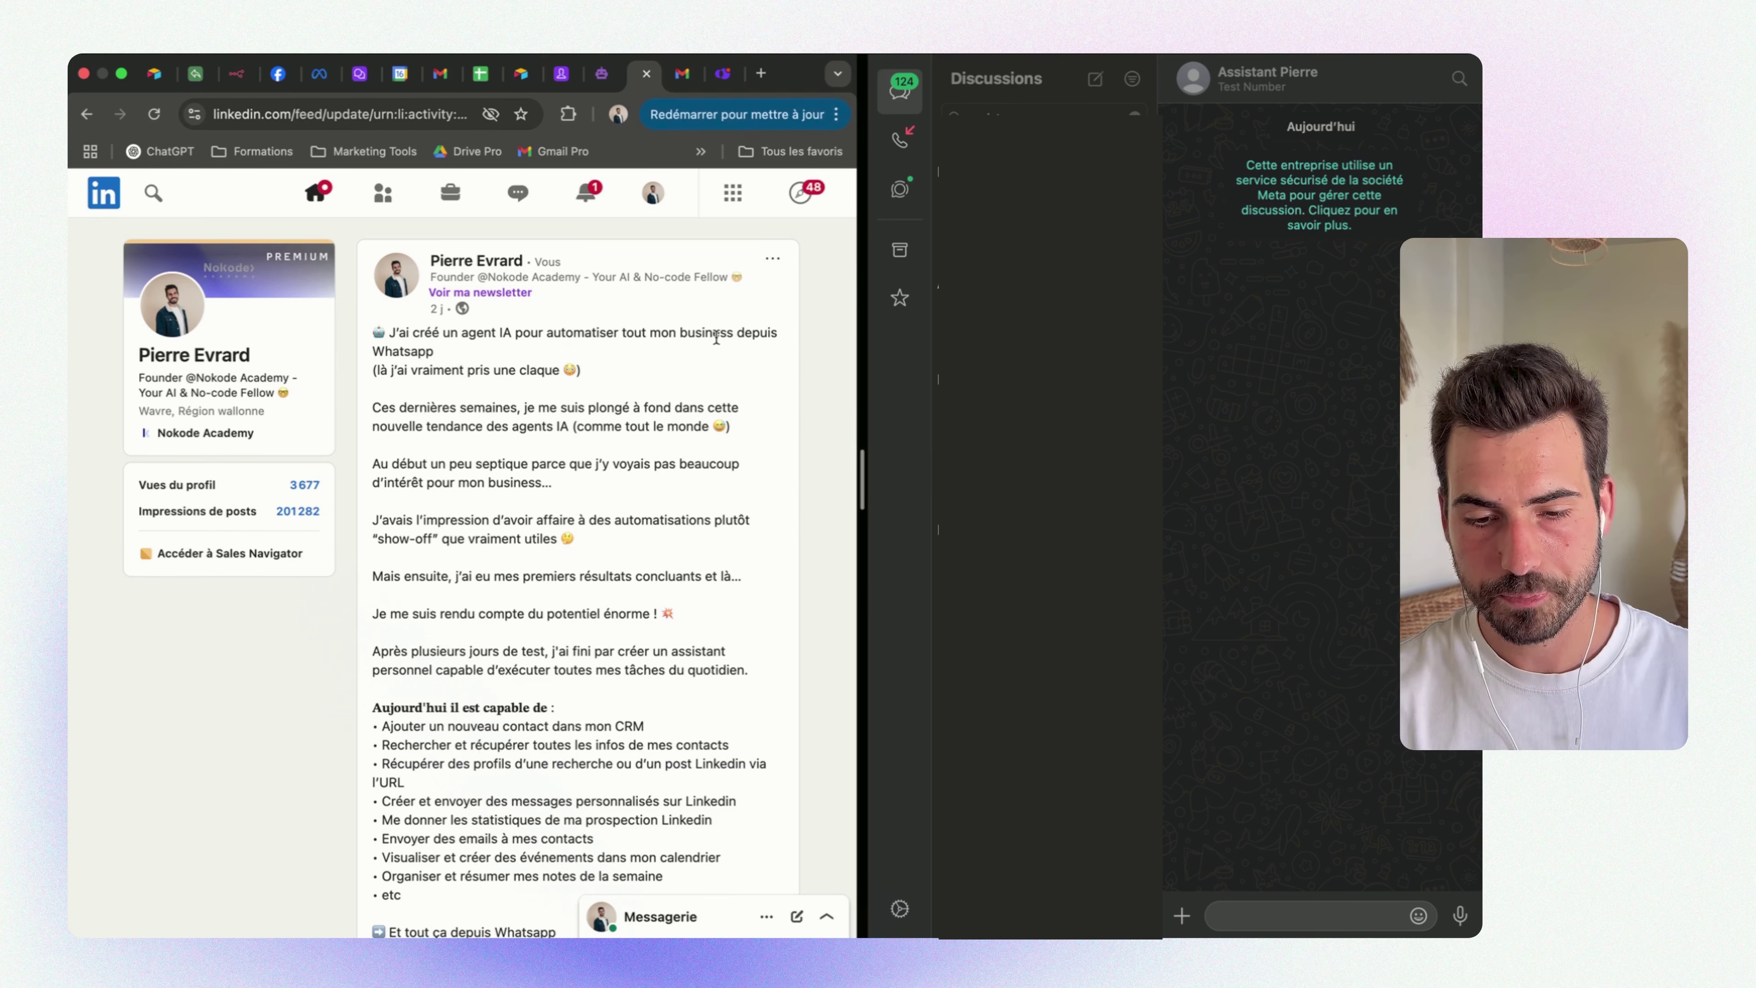
Copy the link to the LinkedIn post about building a WhatsApp AI agent
left_click(773, 259)
left_click(647, 377)
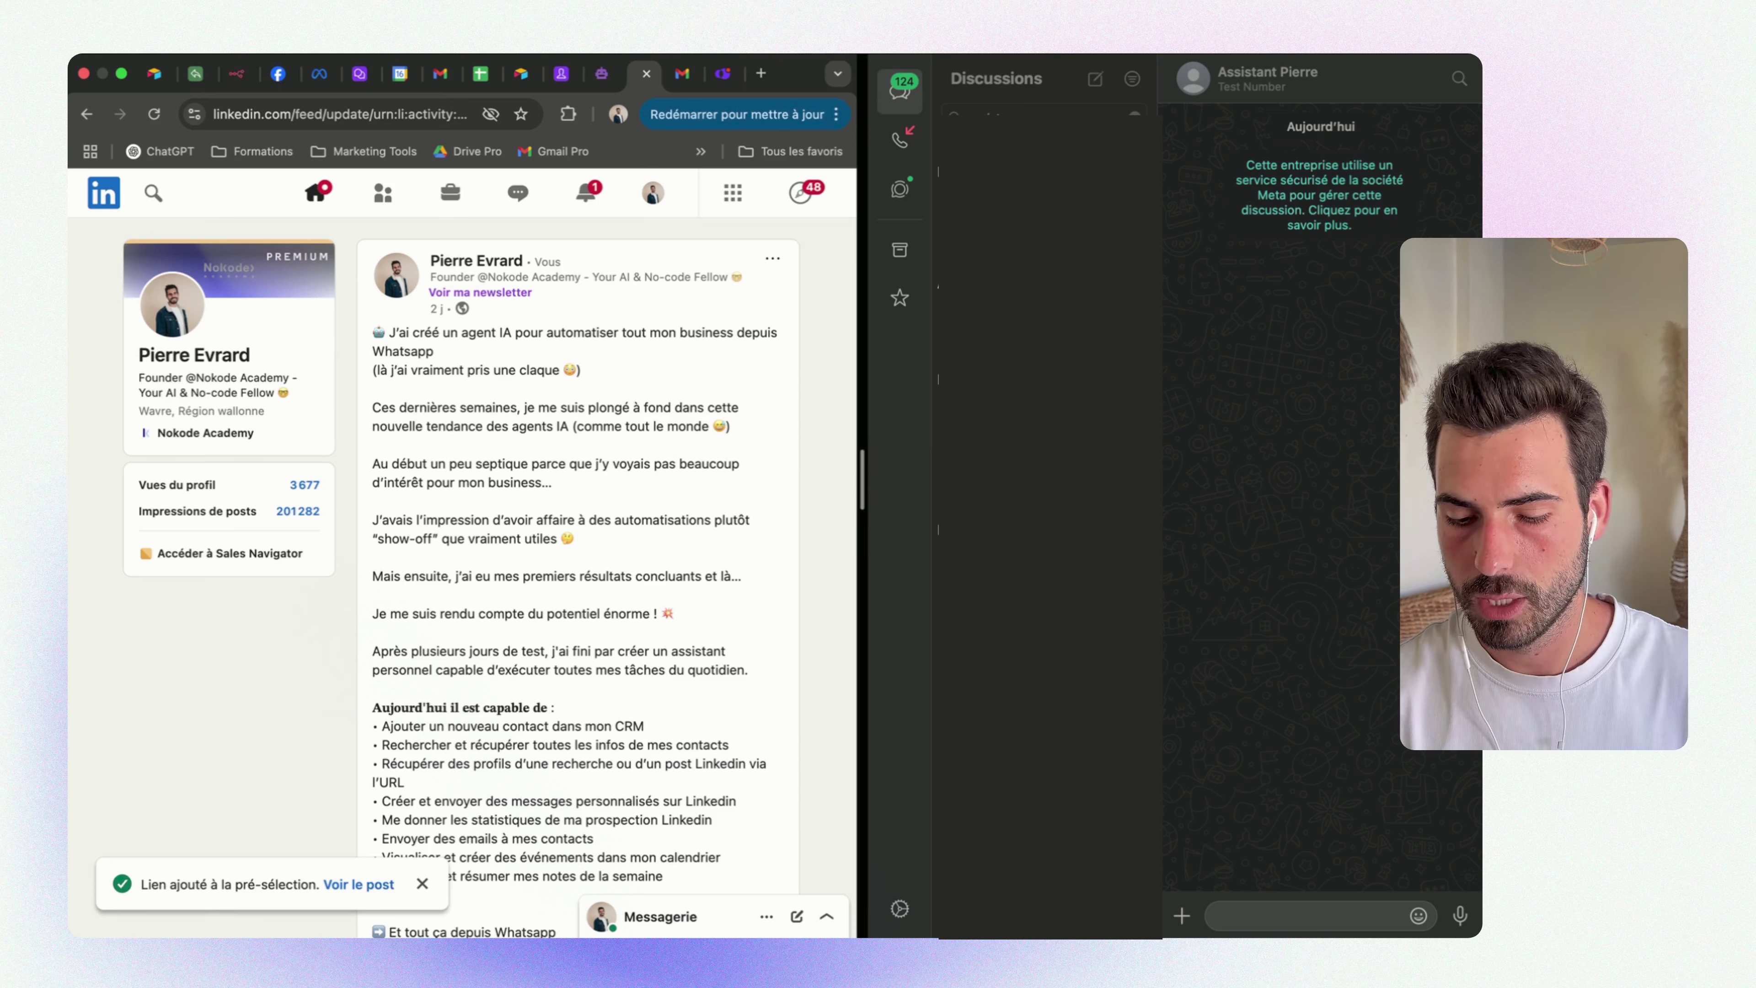
Send the copied LinkedIn post link to the WhatsApp assistant, then check the Airtable base
left_click(1249, 910)
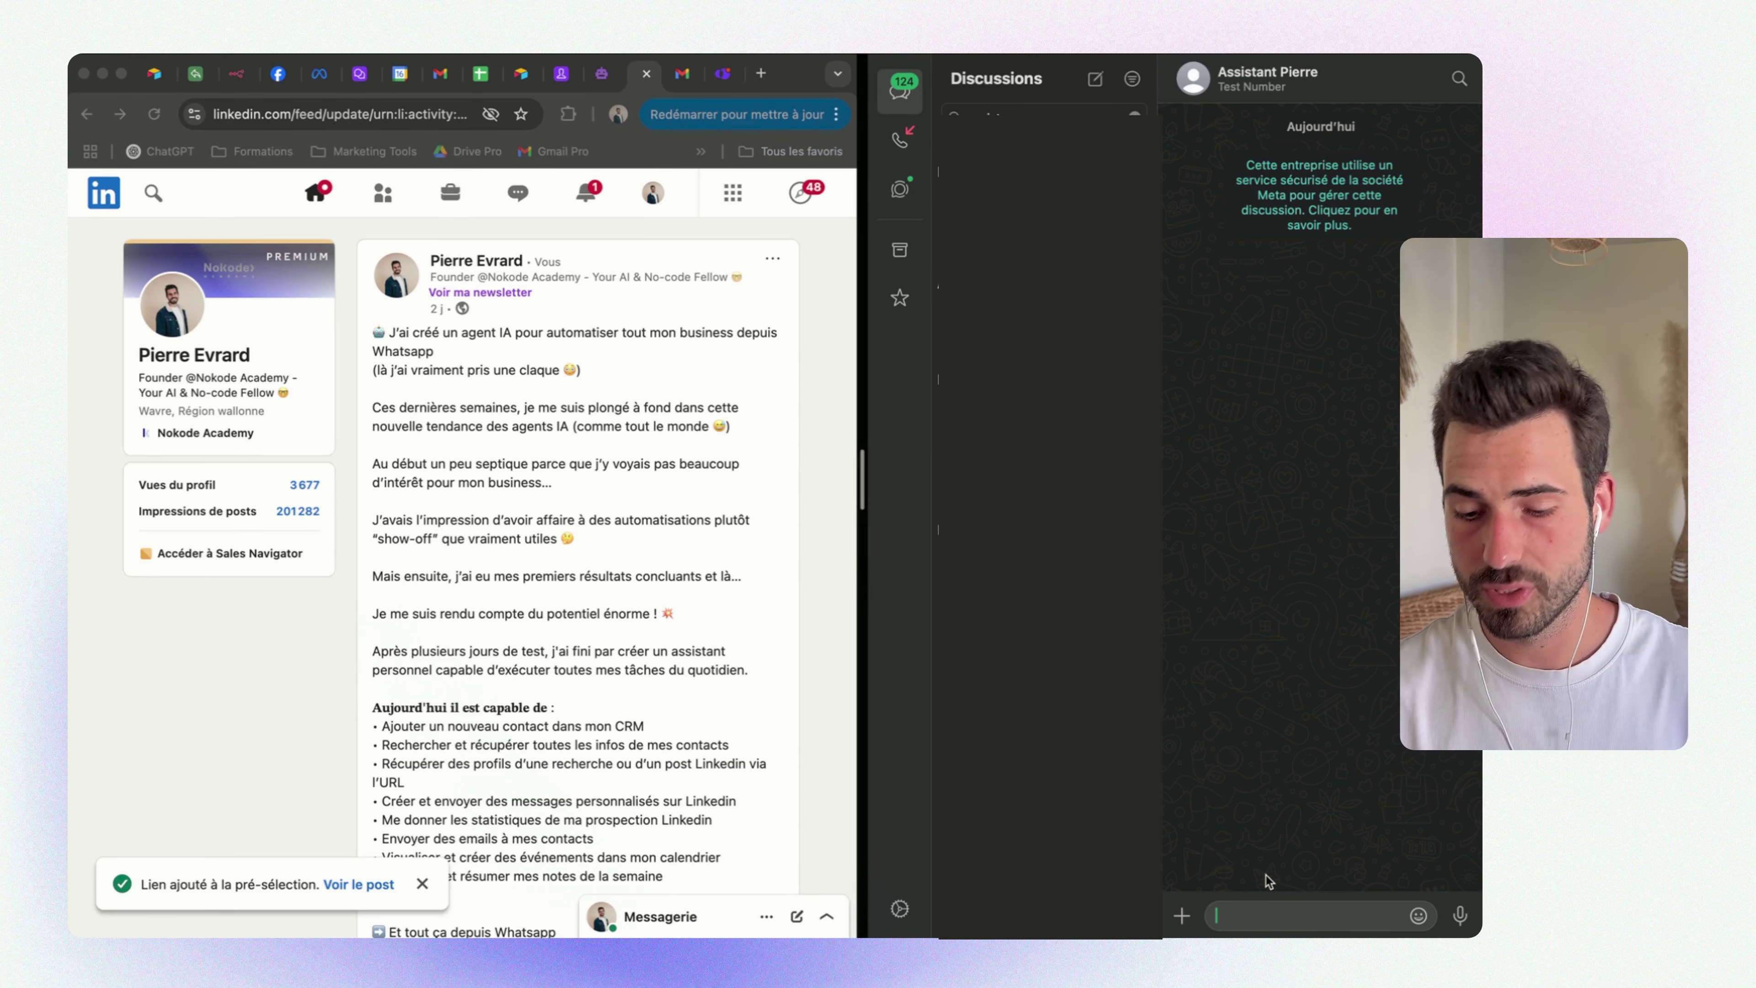
key("super+v")
key("Return")
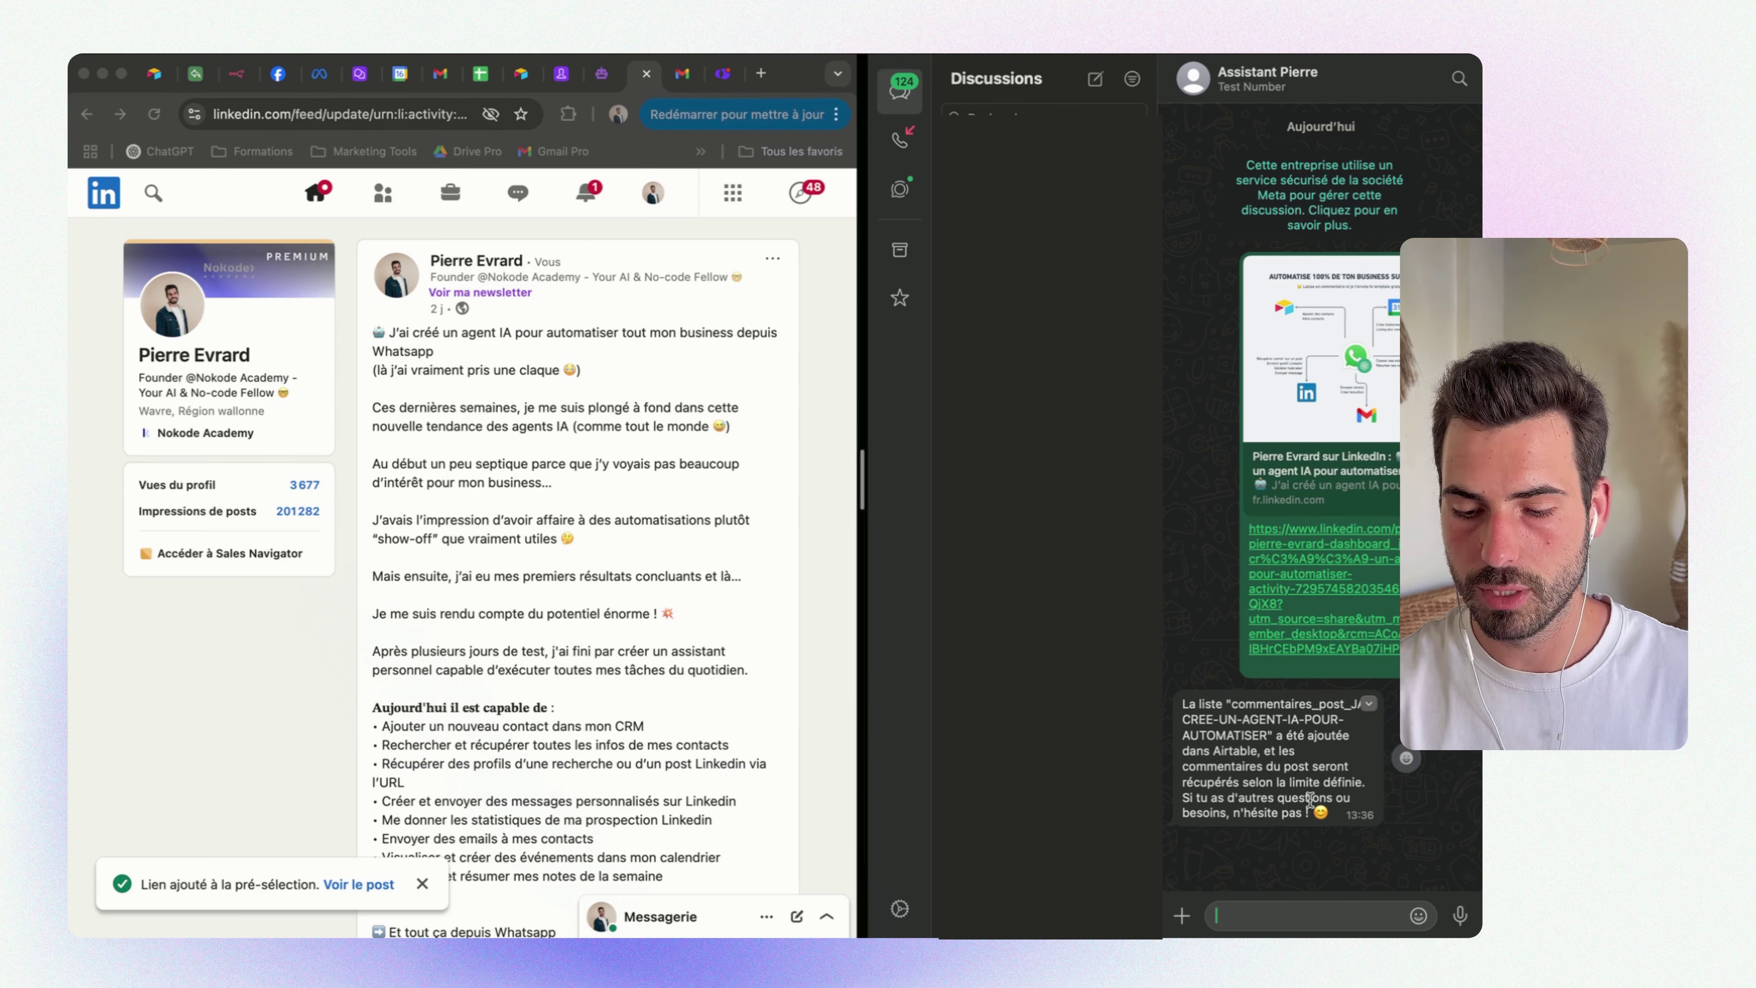
left_click(360, 73)
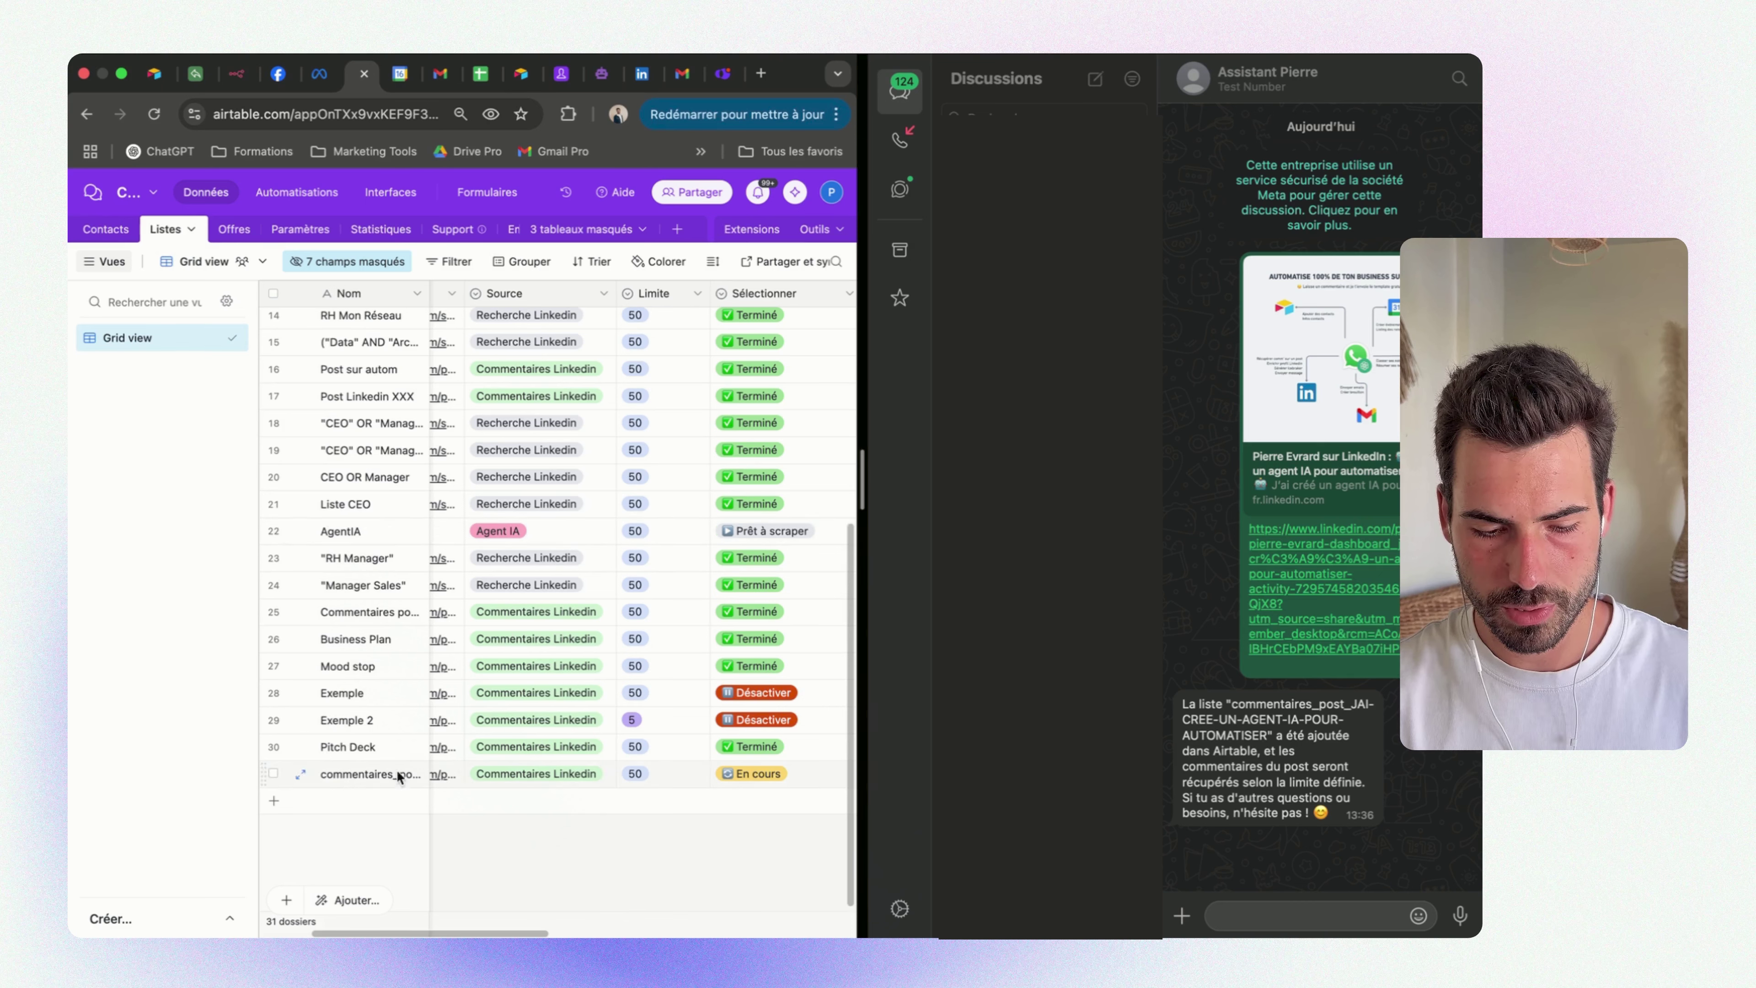
Browse the Contacts table's new commentaires_post group of 37 commenters and open one contact's LinkedIn profile
scroll(548, 773, "right", 5)
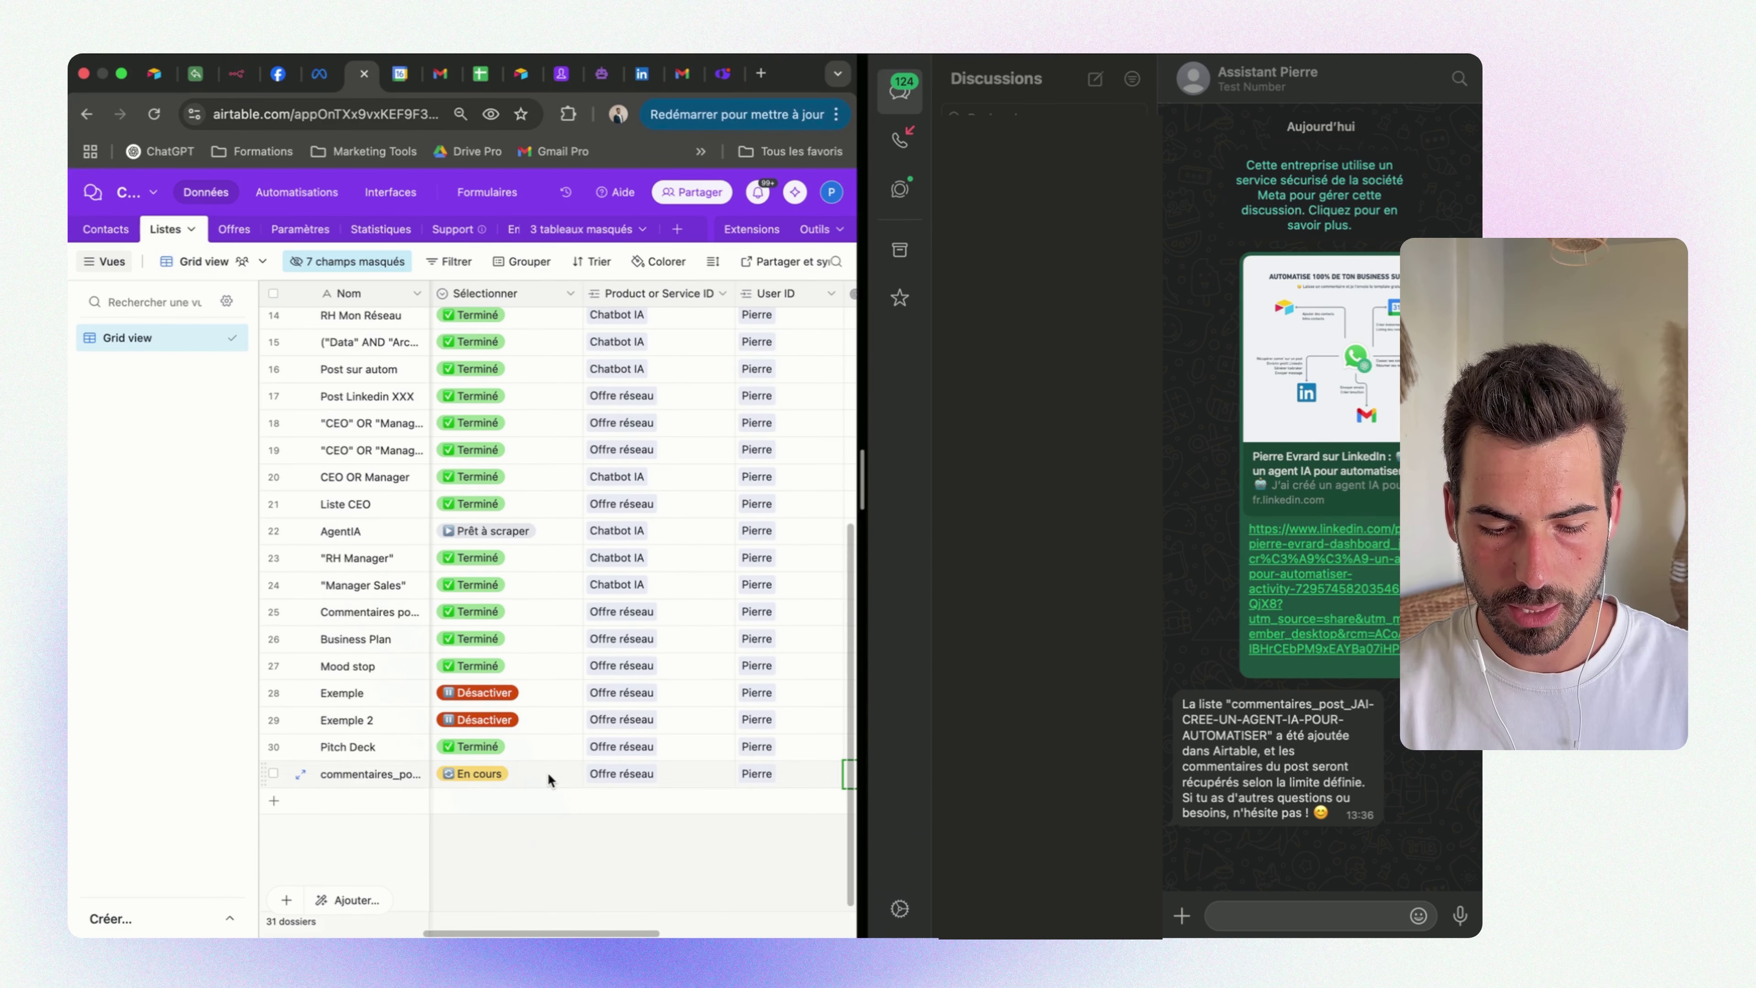
scroll(548, 773, "right", 4)
left_click(106, 229)
scroll(748, 621, "down", 10)
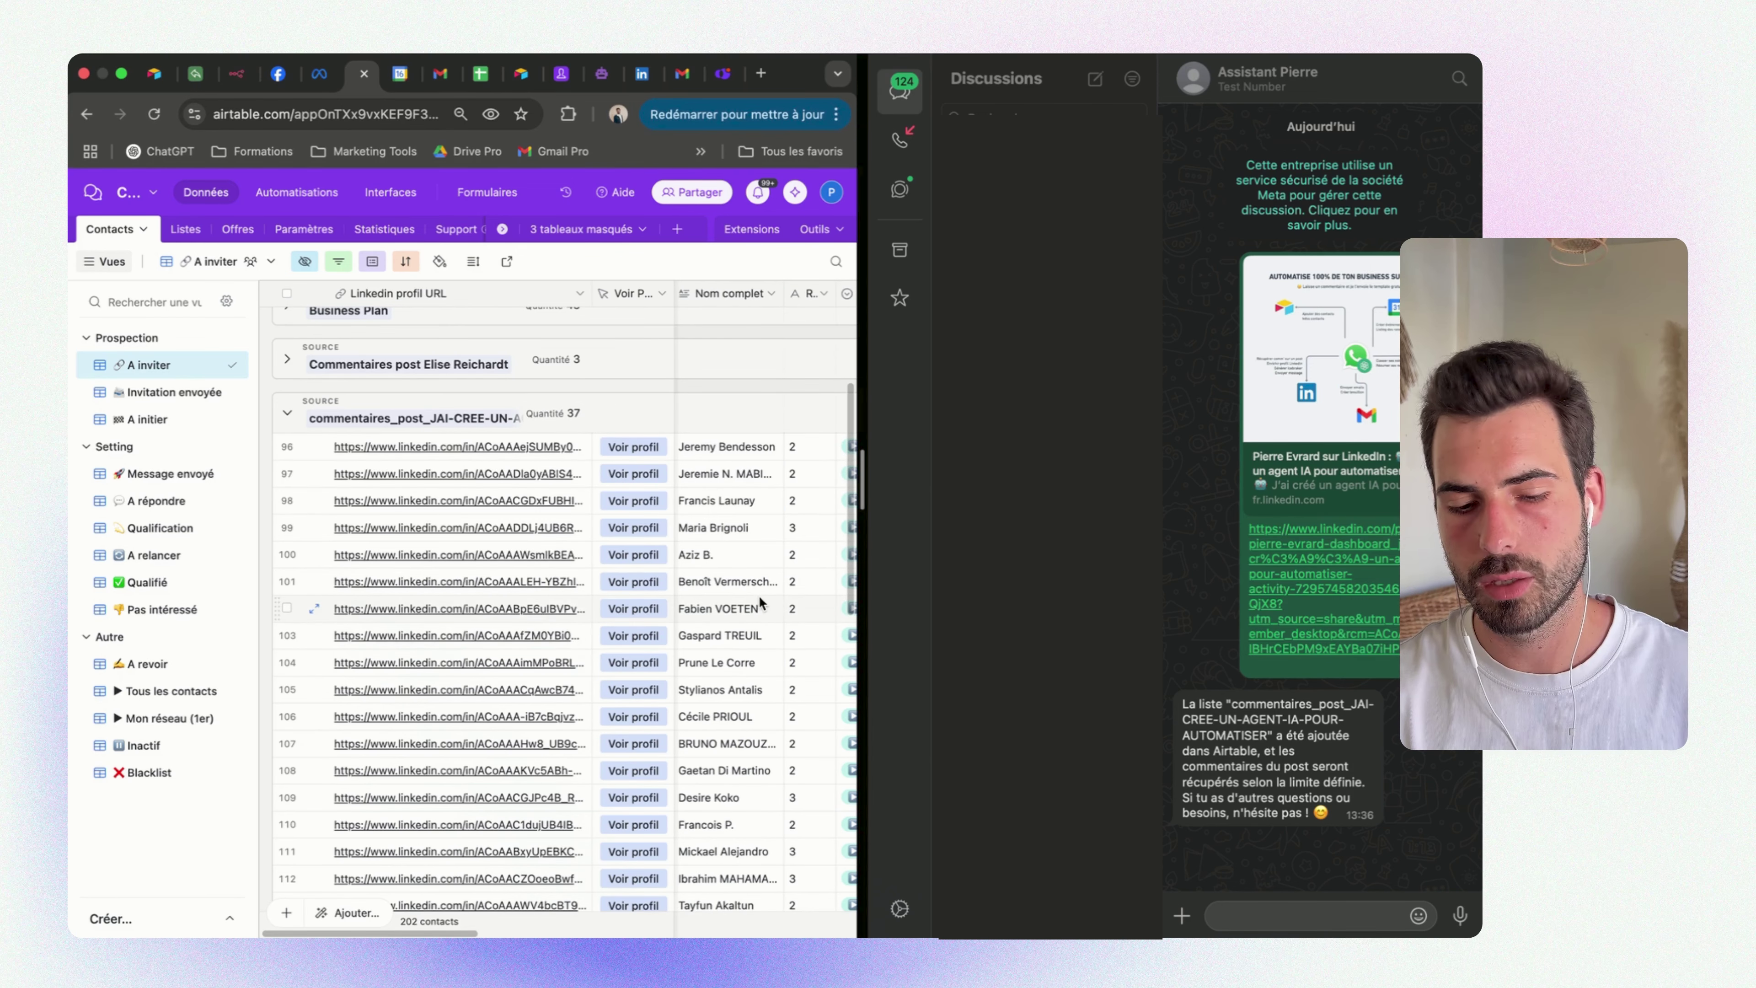
scroll(758, 602, "down", 5)
scroll(758, 603, "right", 2)
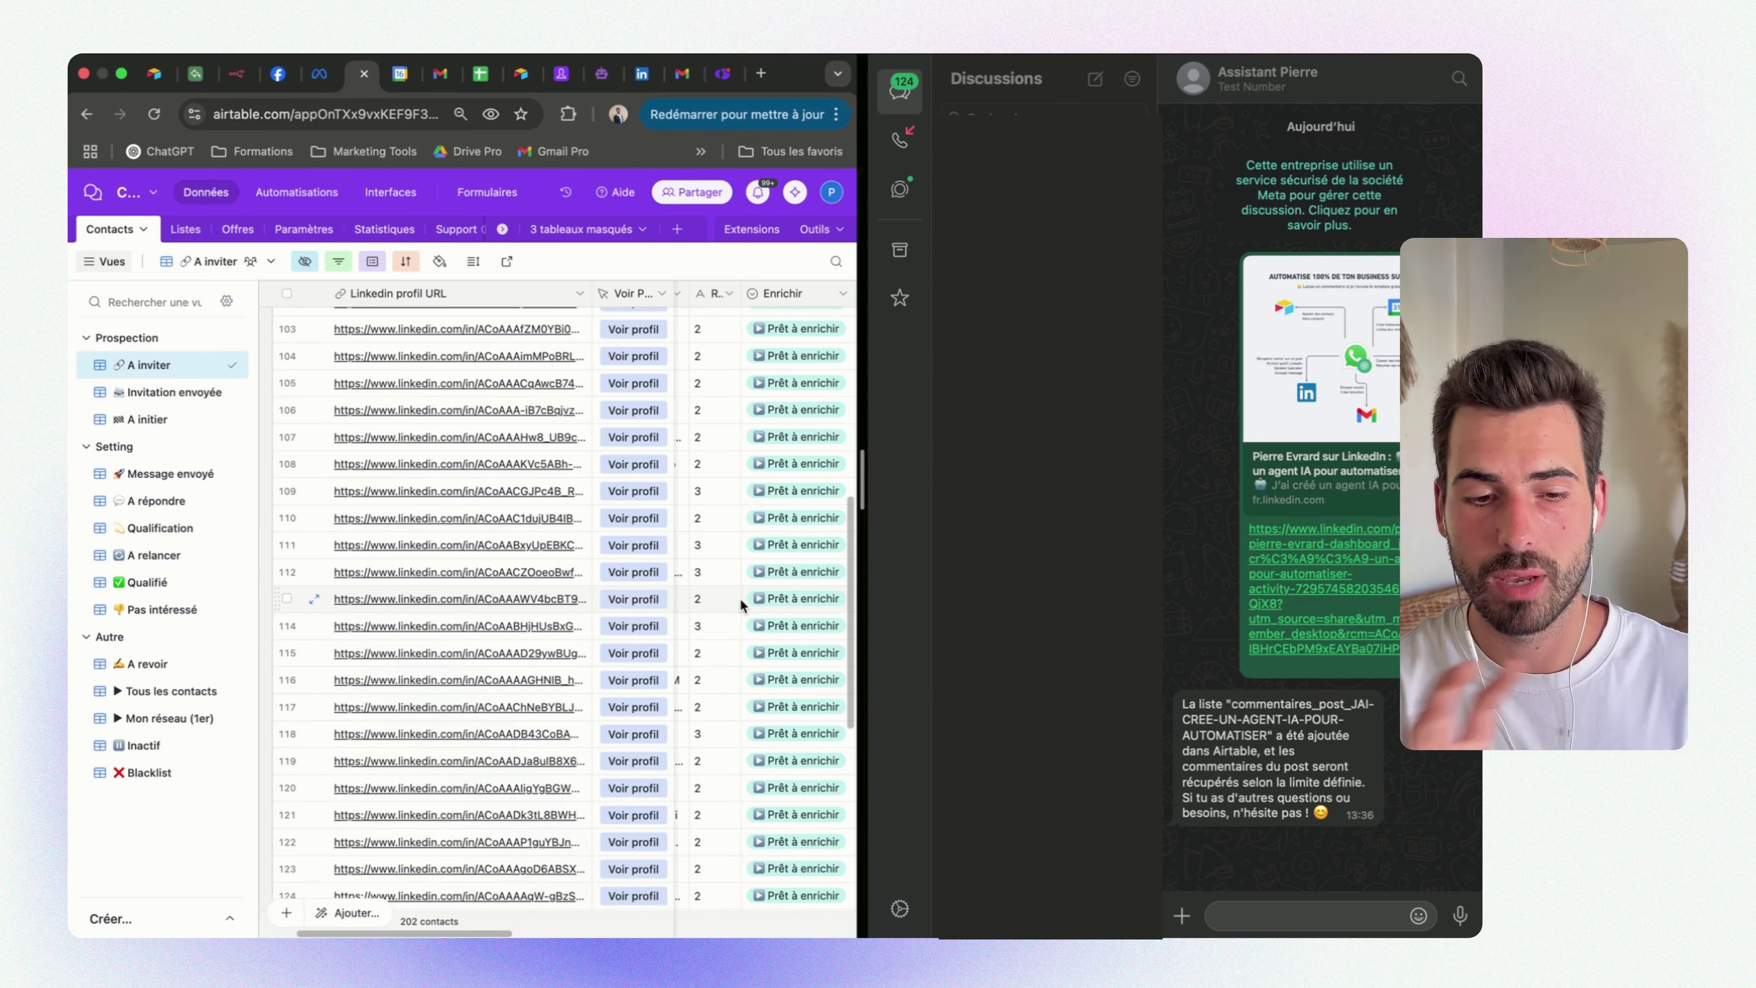
left_click(633, 599)
left_click(1243, 915)
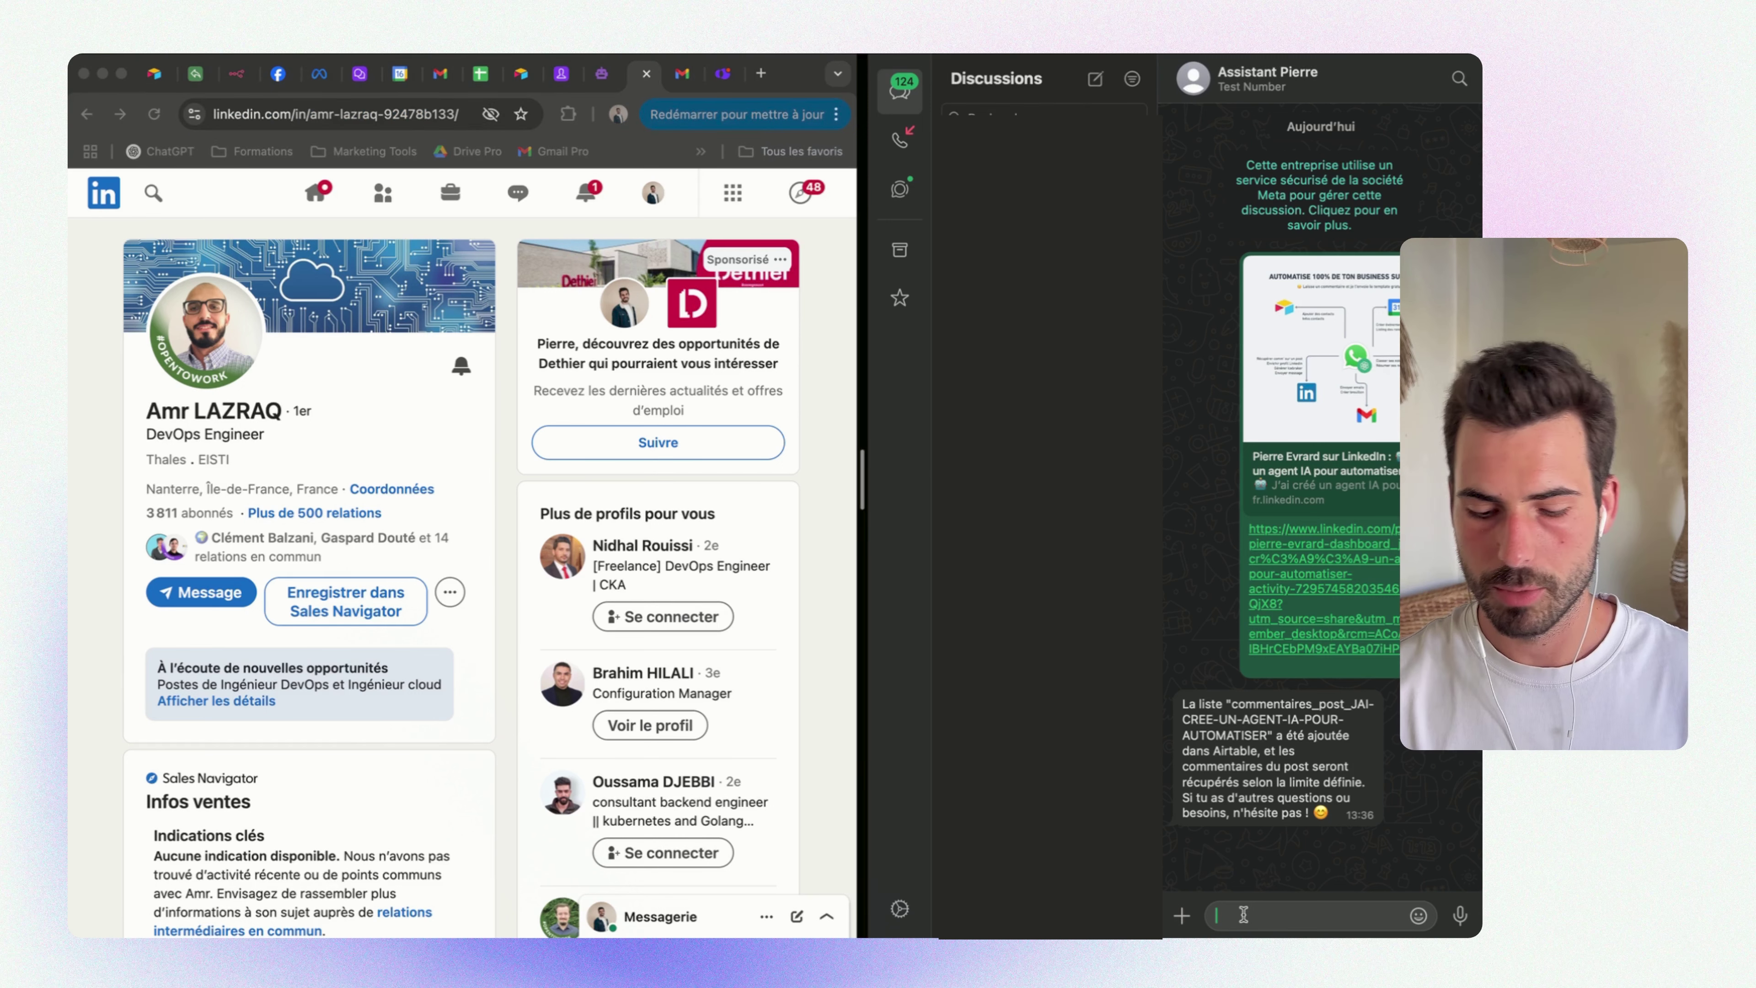
Send 'ajoute ce contact dans mon crm :' with the pasted profile link, then check Airtable
type("ajoute ce cont")
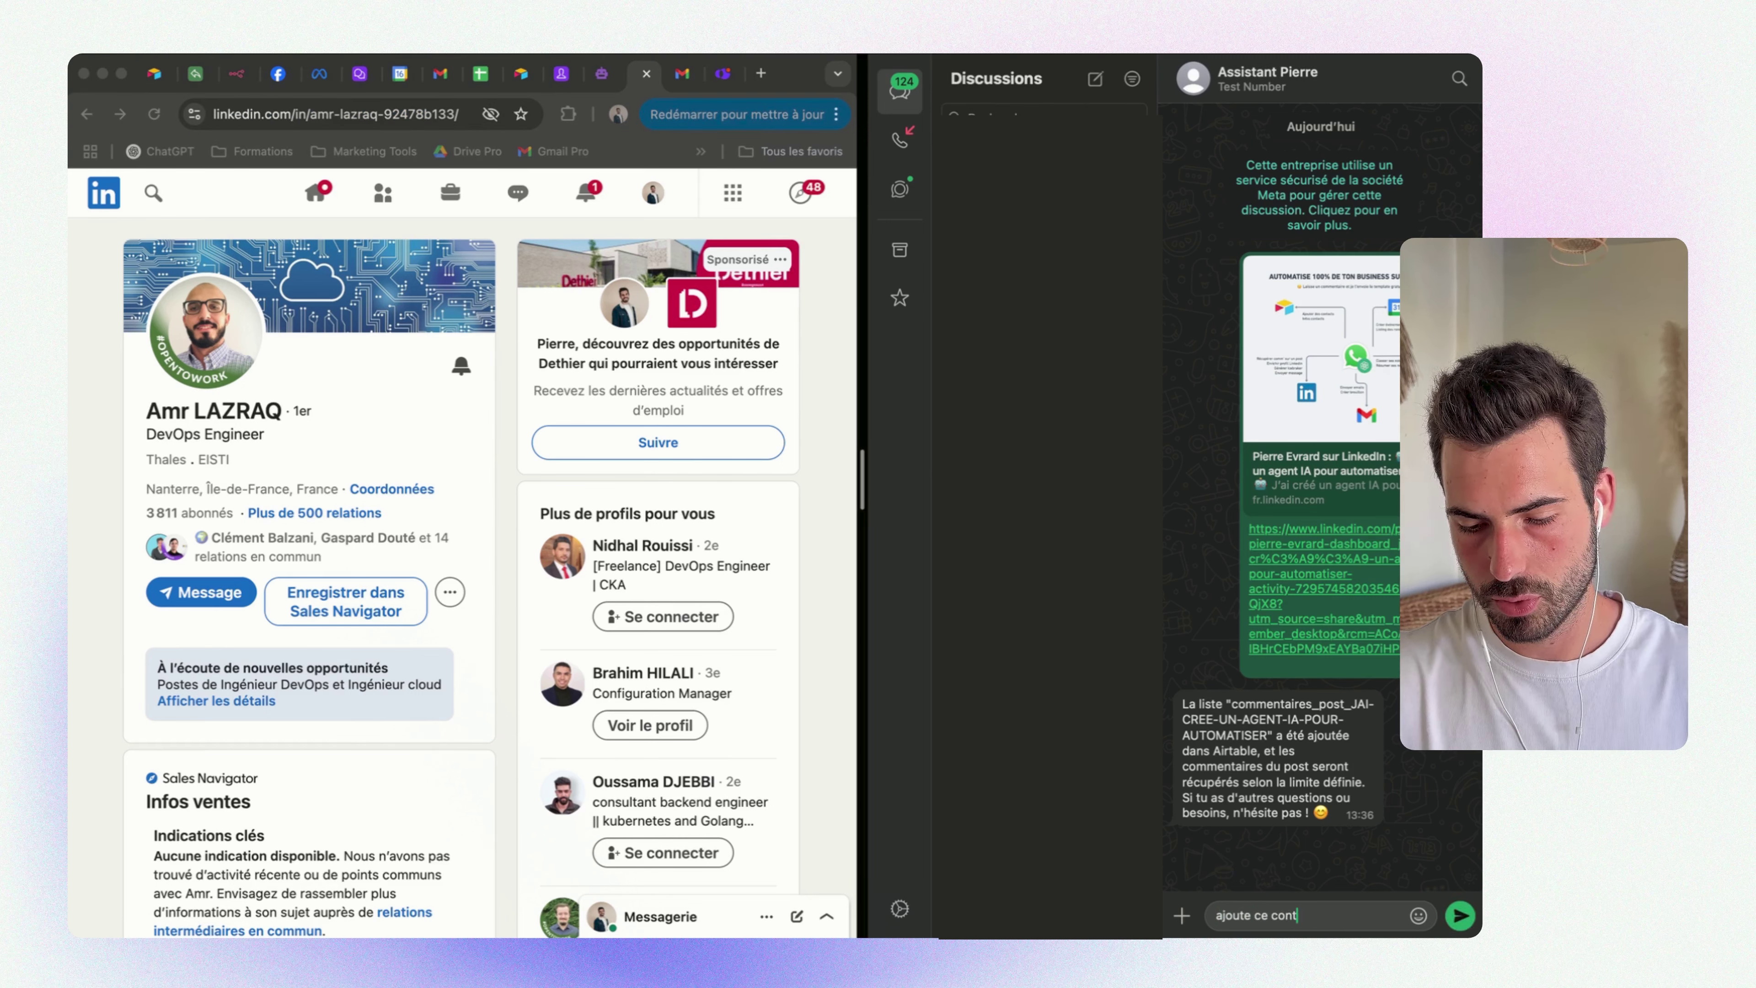
type("act dans mon ")
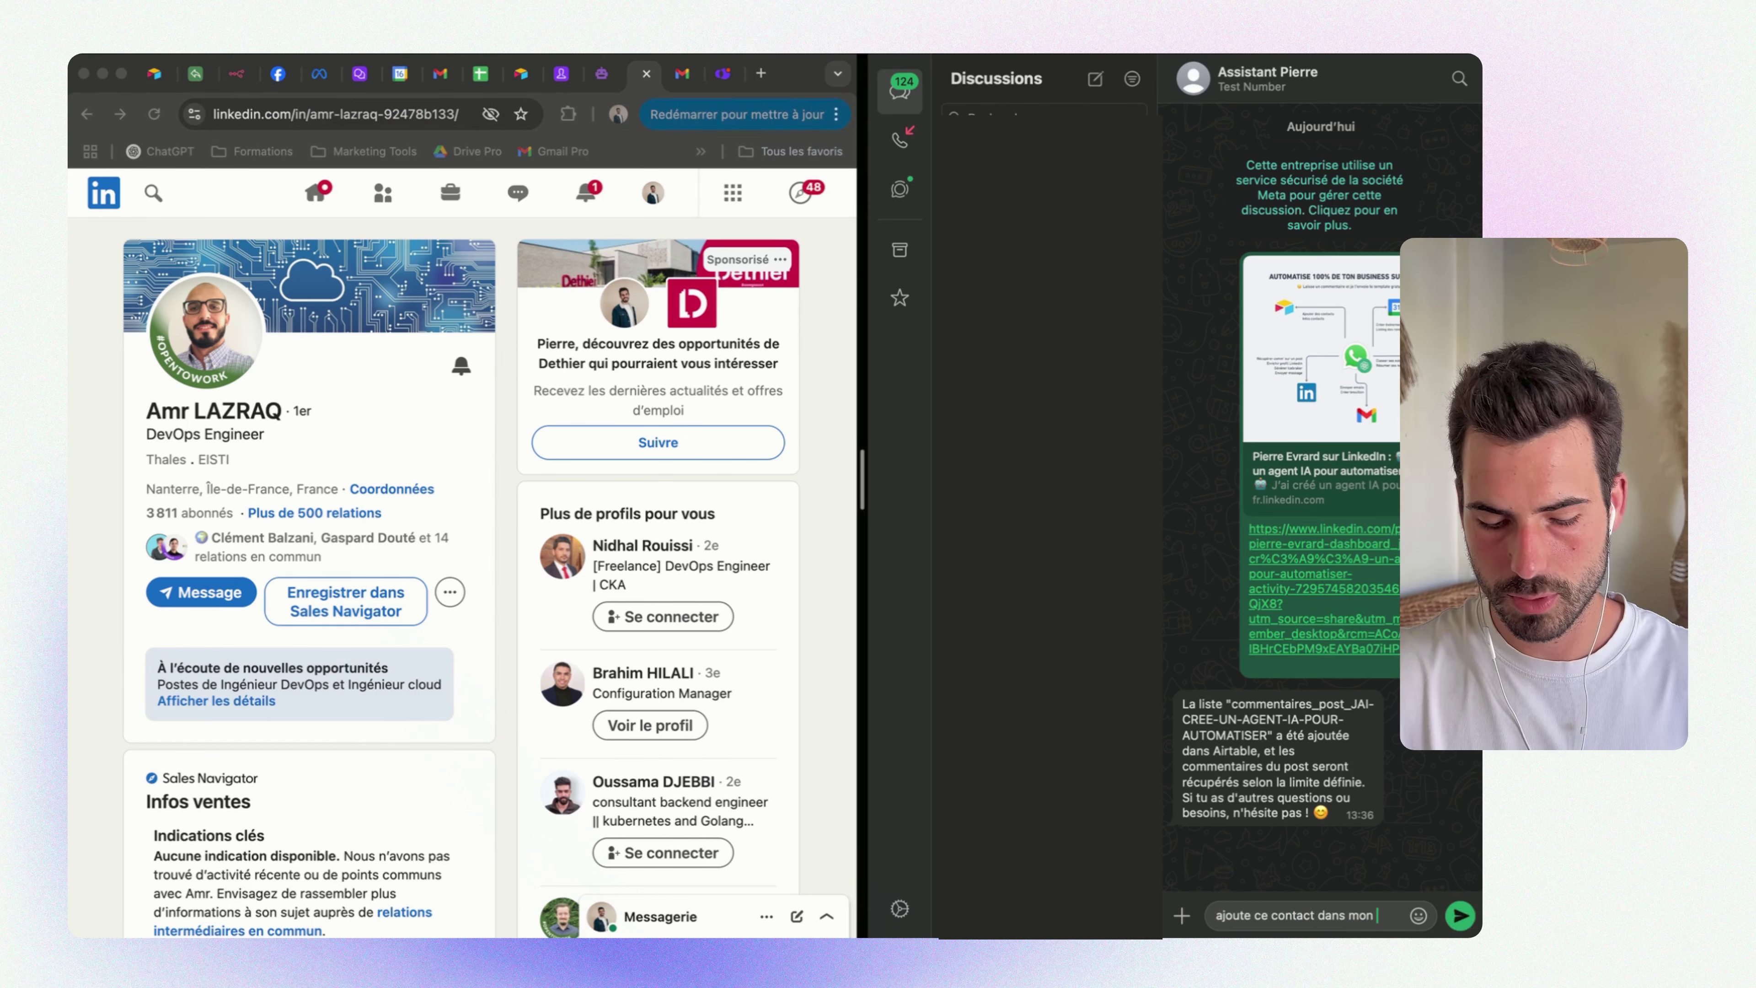
type("crm :")
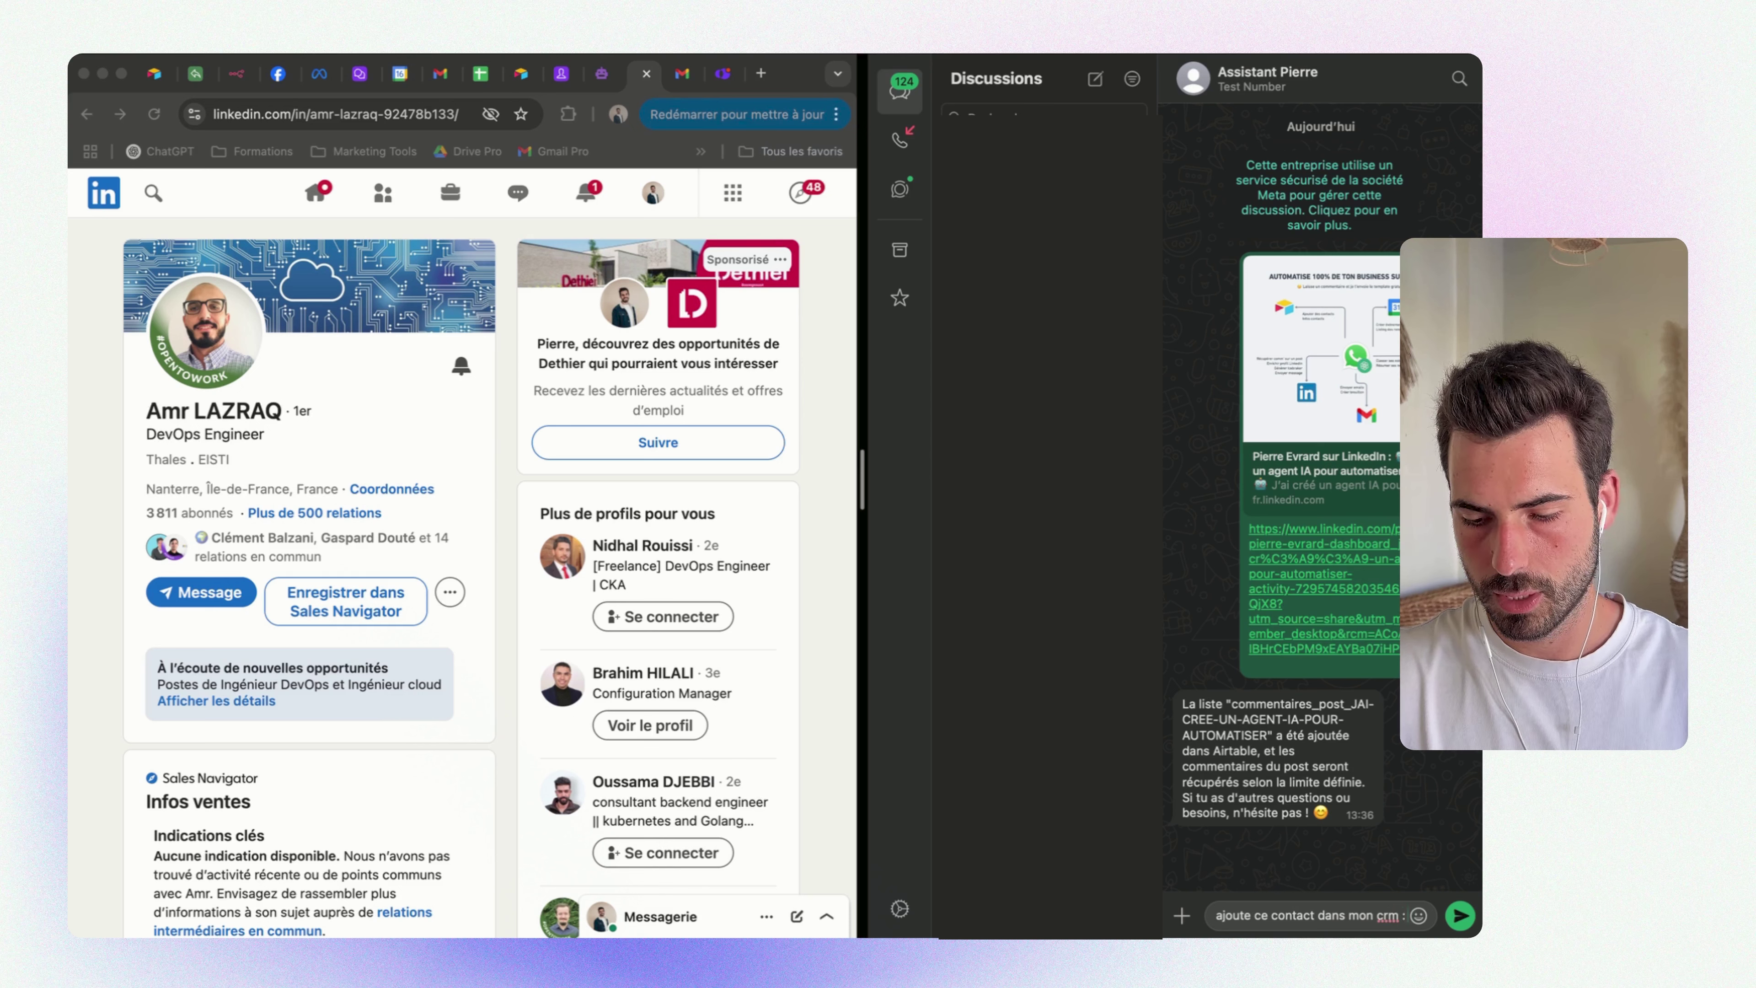
key("Return")
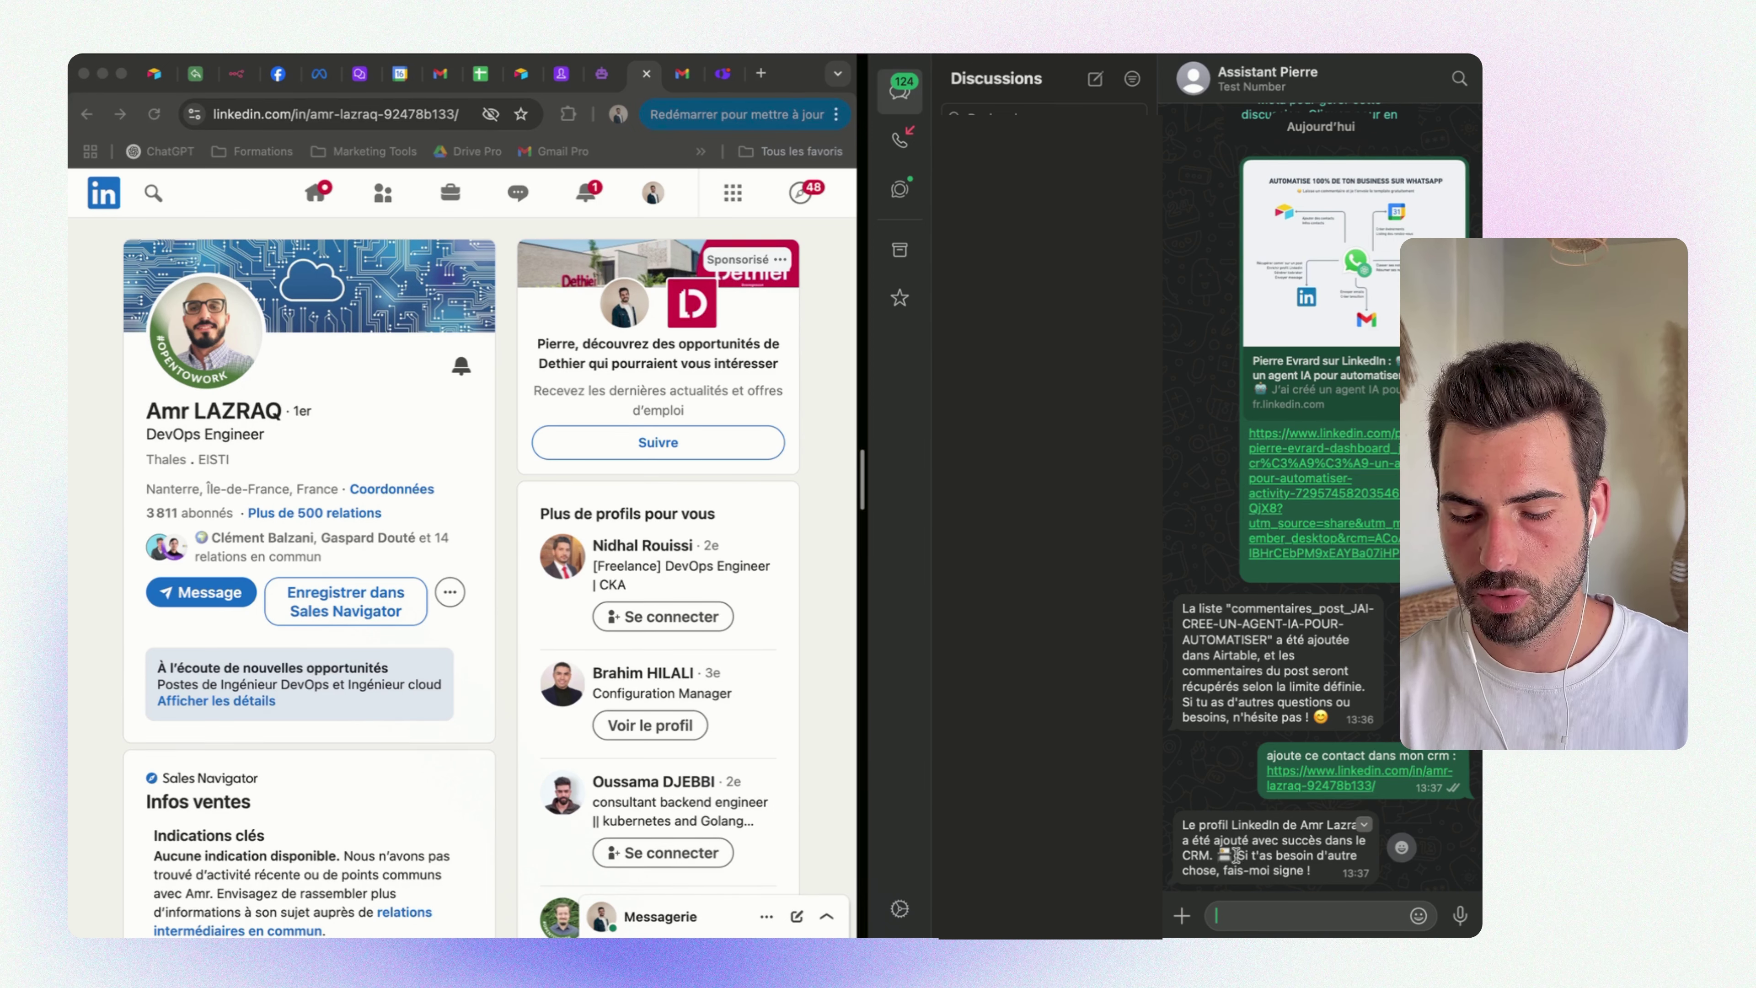
left_click(359, 73)
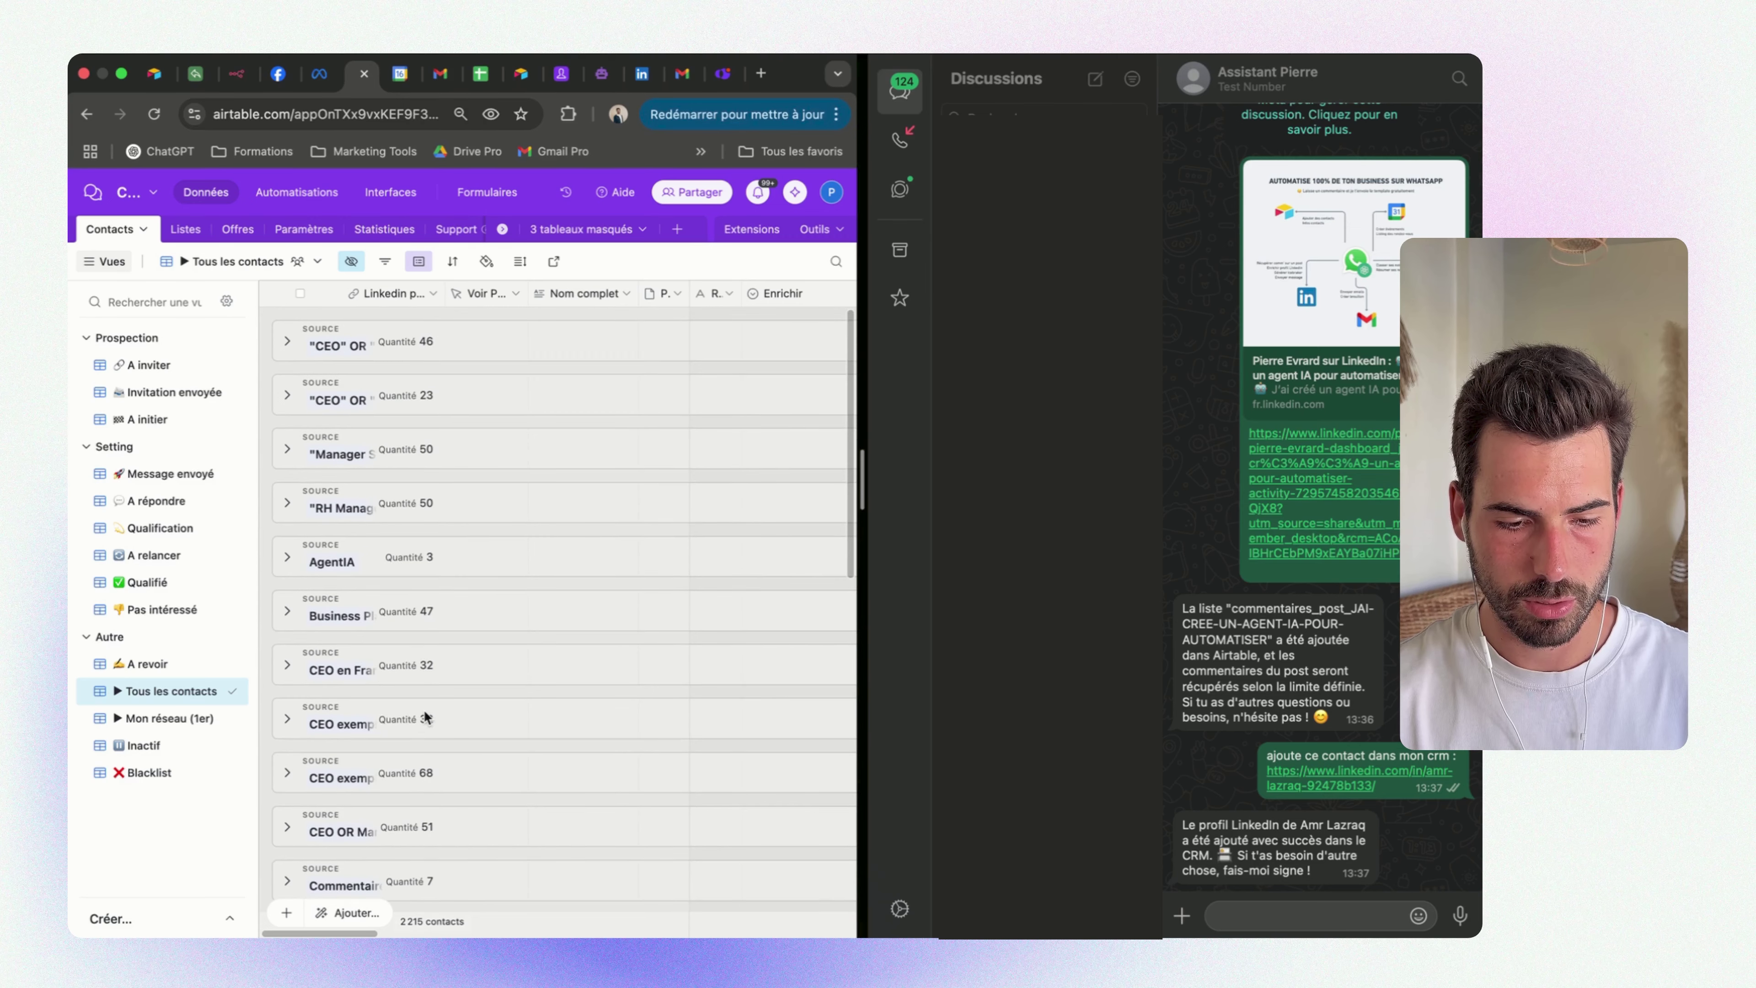
Expand the AgentIA group and view the new contact's full prospect info
left_click(289, 560)
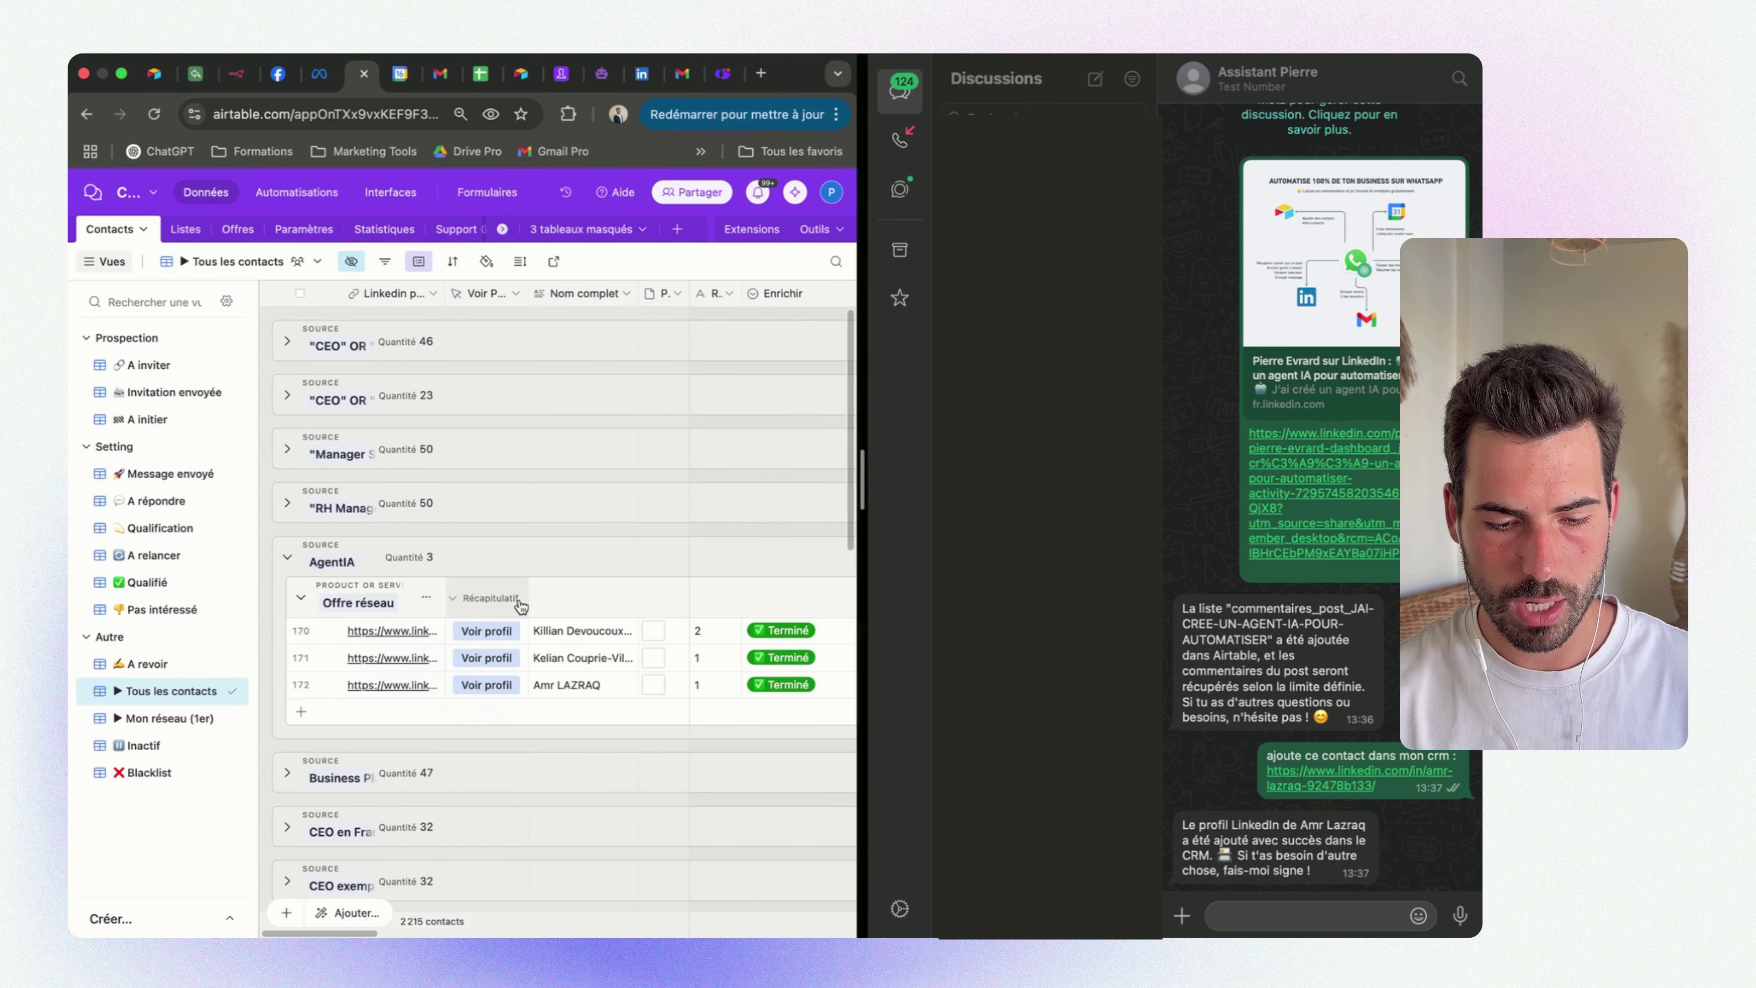
left_click(547, 680)
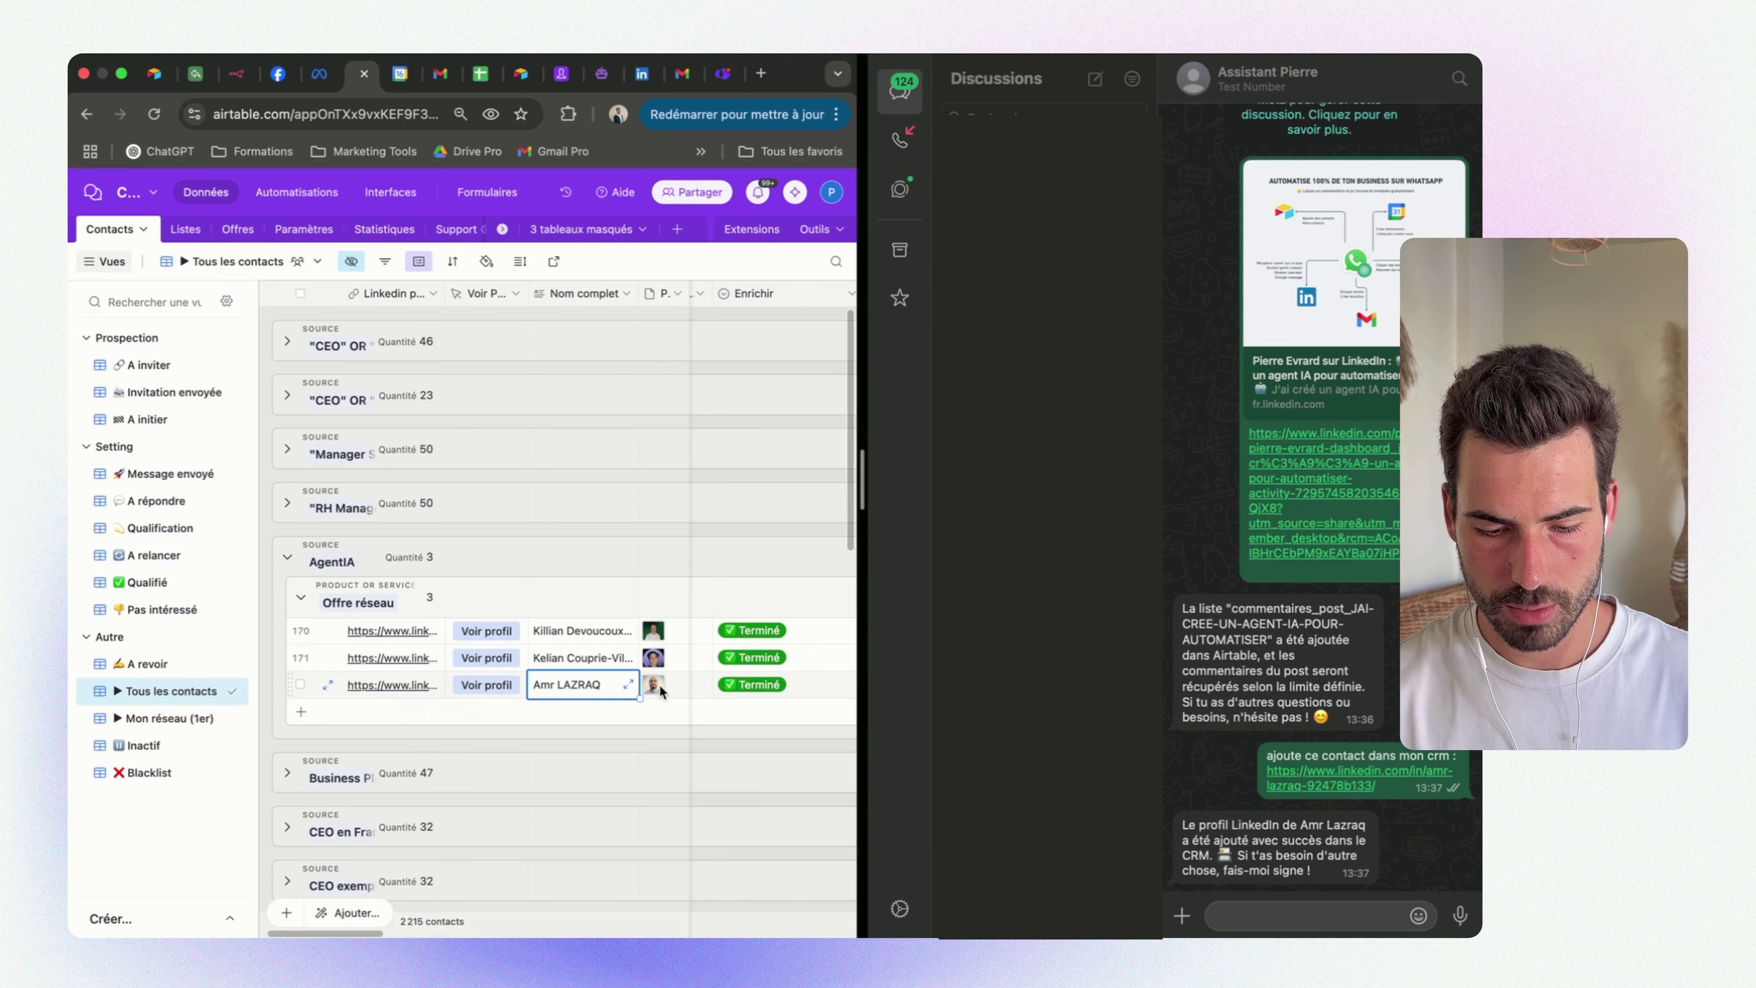
scroll(691, 682, "right", 3)
left_click(801, 684)
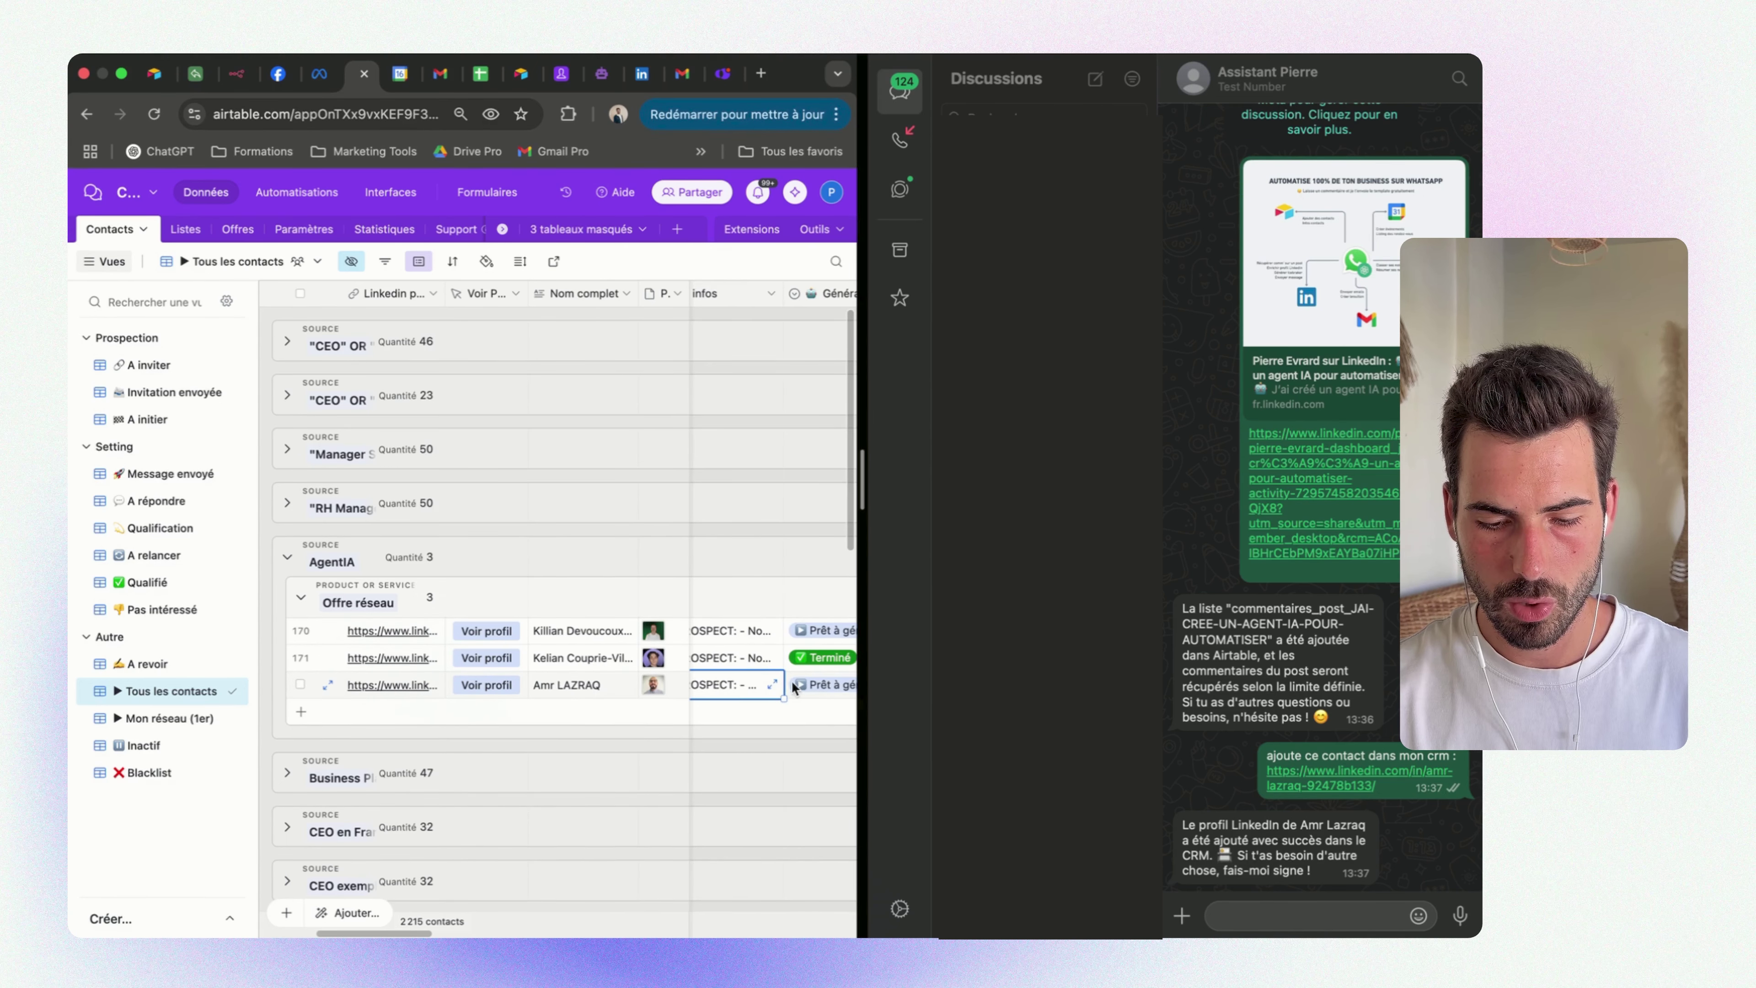
left_click(773, 684)
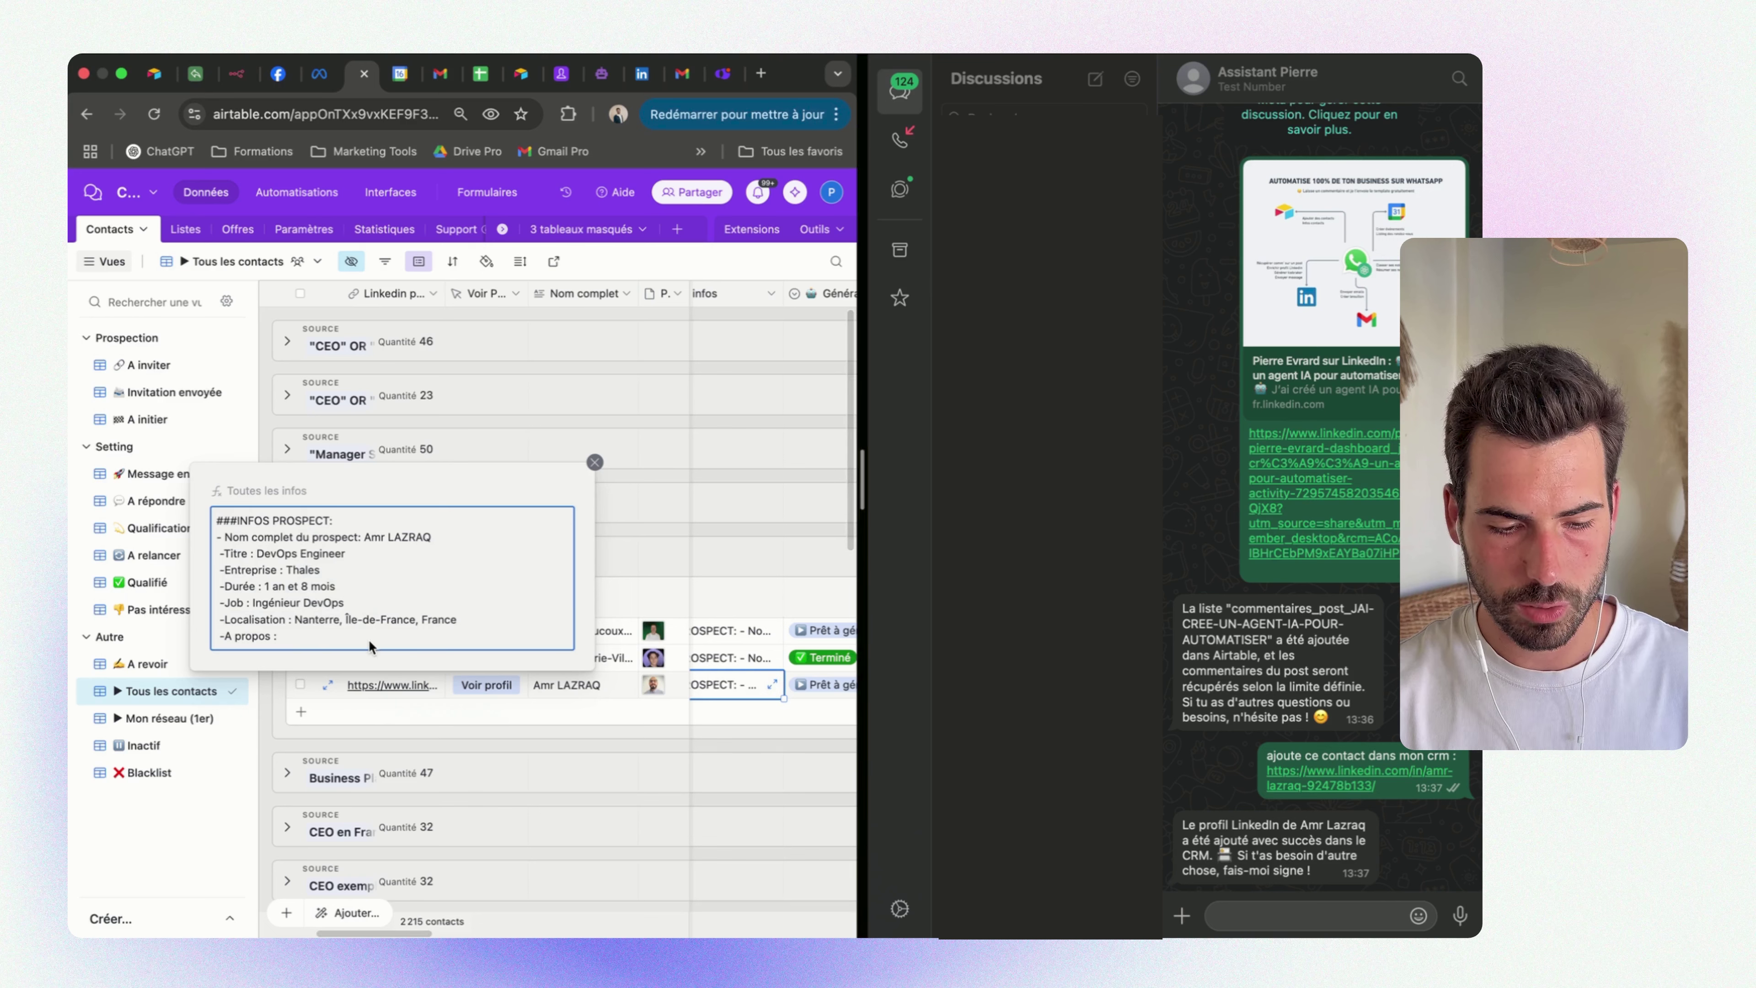
left_click_drag(368, 639, 212, 523)
left_click(435, 625)
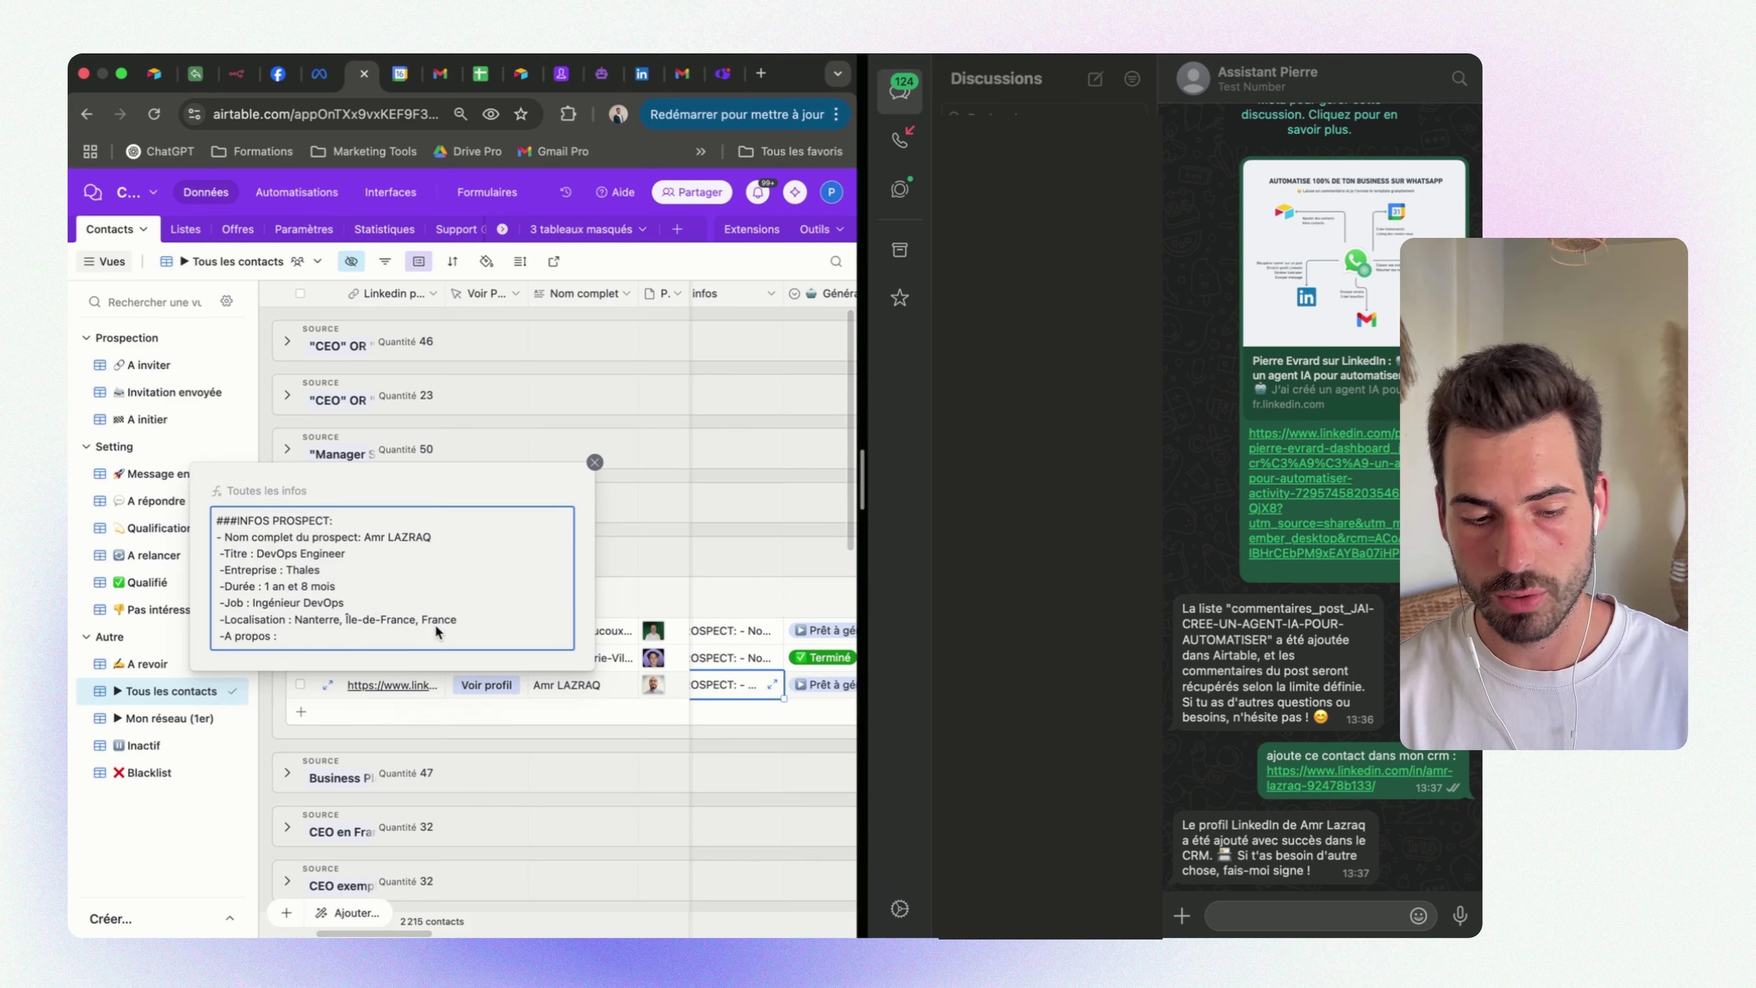
left_click_drag(373, 634, 285, 540)
left_click(419, 586)
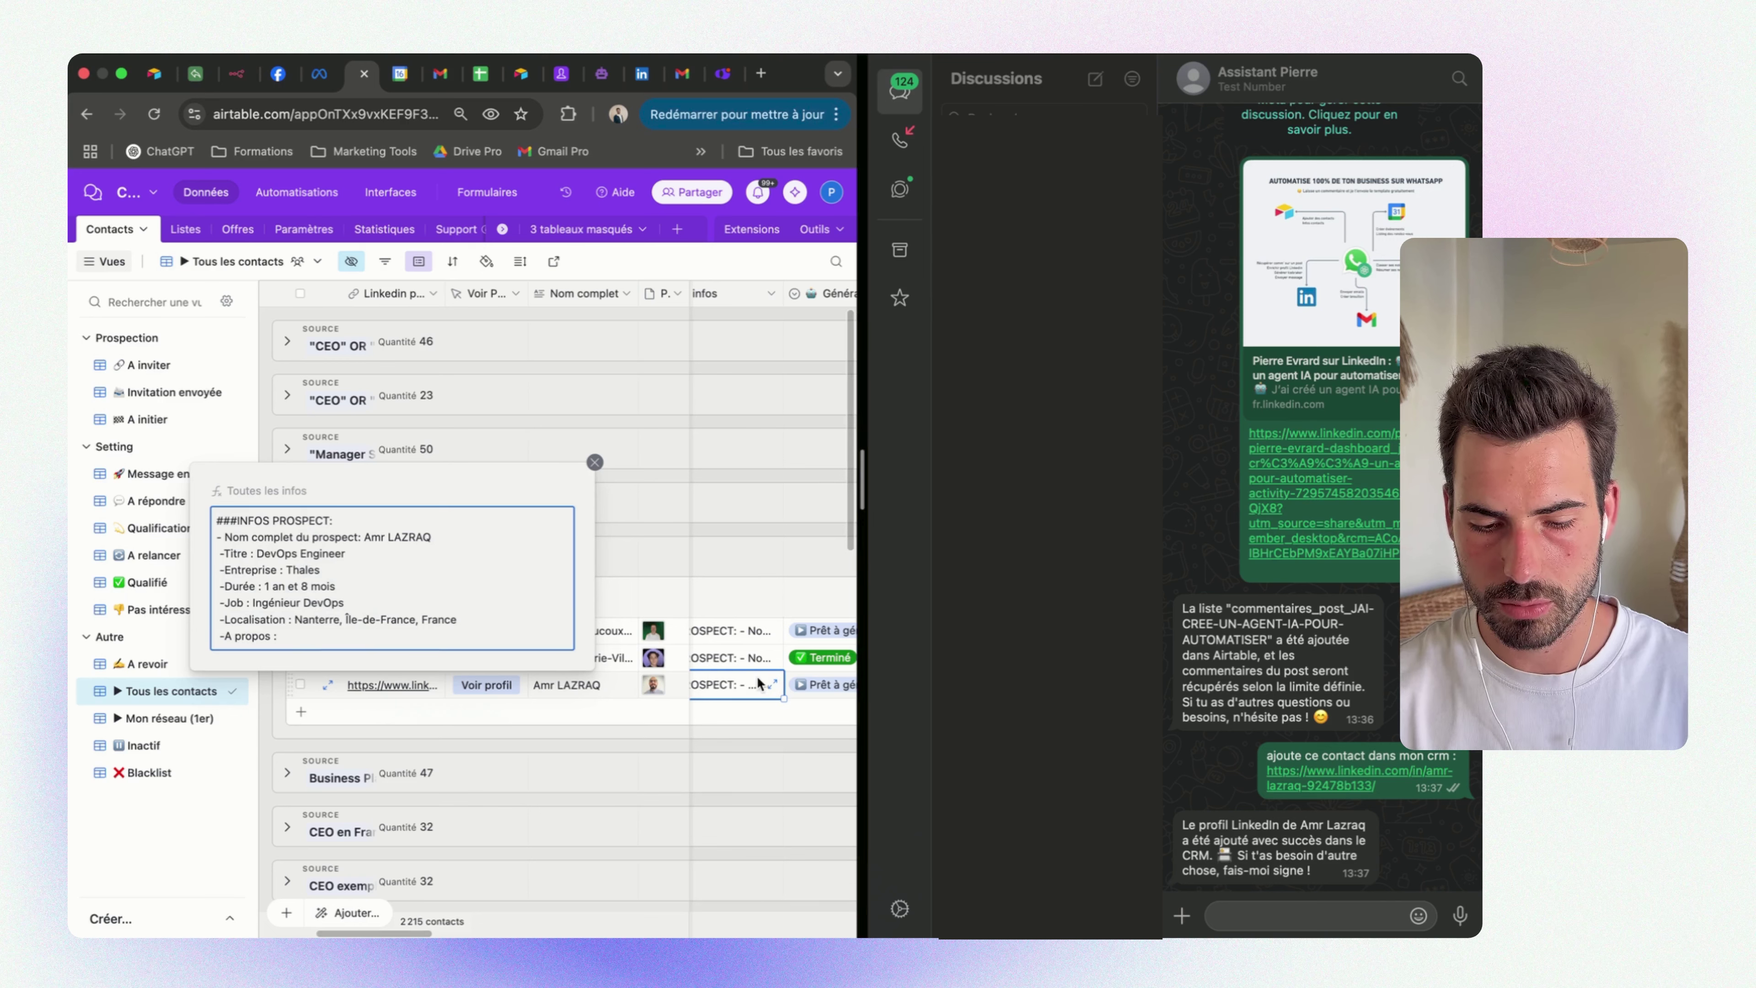
Review the second AgentIA contact's full prospect info, then scan across the group's rows
left_click(757, 660)
left_click(785, 658)
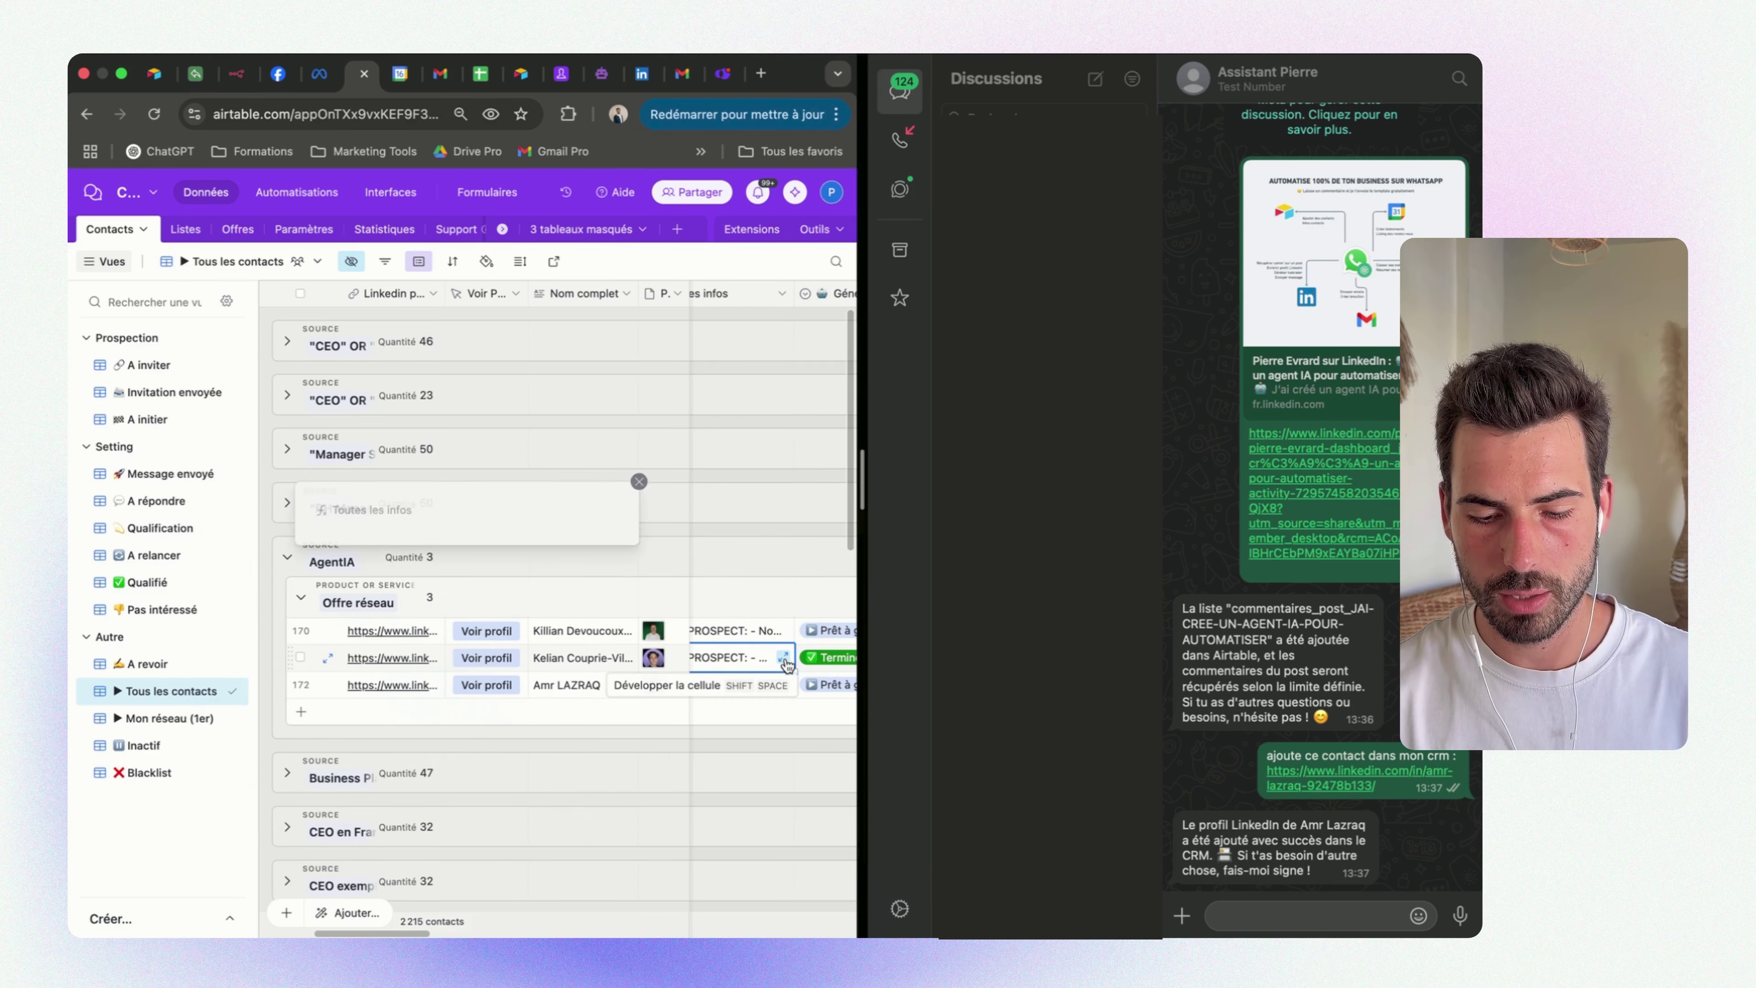
scroll(455, 587, "down", 5)
scroll(455, 588, "up", 5)
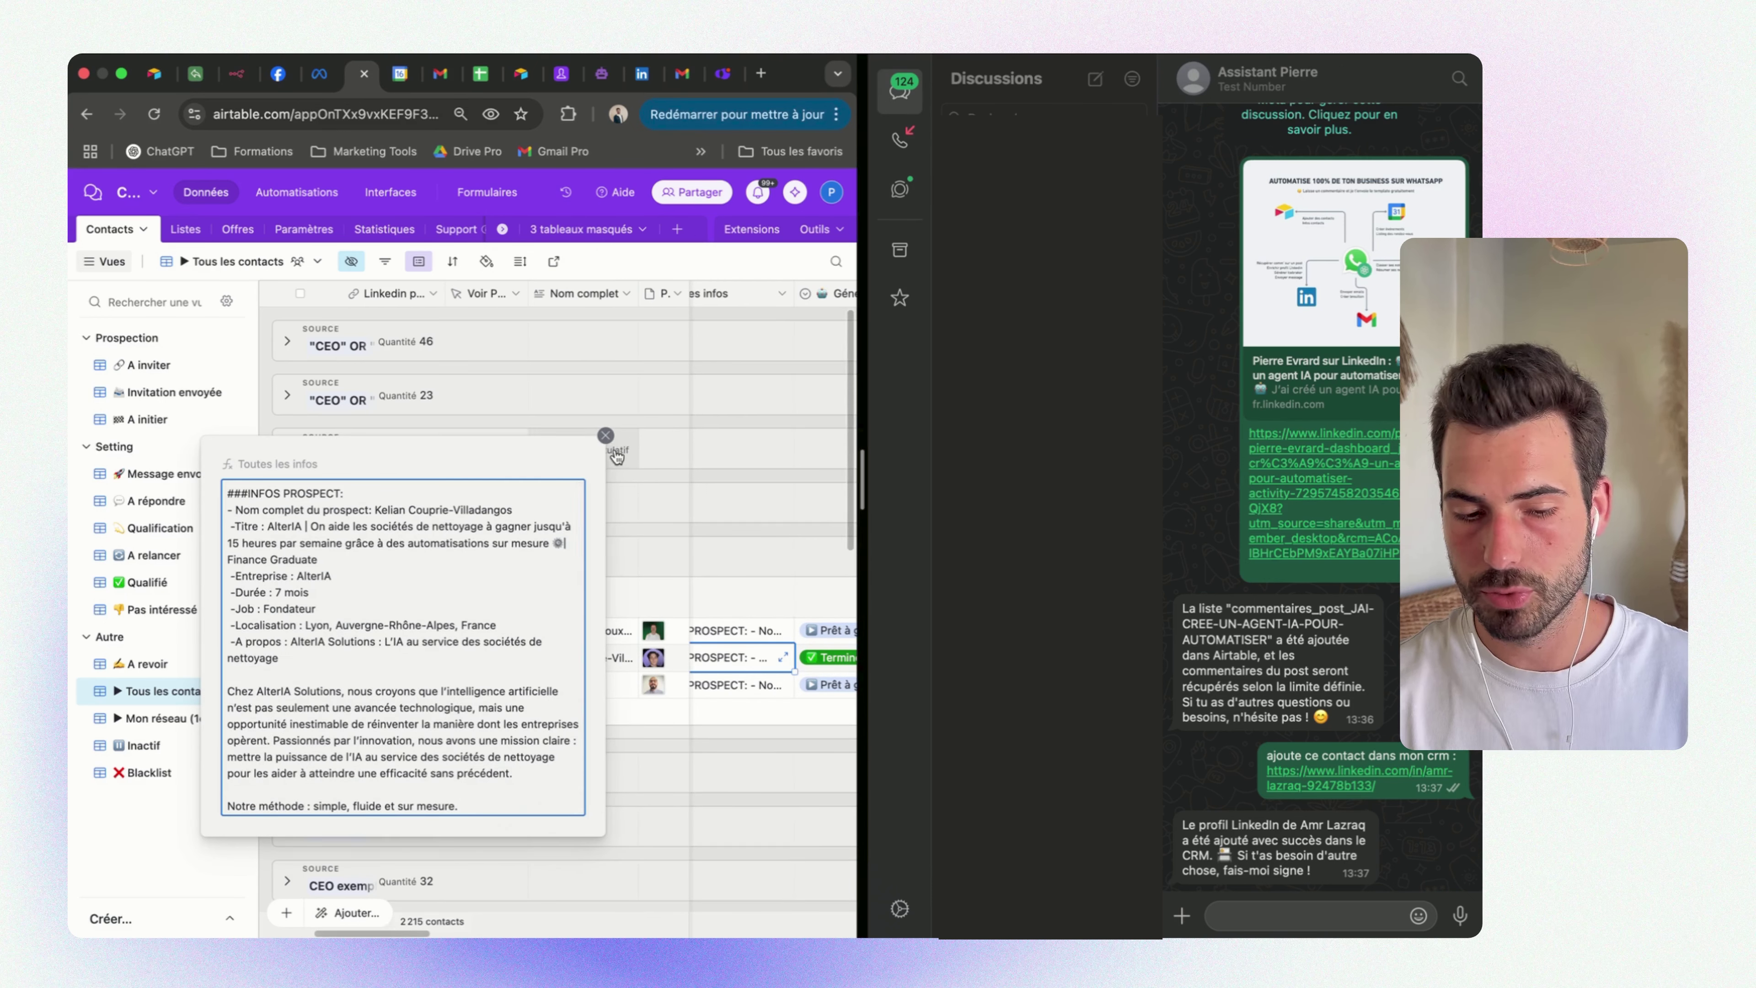
left_click(605, 436)
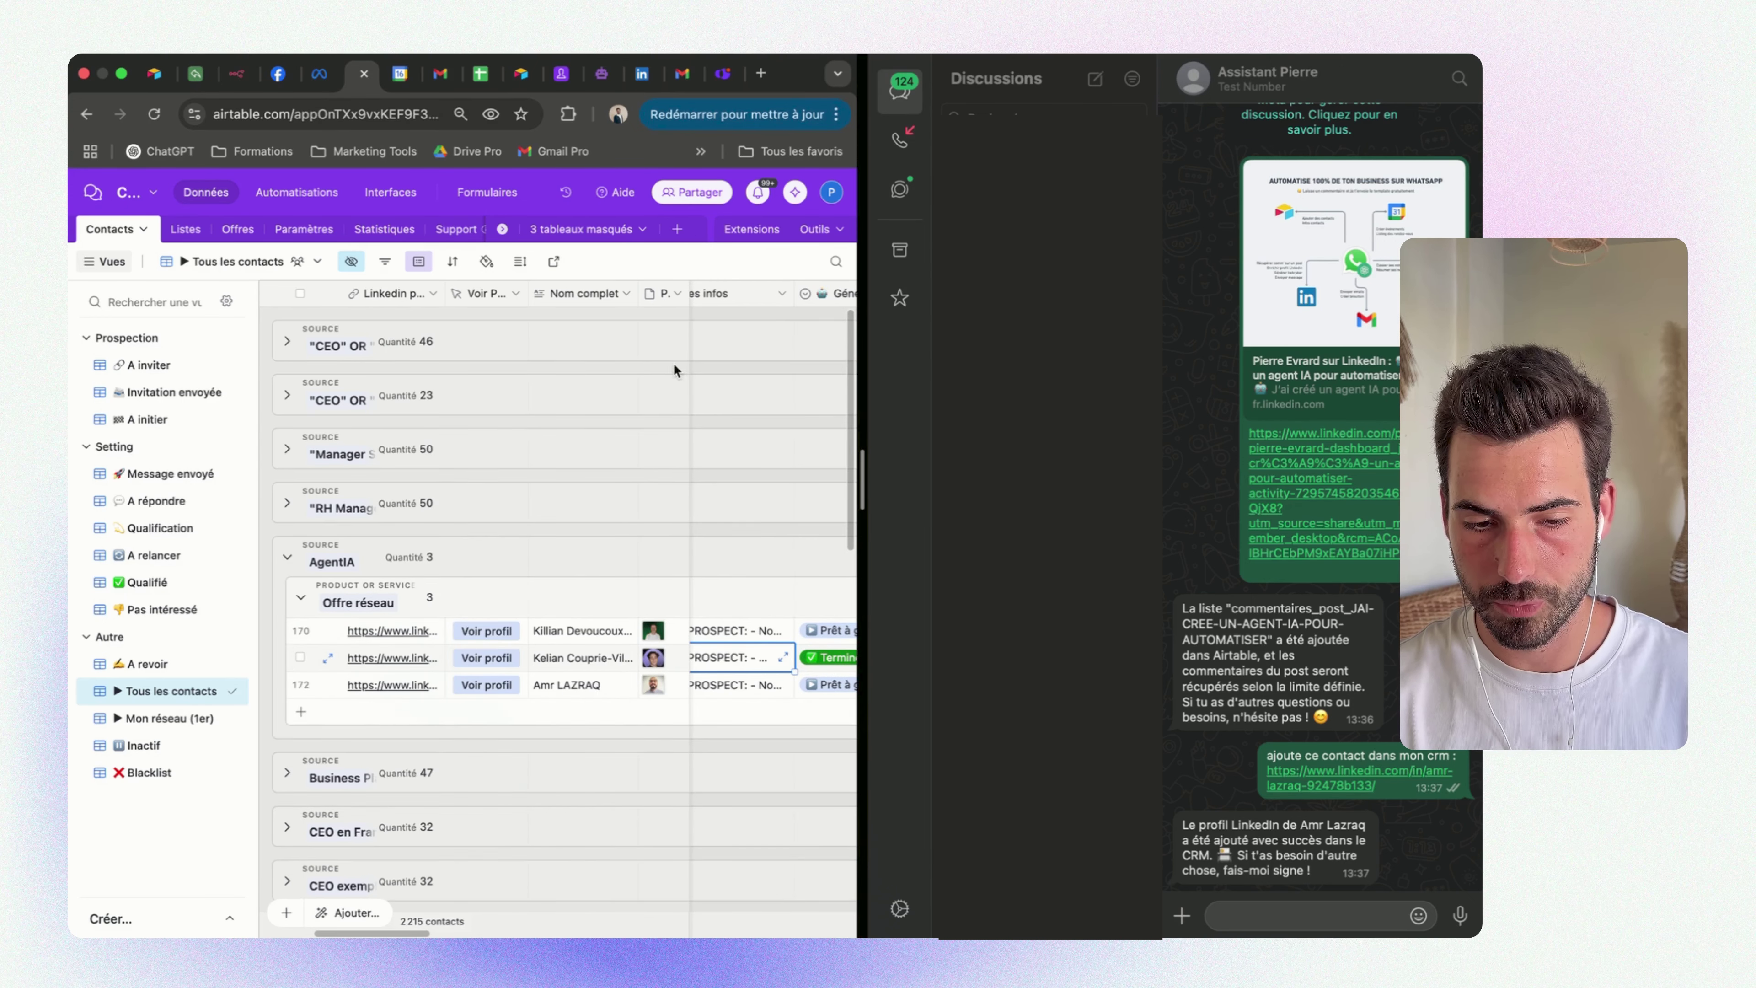
left_click_drag(638, 294, 596, 294)
scroll(816, 662, "right", 10)
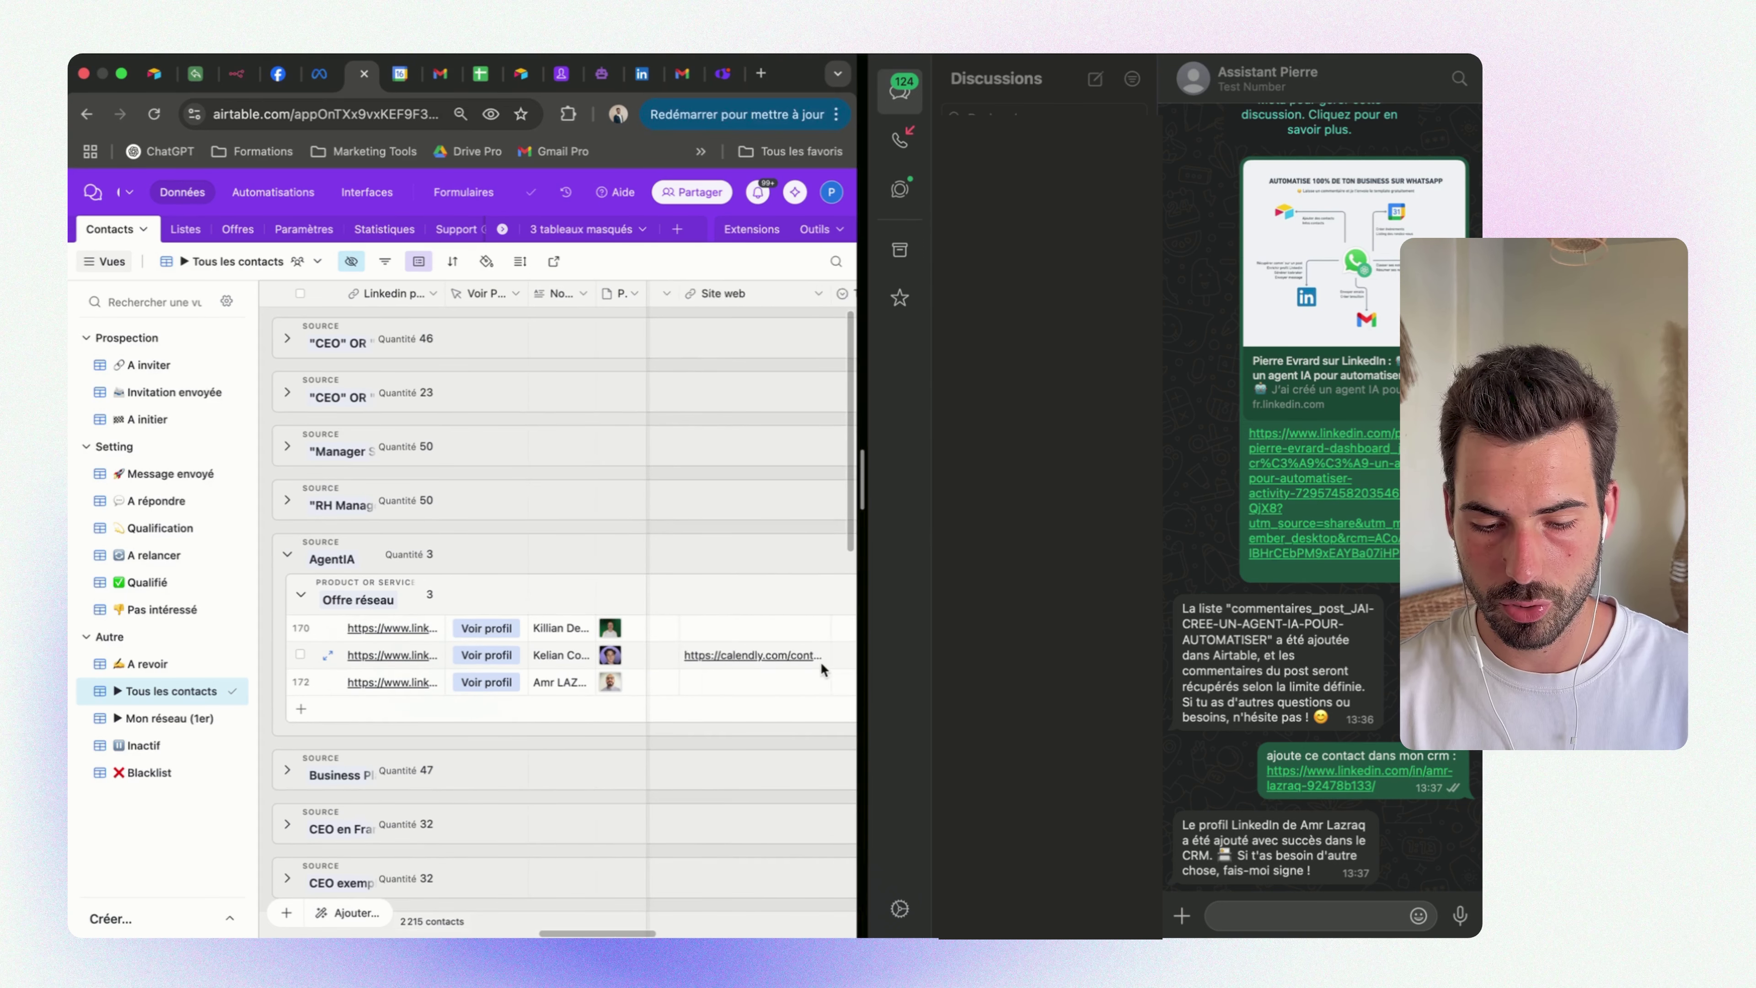
scroll(821, 661, "right", 10)
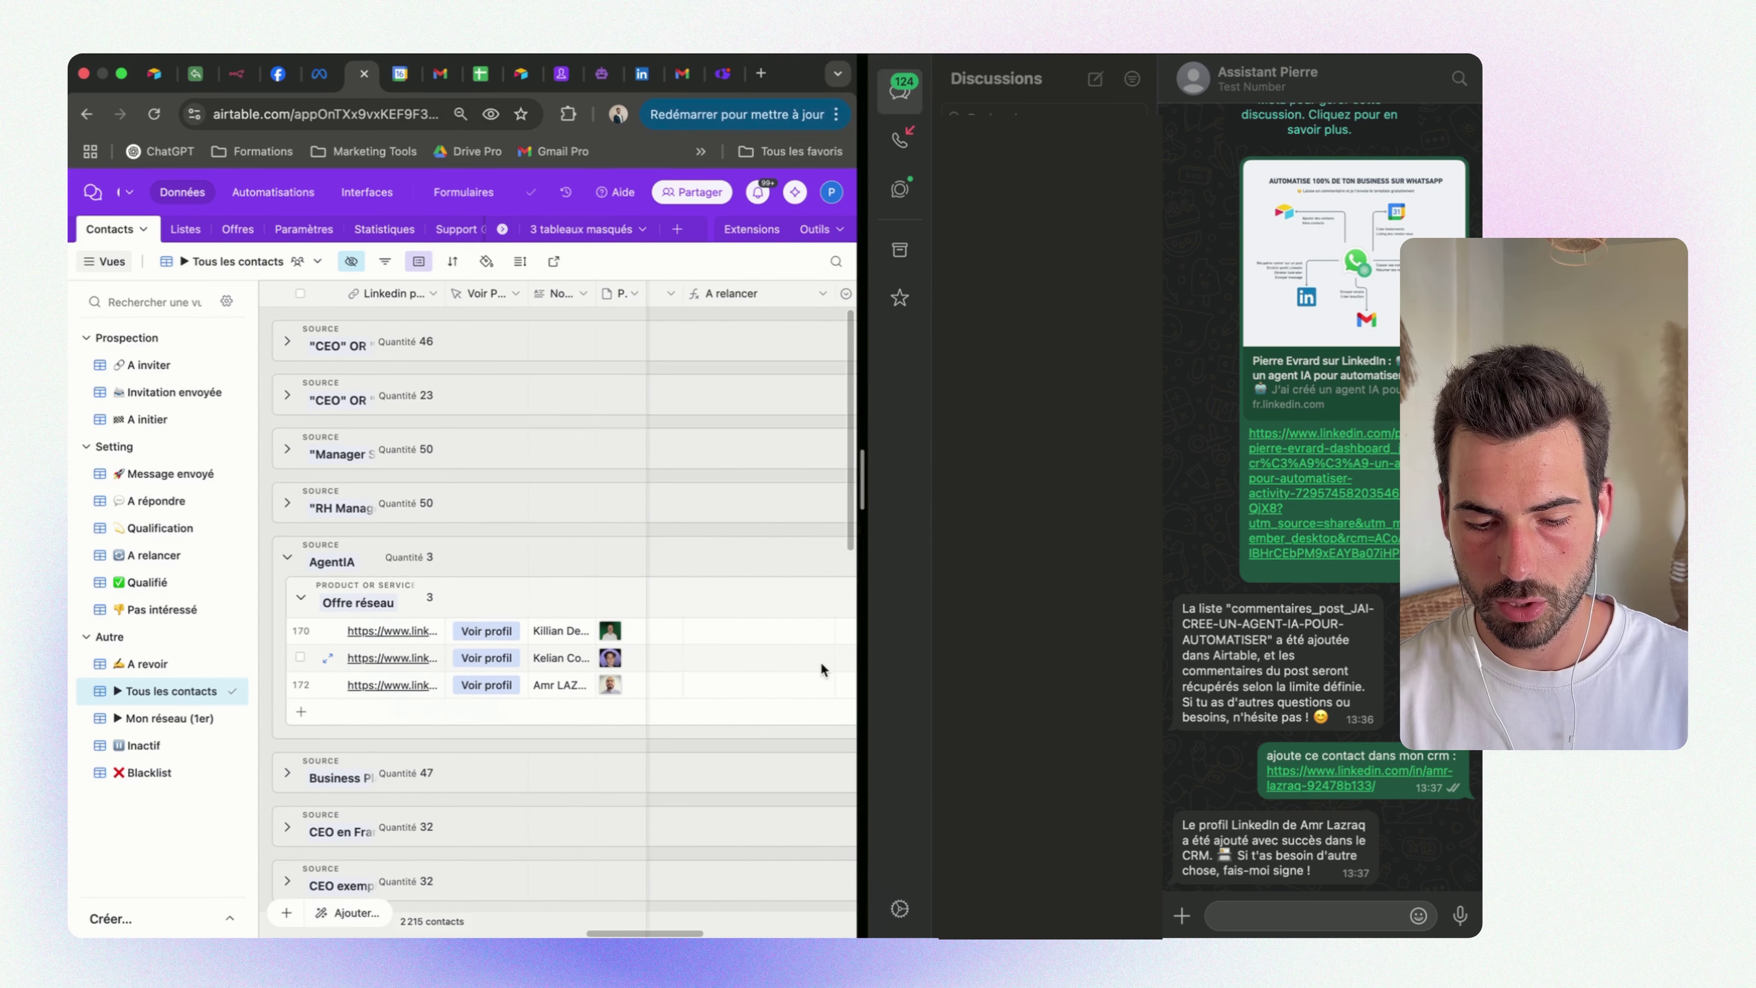
scroll(821, 661, "left", 5)
scroll(821, 661, "down", 2)
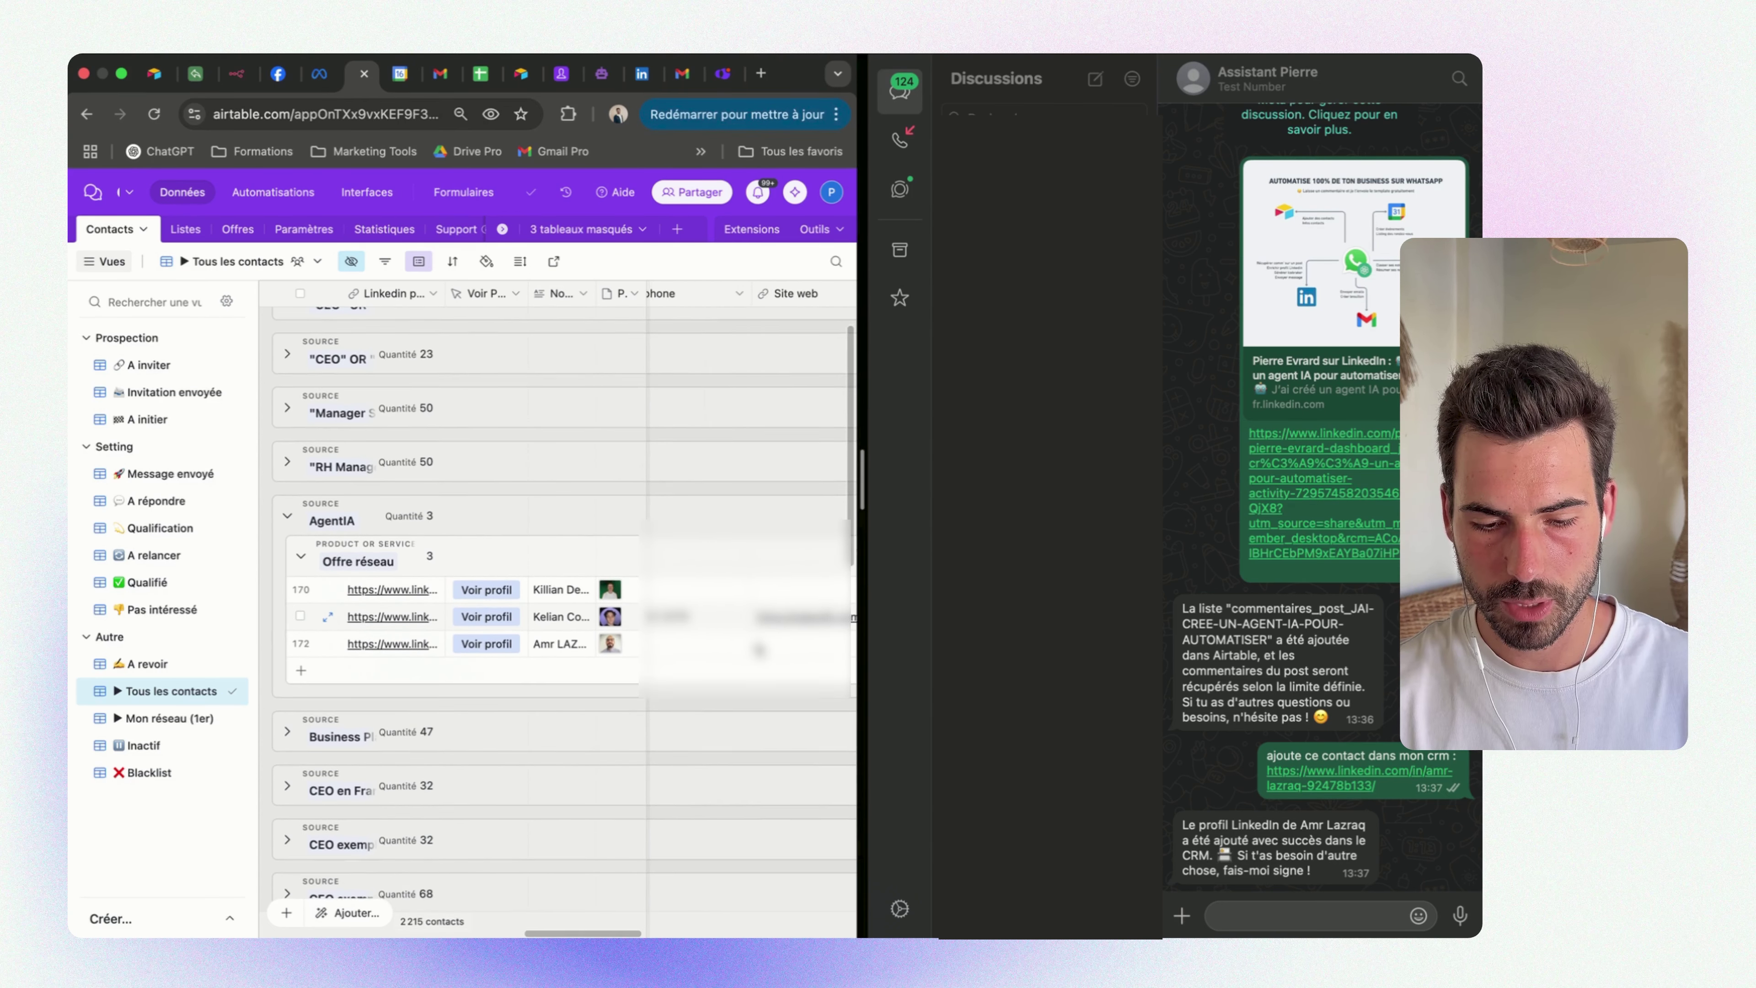
scroll(756, 644, "left", 10)
Draft the WhatsApp message 'donne moi les stats de ma prospection linkedin'
left_click(1306, 916)
type("donne moi de ma prospection linkedin")
left_click(1277, 903)
type("les st")
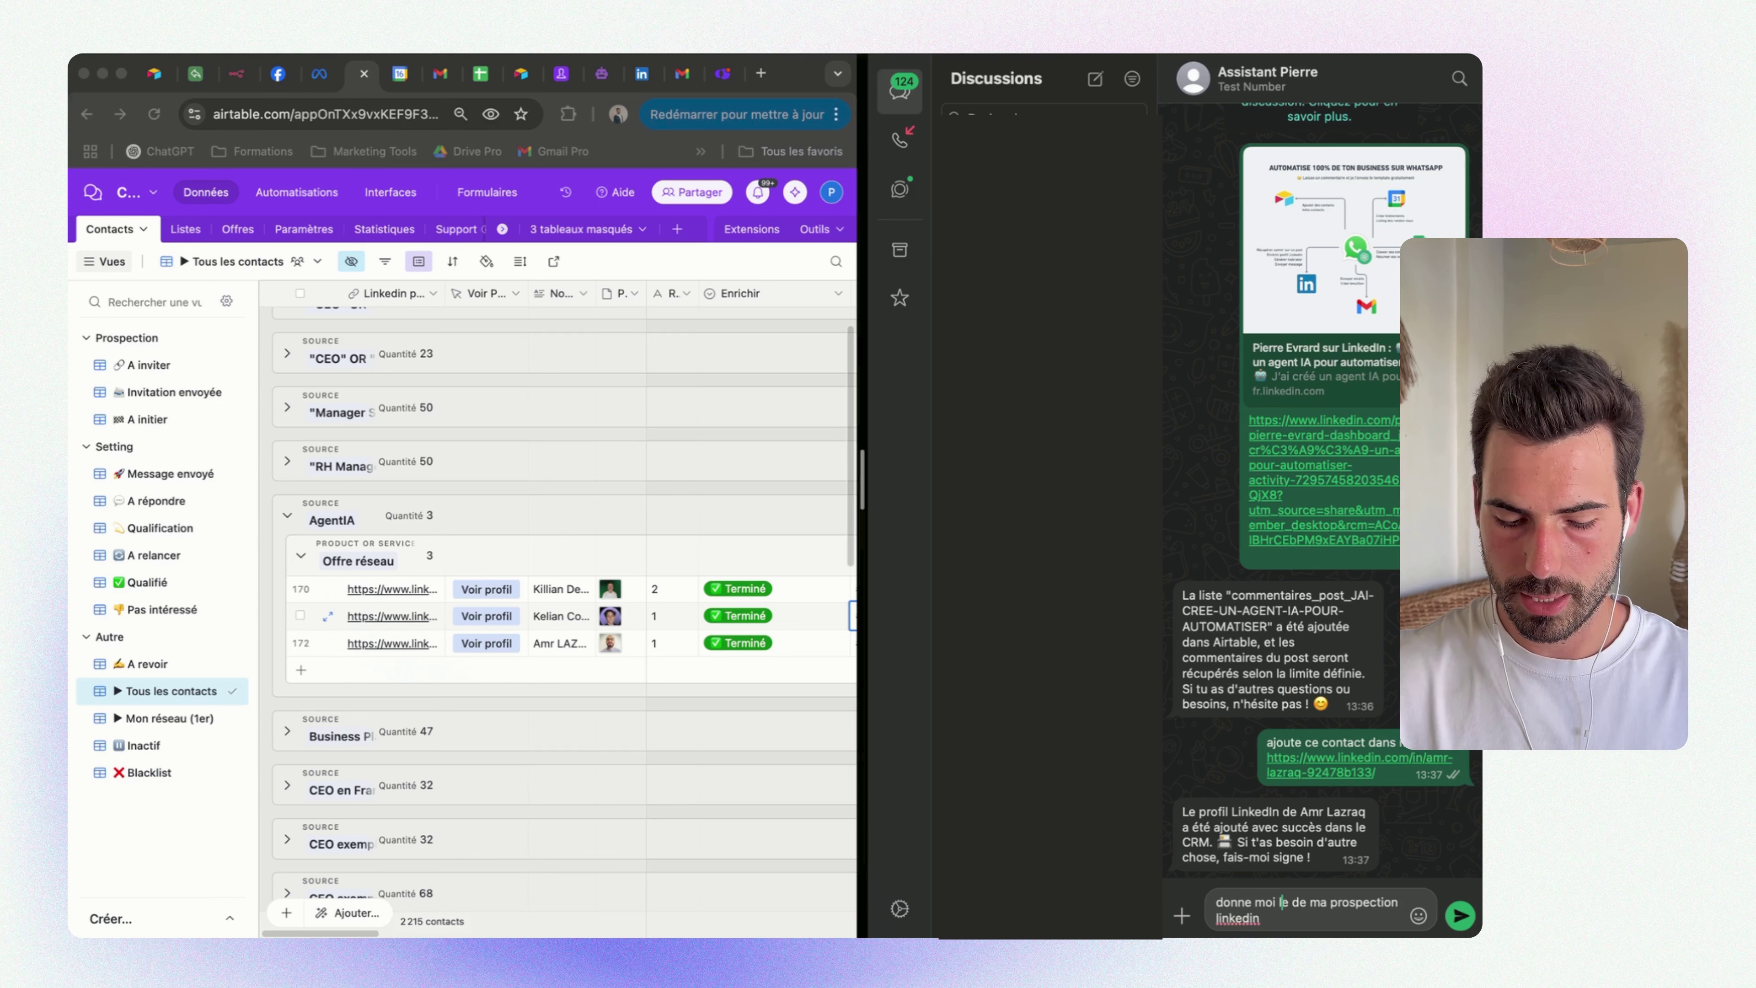
type("ats")
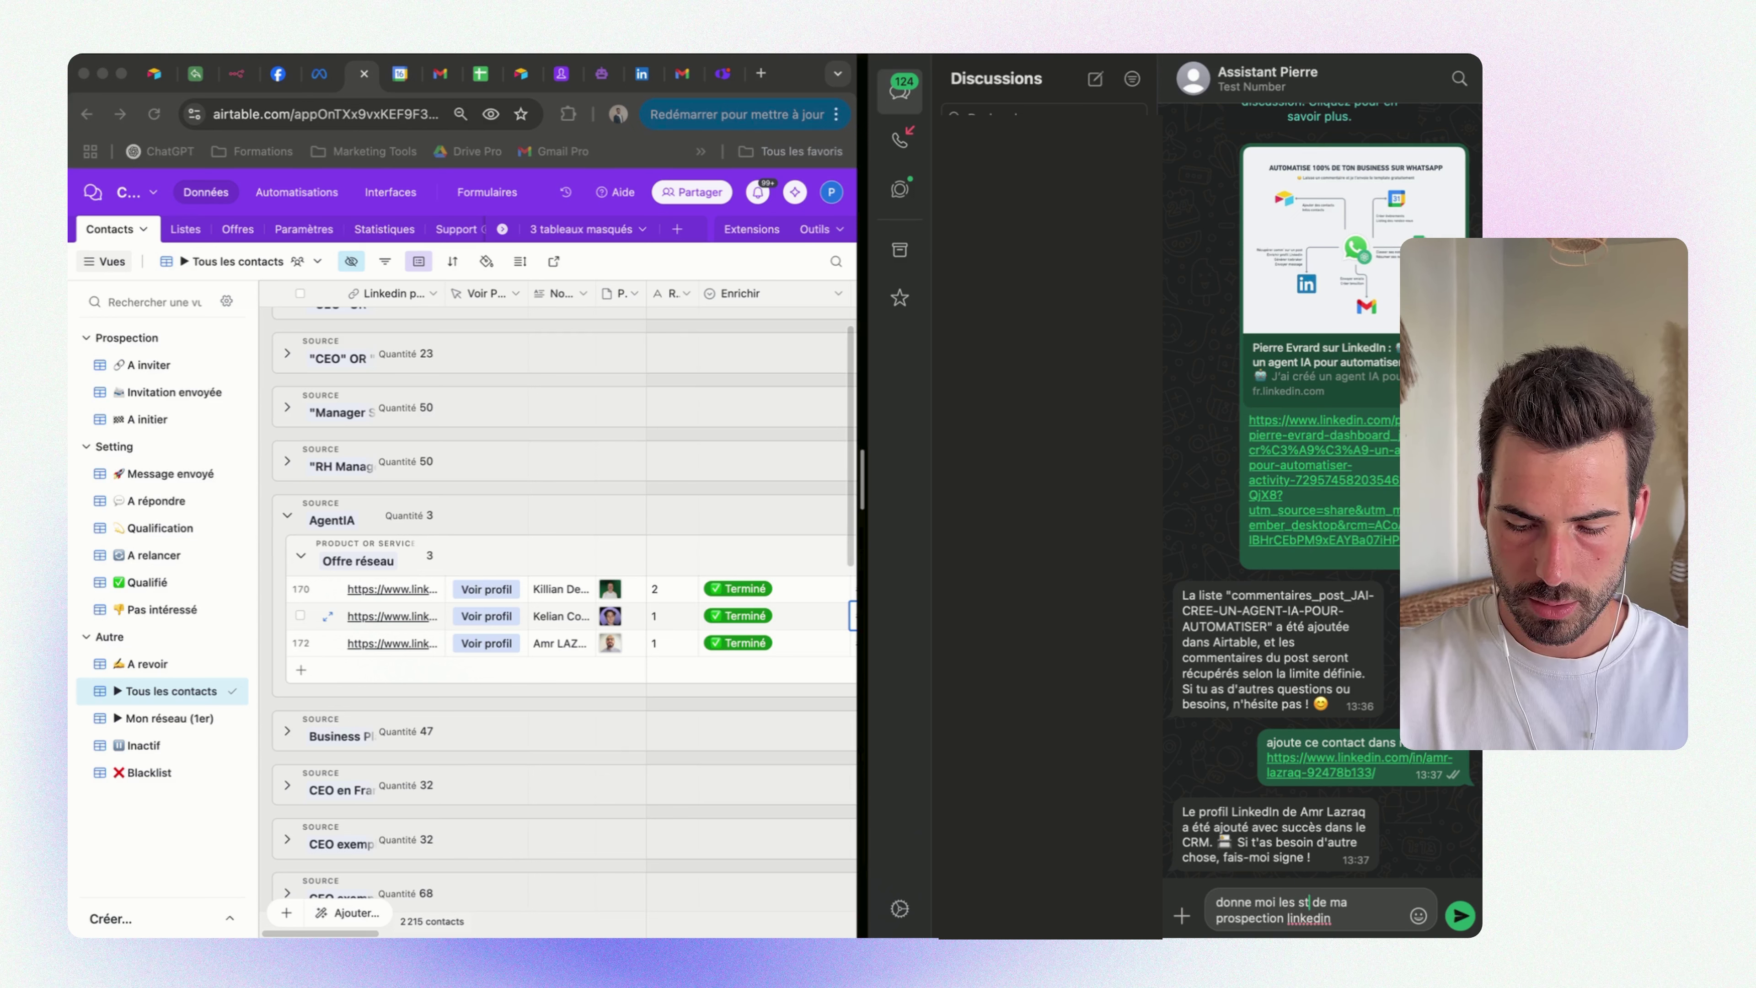
Send the LinkedIn prospecting stats request and collapse the AgentIA group in Airtable
key("Return")
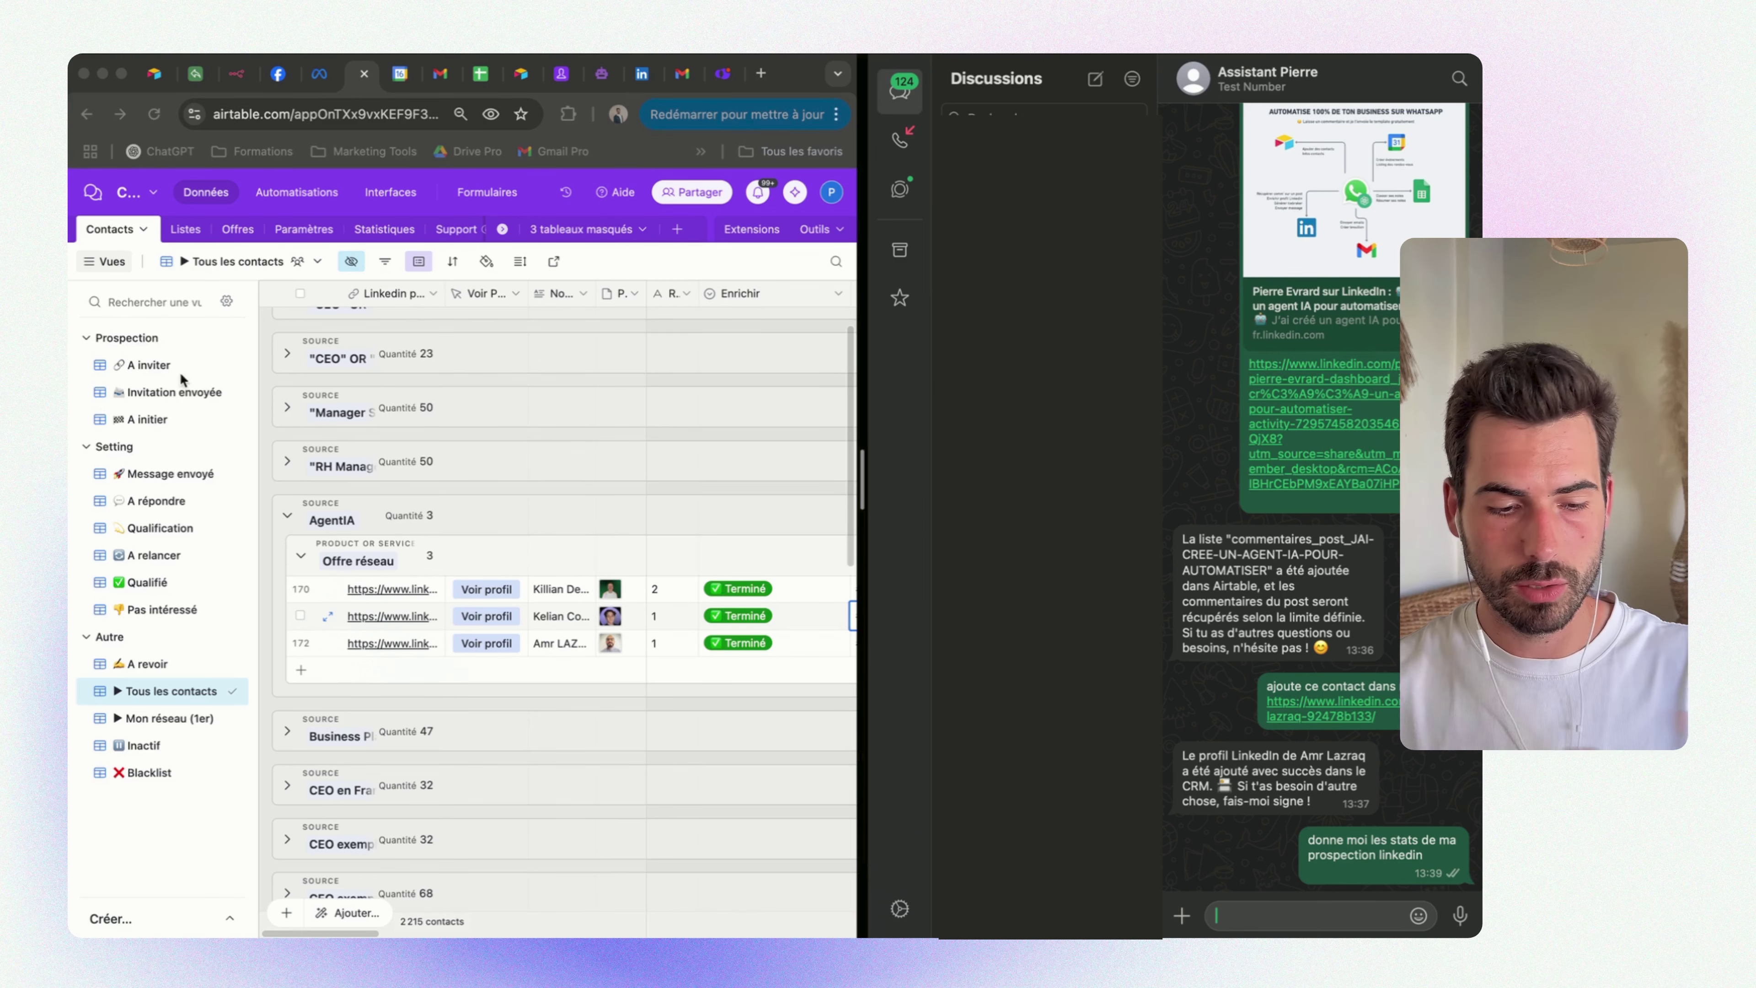
left_click(288, 519)
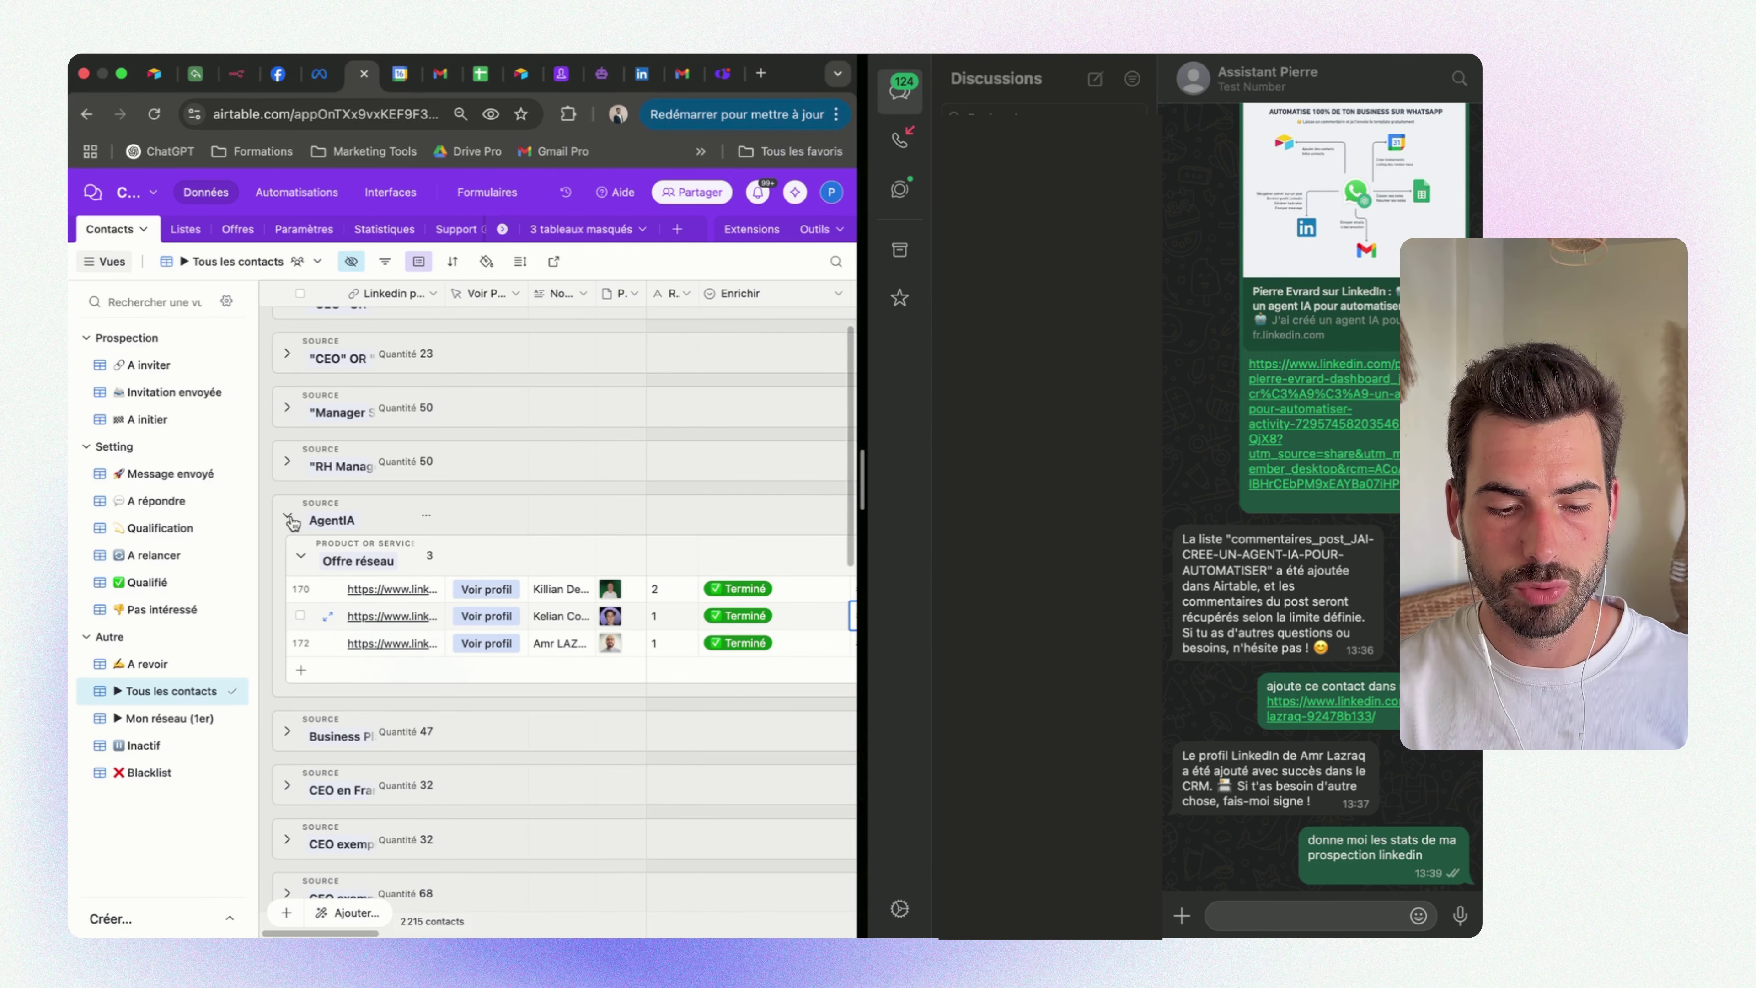
left_click(288, 517)
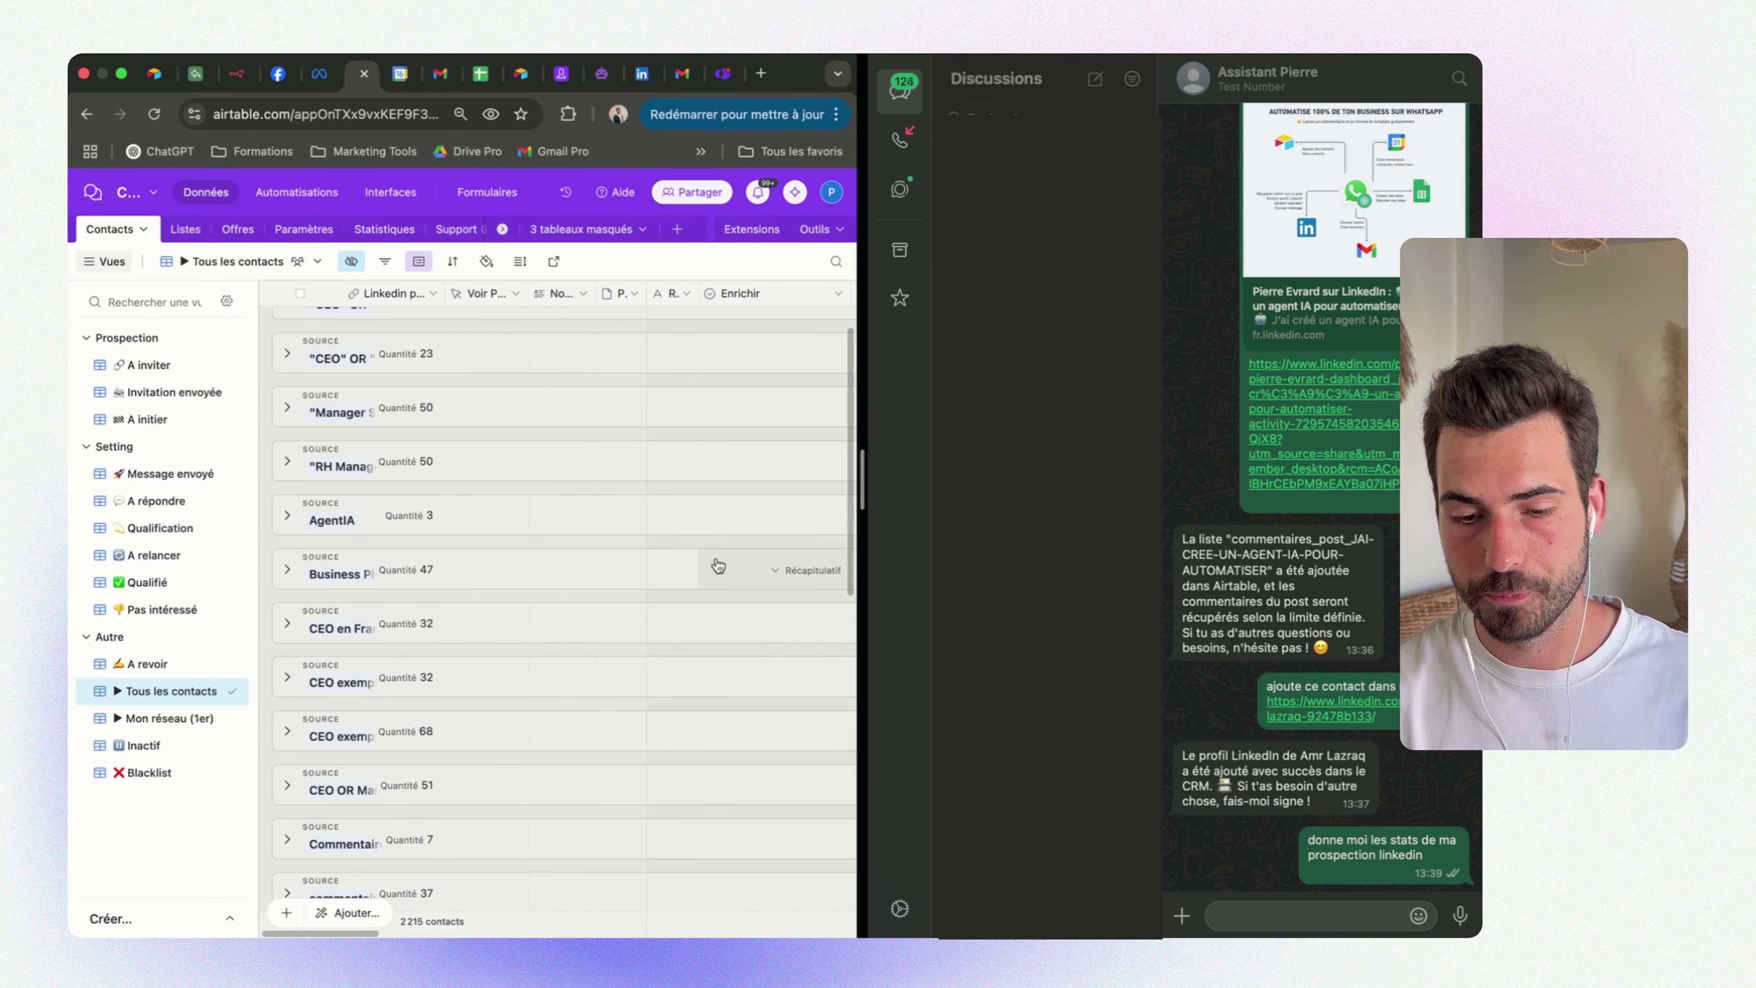
Expand the assistant's full stats reply and highlight the 196 qualified prospects and 19.6% figures
left_click(1209, 870)
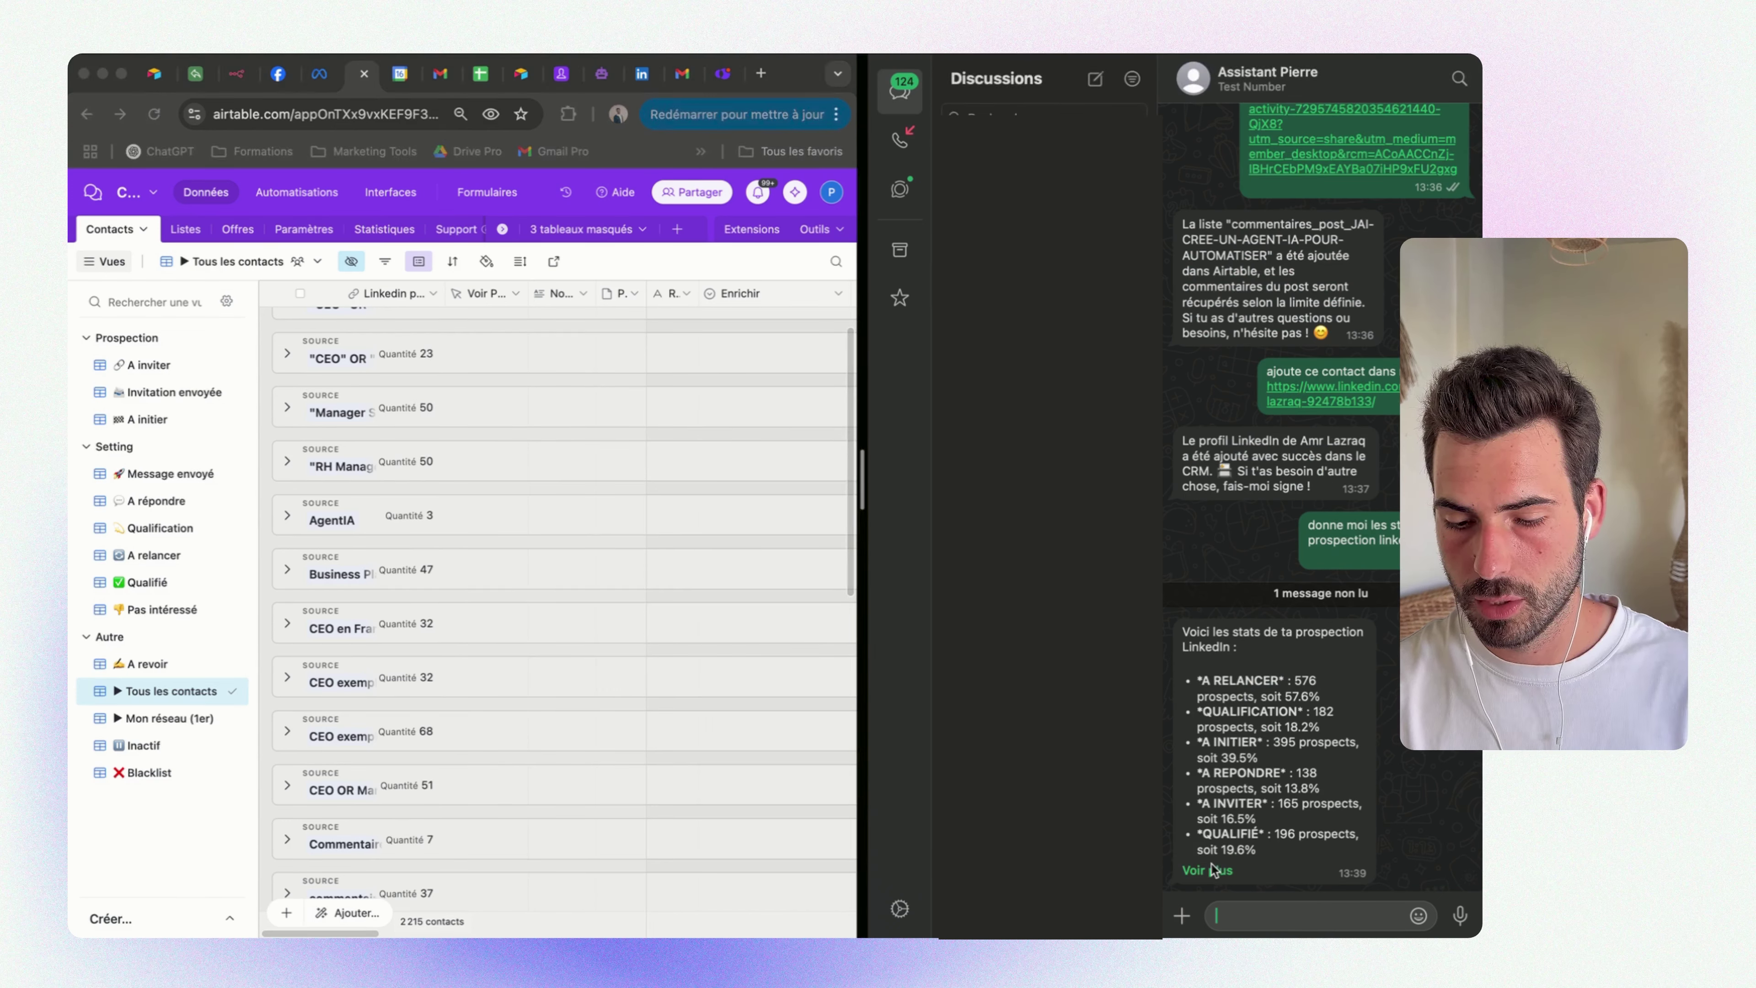
left_click(1209, 870)
scroll(1253, 683, "down", 2)
left_click_drag(1238, 806, 1231, 655)
left_click(1269, 751)
double_click(1284, 760)
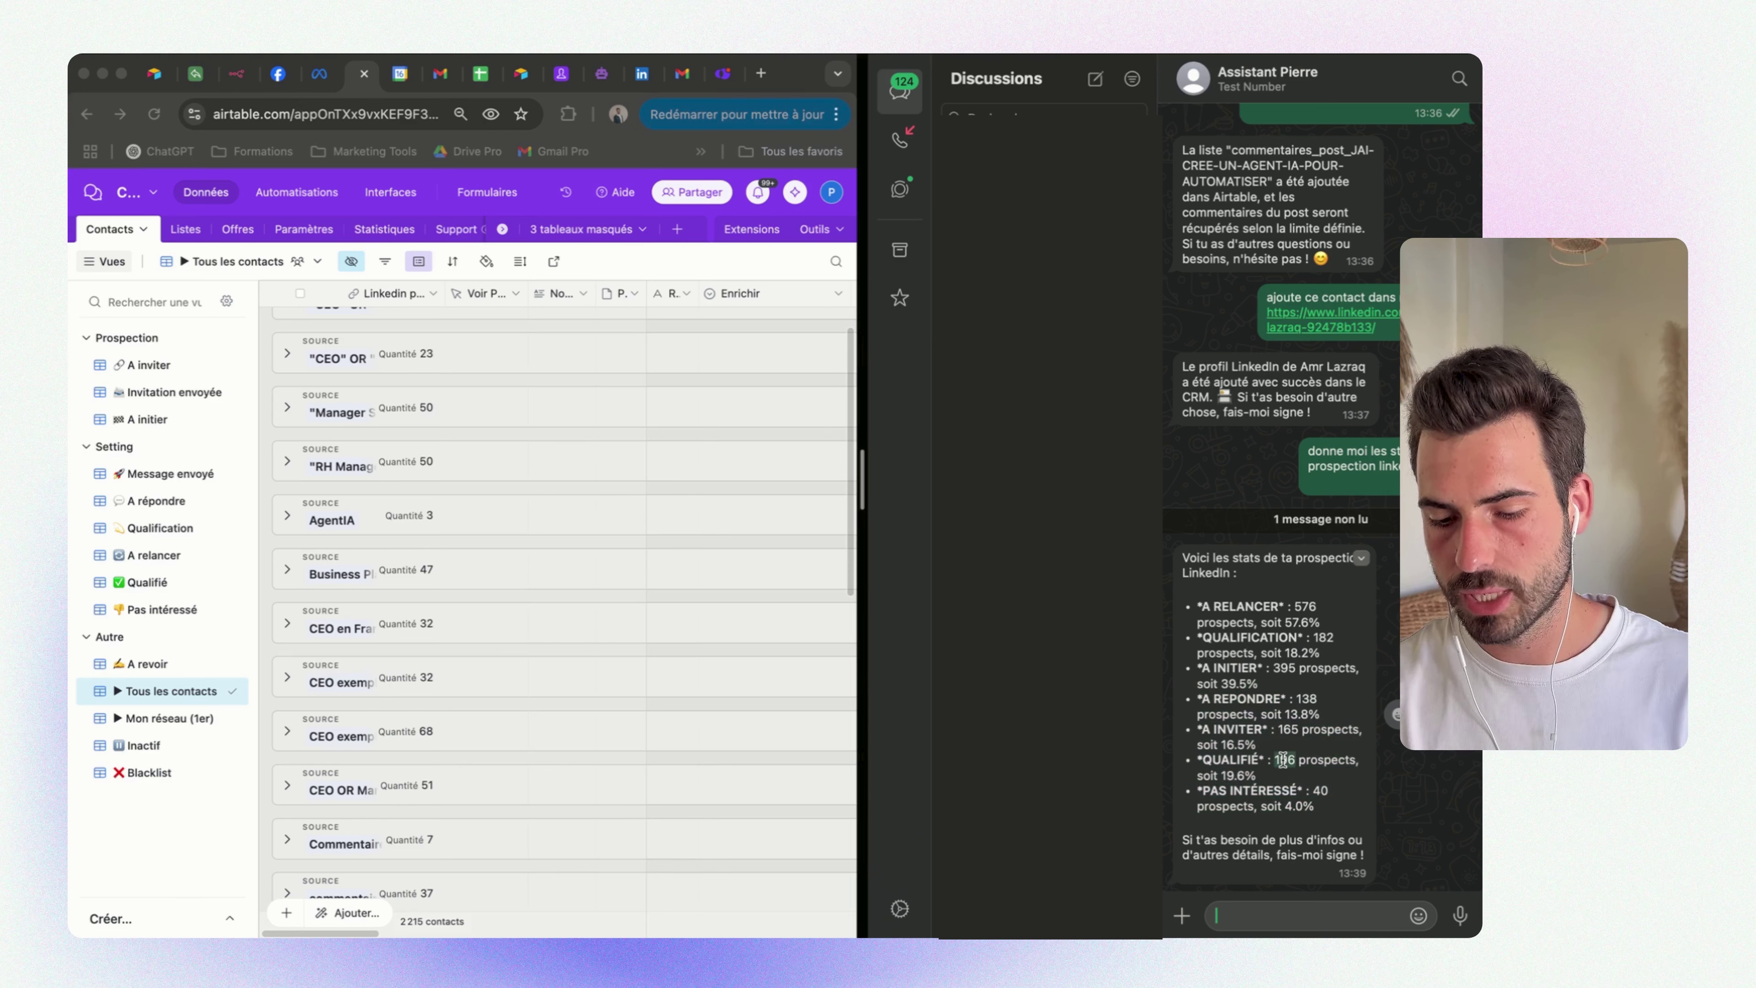
double_click(1245, 775)
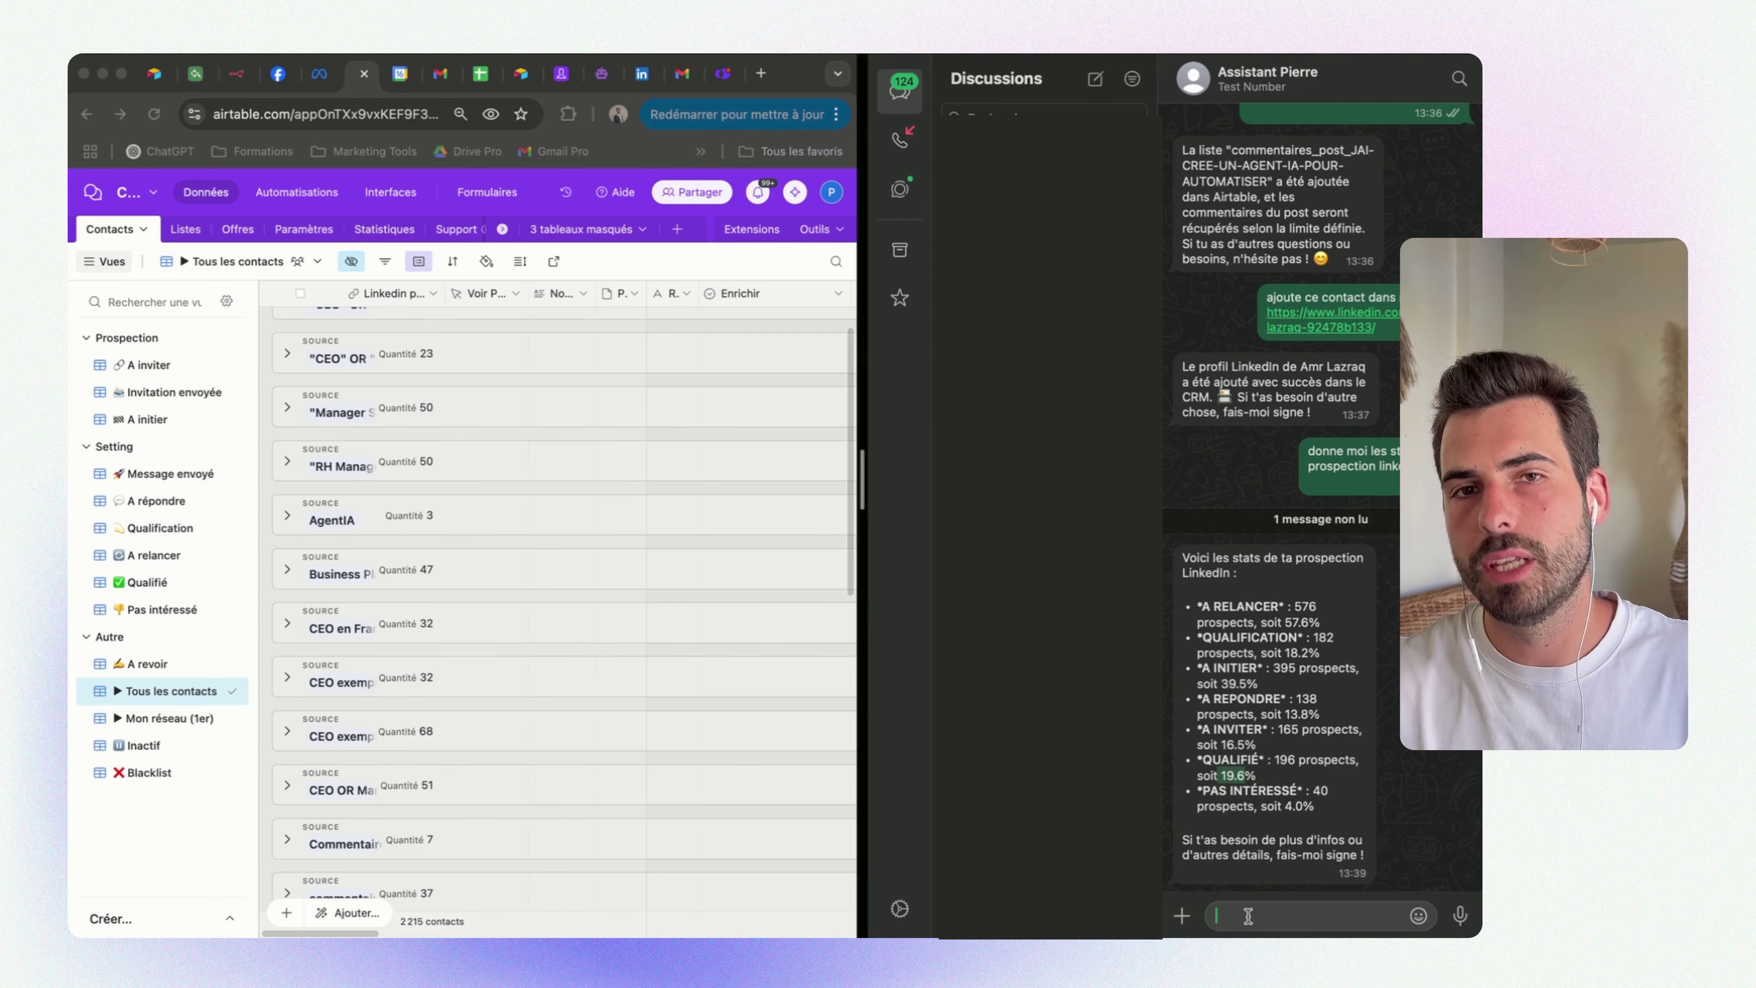
left_click(1248, 916)
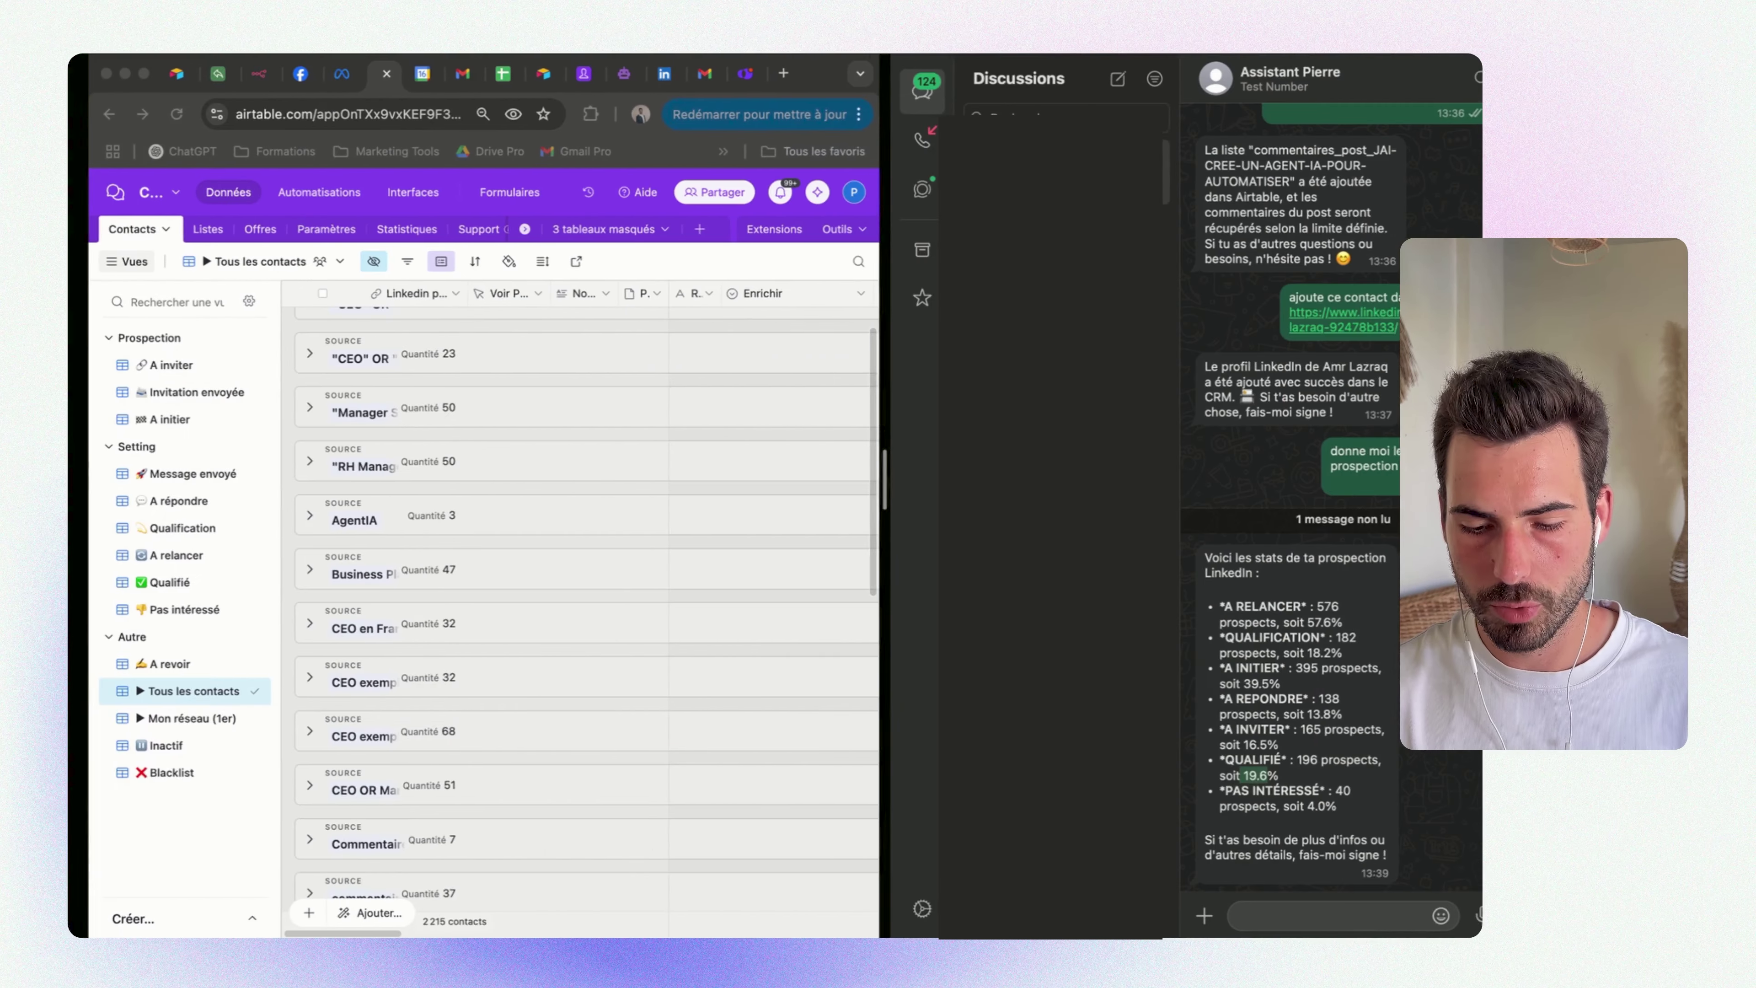
Ask the assistant for a 1h event with the contact tomorrow at 14h, then check Google Calendar
type("Cré")
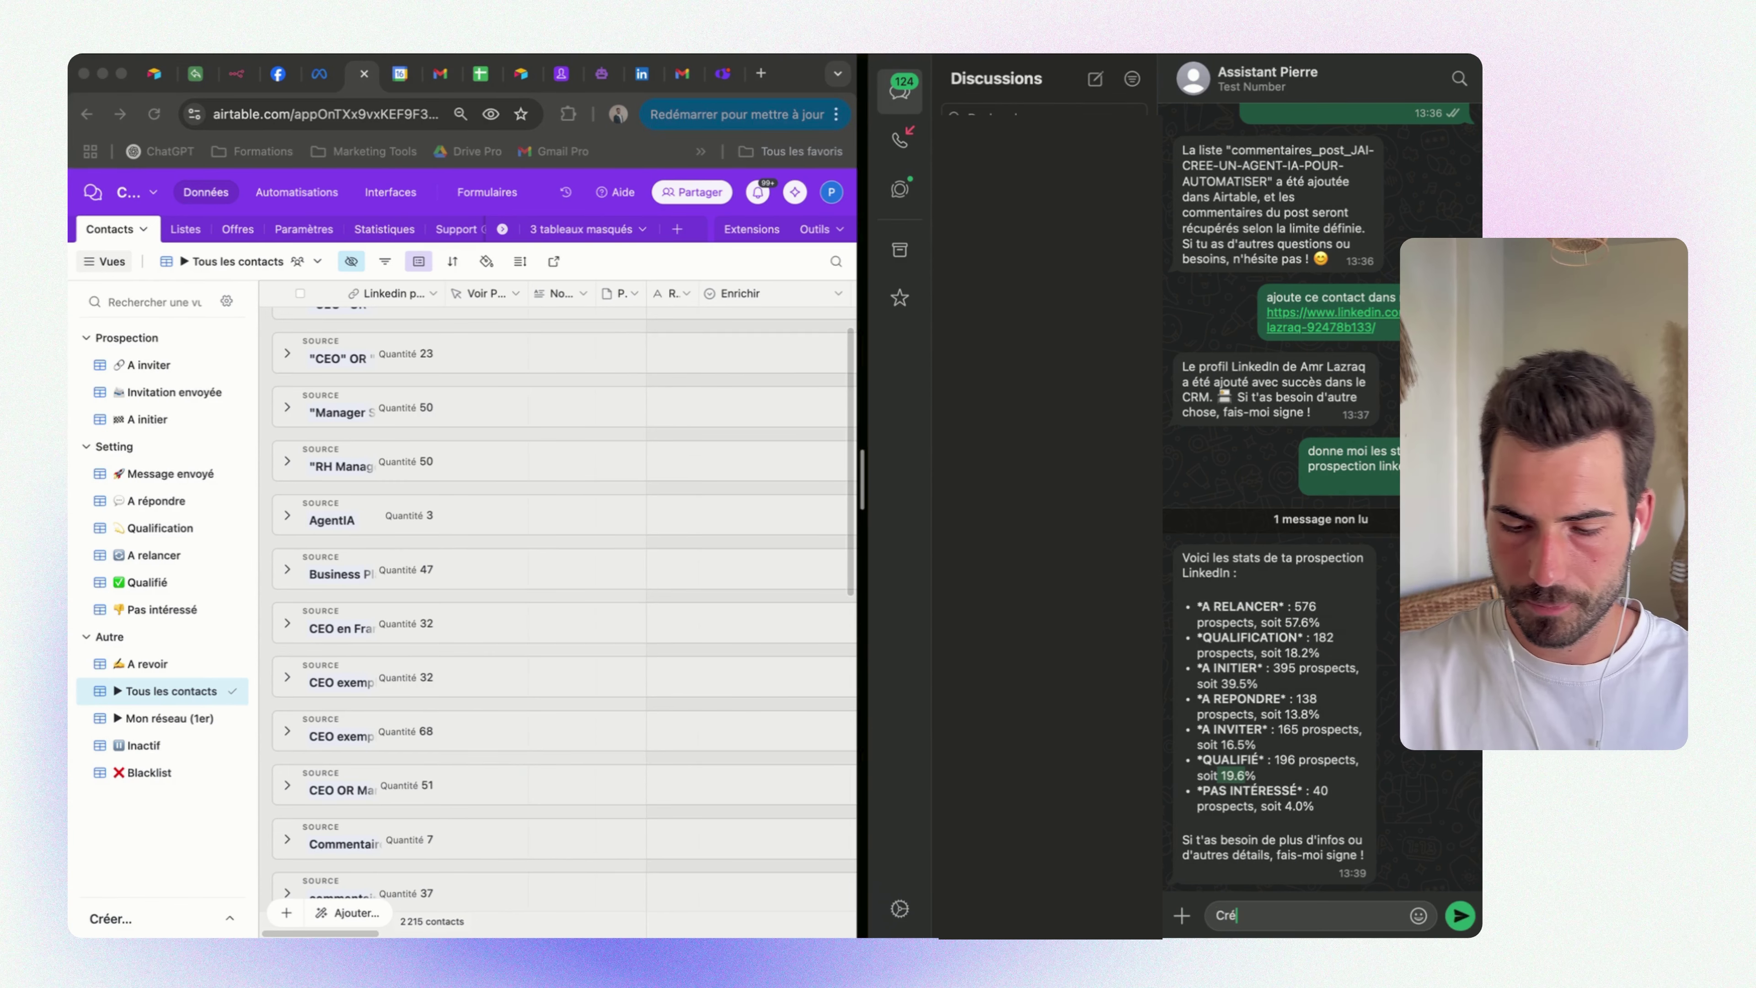
type("e un nouvel")
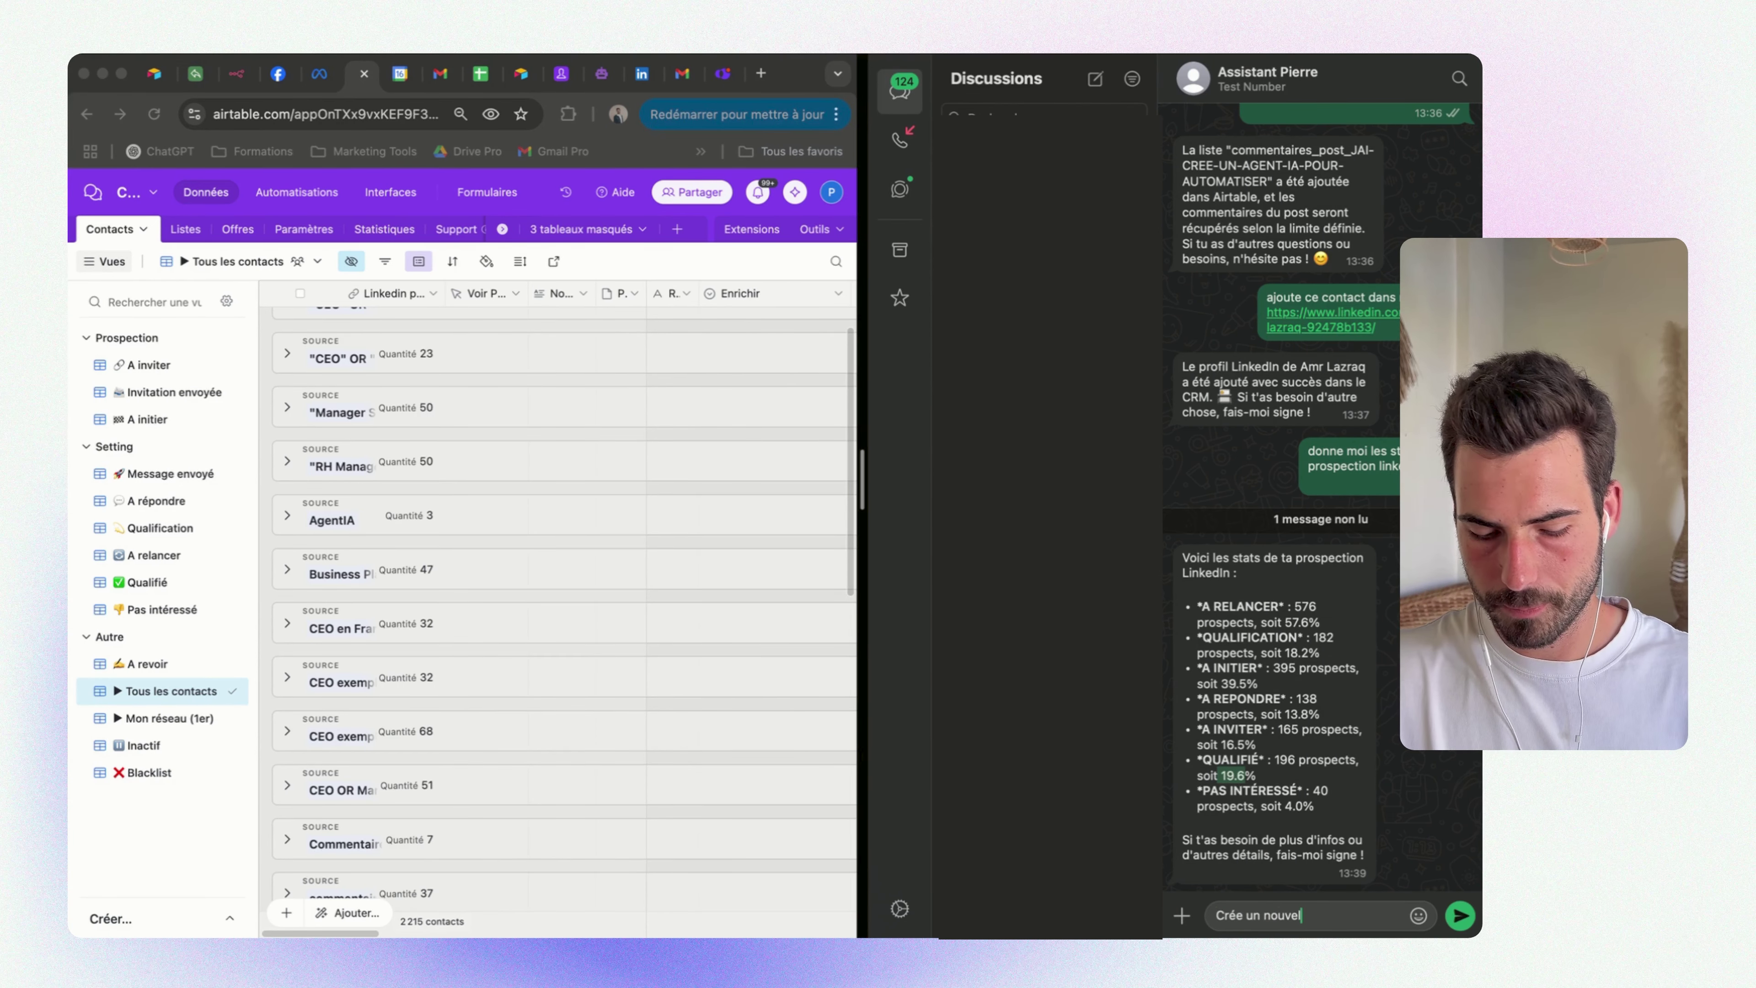
type(" événement ave")
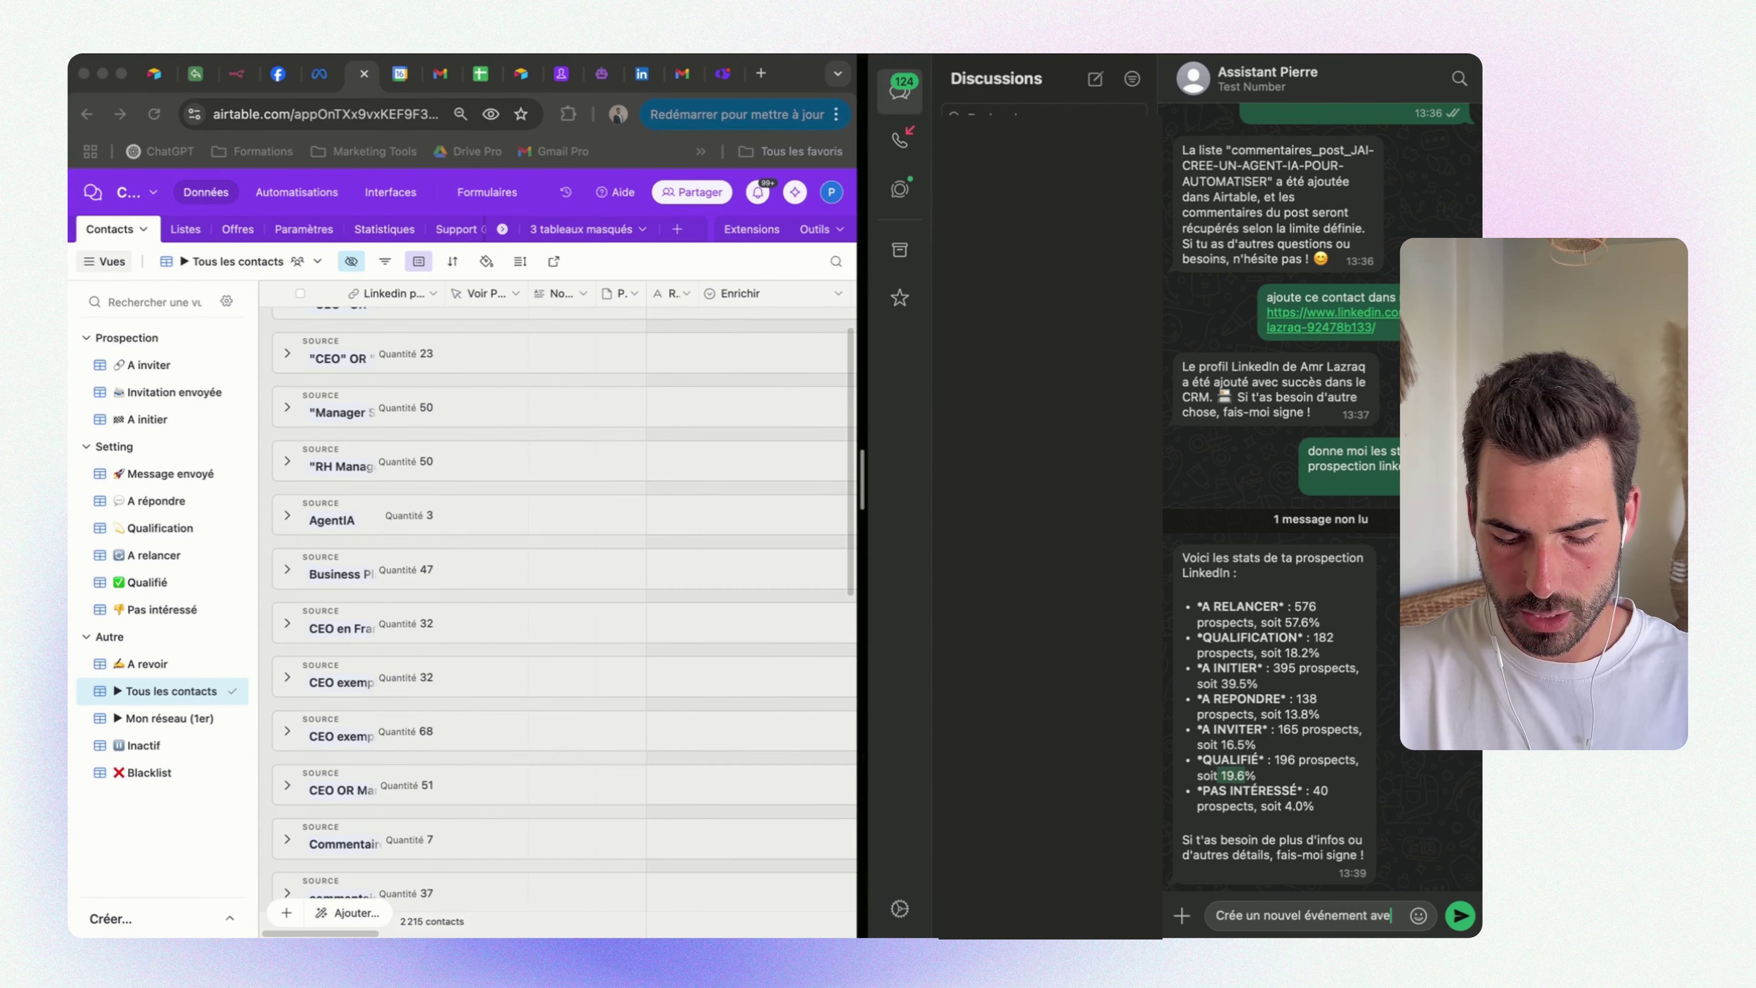
type("c françois (")
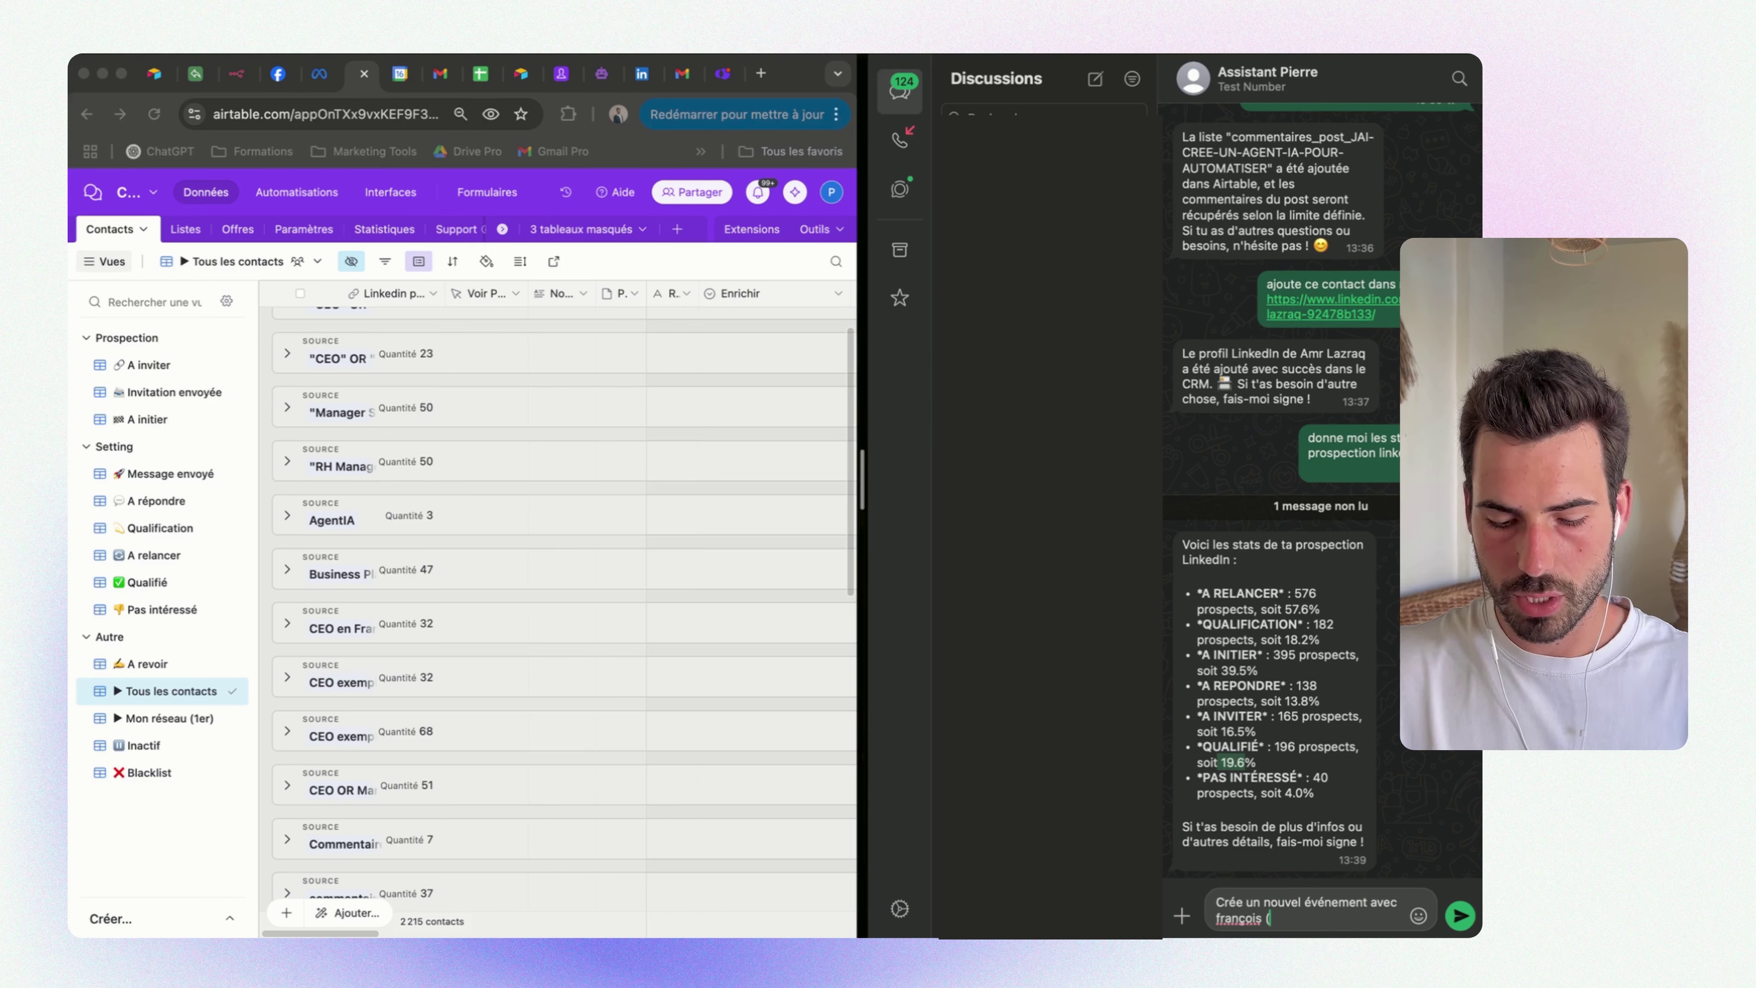
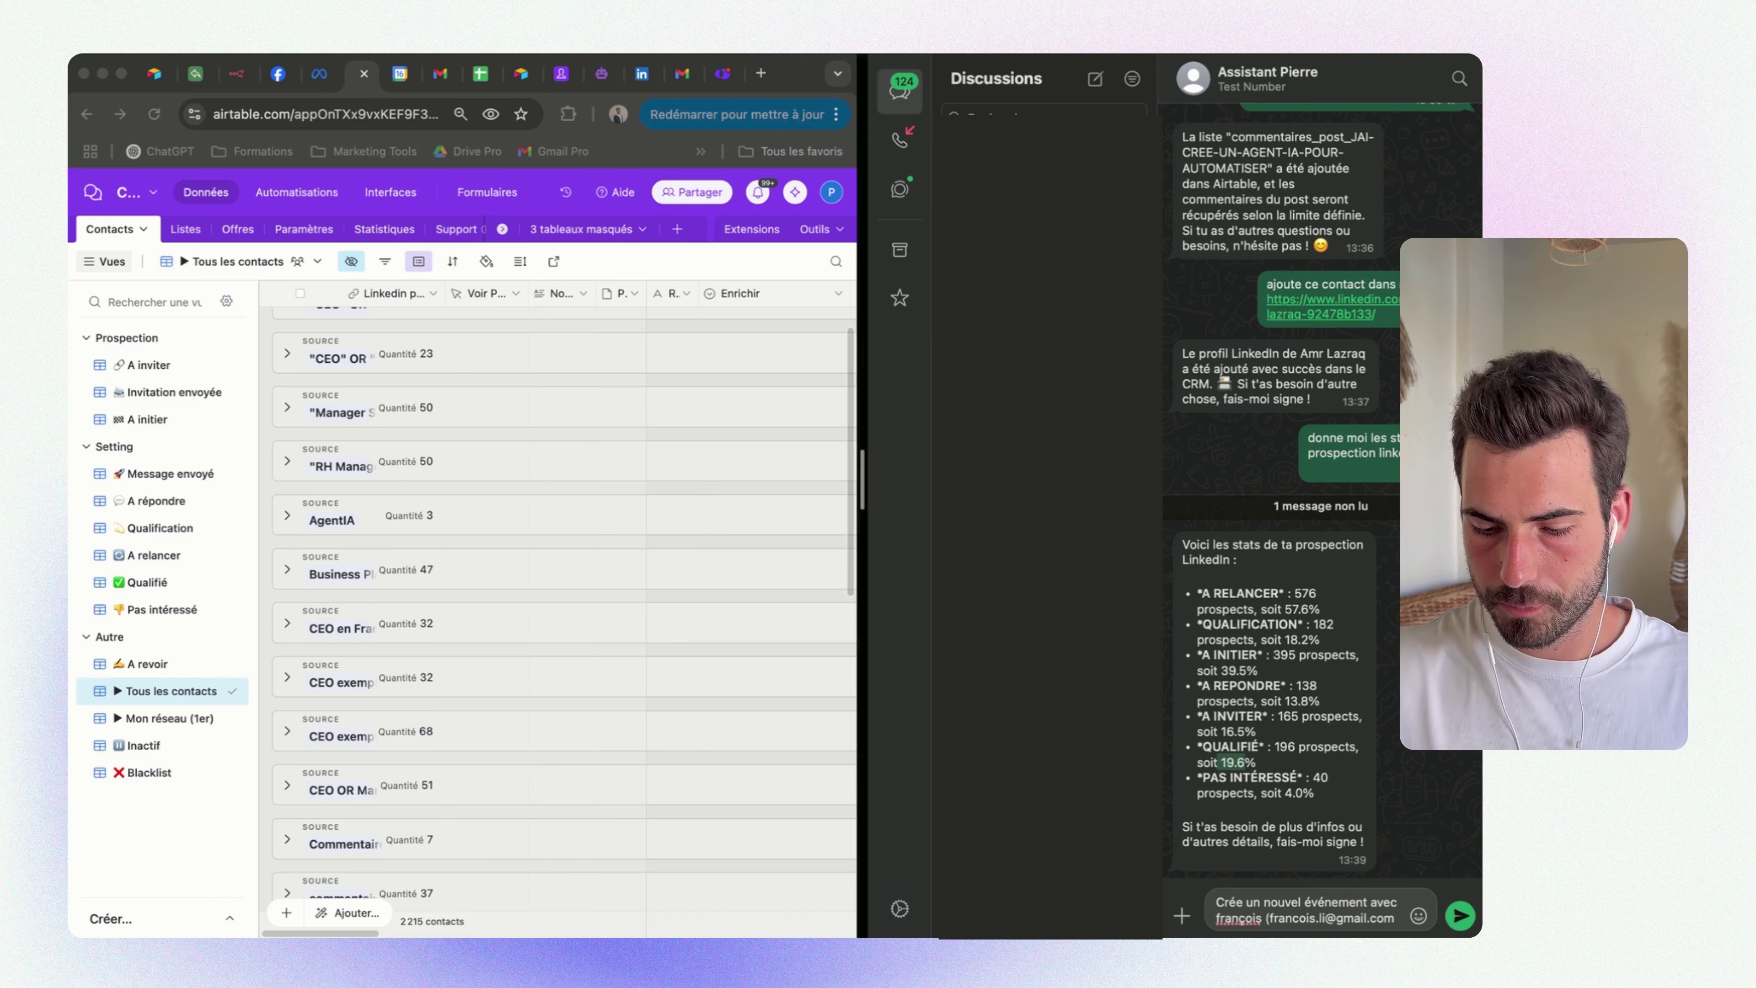
type(")")
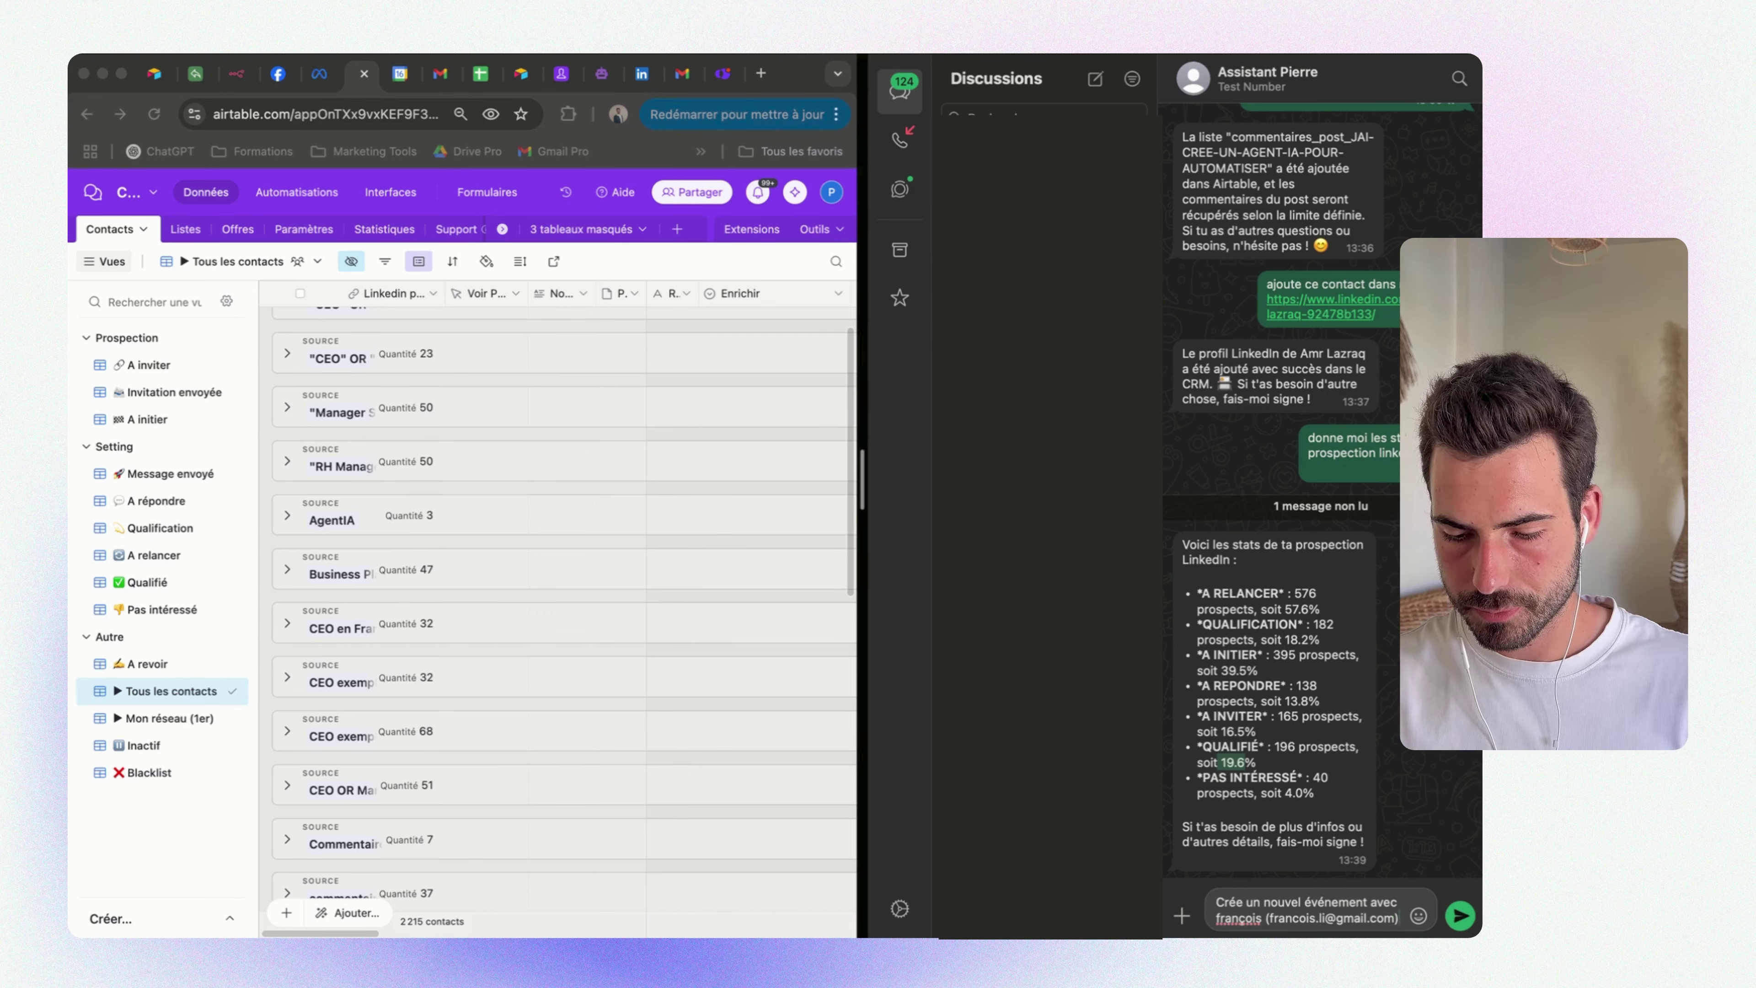
key("Return")
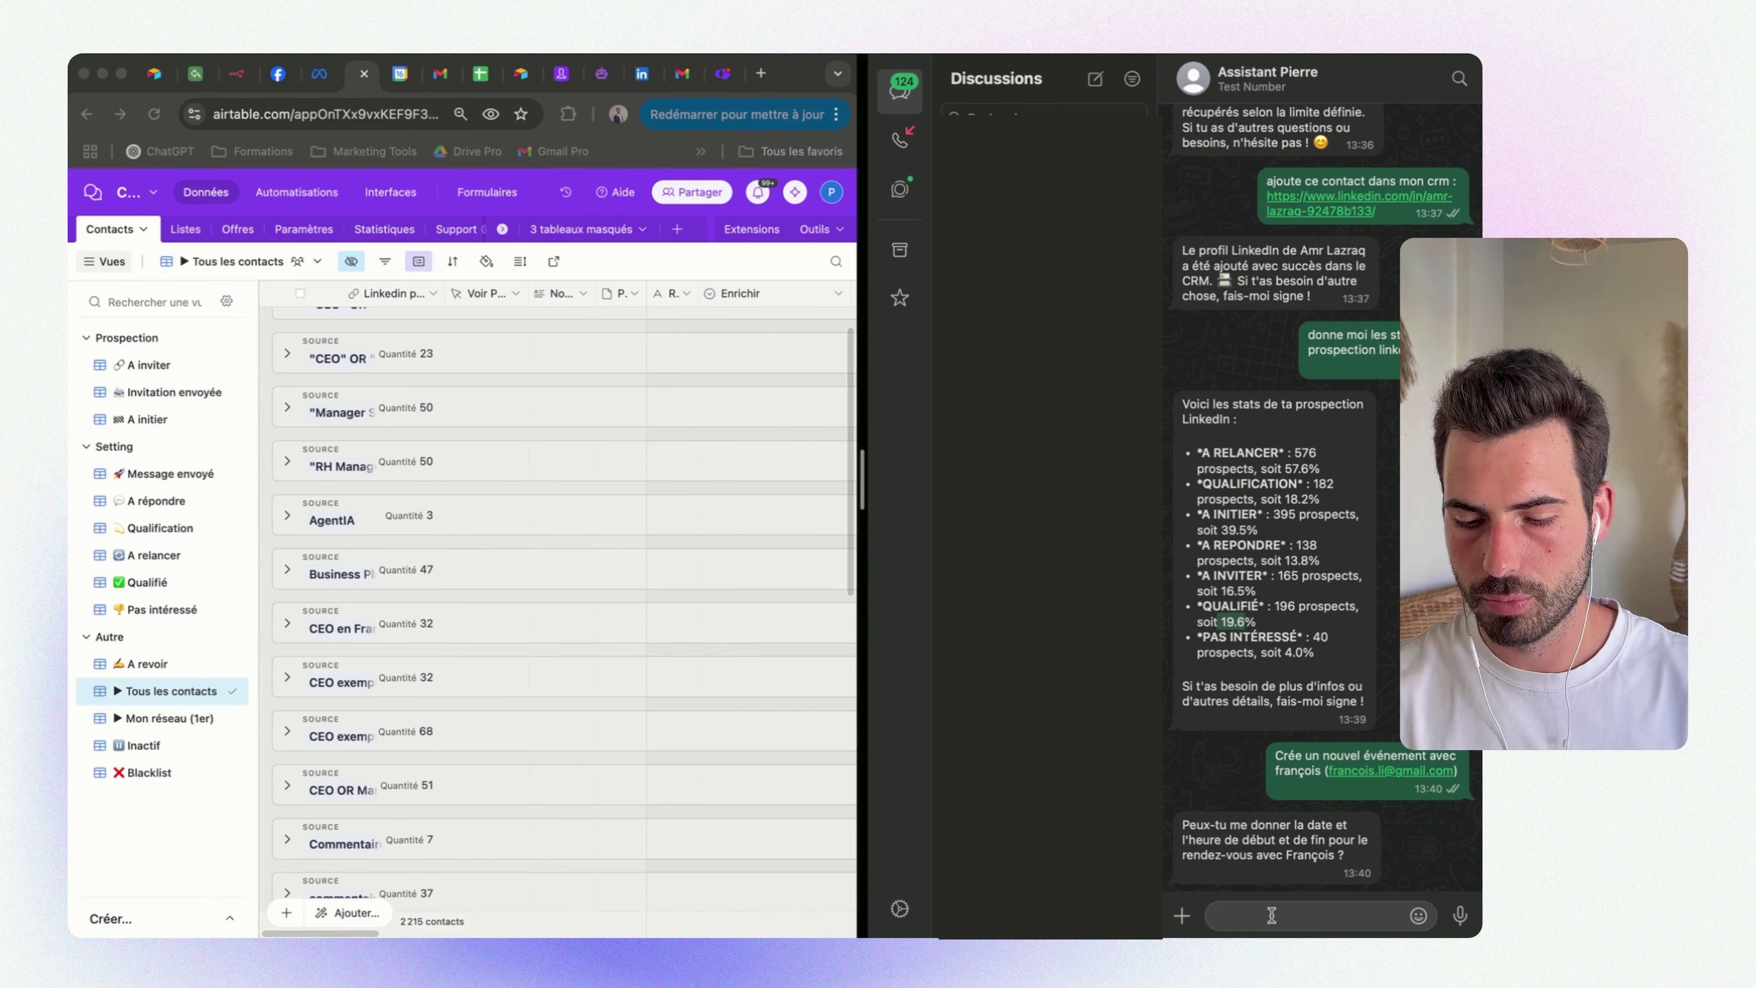
type("pour ")
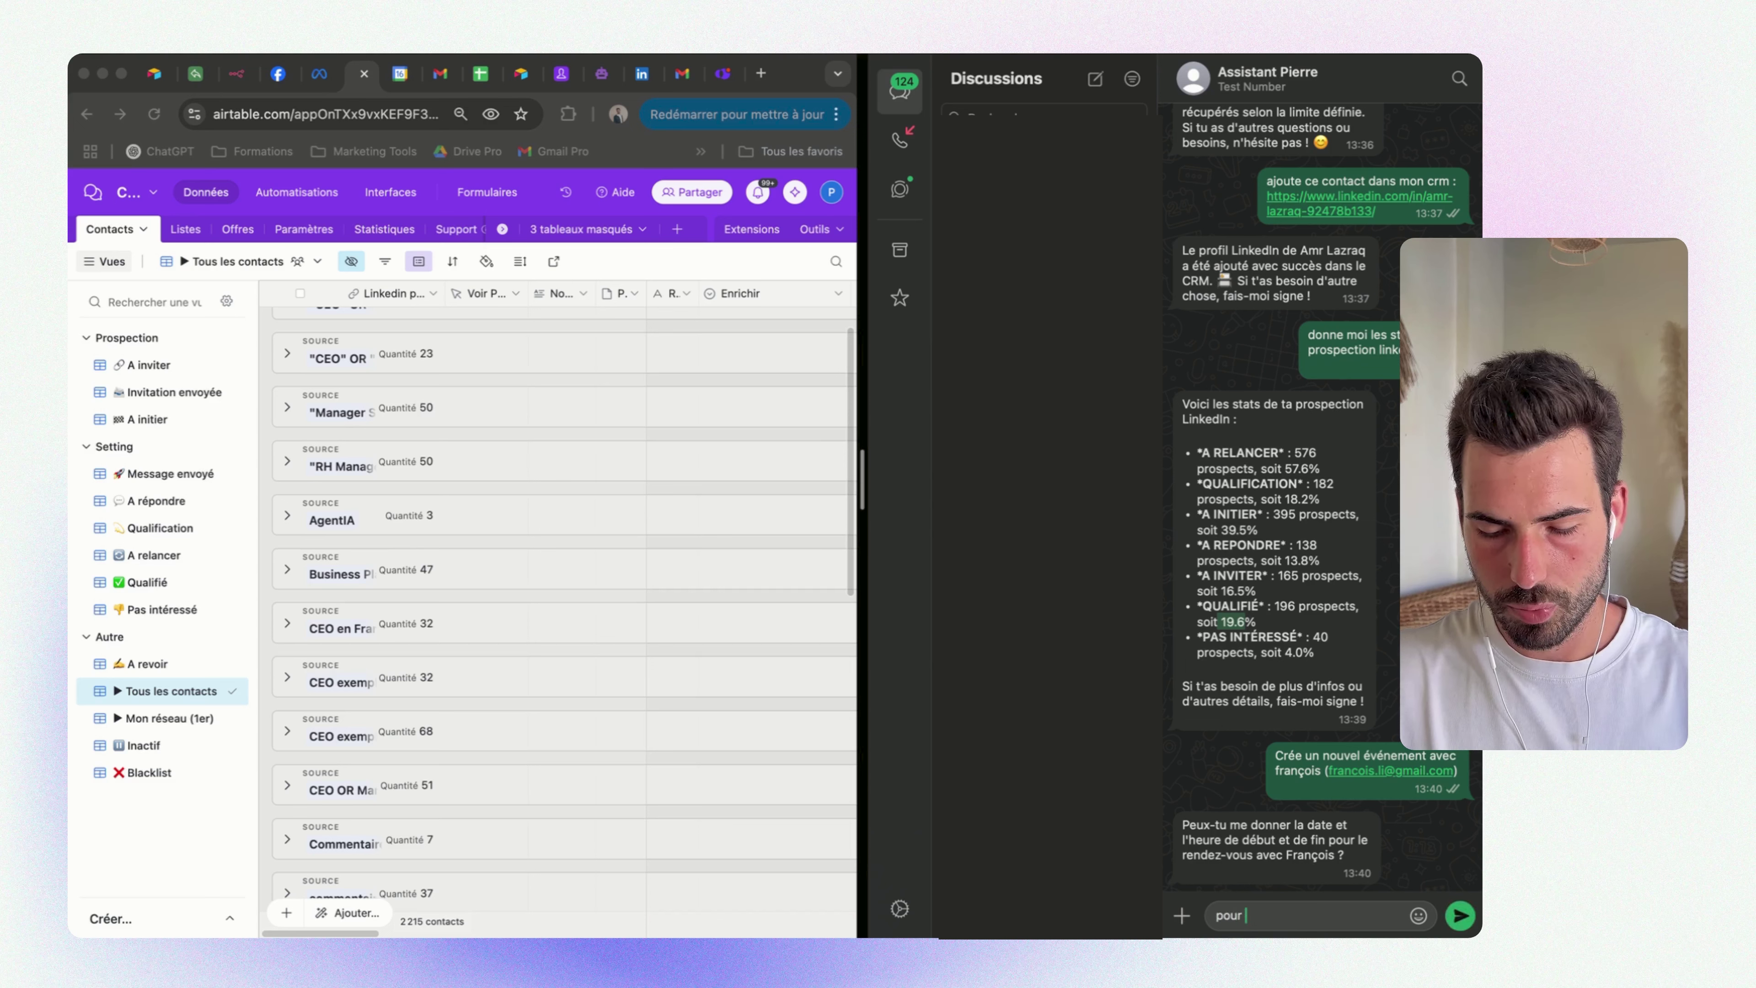
type("demain à 14h")
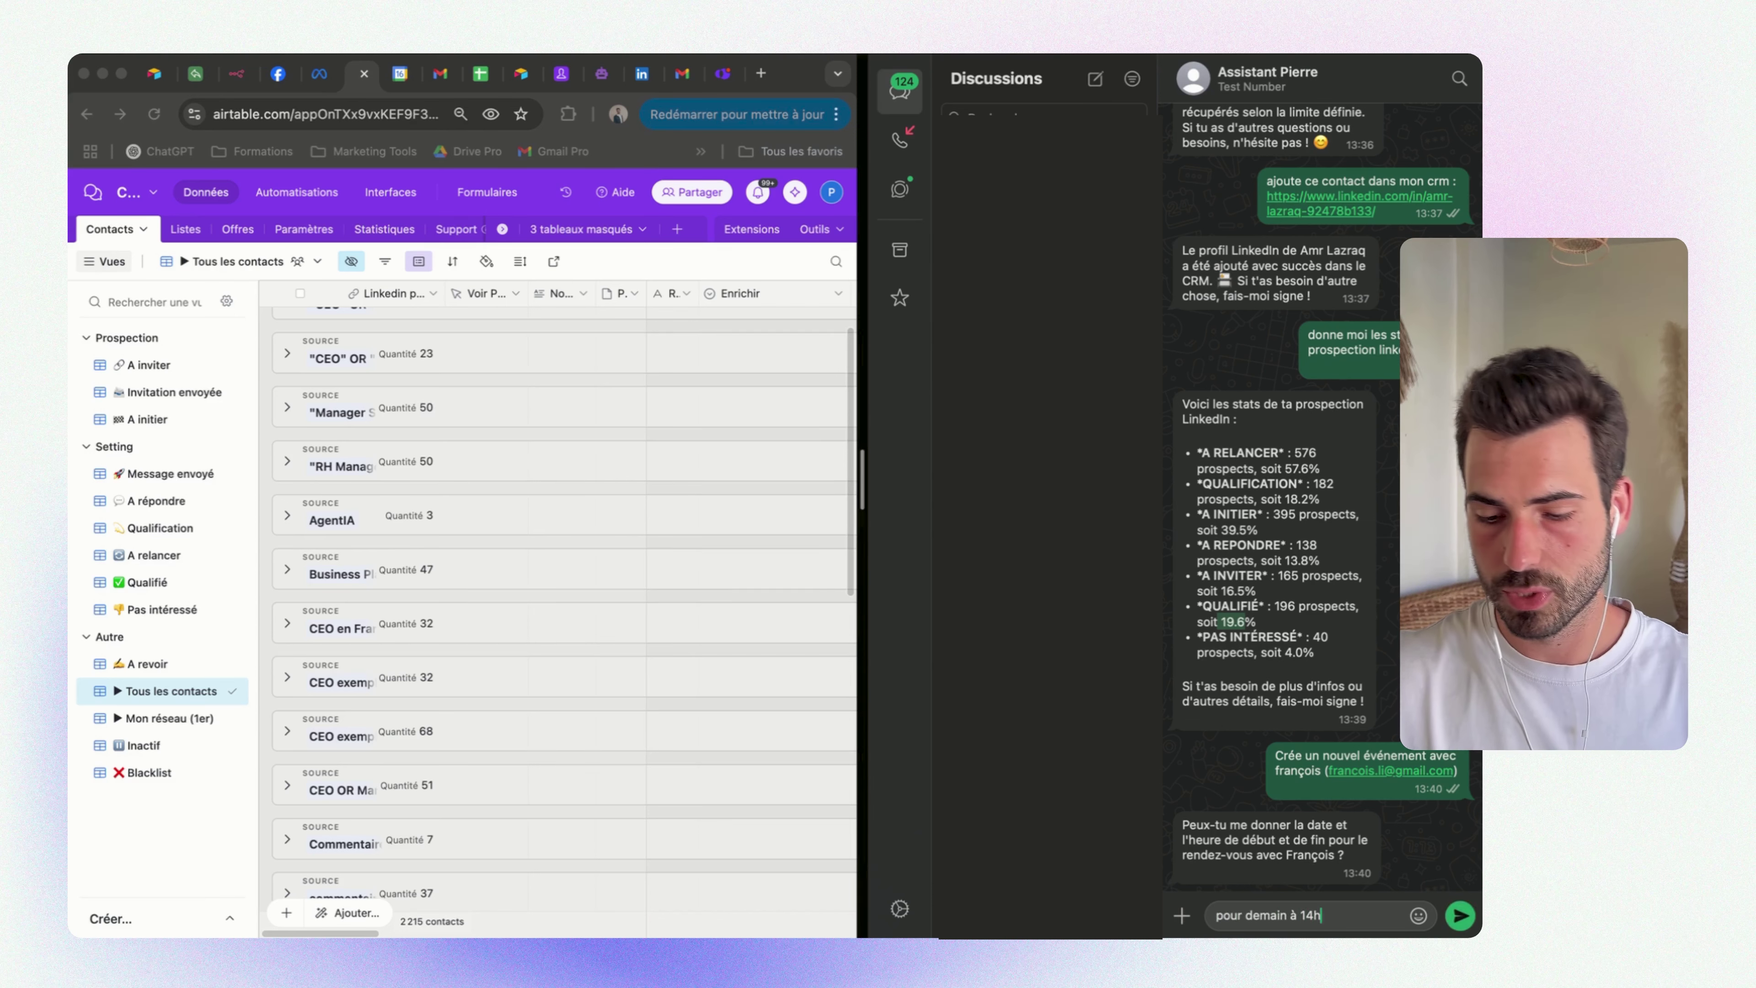
key("Return")
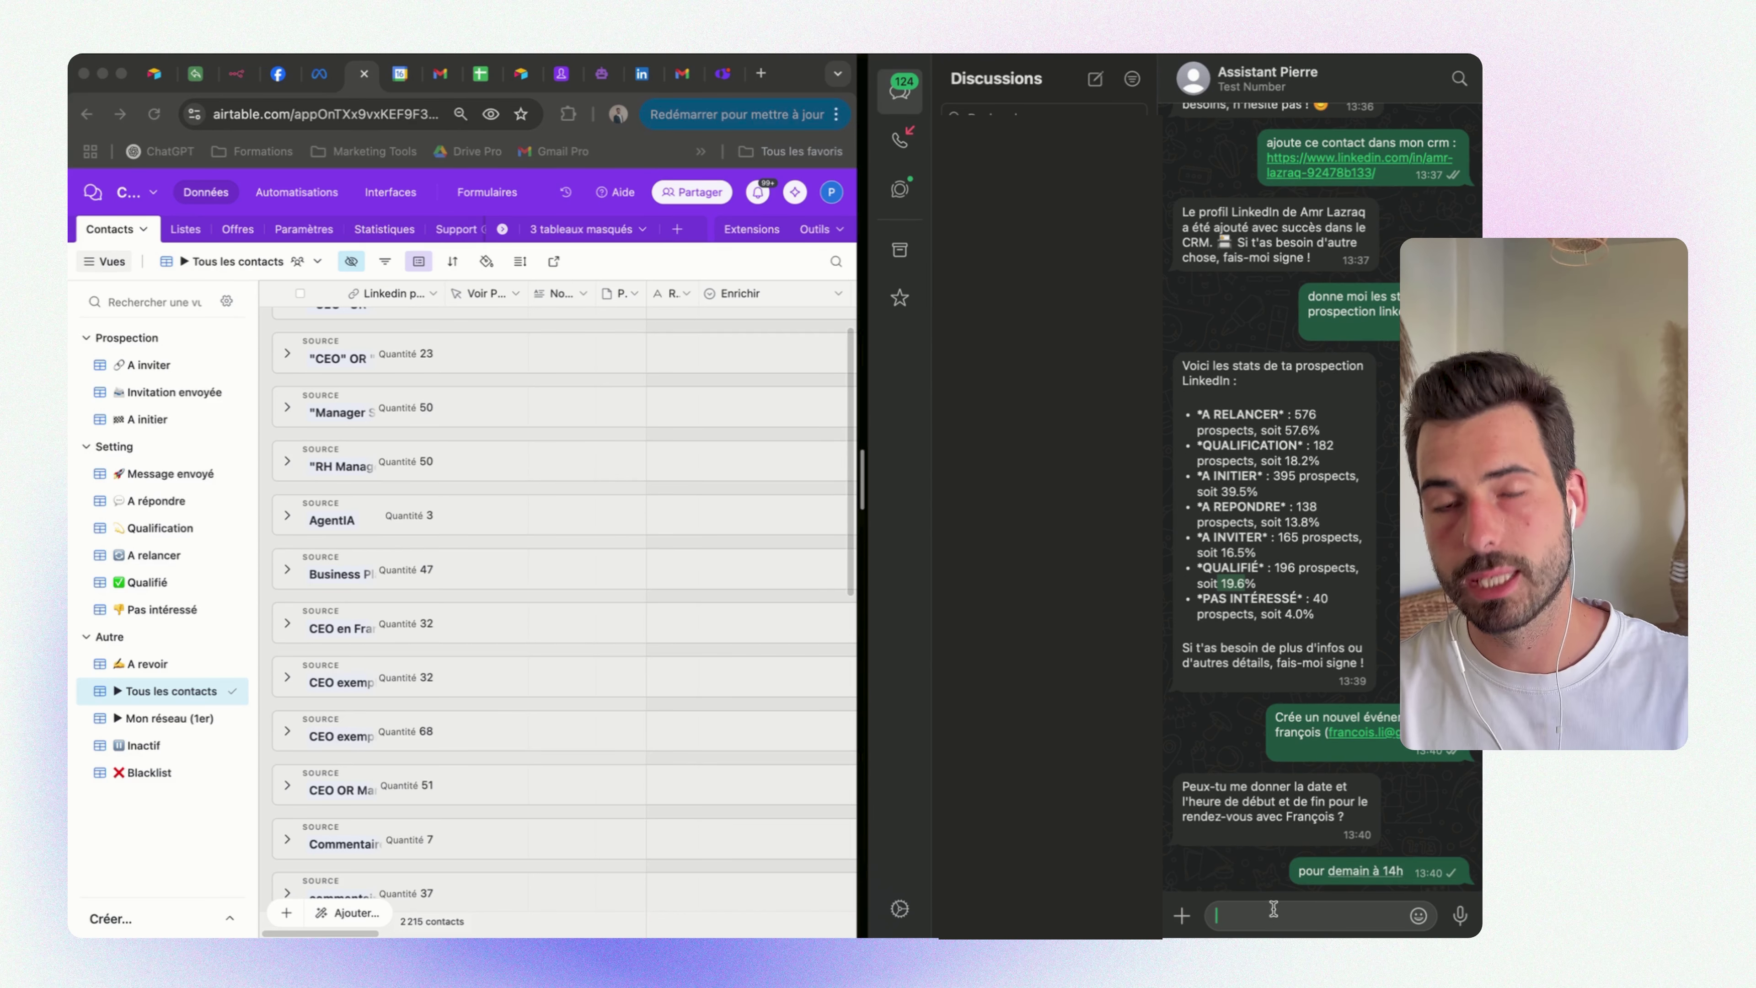
type("1h")
key("Return")
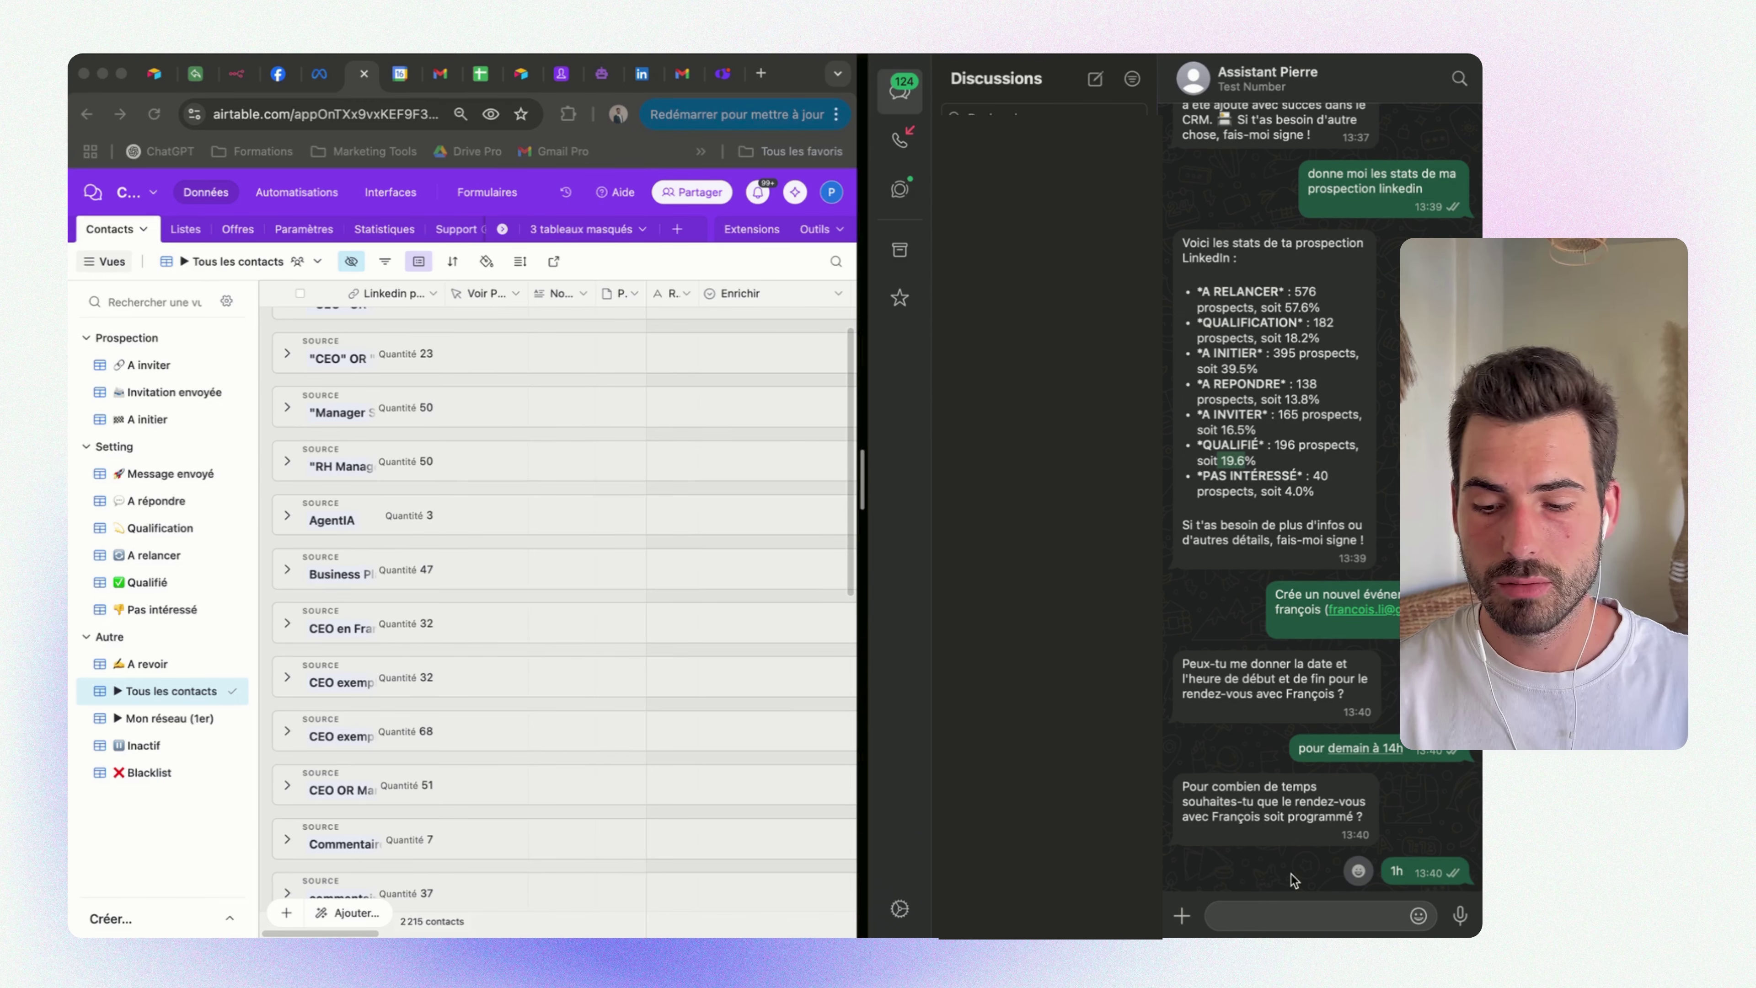
left_click(401, 73)
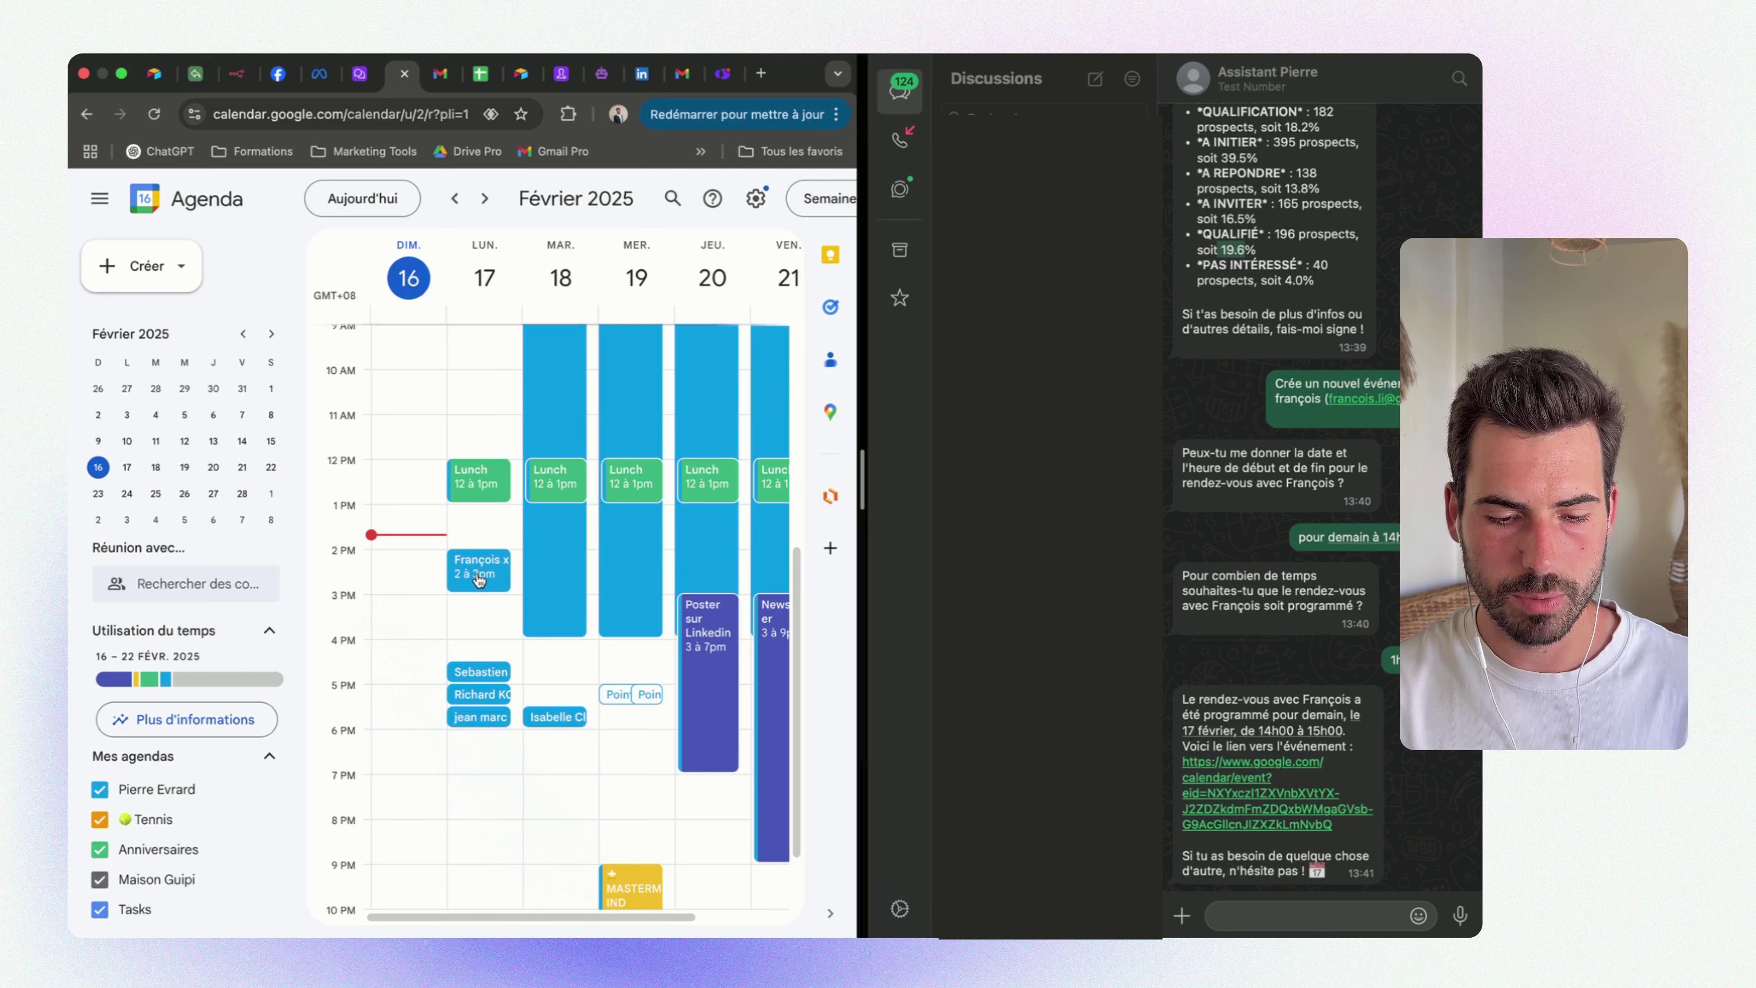
left_click(480, 578)
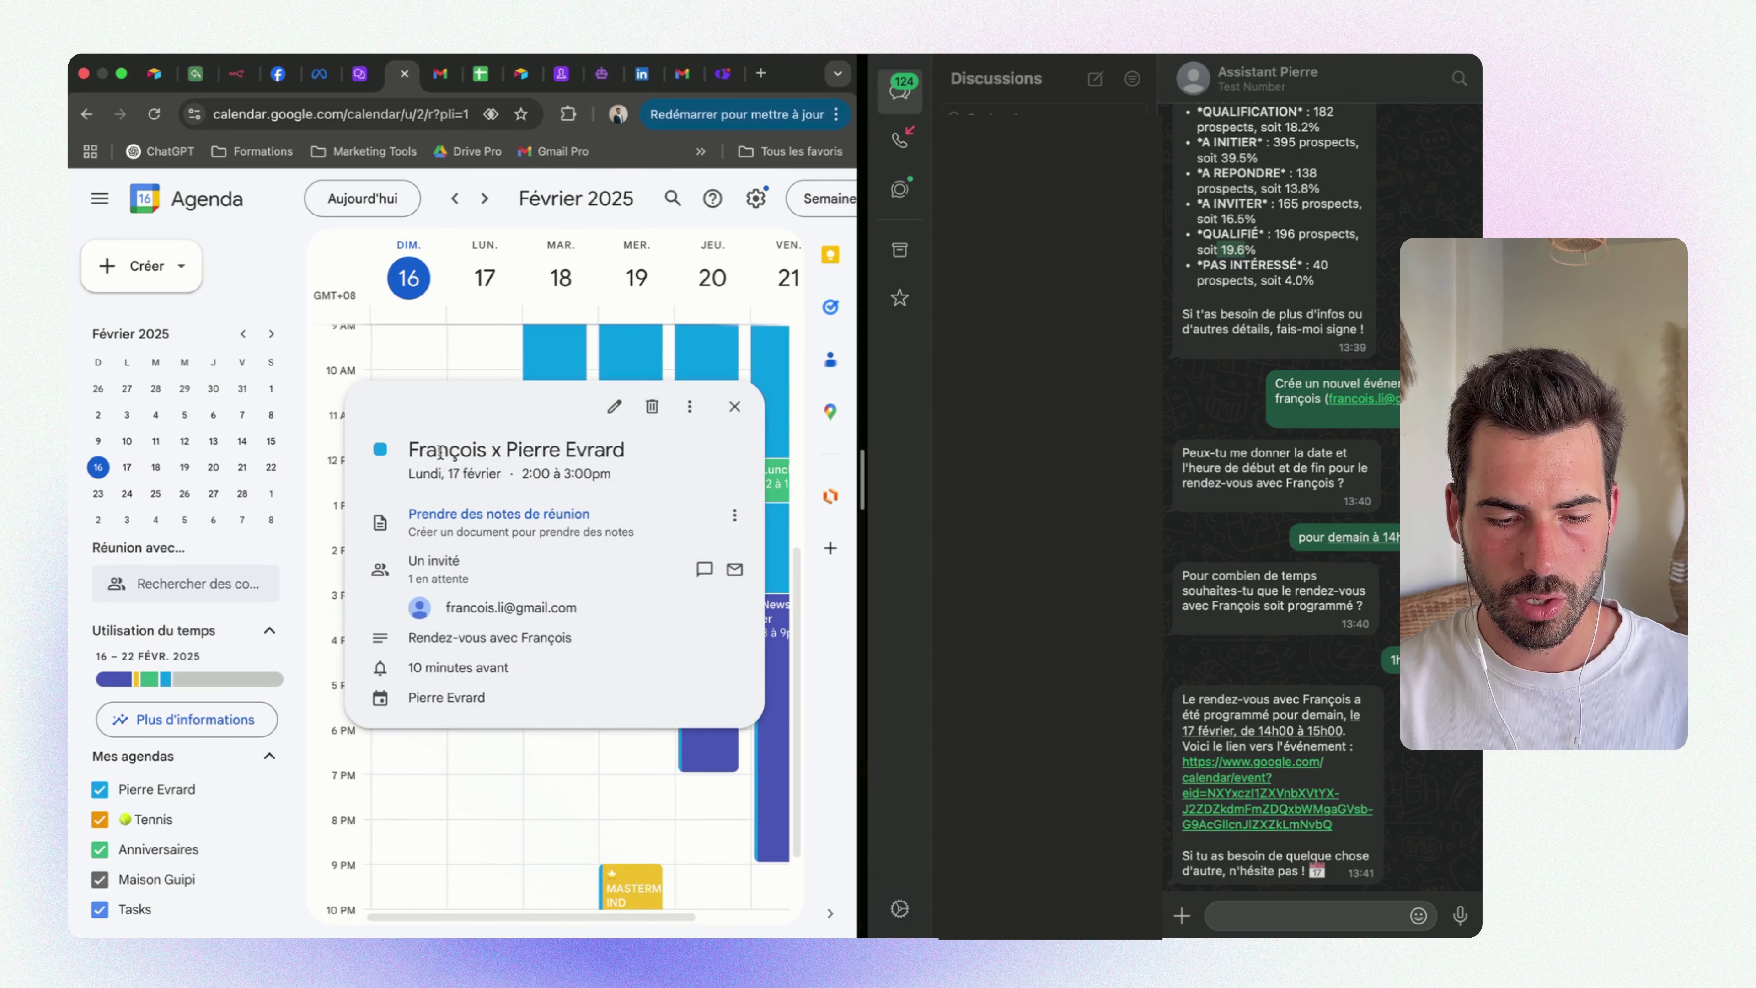
left_click_drag(443, 608, 589, 609)
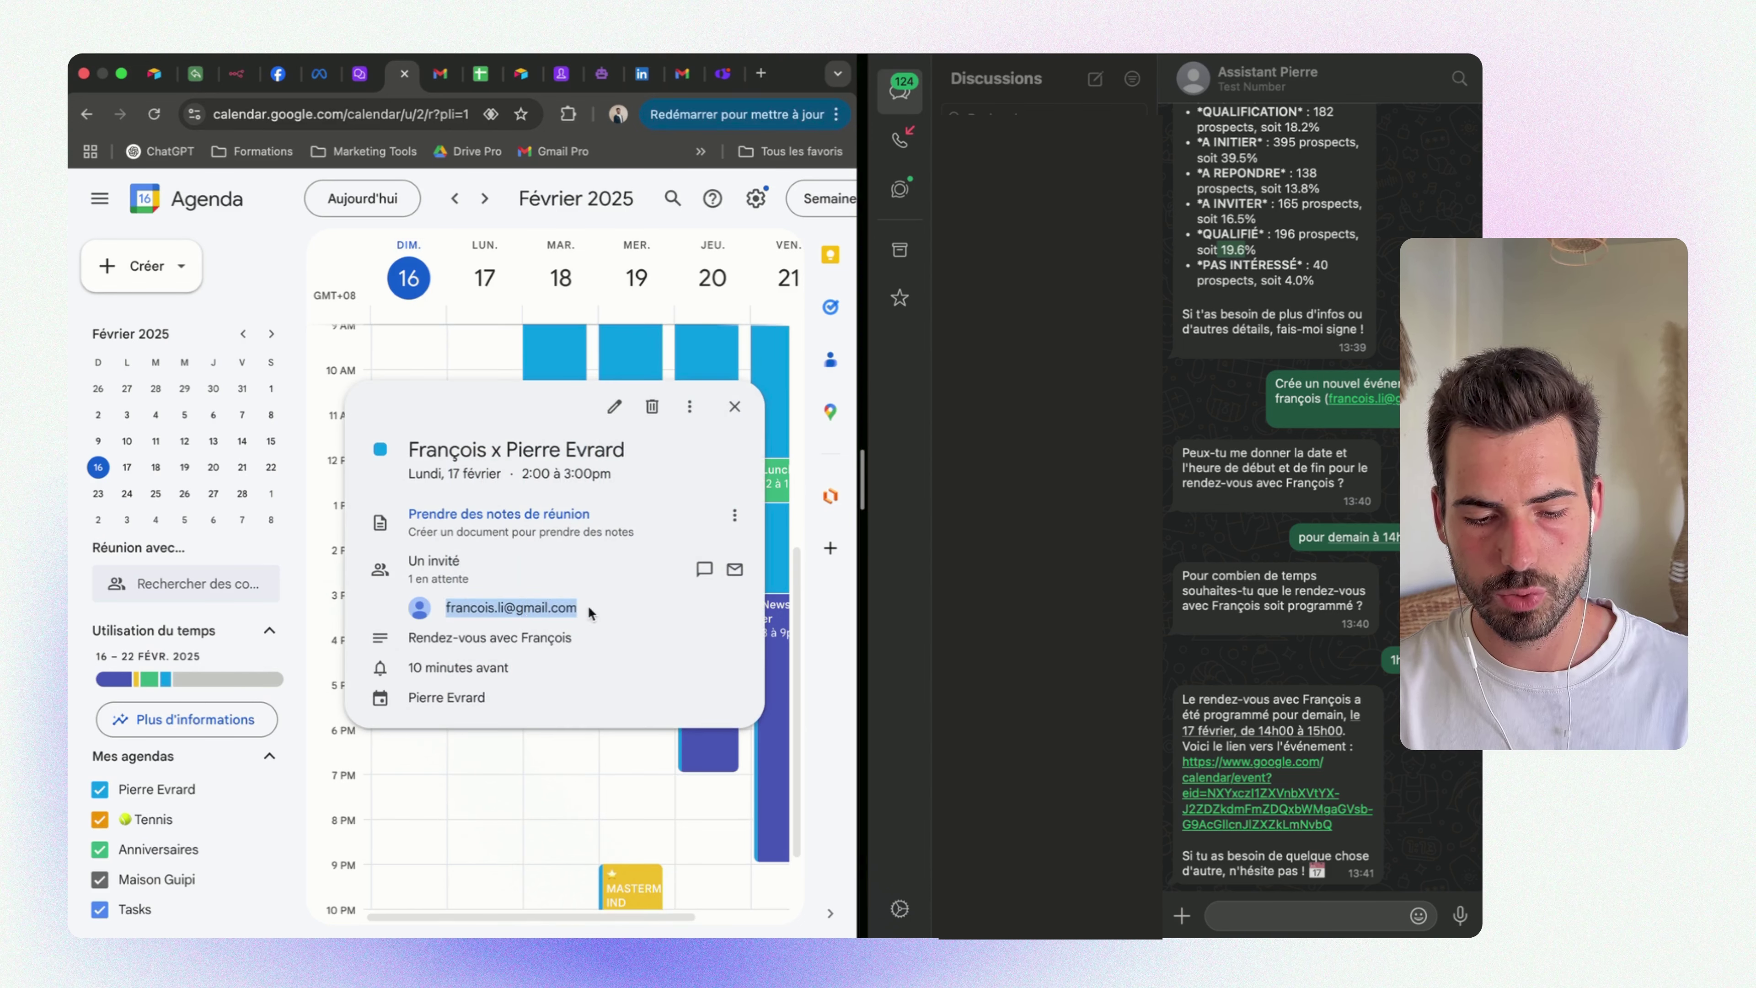
left_click(735, 408)
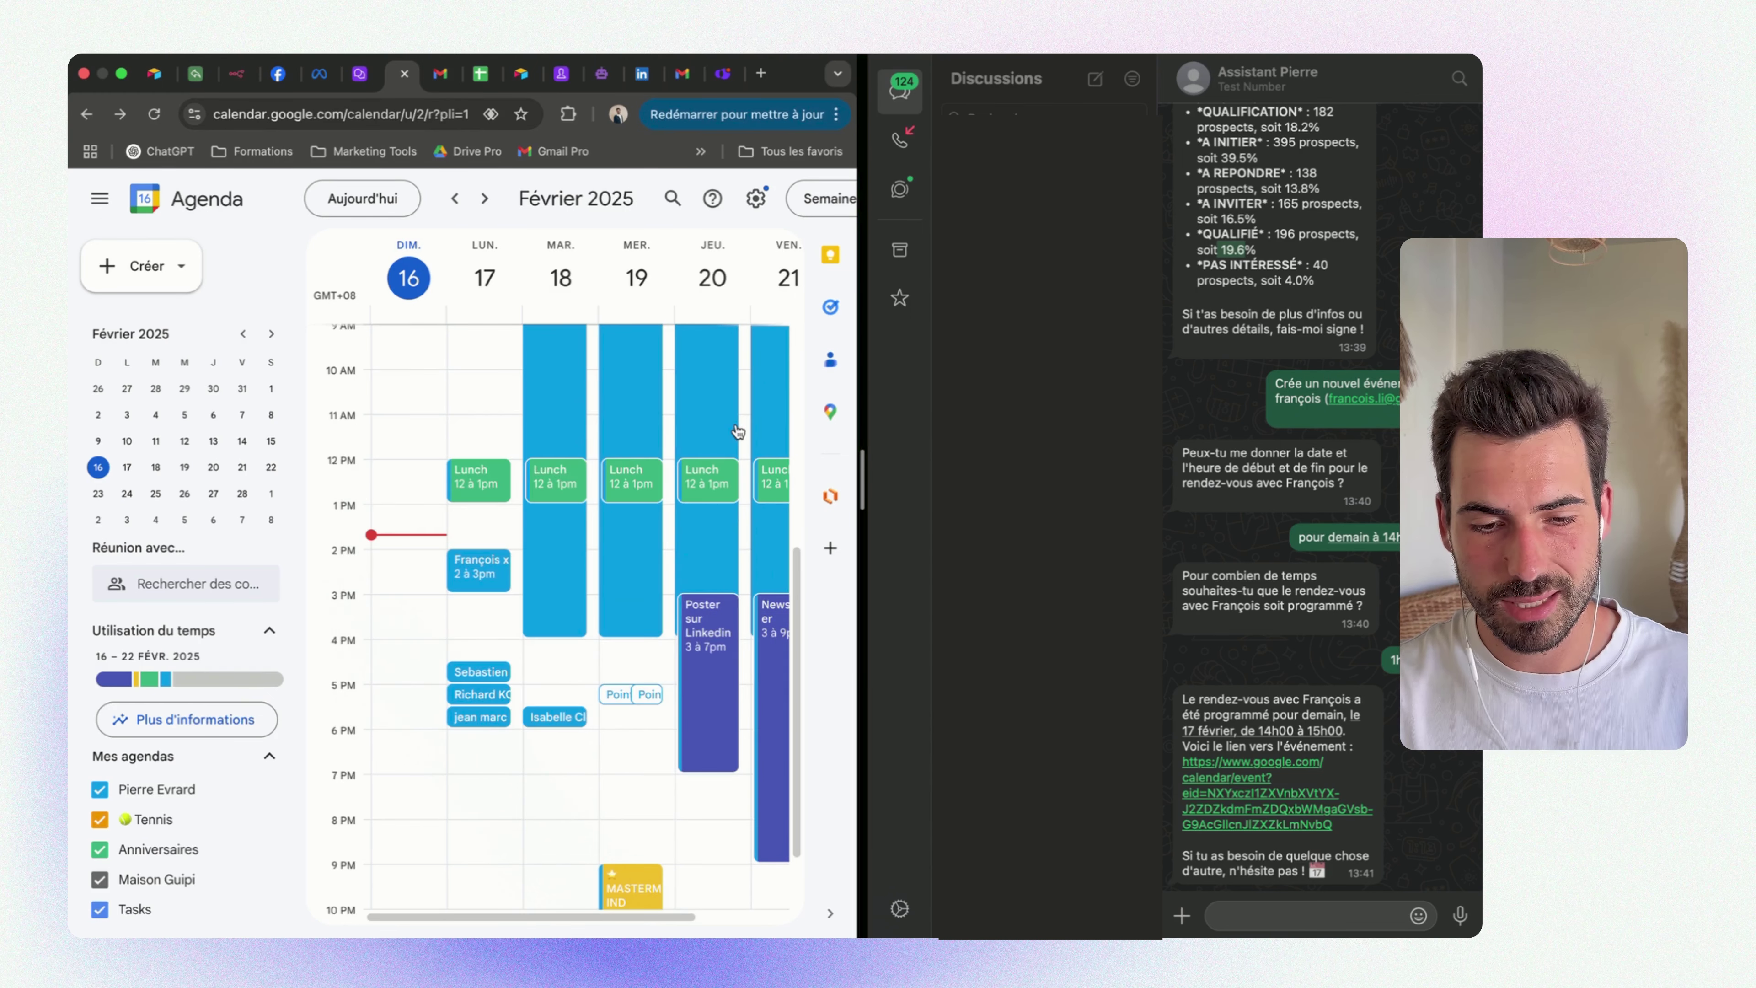
left_click(1263, 920)
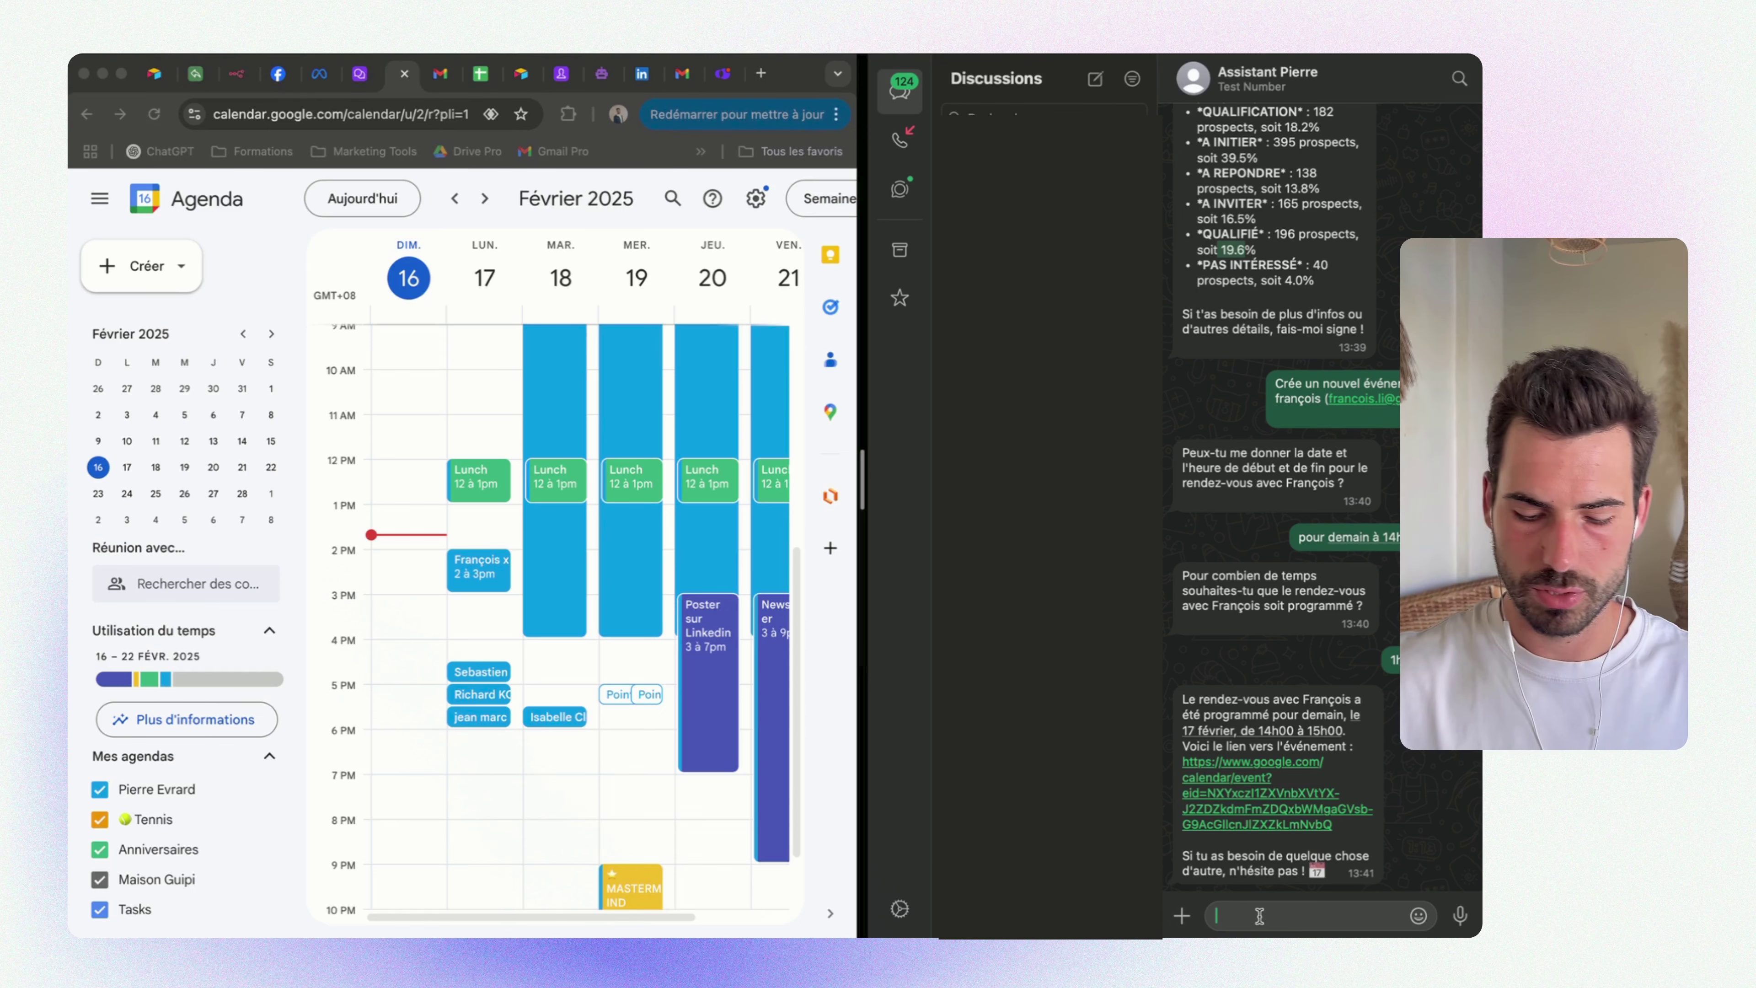
Ask the assistant for a reminder e-mail to the contact, answer 'non' on subject, and check Gmail drafts
type("ok merci maintenan")
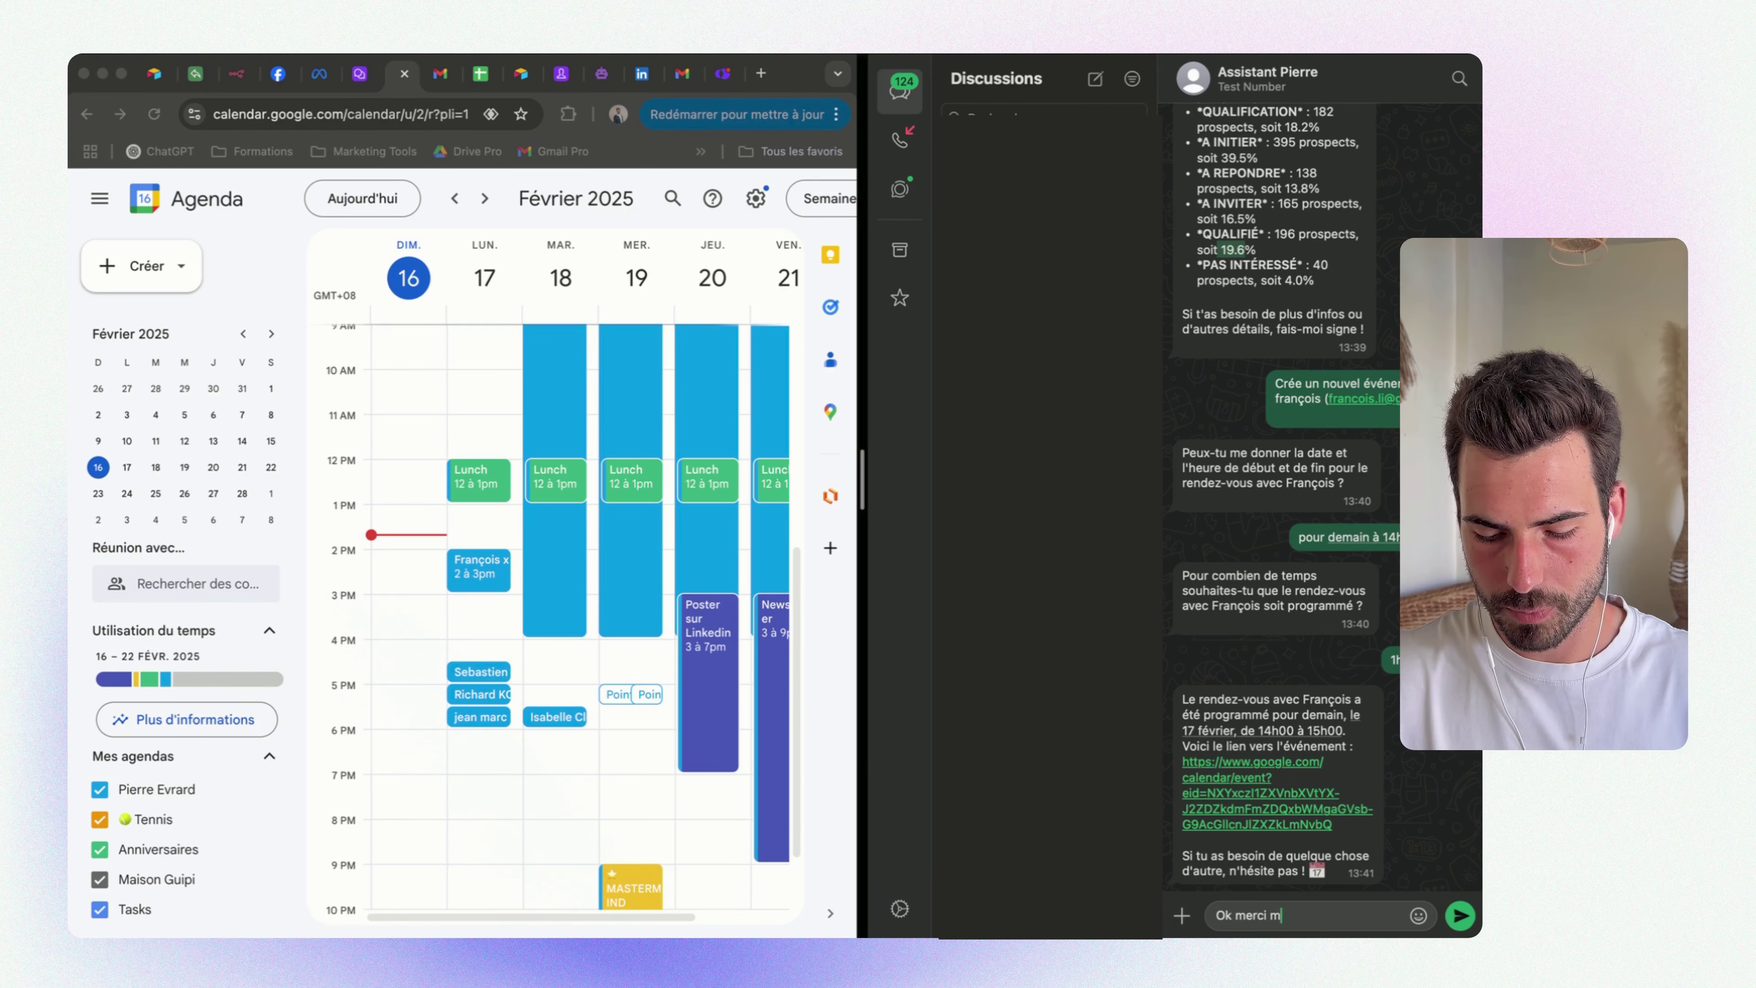
type("t crée")
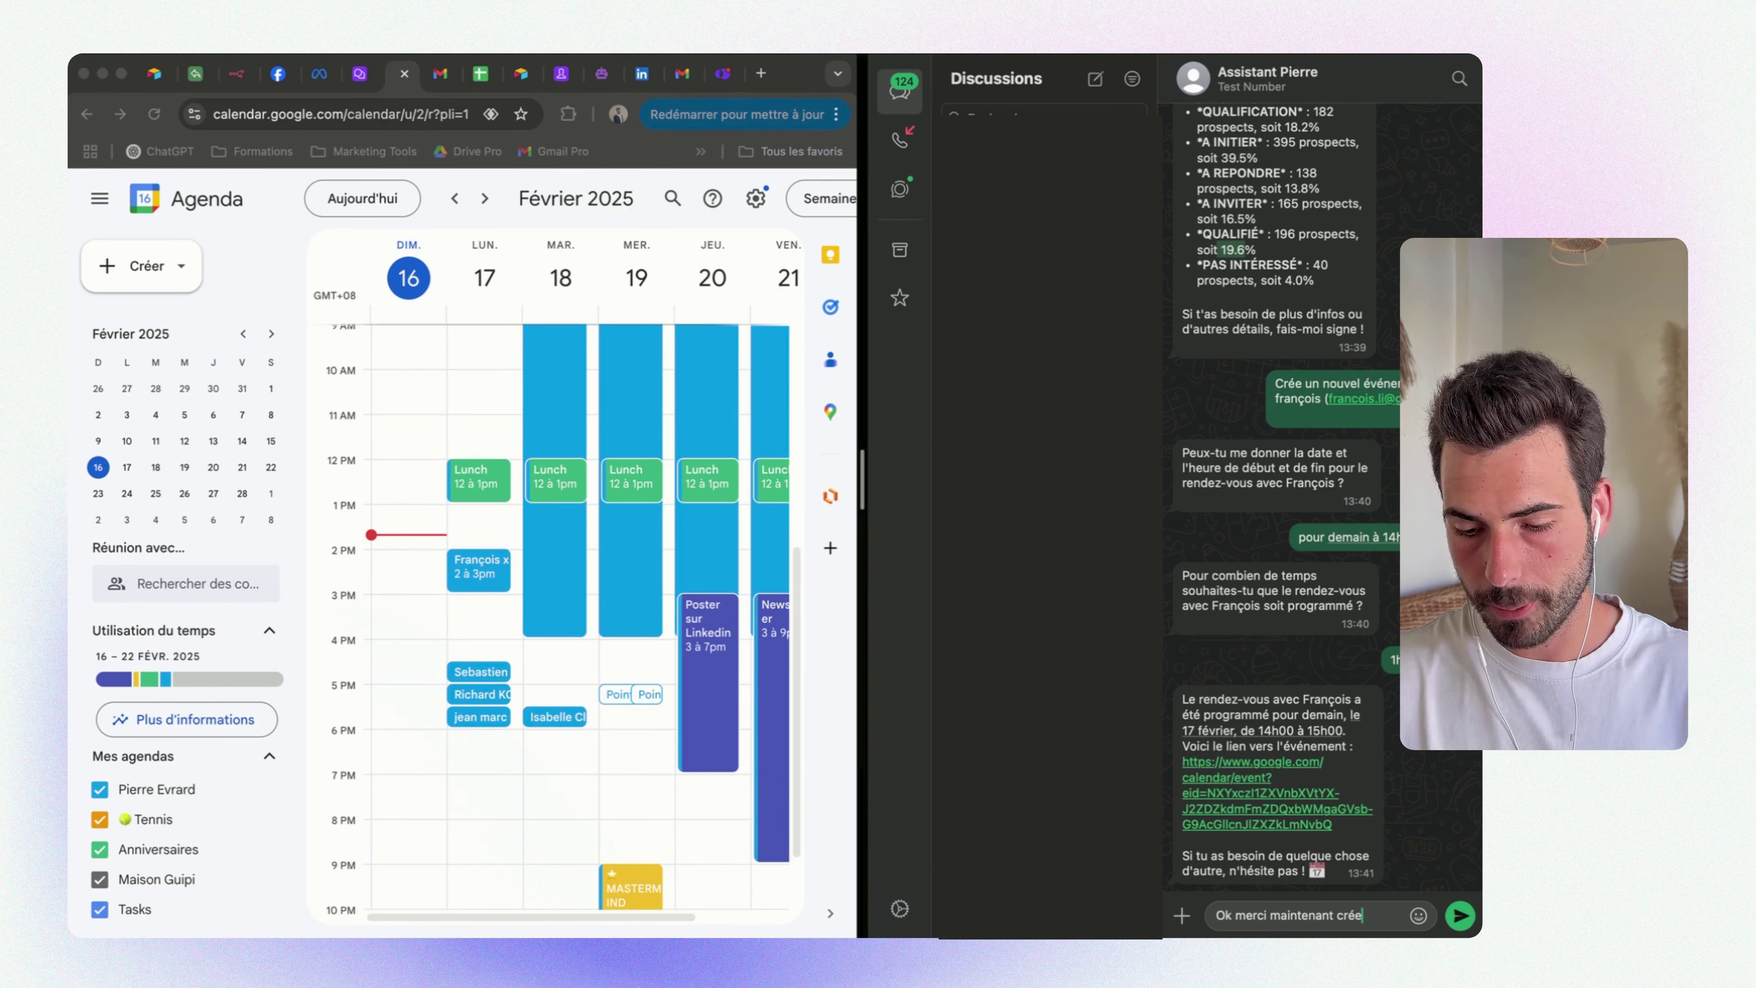
type("r un email")
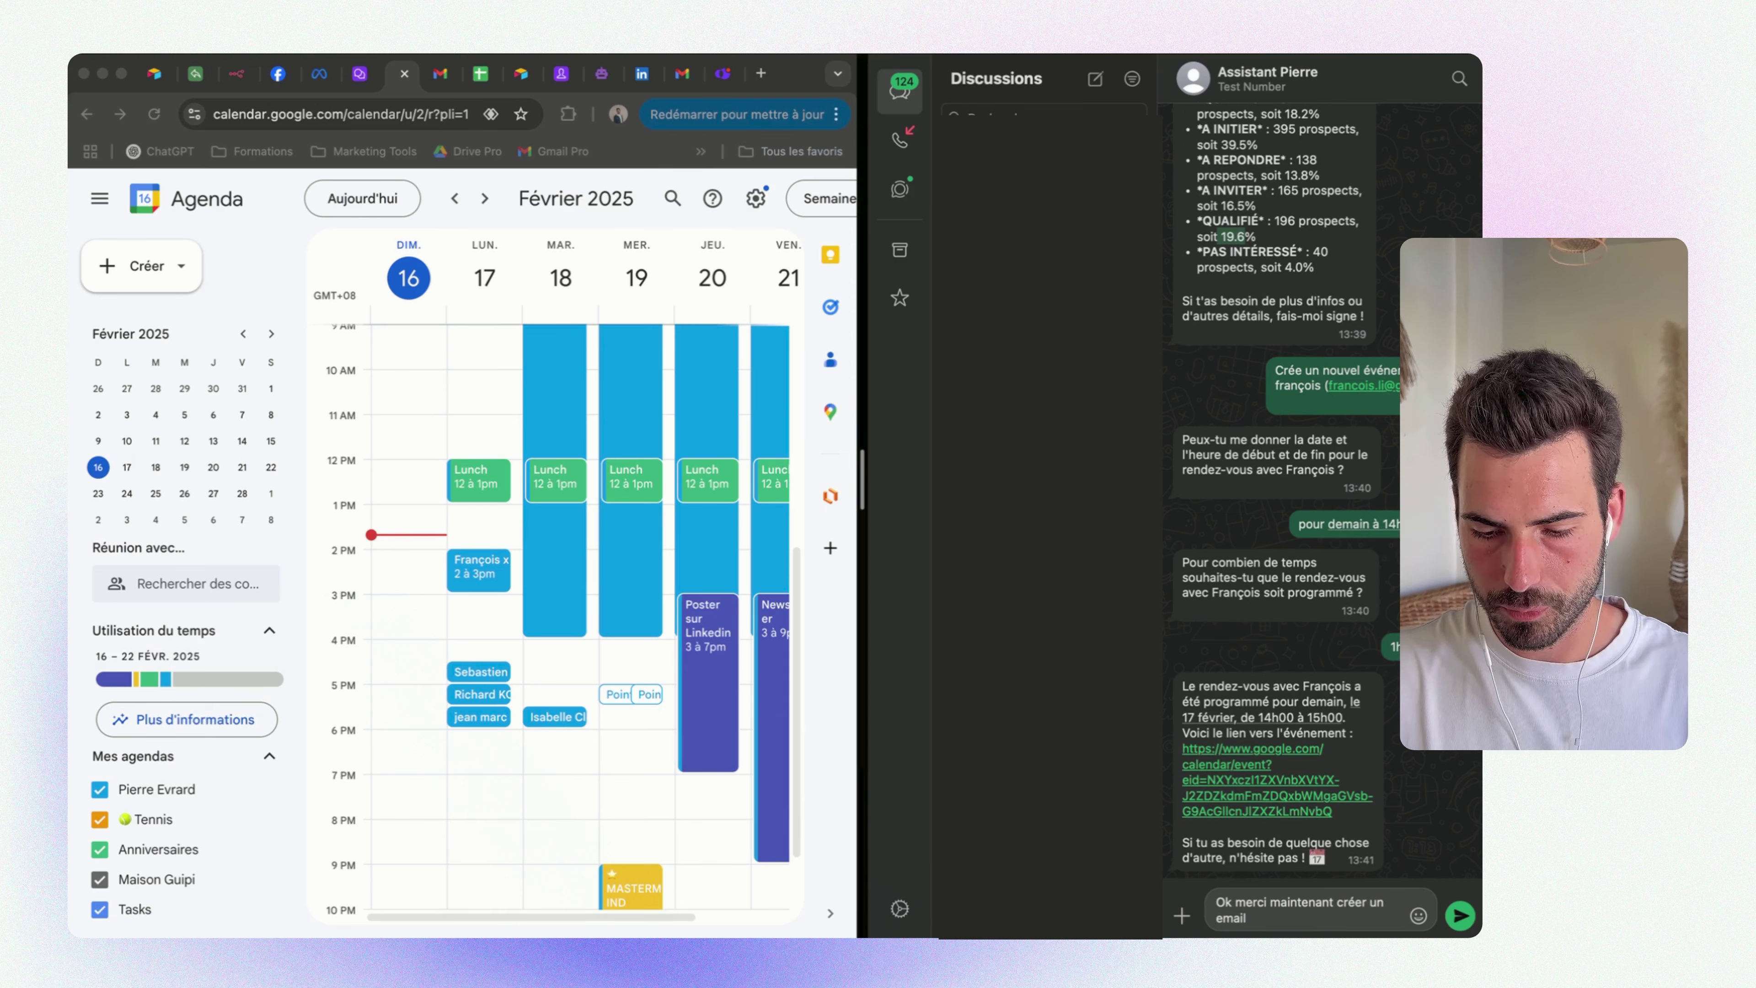
type(" pour pré")
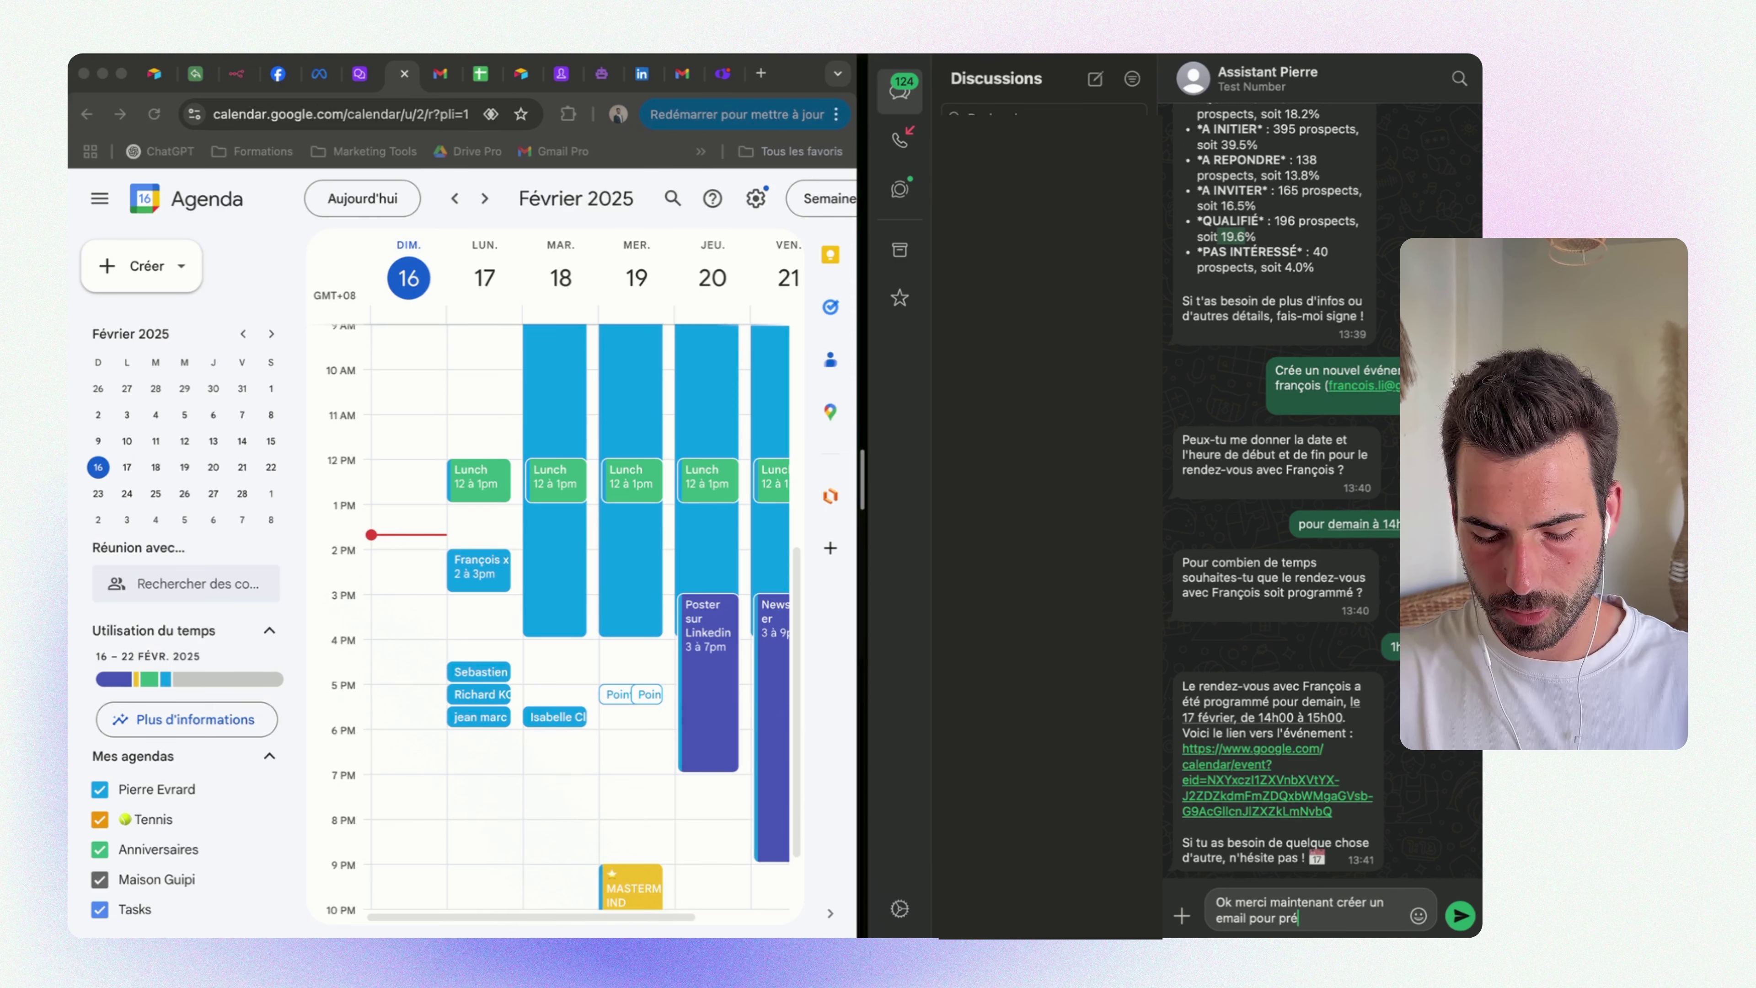
type("venir françois")
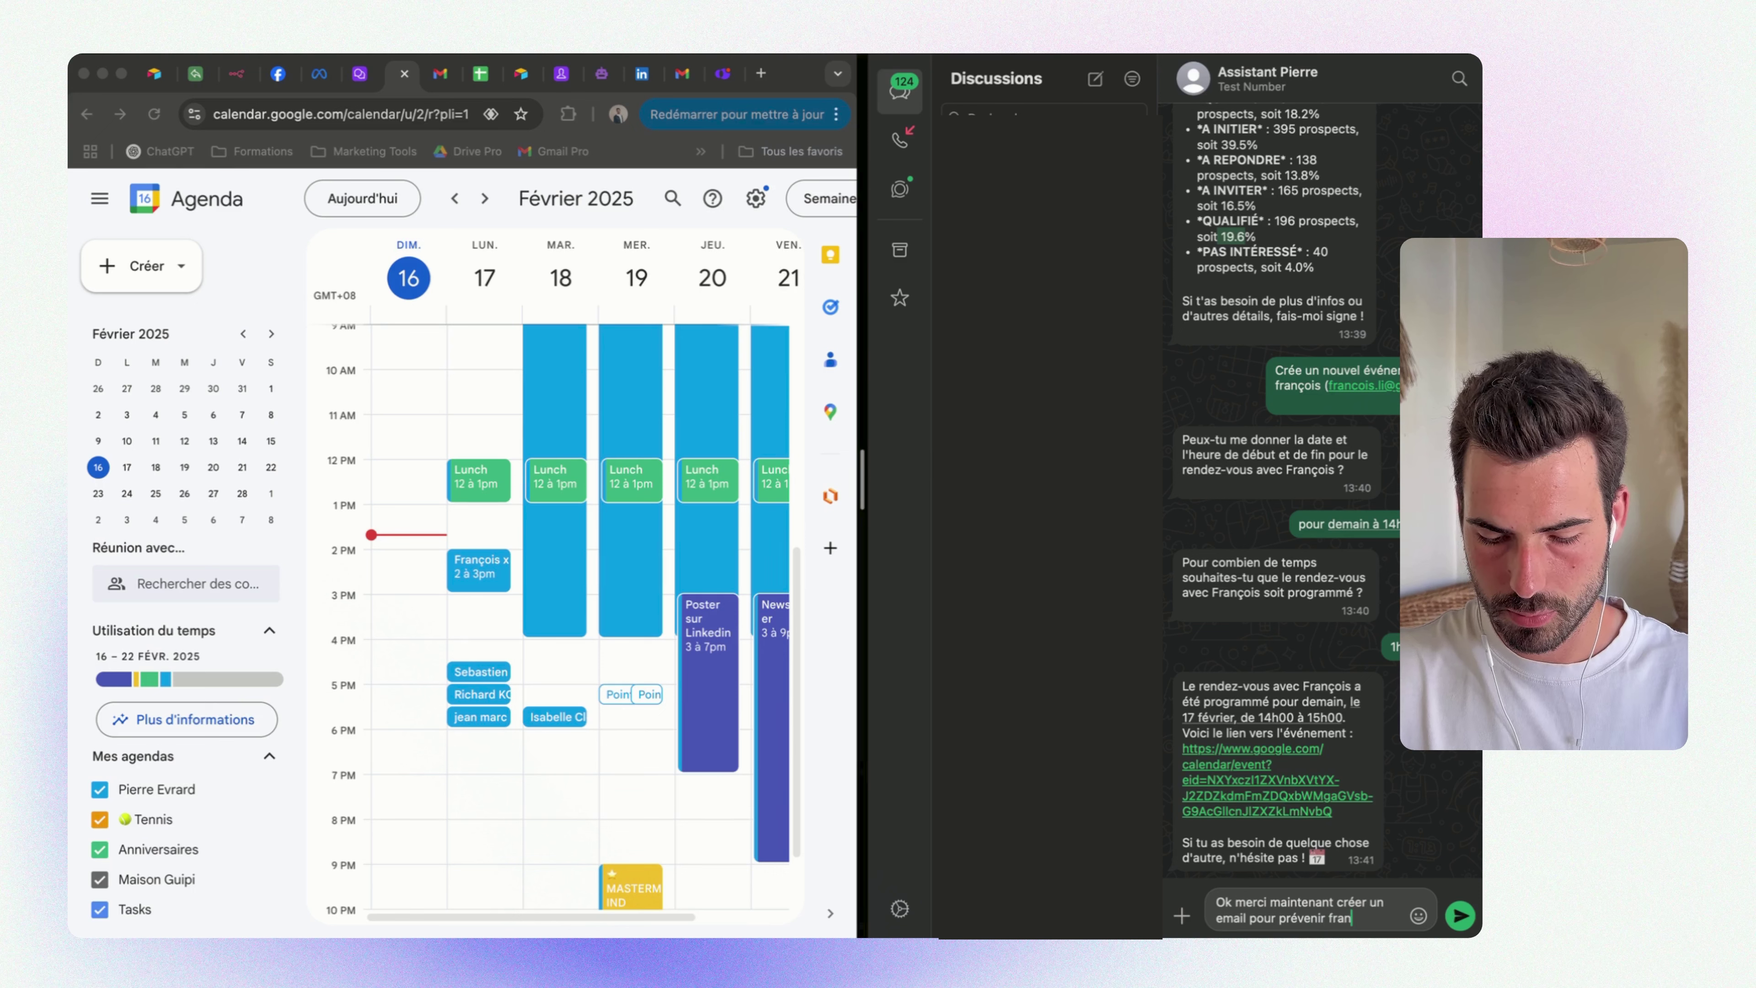
key("Return")
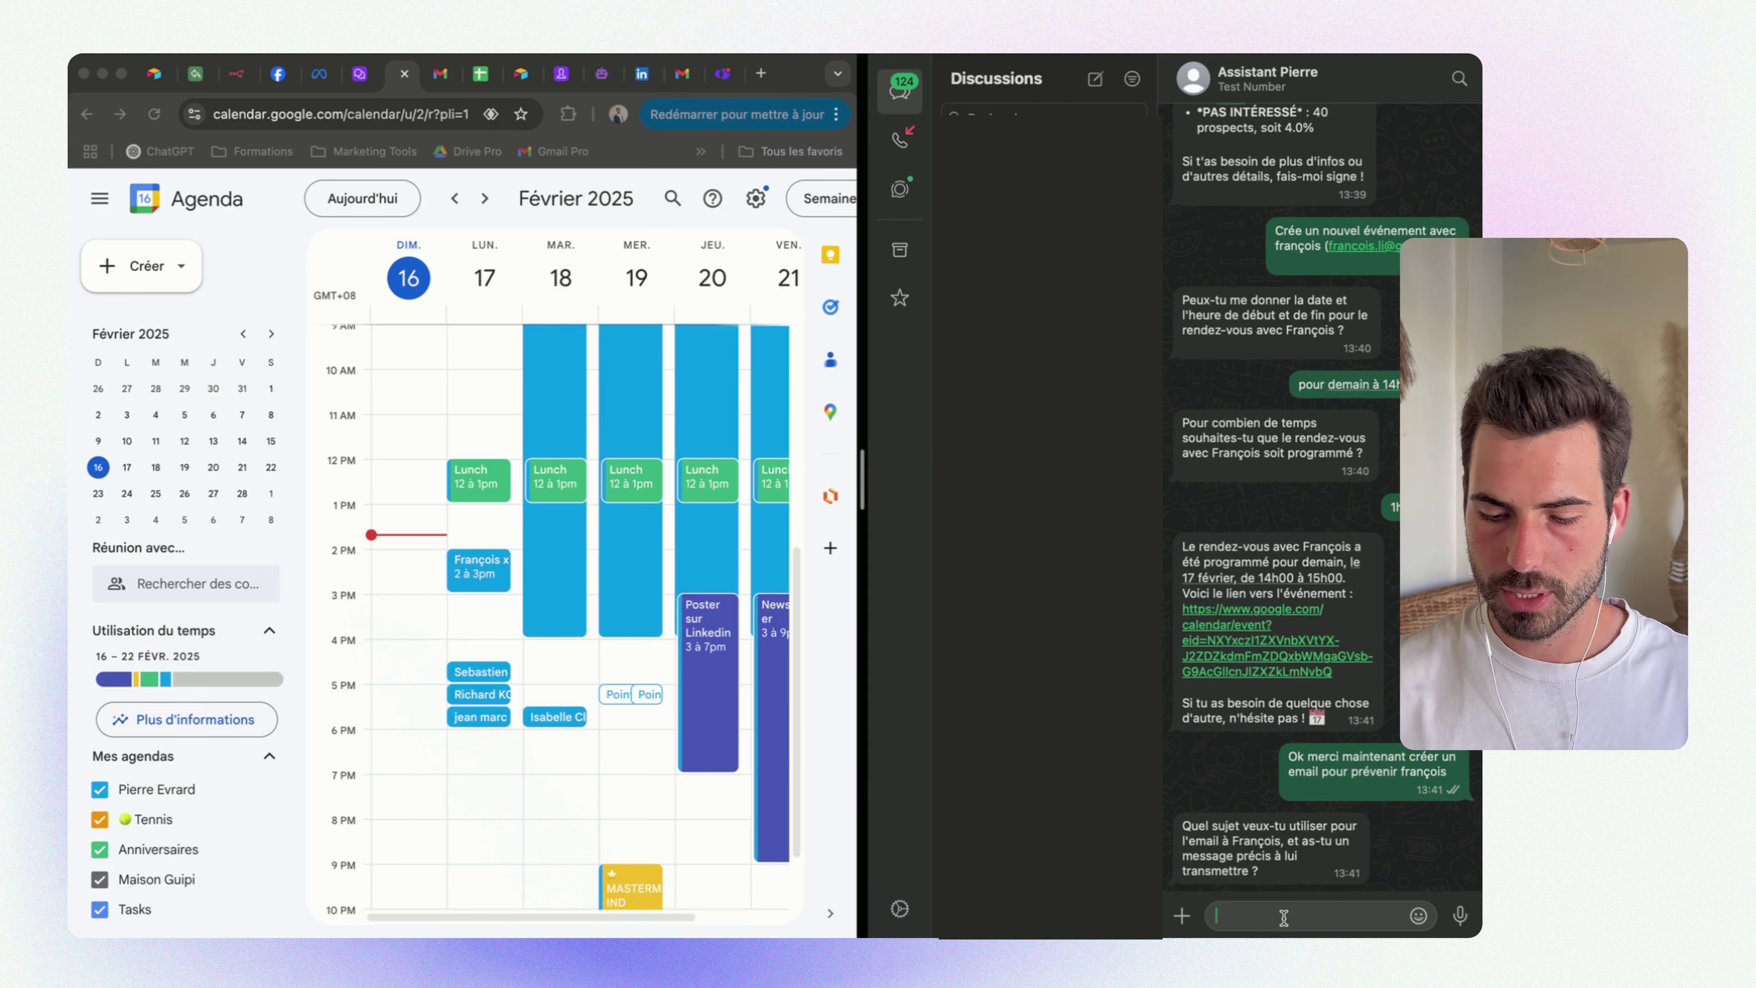
type("non")
key("Return")
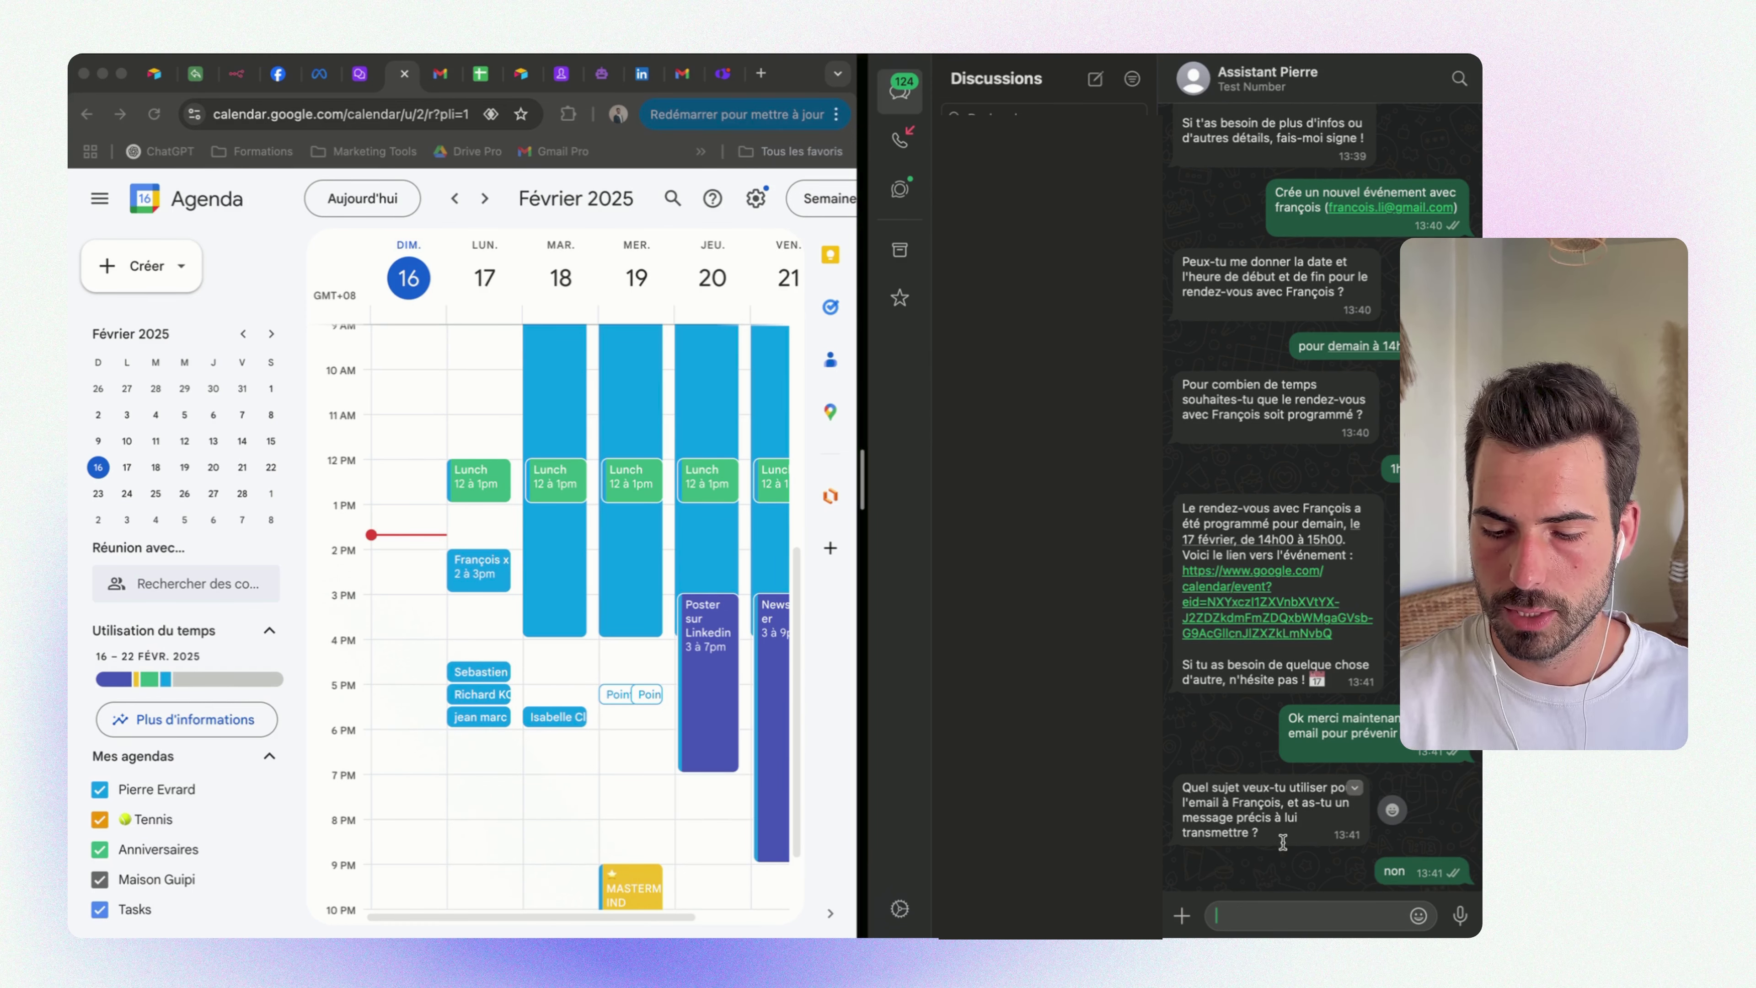
left_click(440, 73)
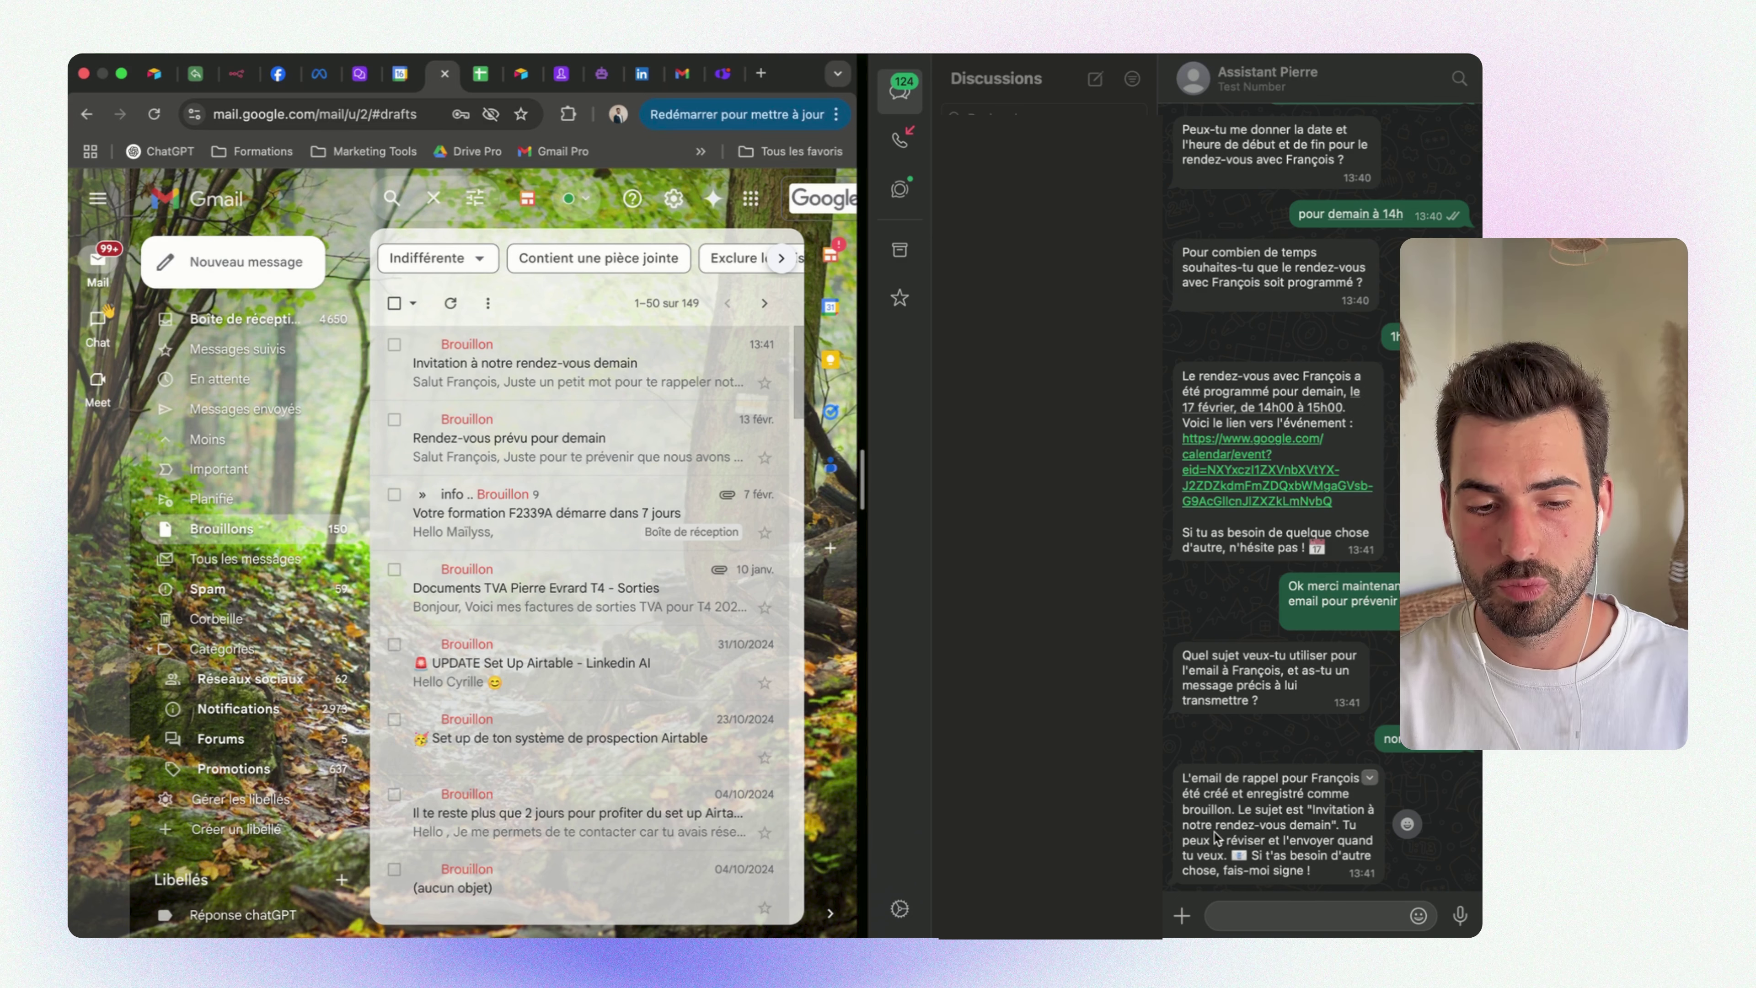
Ask the assistant to add the note 'On est la somme des 5 personnes avec qui nous sommes le plus'
left_click(1267, 919)
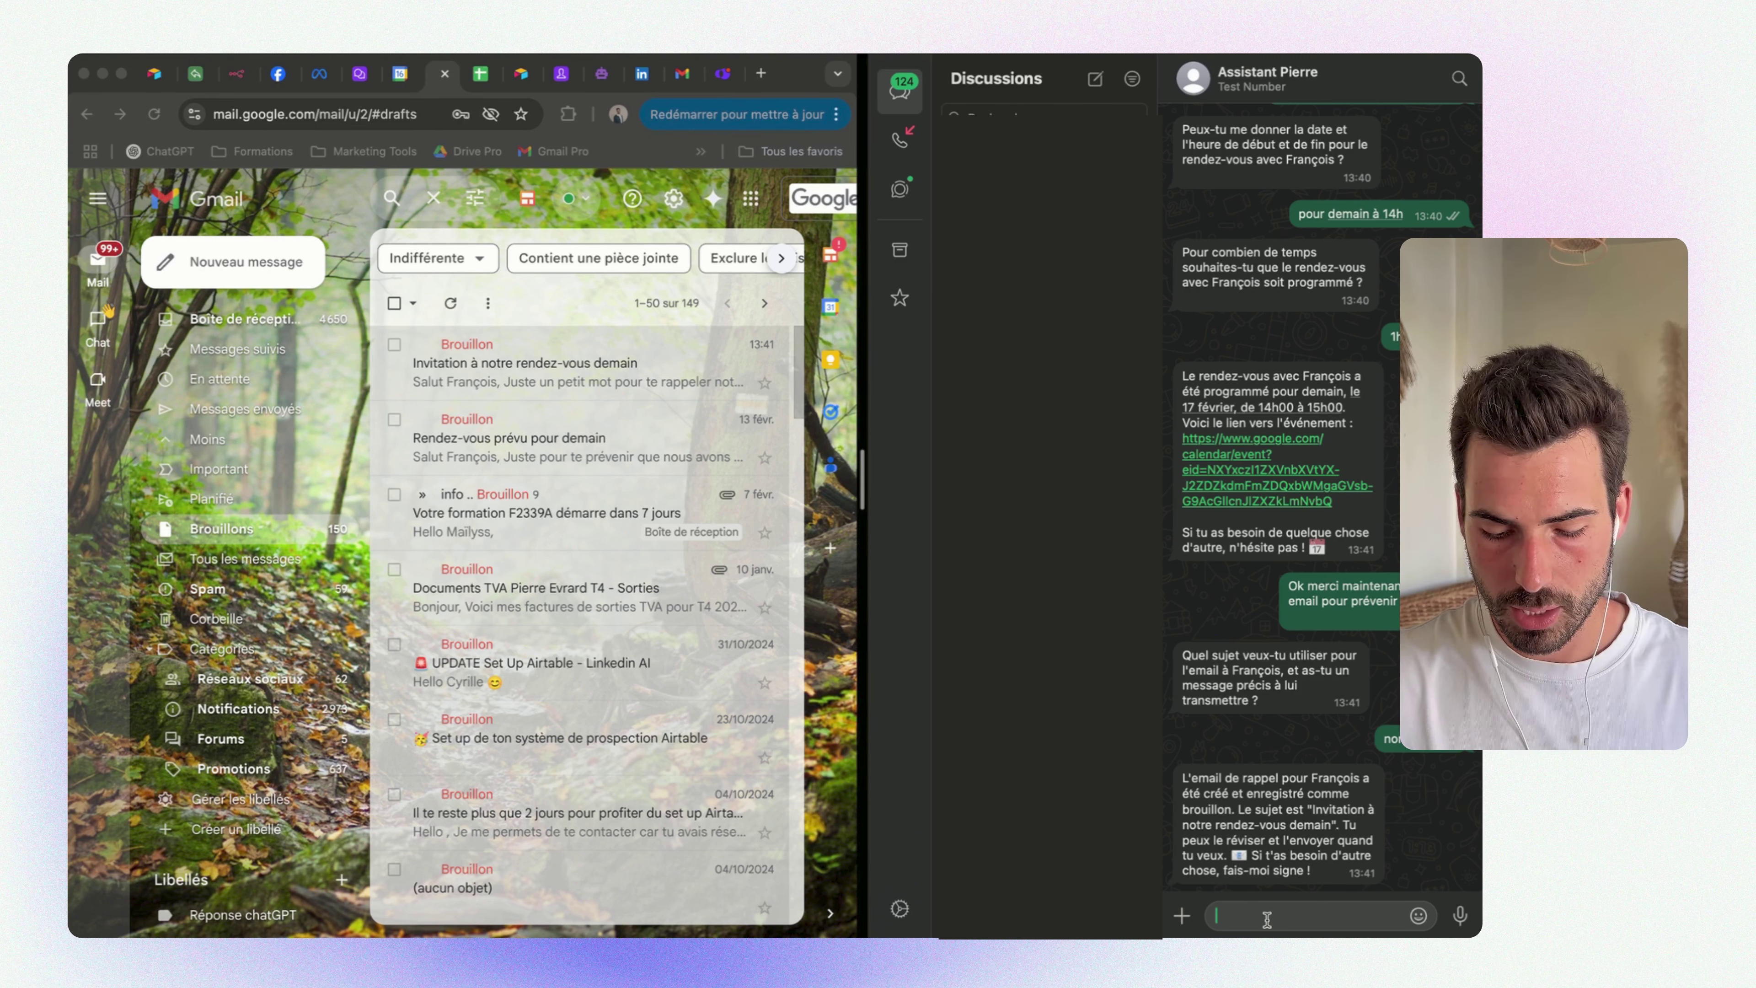
type("Ajoute ")
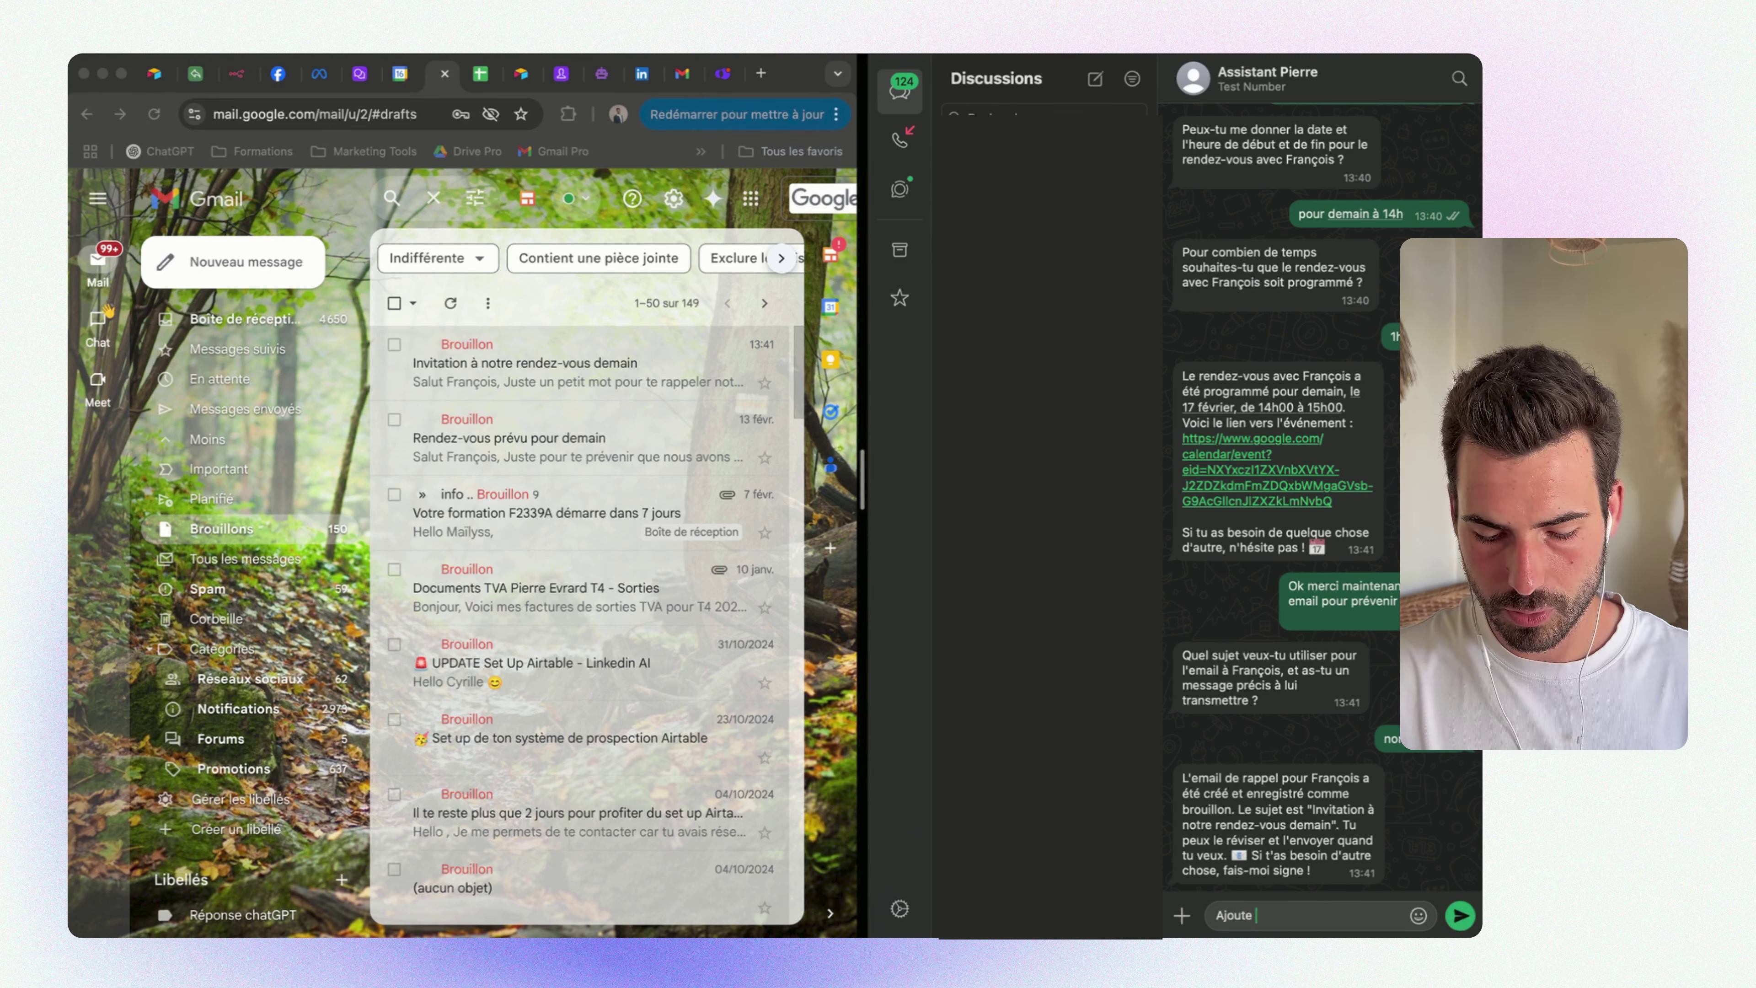
type("une nouvelle ")
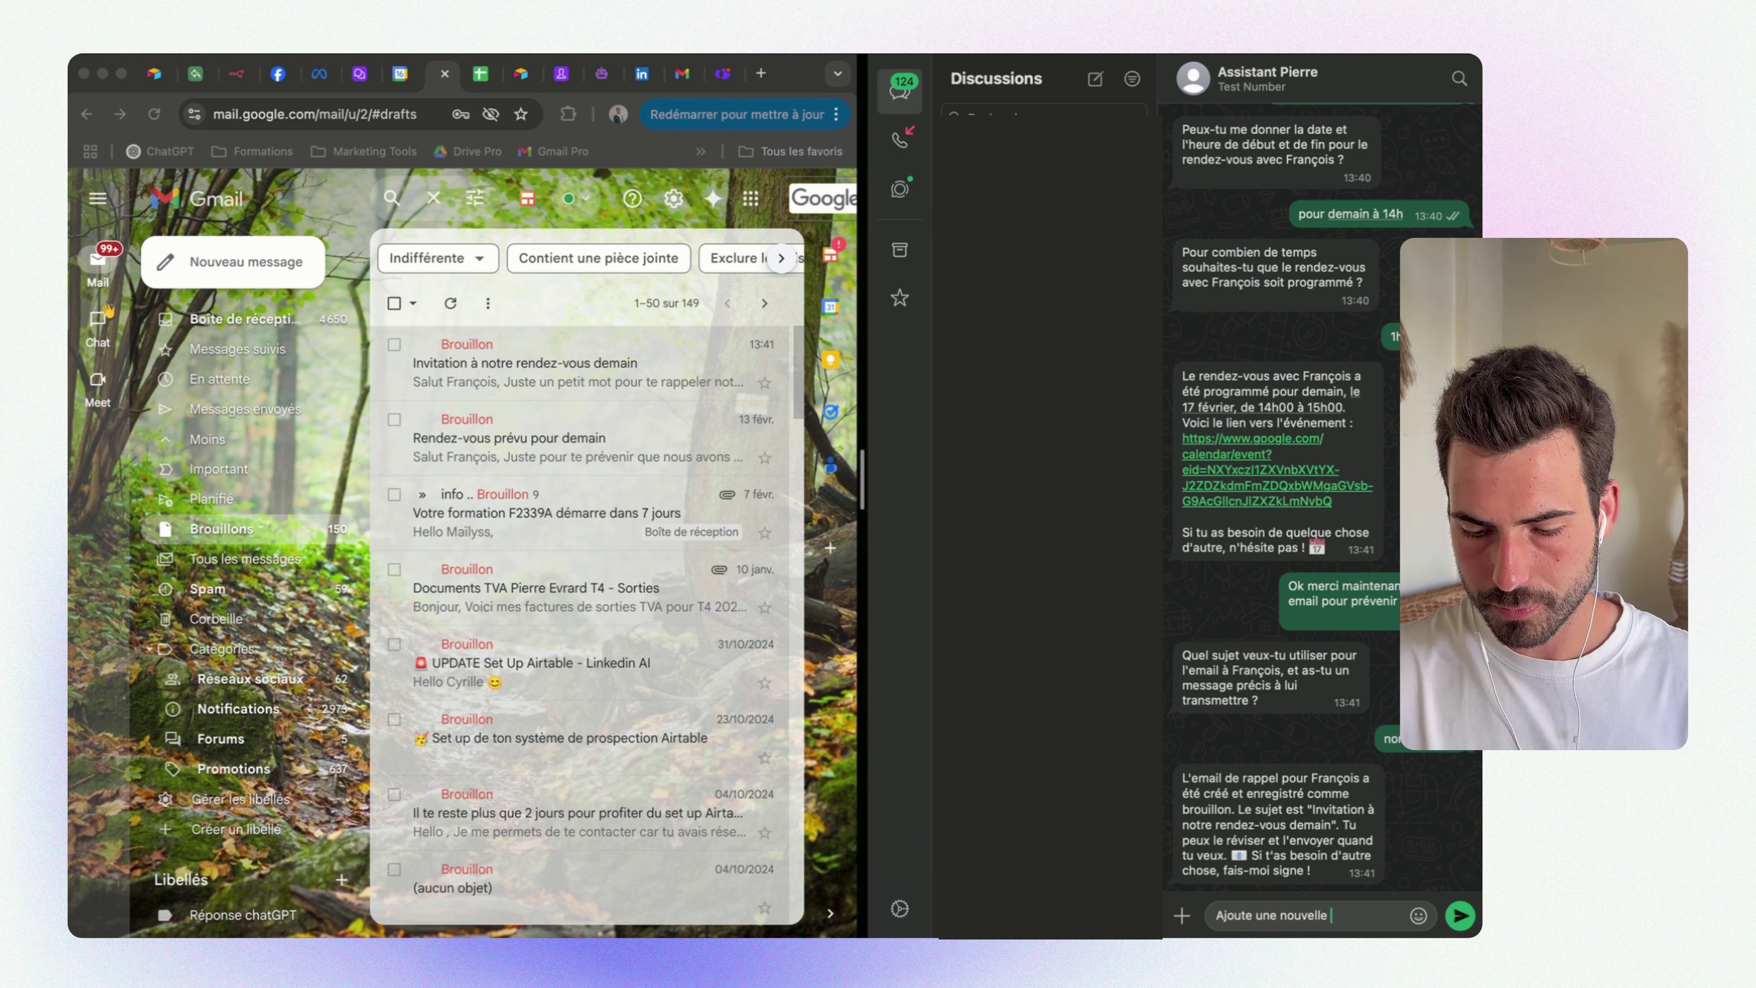
type("note :")
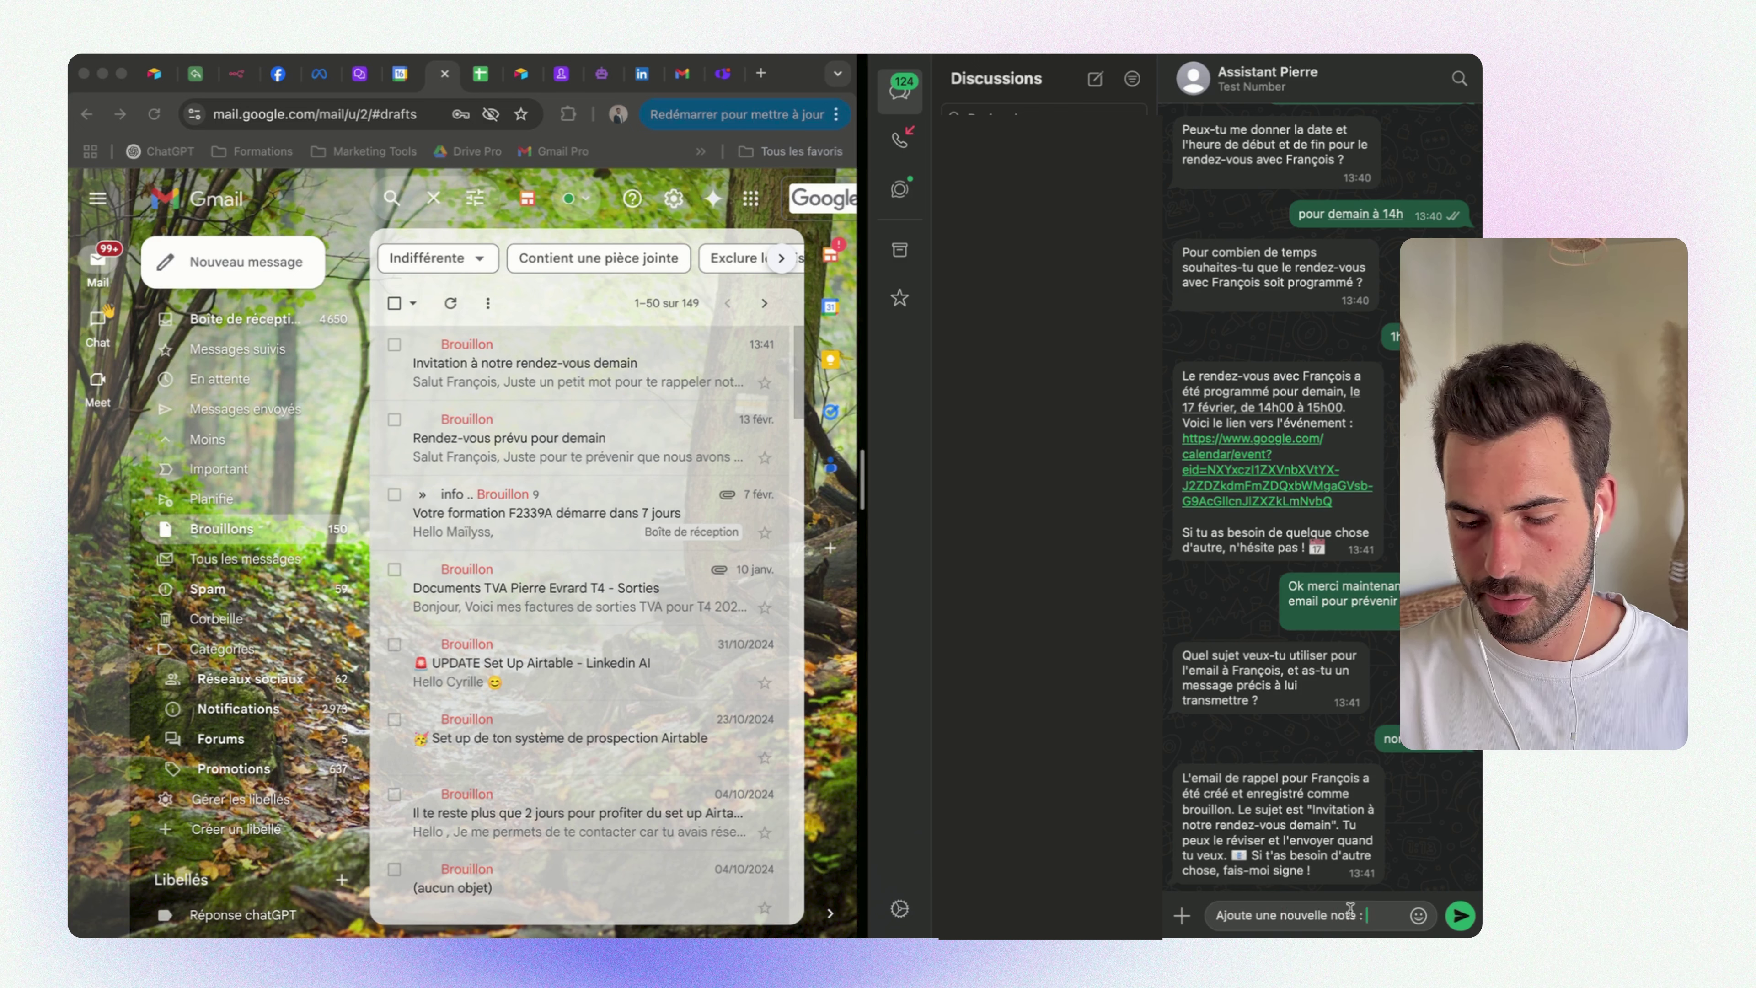
type(" on es")
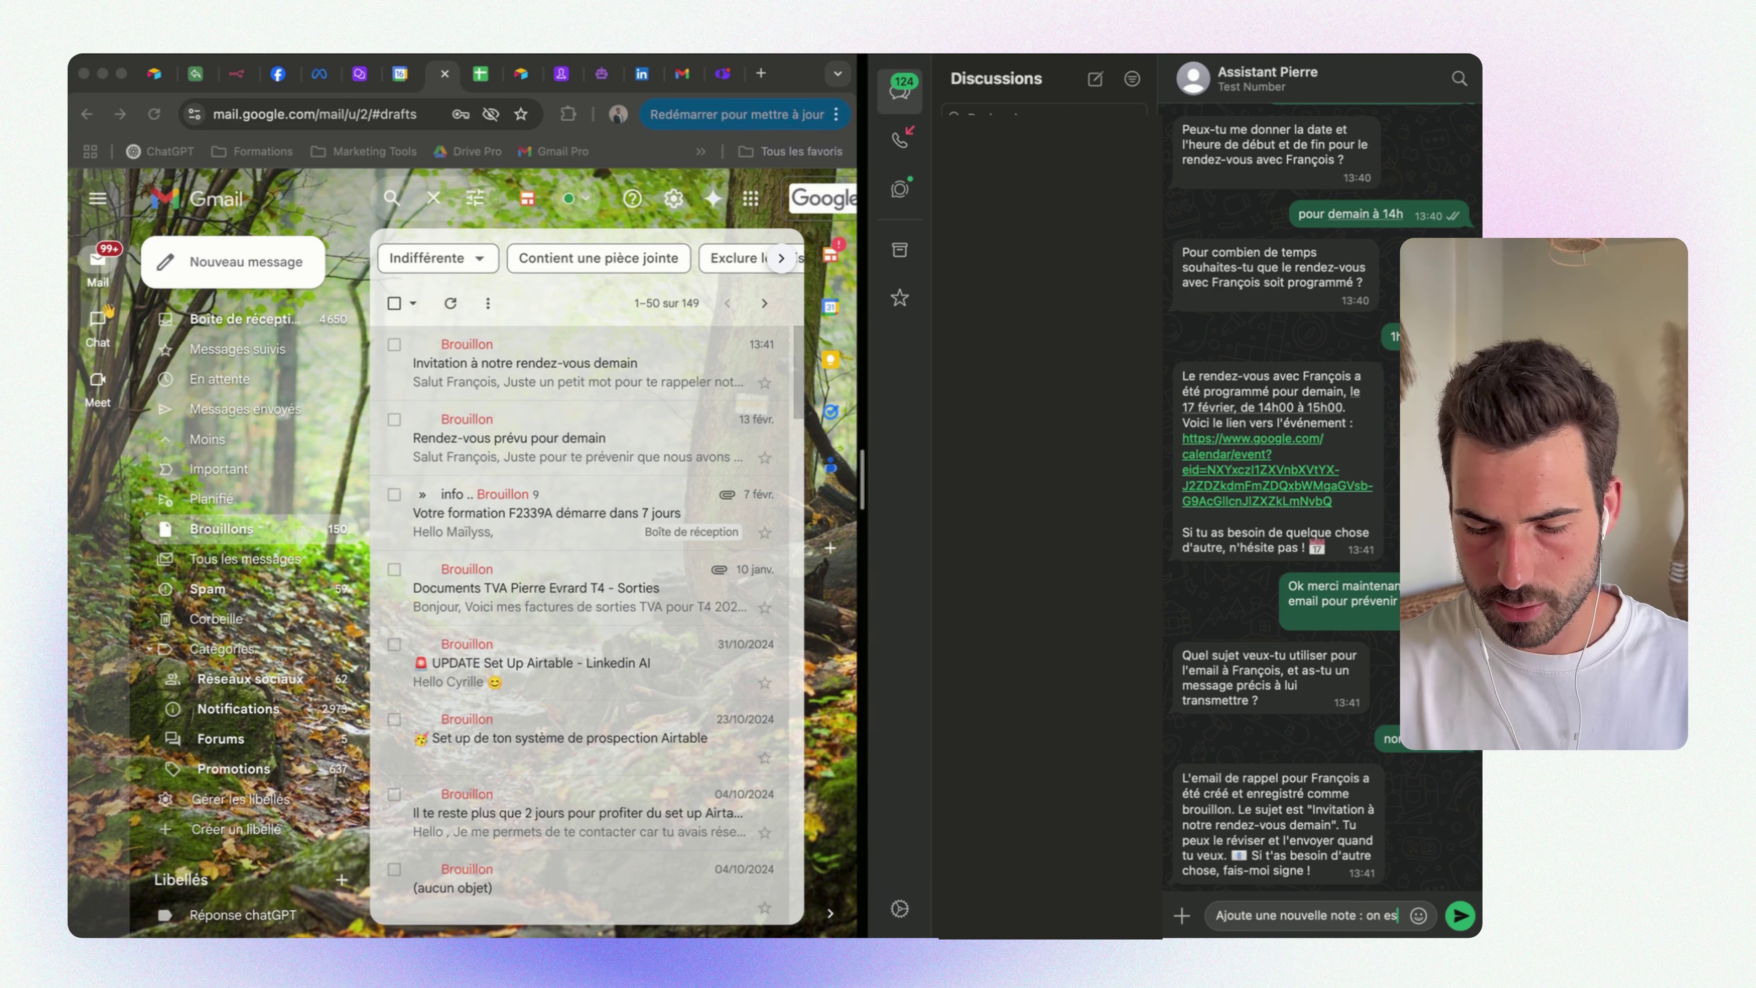
type("t la somme des")
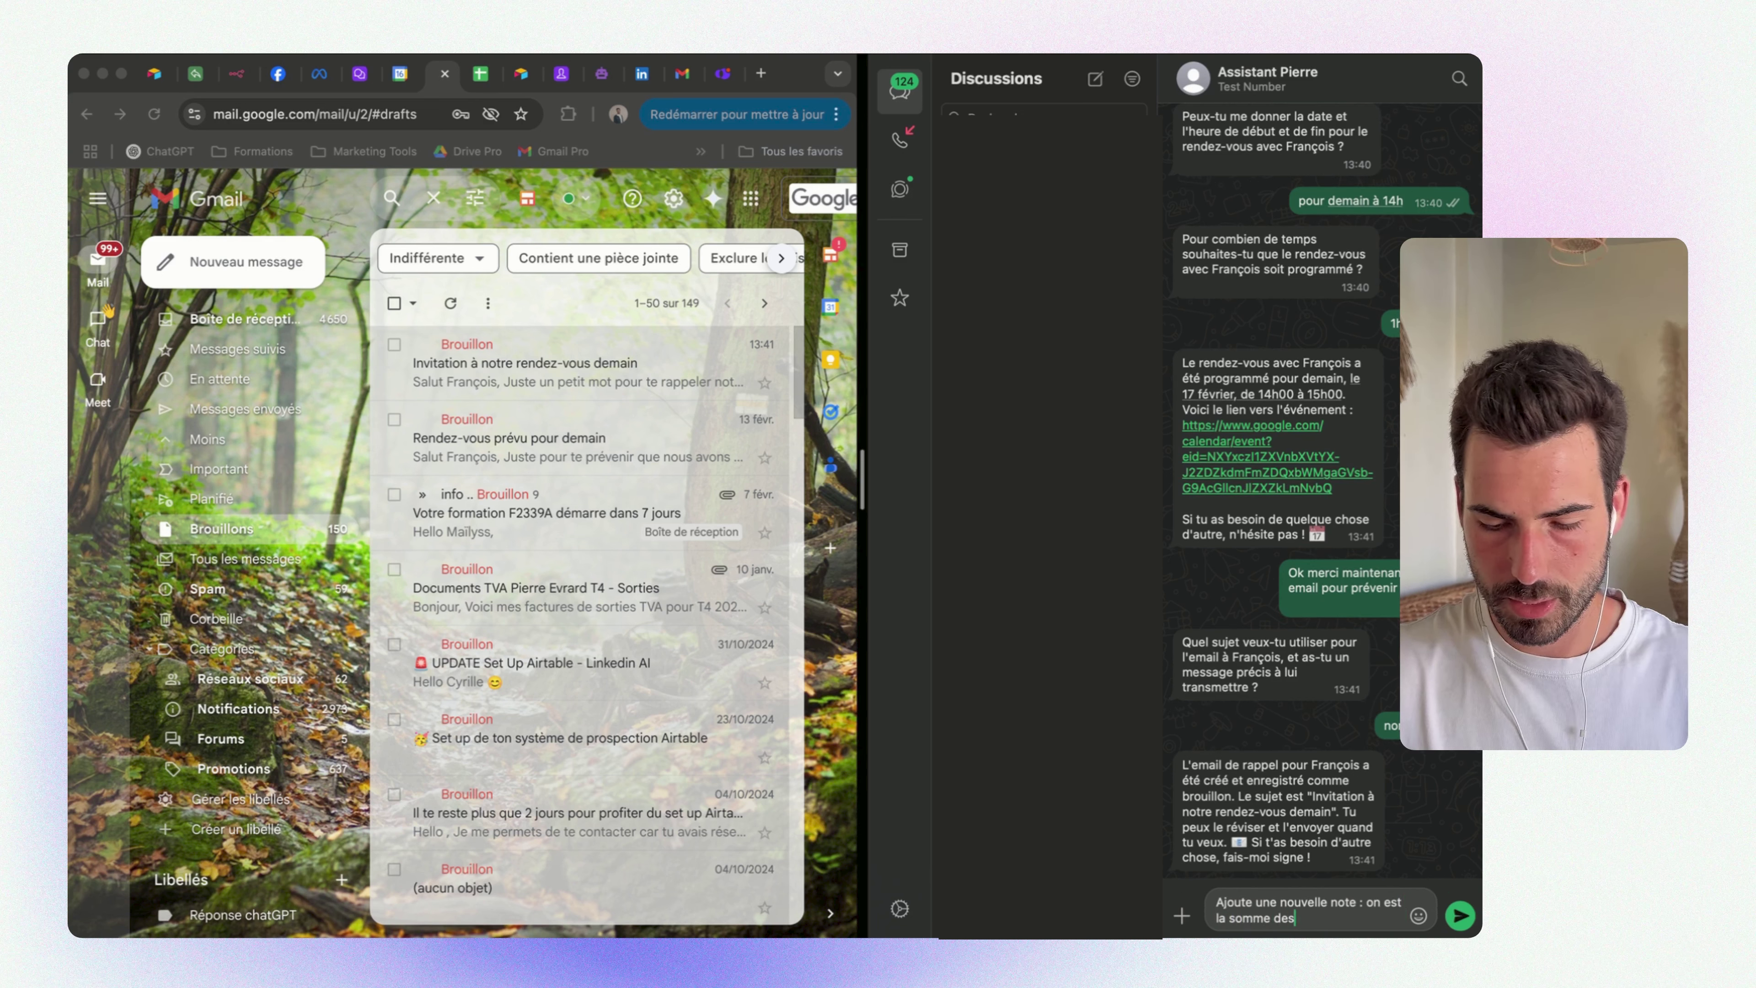
type(" 6")
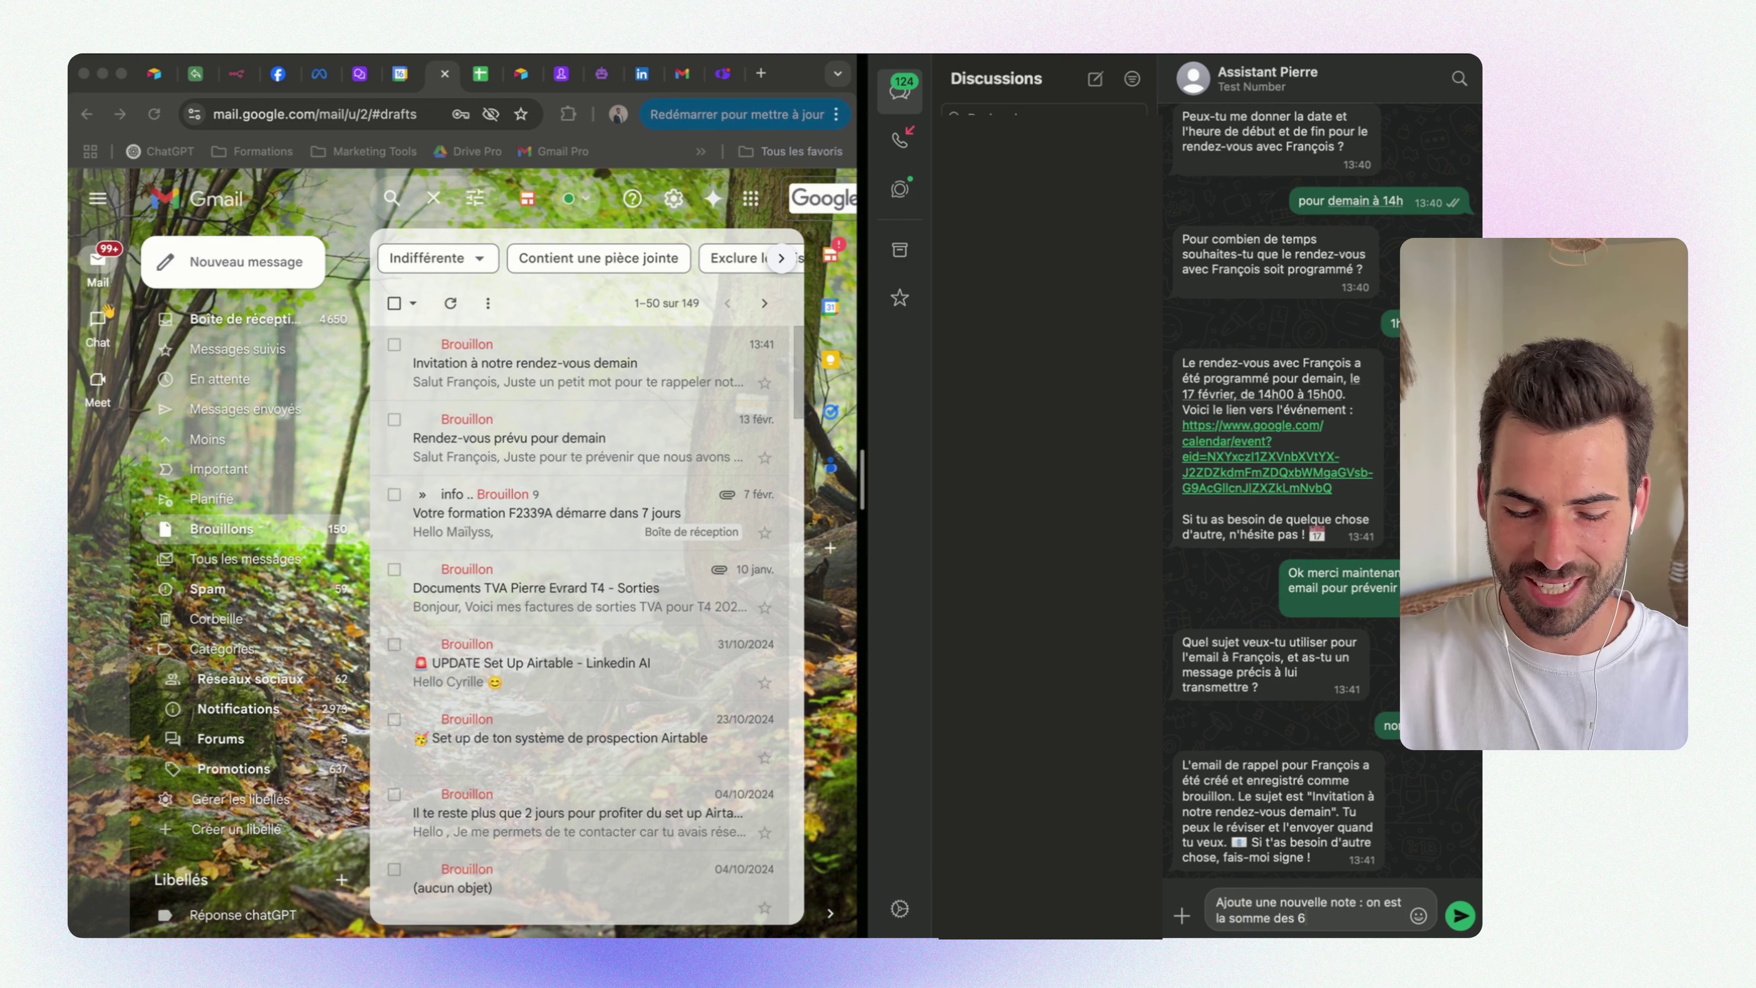
key("BackSpace")
type("5 personne")
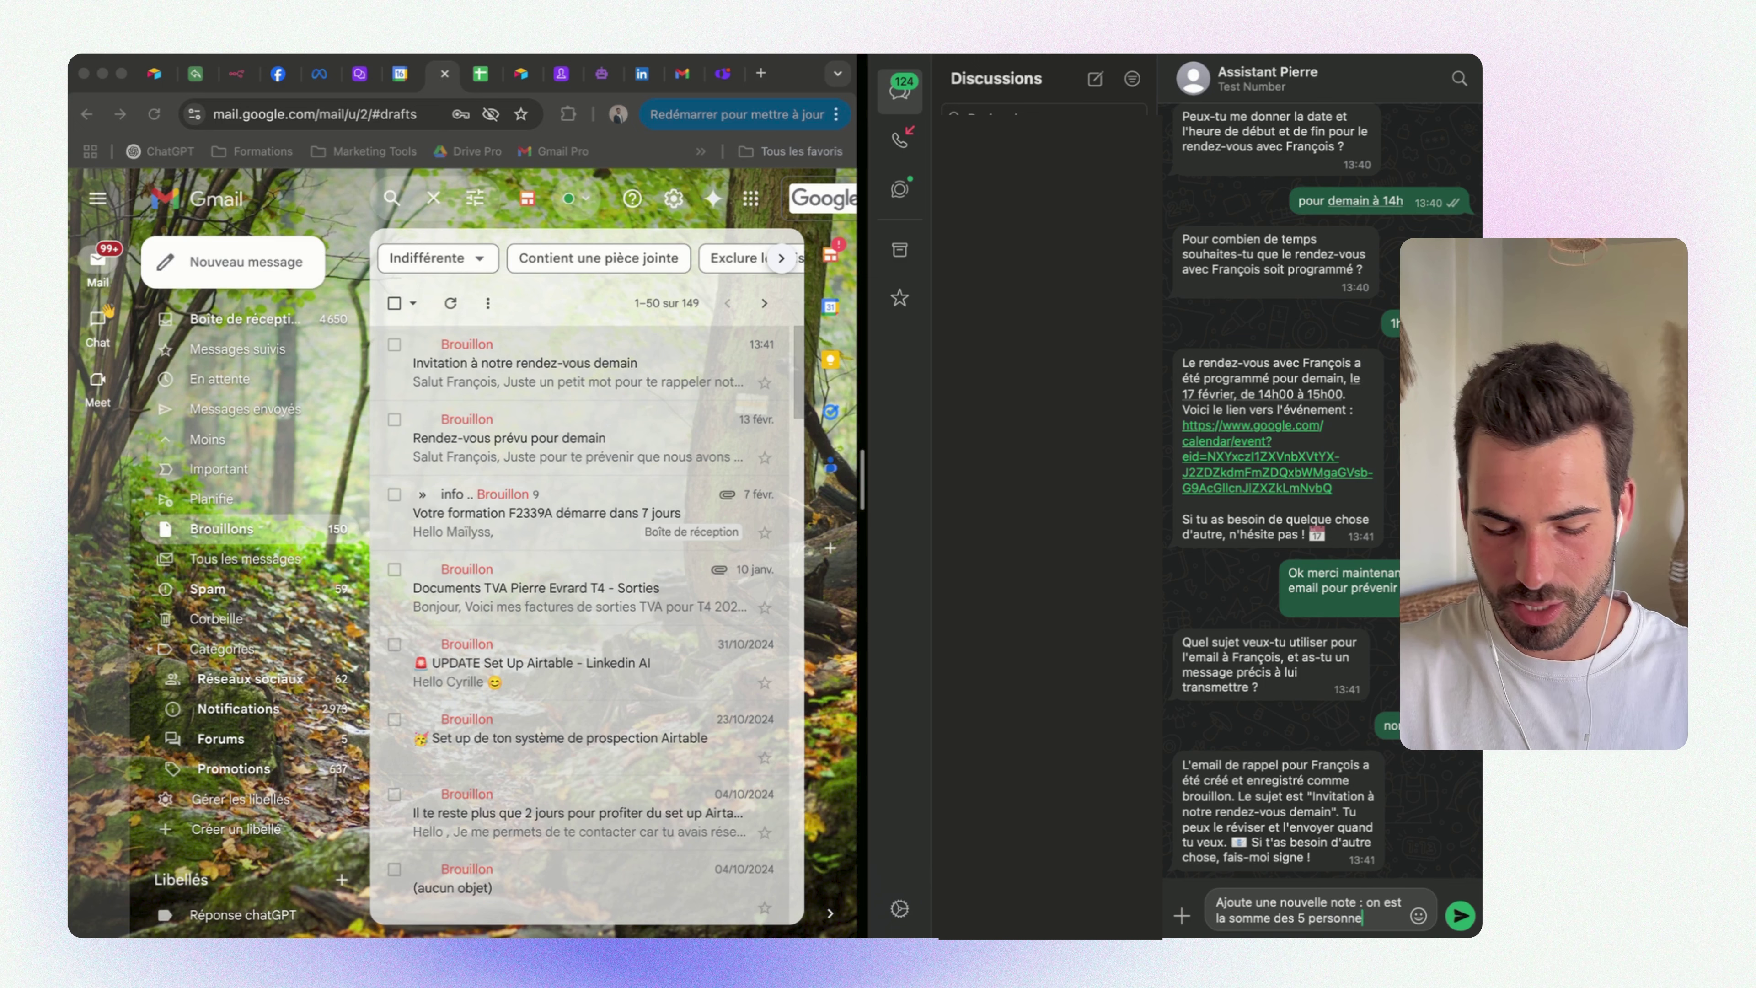
type("s q")
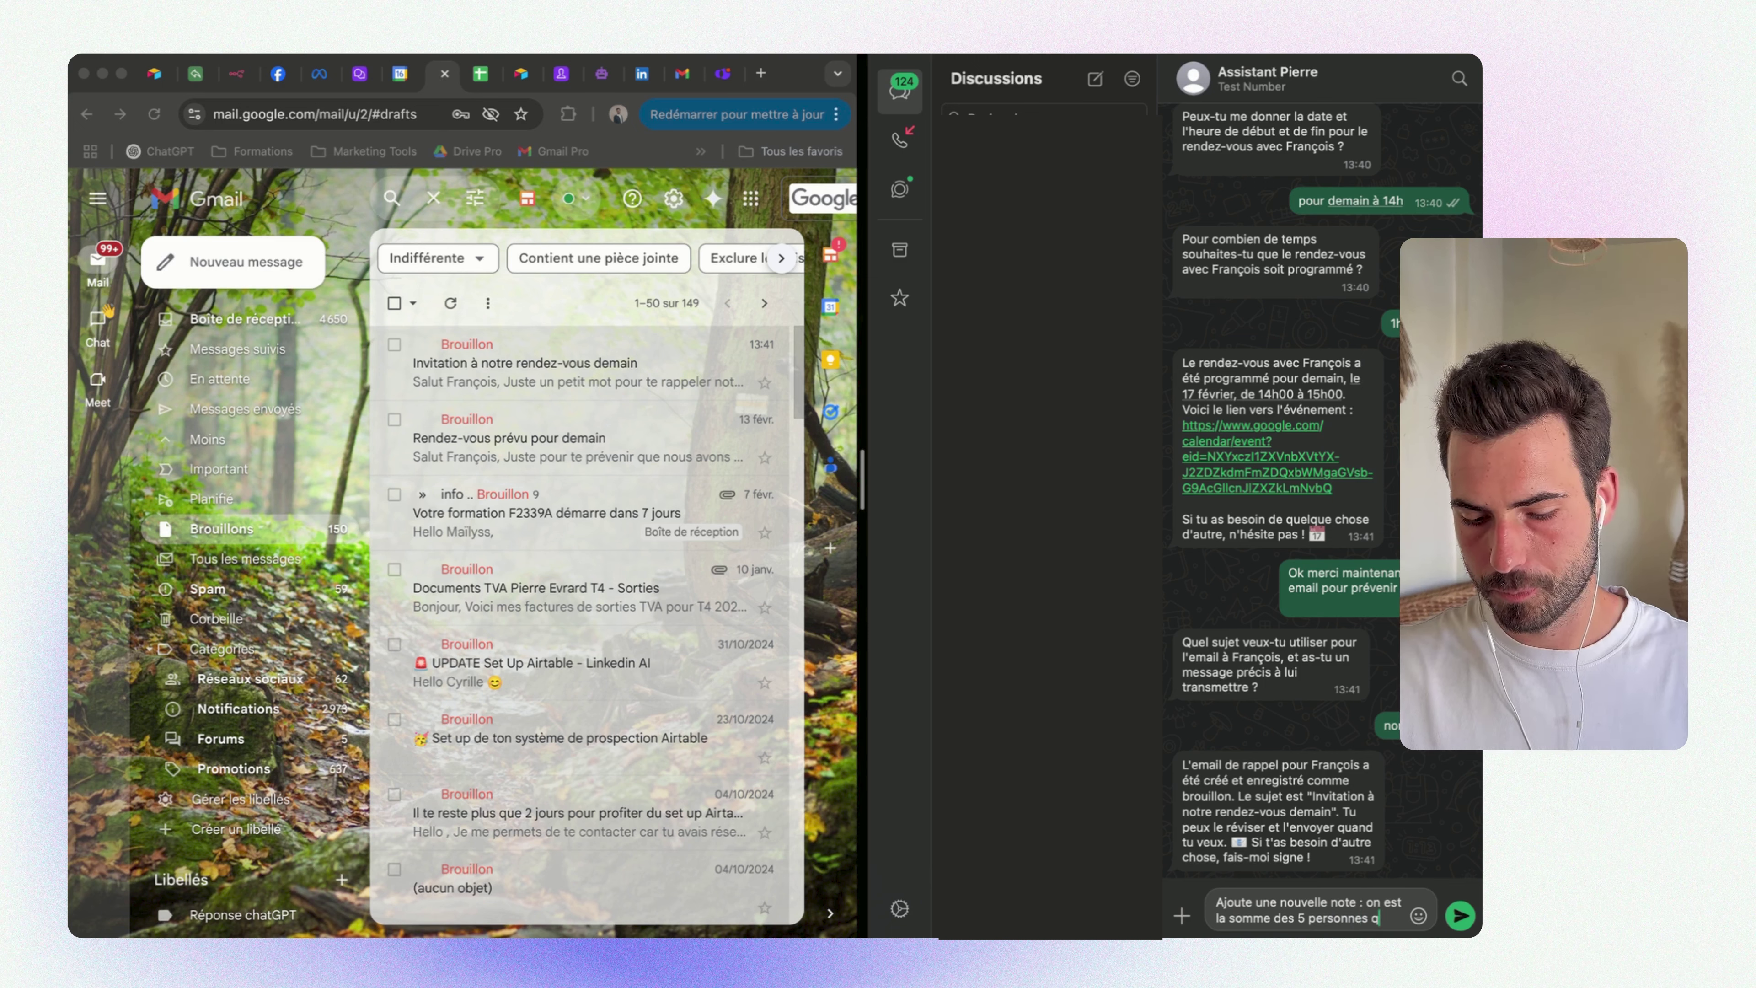
type("ui")
key("BackSpace")
key("BackSpace")
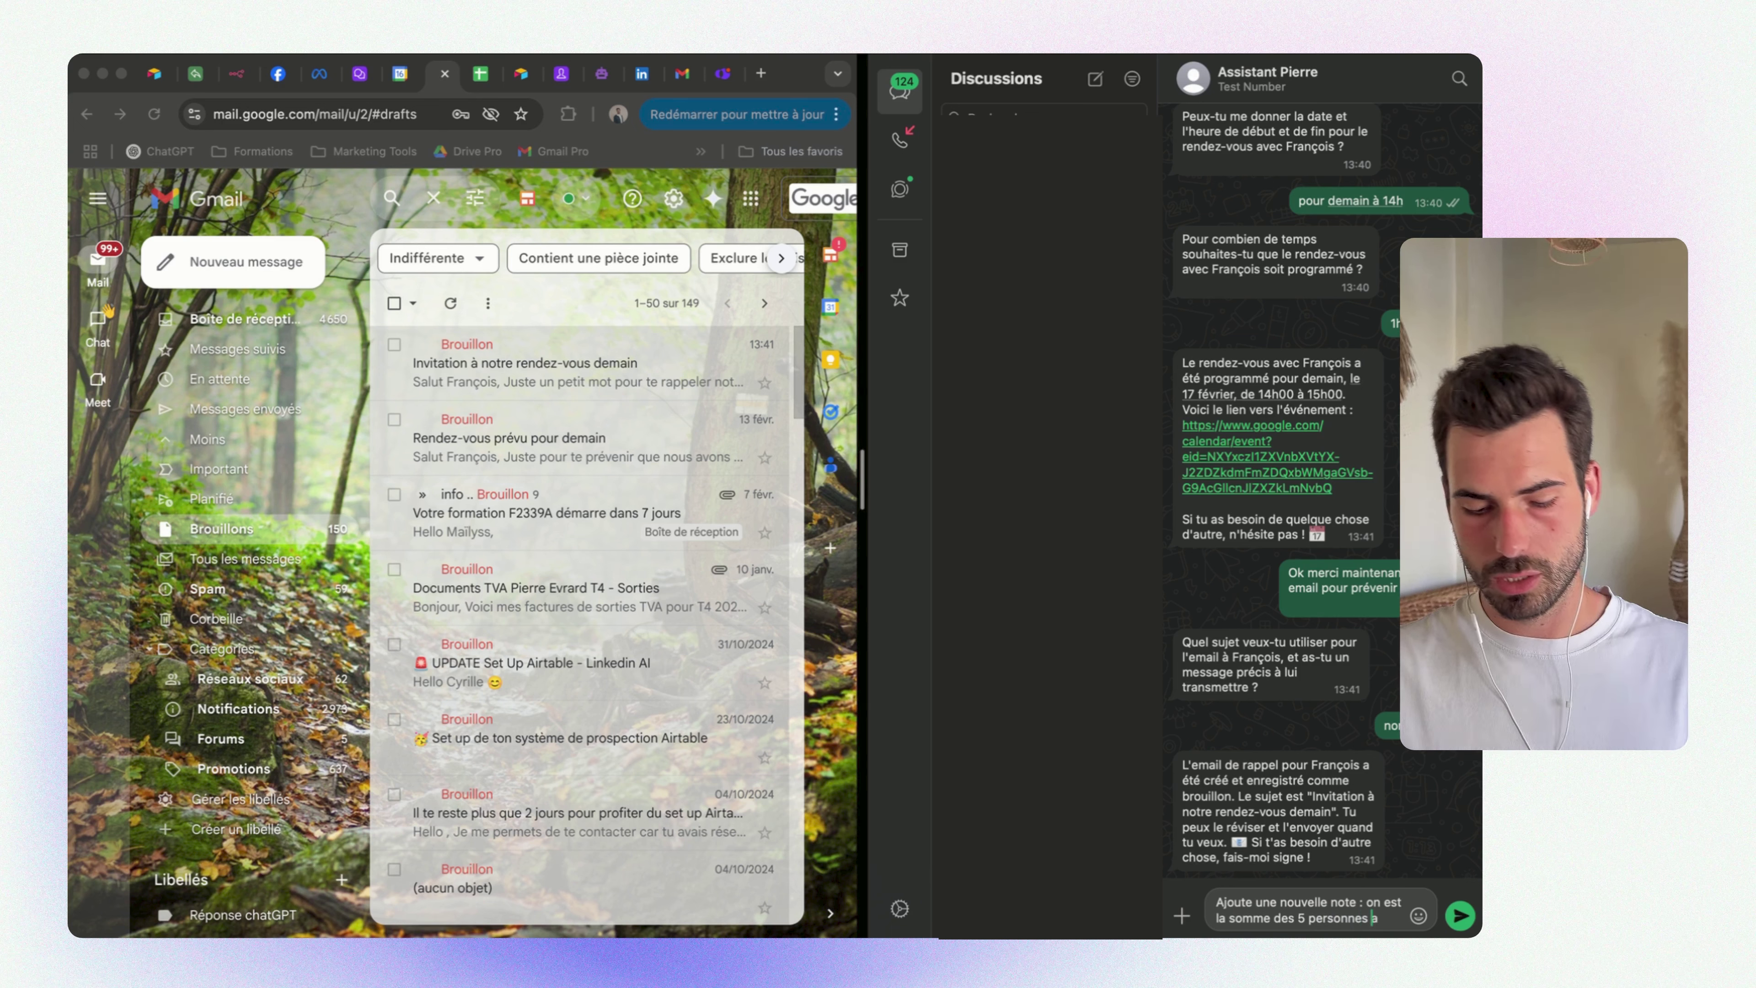
type("avec n")
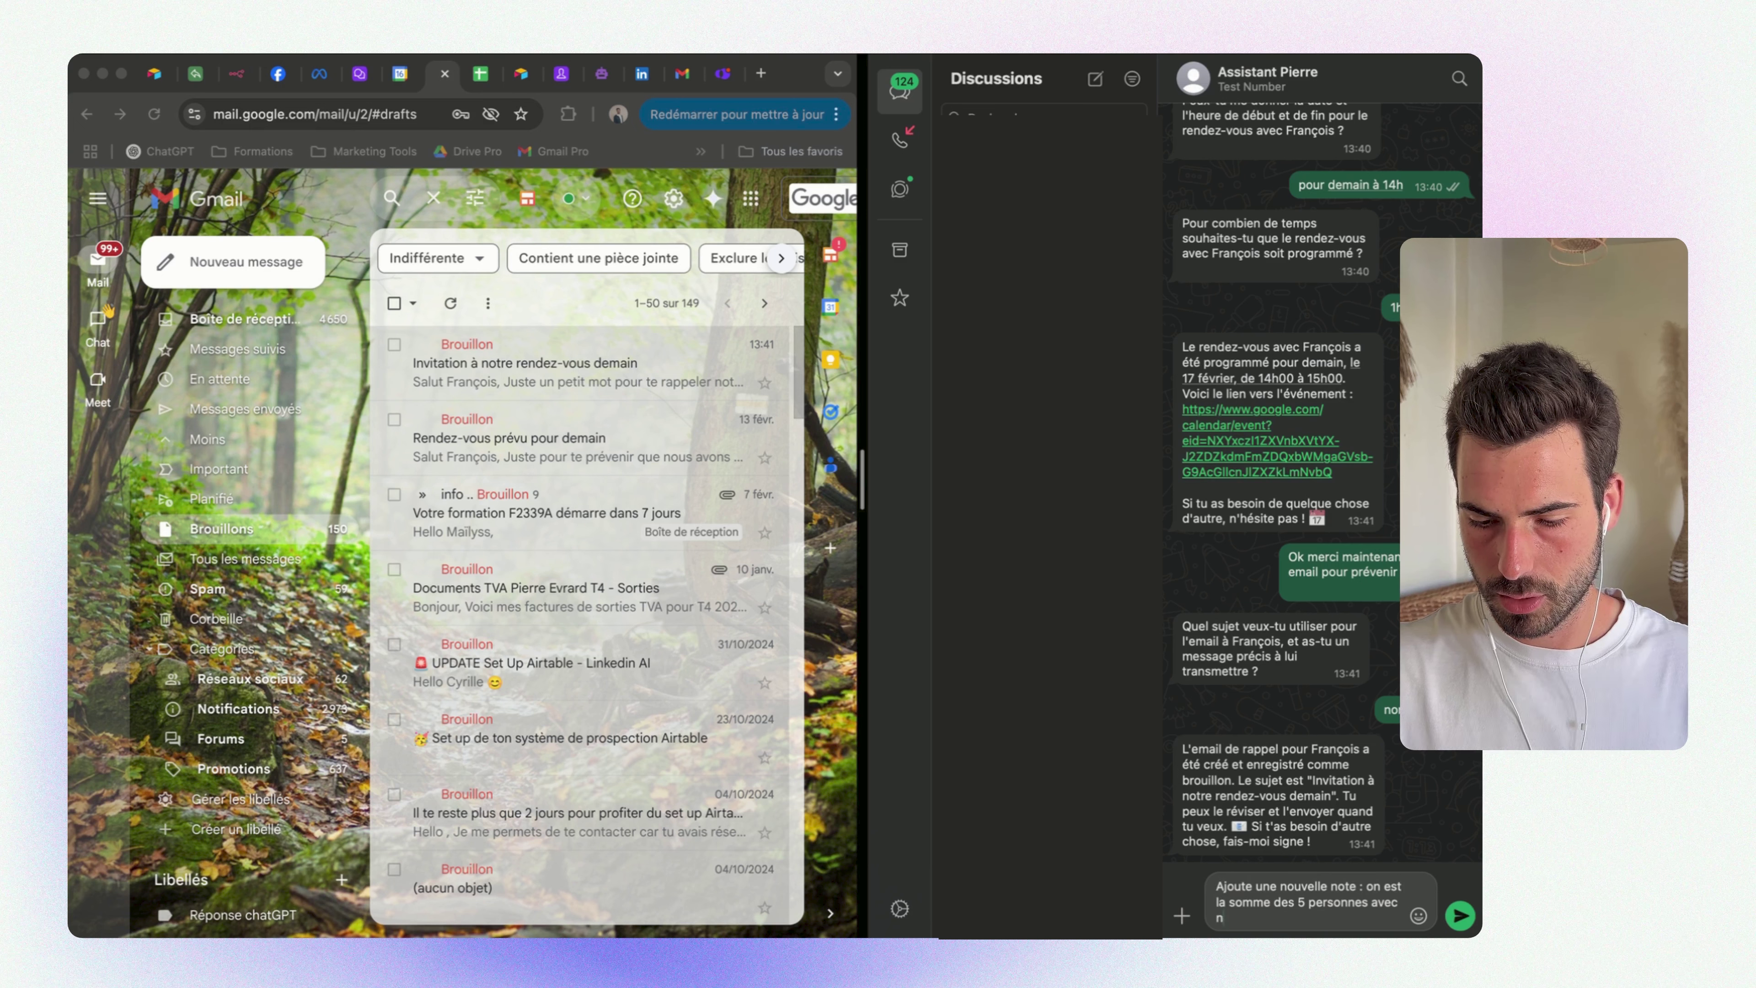
key("BackSpace")
type("qui ")
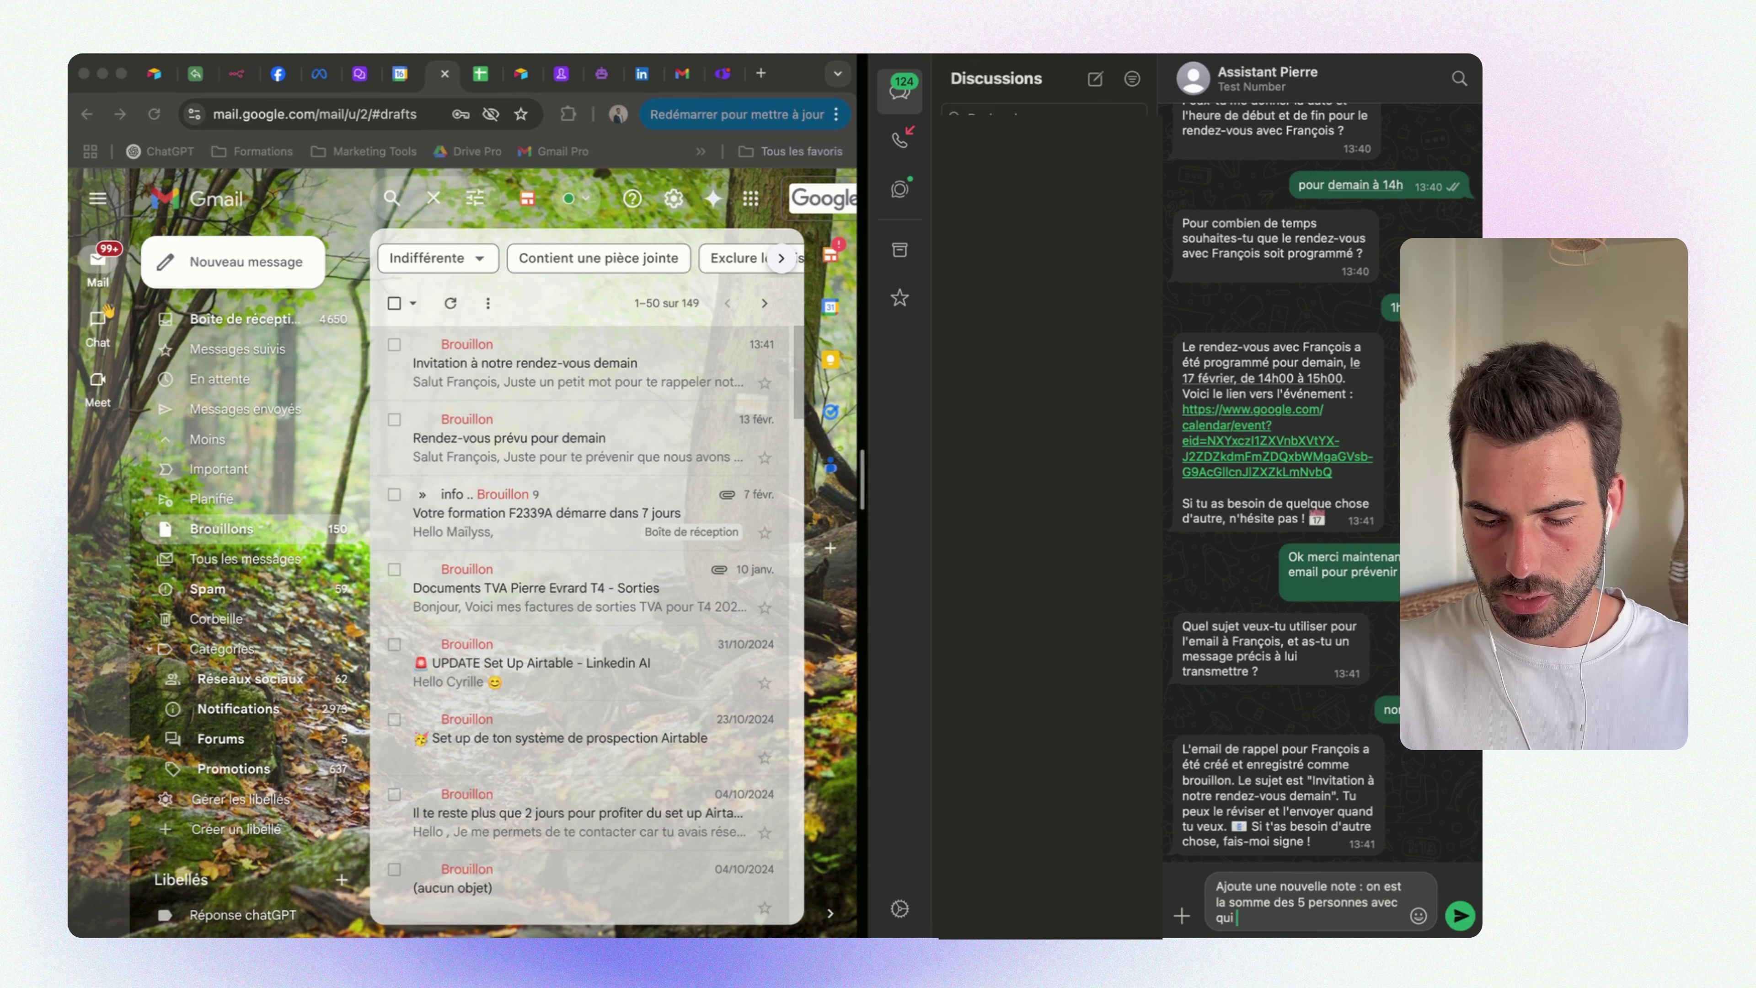
type("nous sommes")
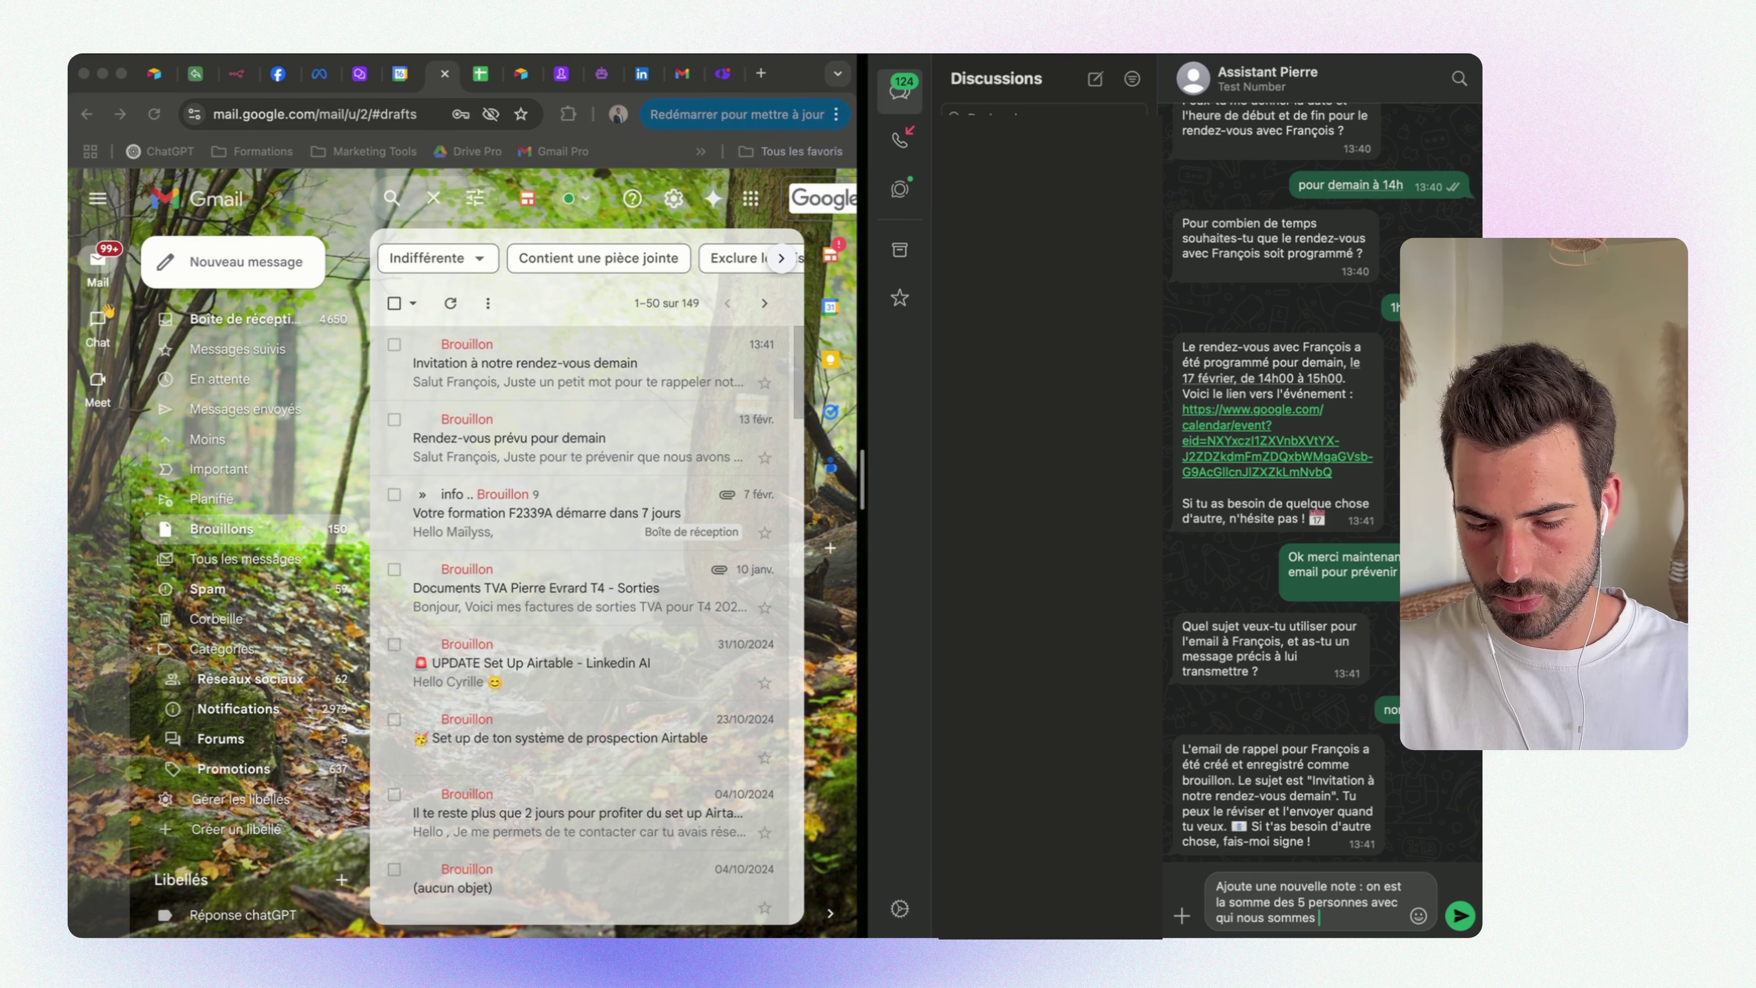
type(" le plus")
key("Return")
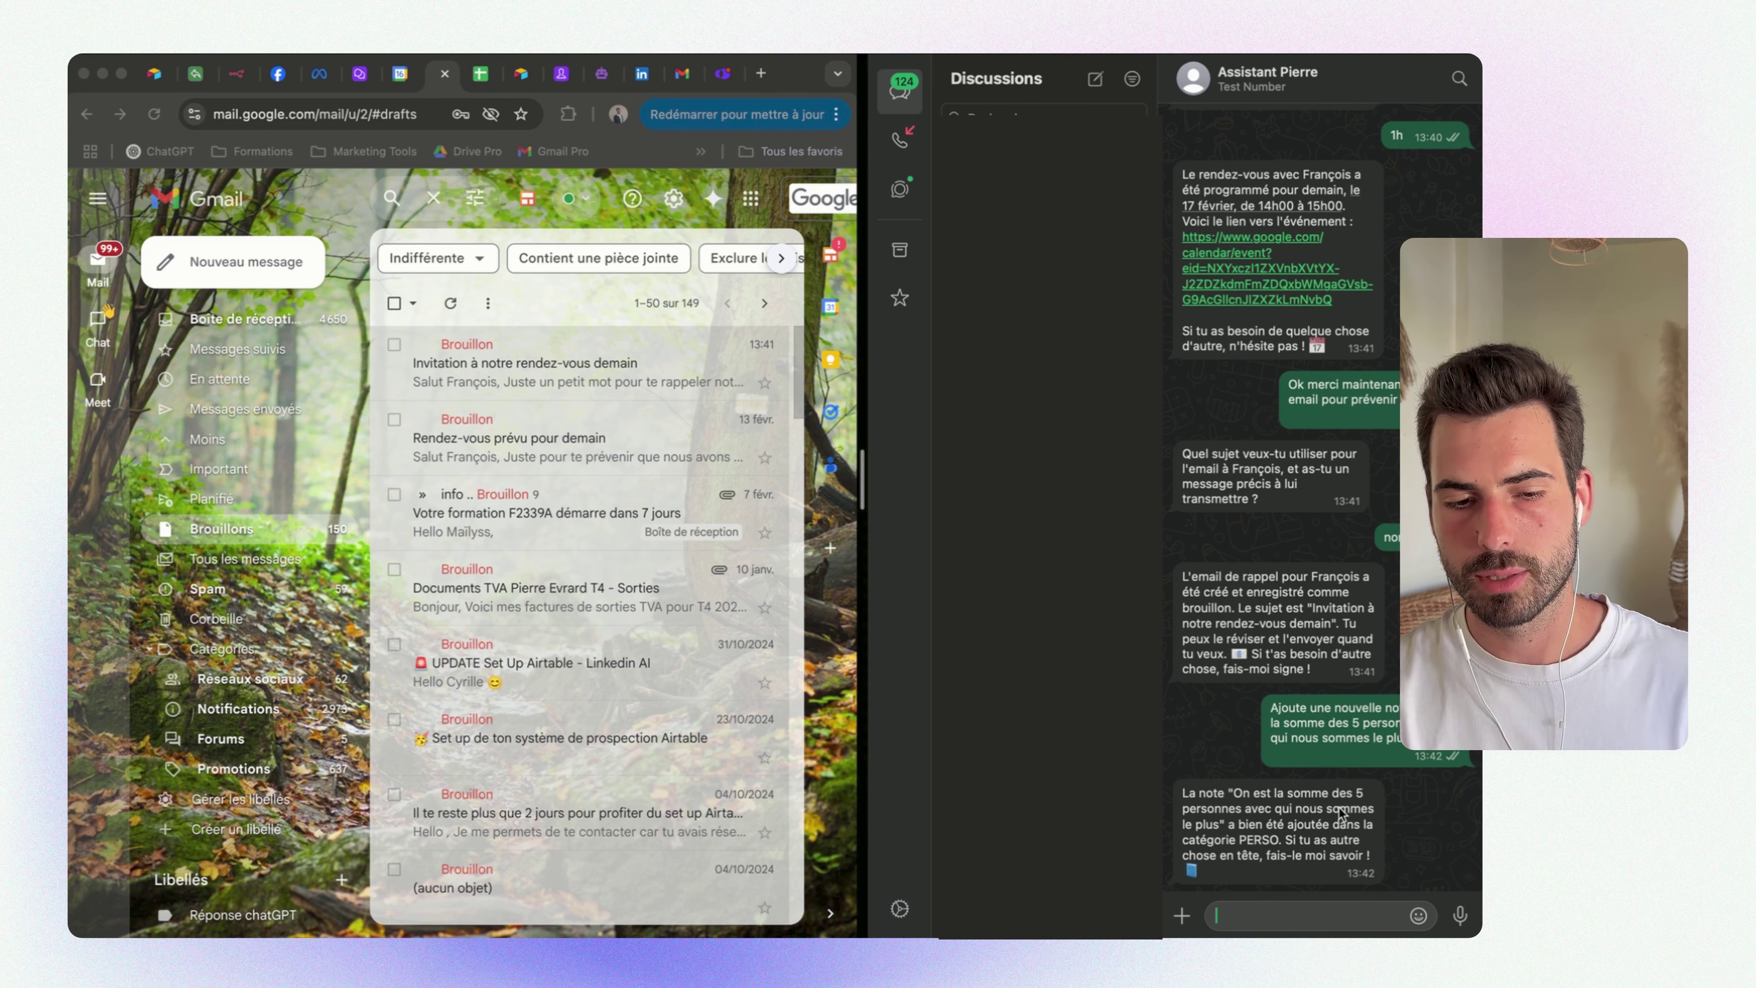
Inspect row 28's title, note text and value 7 in the Notes sheet, and select F24:F29
left_click(480, 73)
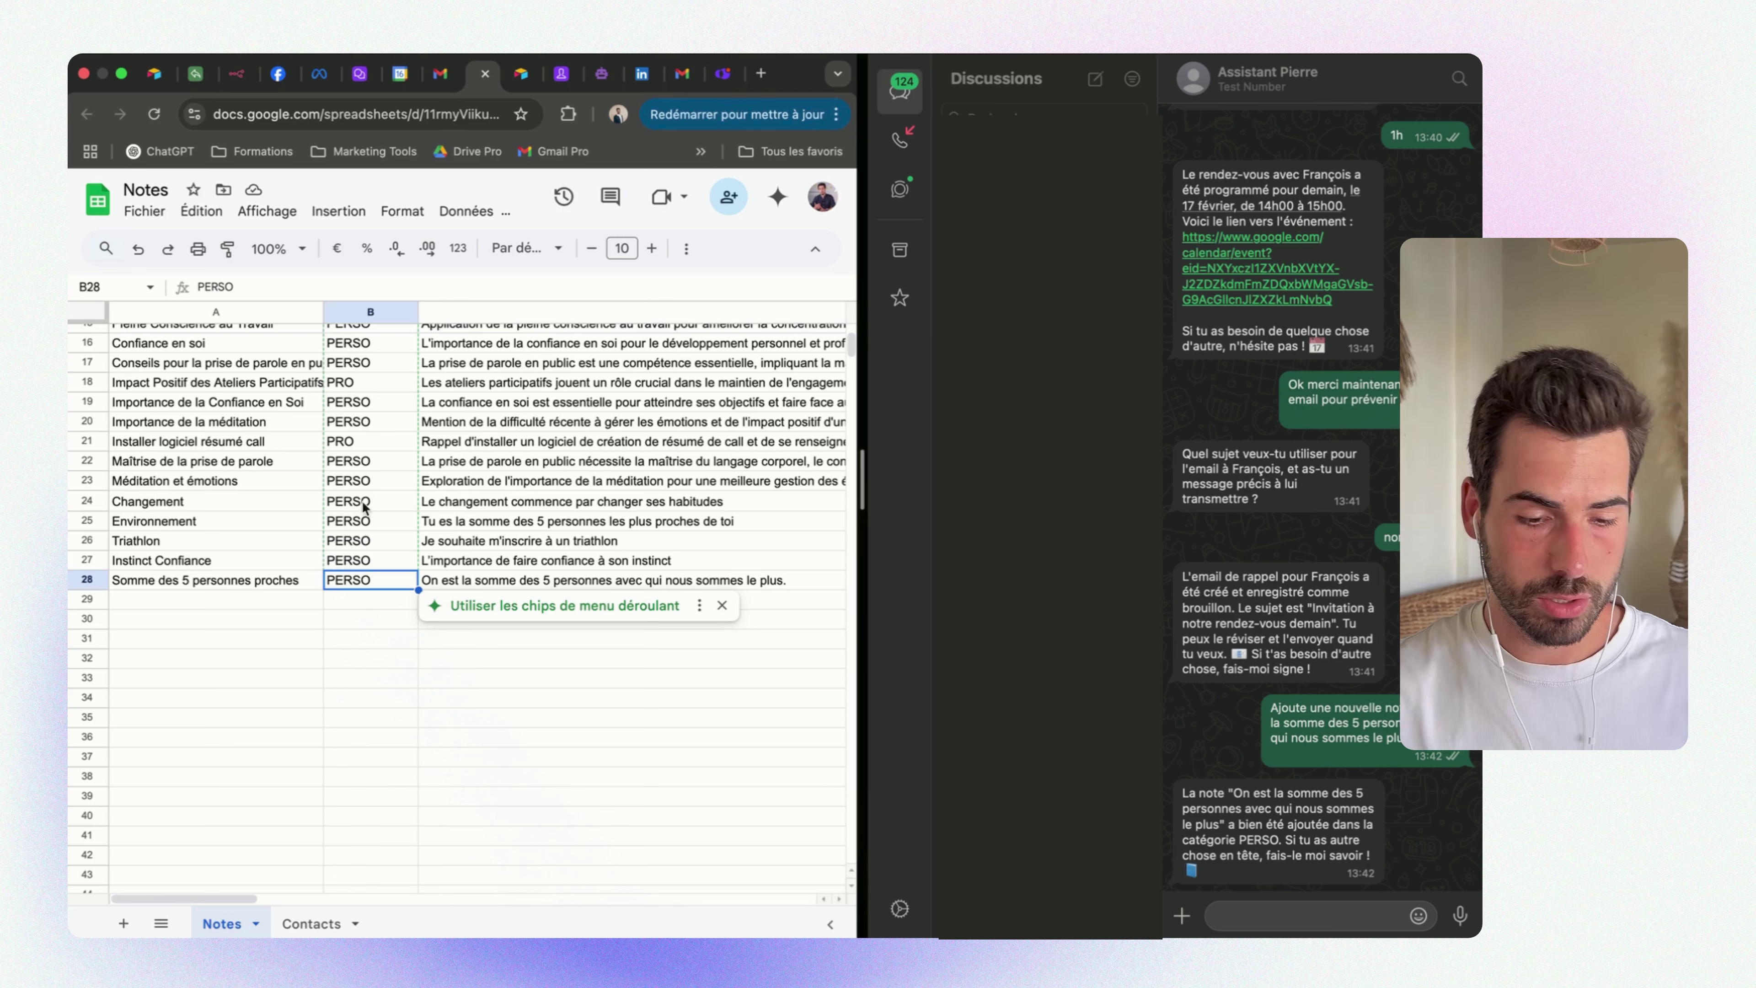
key("Left")
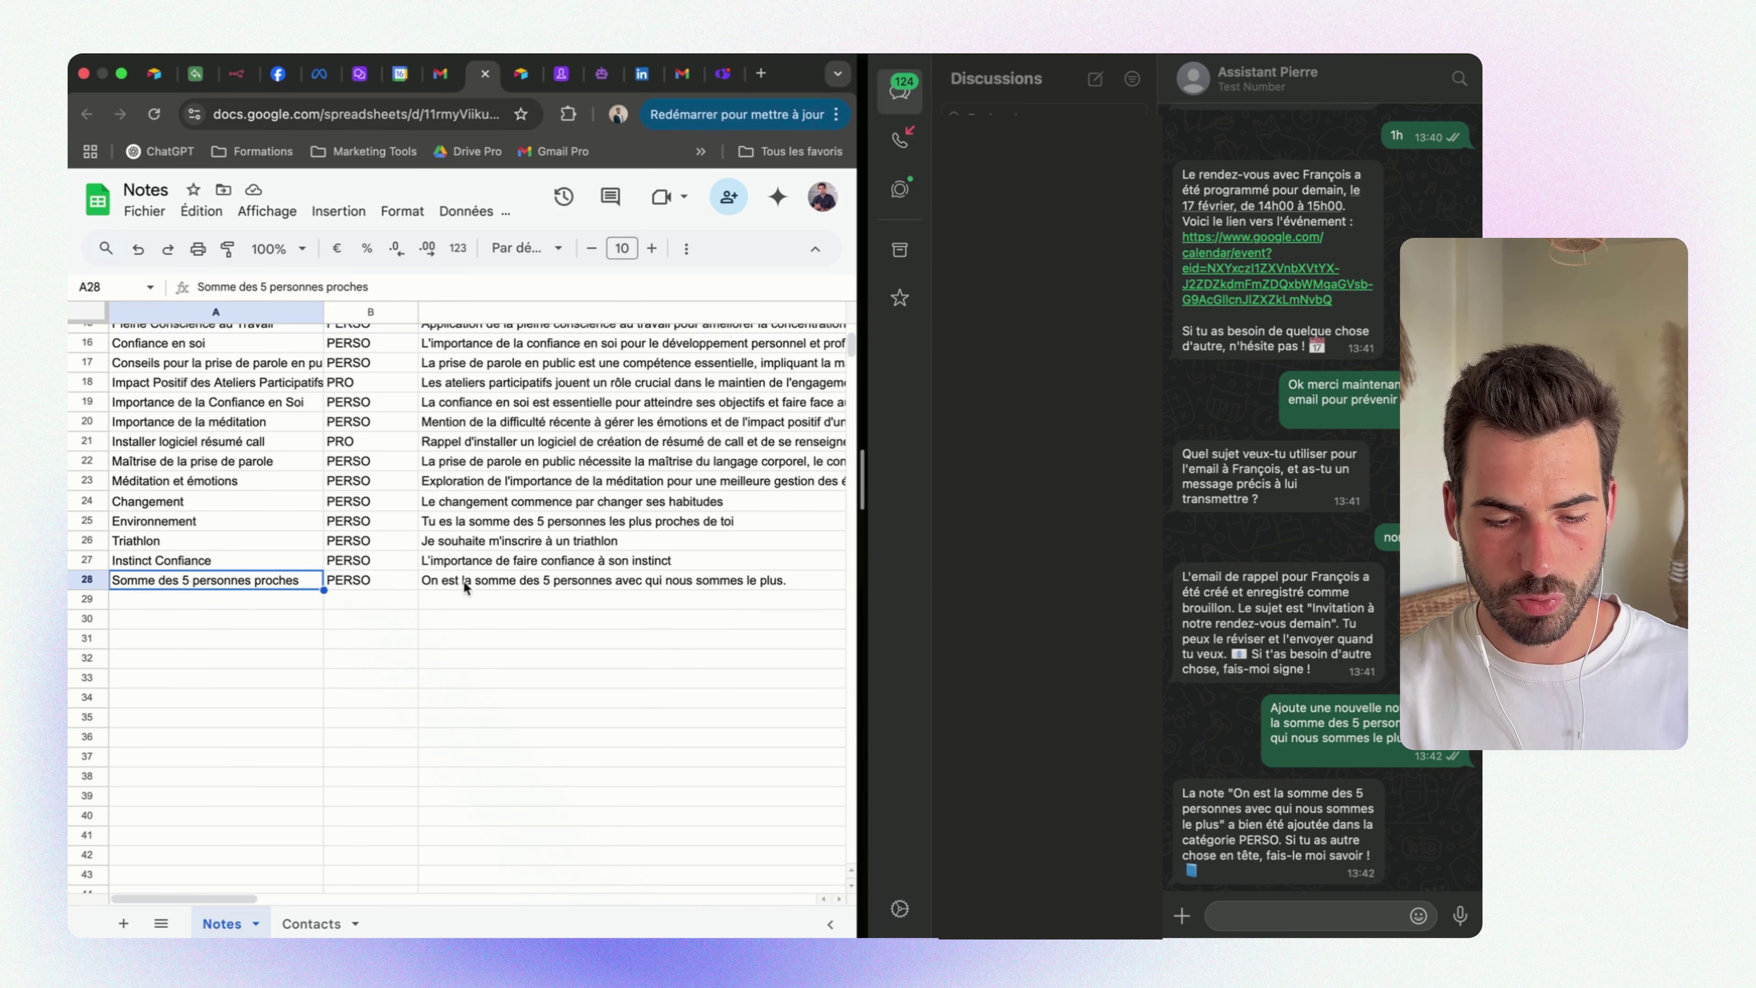
left_click(543, 580)
scroll(733, 601, "right", 12)
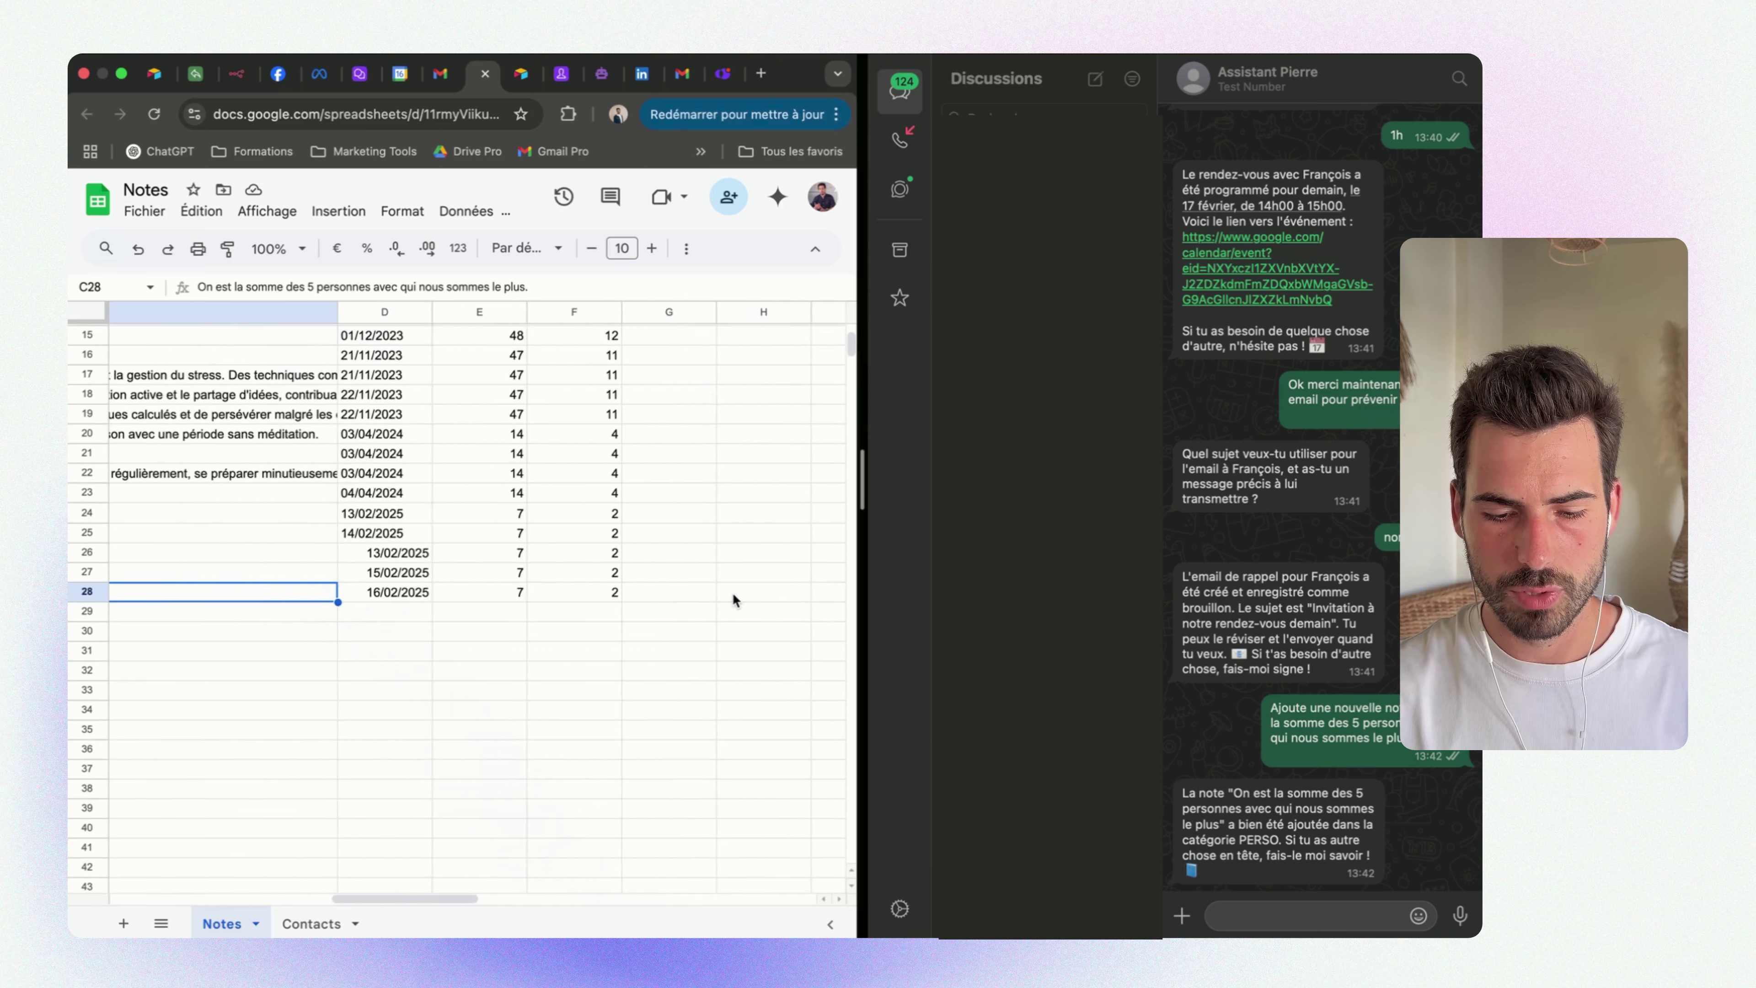
scroll(706, 593, "left", 1)
left_click(565, 572)
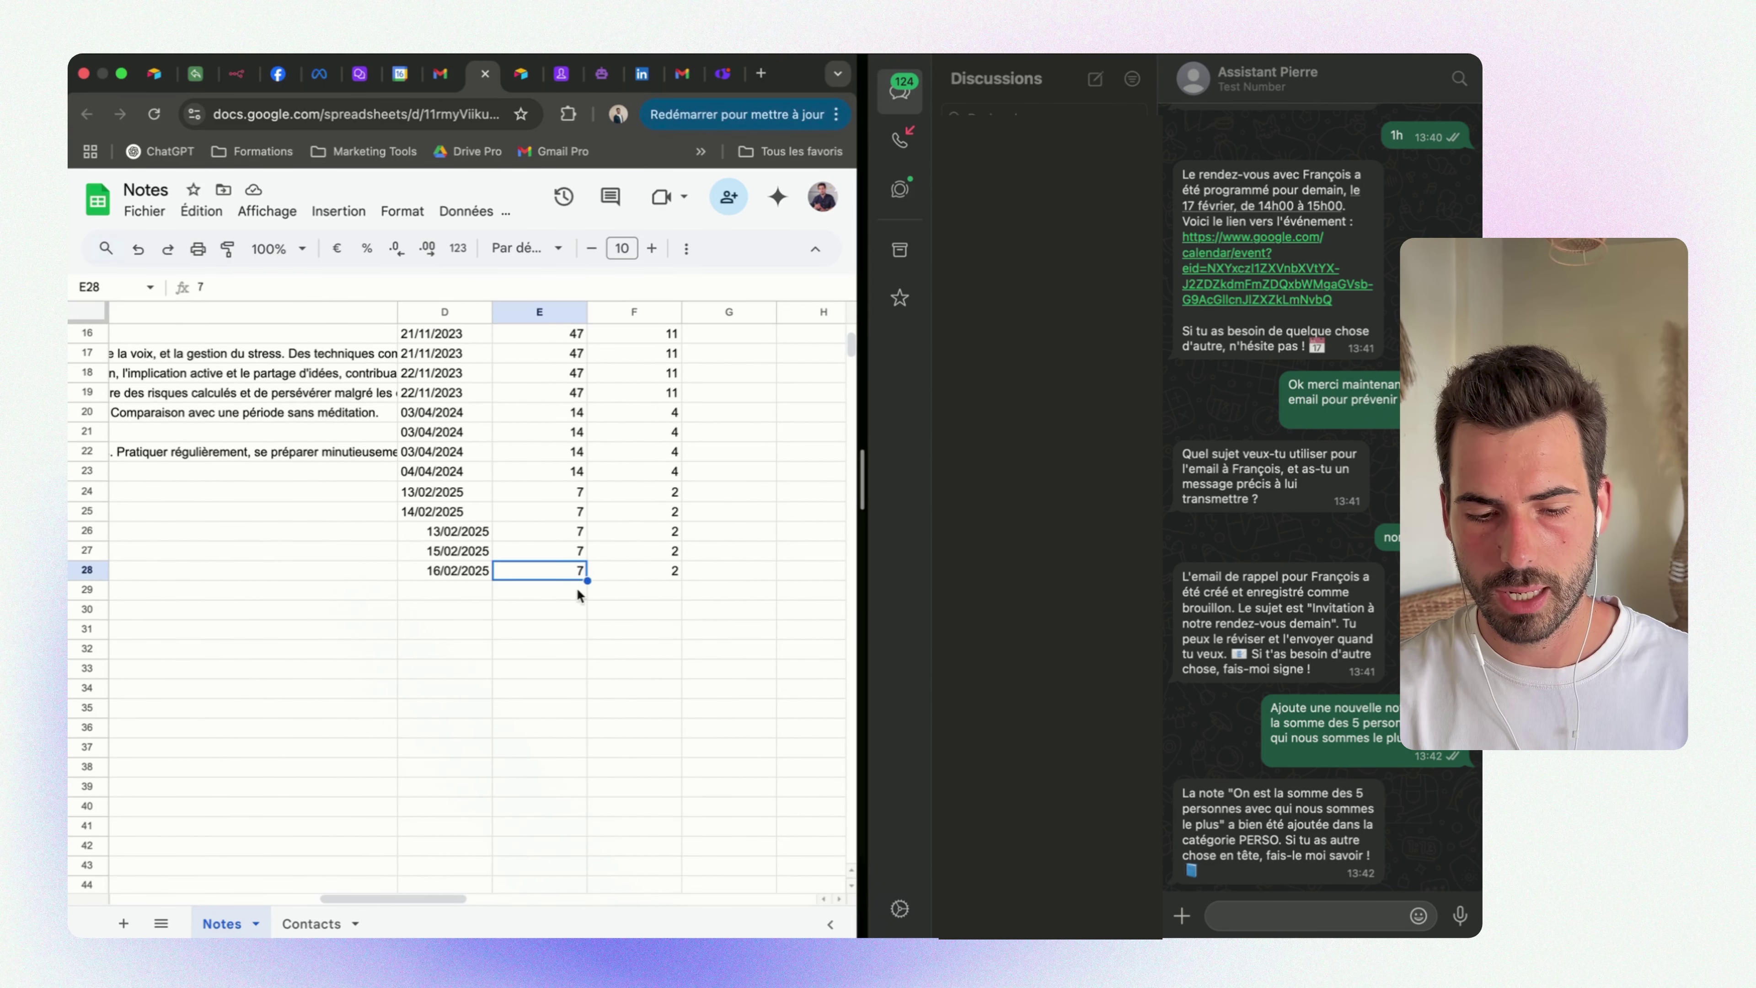
left_click_drag(733, 492, 766, 588)
scroll(602, 560, "left", 10)
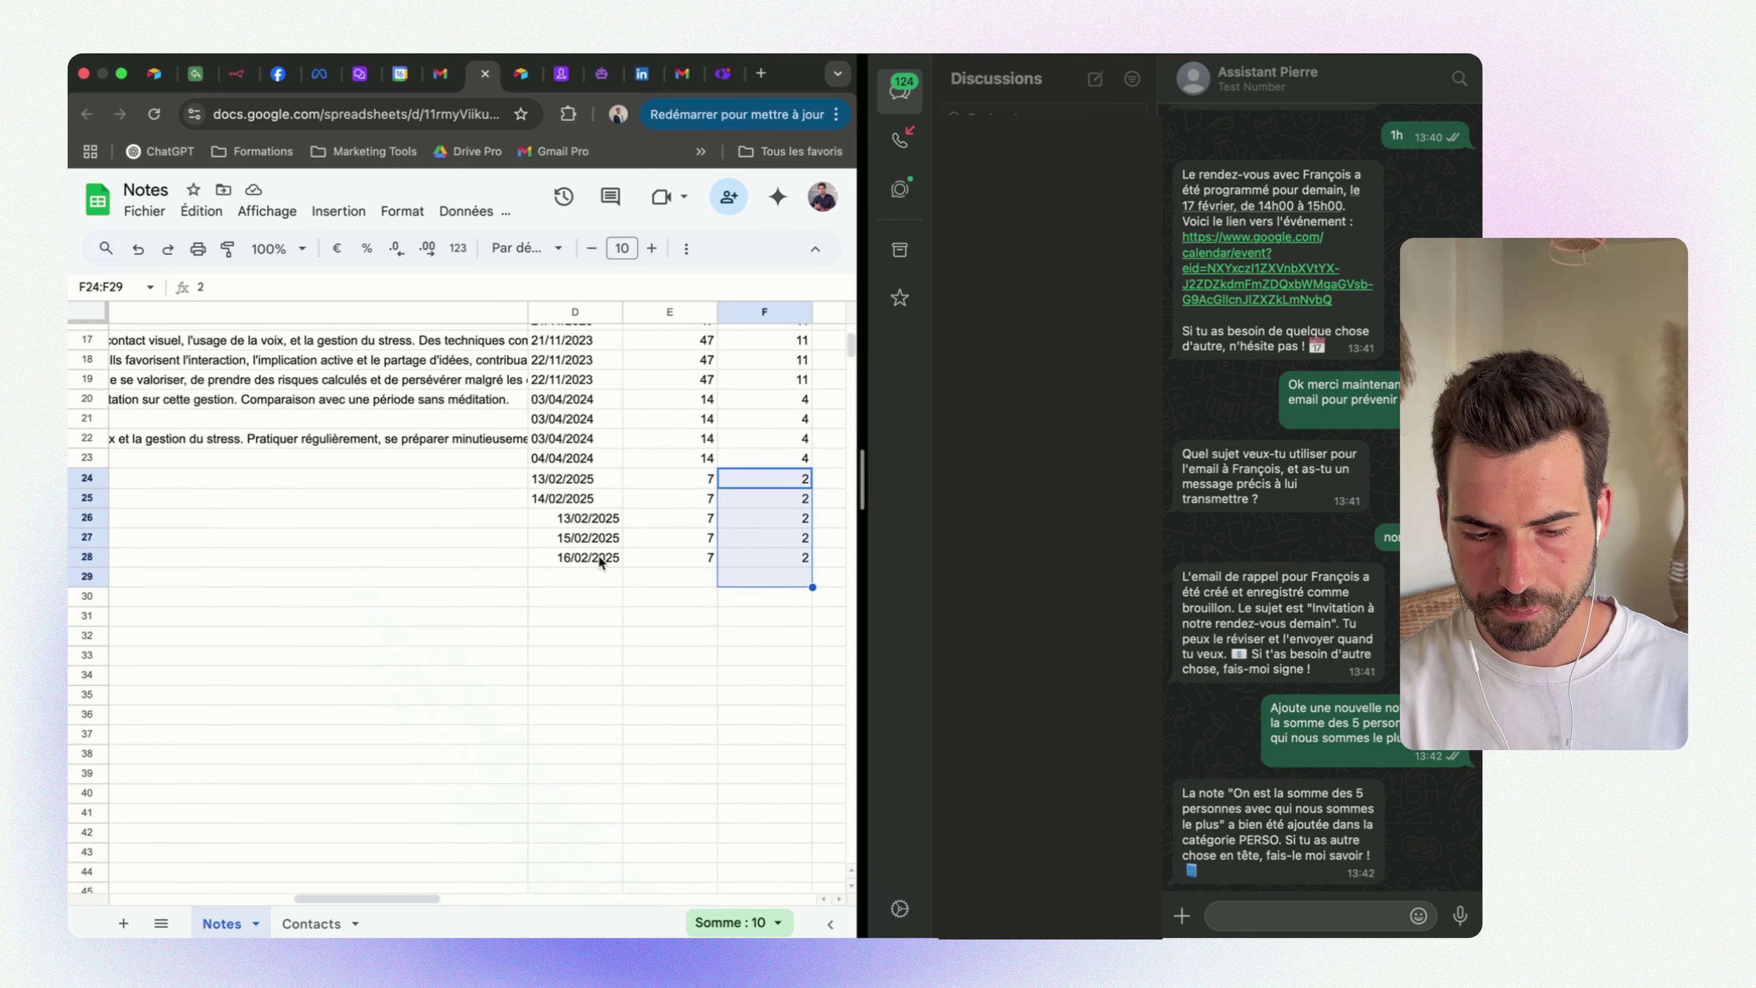
left_click(1316, 913)
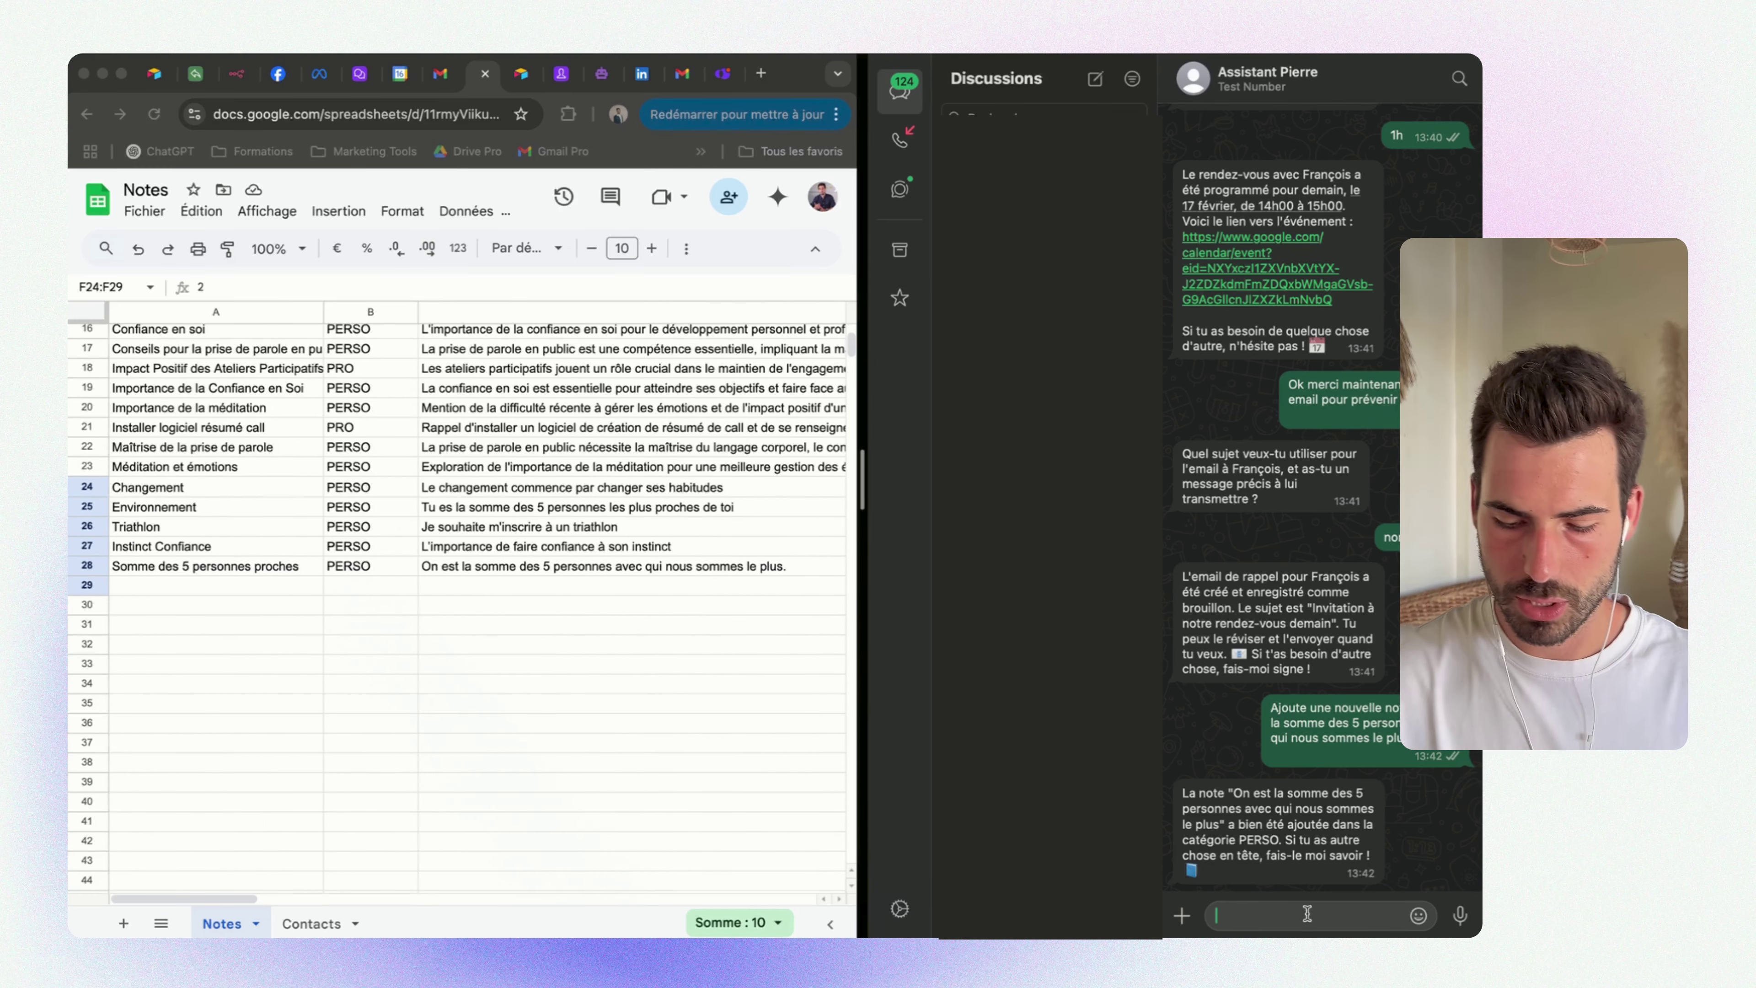
type("ok maintenant ")
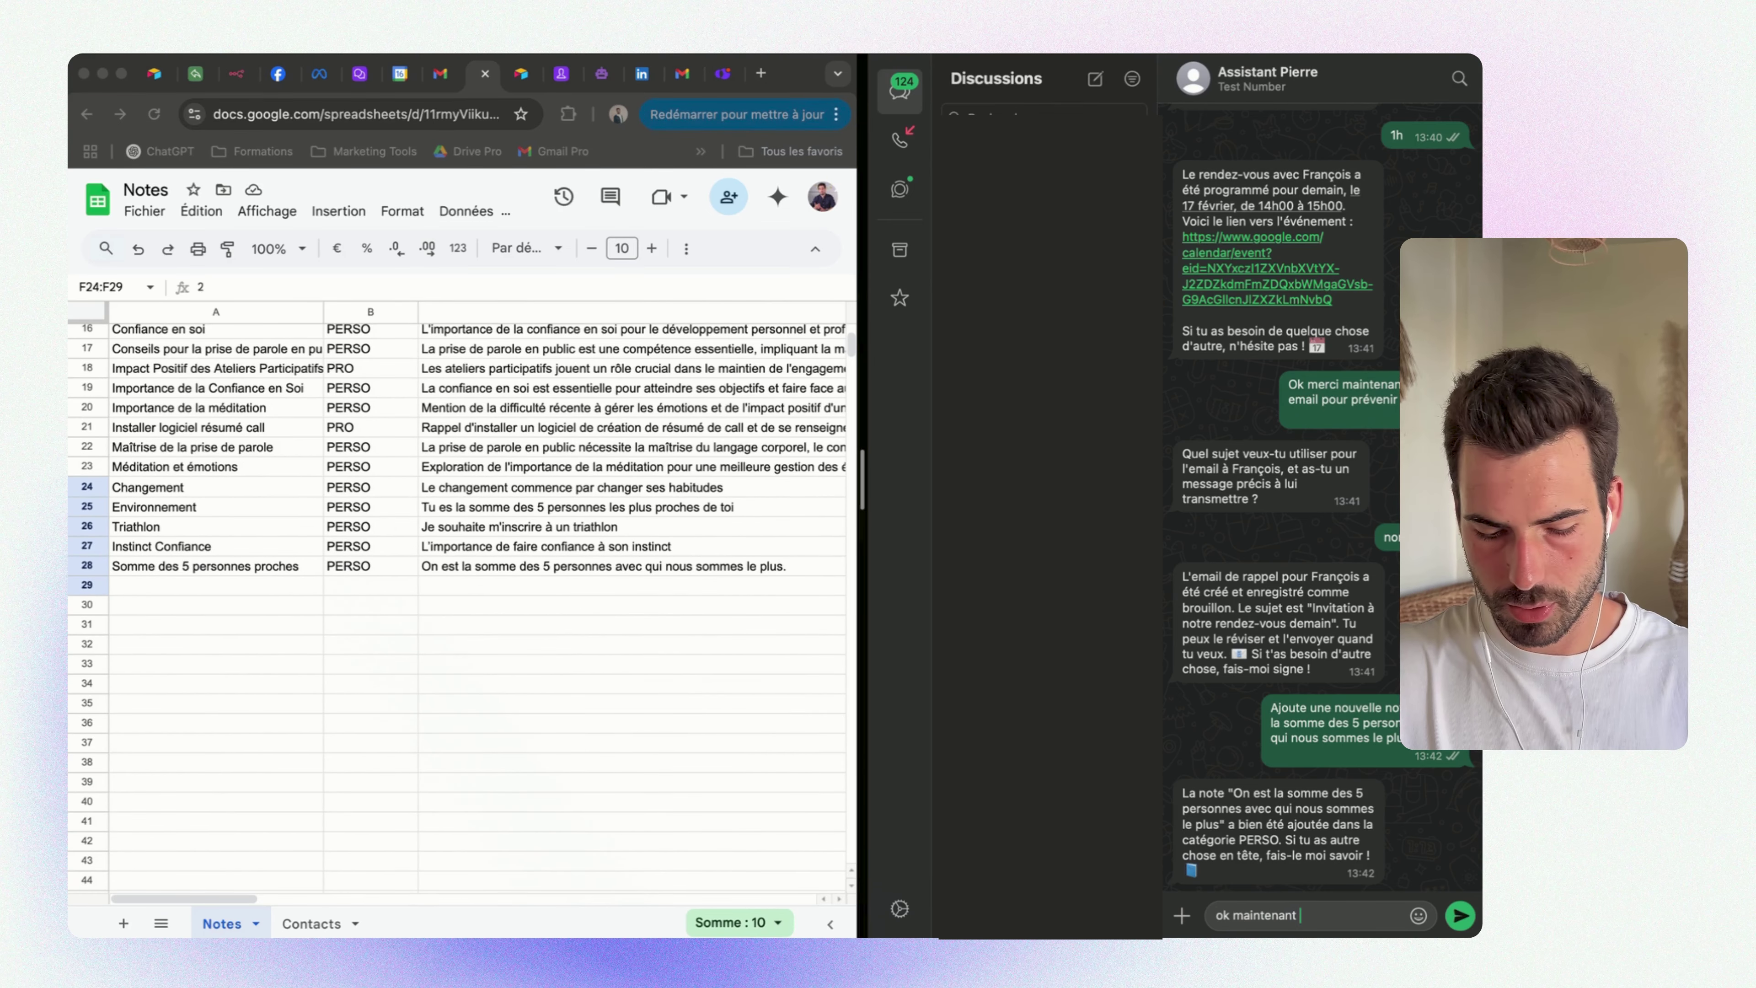
type("récume")
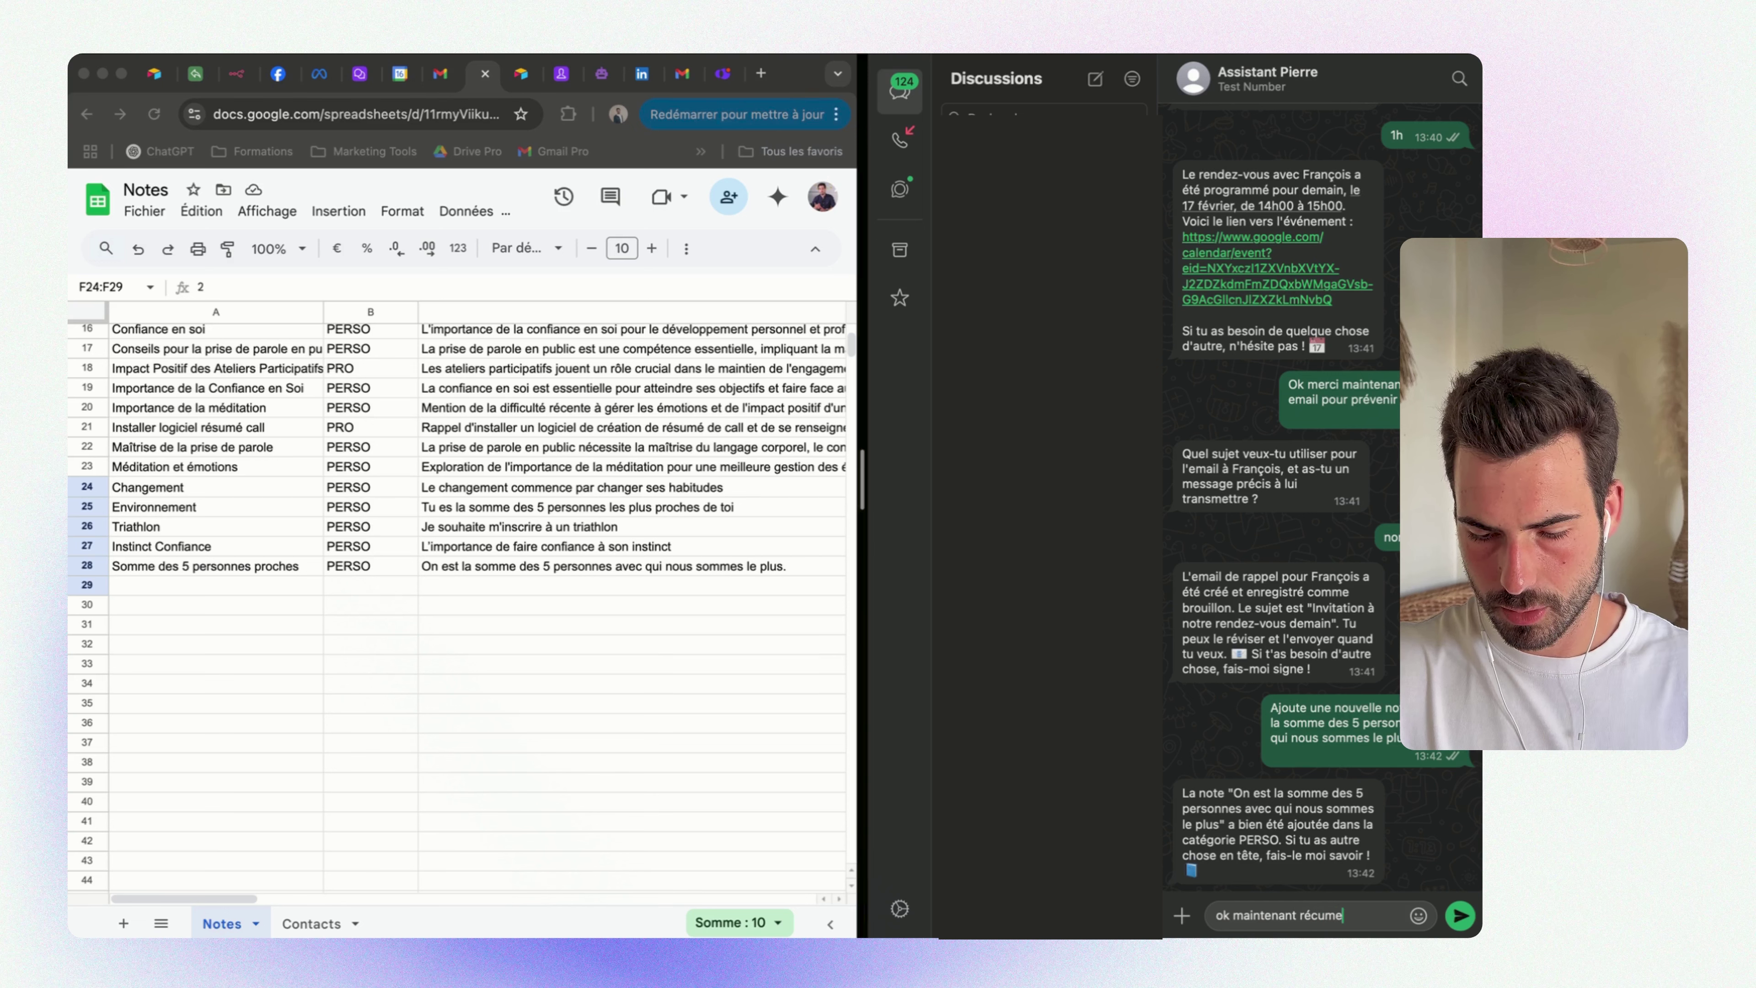
type(" mes notes de")
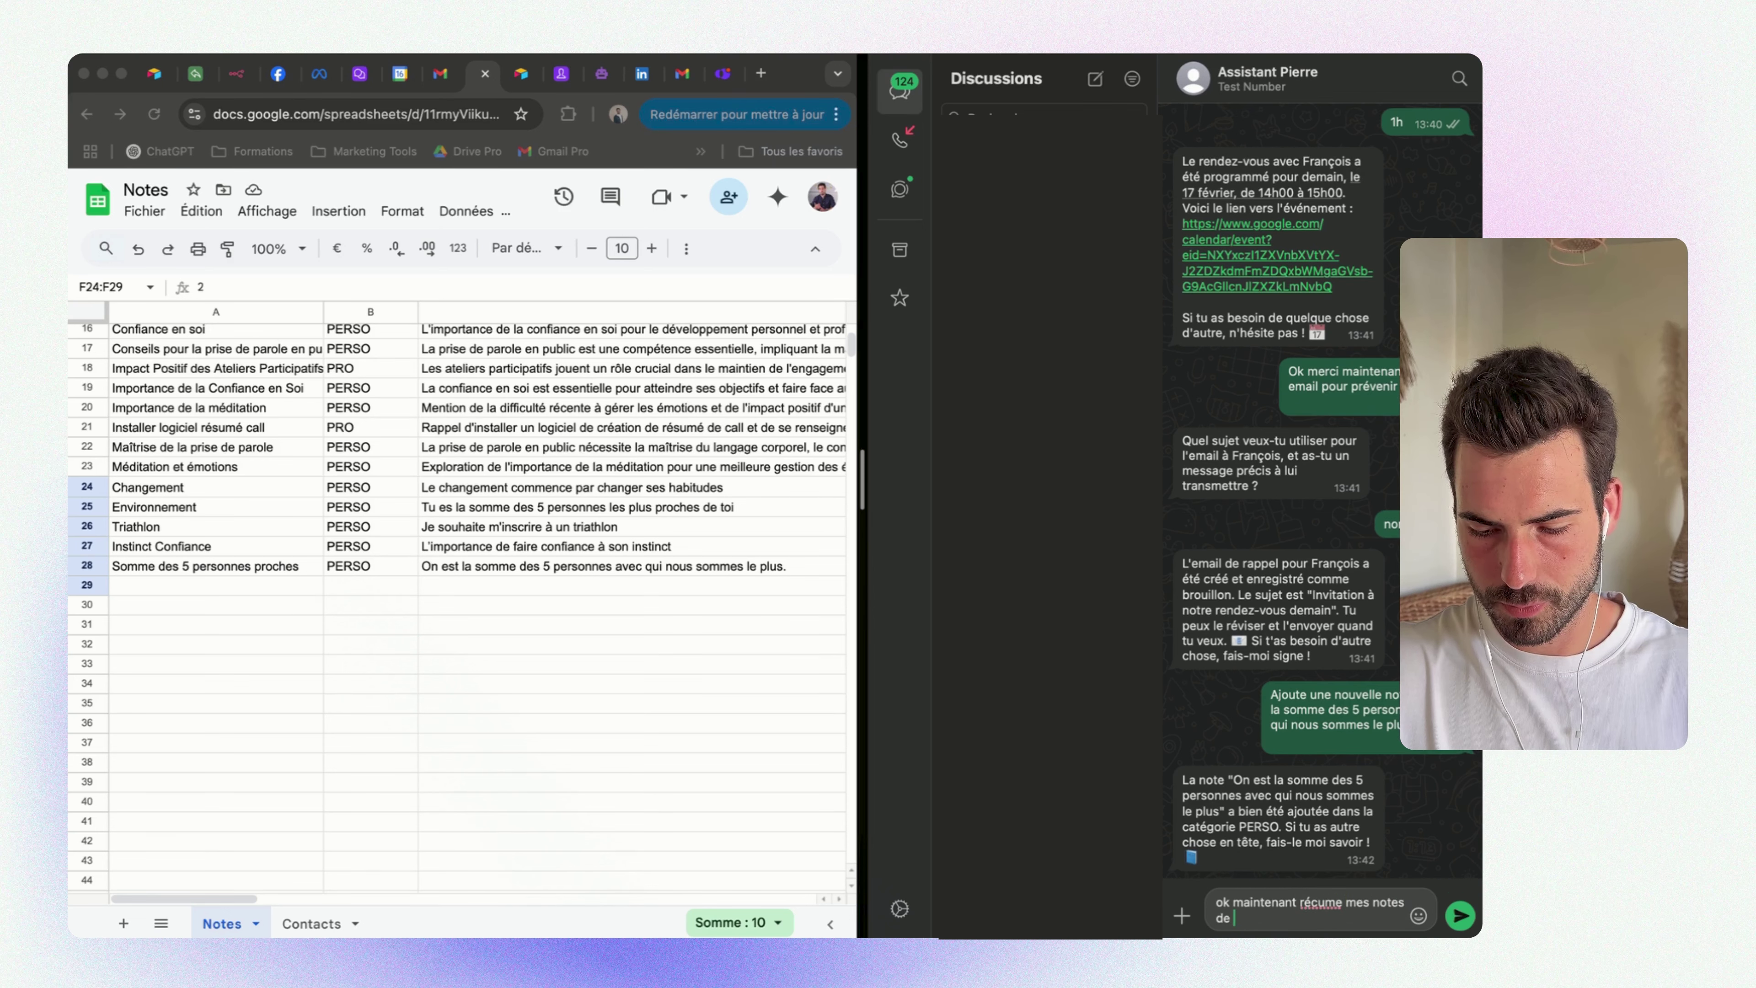
type(" la semaine")
key("Return")
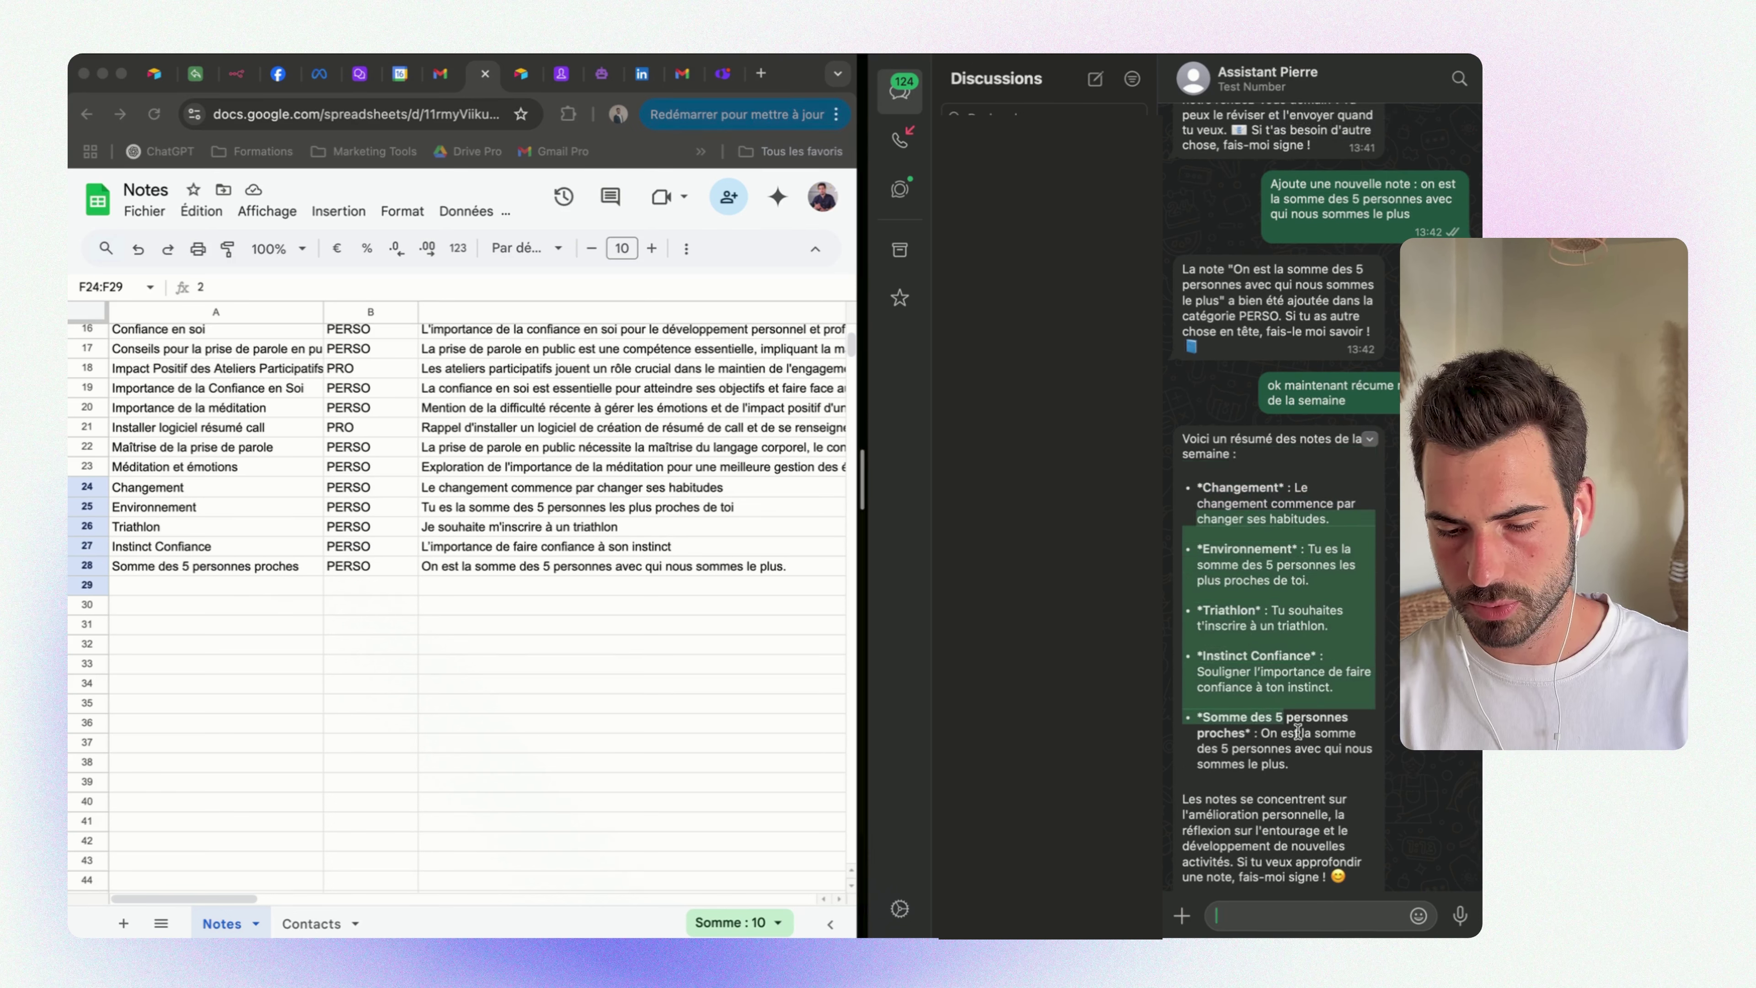
scroll(1298, 732, "down", 1)
left_click_drag(1184, 776, 1396, 858)
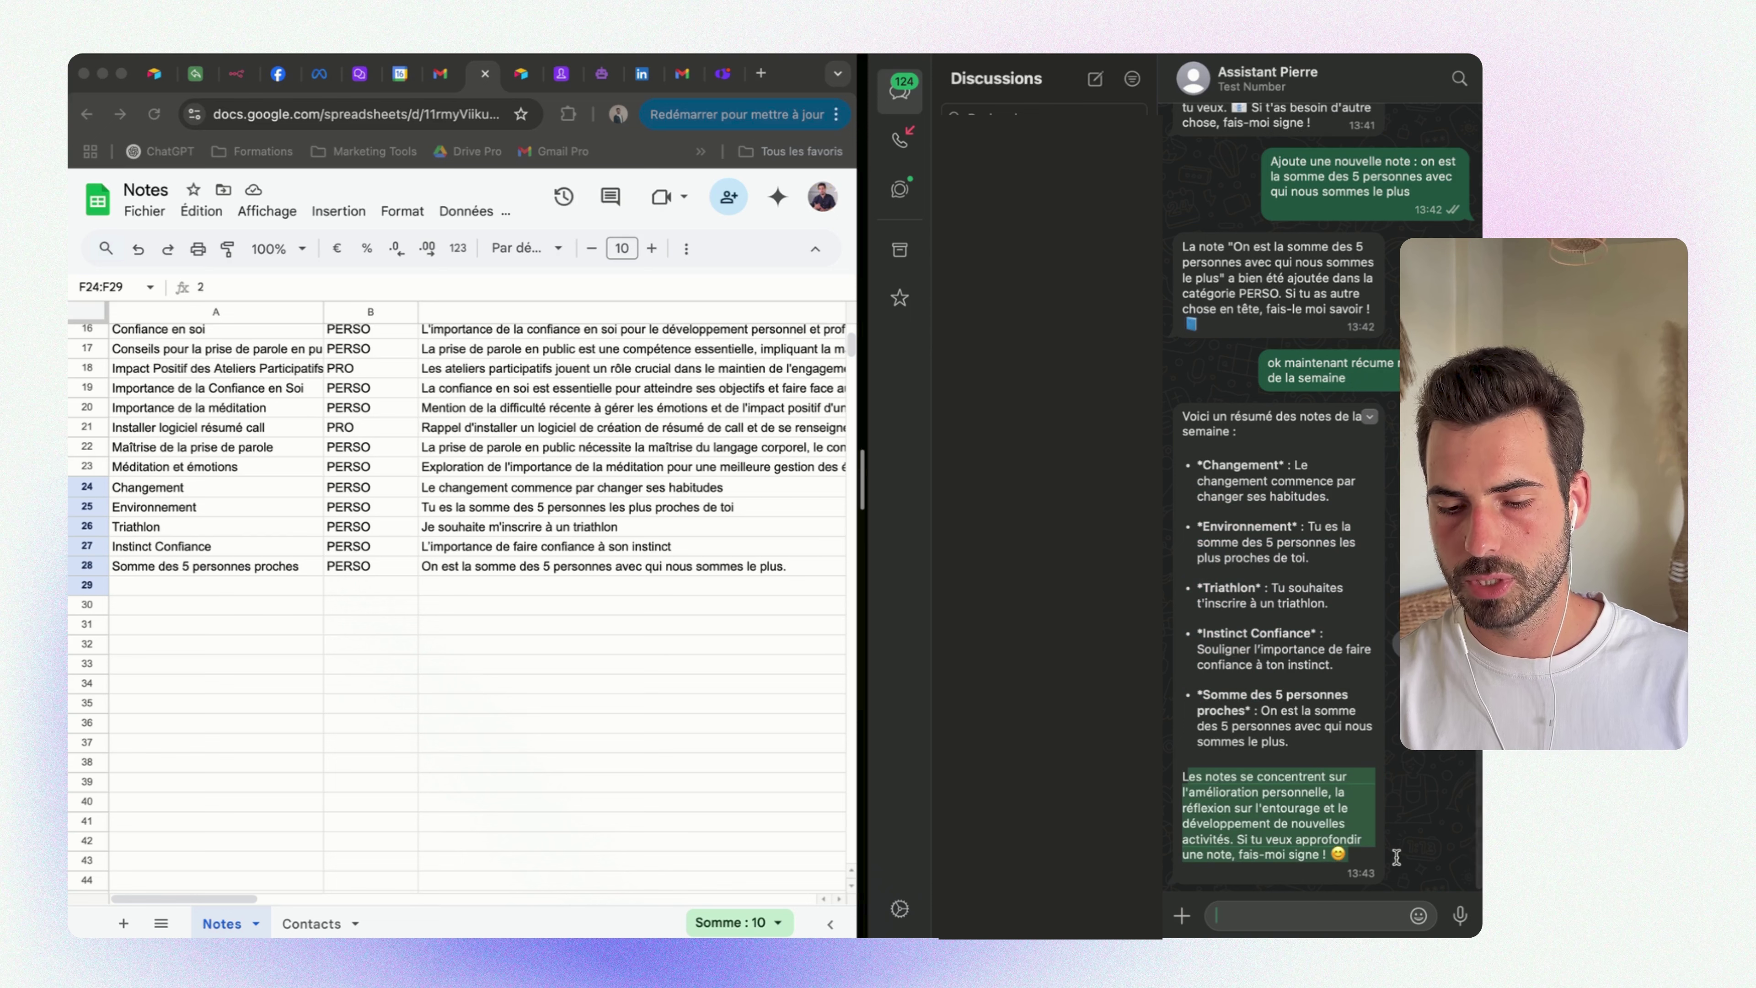
left_click(1224, 789)
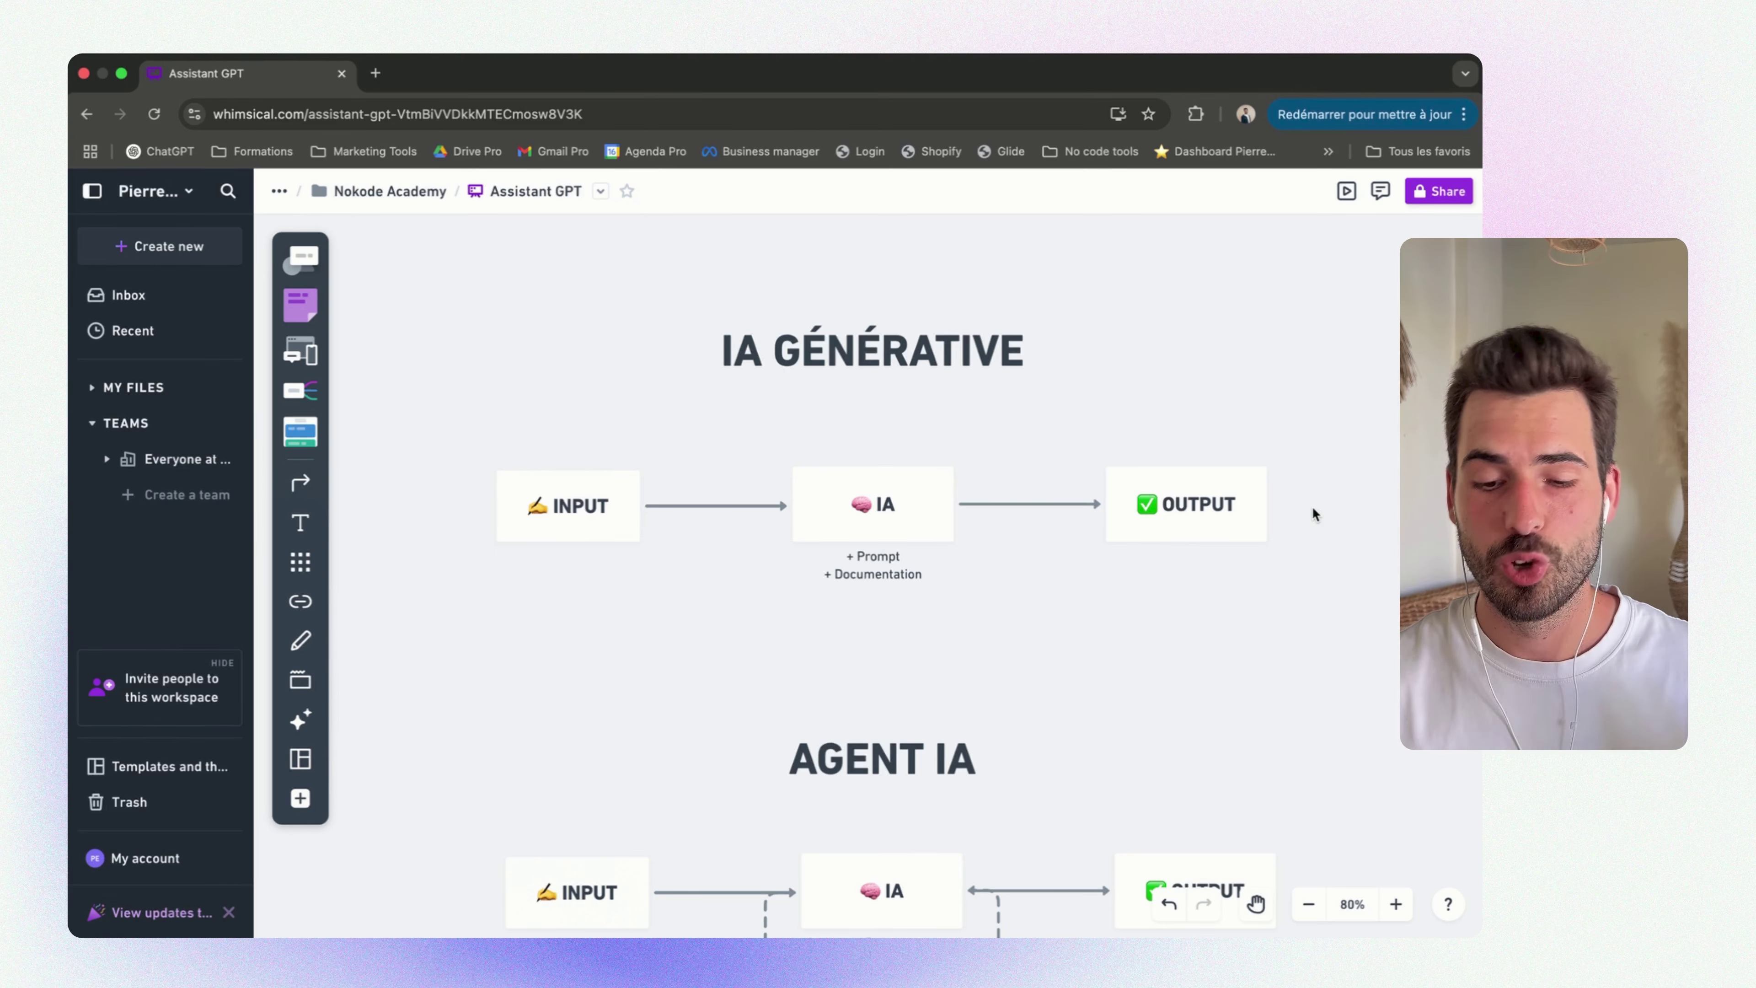
scroll(1312, 507, "right", 2)
scroll(1312, 506, "down", 1)
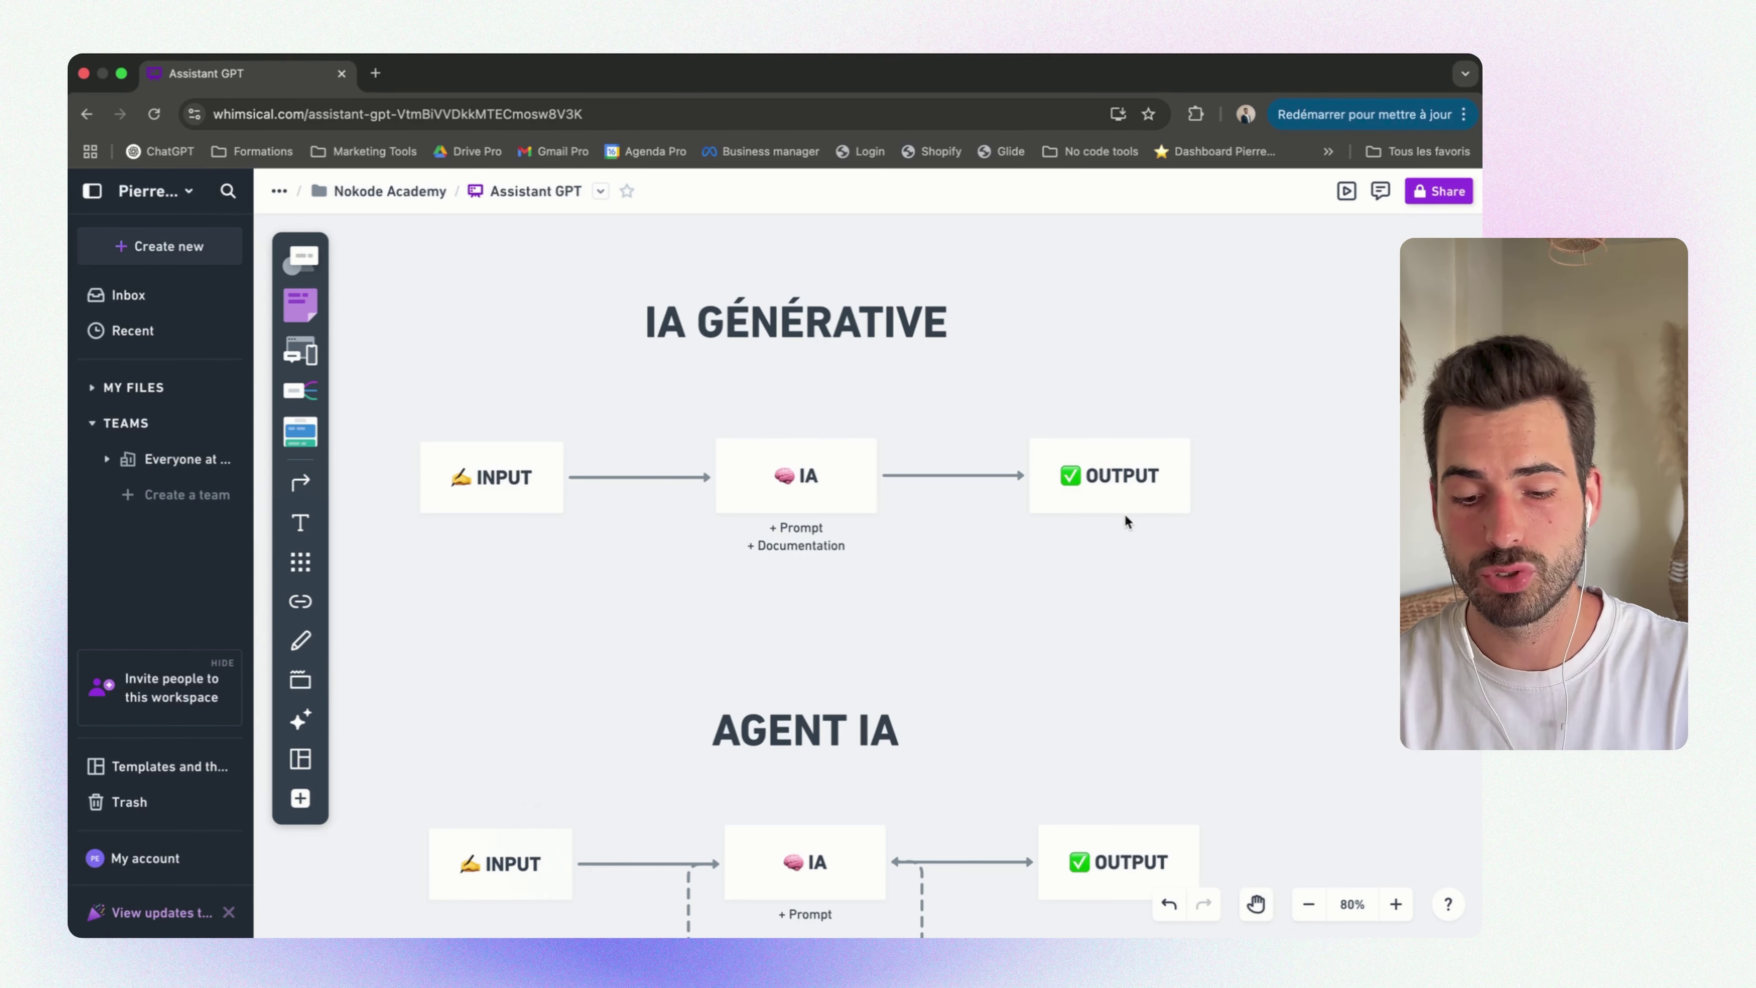
scroll(1126, 515, "down", 2)
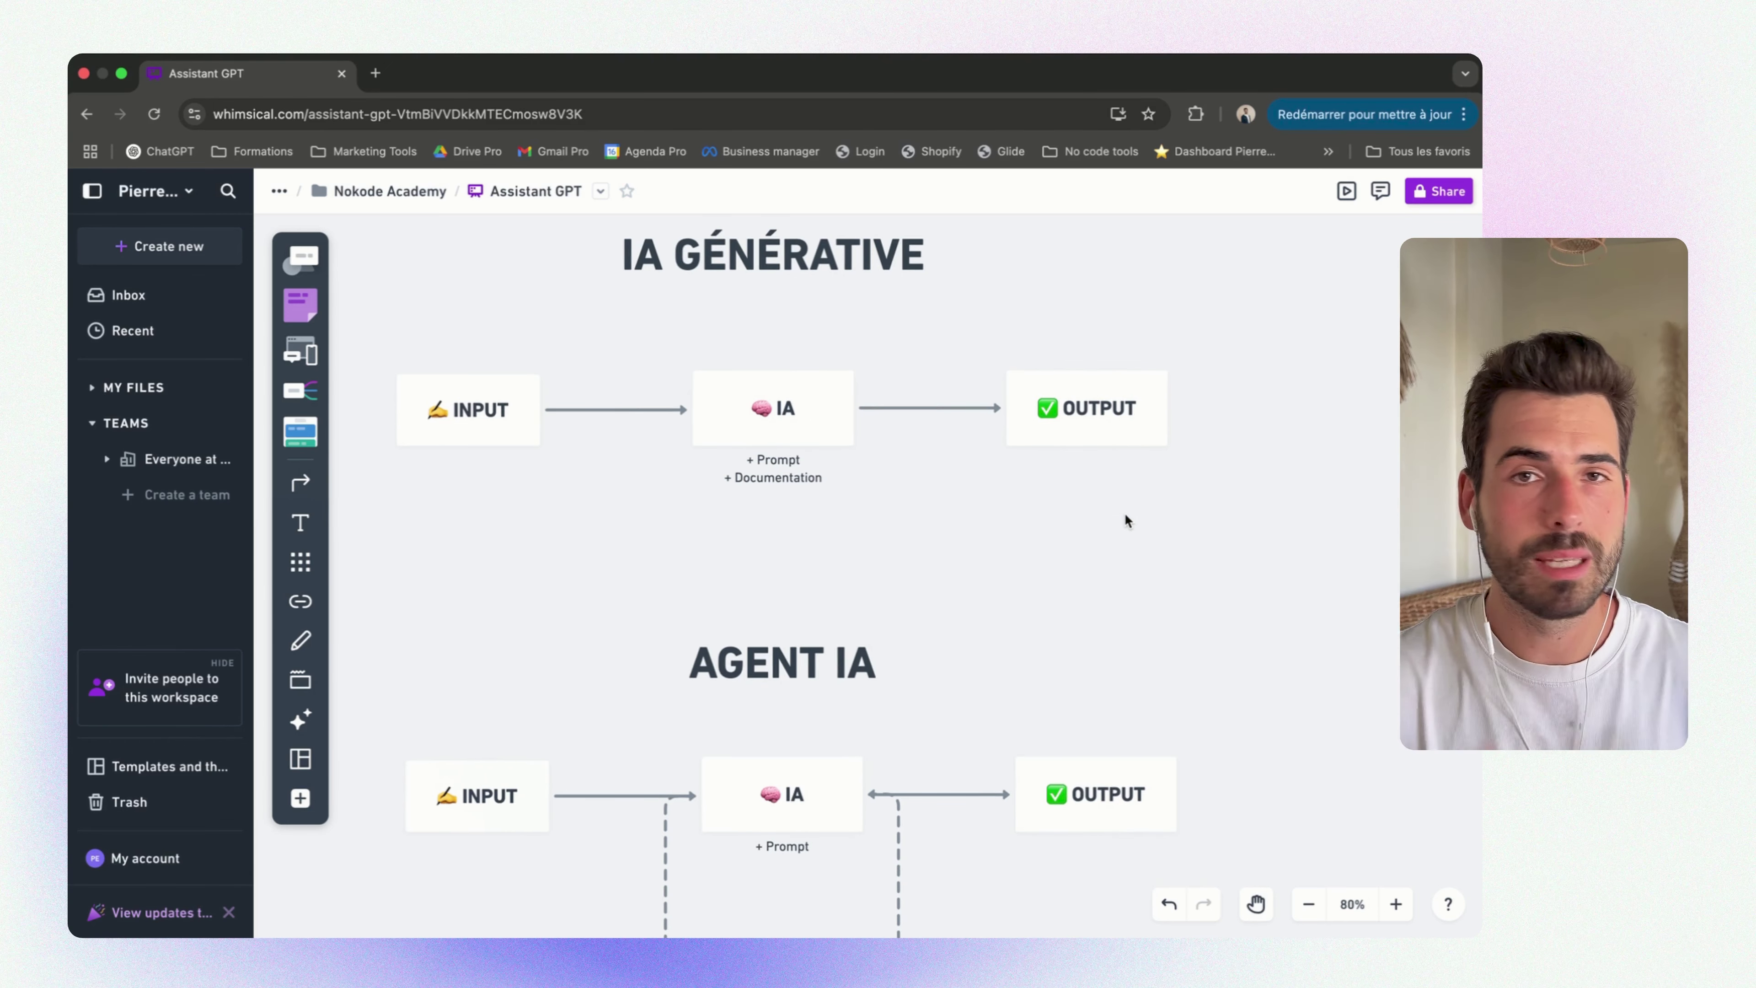
scroll(1126, 514, "down", 10)
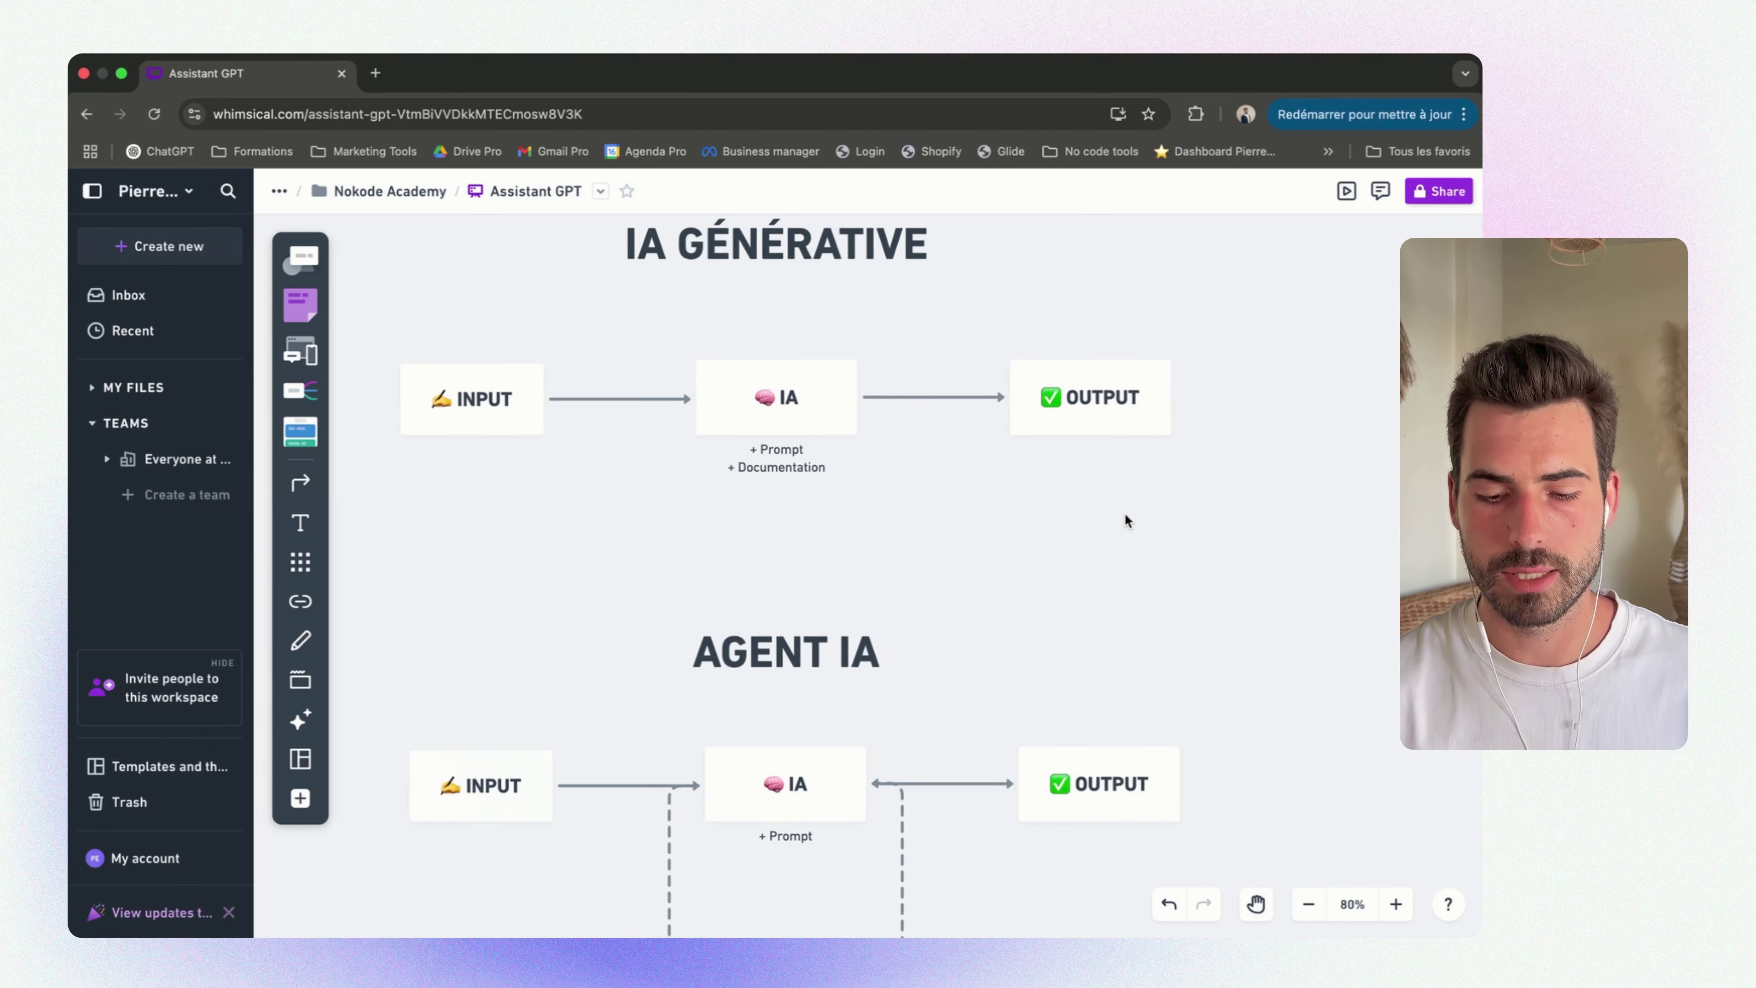
scroll(1126, 516, "right", 2)
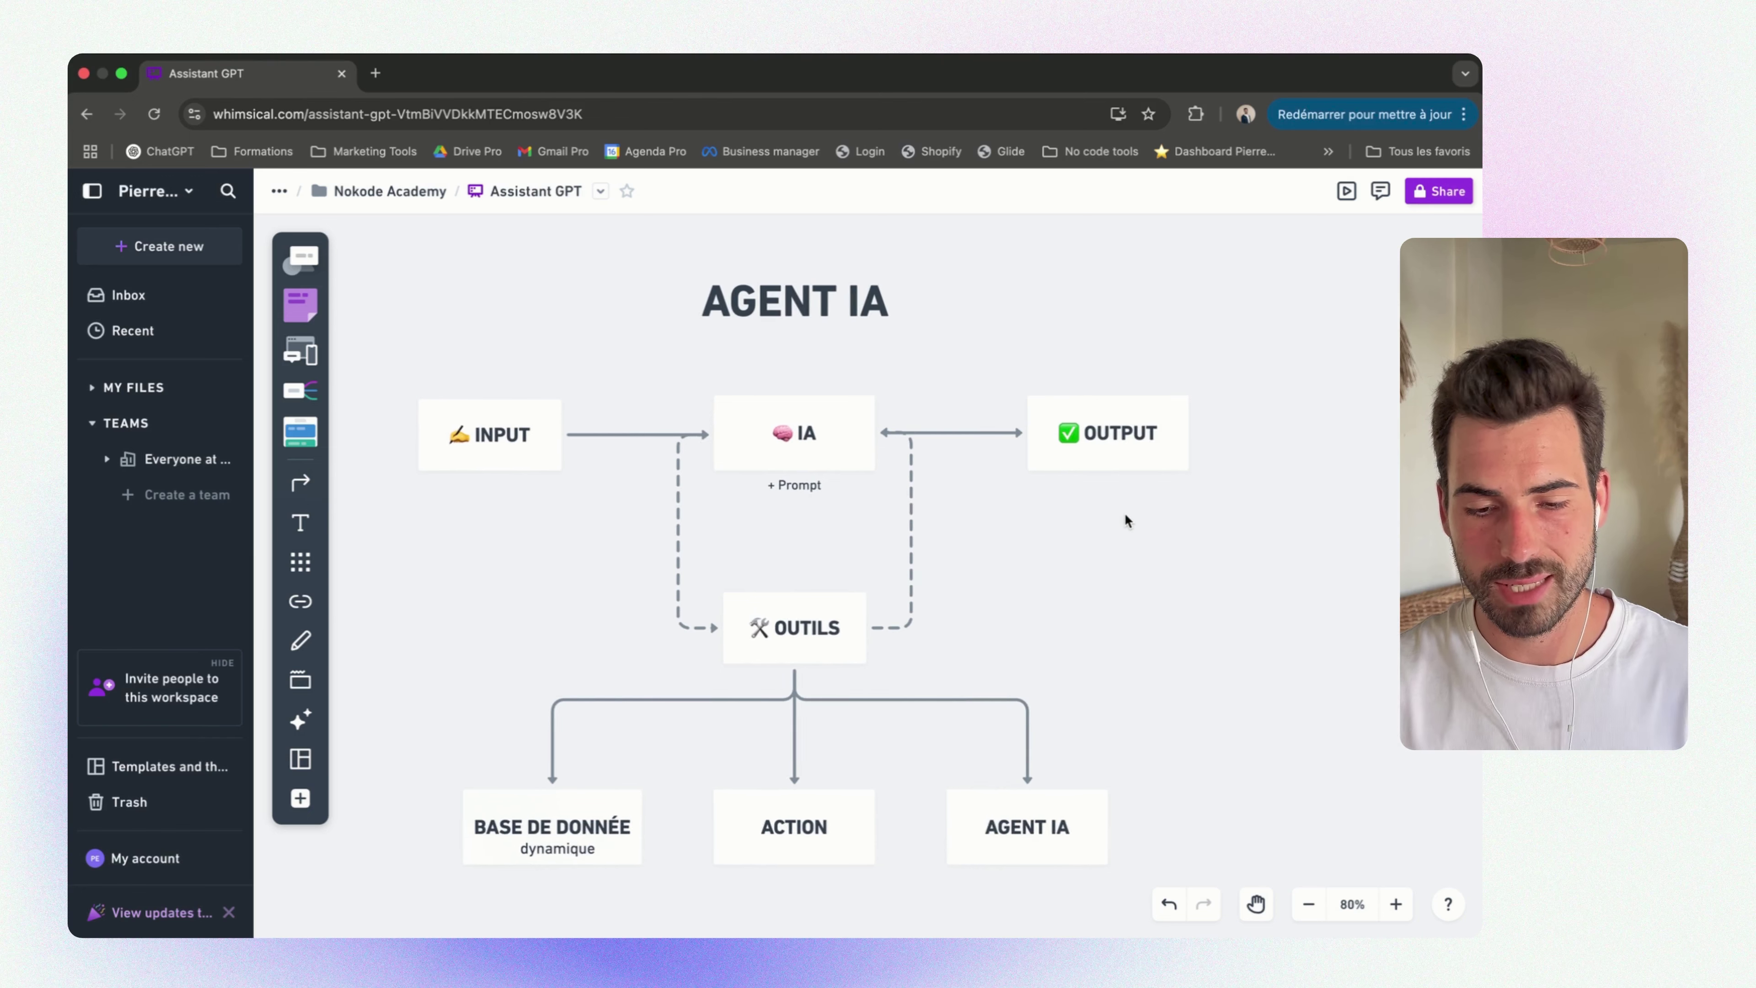
left_click_drag(425, 364, 1178, 448)
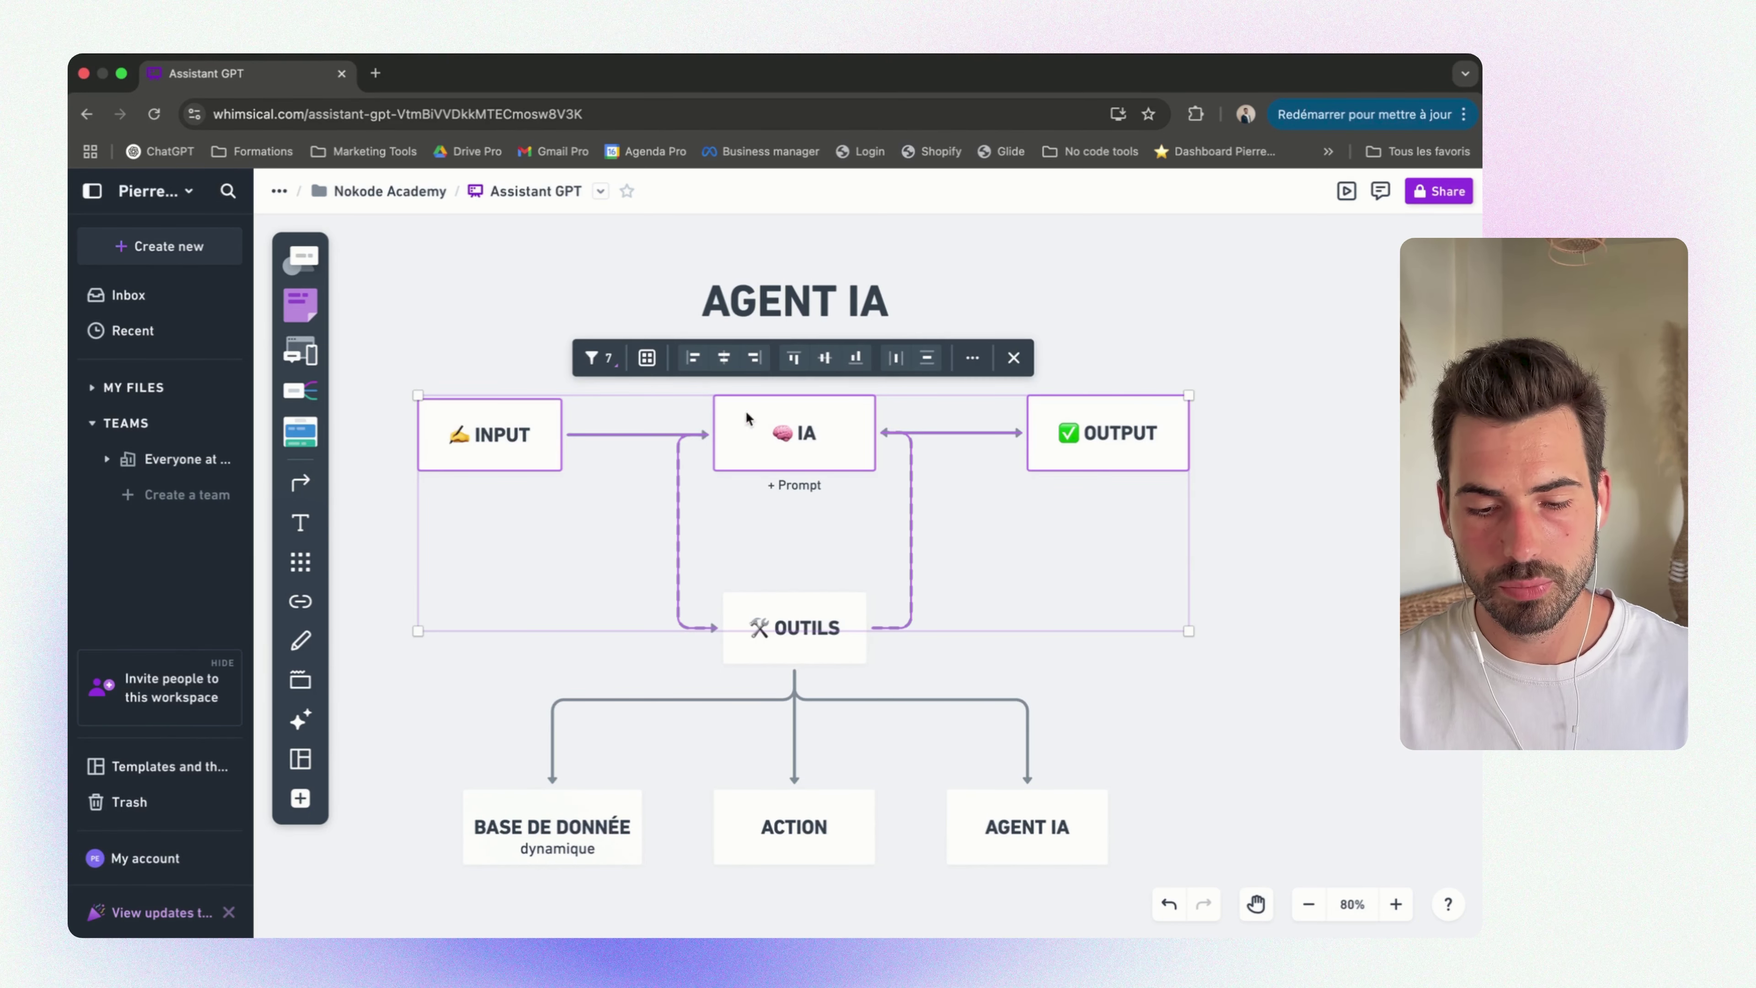
left_click(1269, 411)
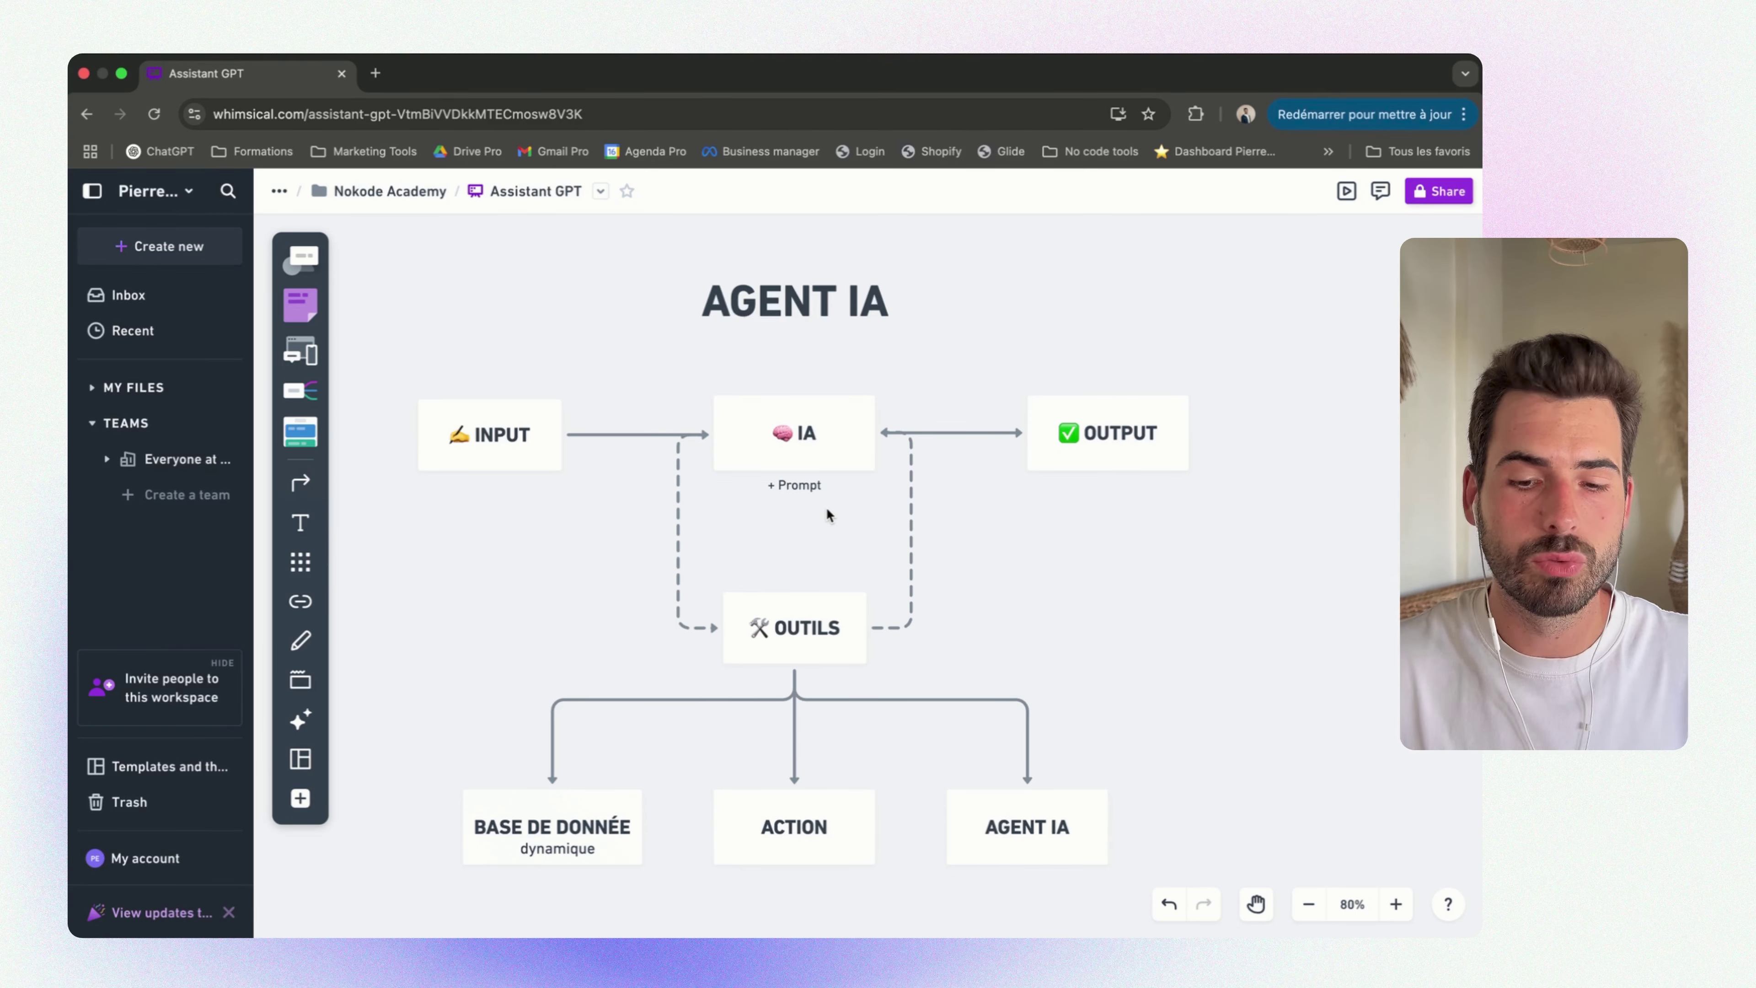
scroll(826, 511, "down", 4)
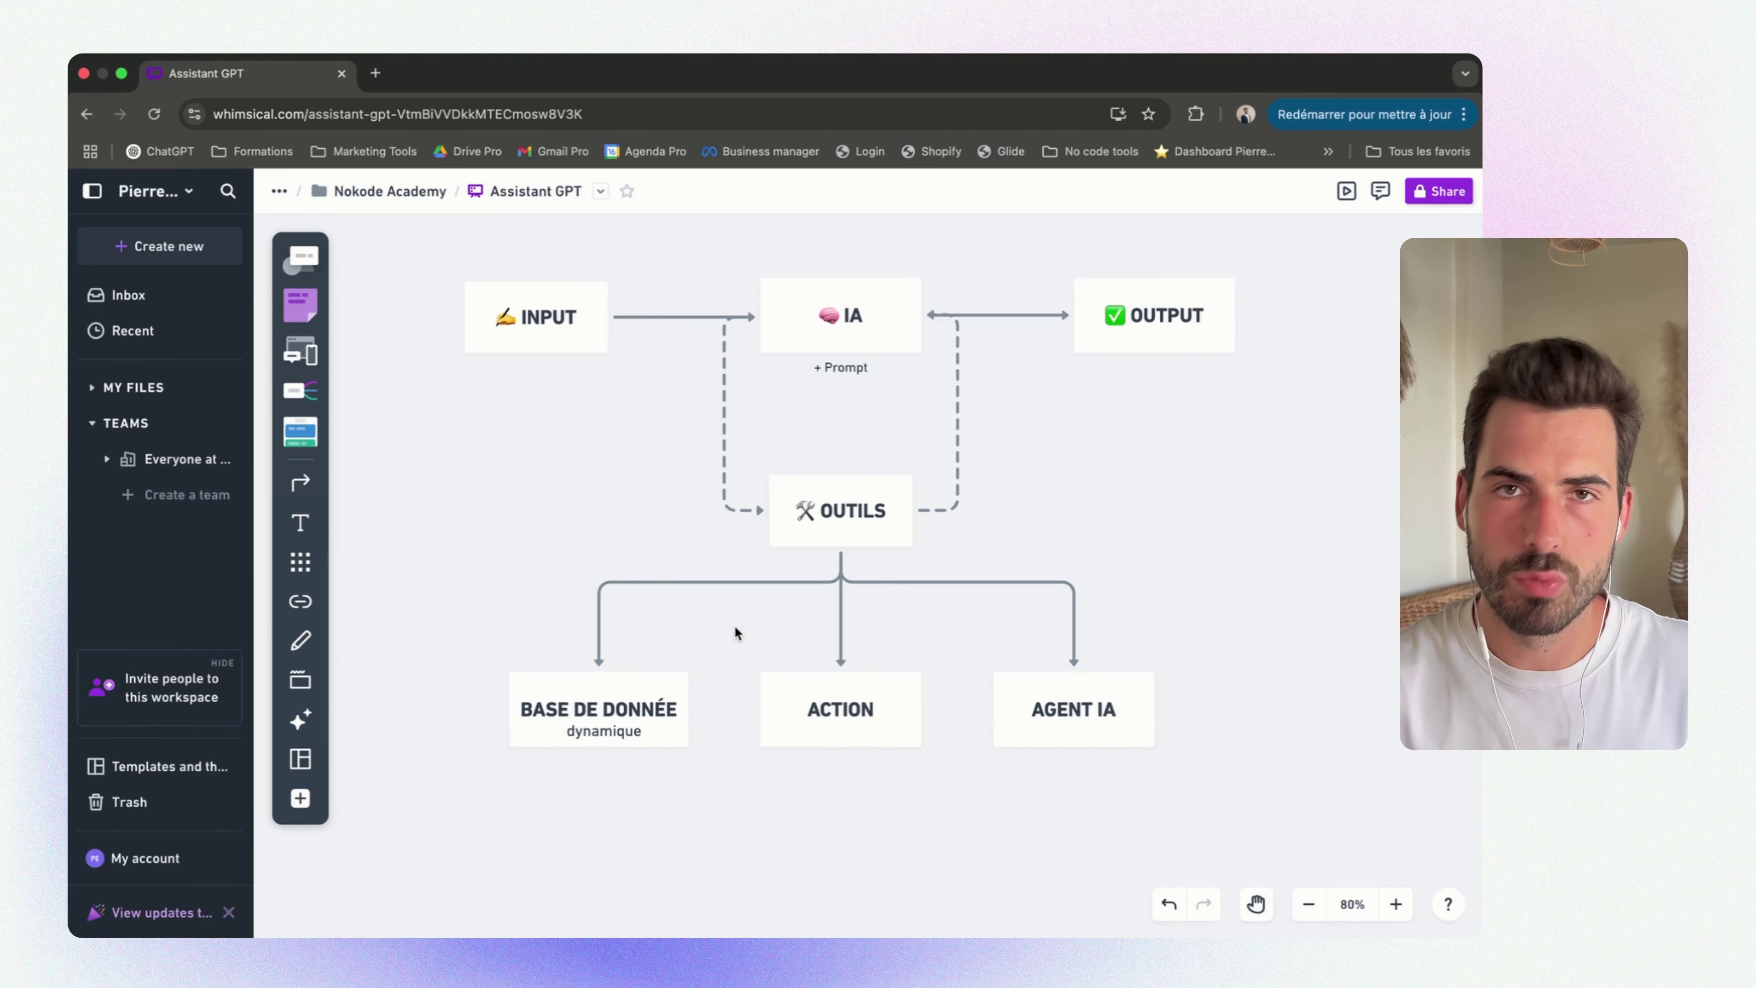
scroll(734, 625, "down", 1)
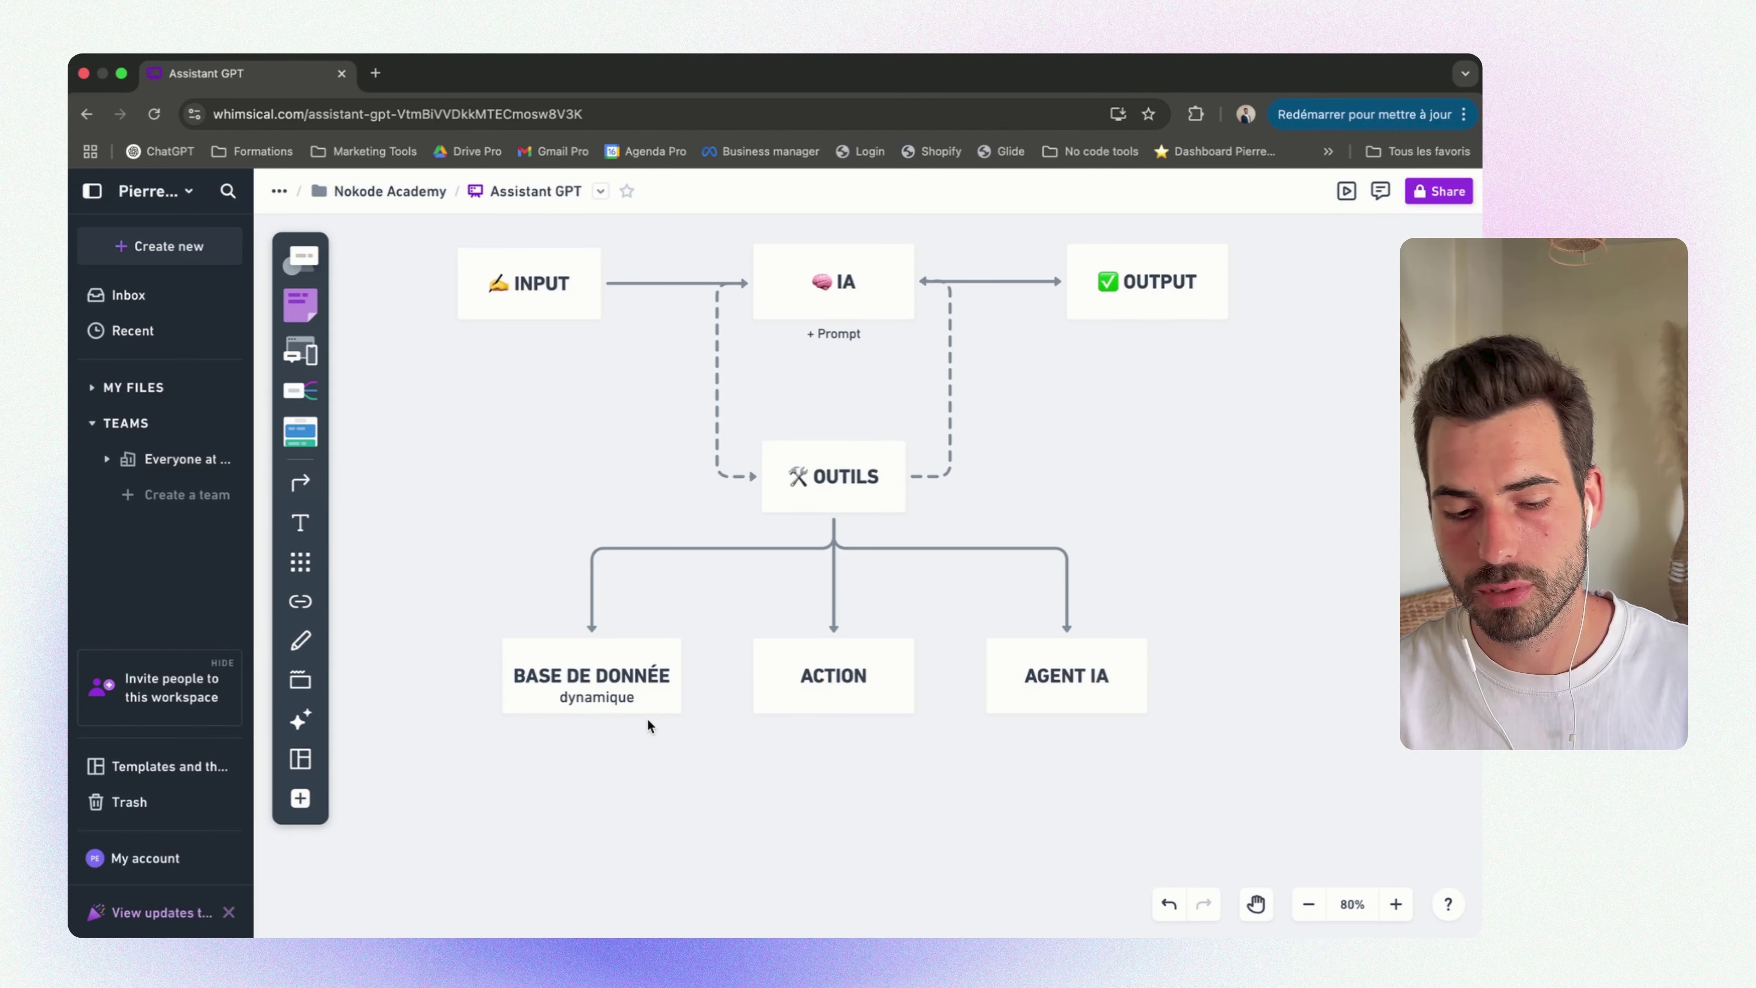
scroll(648, 725, "up", 10)
scroll(729, 461, "down", 12)
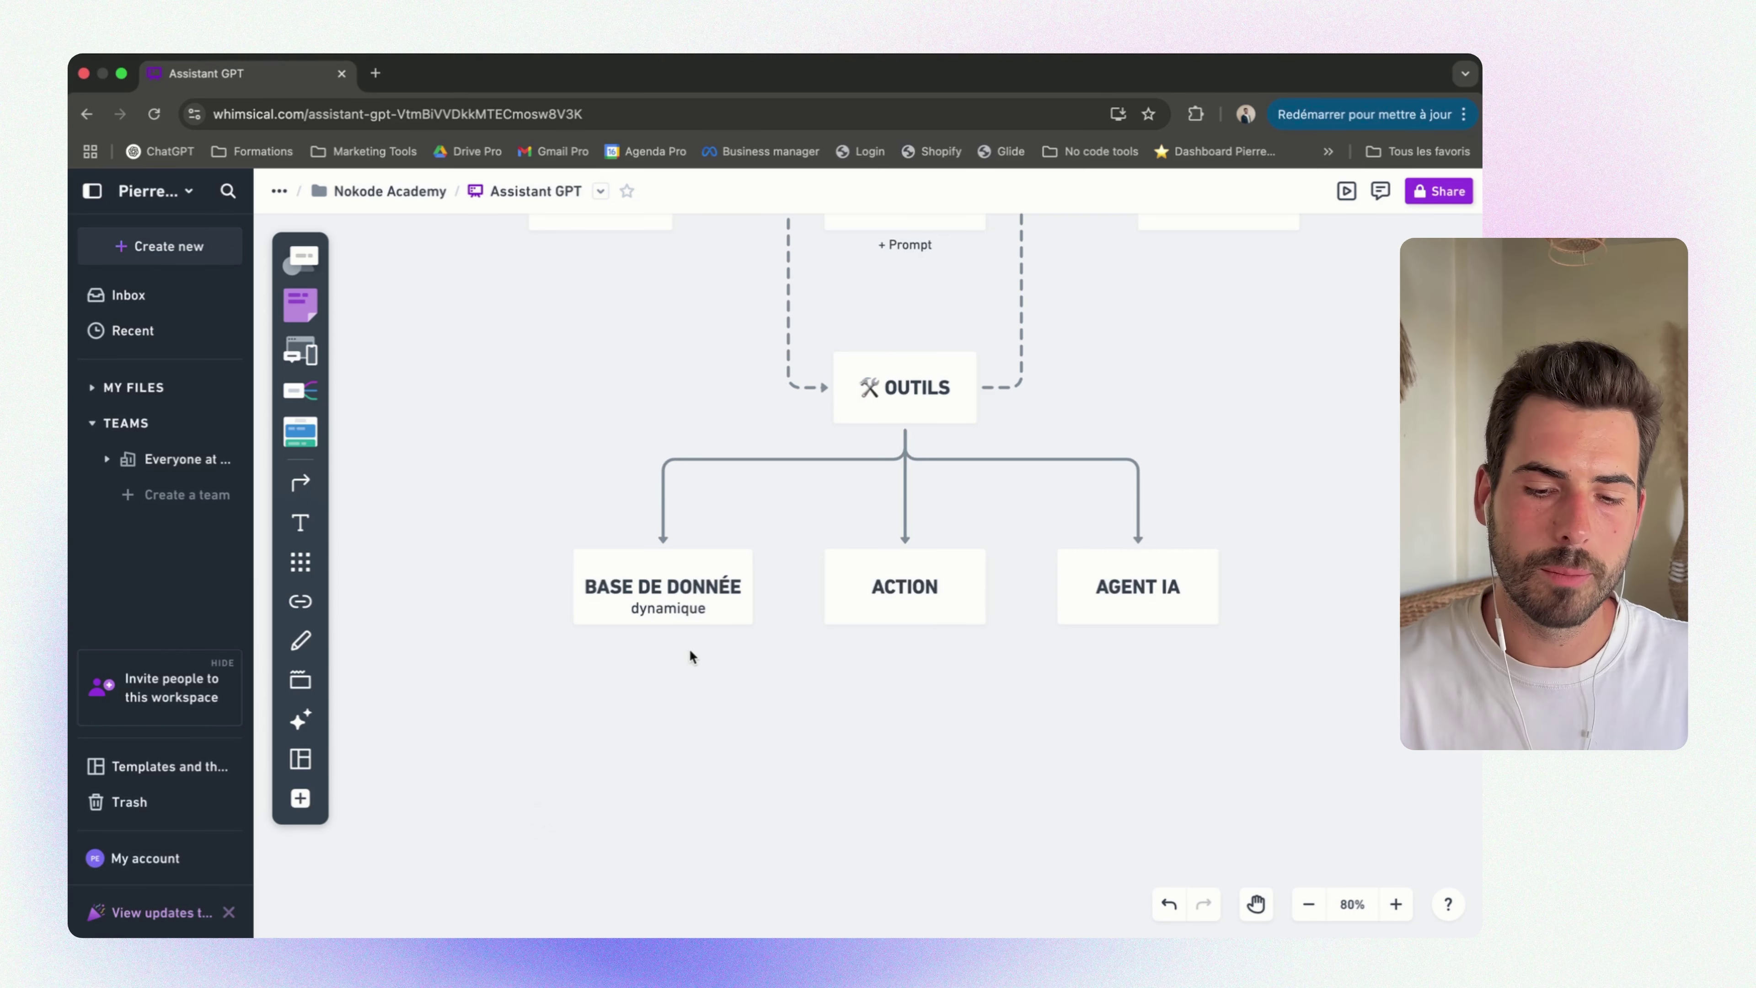
Marquee-select the BASE DE DONNÉE, ACTION and AGENT IA boxes, then deselect them
scroll(738, 580, "up", 10)
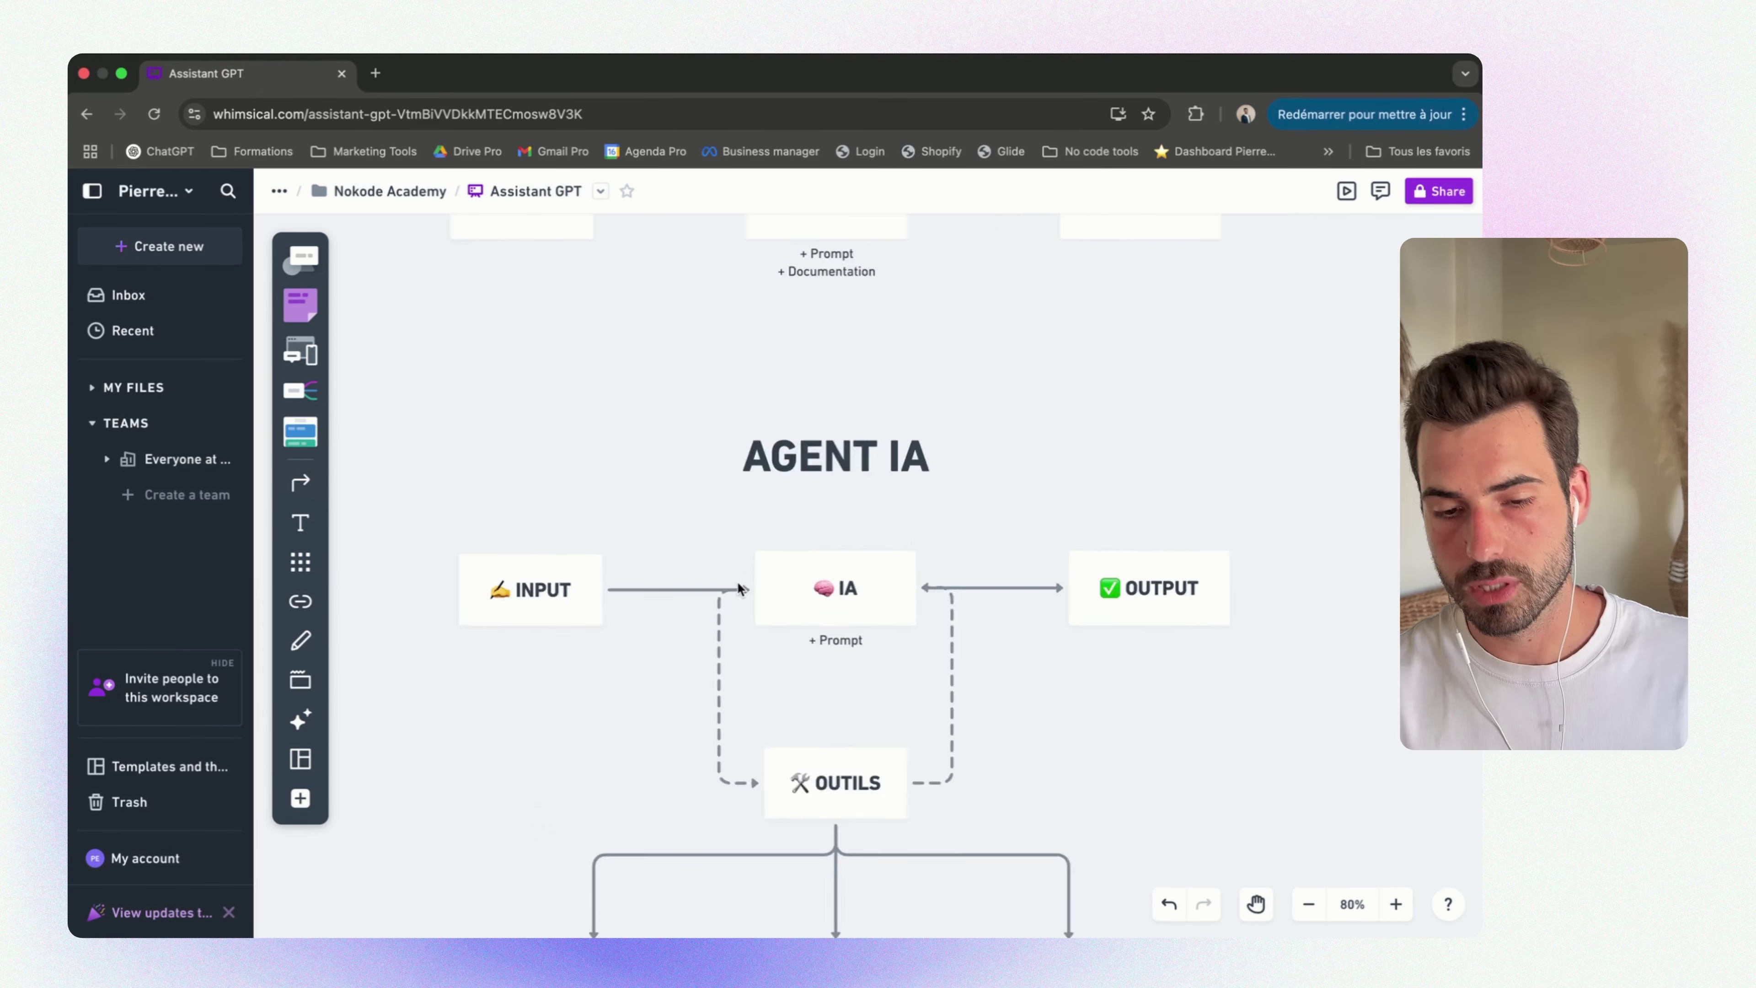
scroll(738, 585, "right", 1)
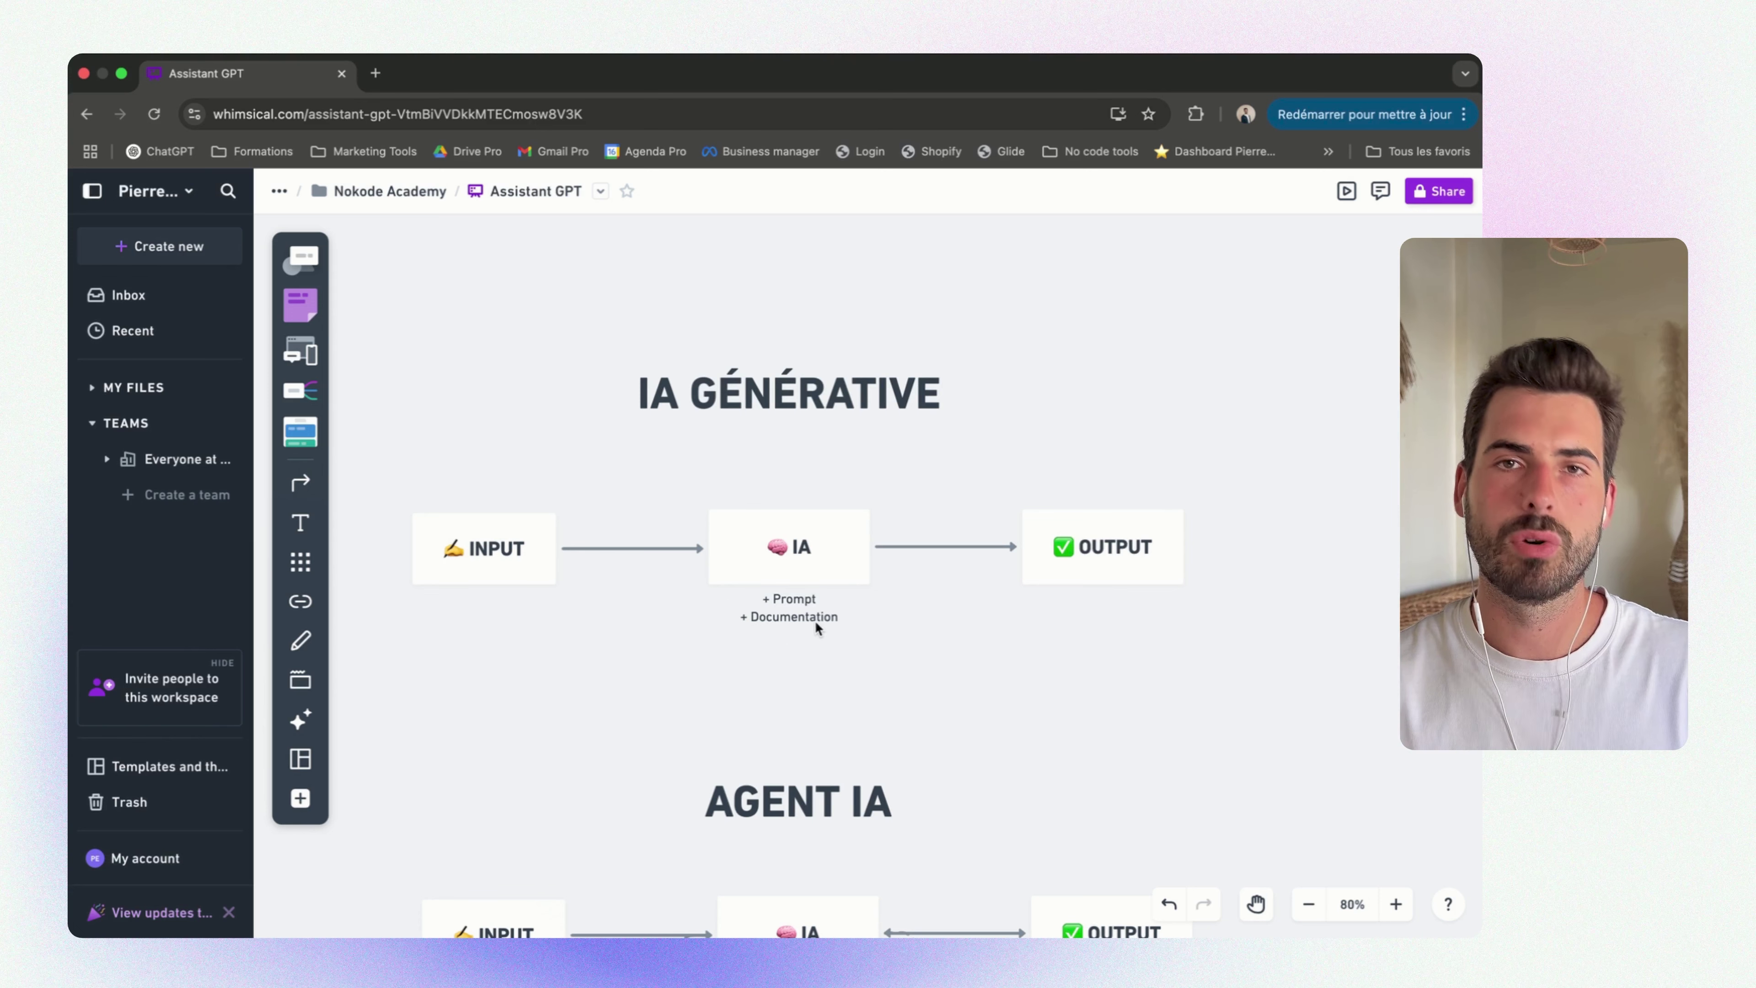
scroll(815, 621, "down", 10)
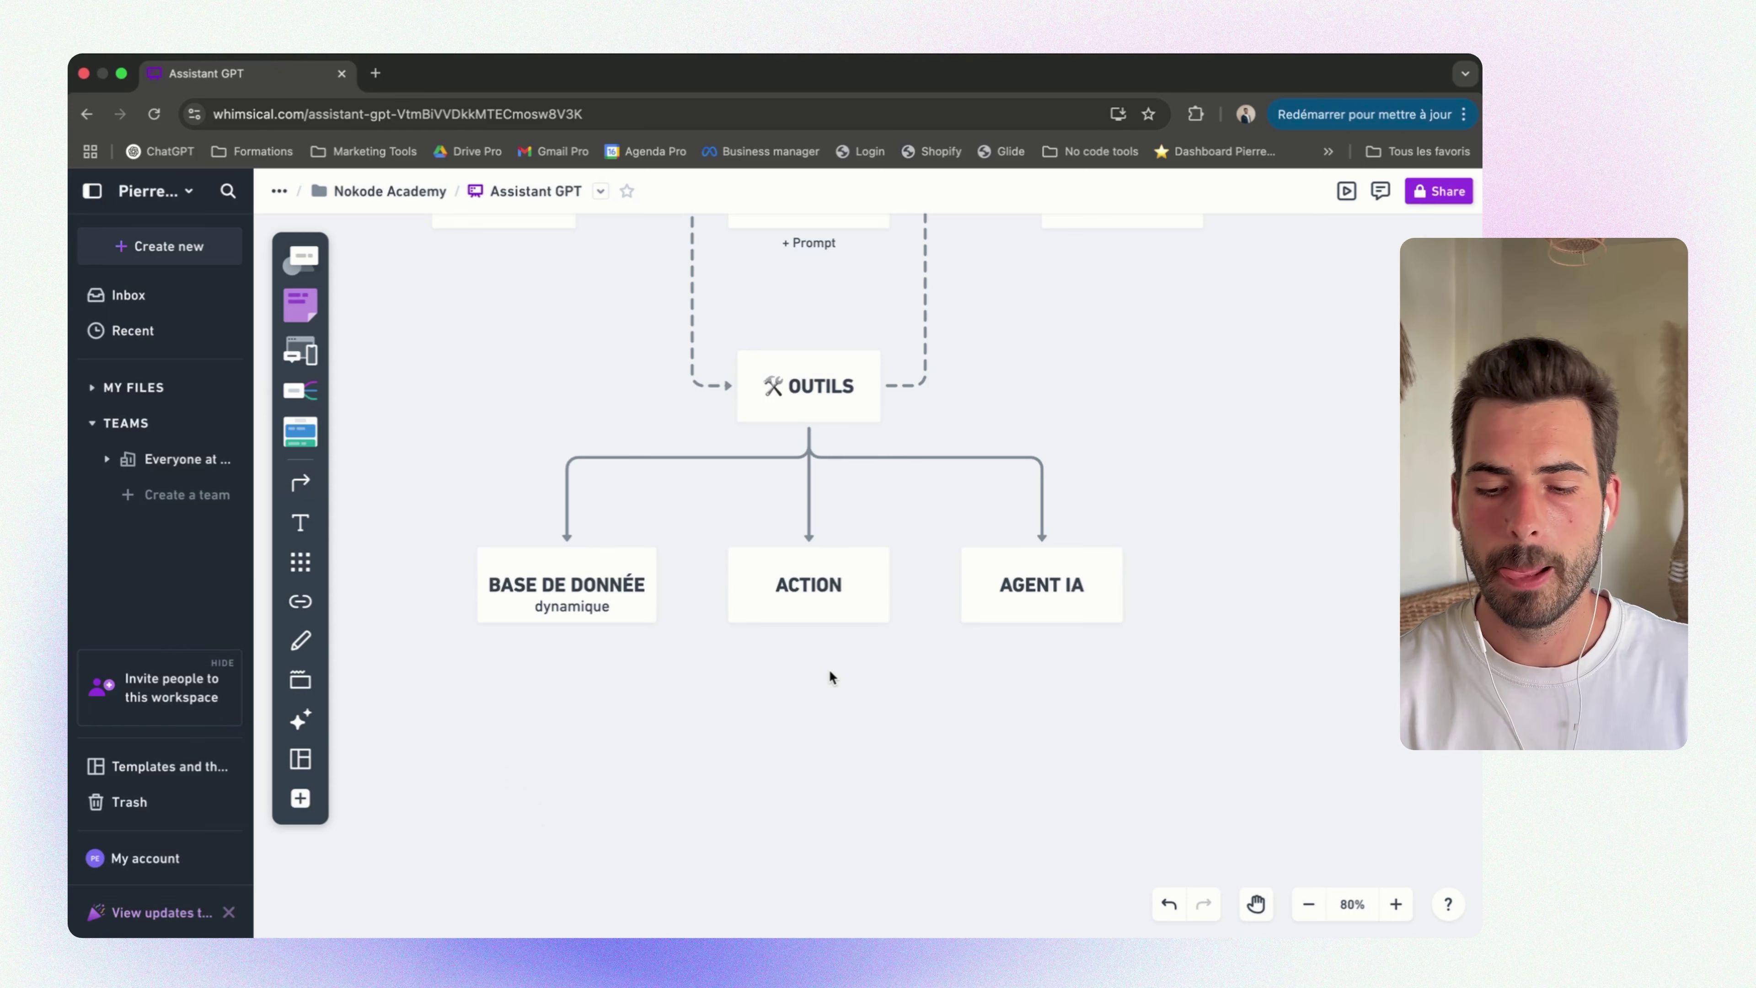
scroll(1154, 591, "right", 3)
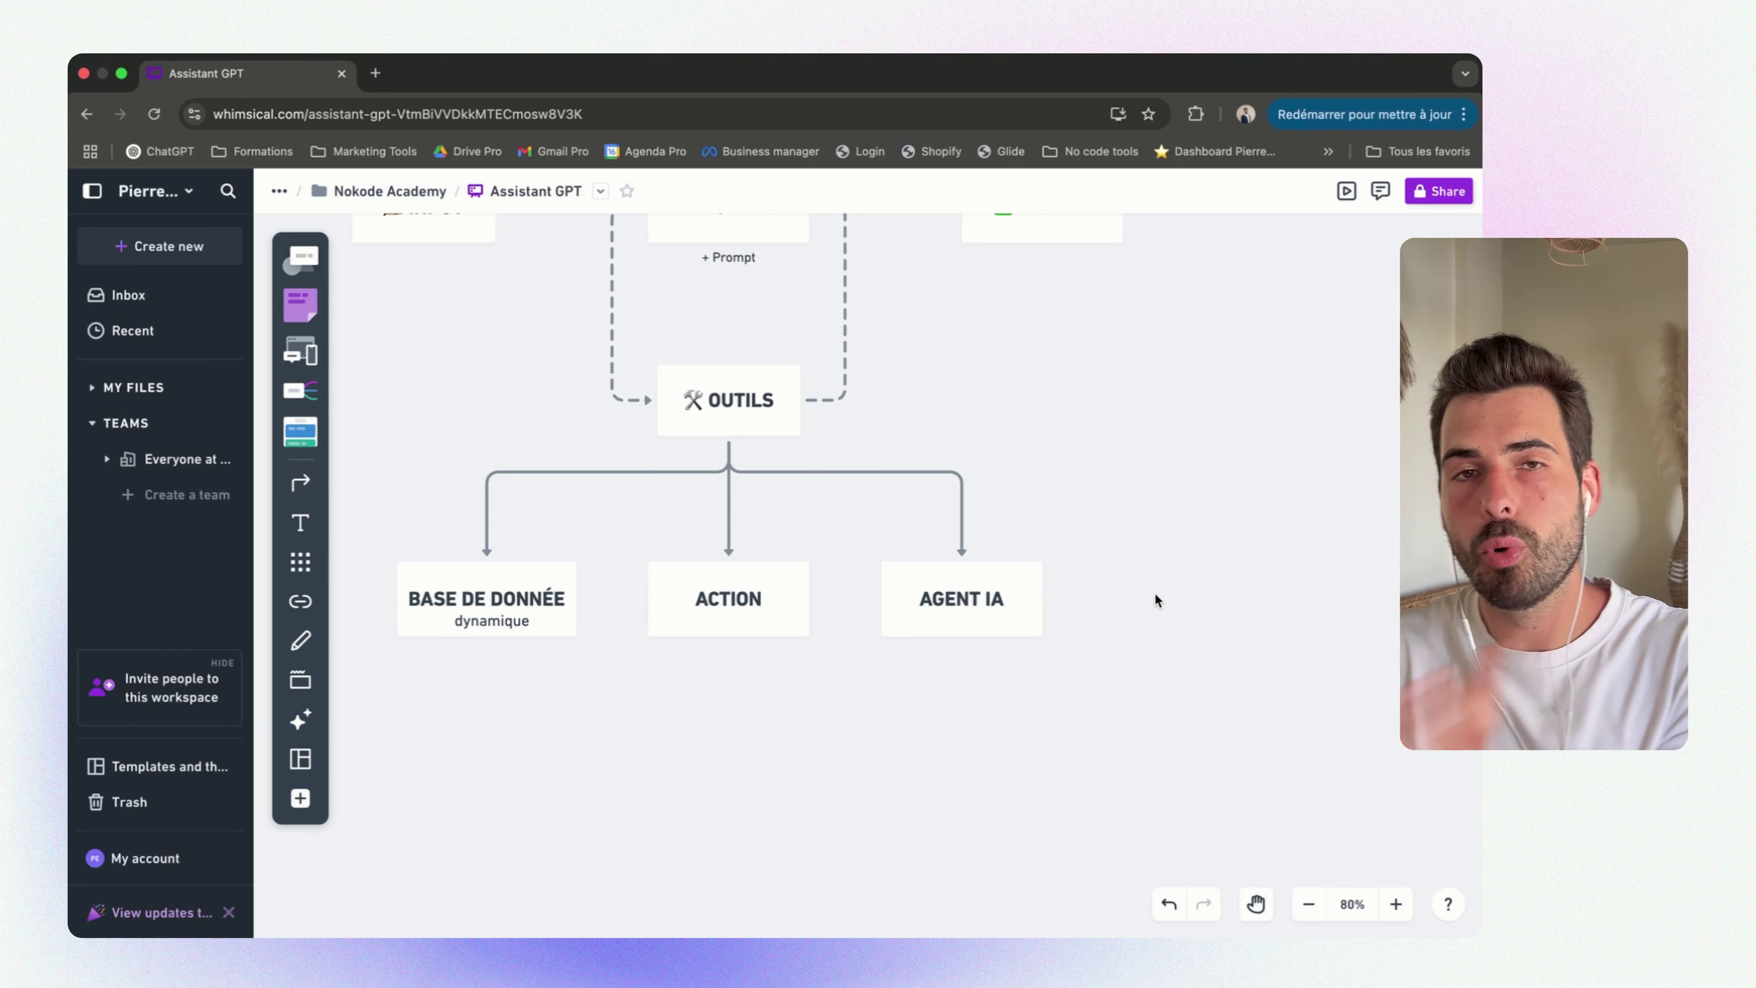
scroll(1155, 594, "left", 3)
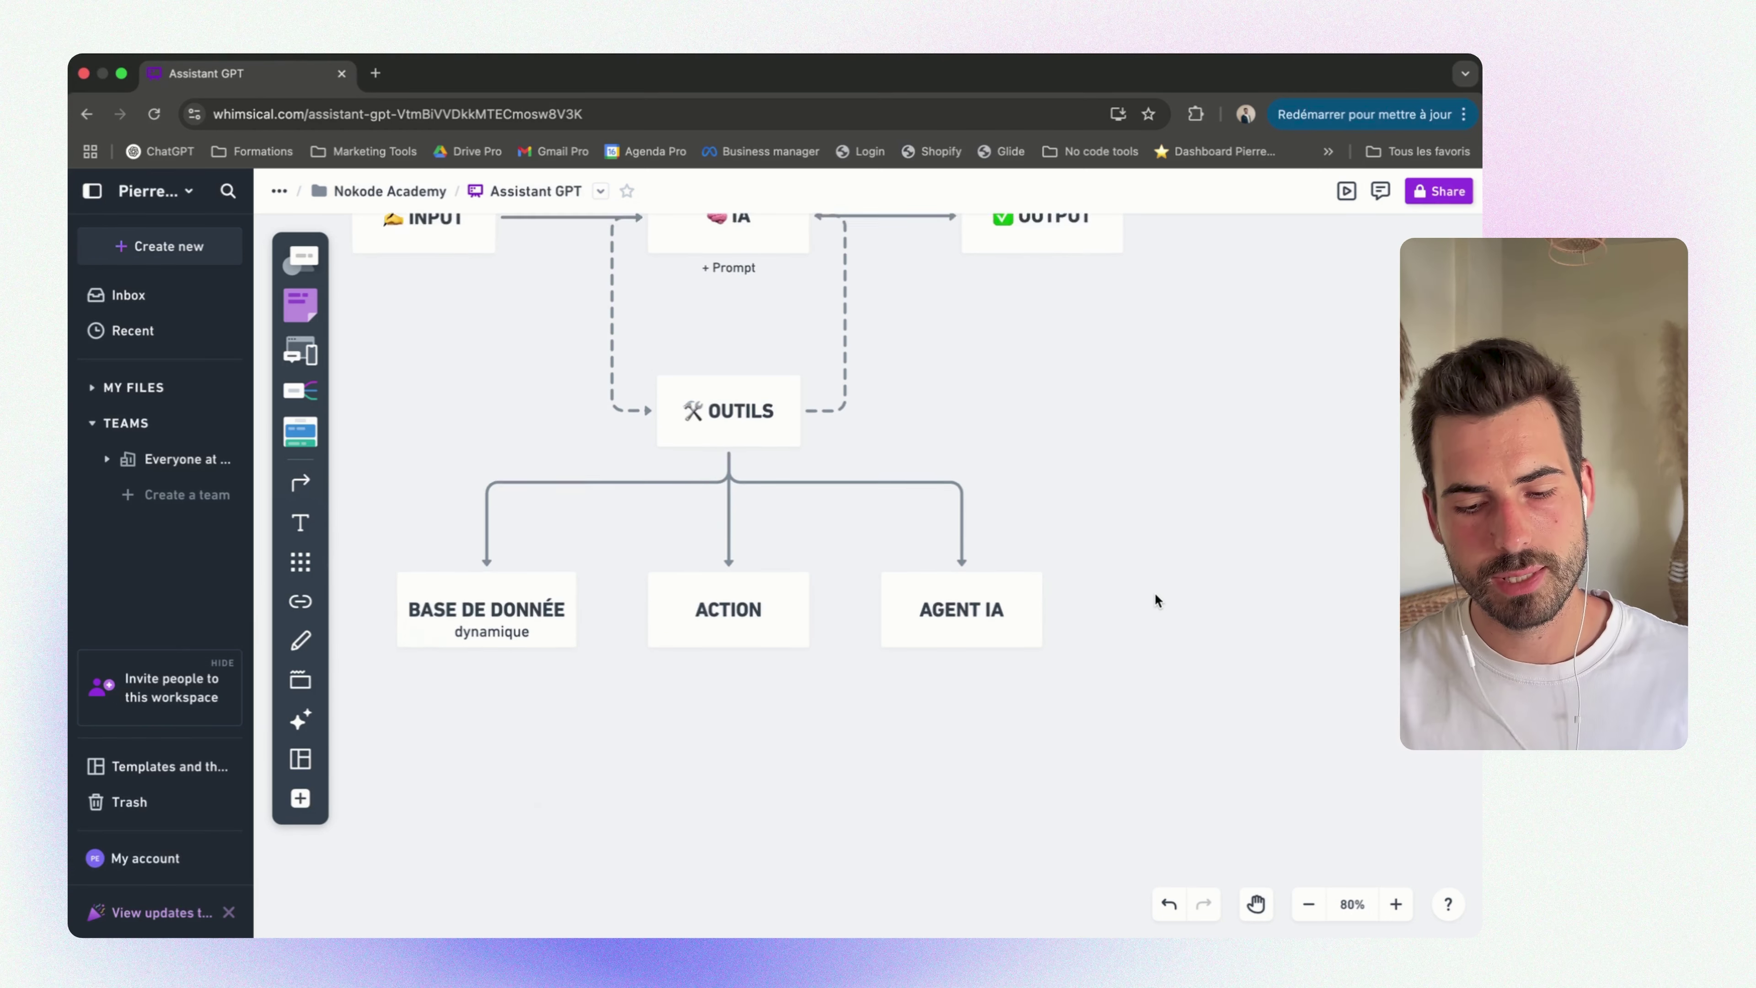
left_click_drag(496, 713, 1166, 584)
scroll(1219, 590, "up", 2)
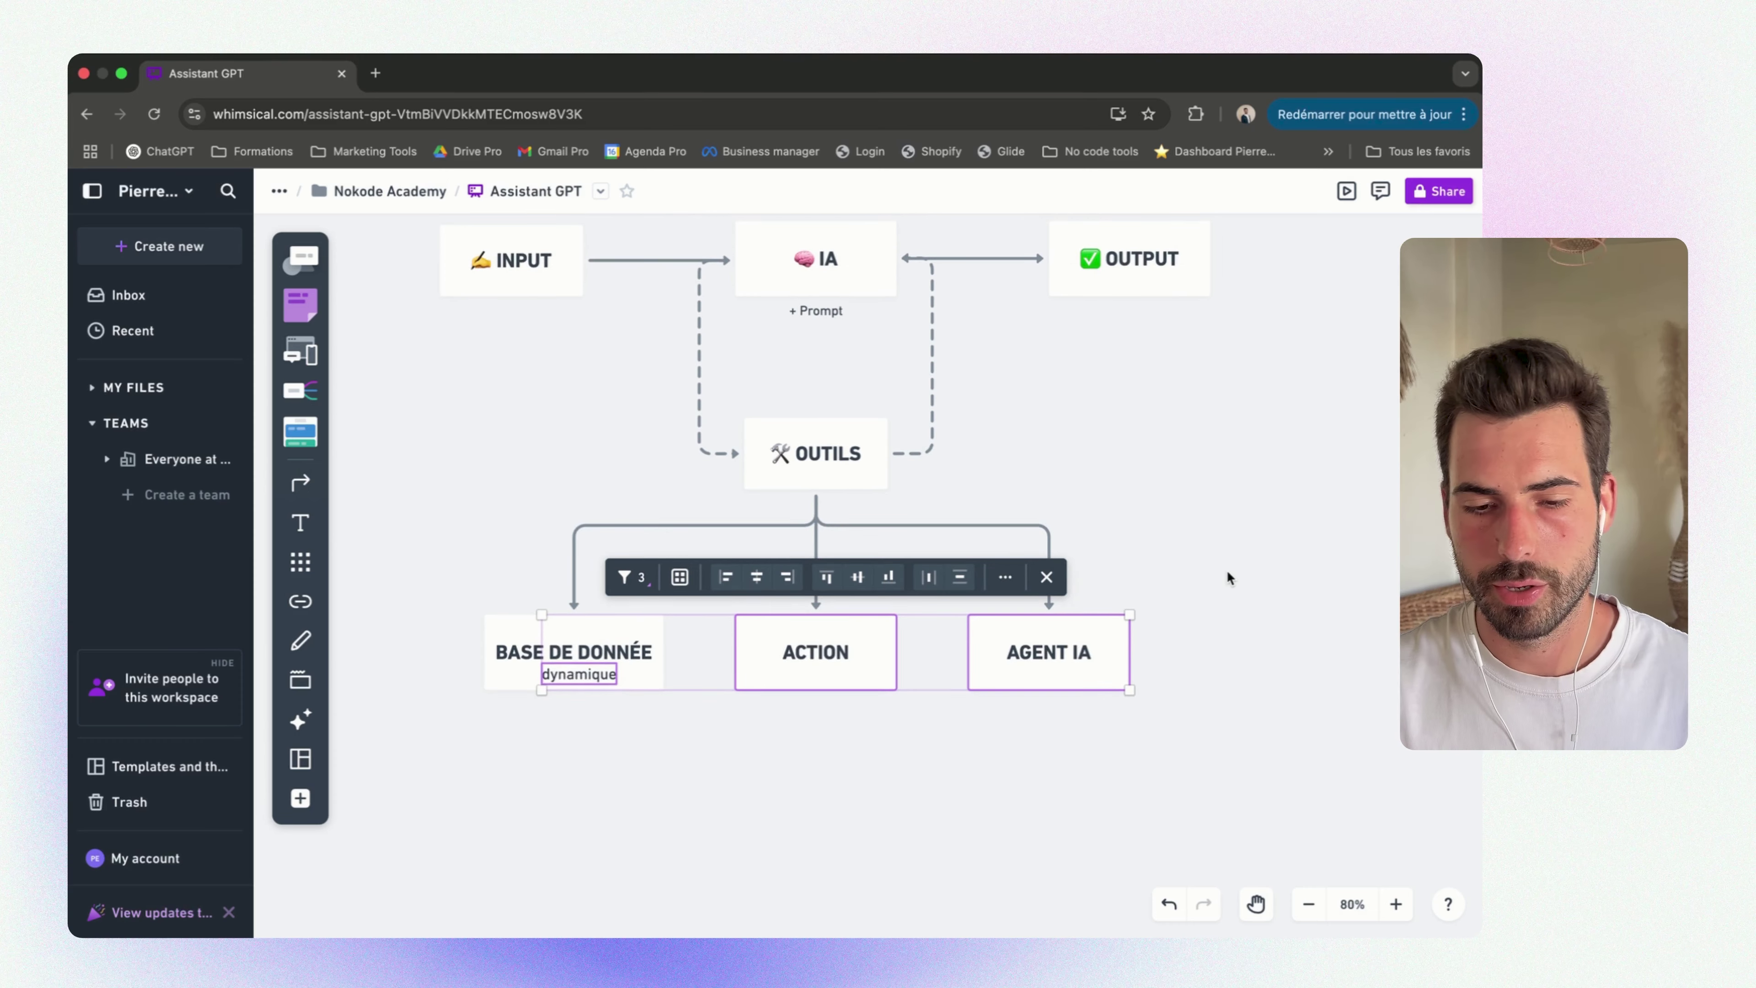
left_click(1106, 433)
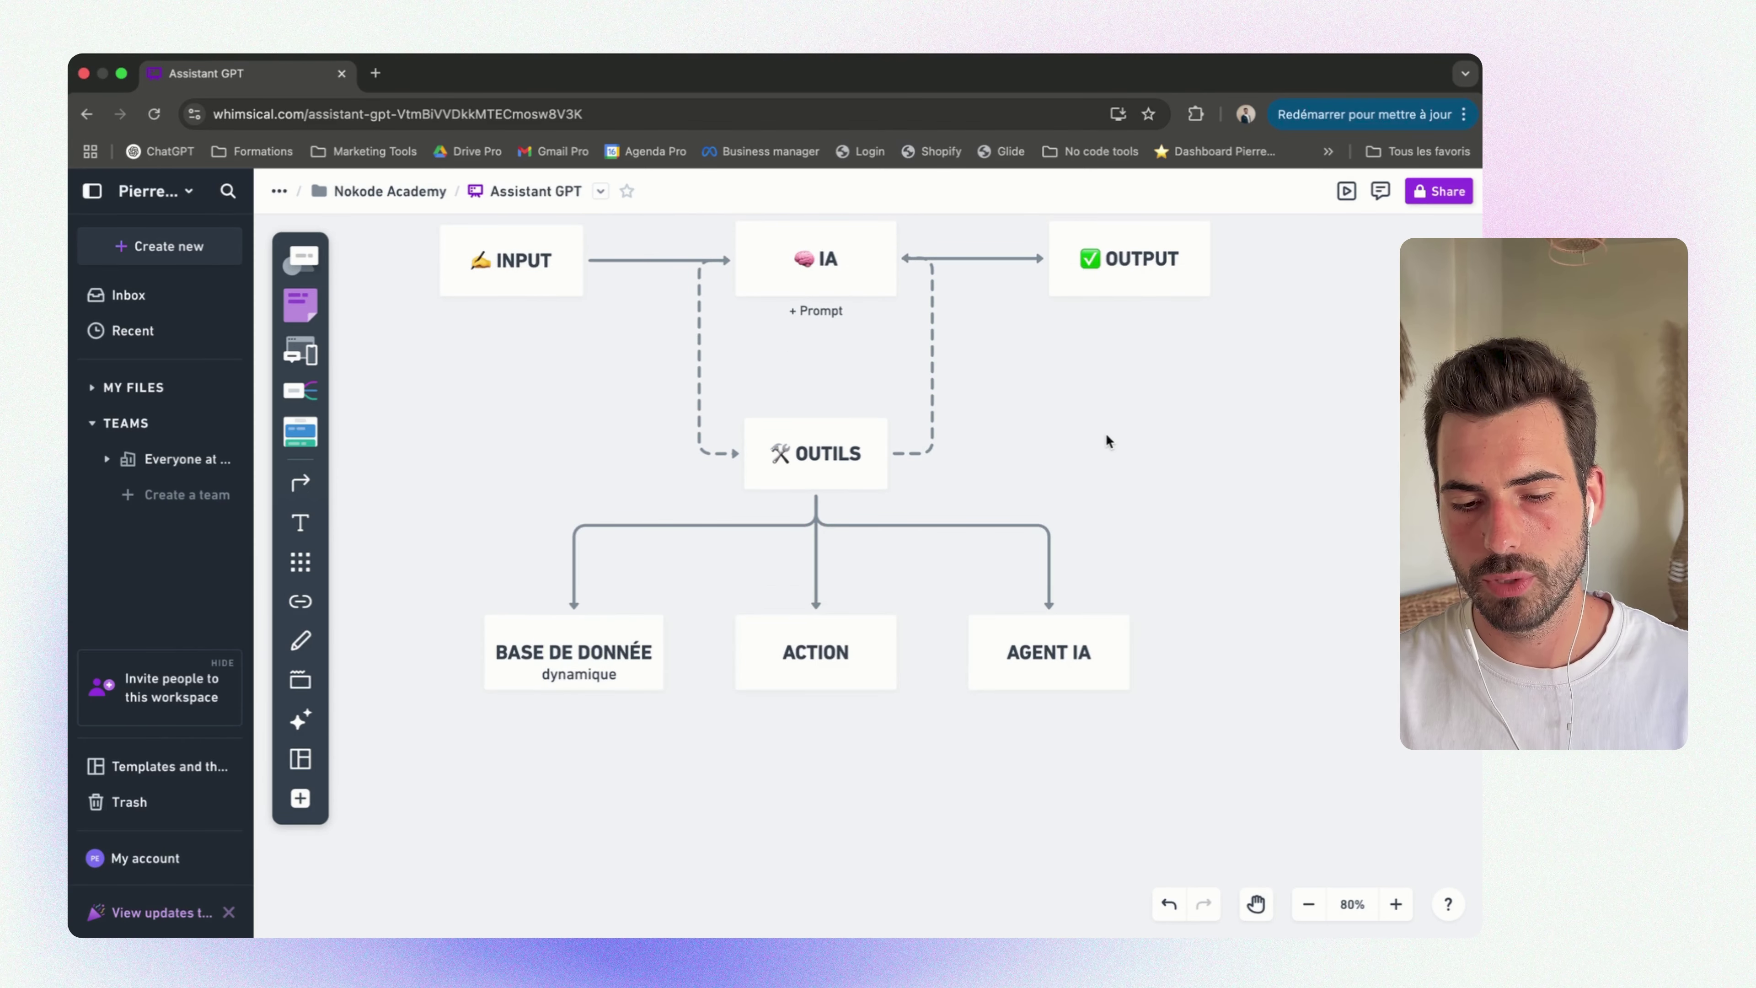
Scroll the board to the WhatsApp assistant diagram with PROMPT above AGENT IA
scroll(1103, 433, "up", 3)
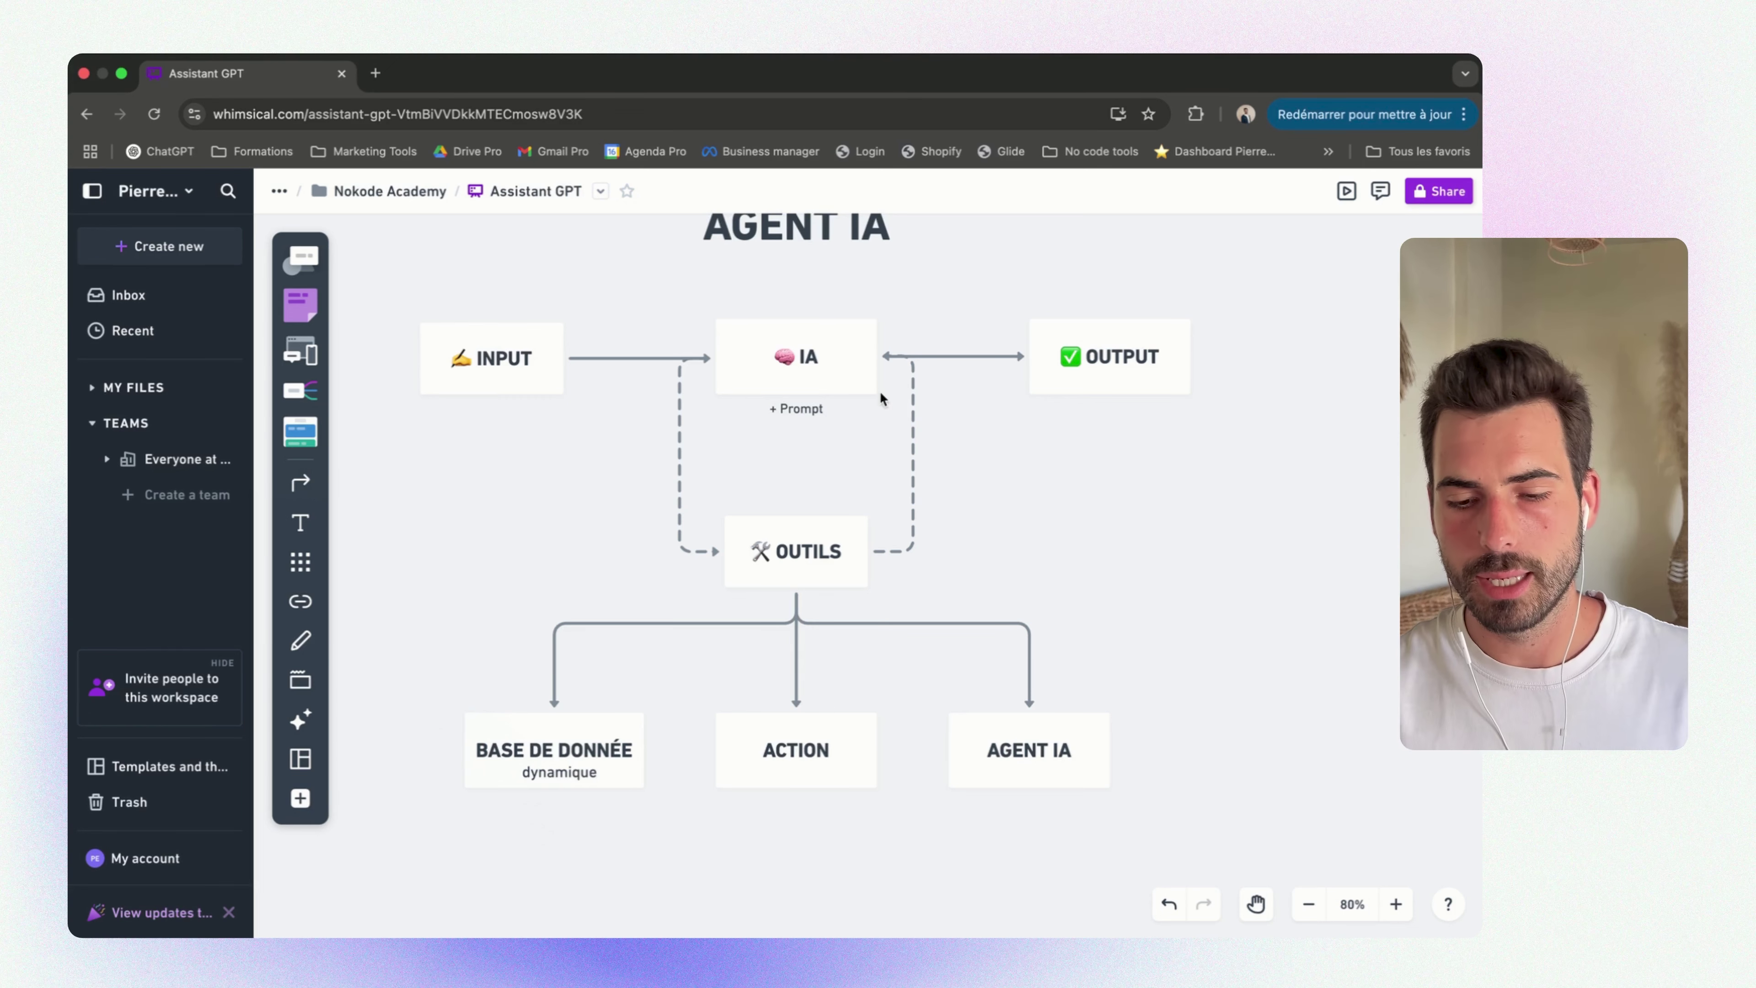
scroll(1086, 364, "right", 1)
scroll(1086, 364, "up", 1)
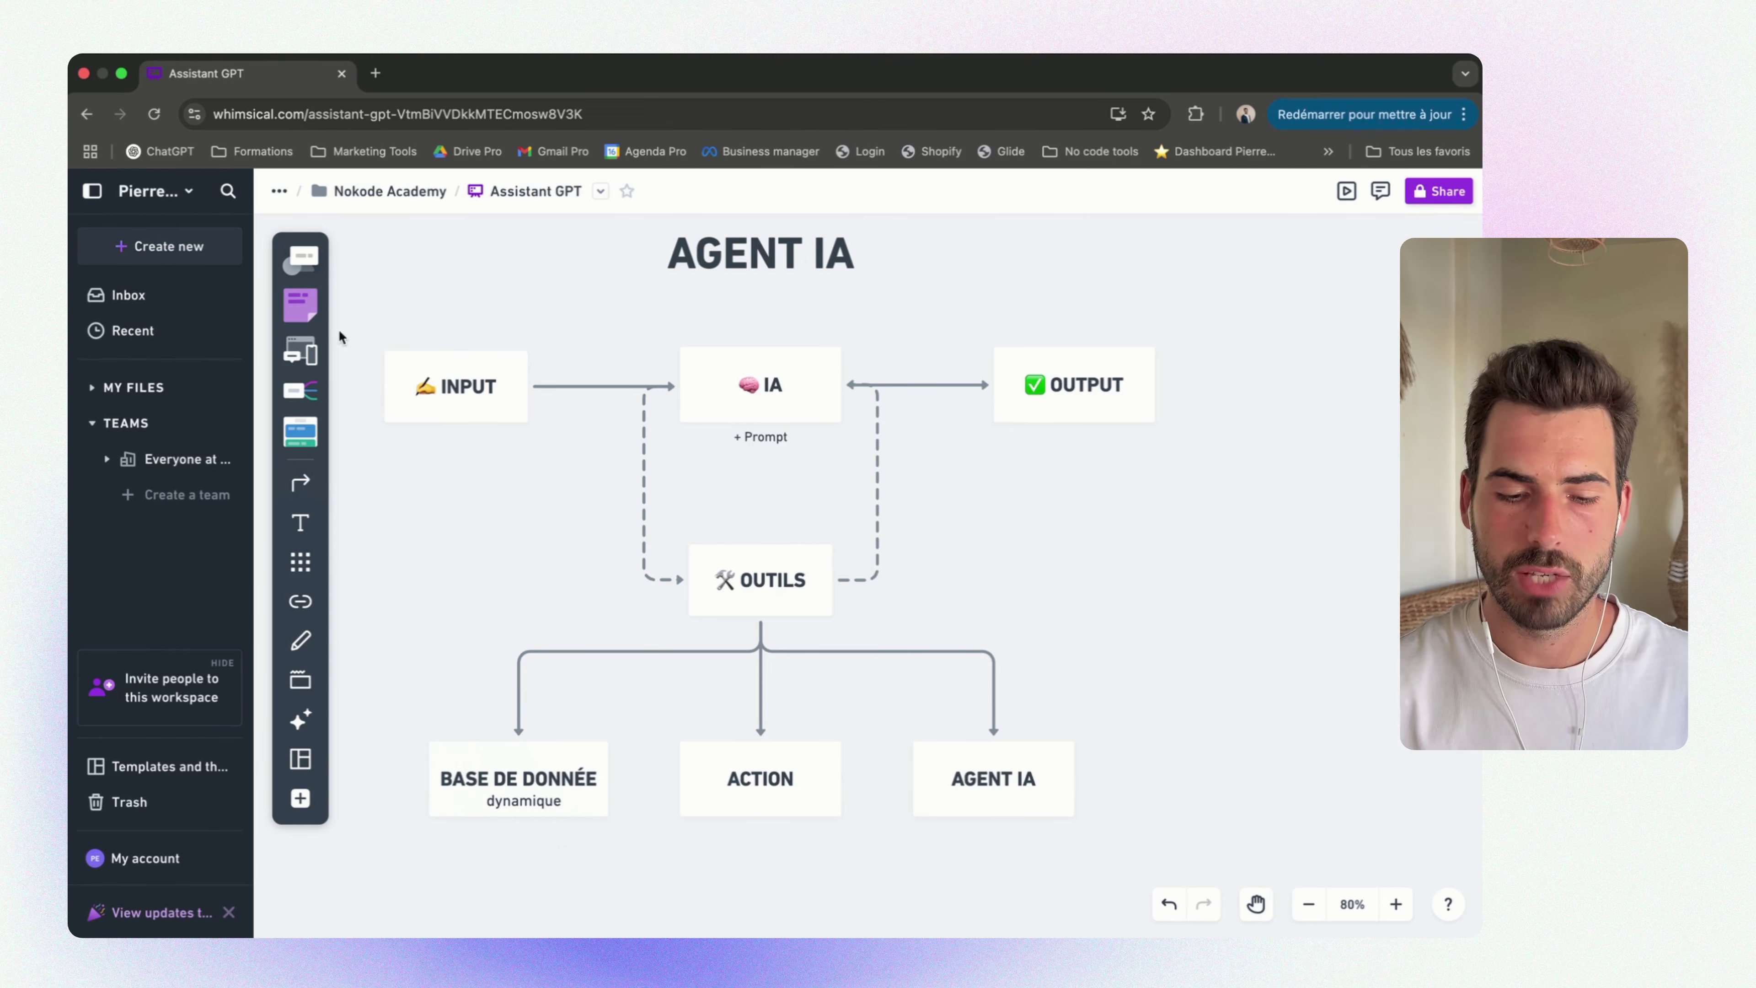
scroll(1017, 603, "left", 3)
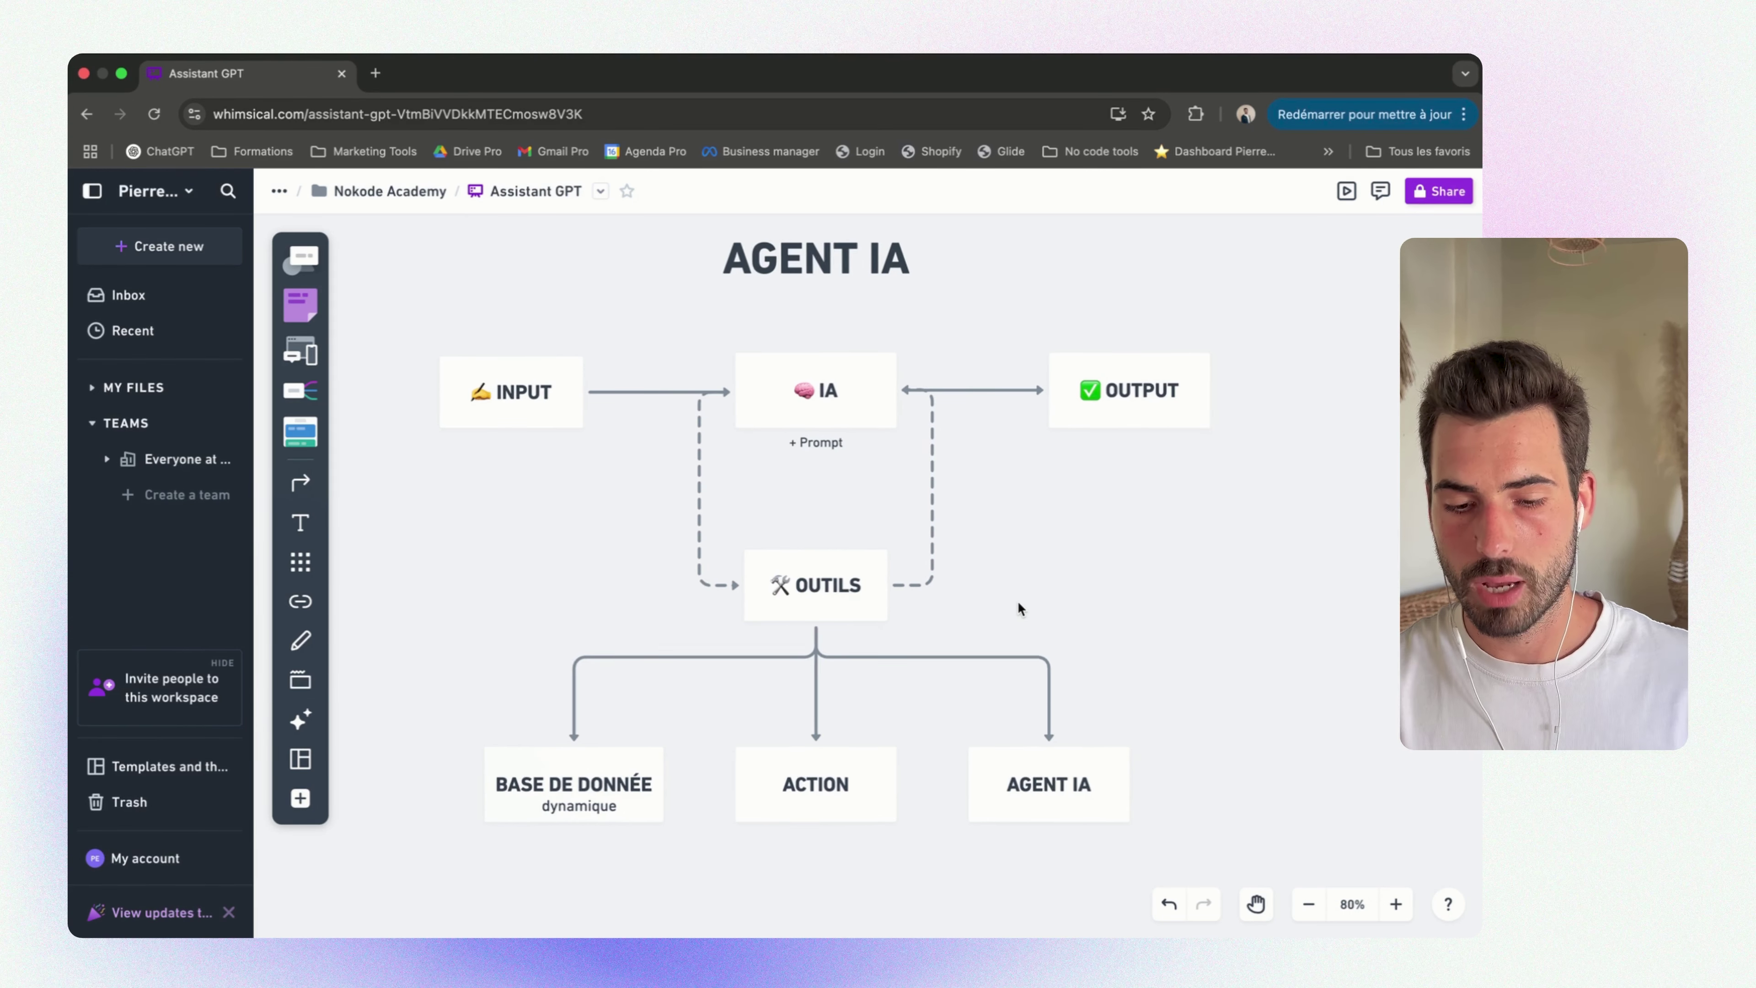
scroll(1018, 608, "up", 4)
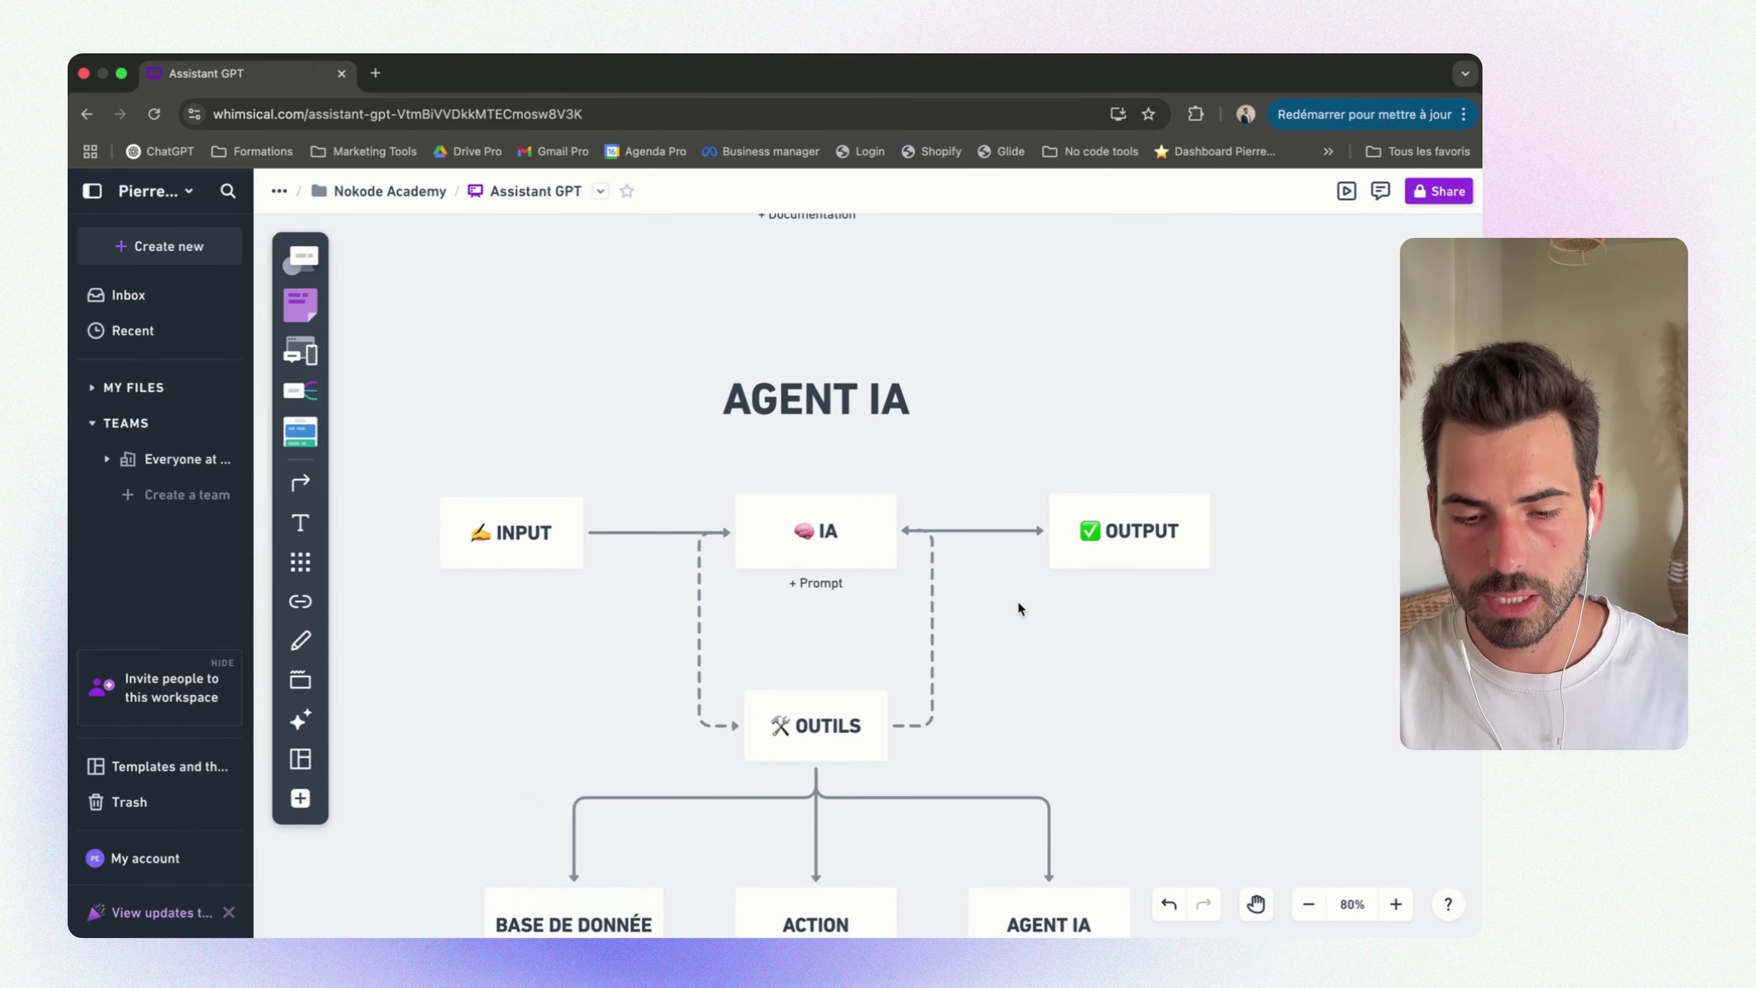
scroll(1018, 603, "down", 15)
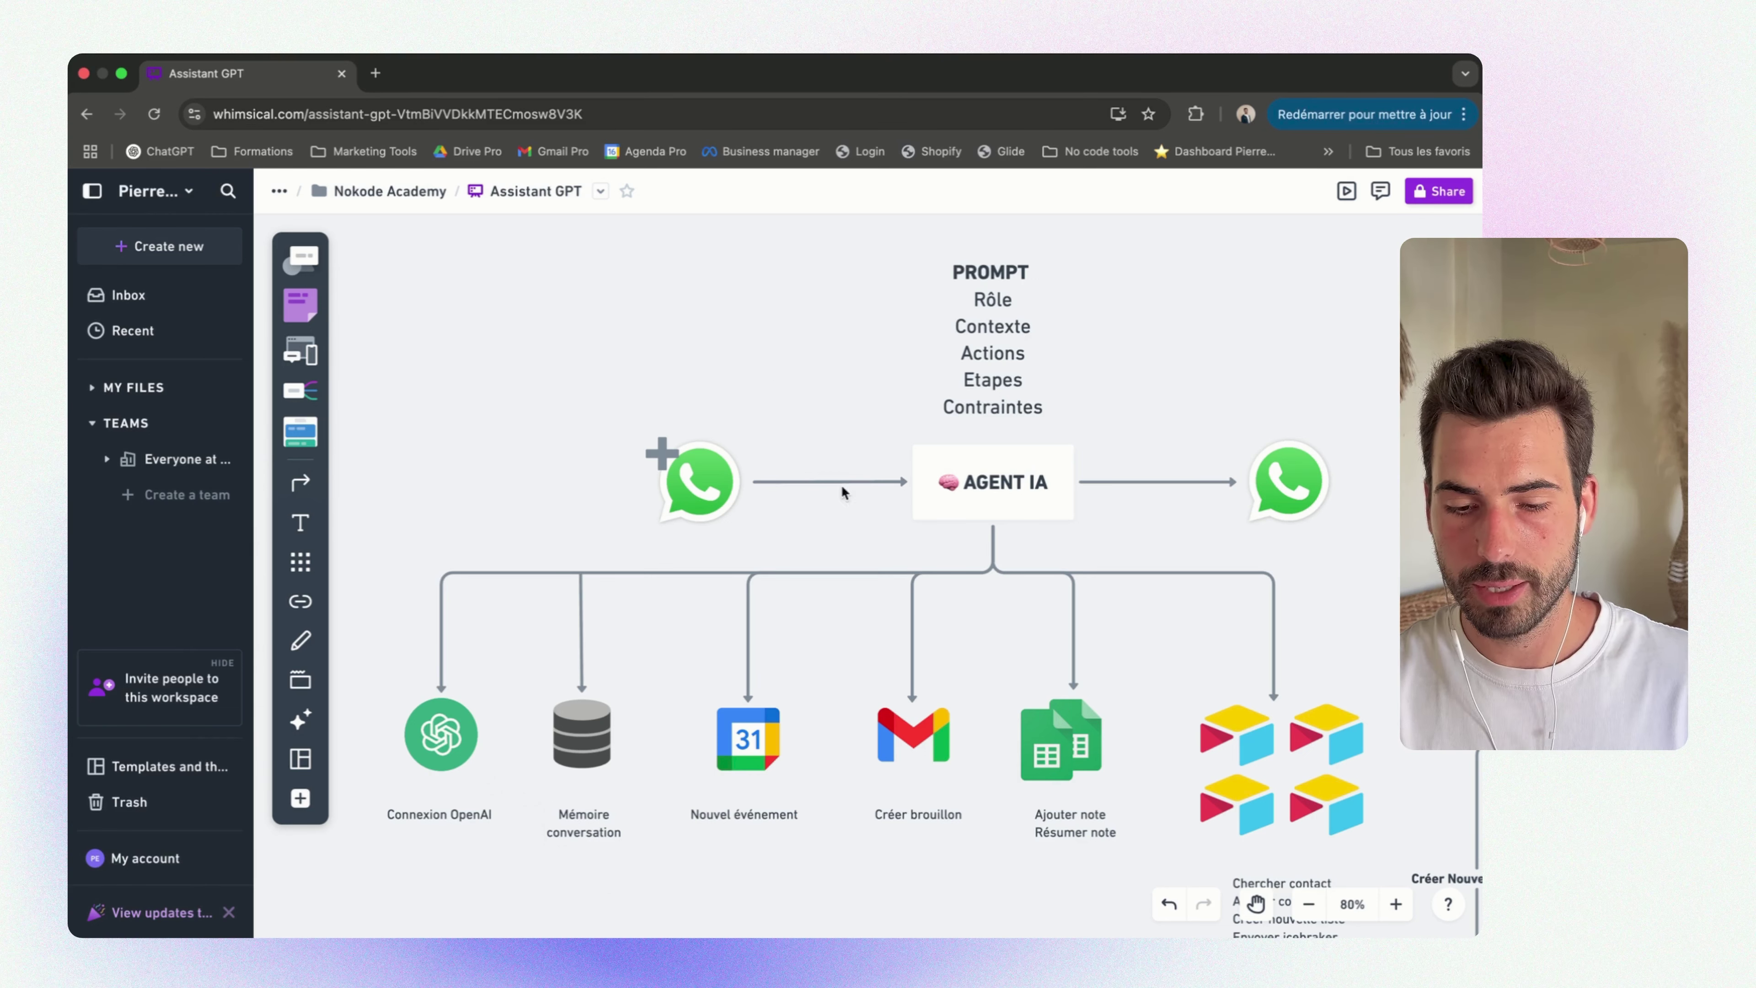
left_click_drag(520, 420, 746, 528)
left_click(776, 436)
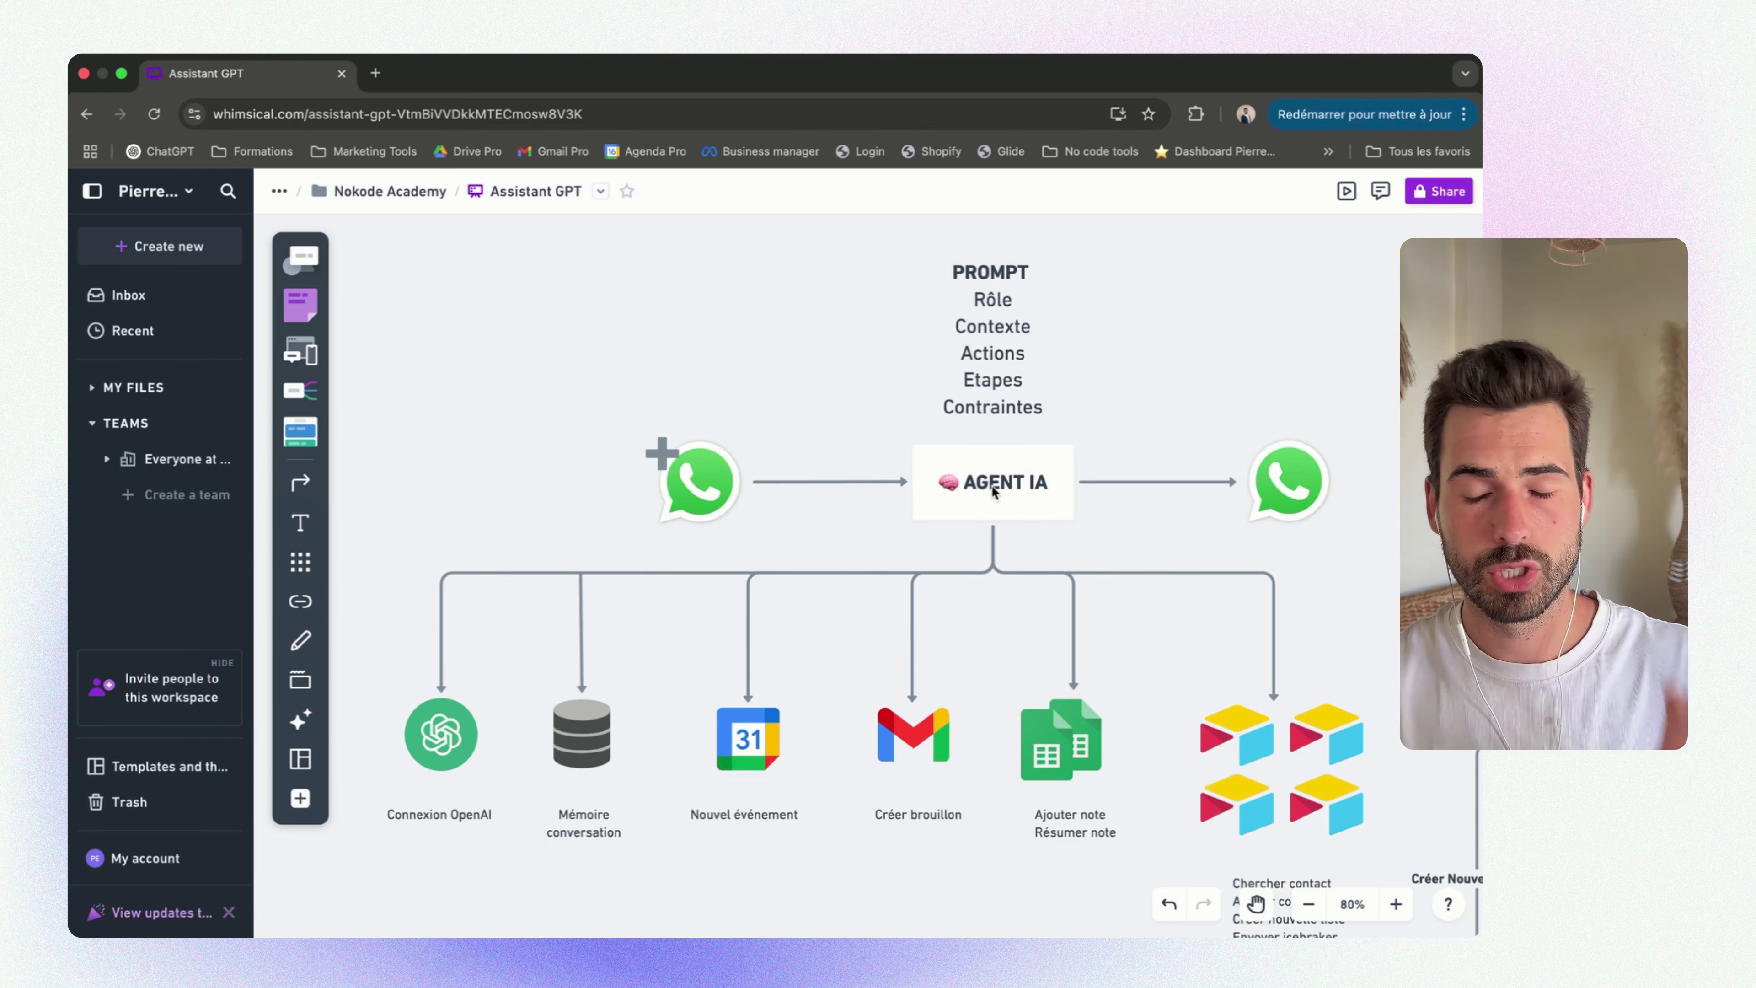
left_click_drag(1383, 427, 1246, 528)
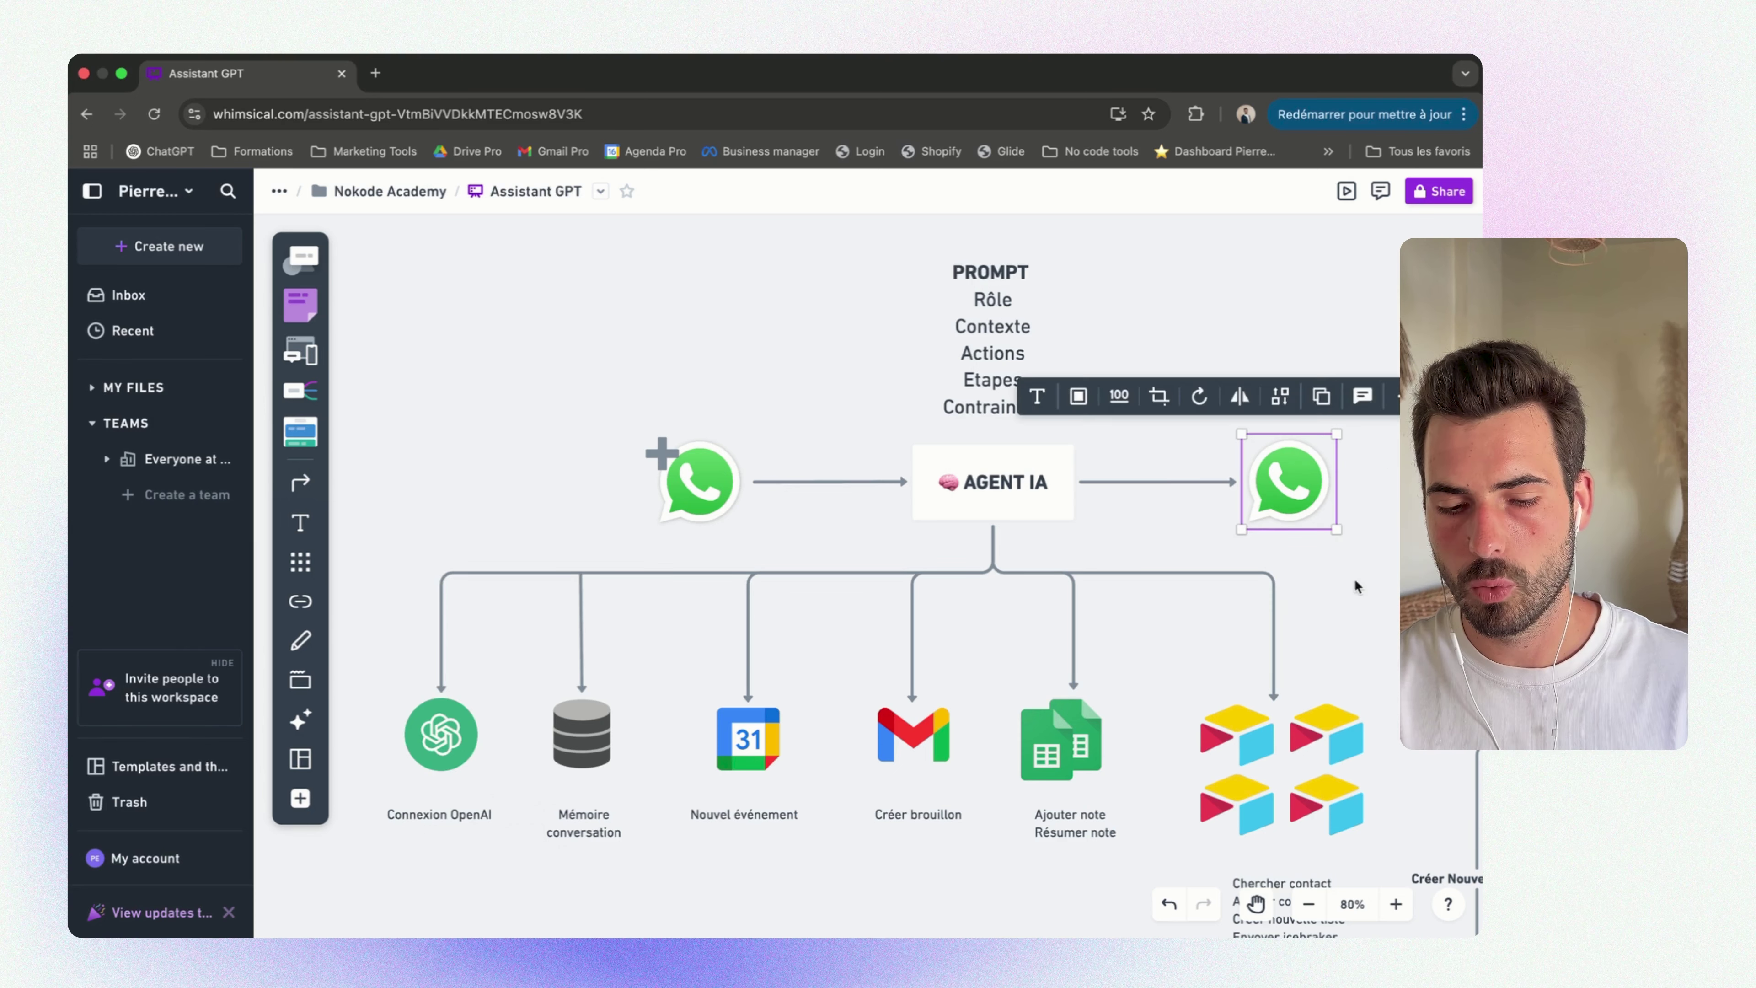
left_click(1368, 589)
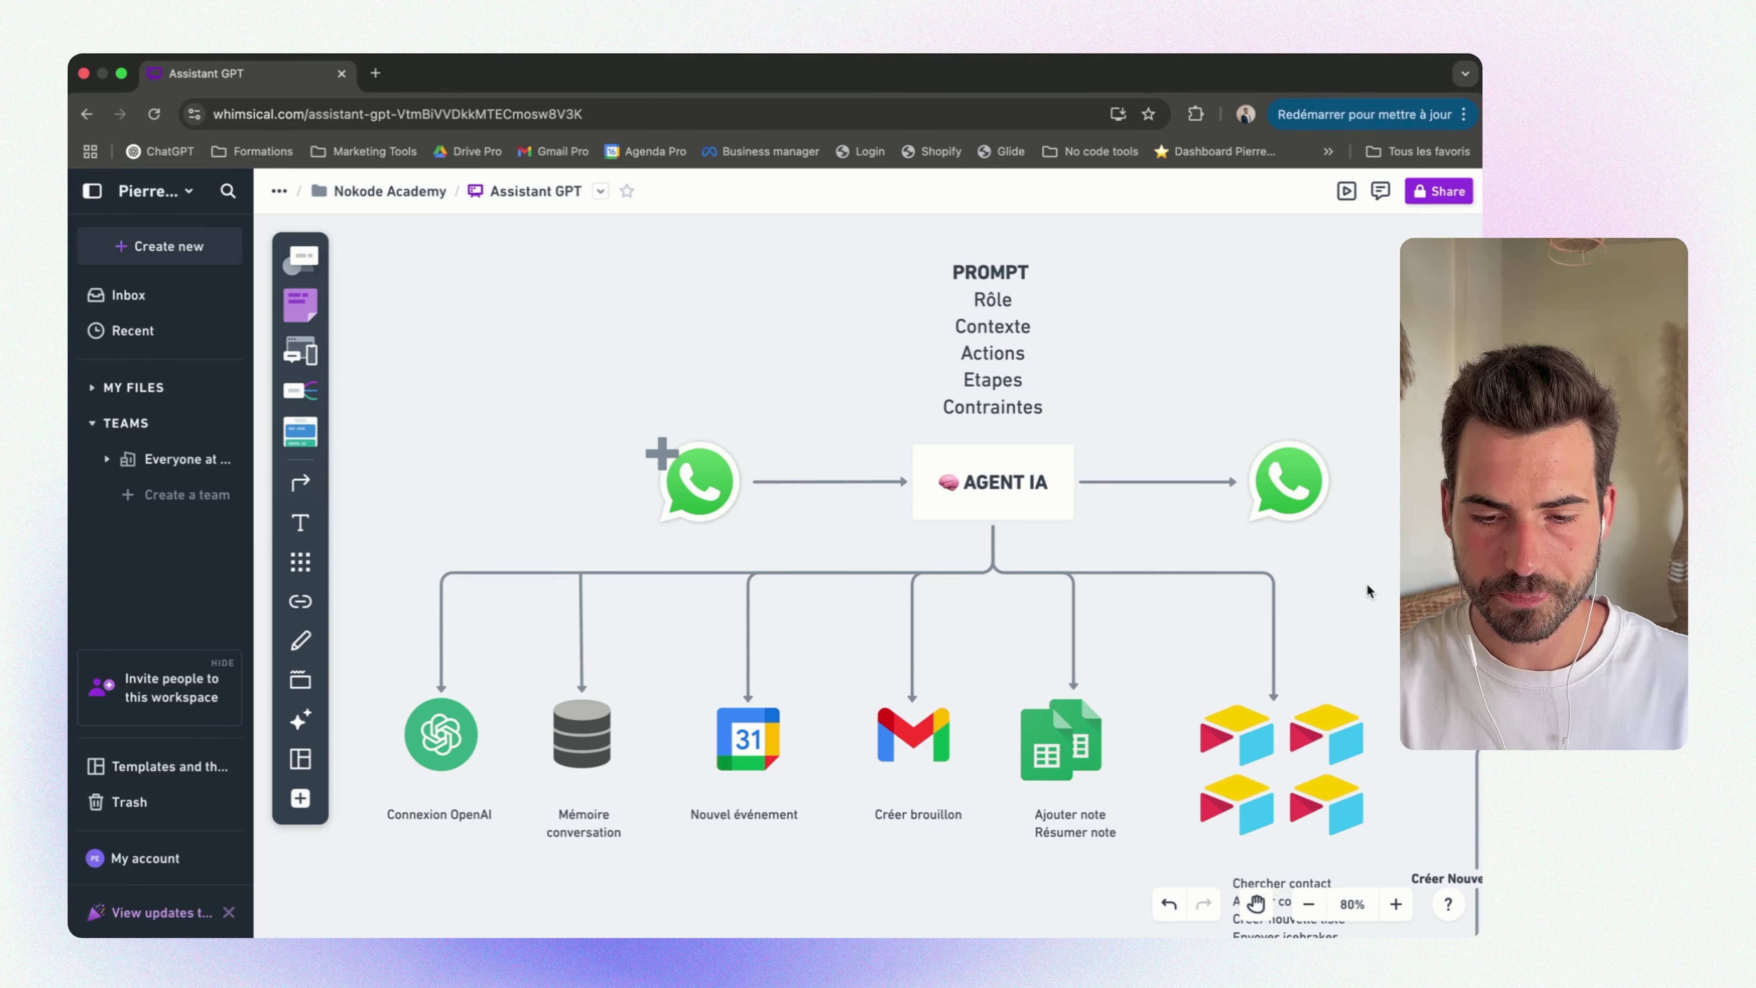
scroll(1366, 589, "right", 2)
left_click_drag(839, 241, 1056, 445)
left_click(1105, 411)
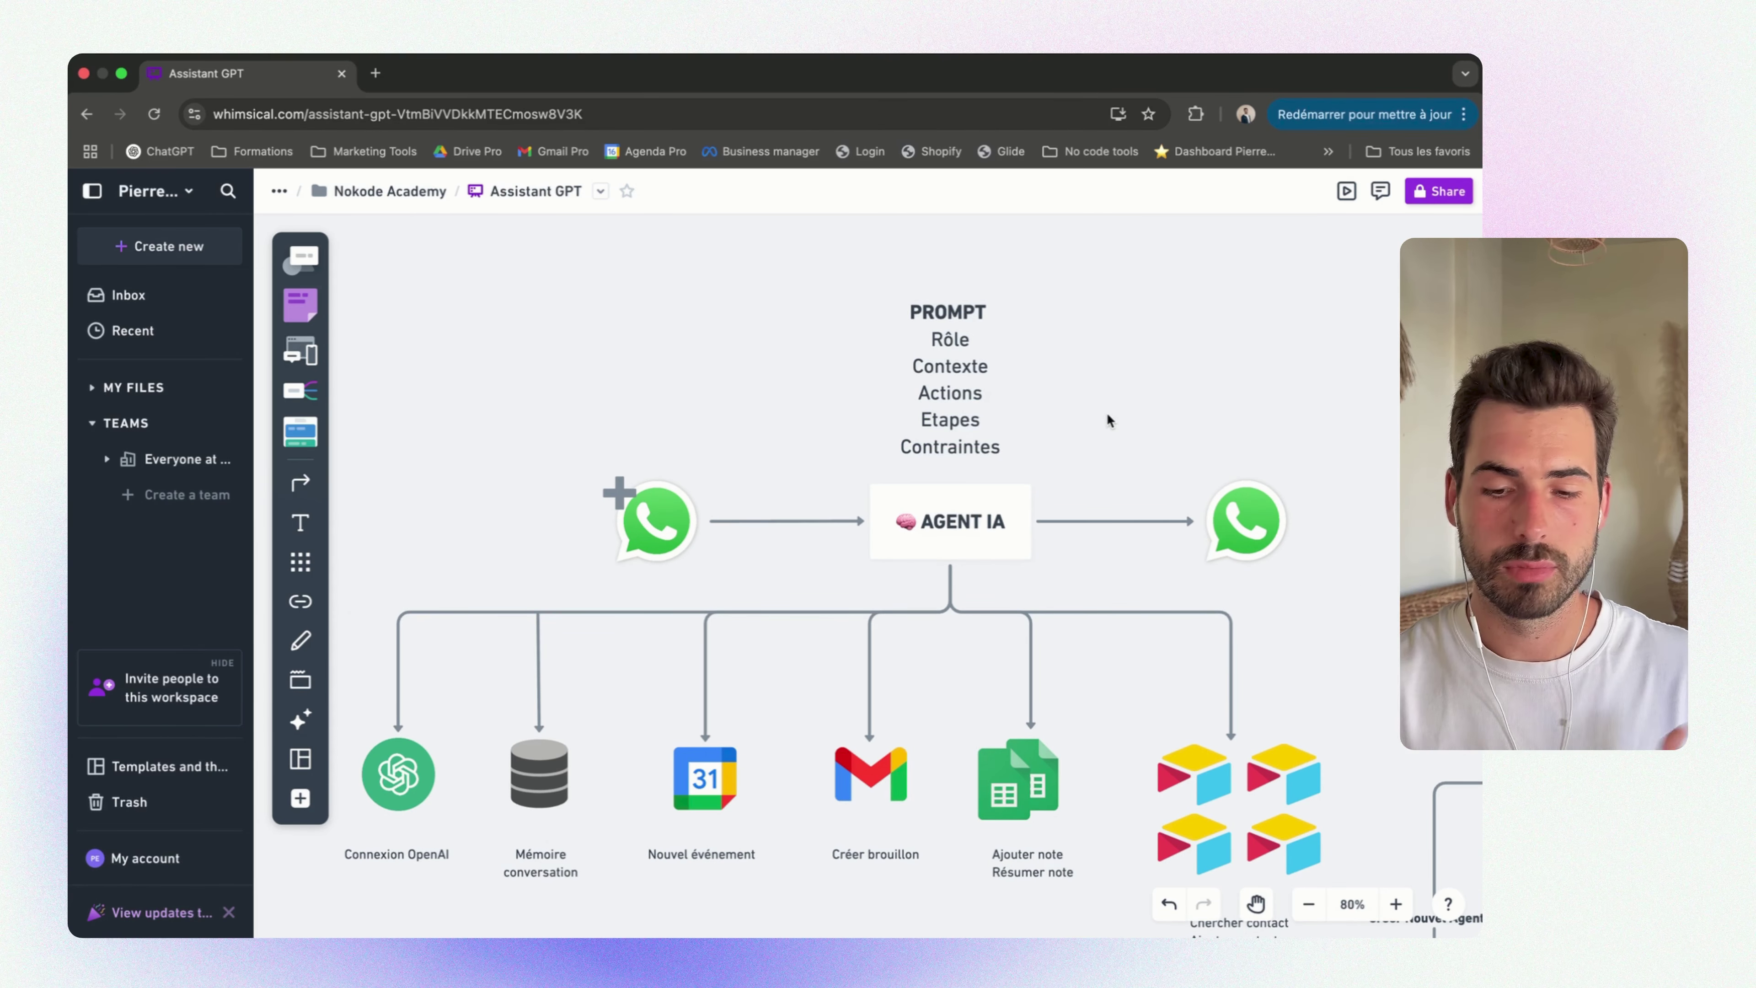
left_click_drag(851, 269, 1009, 449)
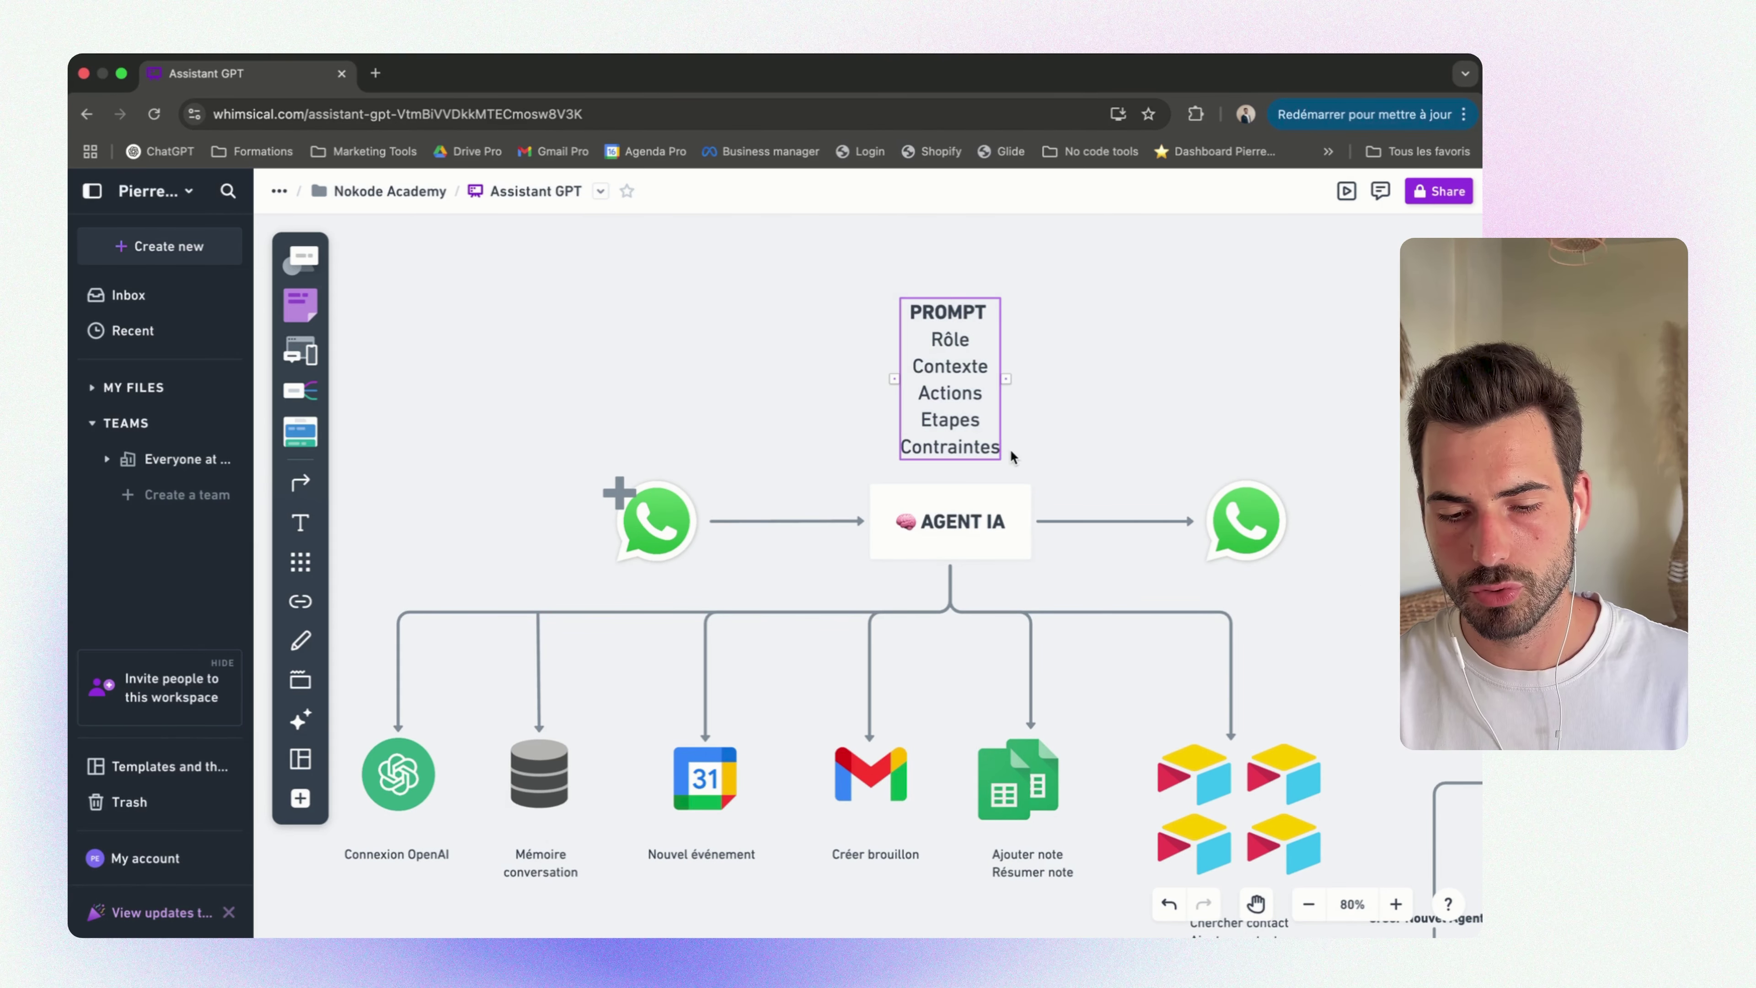
left_click(1063, 442)
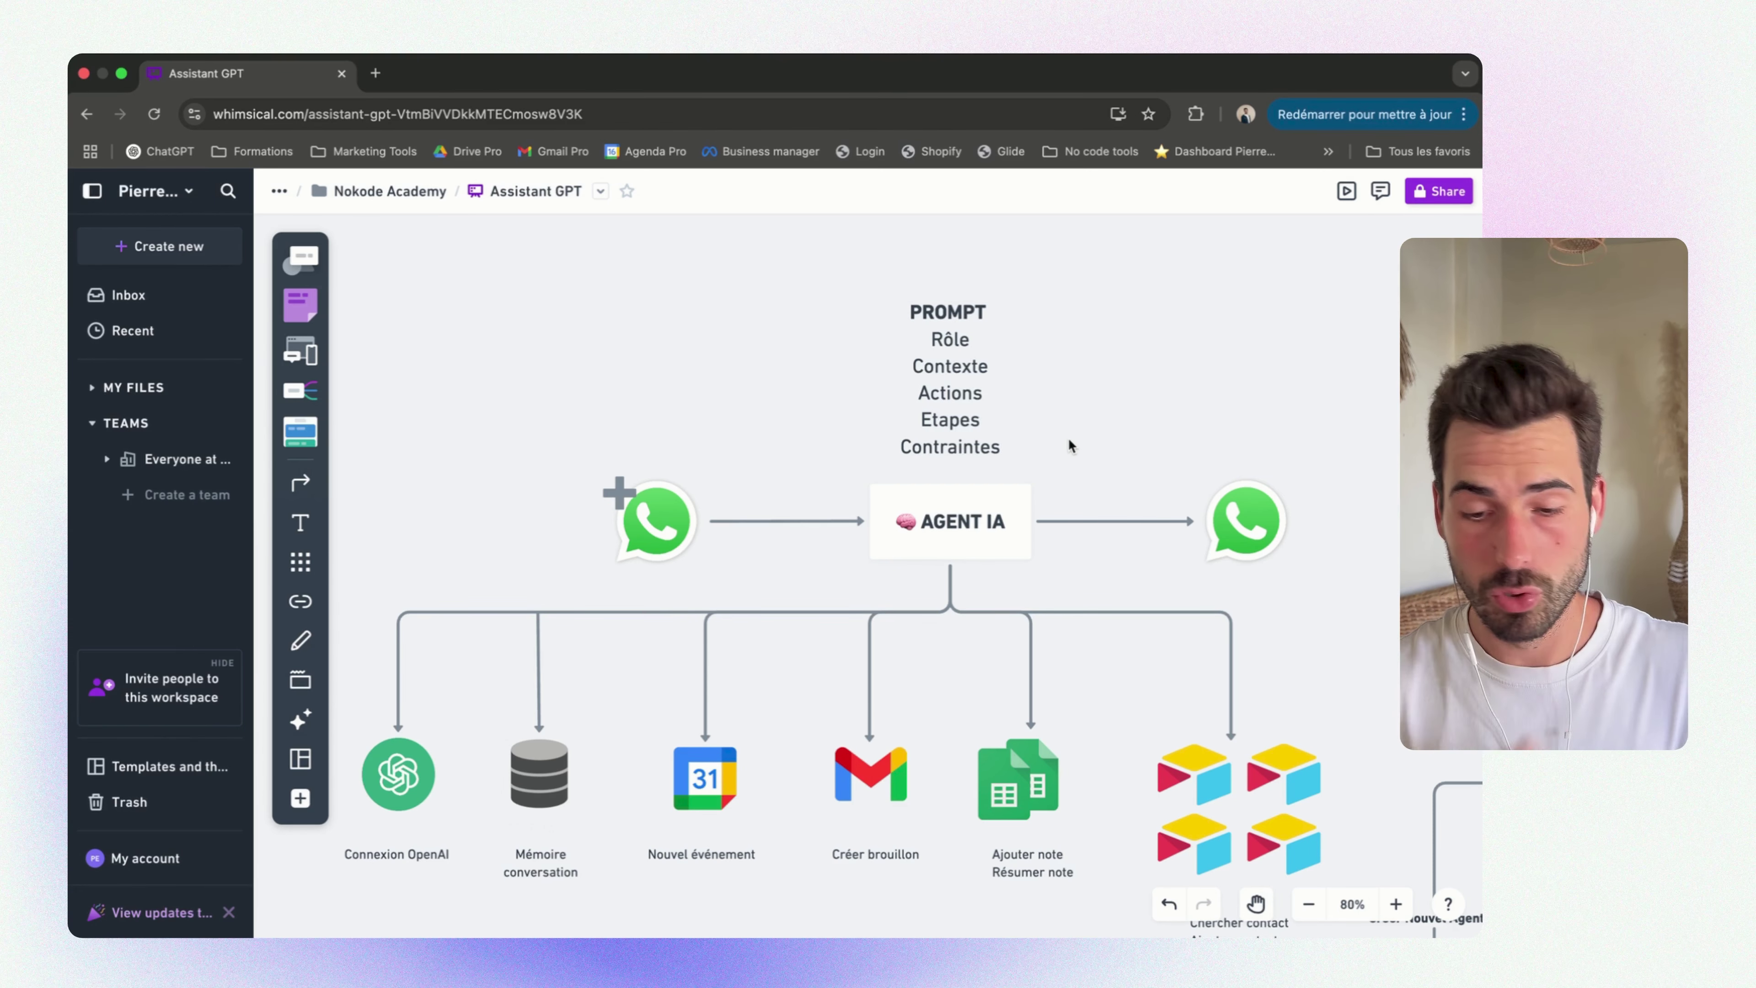
scroll(1069, 441, "down", 4)
scroll(1069, 442, "left", 2)
scroll(1067, 437, "down", 1)
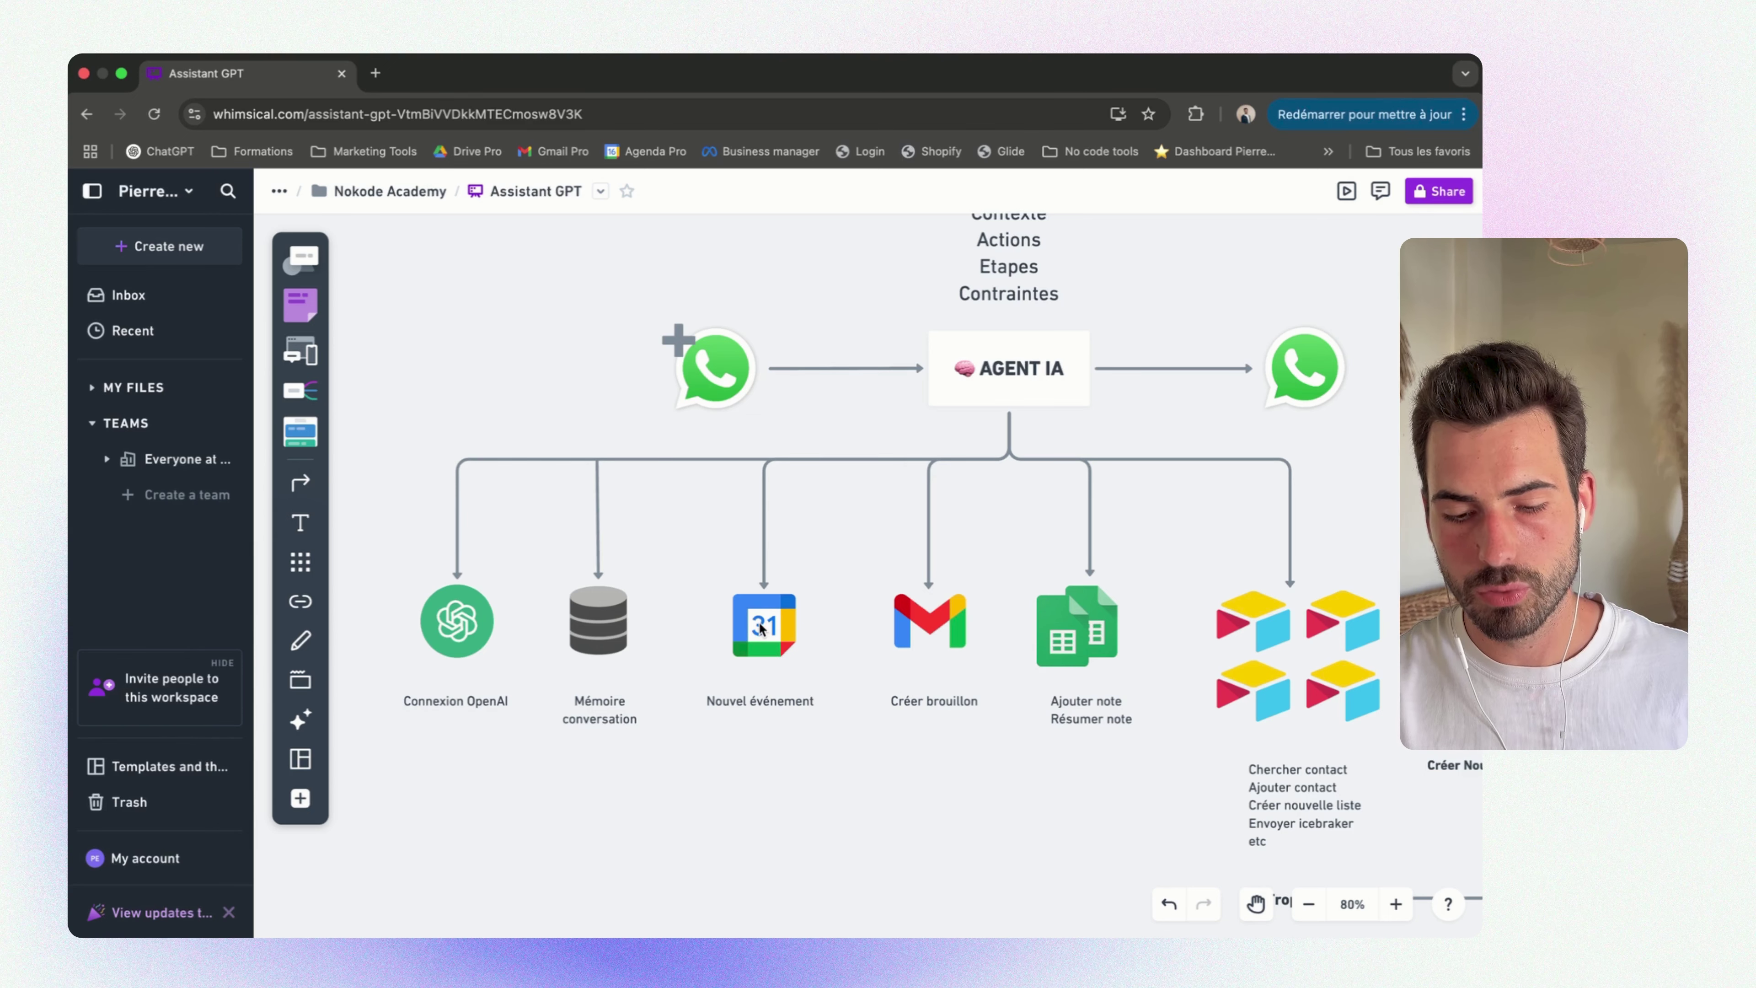
scroll(1088, 648, "right", 3)
scroll(1088, 648, "up", 1)
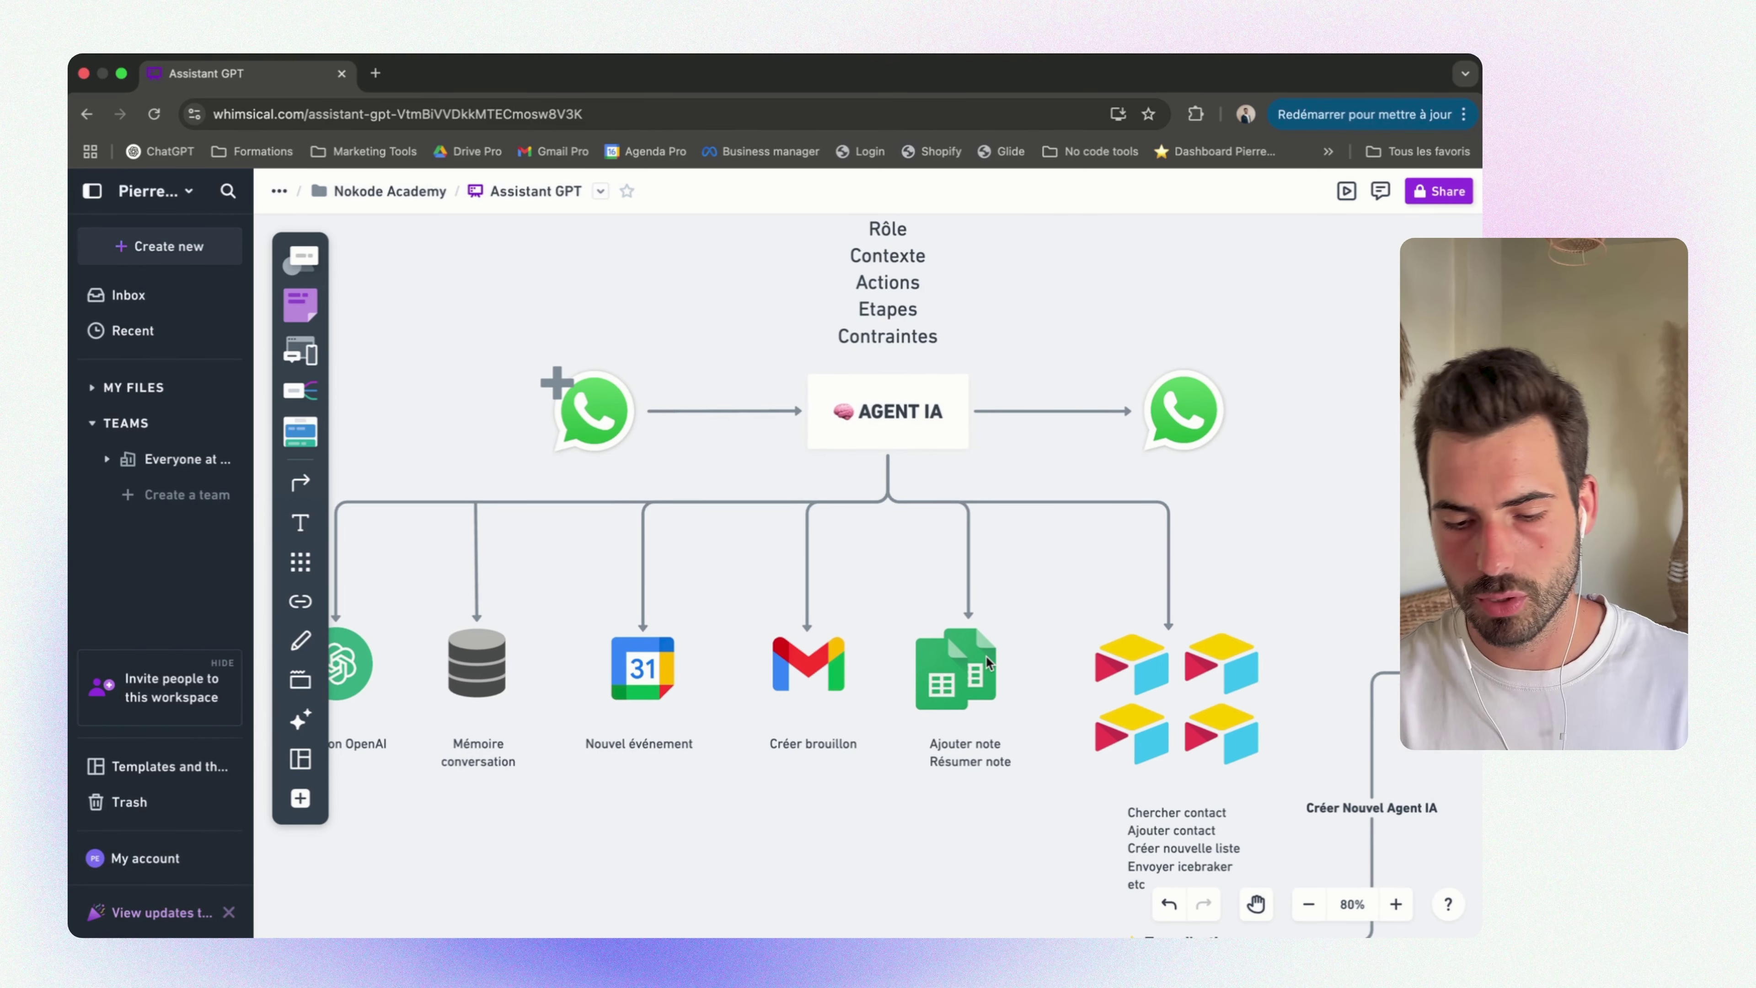
scroll(987, 662, "down", 4)
scroll(988, 662, "right", 6)
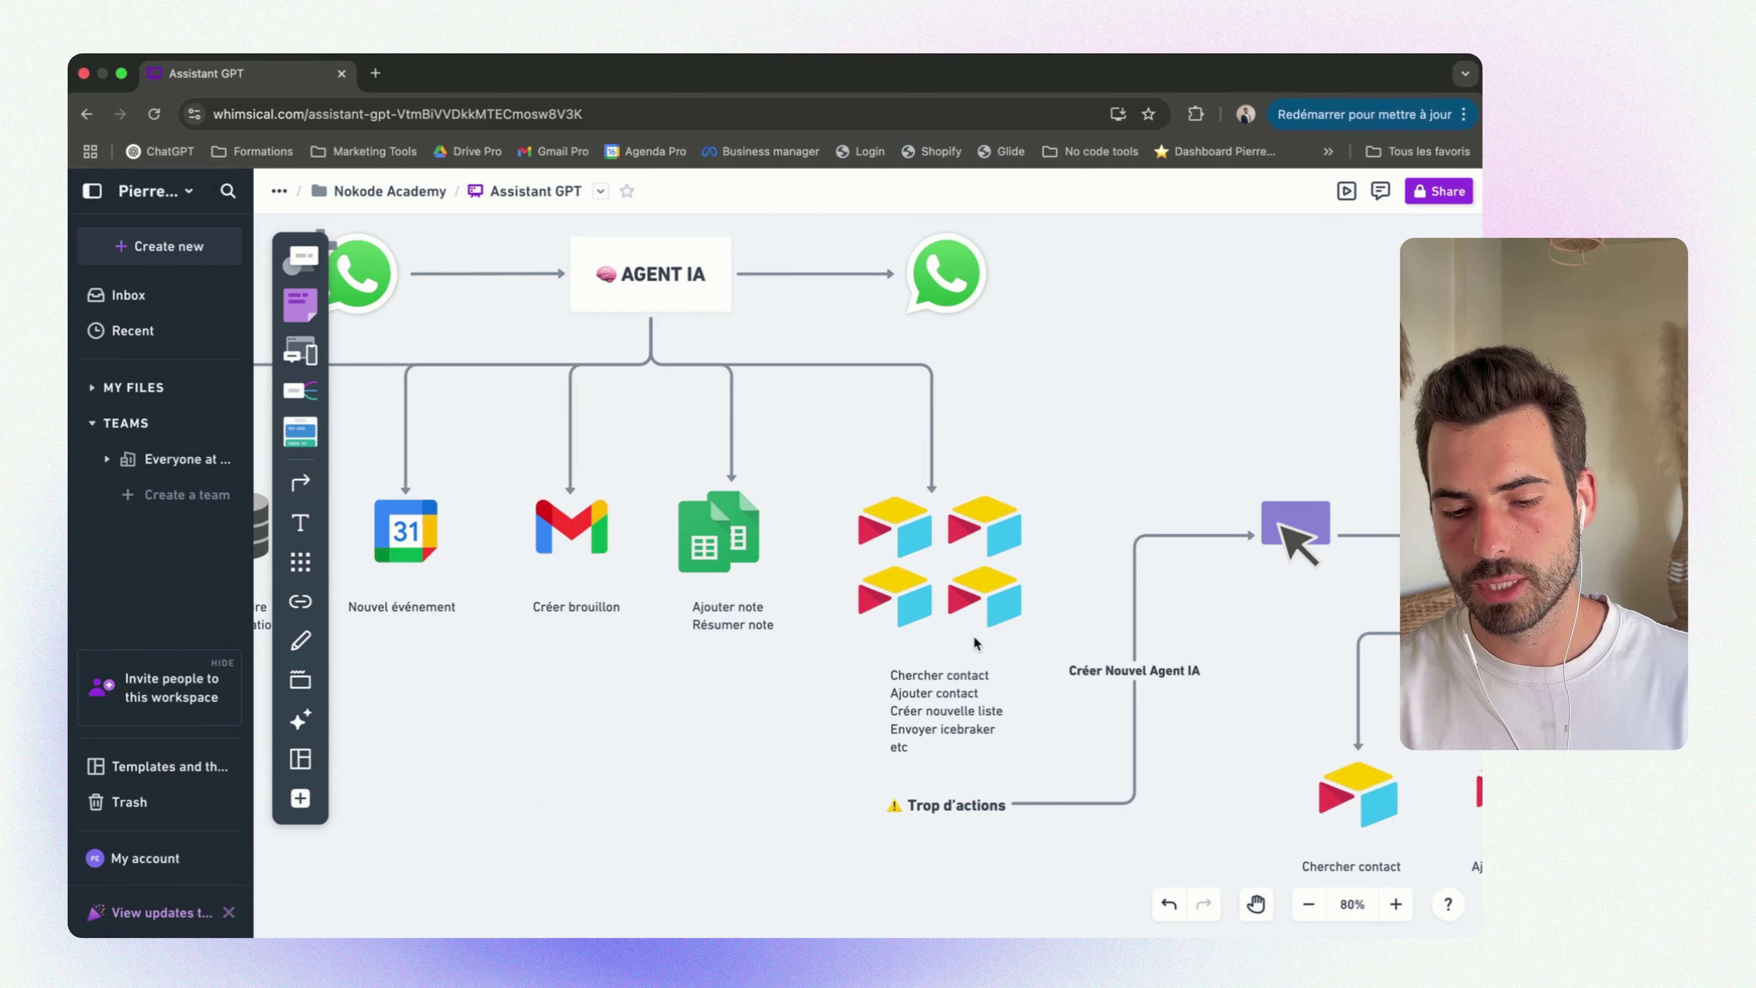
scroll(1056, 559, "down", 3)
scroll(1056, 559, "right", 4)
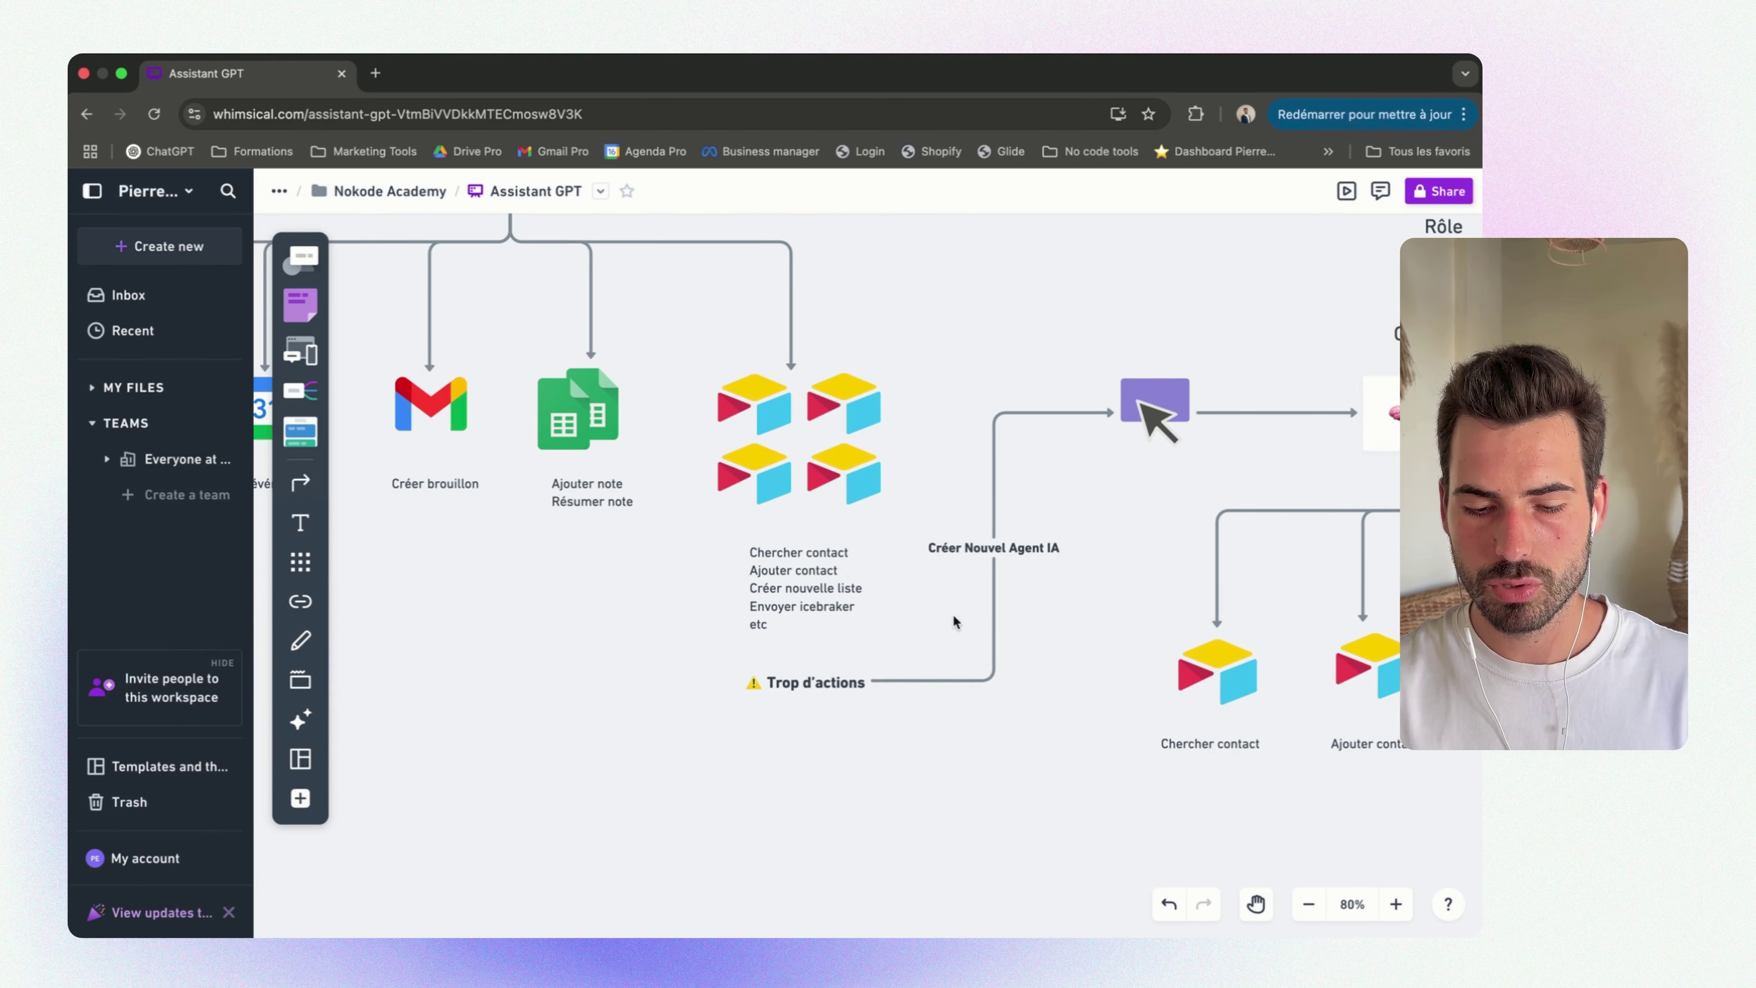
scroll(816, 683, "right", 4)
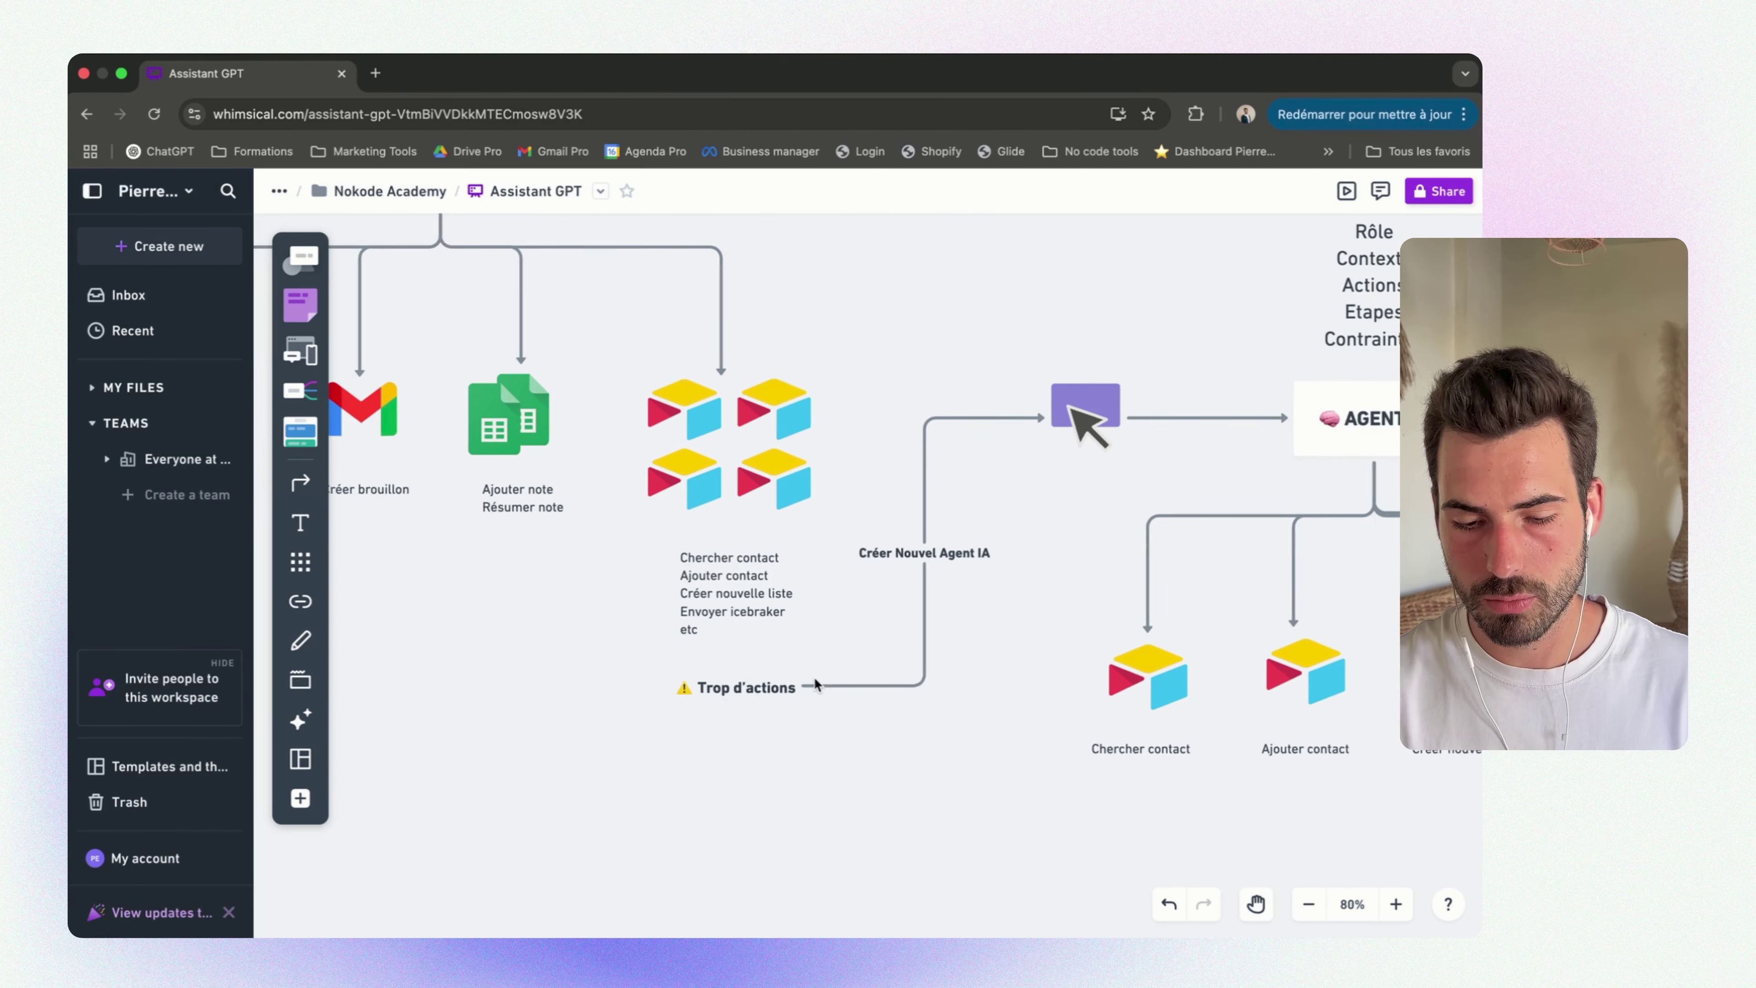
scroll(816, 683, "up", 2)
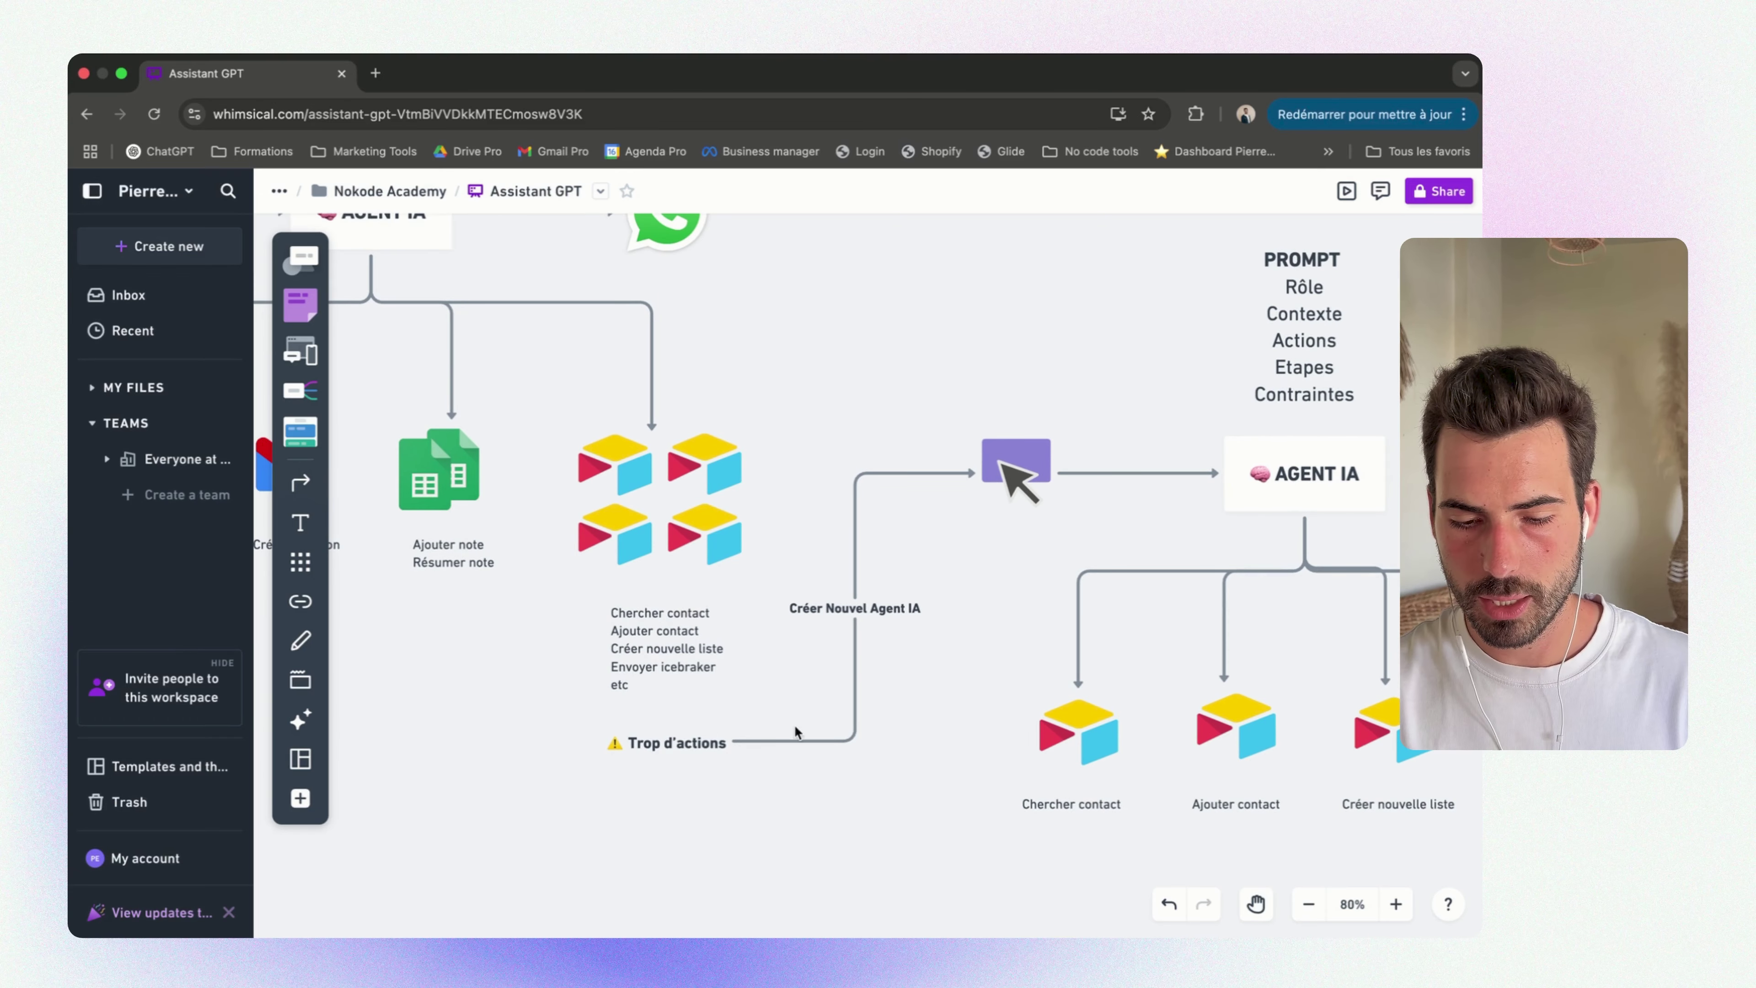
scroll(970, 586, "right", 5)
scroll(969, 586, "up", 2)
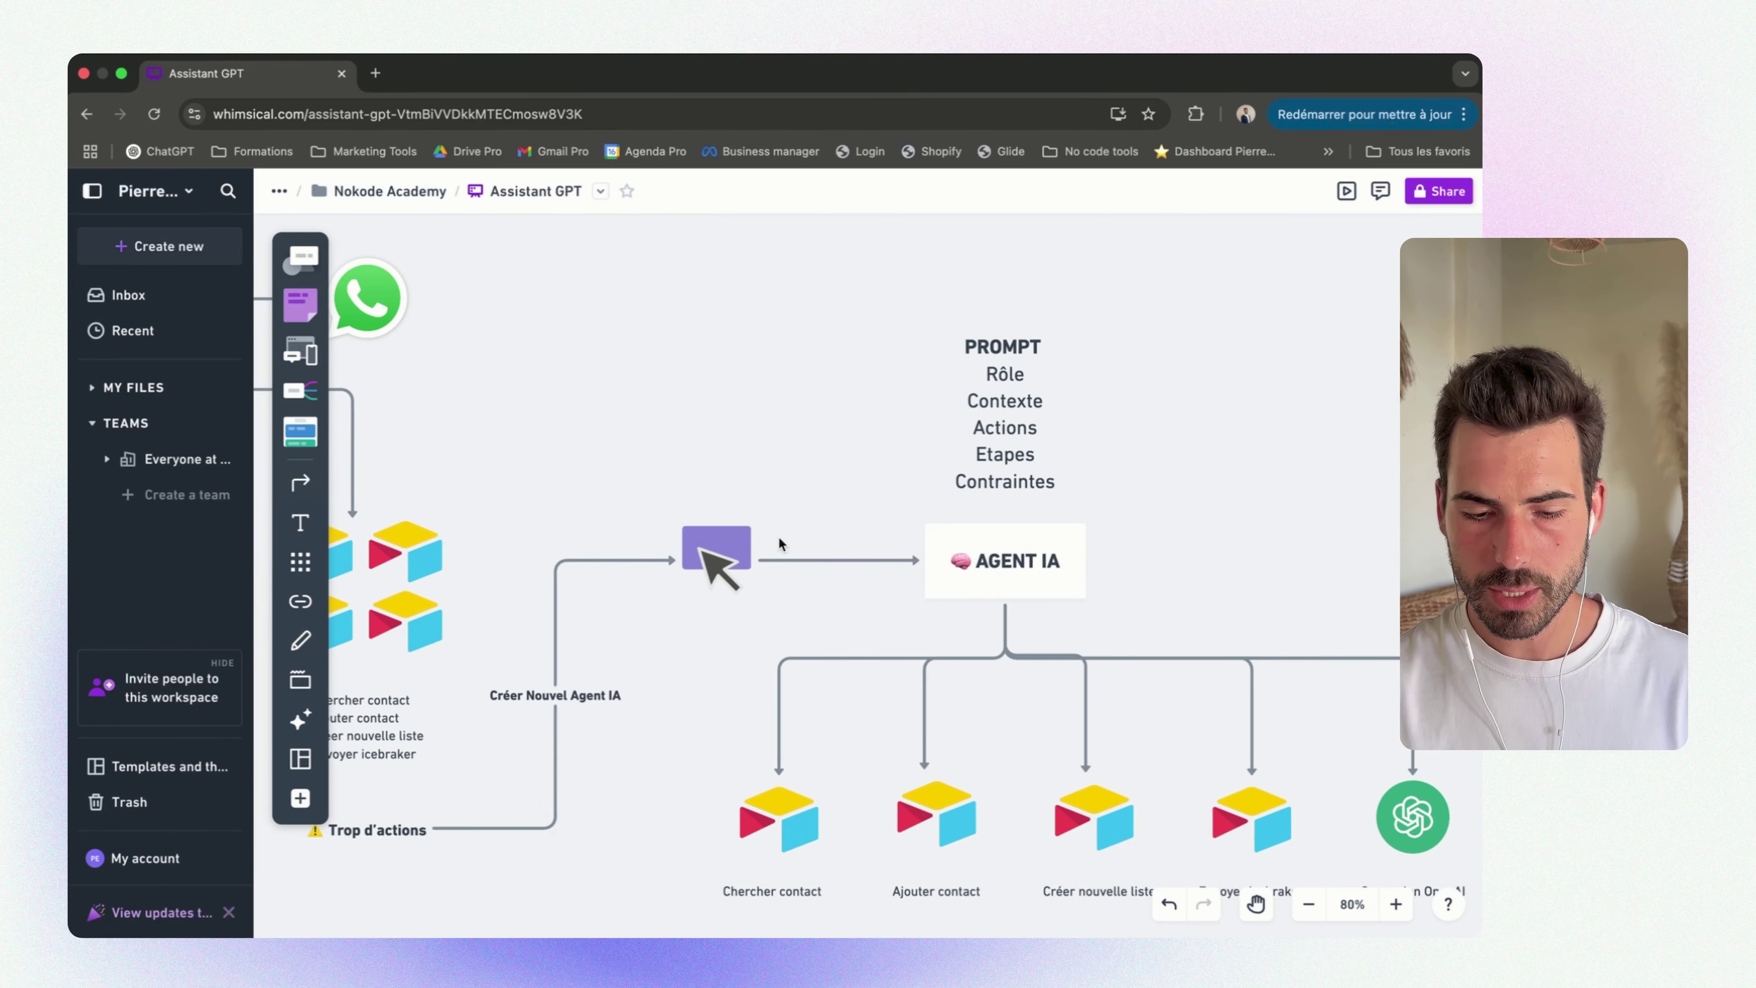
scroll(723, 538, "left", 5)
scroll(723, 538, "down", 2)
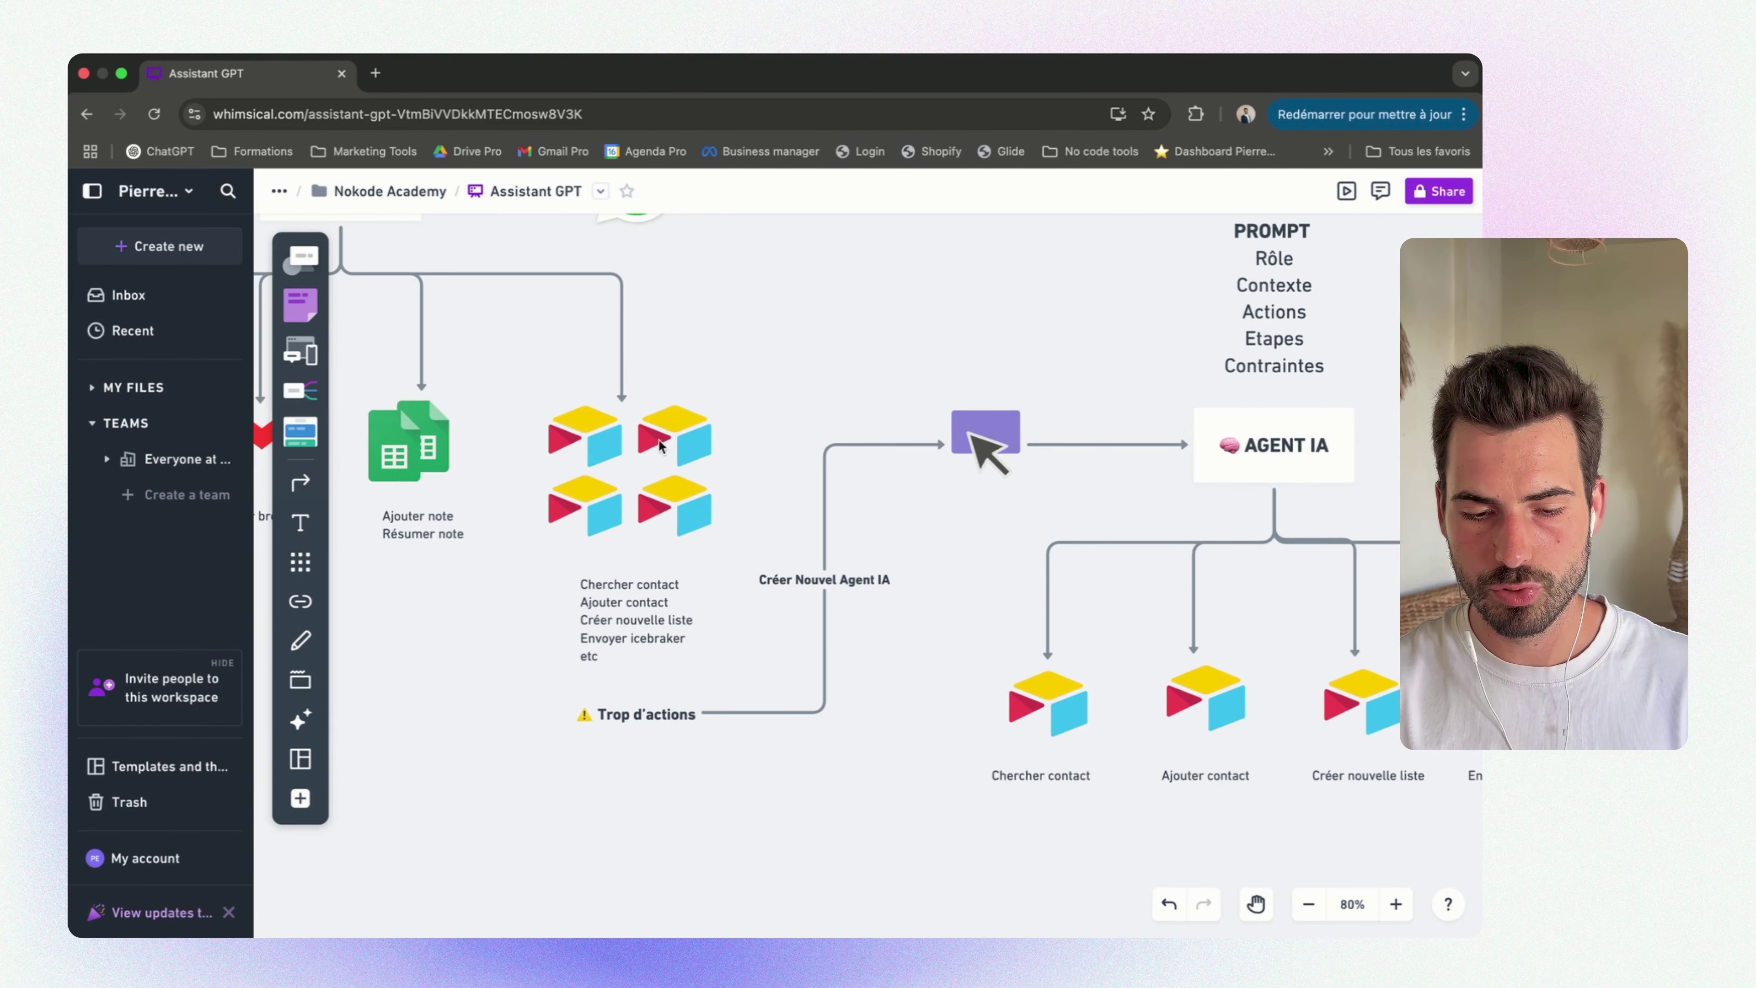
scroll(926, 591, "right", 6)
scroll(926, 592, "up", 1)
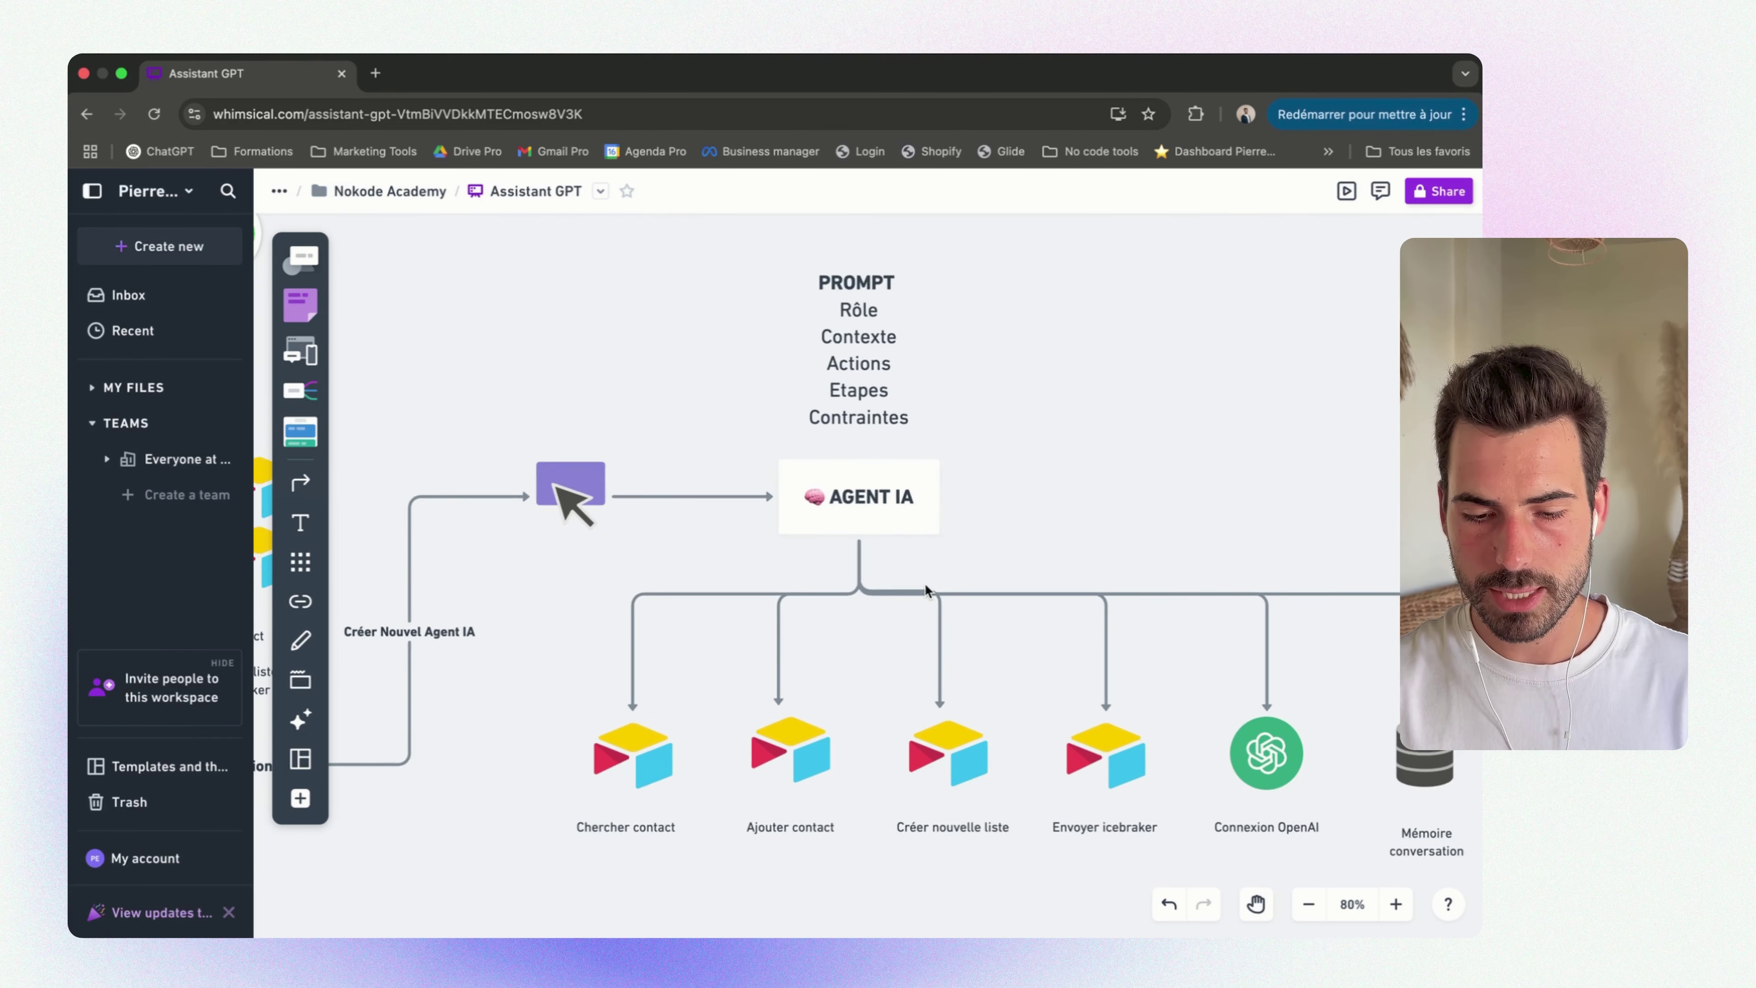
scroll(904, 518, "down", 1)
left_click(643, 721)
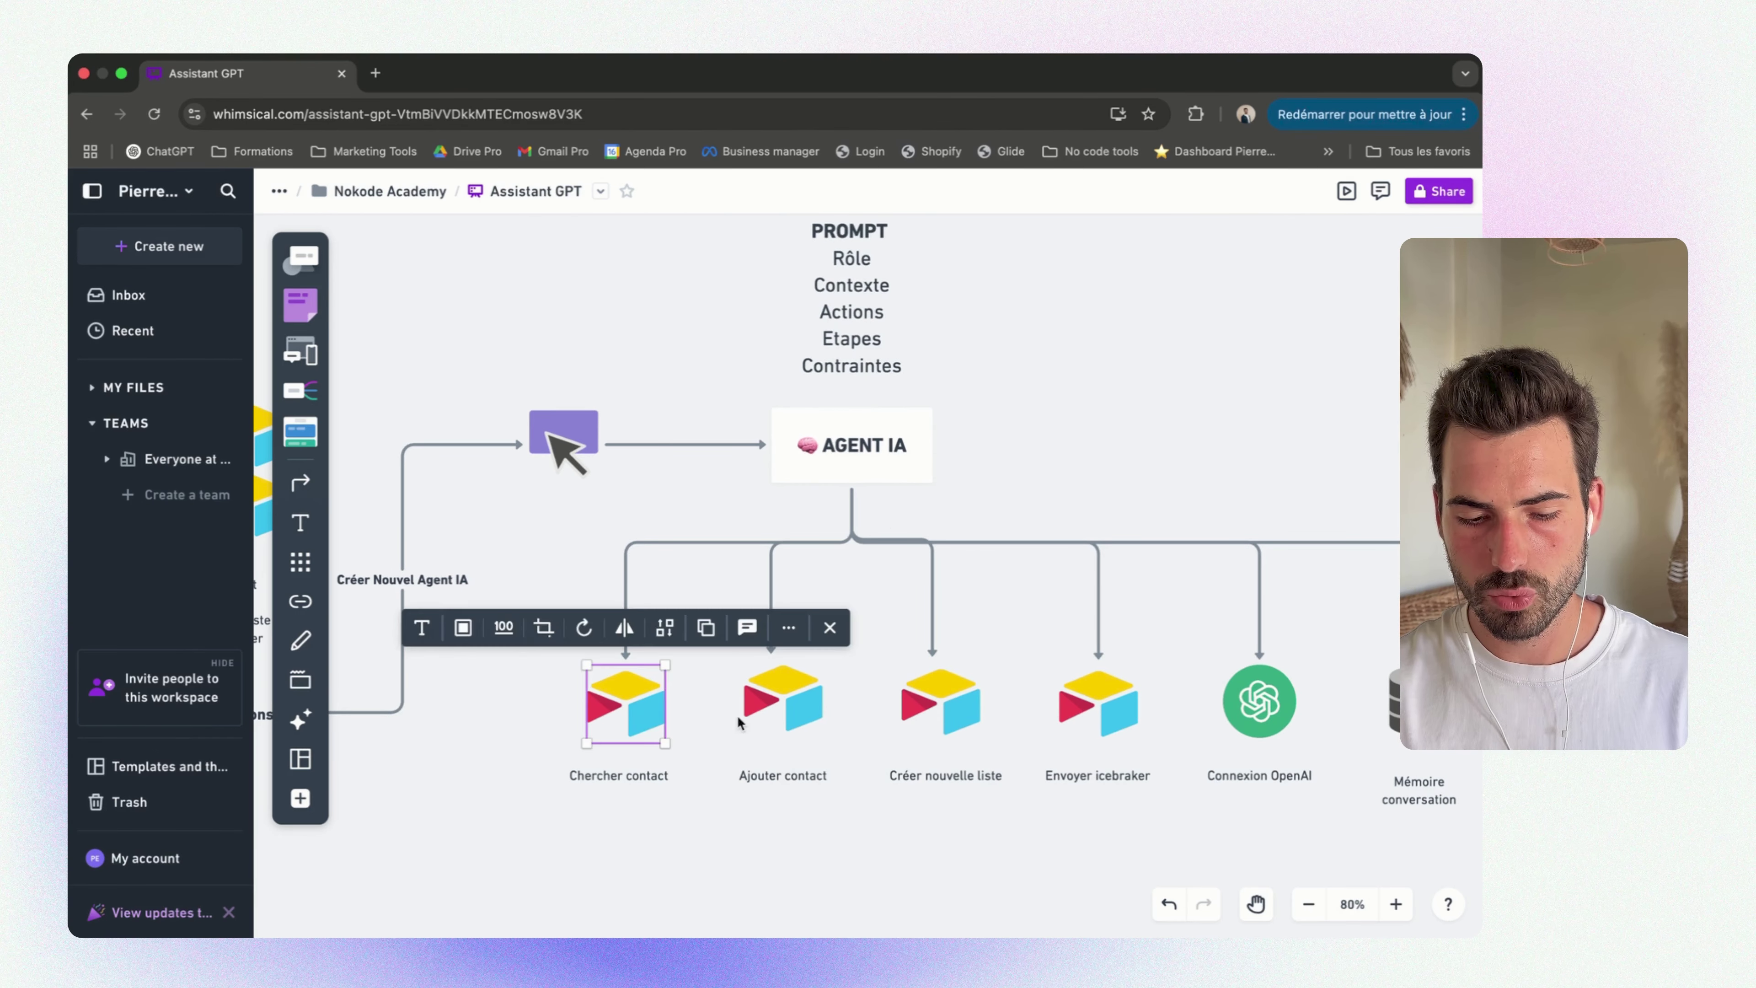
left_click(799, 711)
left_click(949, 707)
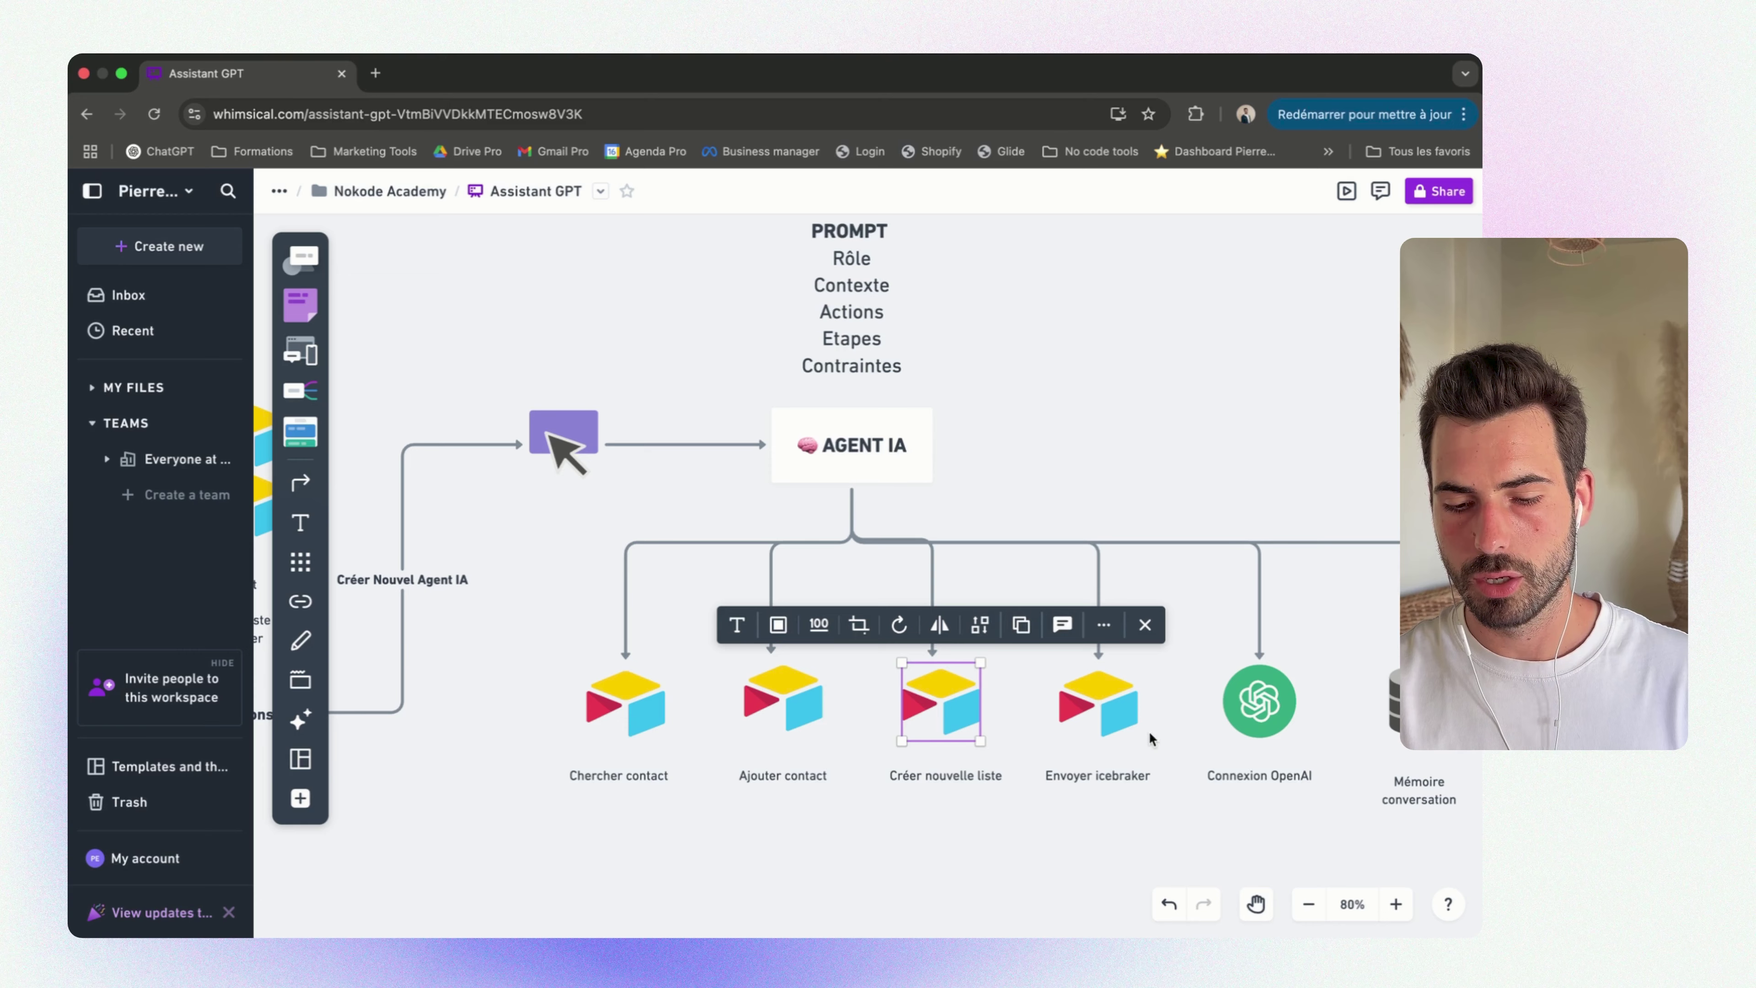
left_click(1103, 706)
scroll(1092, 712, "right", 2)
left_click(1123, 709)
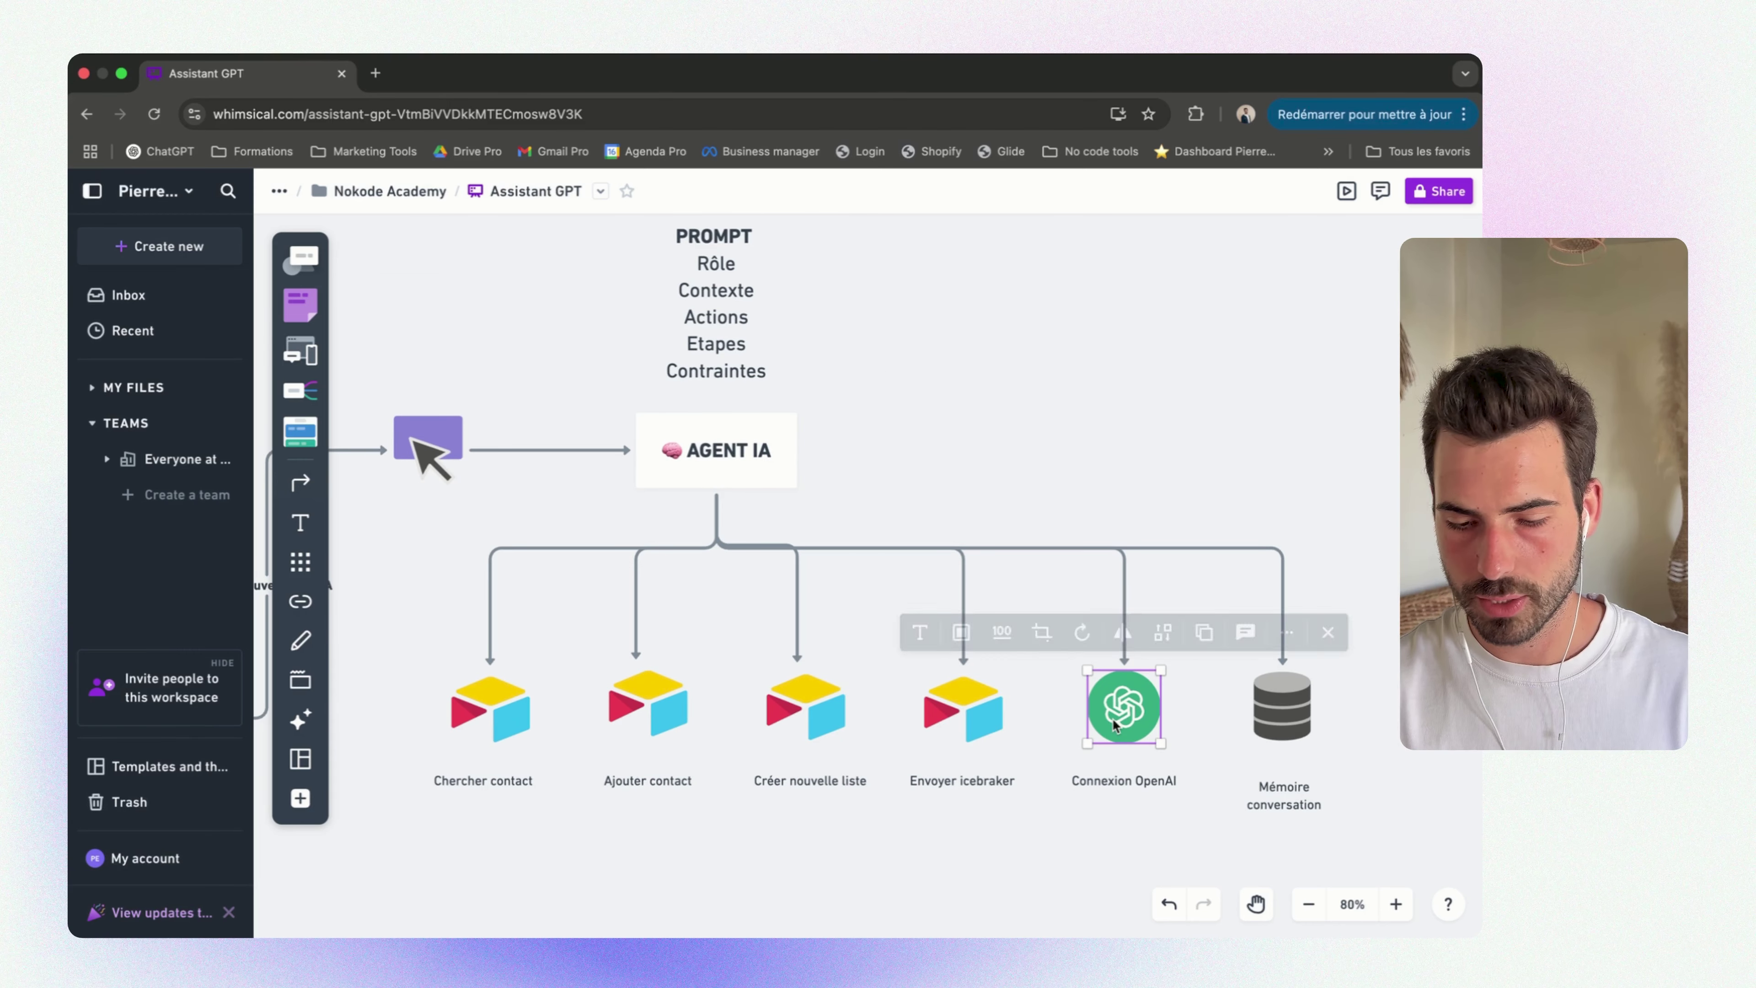
left_click(1290, 728)
scroll(764, 785, "left", 3)
left_click_drag(619, 787, 1150, 642)
scroll(1155, 630, "up", 3)
scroll(1155, 630, "left", 3)
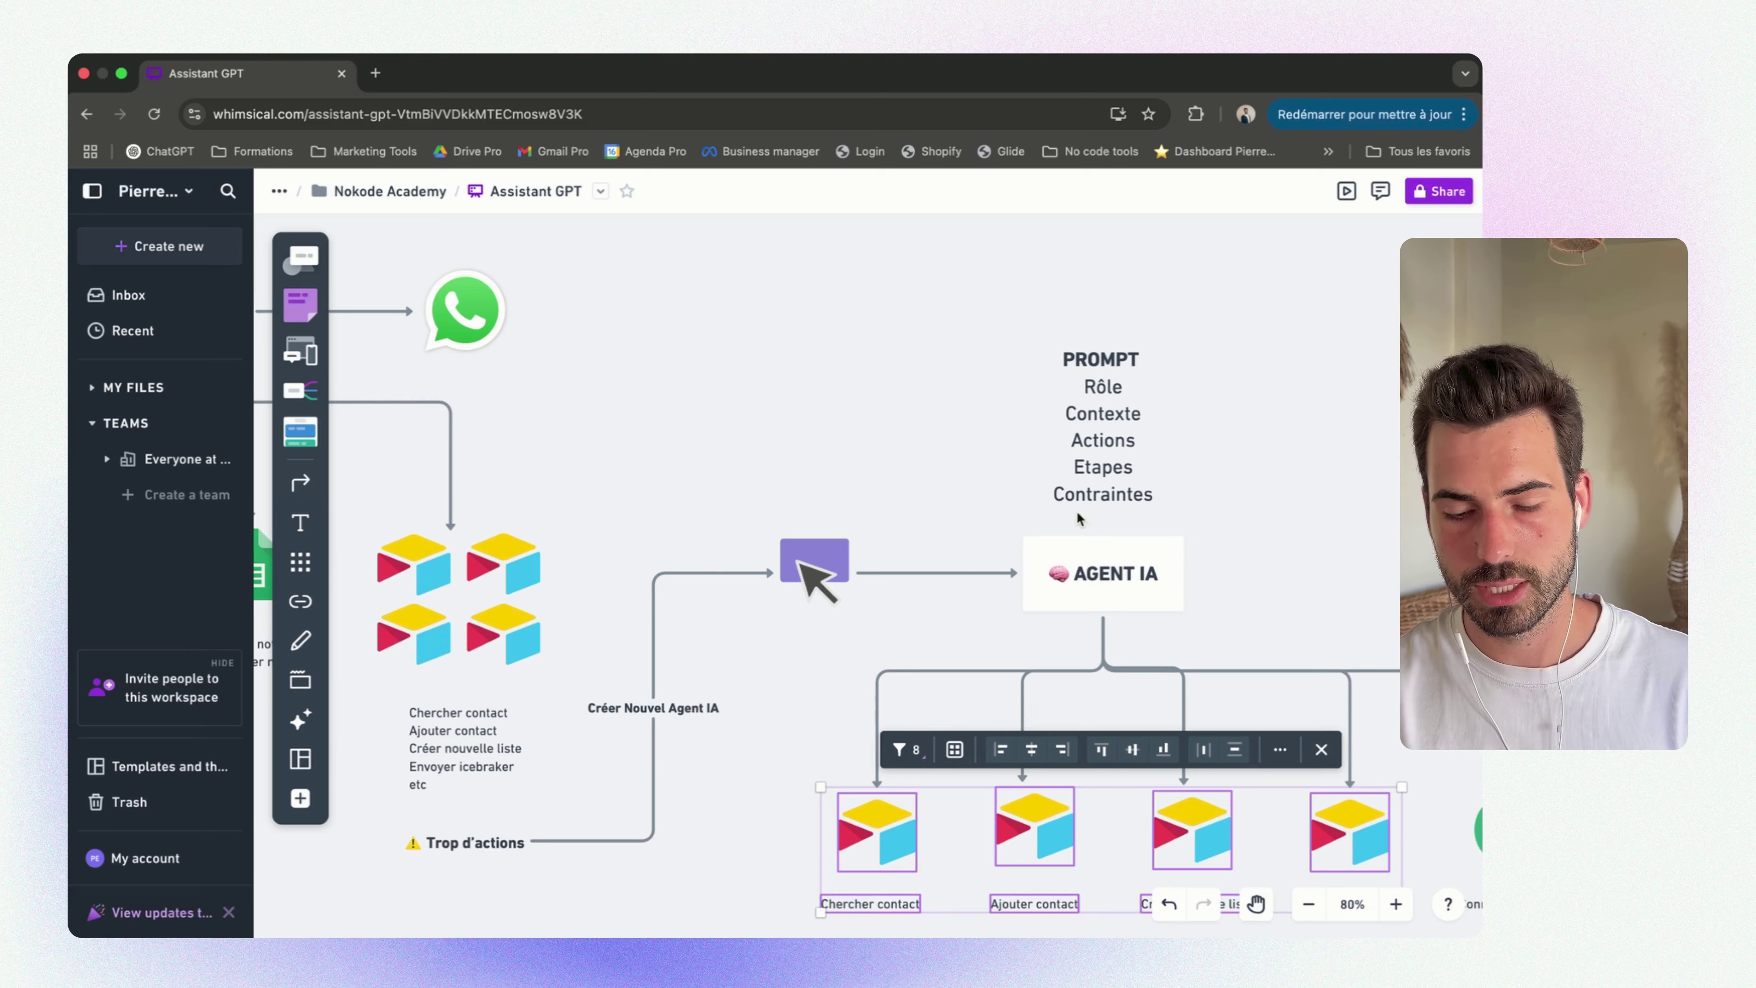
scroll(1080, 519, "down", 3)
scroll(1080, 519, "right", 5)
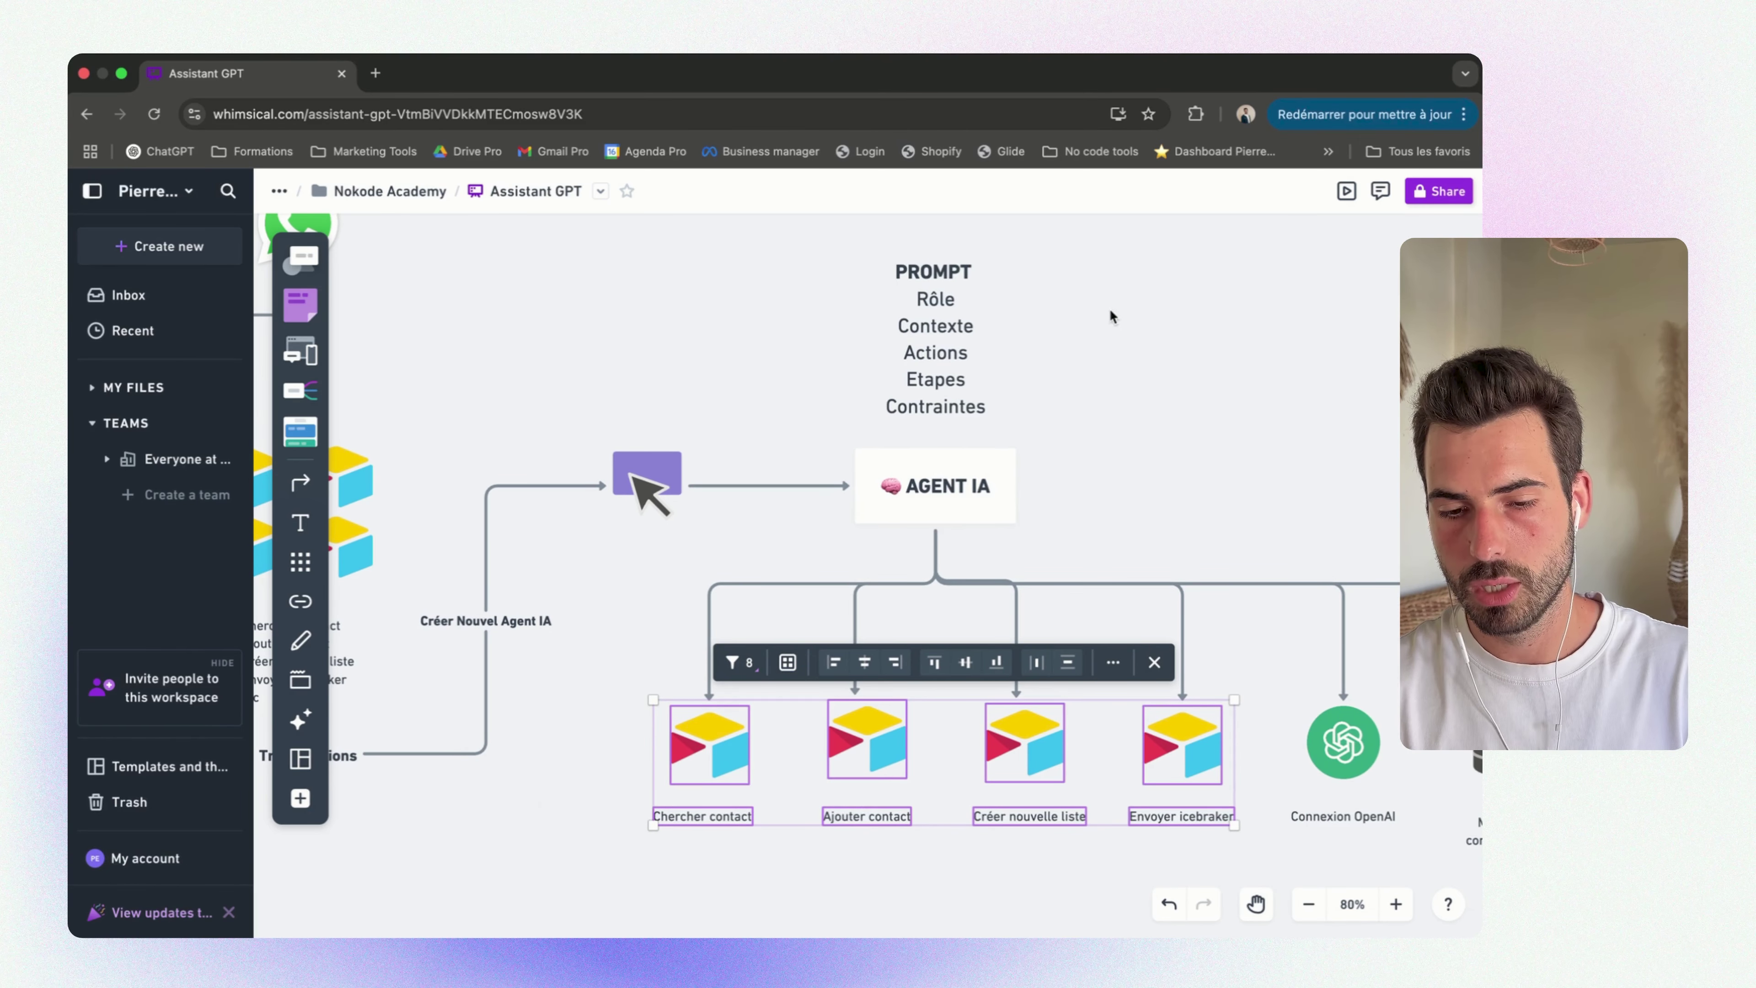
left_click(955, 303)
scroll(1183, 478, "down", 3)
scroll(1183, 478, "right", 2)
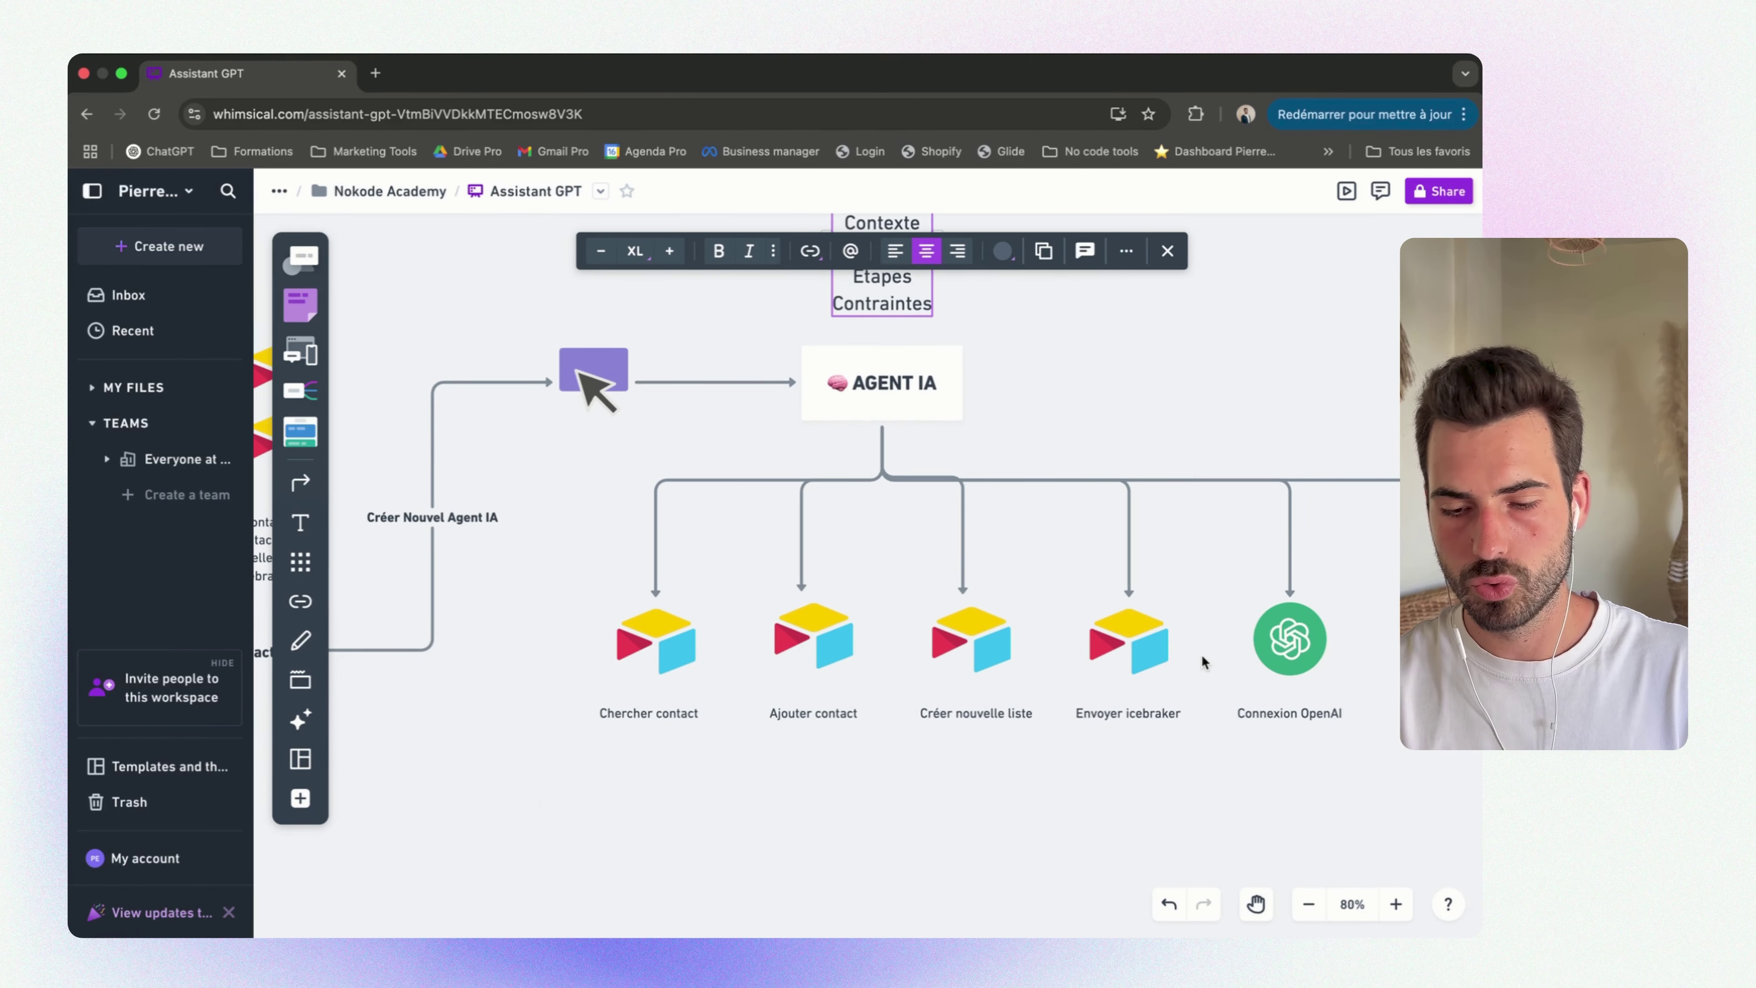
scroll(1204, 662, "down", 1)
scroll(1203, 662, "right", 2)
left_click_drag(636, 783, 1362, 561)
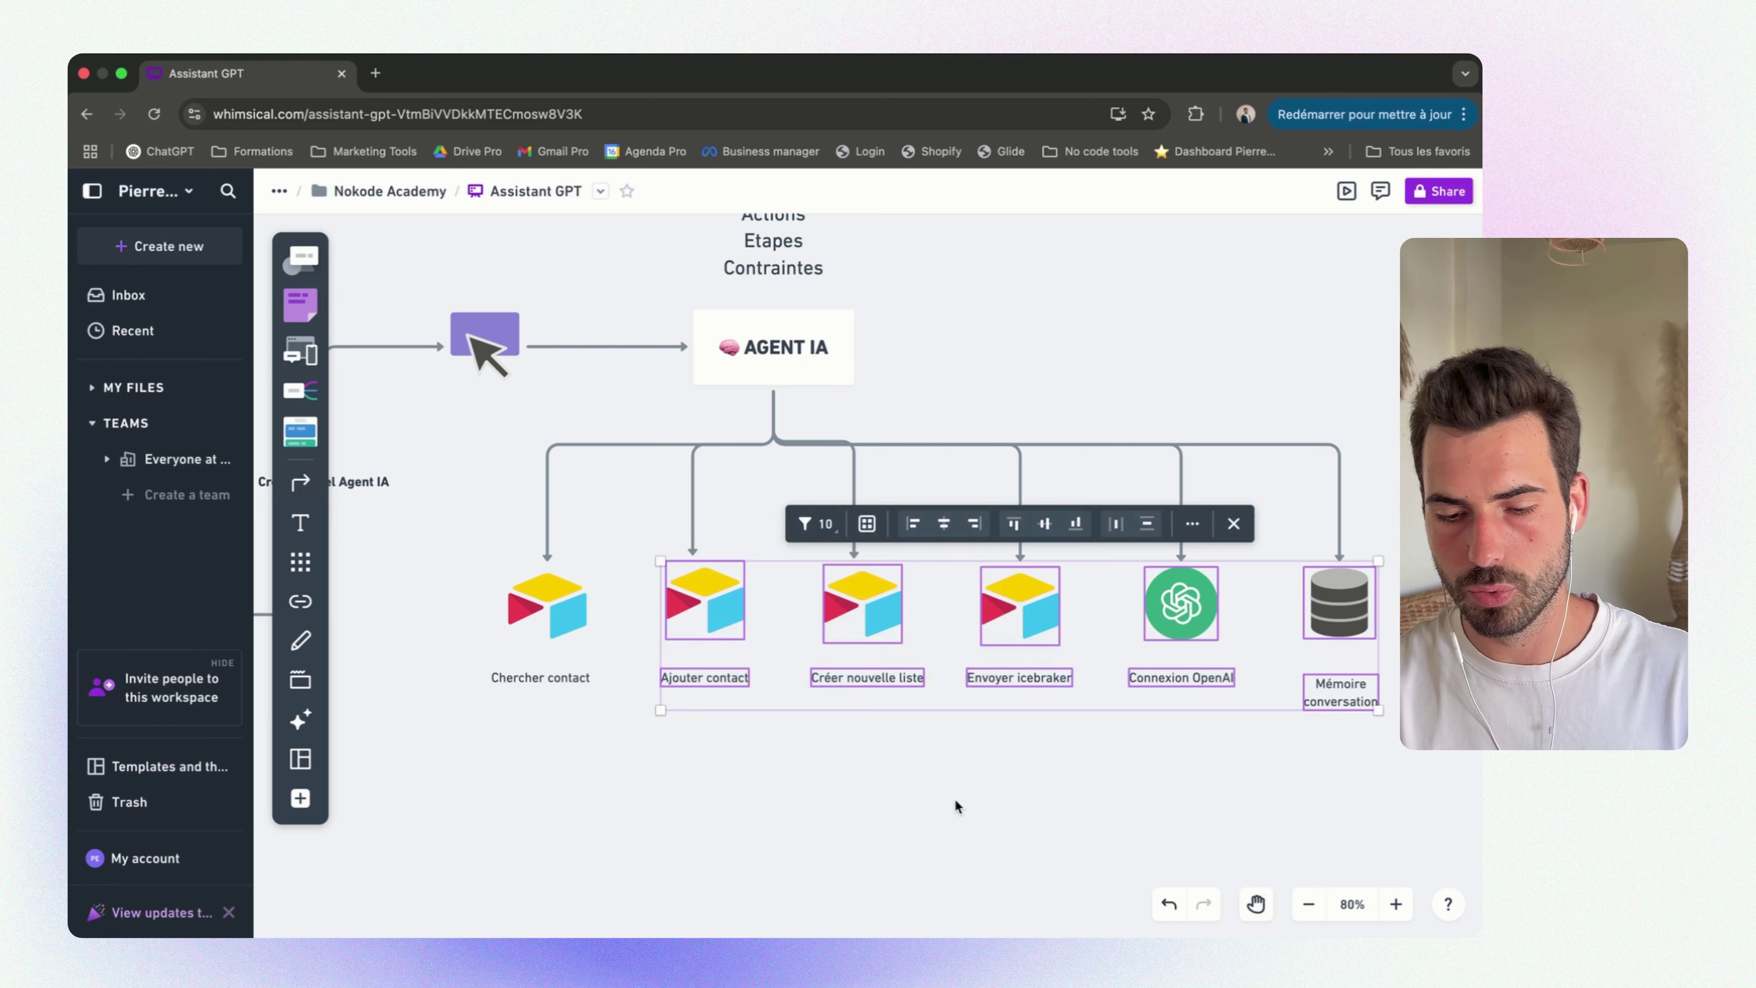
key("Escape")
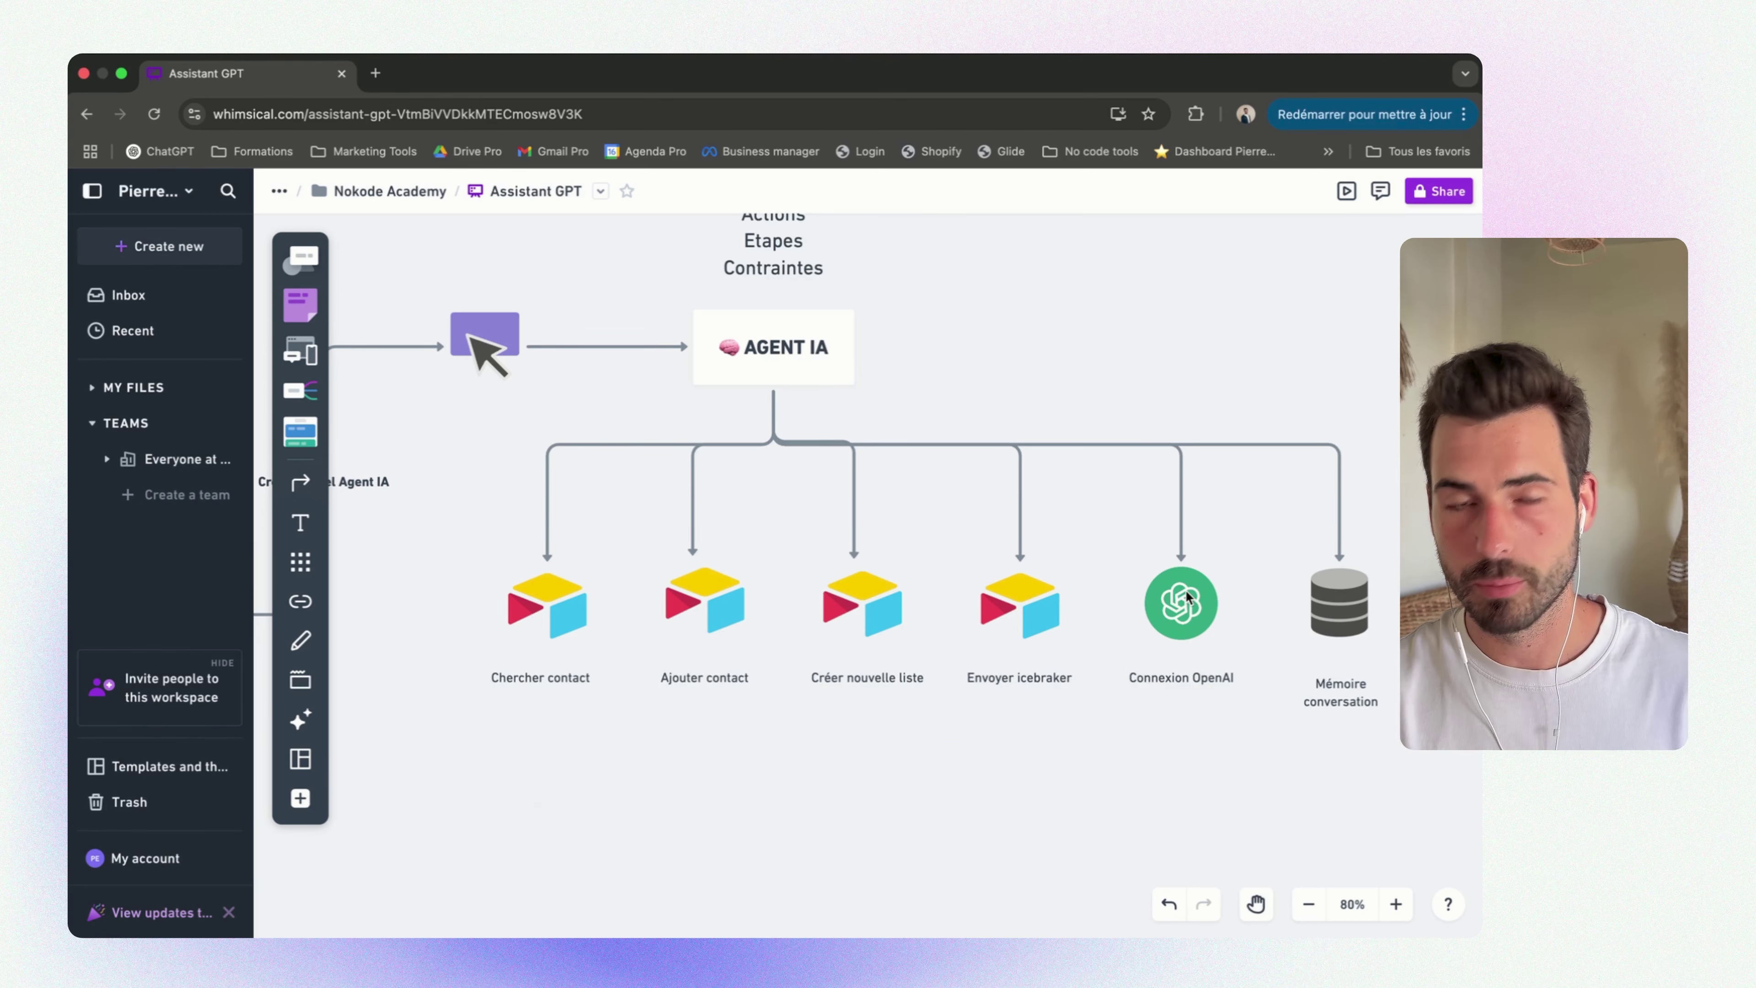
scroll(1007, 682, "left", 5)
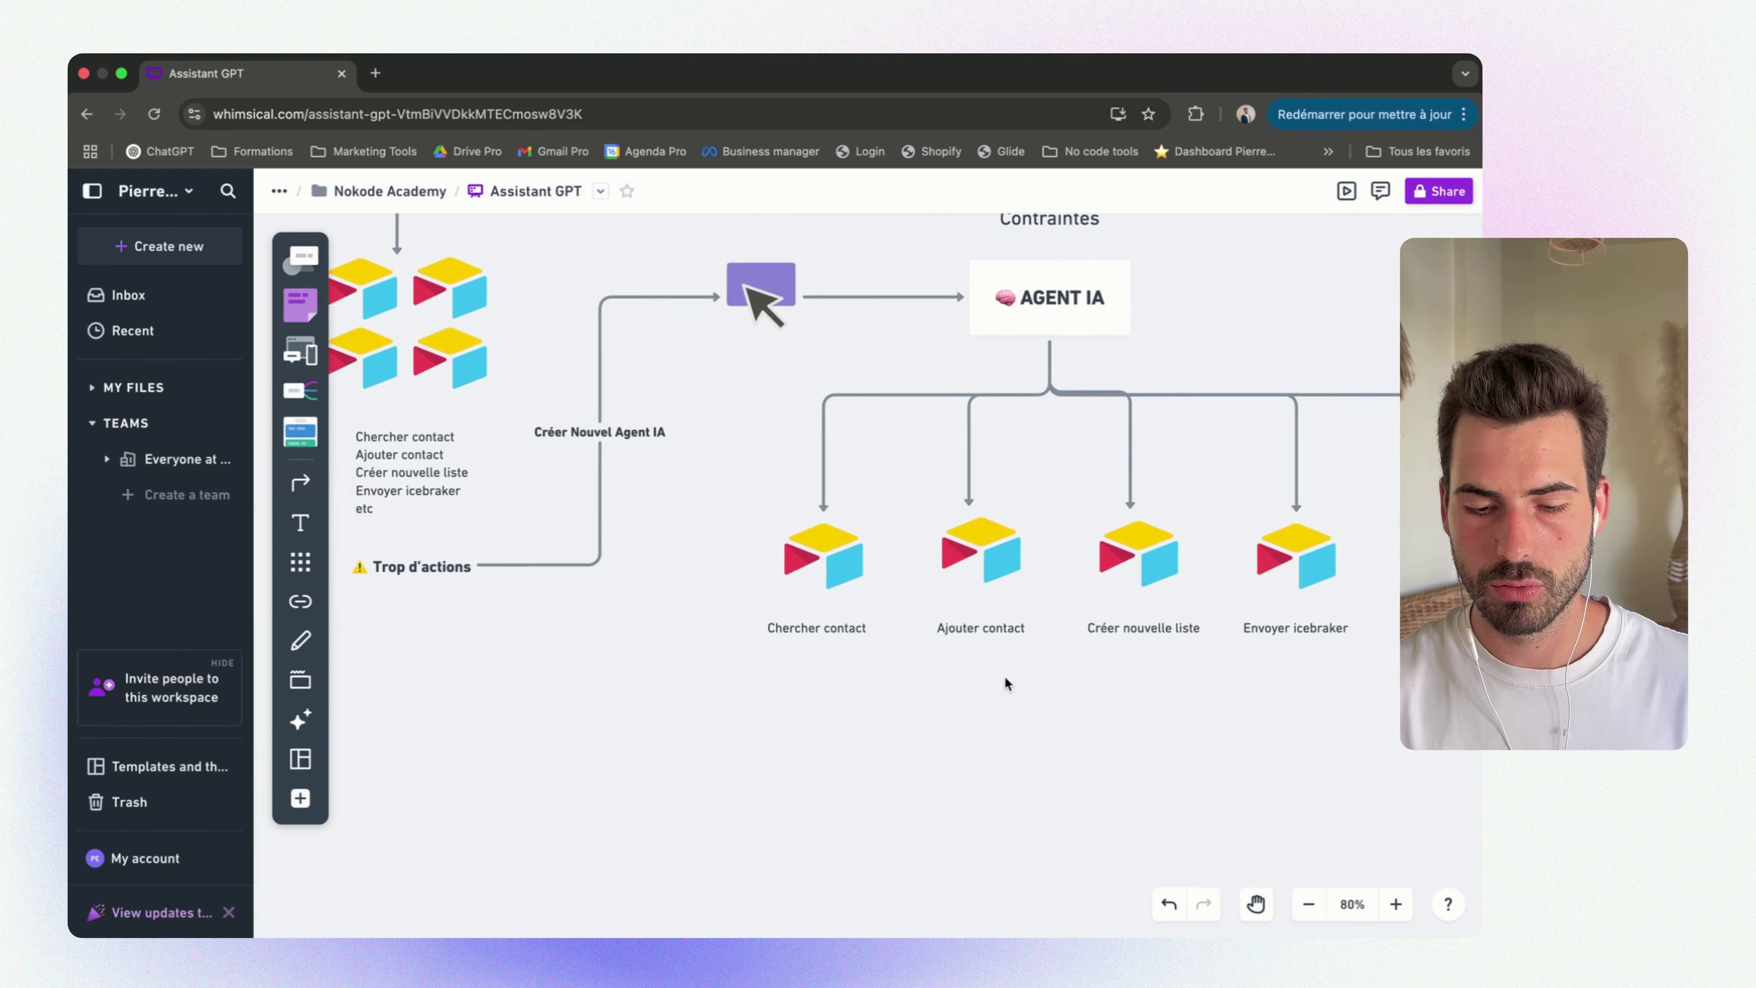
scroll(1023, 683, "left", 2)
scroll(1023, 683, "up", 1)
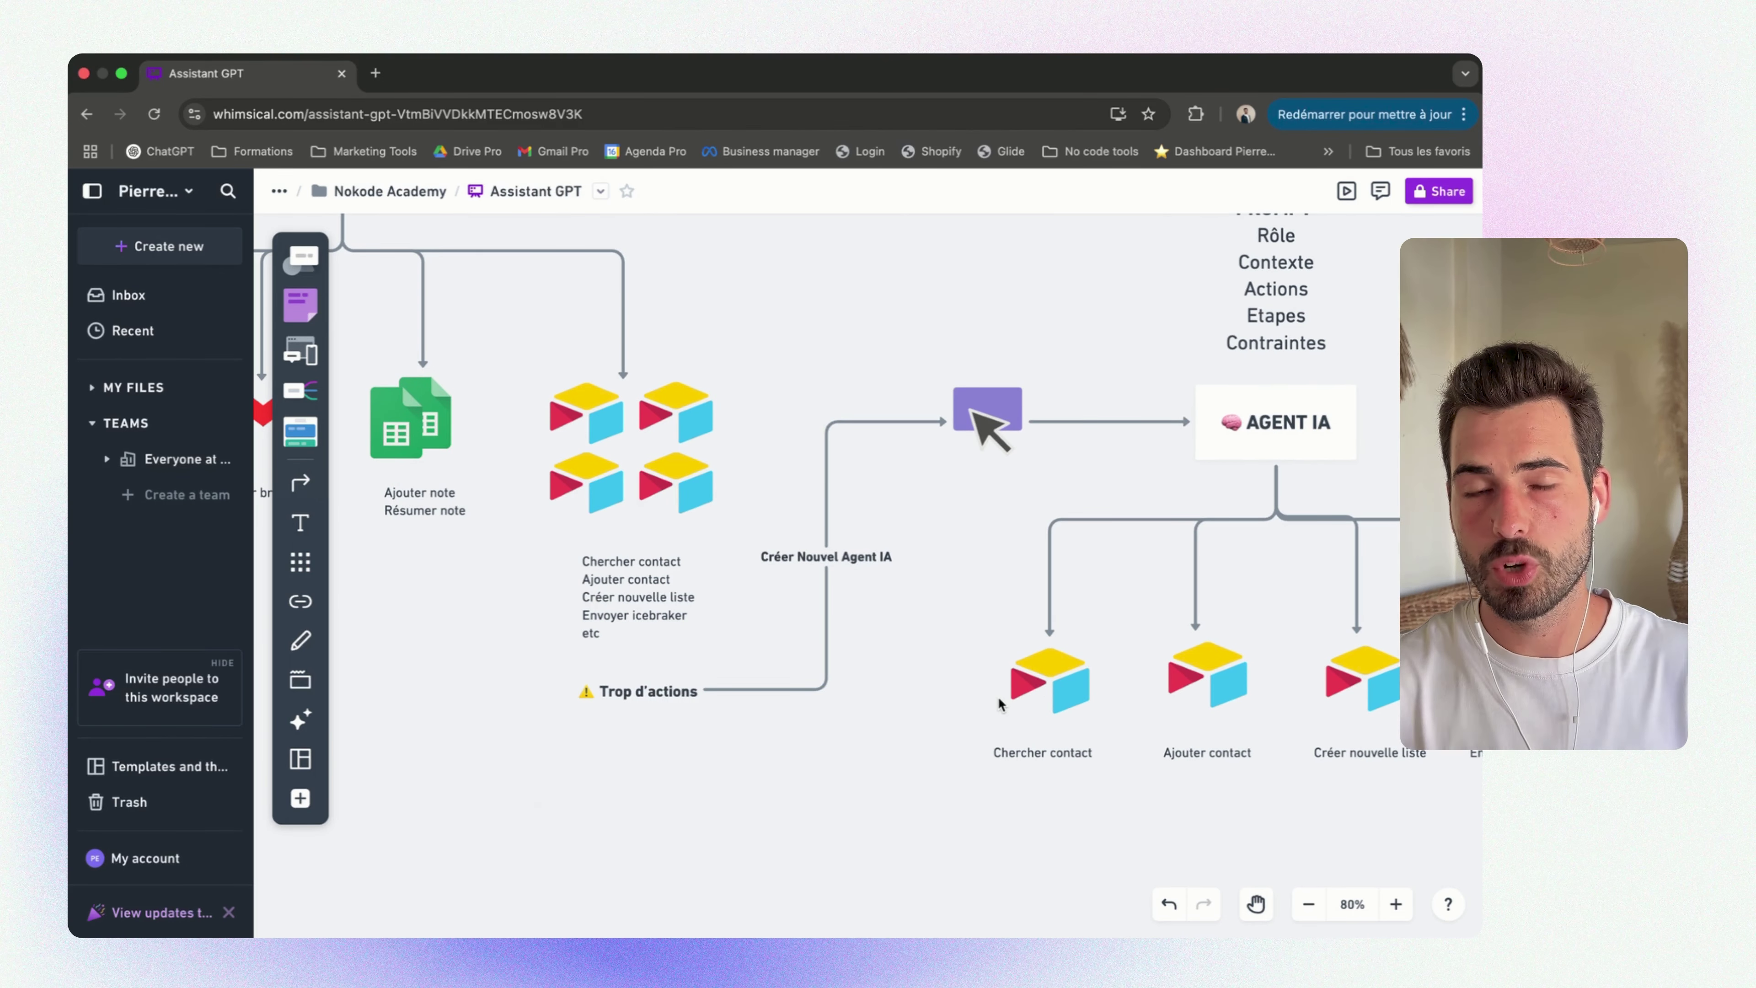
scroll(998, 696, "left", 10)
scroll(998, 696, "up", 3)
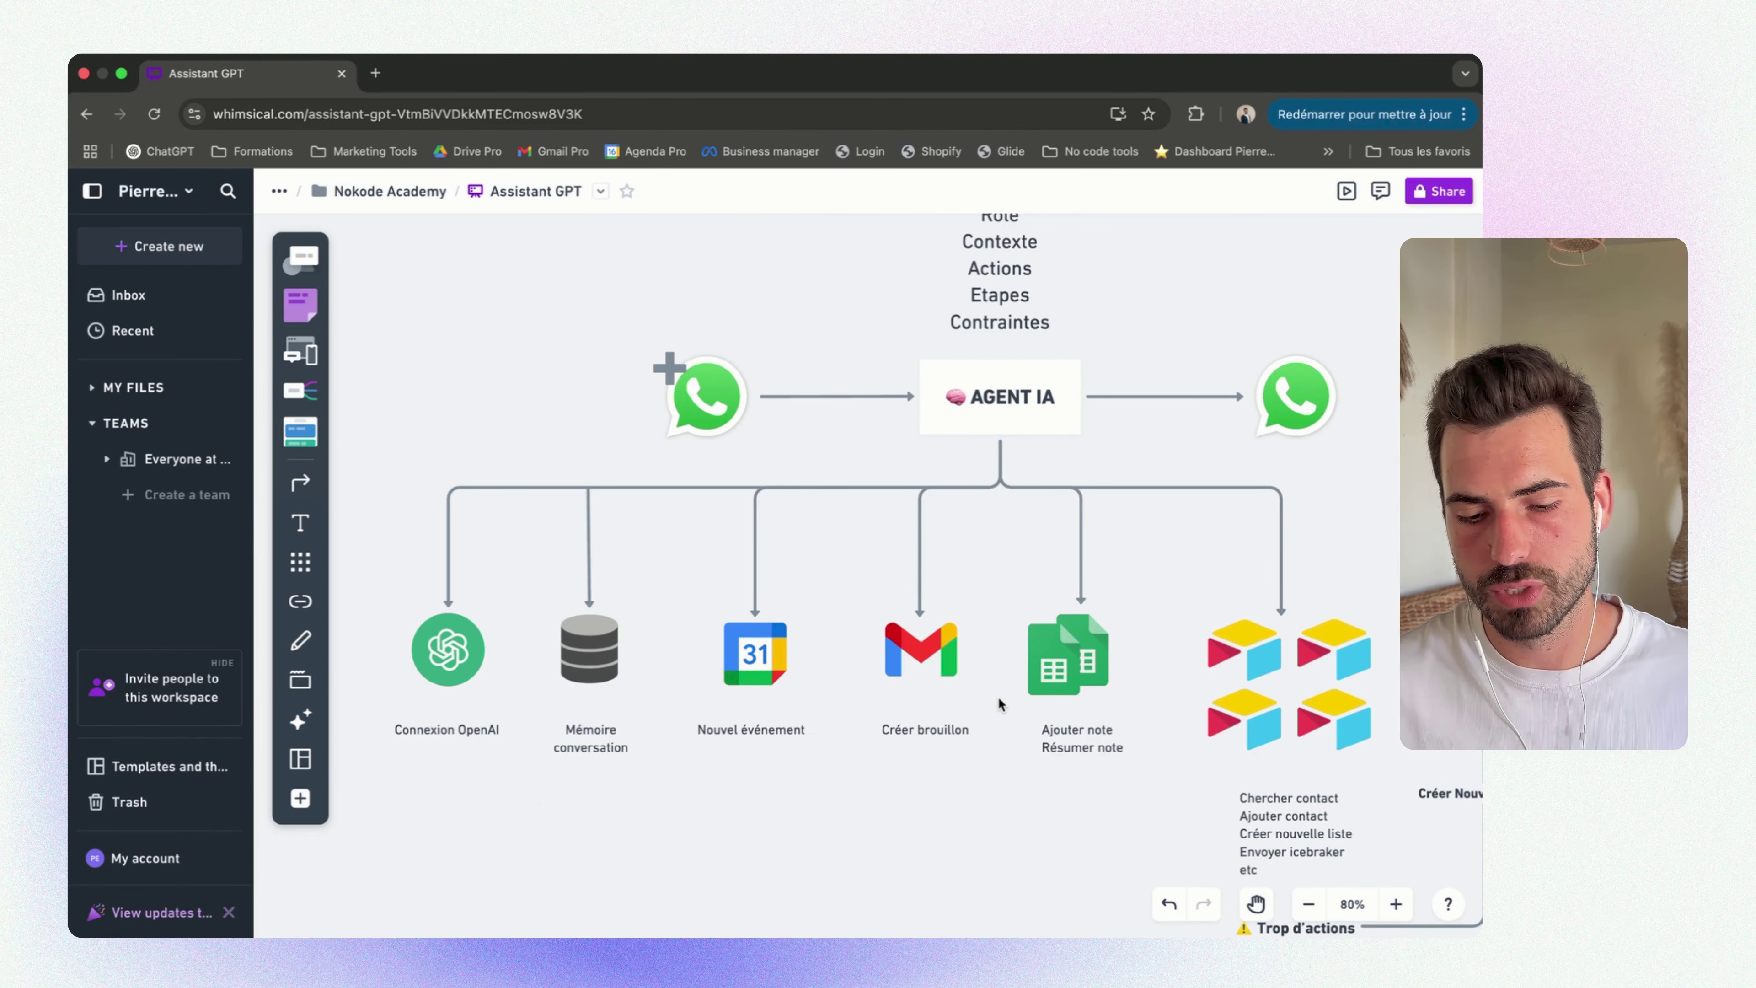
scroll(998, 696, "up", 2)
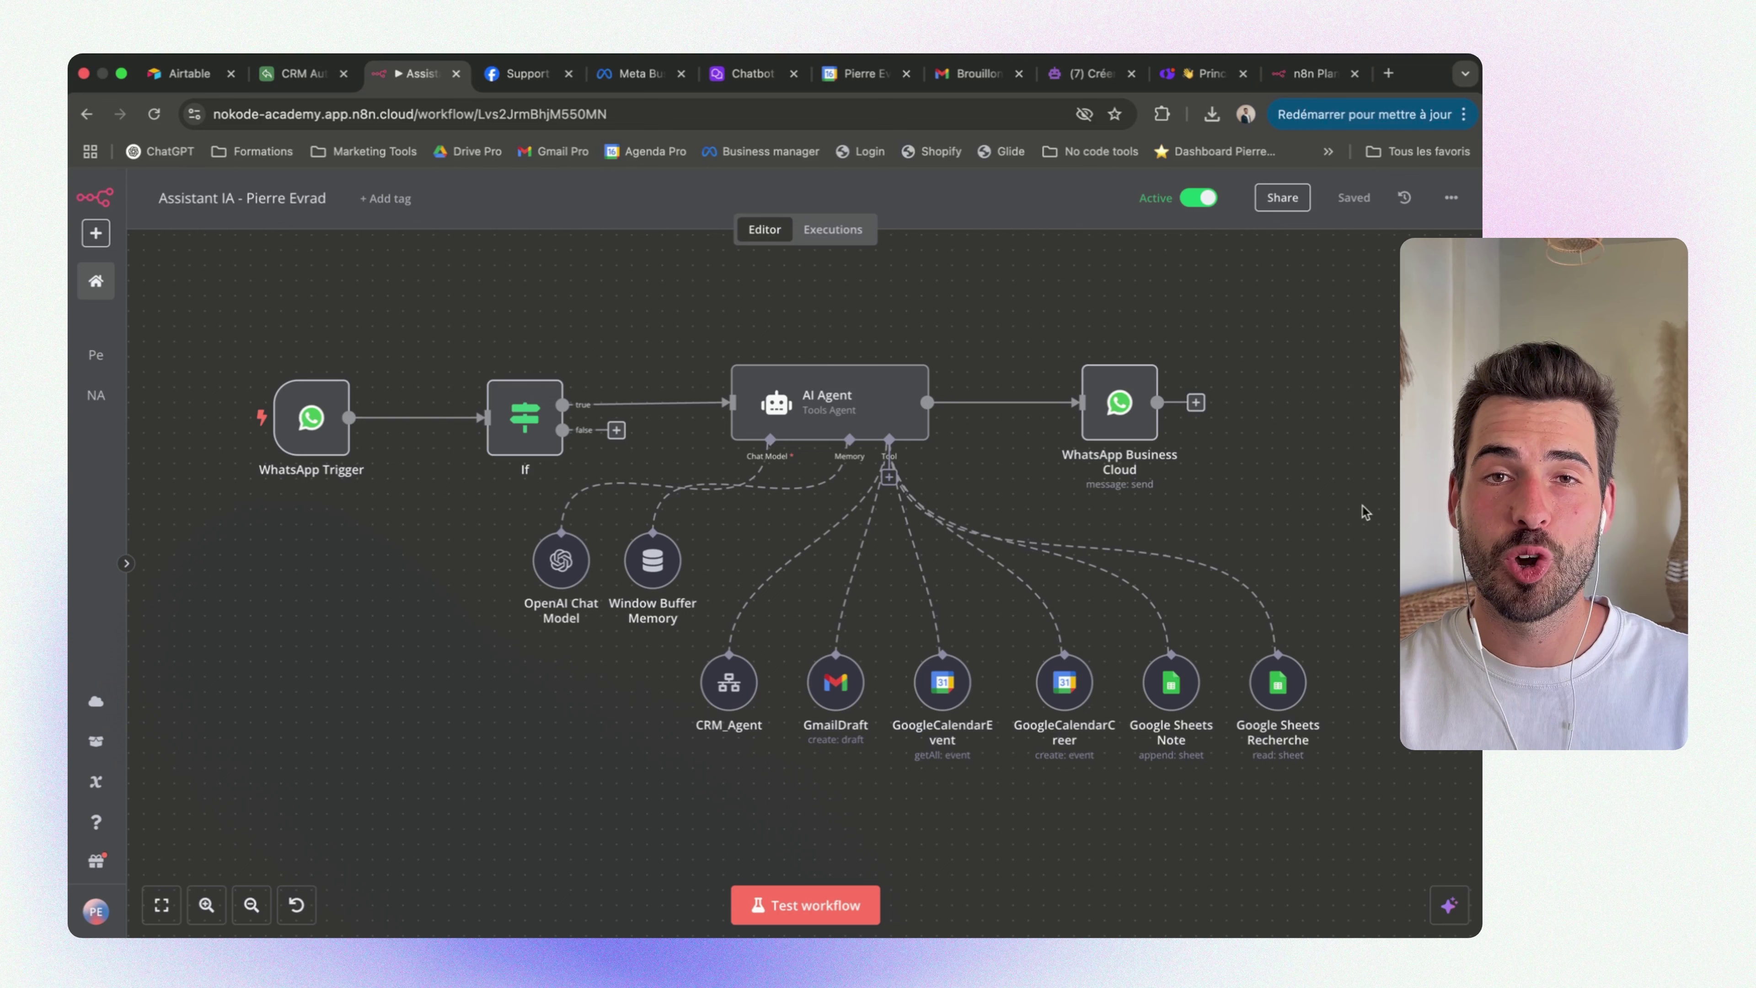
Show the n8n Plans page: Starter $24/month, Pro $60/month, Enterprise on request
mouse_move(712, 640)
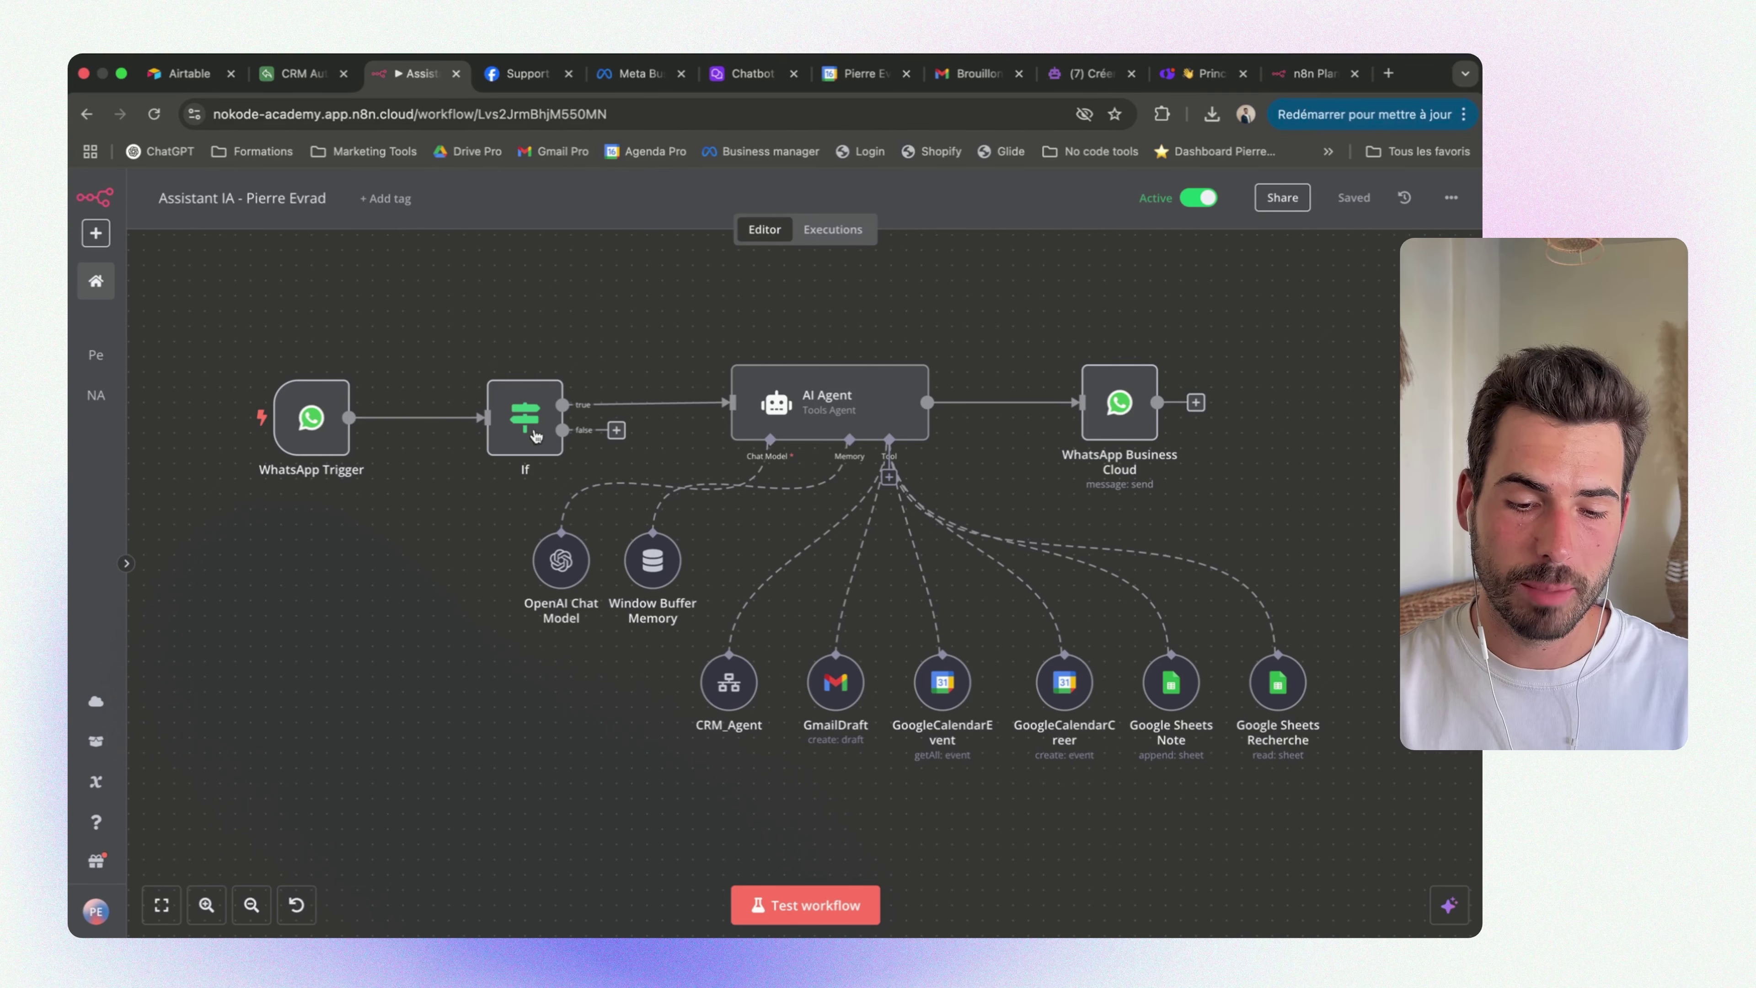
mouse_move(538, 425)
mouse_move(811, 415)
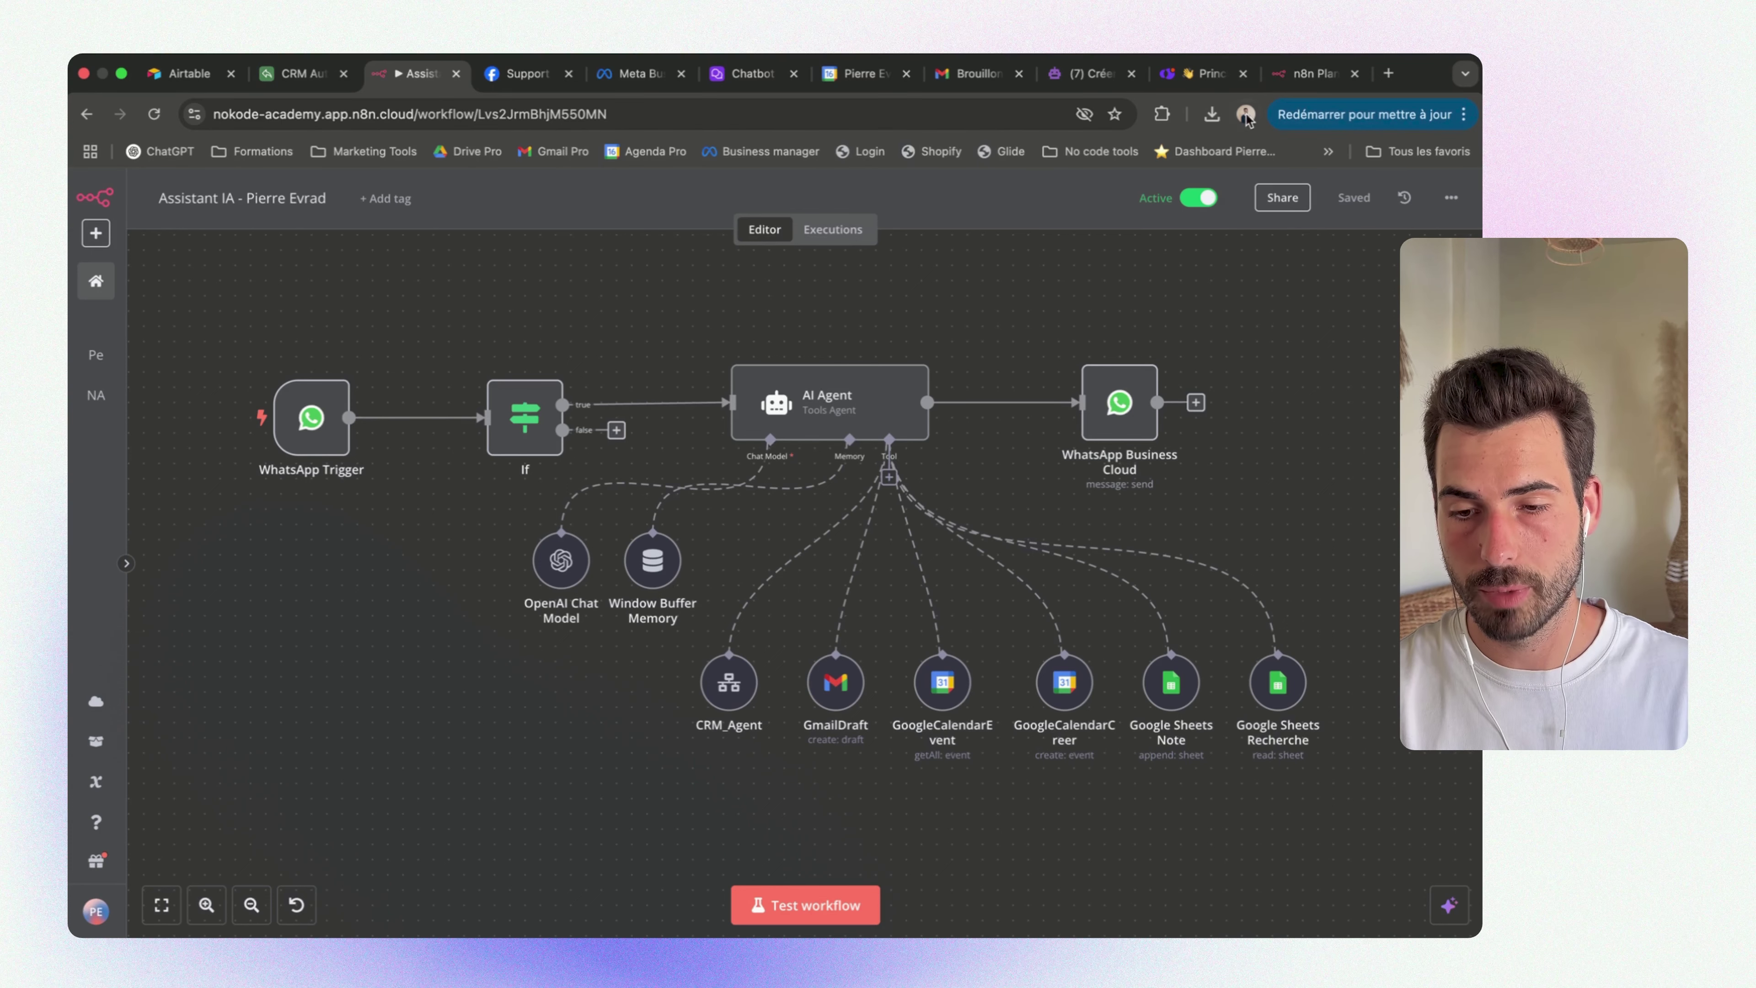
left_click(1294, 79)
scroll(488, 553, "up", 3)
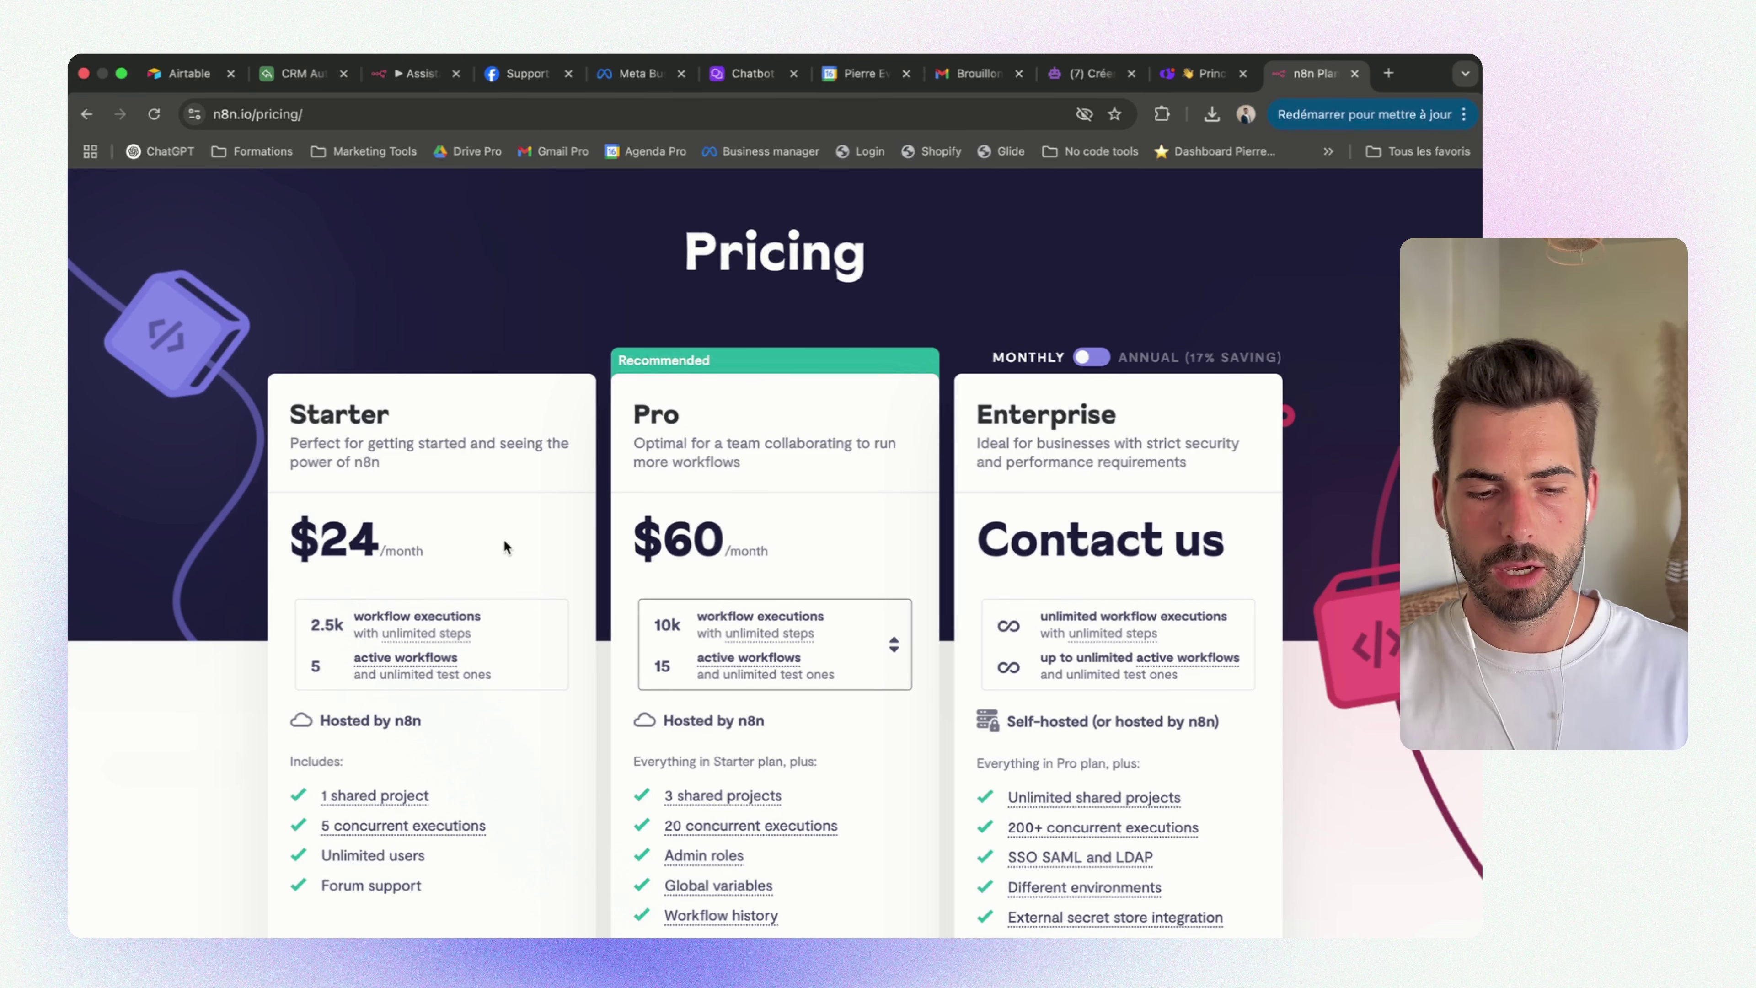
Create a new workflow and import the WhatsApp AI agent workflow from a file
left_click(410, 72)
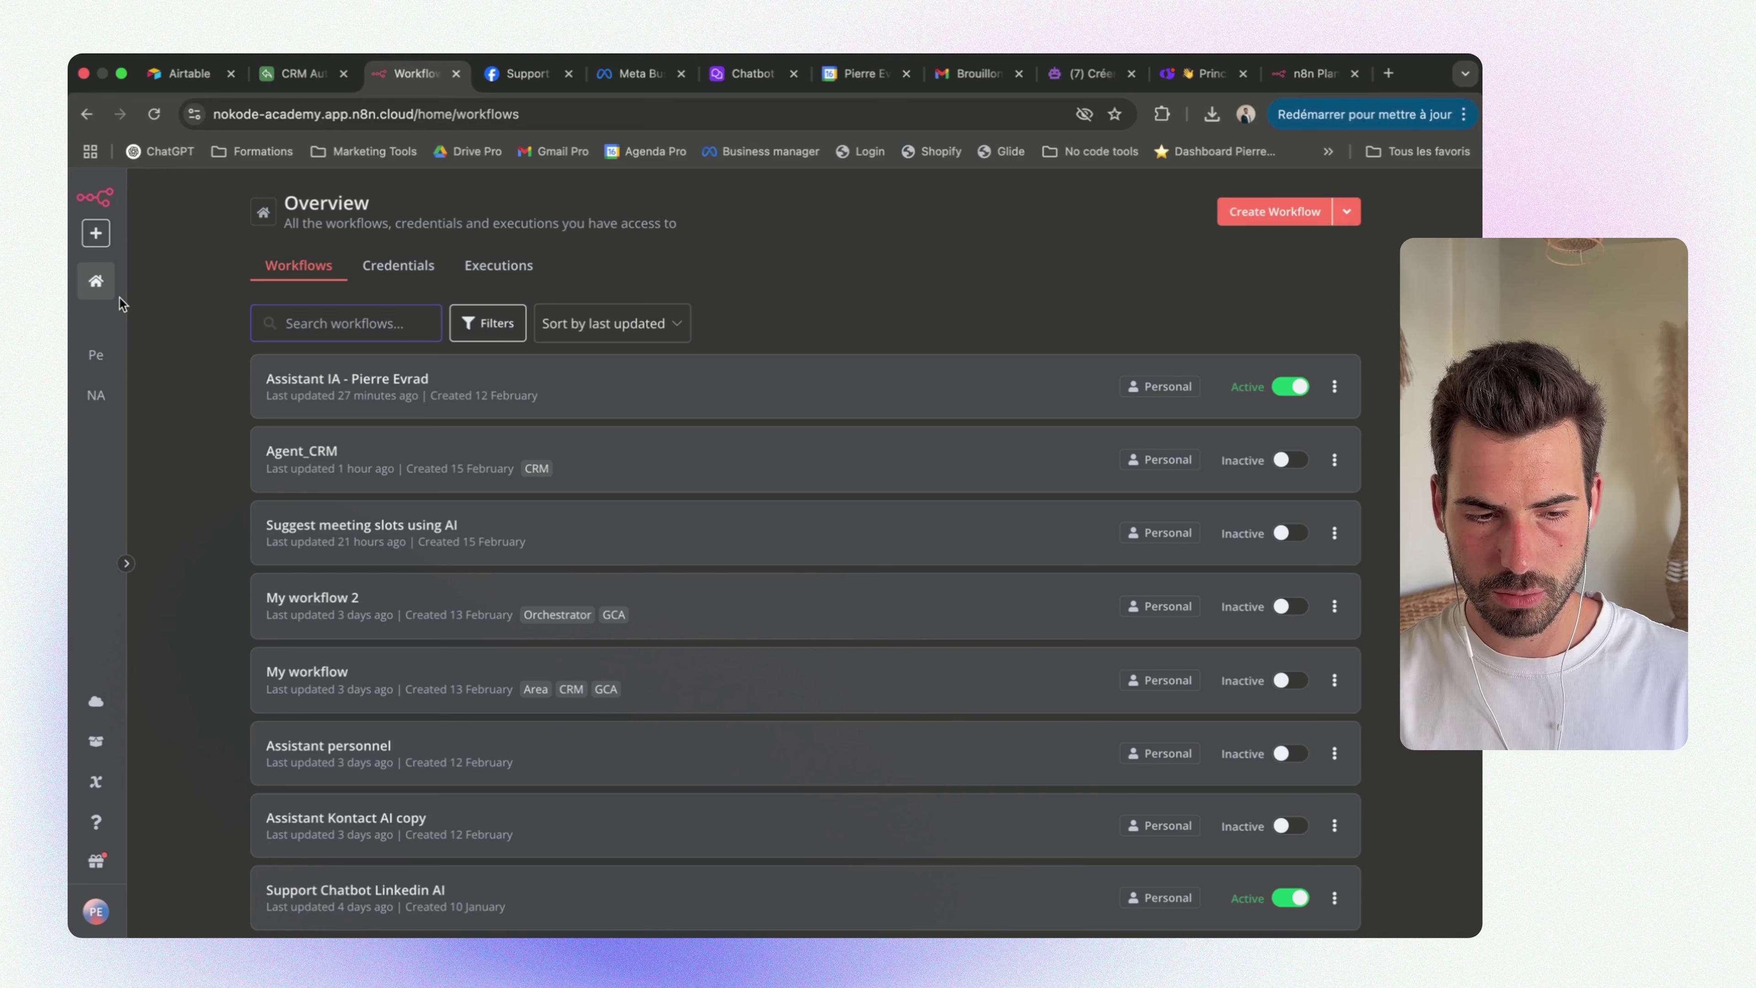
left_click(1269, 213)
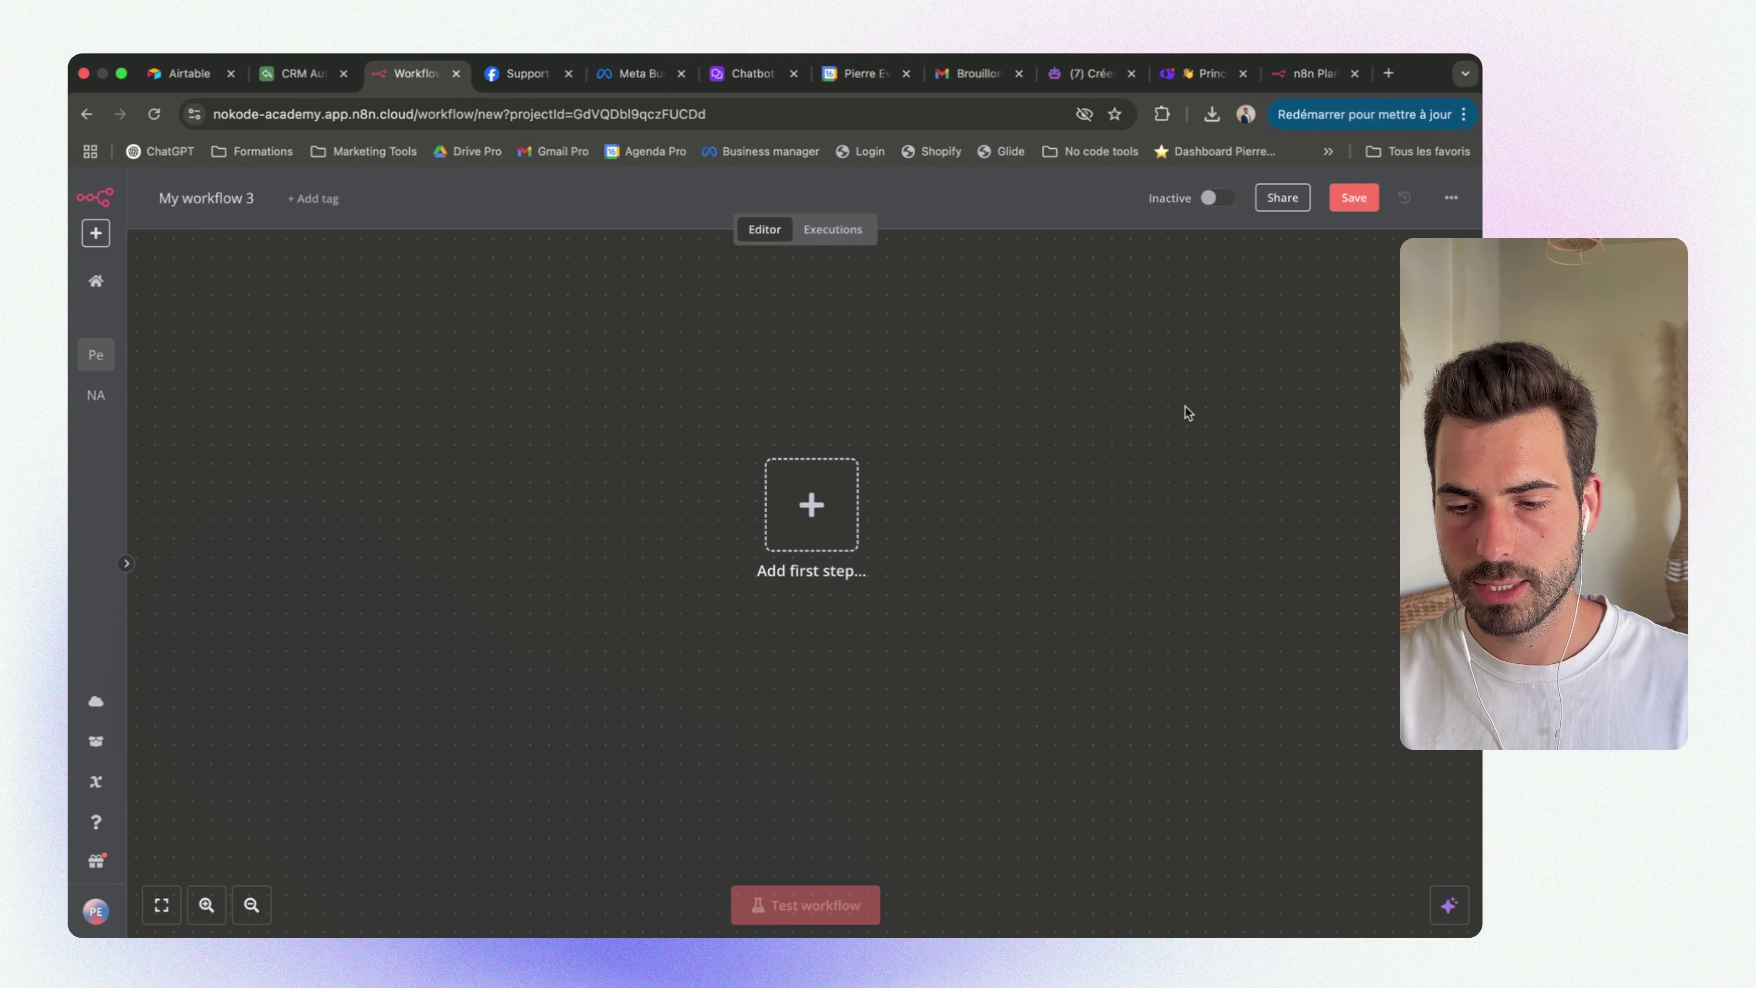
left_click(1451, 199)
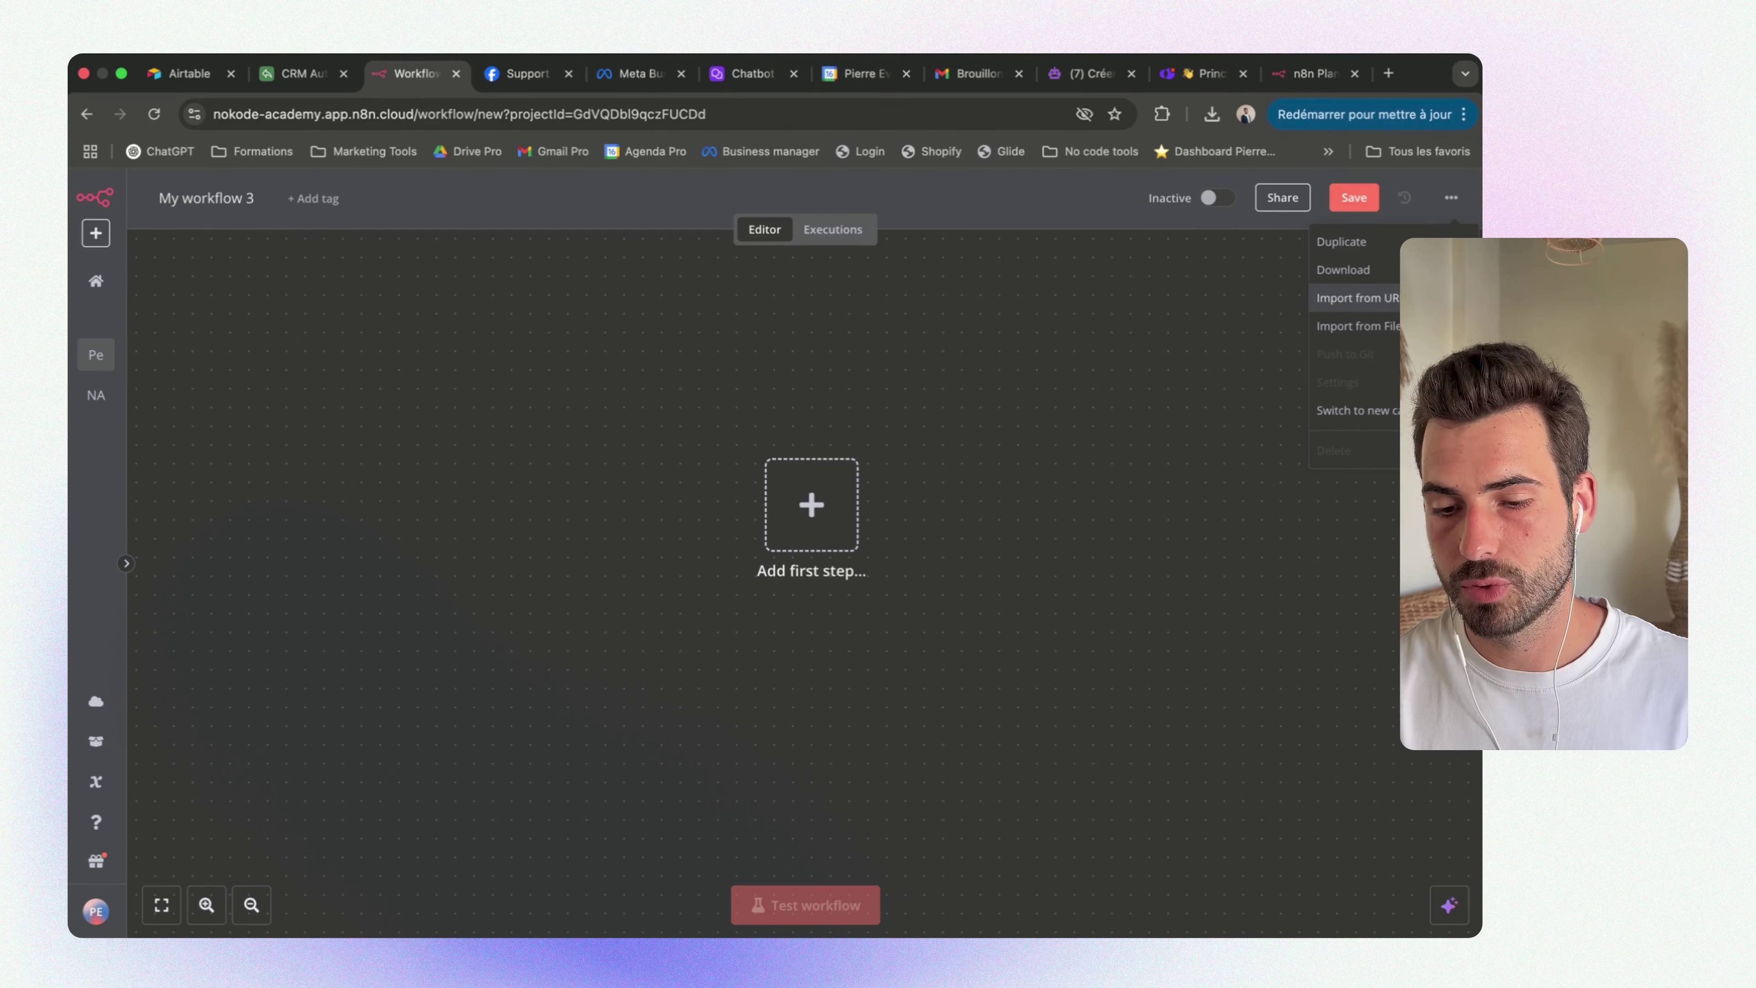
left_click(1357, 326)
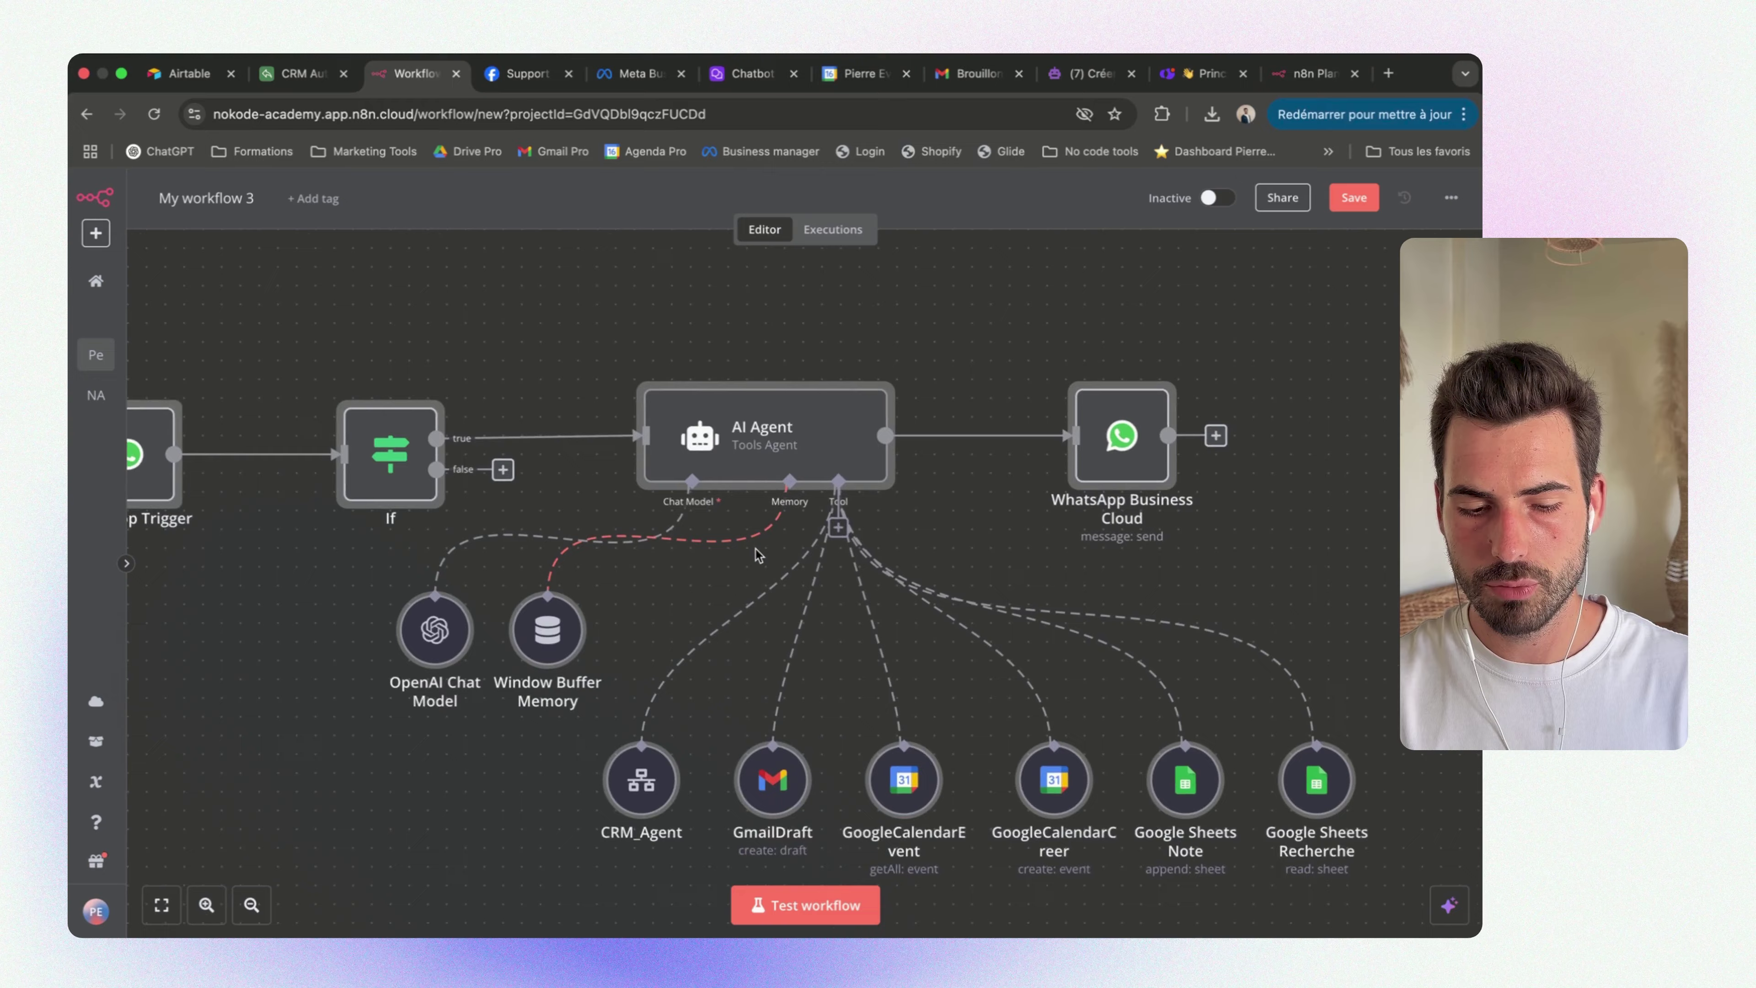
scroll(757, 557, "down", 1)
scroll(757, 556, "left", 1)
scroll(757, 556, "down", 3)
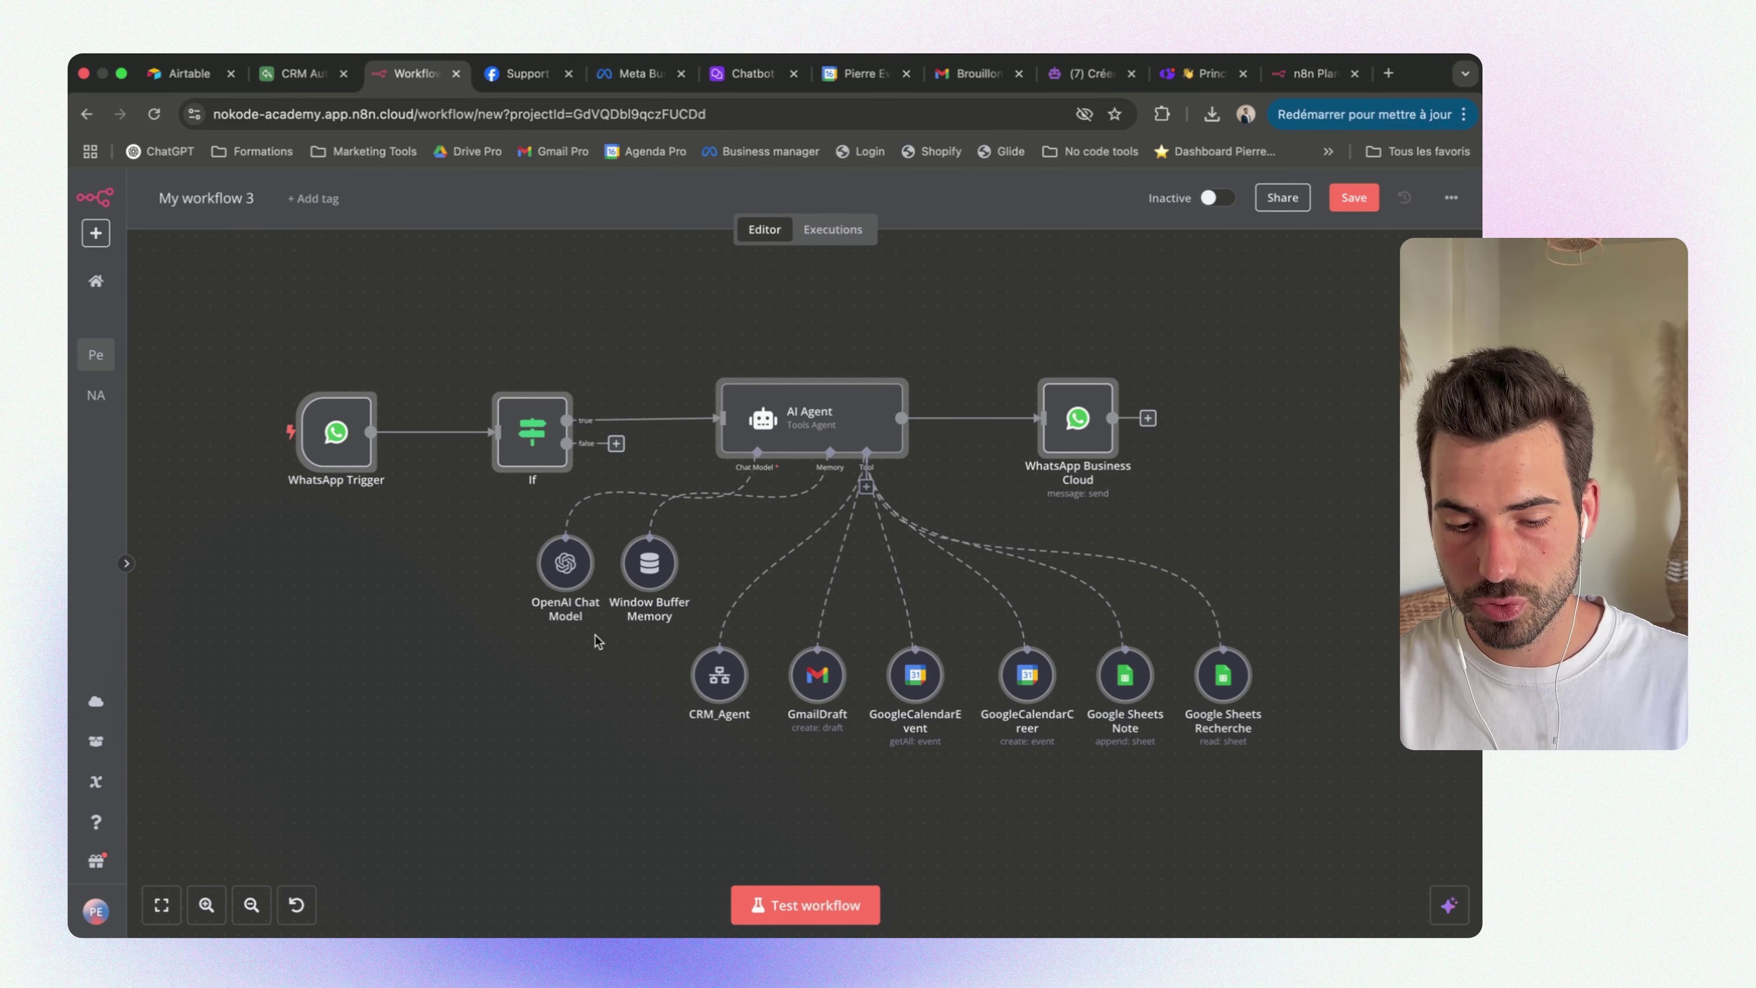
Create a new WhatsApp OAuth credential for the WhatsApp Trigger and ask the Assistant for setup steps
double_click(337, 434)
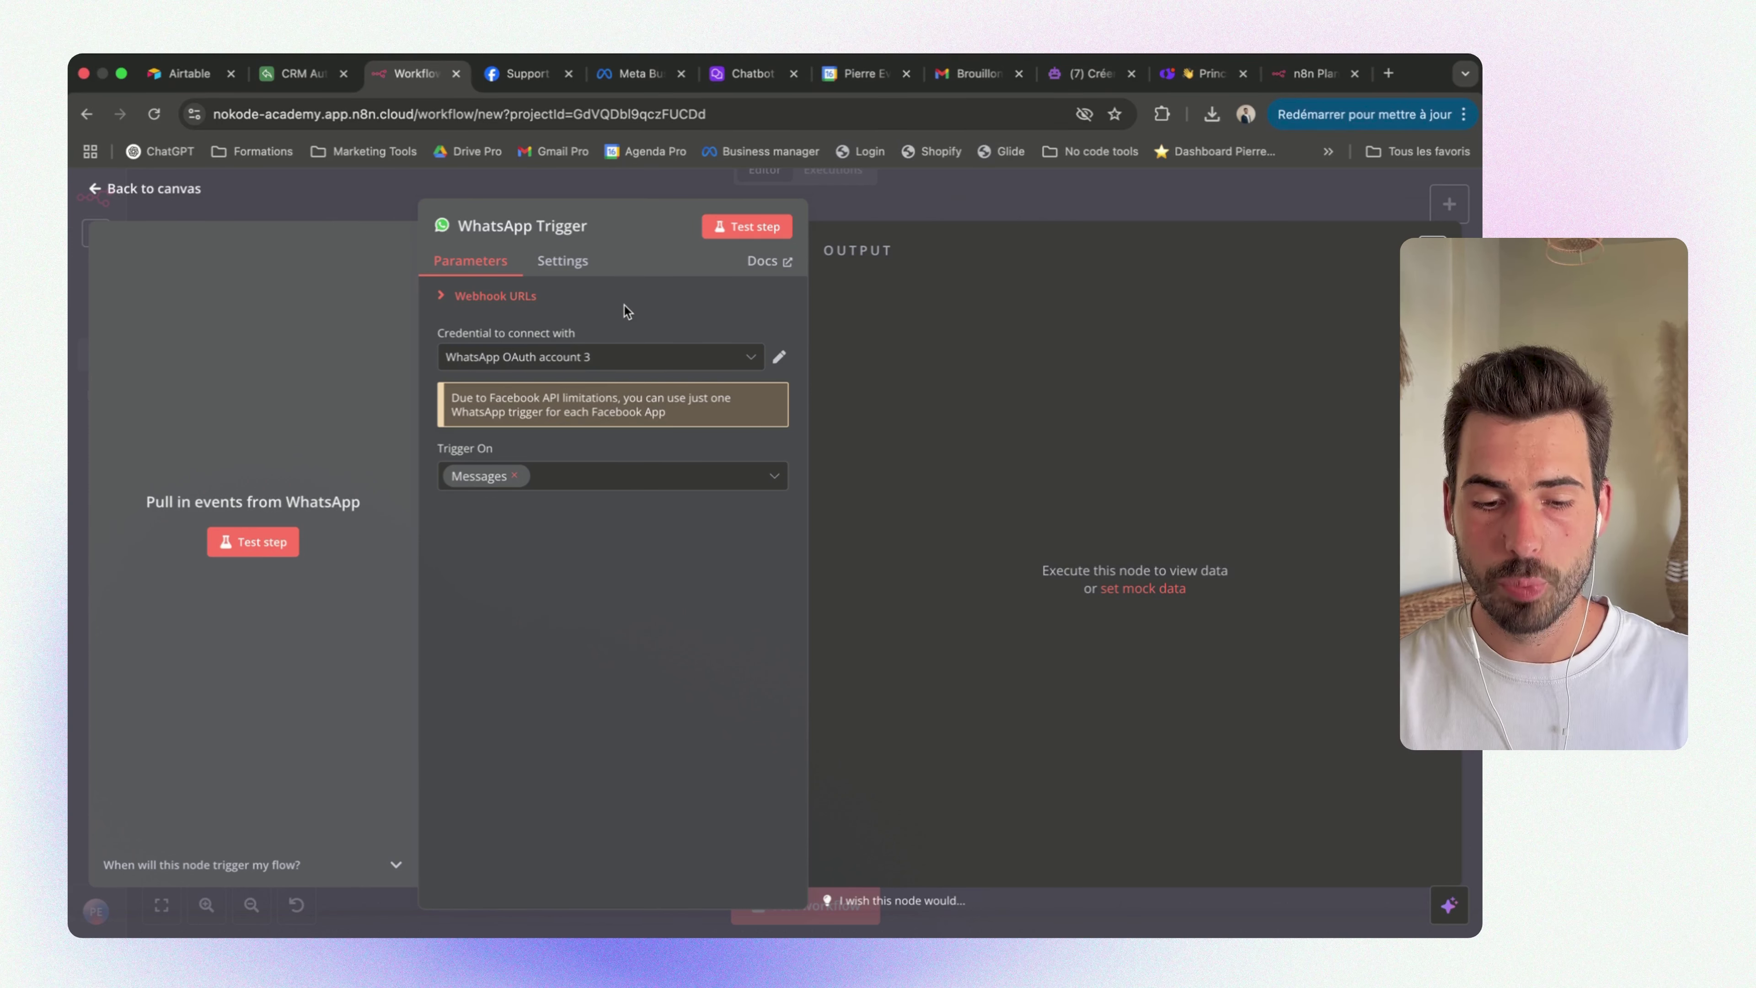
left_click(648, 363)
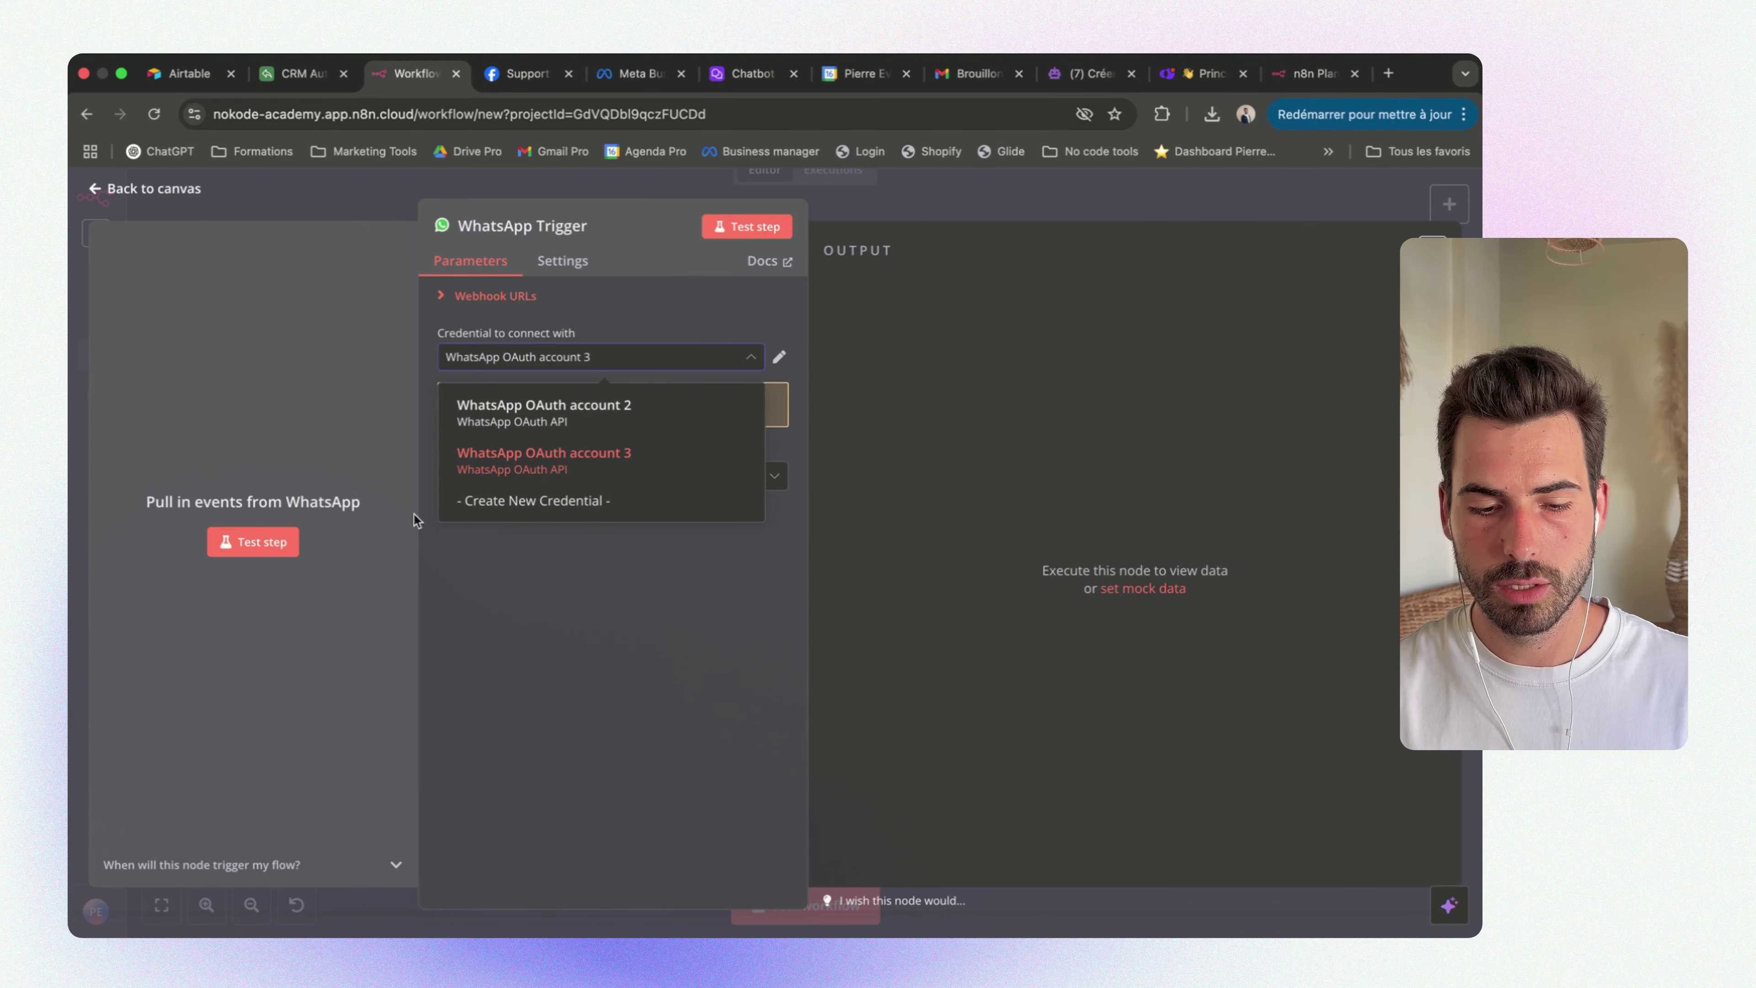
left_click(566, 506)
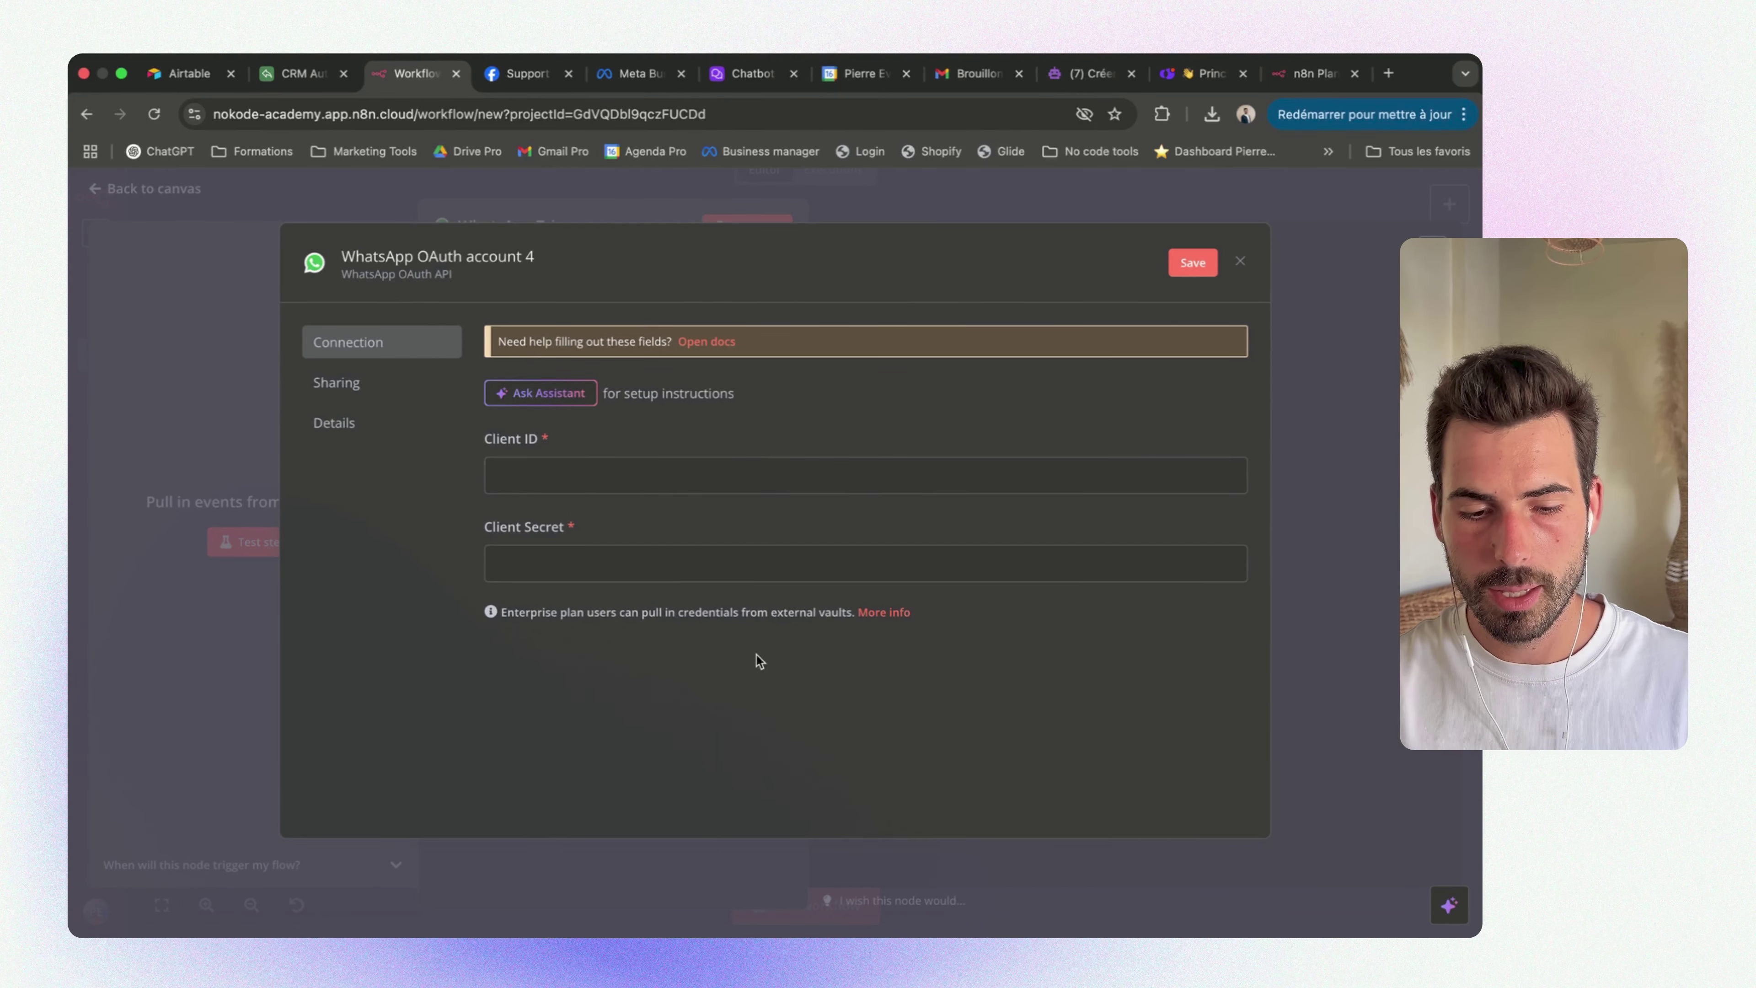
left_click(536, 393)
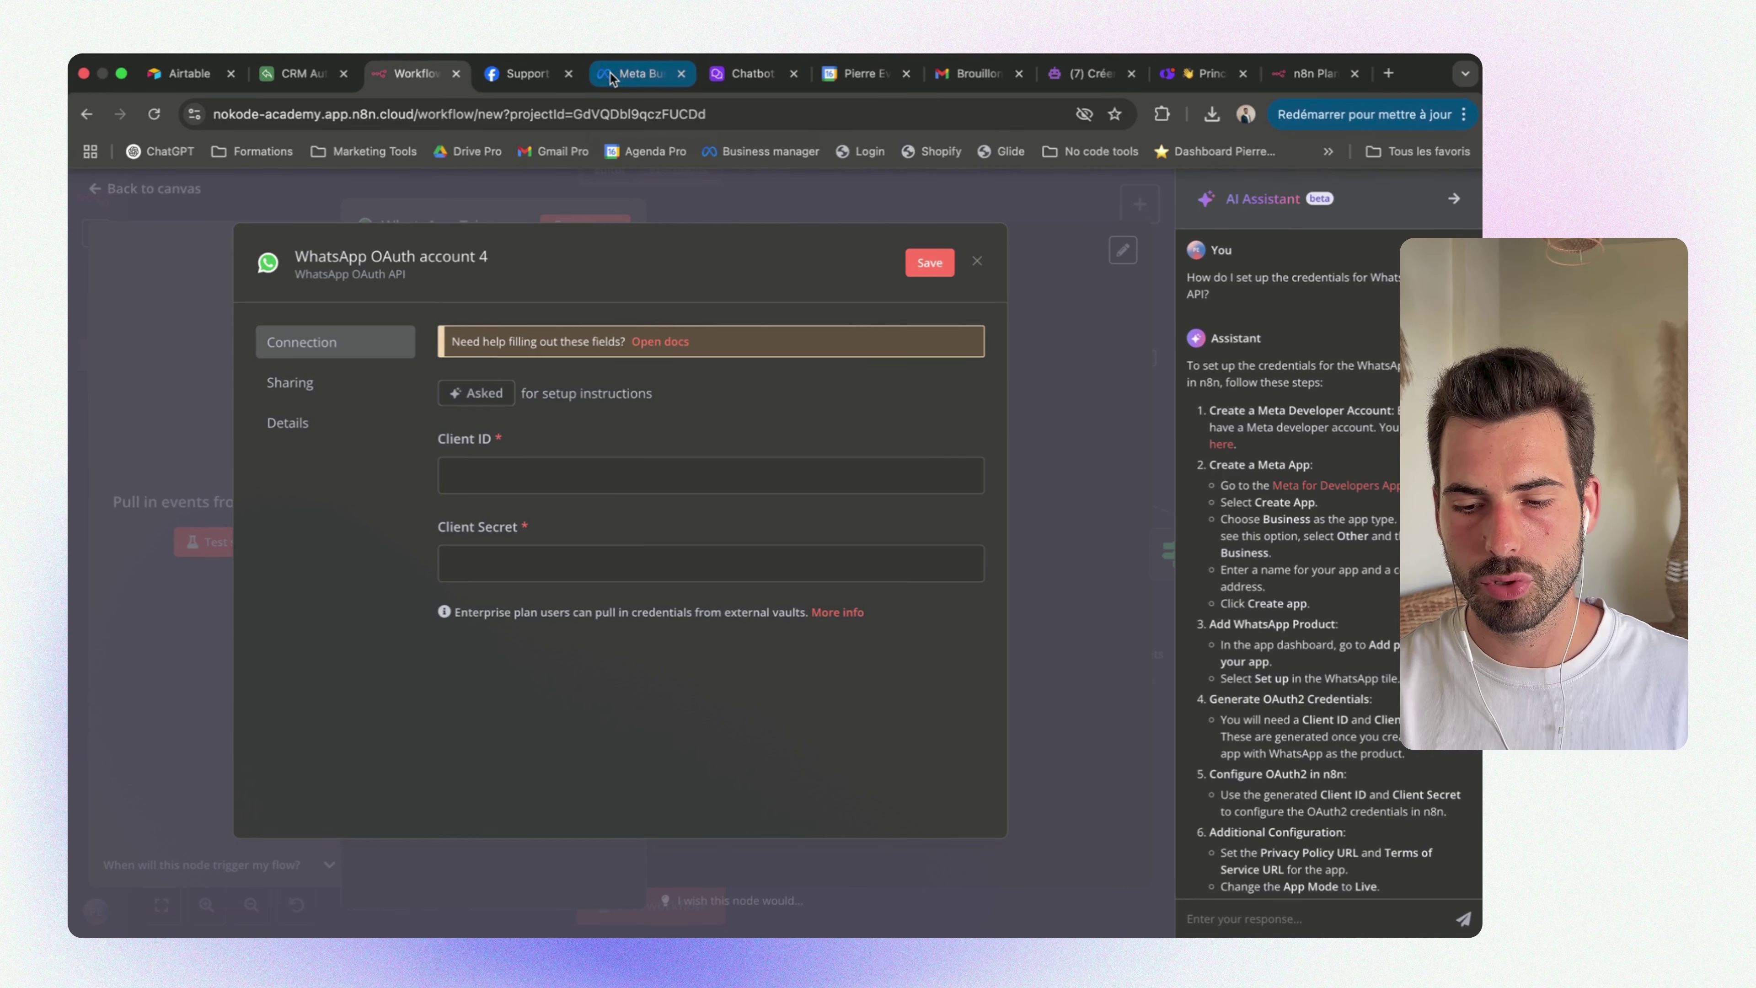
Open the Support Kontact app in Meta for Developers and review the Assistant's Create App instructions
left_click(1303, 487)
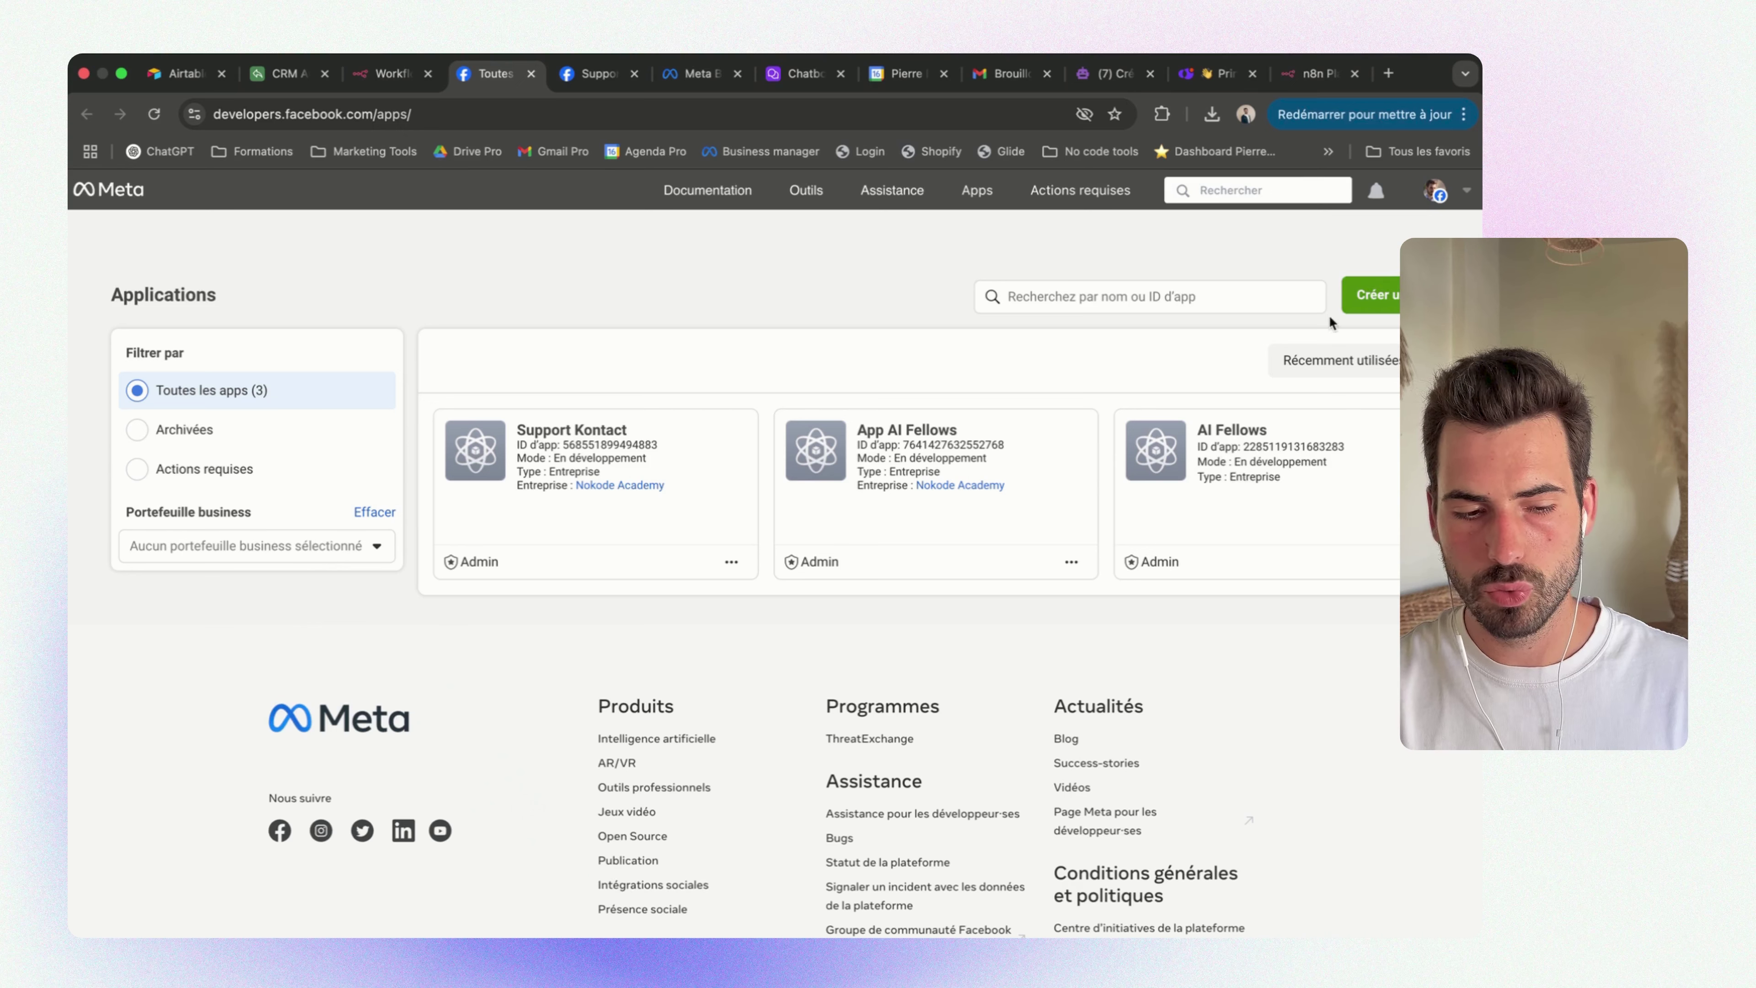
left_click(561, 436)
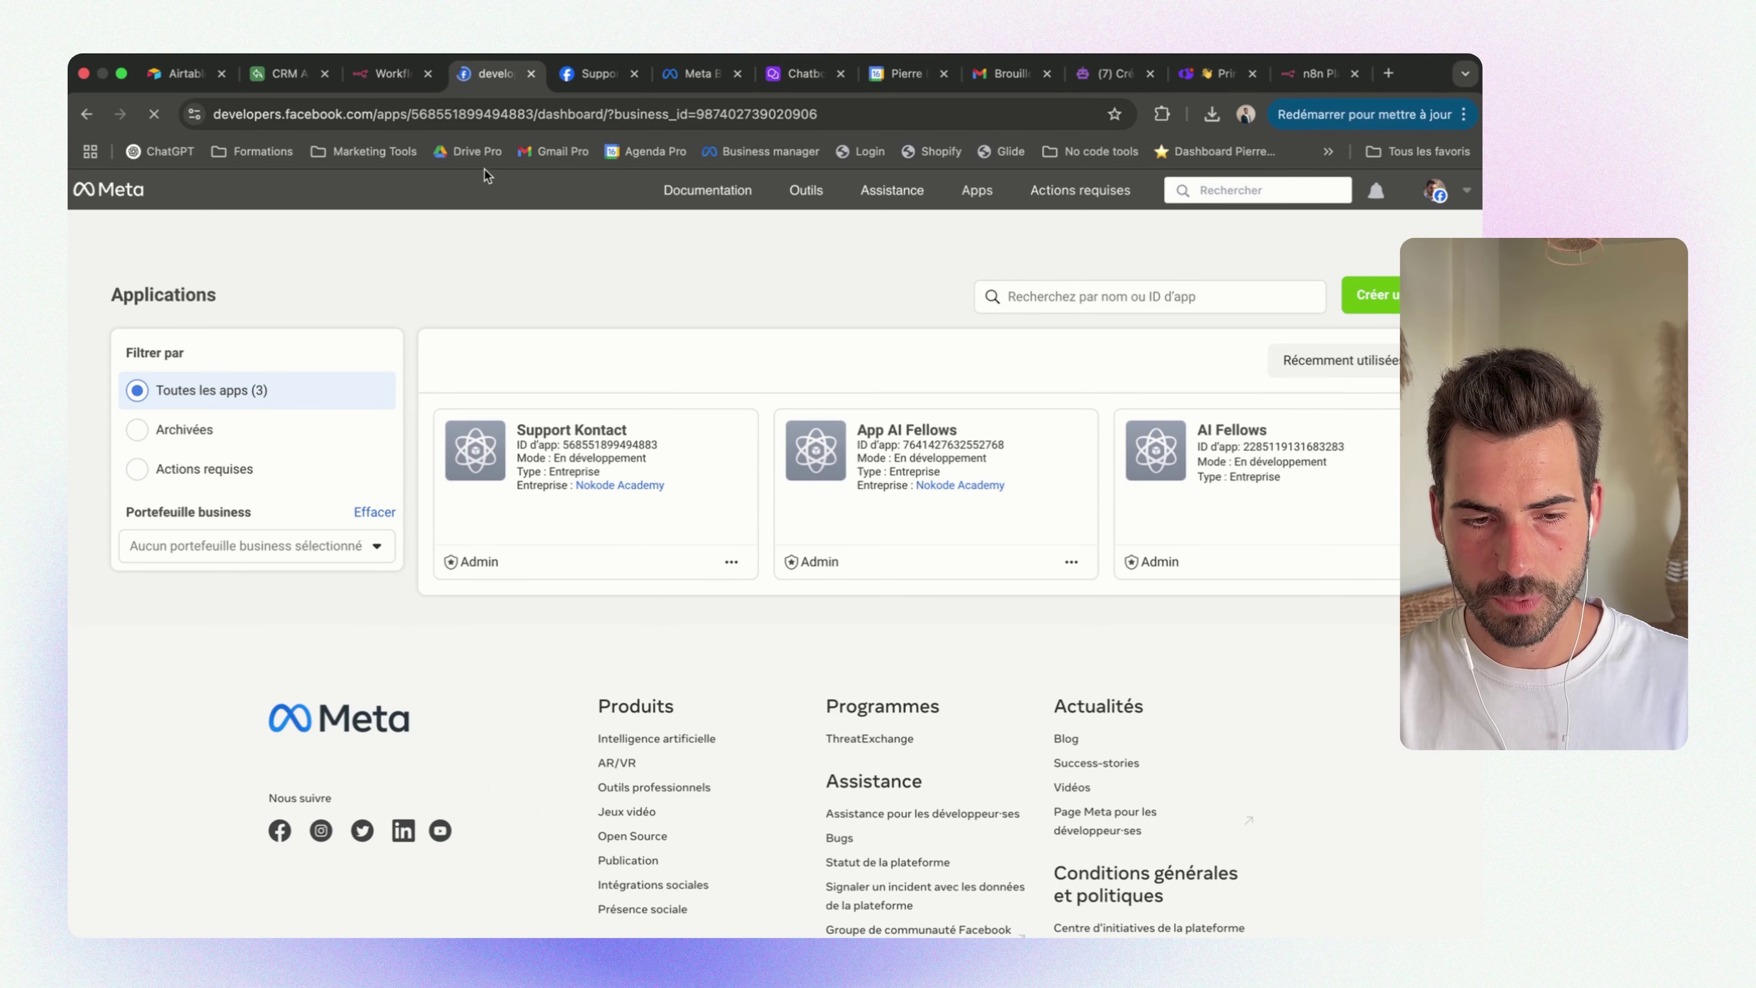
left_click(392, 76)
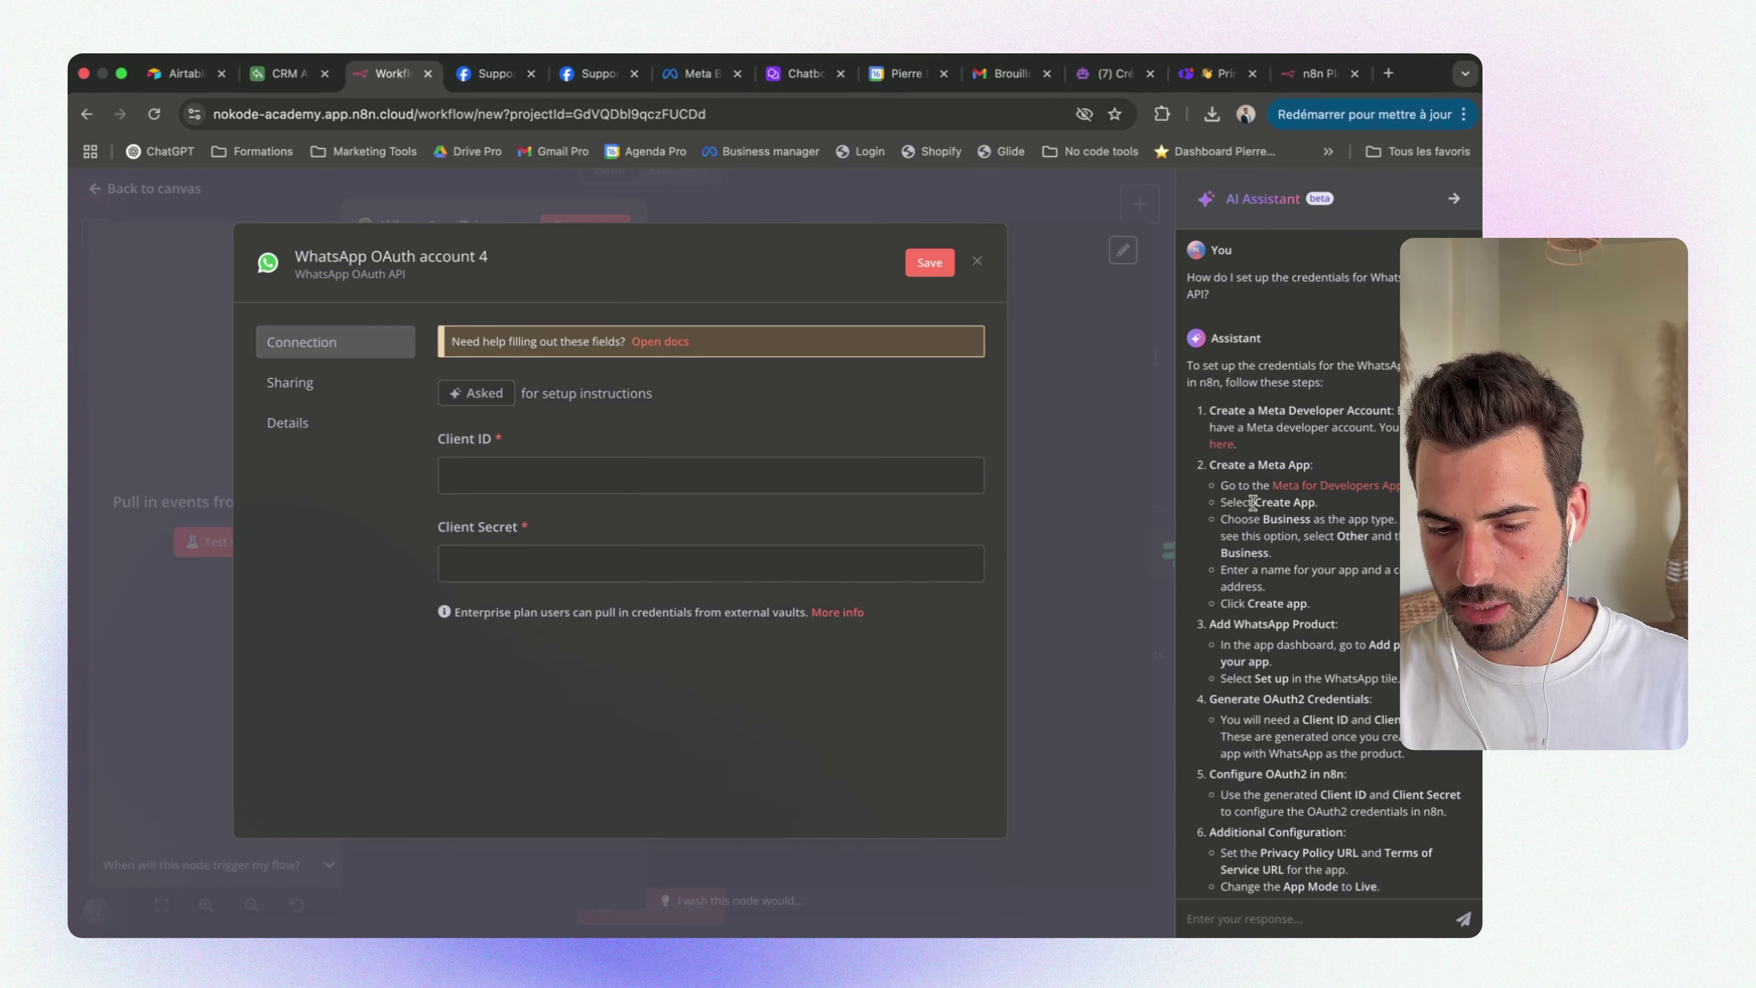
left_click_drag(1253, 502, 1355, 511)
left_click_drag(1242, 533, 1358, 643)
left_click(1314, 616)
Locate and select the App ID in the Support Kontact app's General settings
left_click(492, 74)
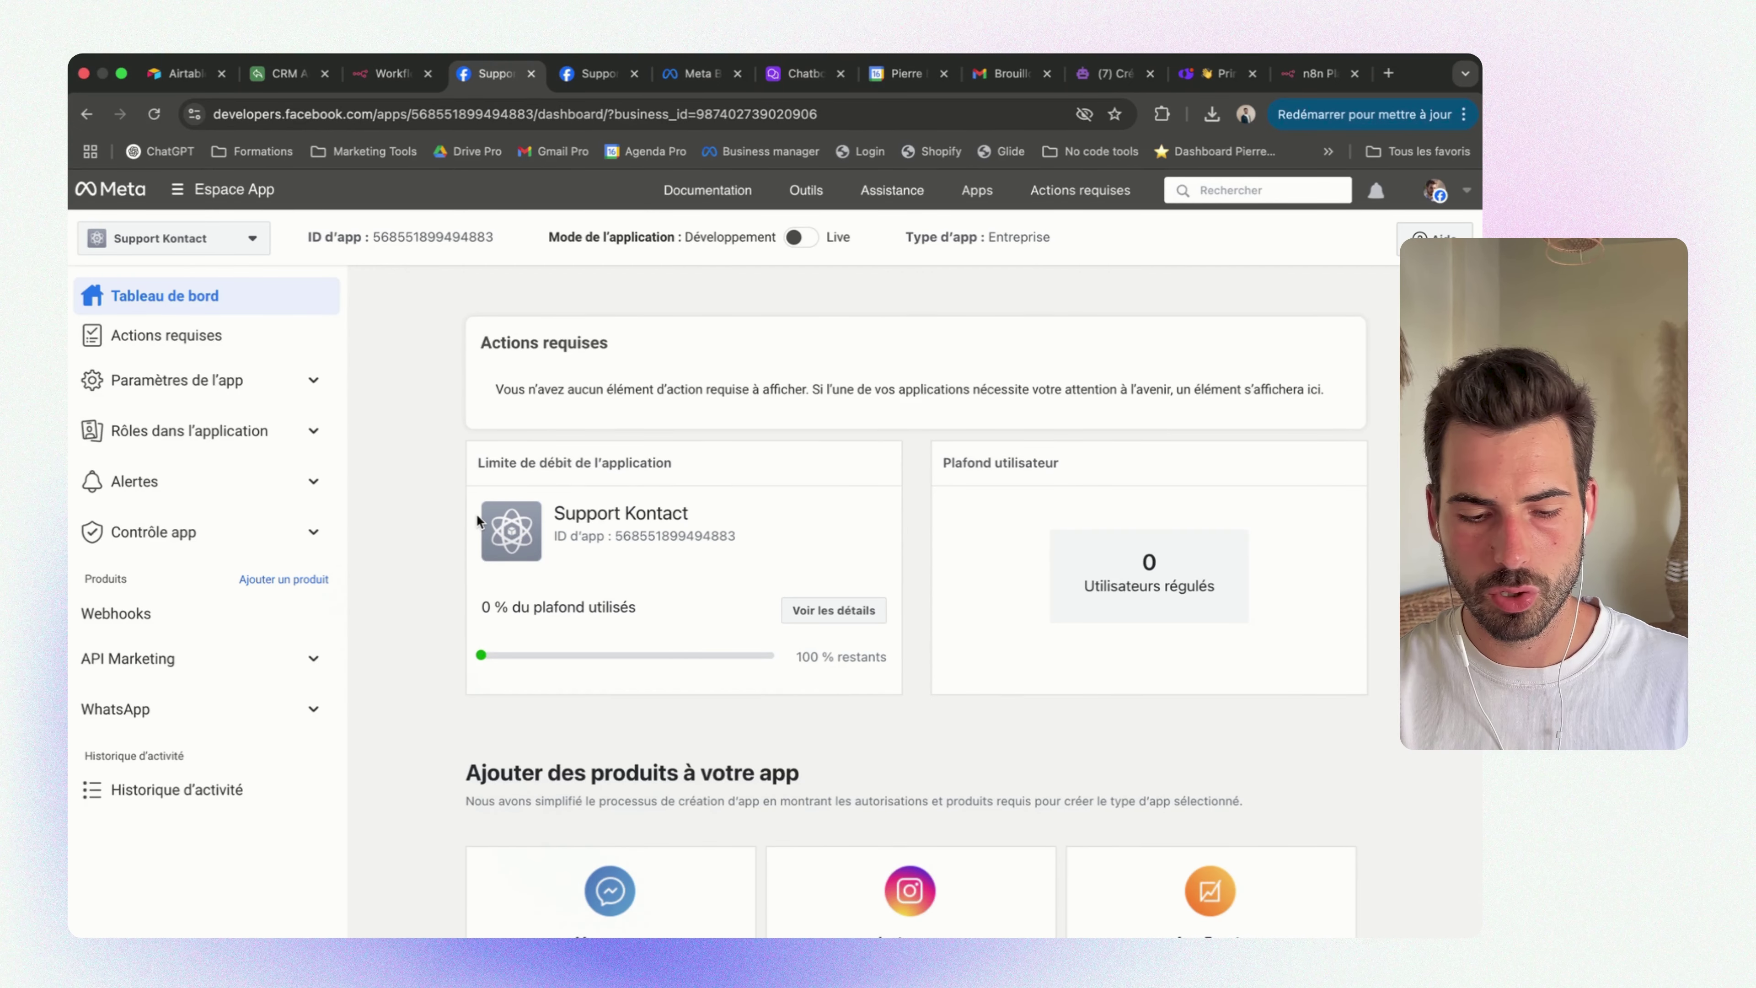
left_click(177, 380)
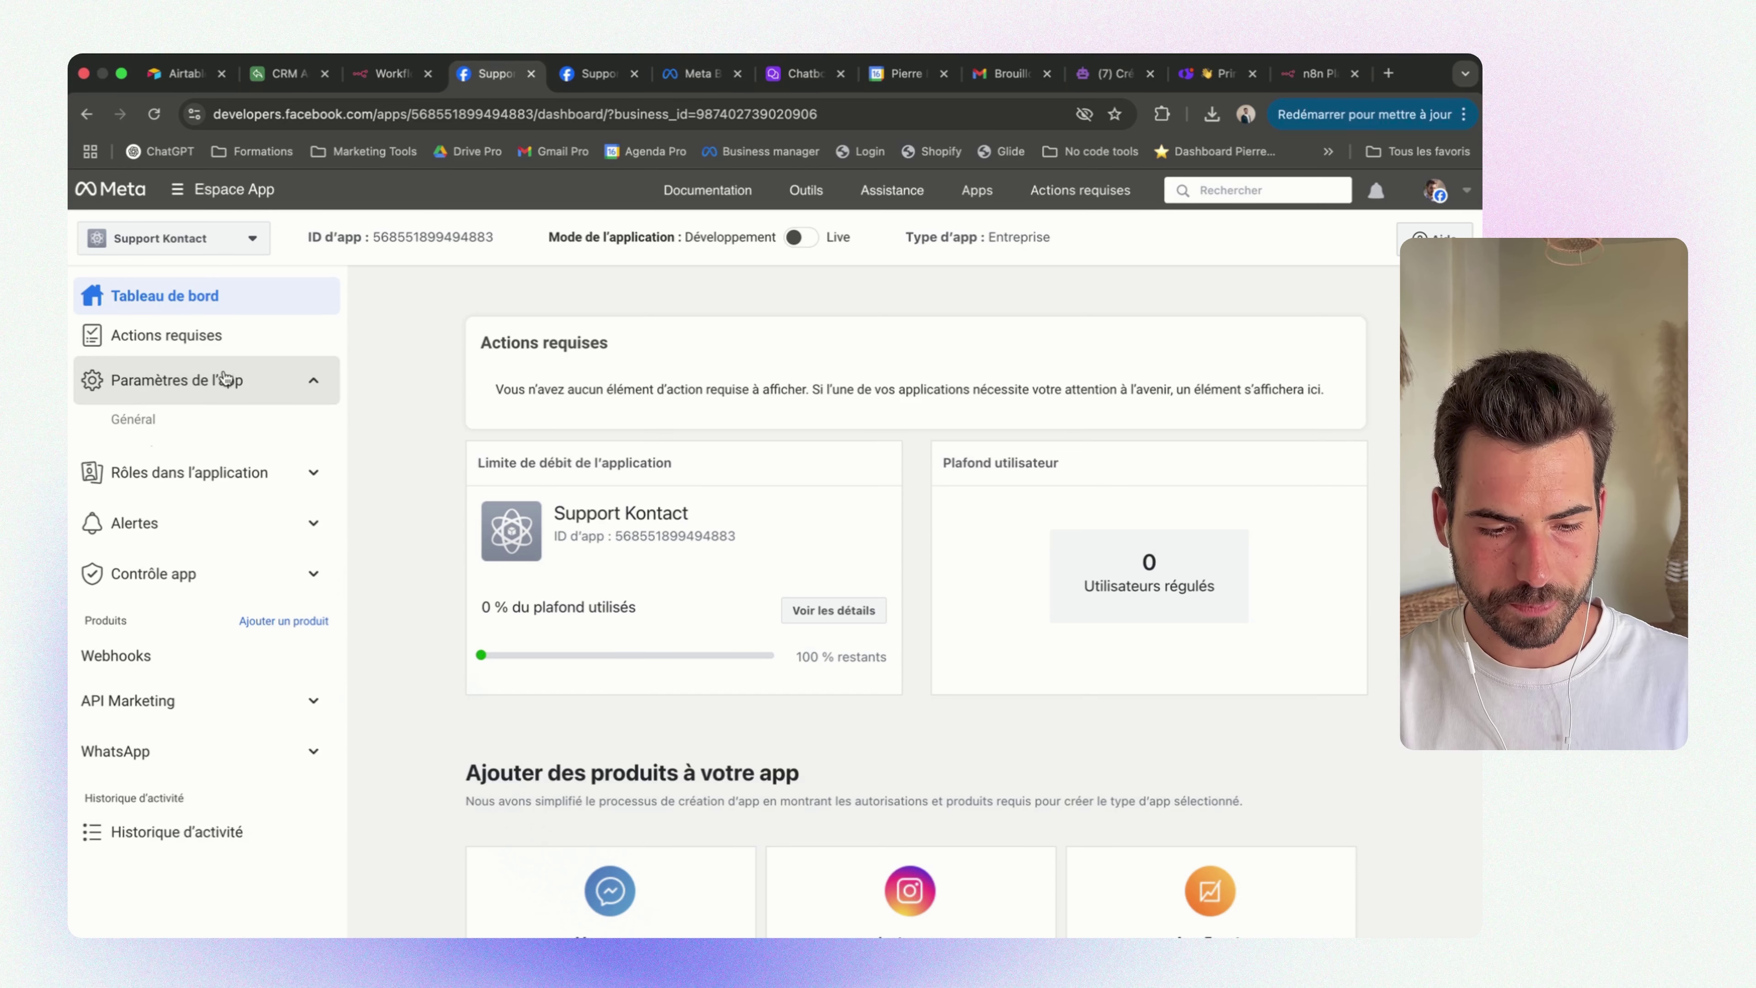
left_click(118, 424)
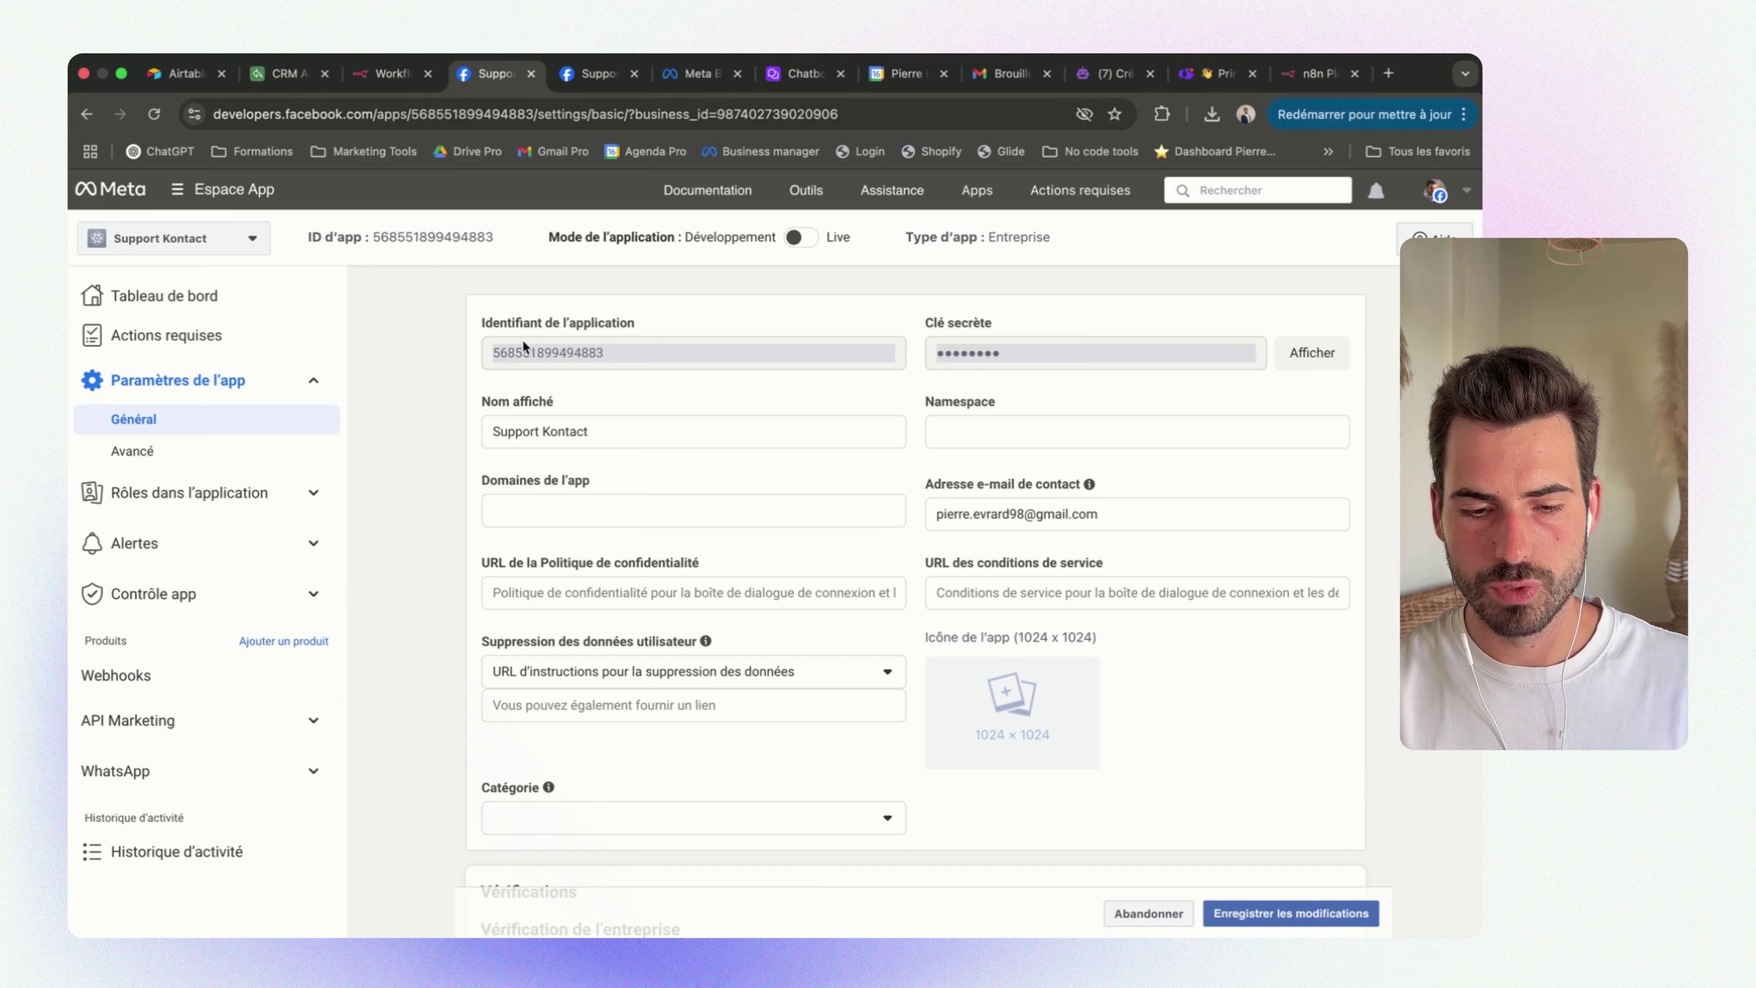
left_click_drag(481, 323, 643, 320)
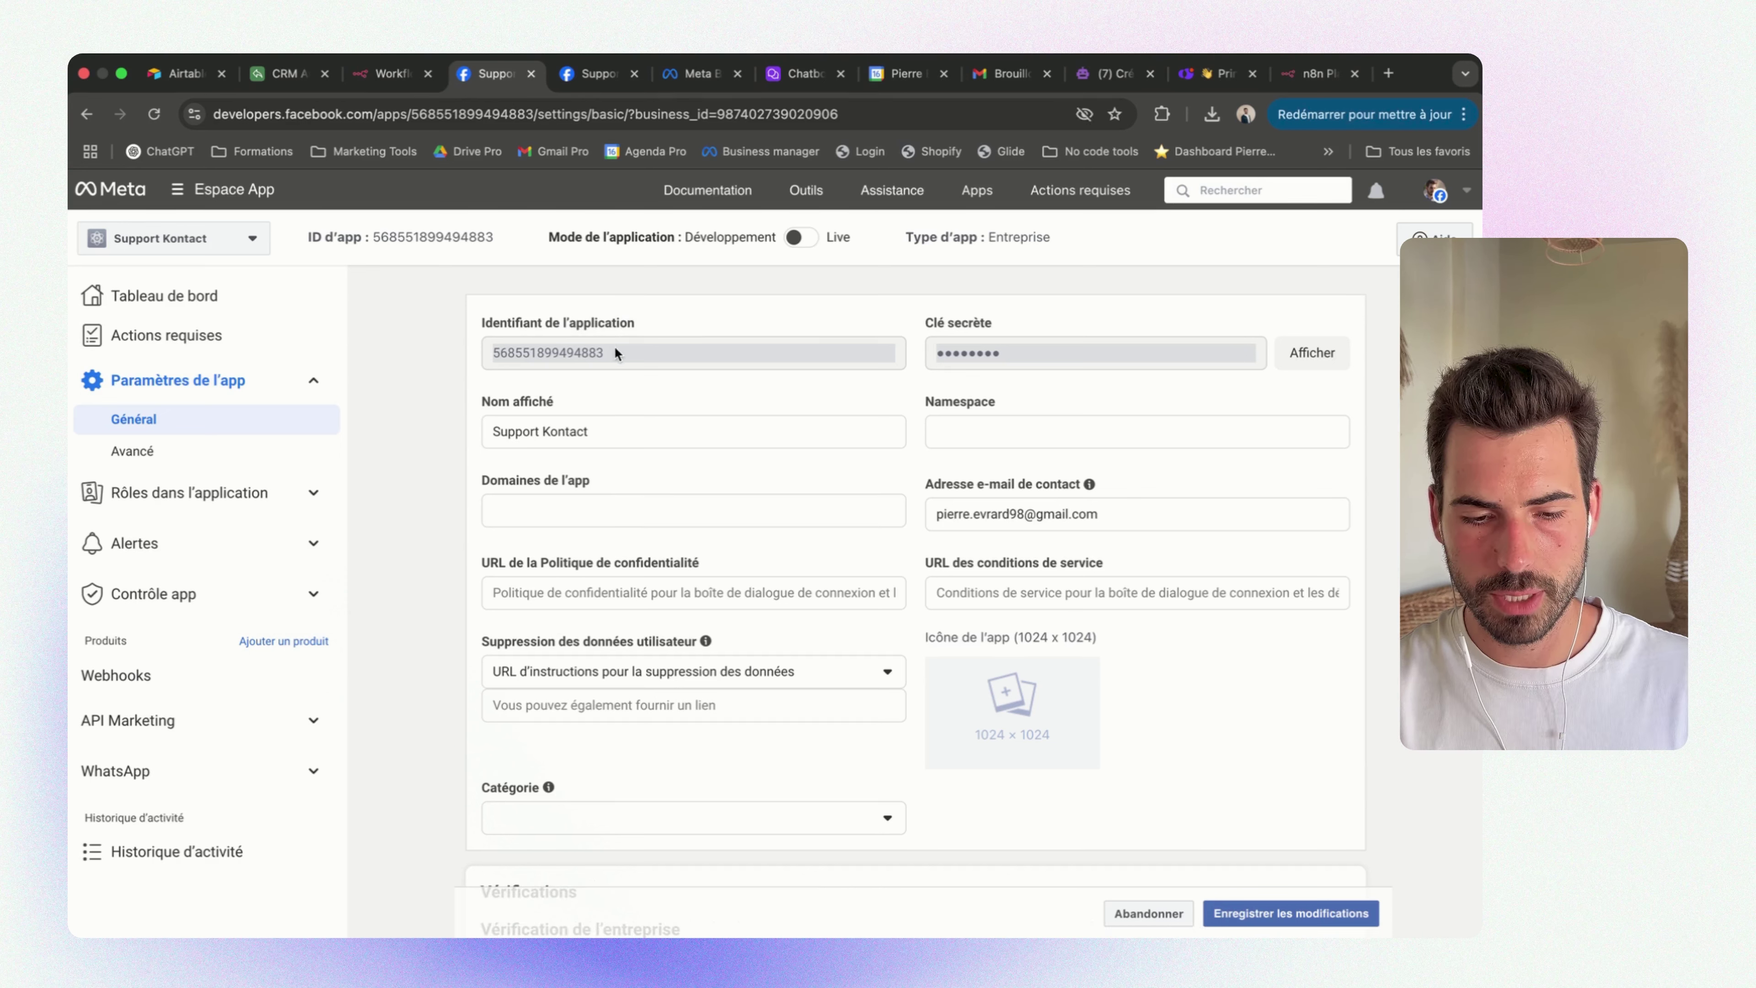
double_click(532, 348)
triple_click(1050, 318)
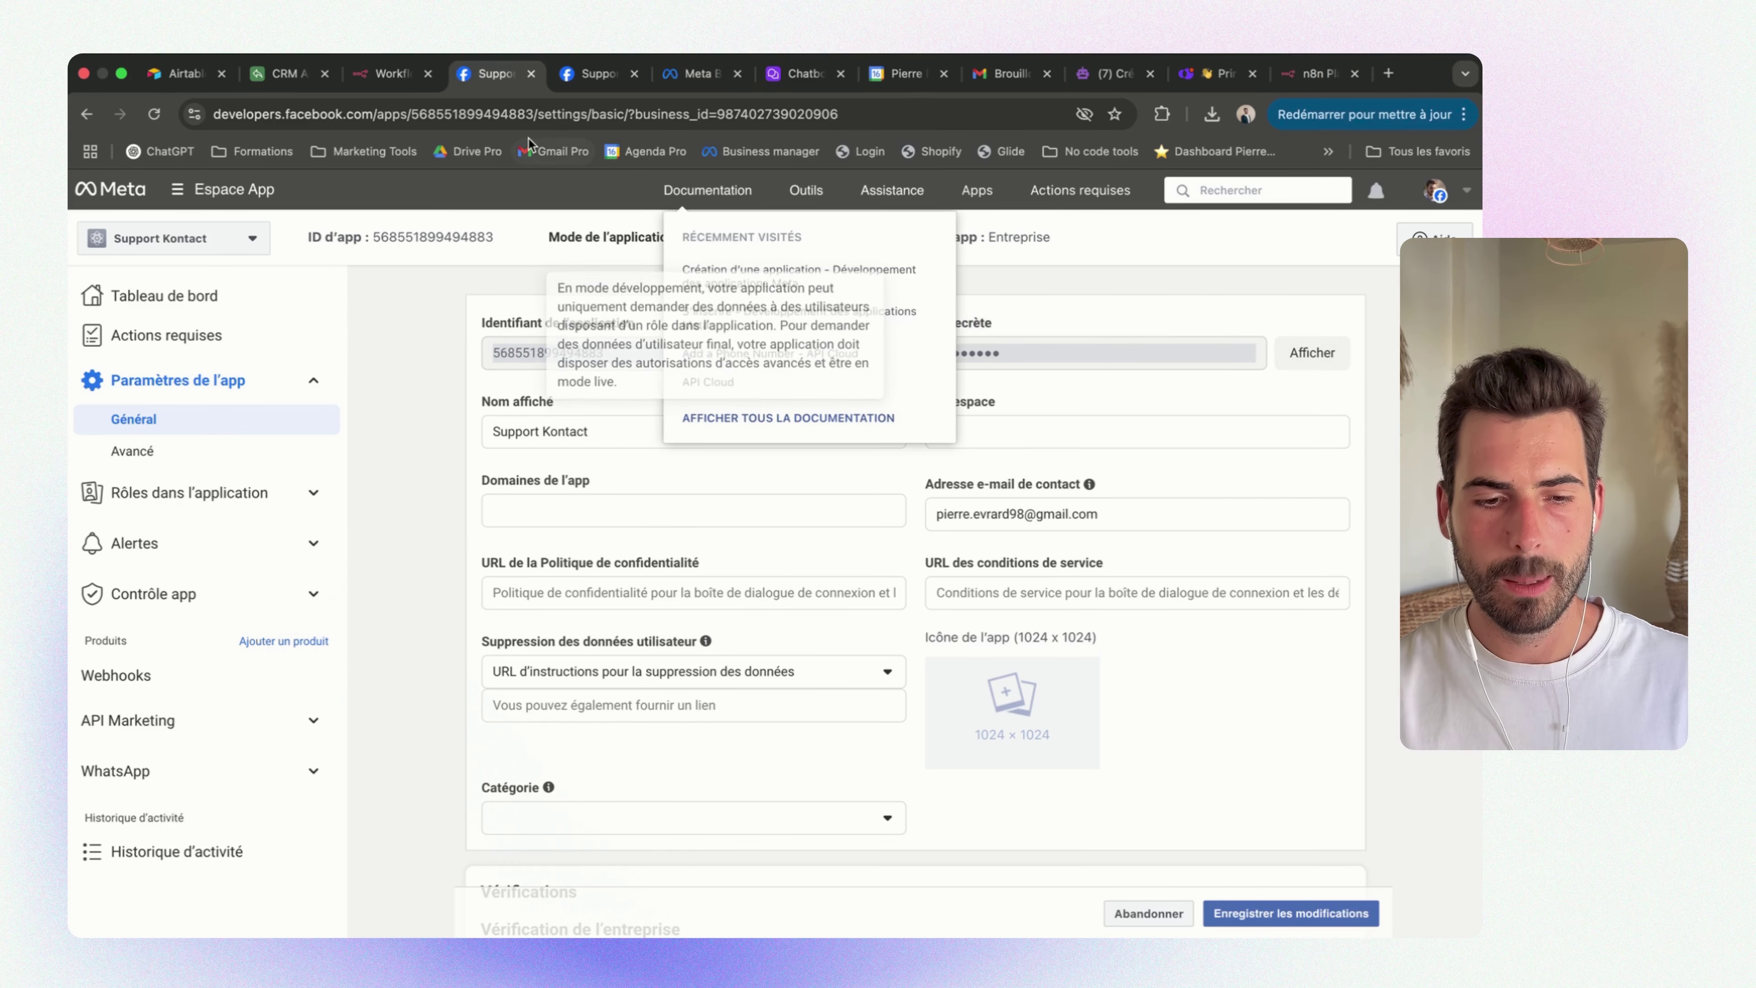
left_click(390, 74)
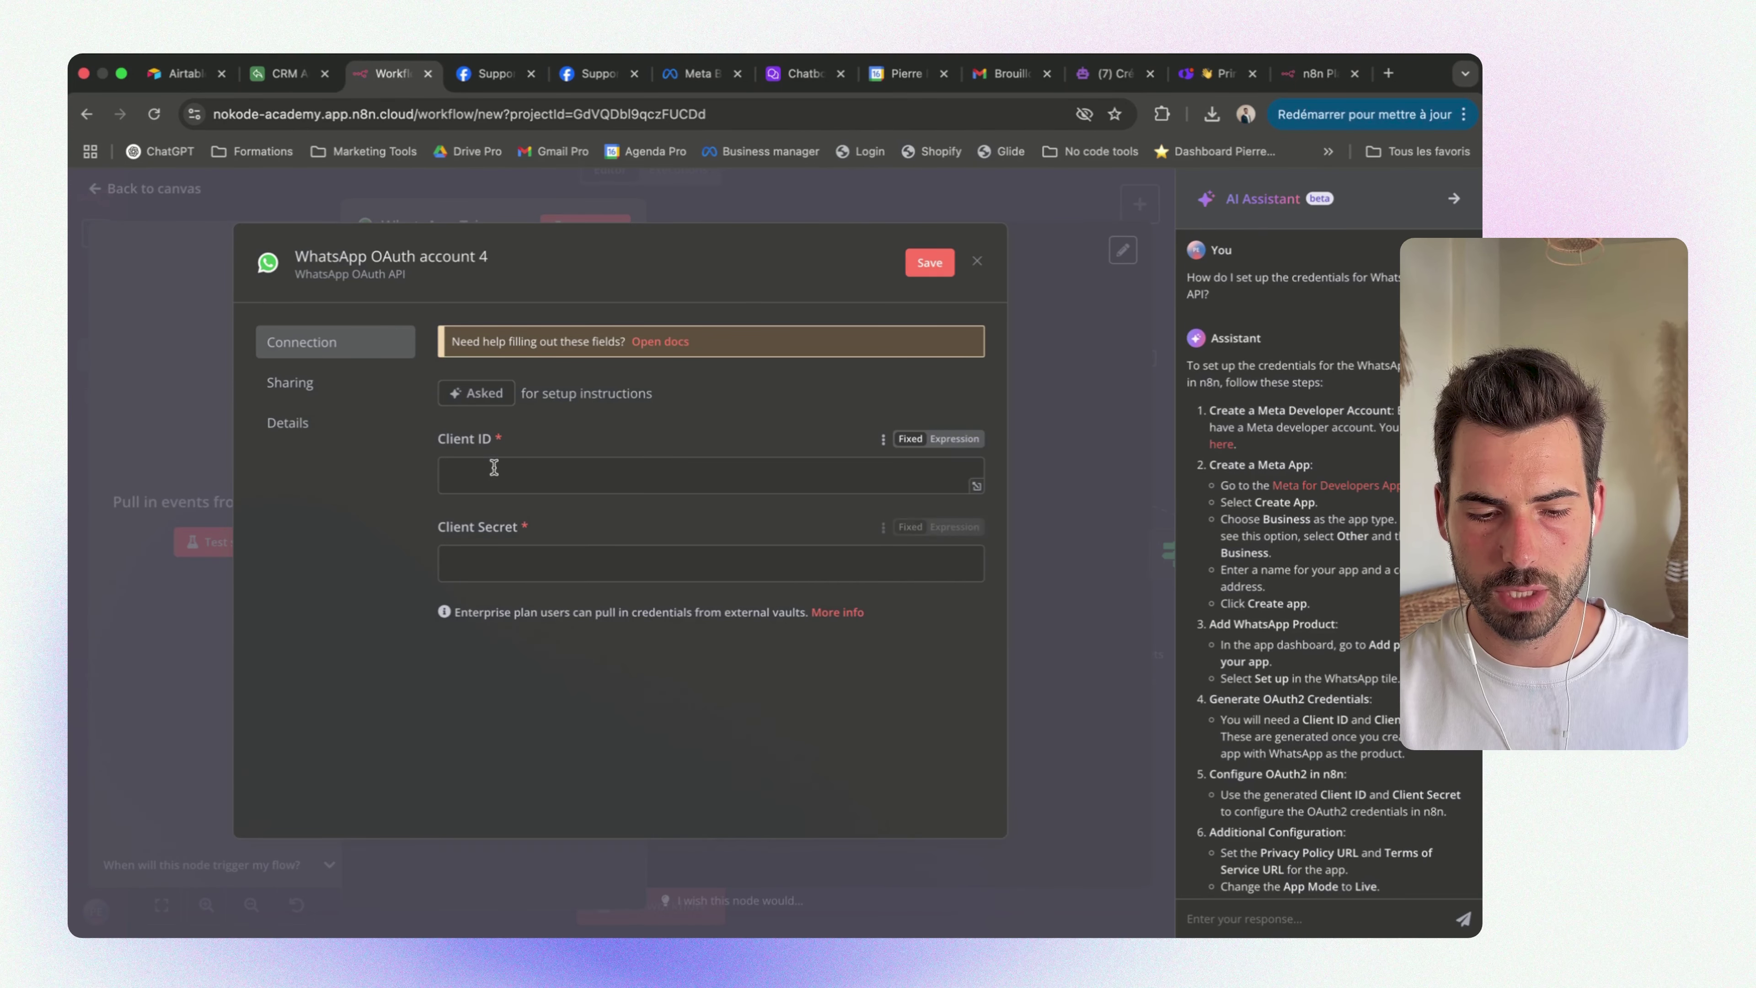
Discard the unsaved OAuth credential and close the WhatsApp Trigger panel
left_click(493, 553)
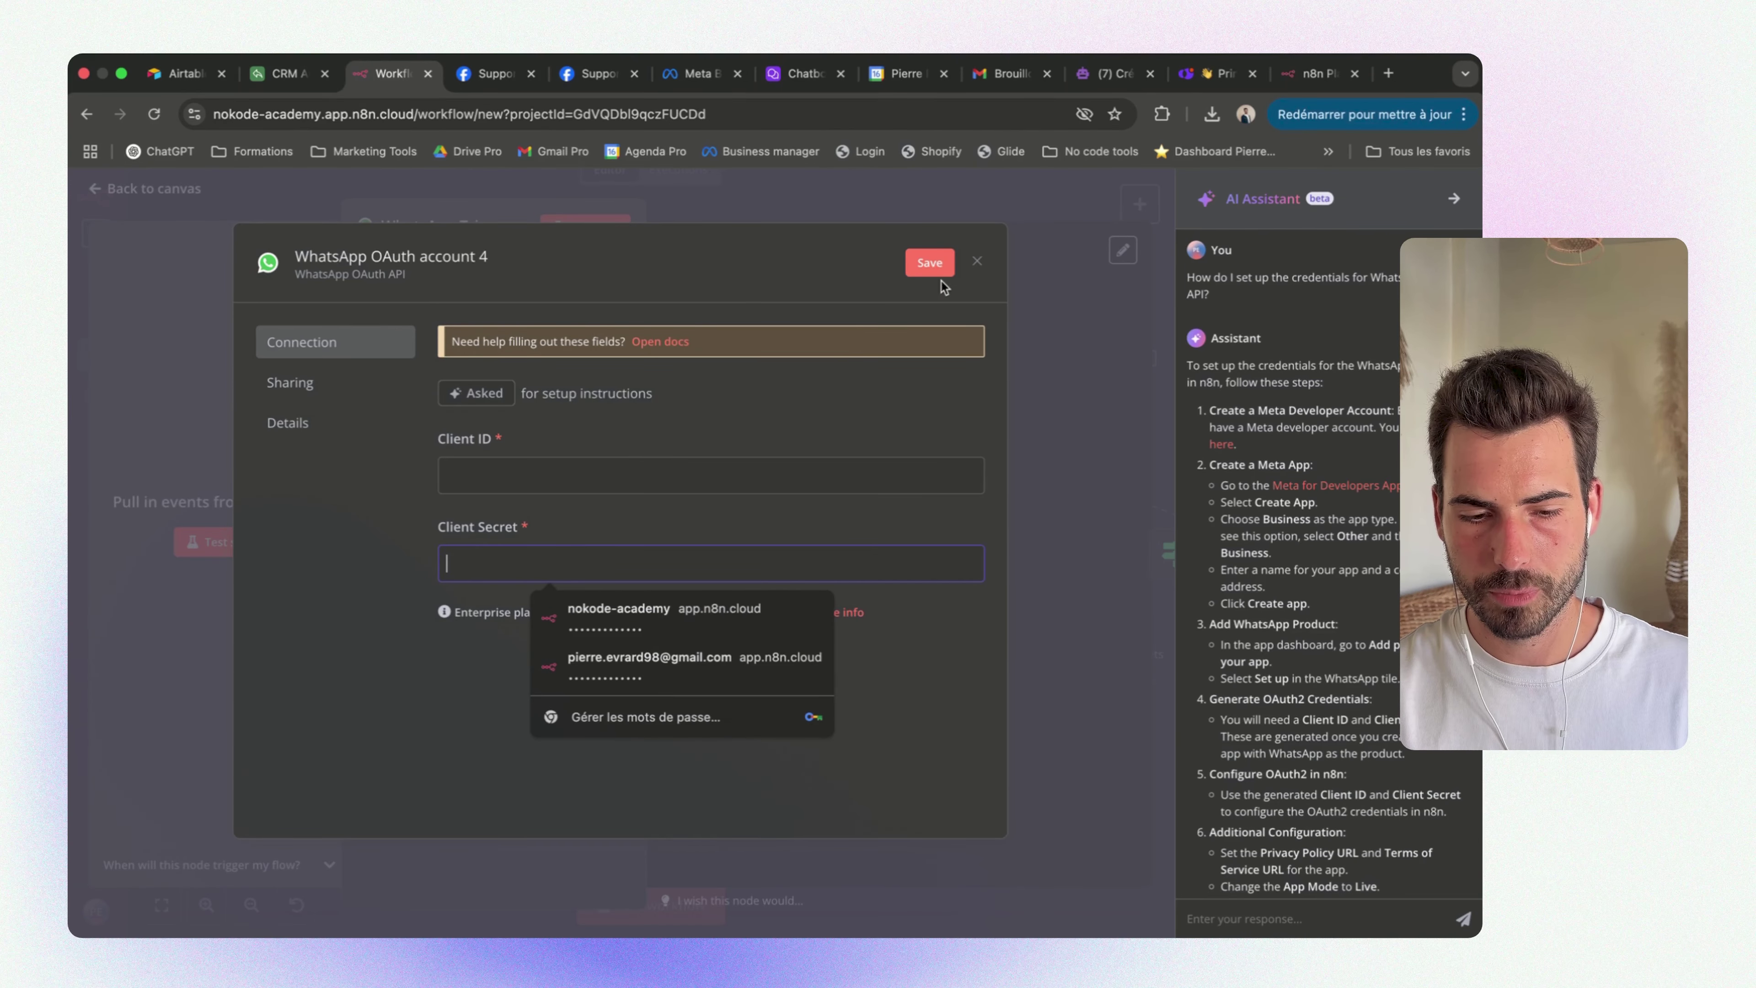
left_click(976, 262)
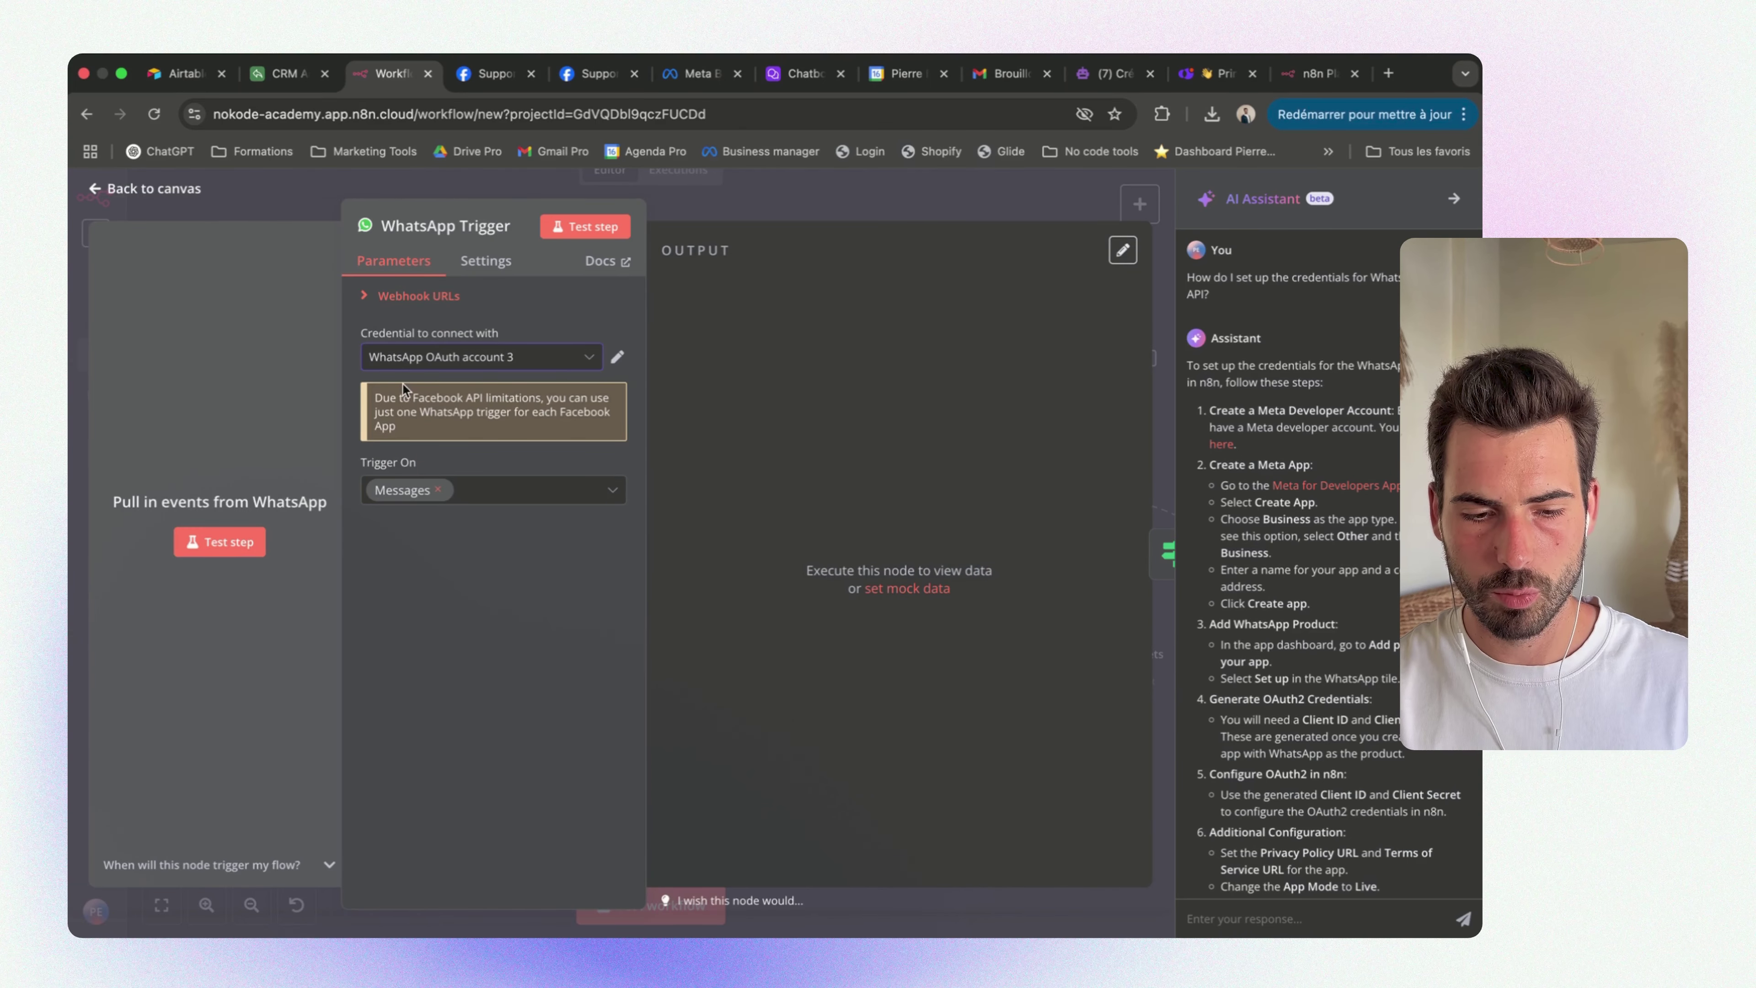
left_click(842, 183)
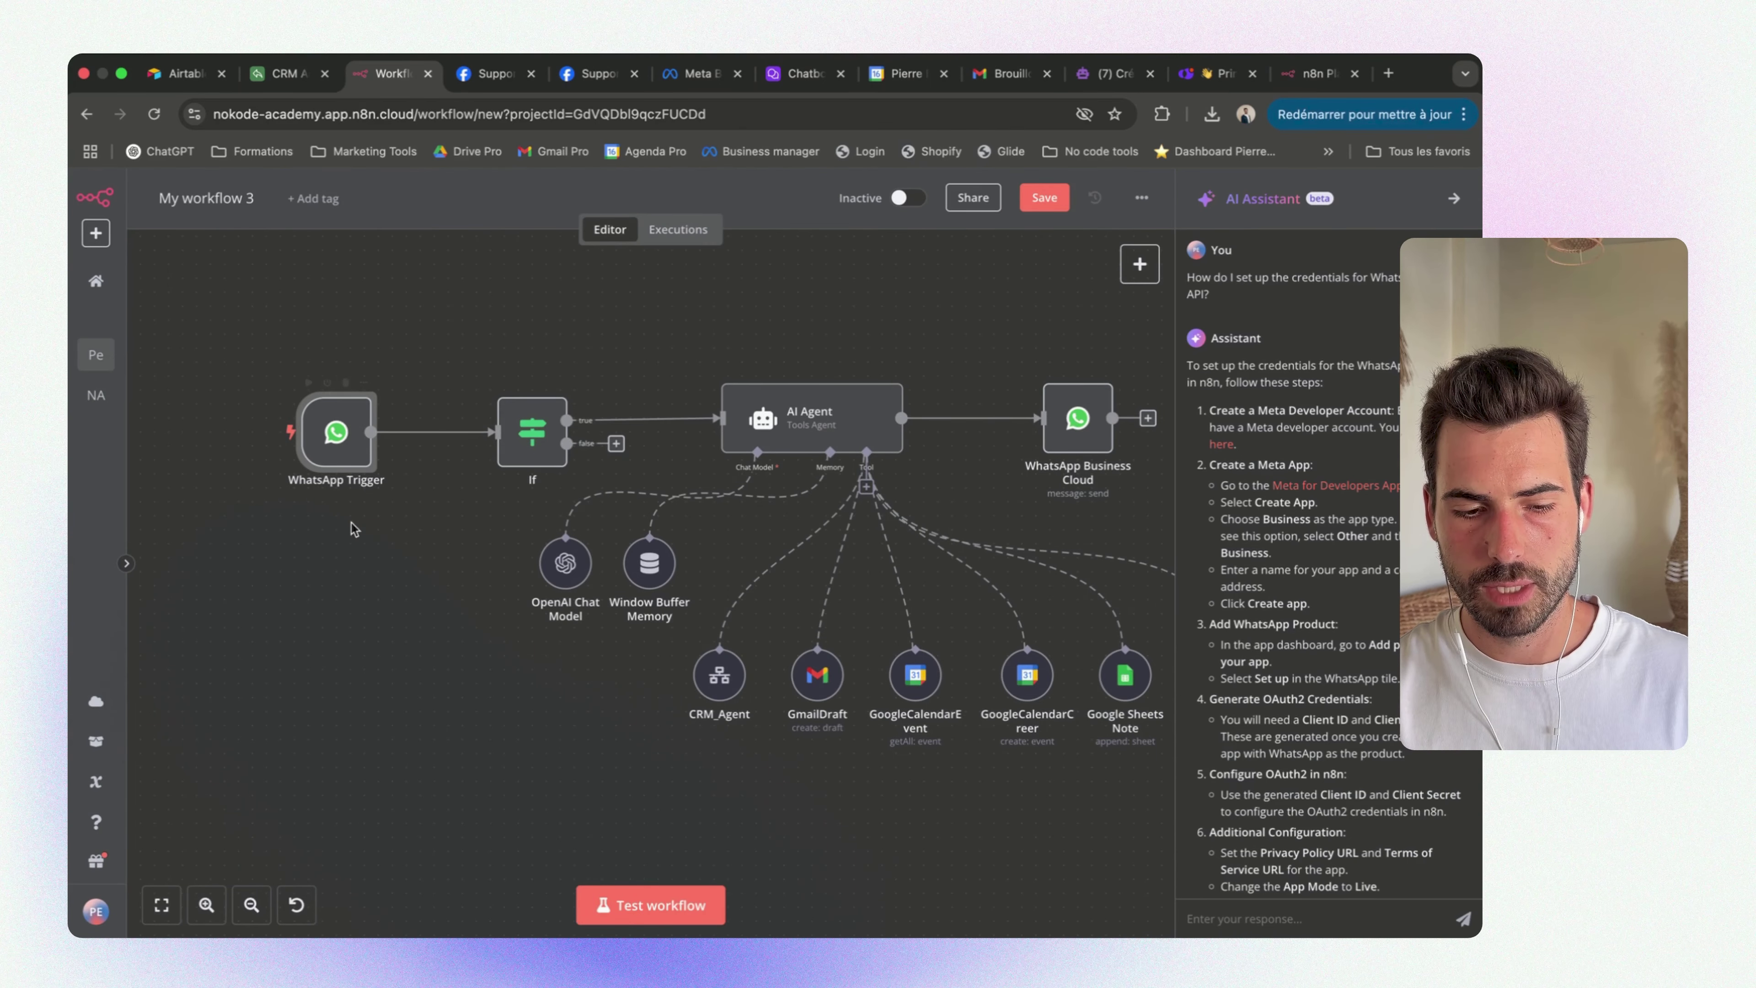
scroll(910, 387, "right", 3)
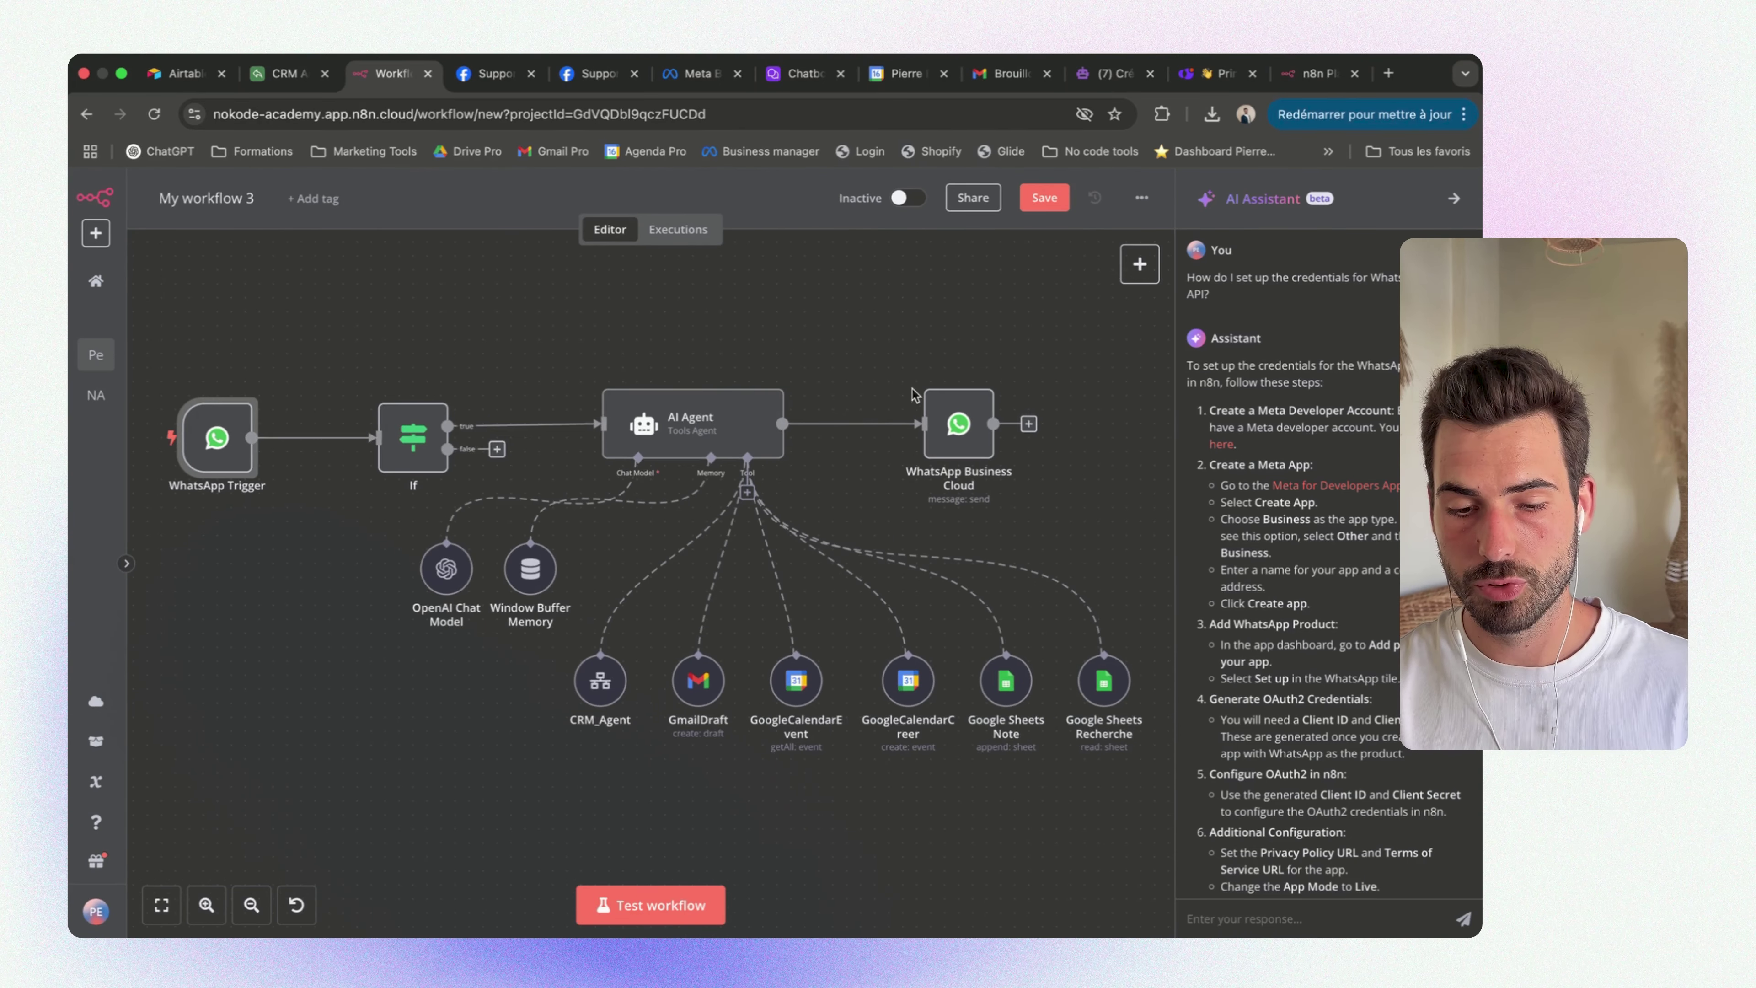
Create a new WhatsApp API credential on the WhatsApp Business Cloud node and start an Assistant session
double_click(975, 444)
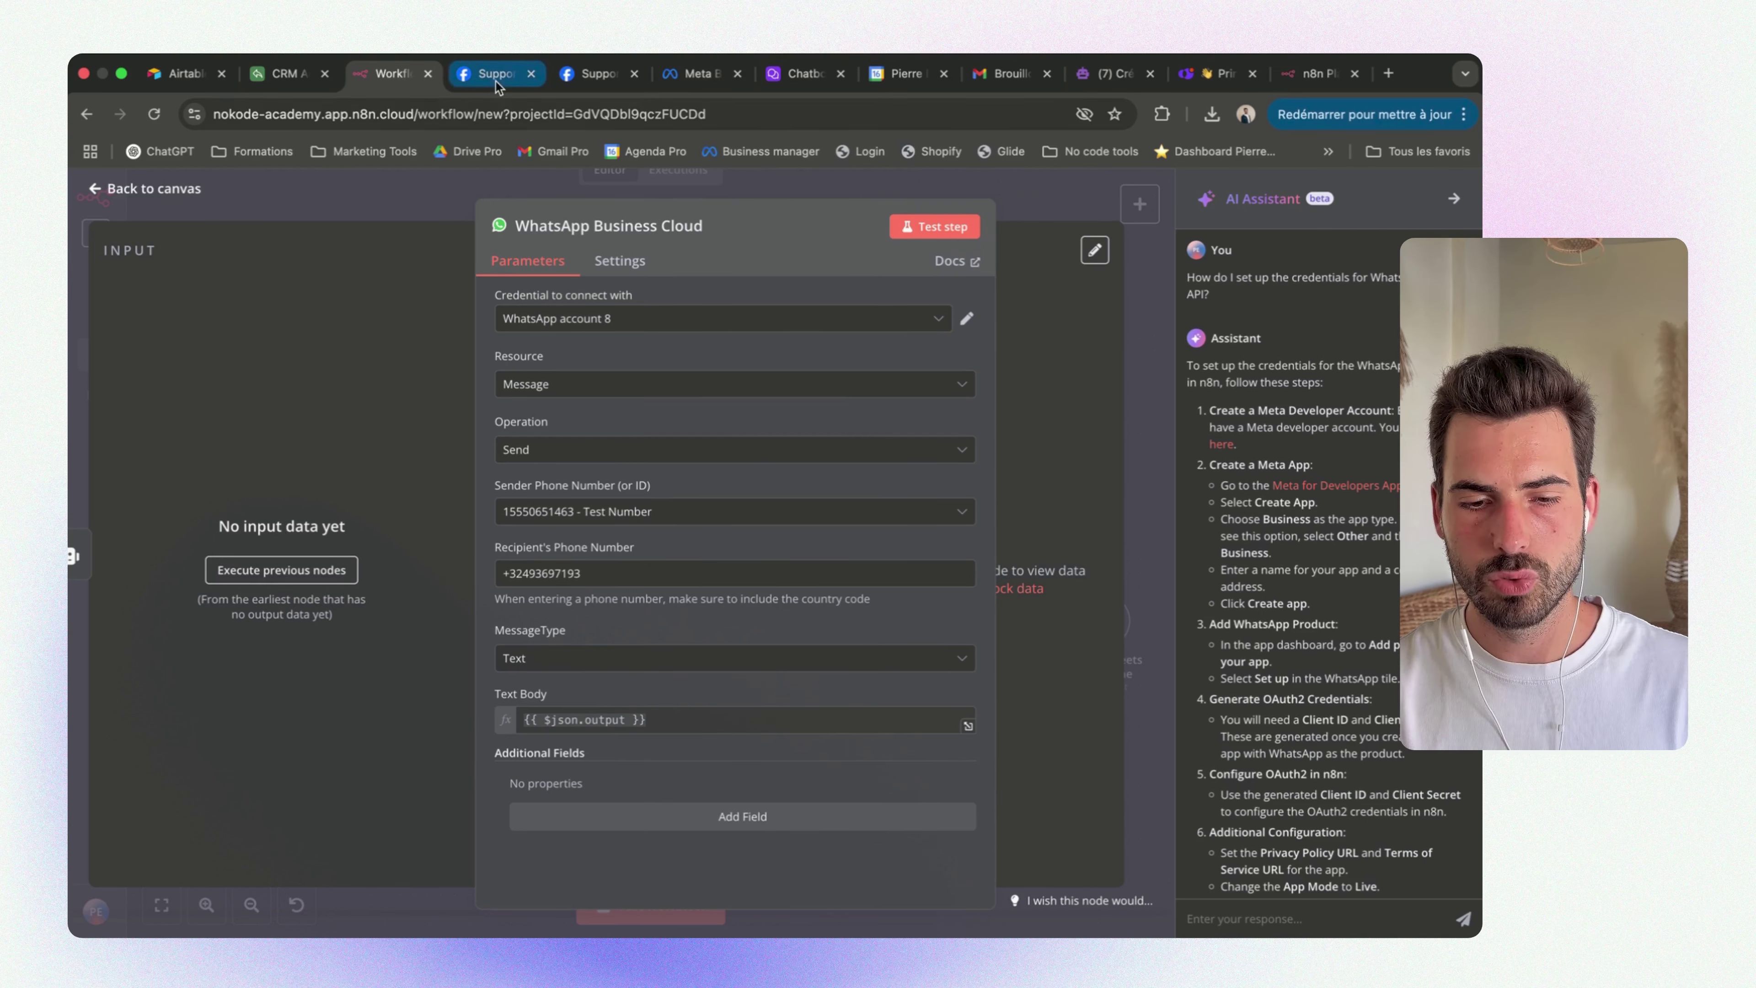
left_click(647, 325)
scroll(581, 561, "down", 3)
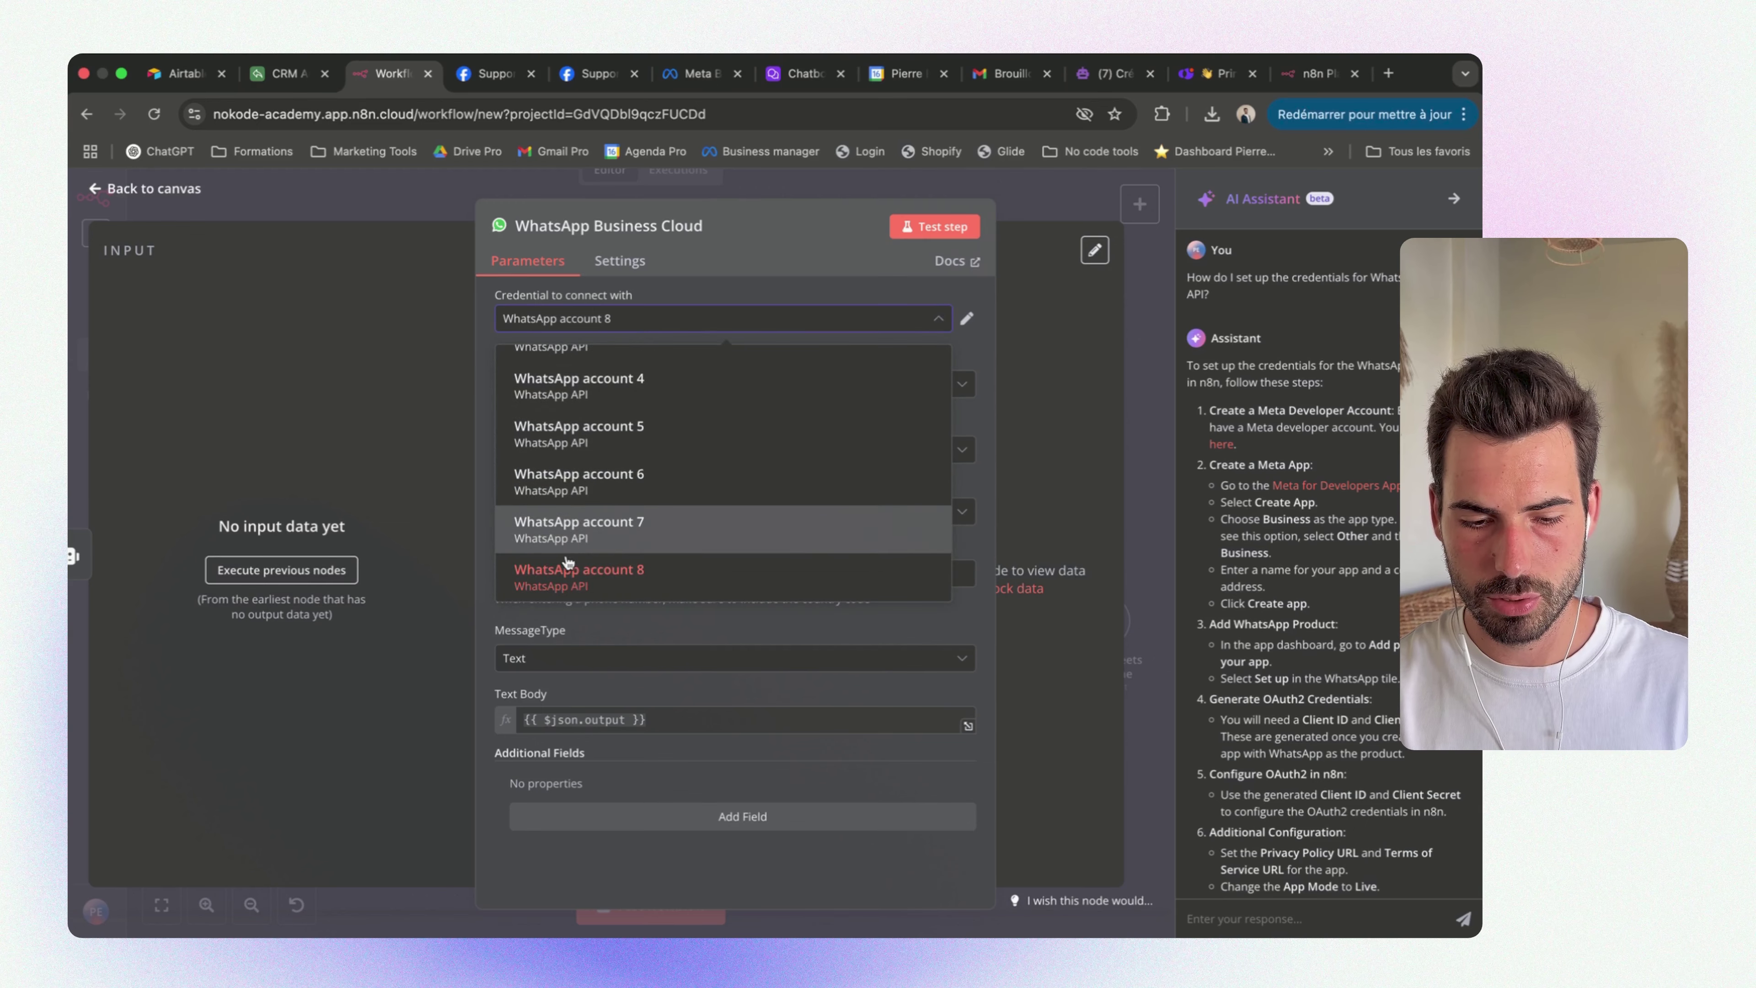
left_click(605, 585)
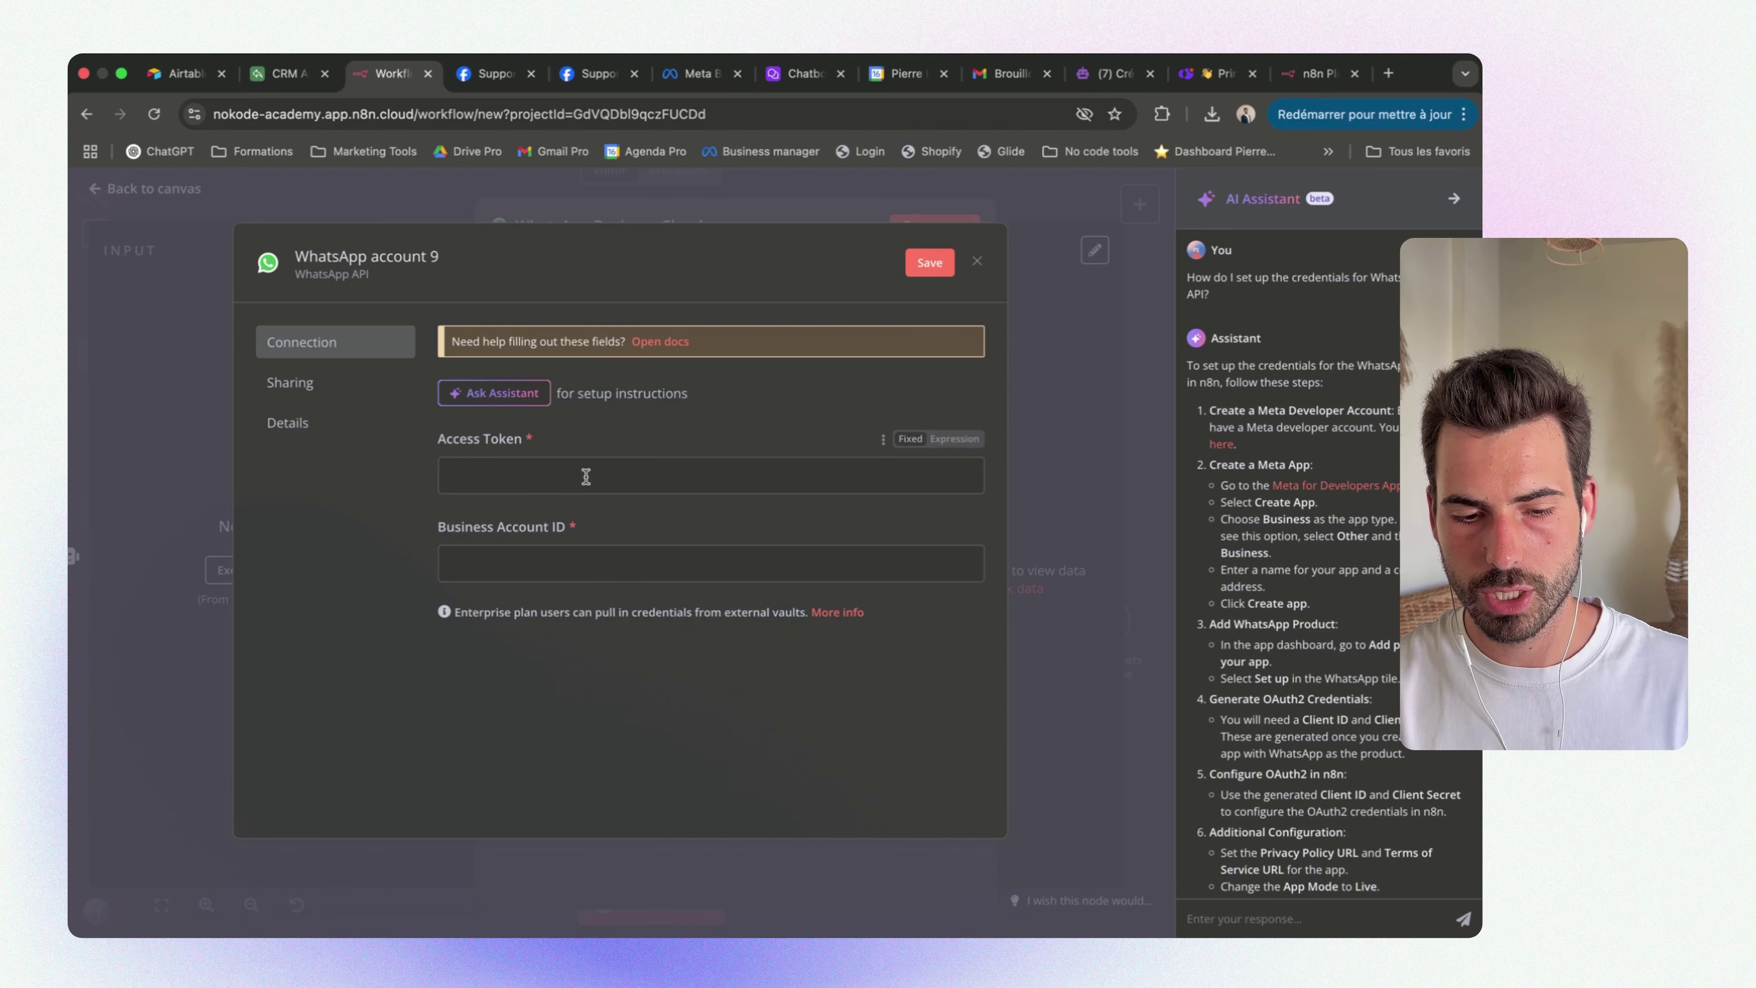
left_click(465, 391)
left_click(864, 610)
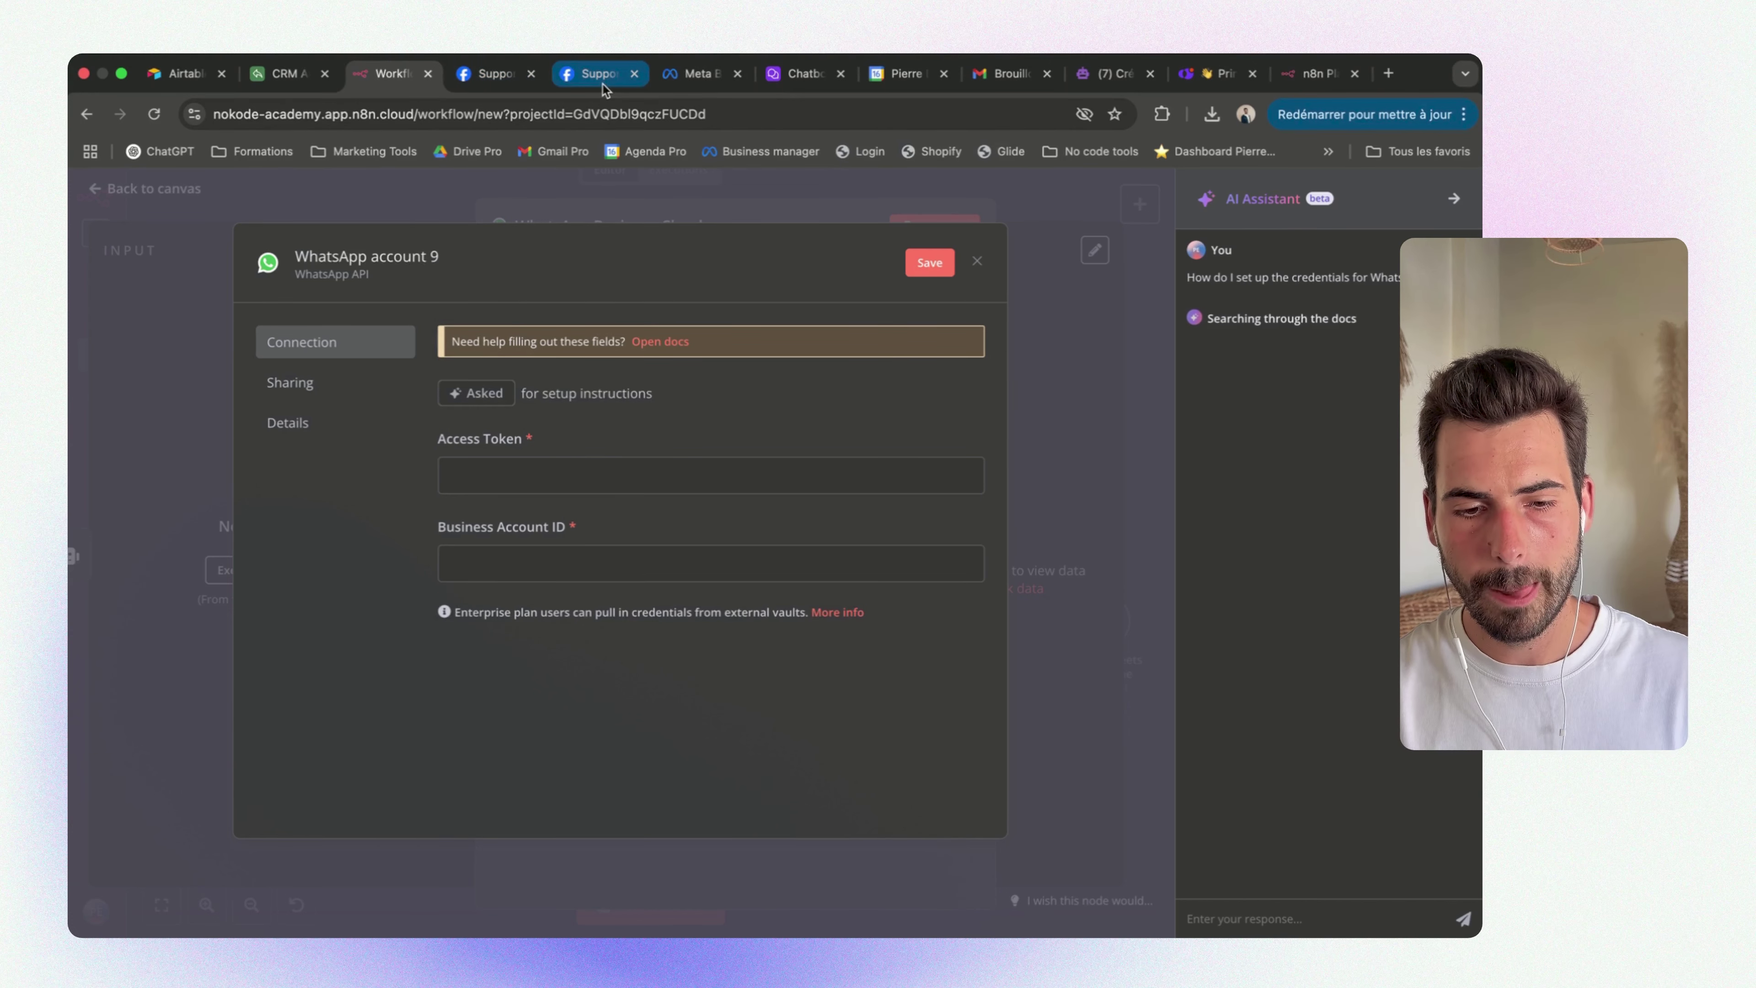
left_click(487, 75)
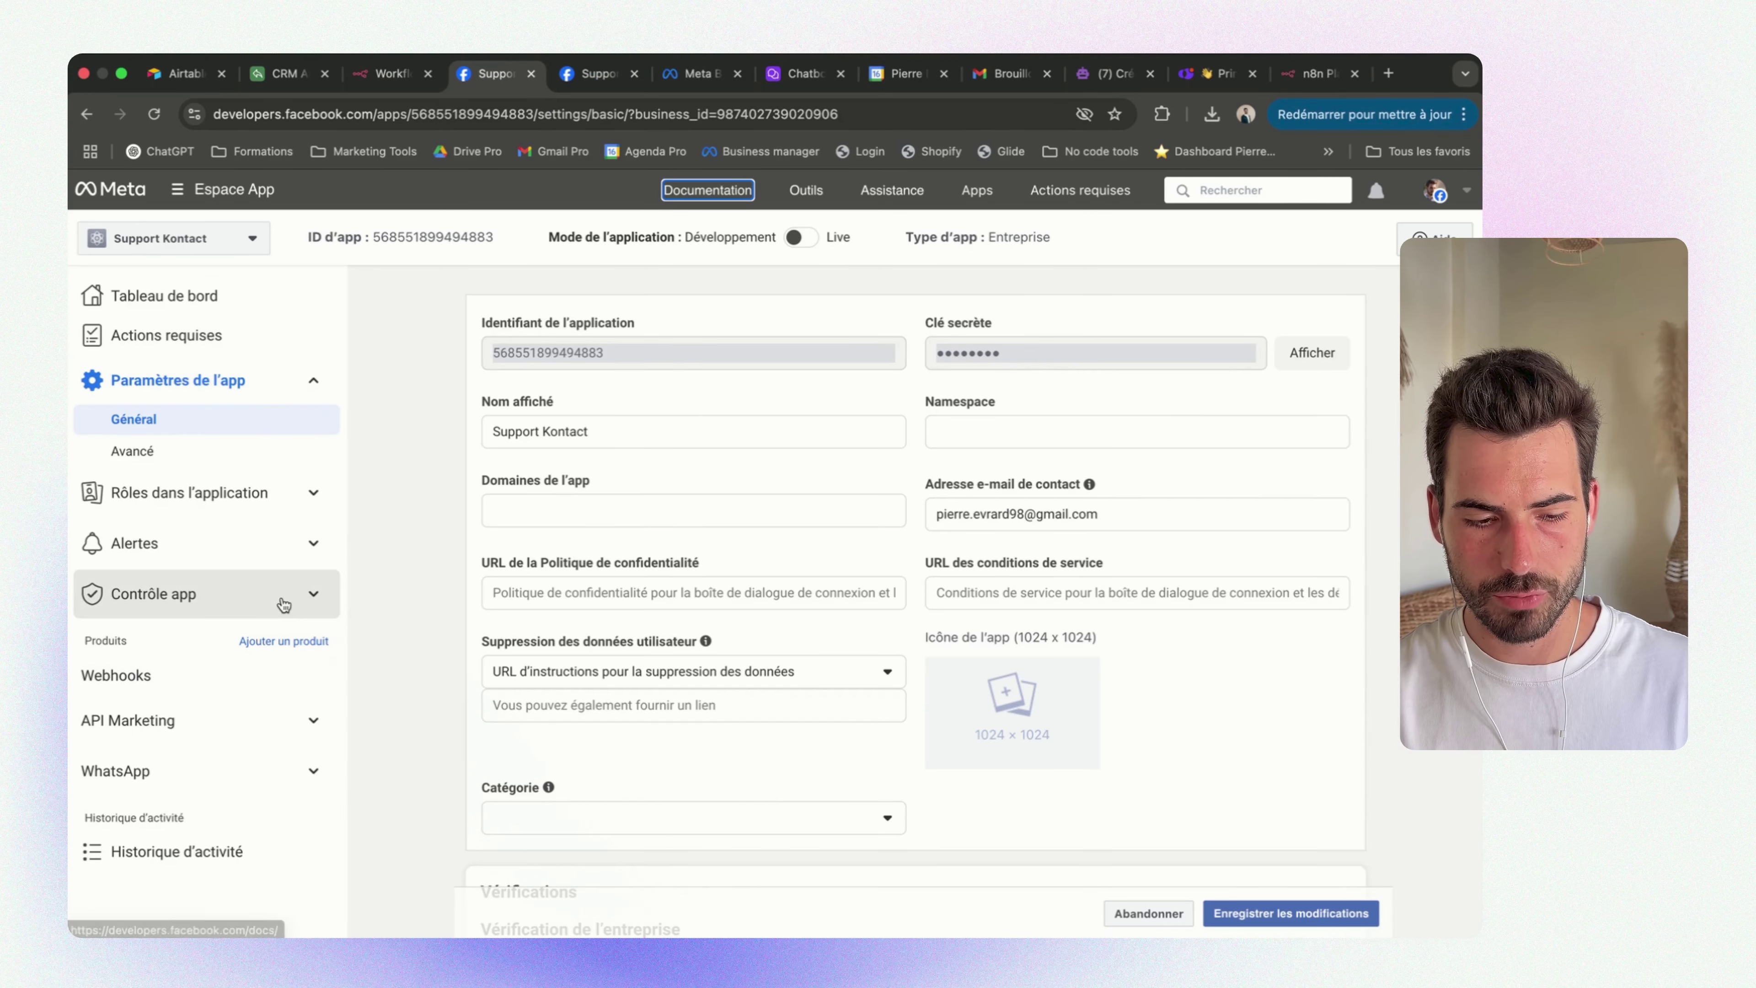
scroll(219, 564, "down", 1)
scroll(165, 547, "down", 3)
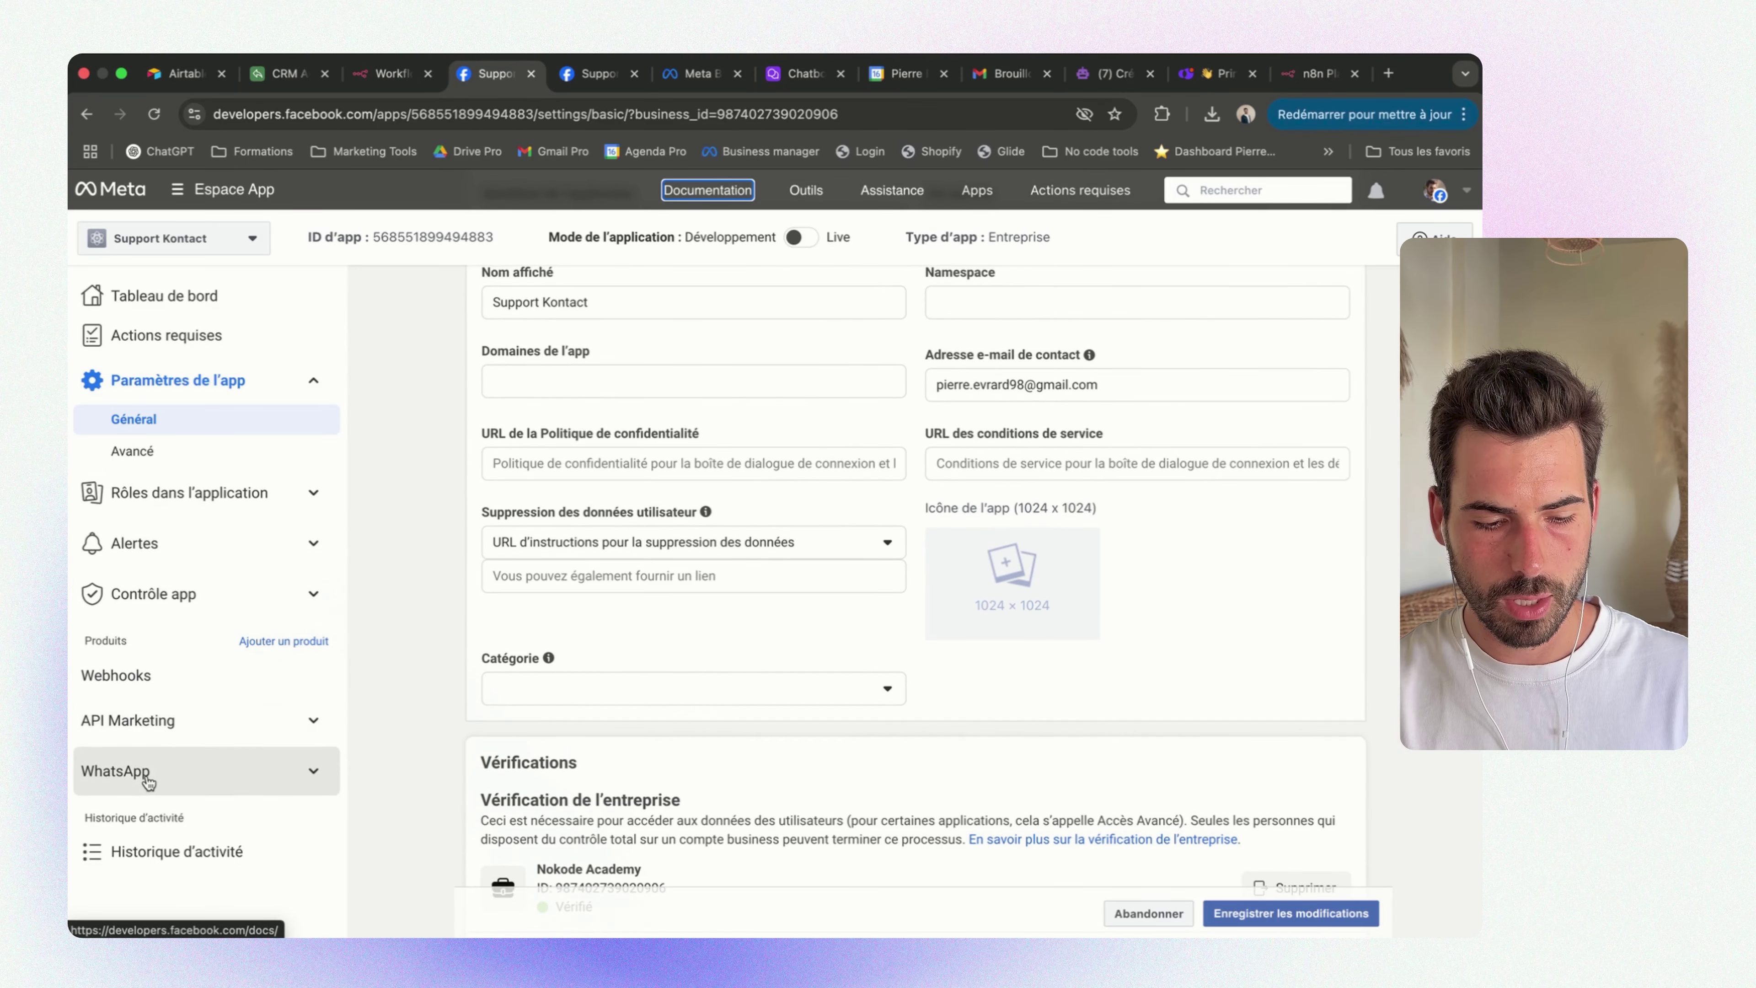
left_click(228, 761)
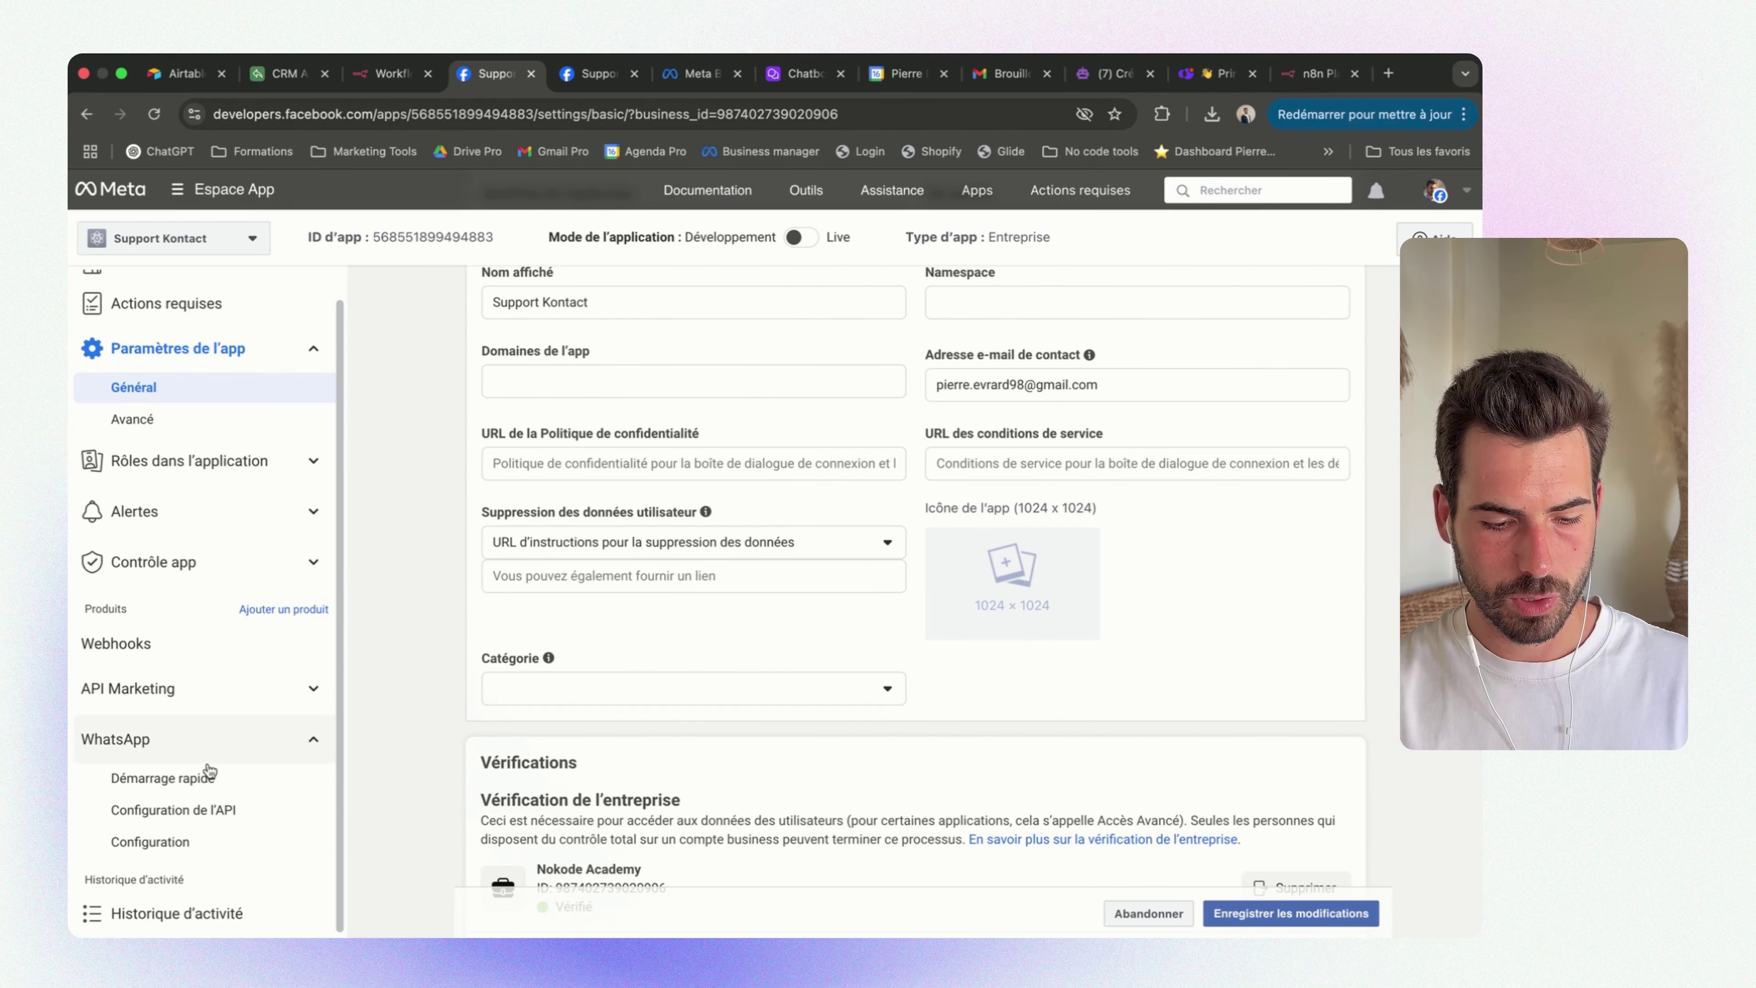
left_click(181, 811)
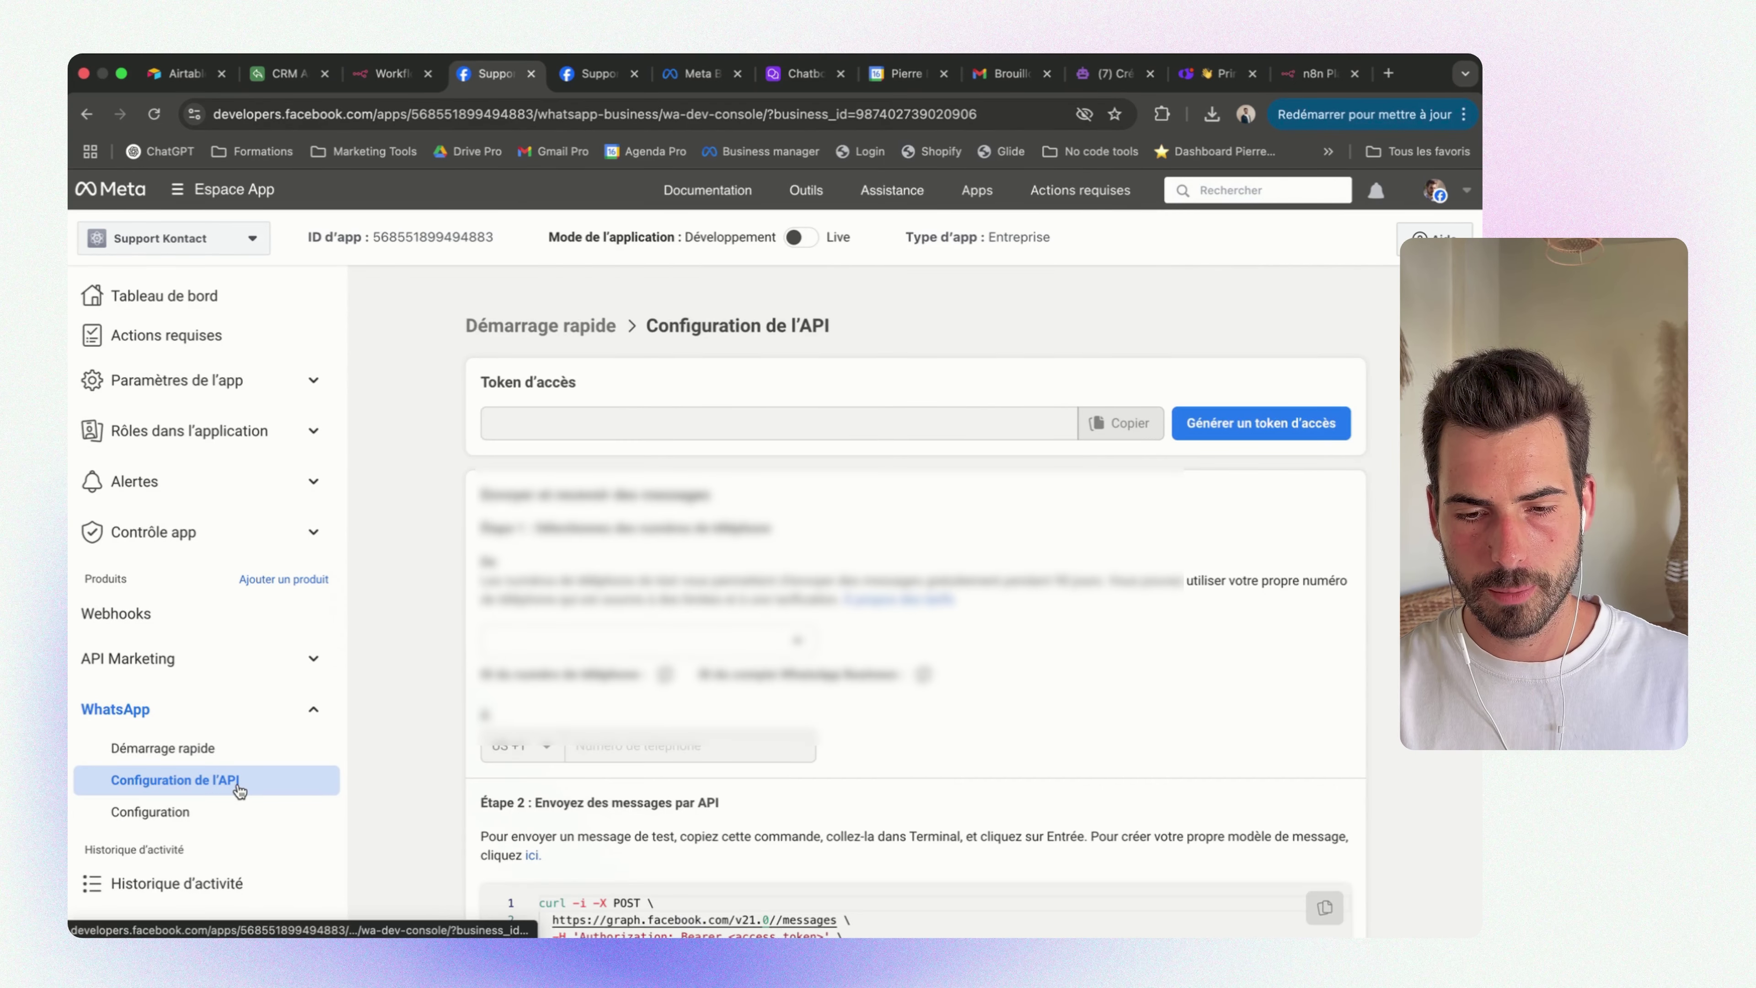
left_click(208, 780)
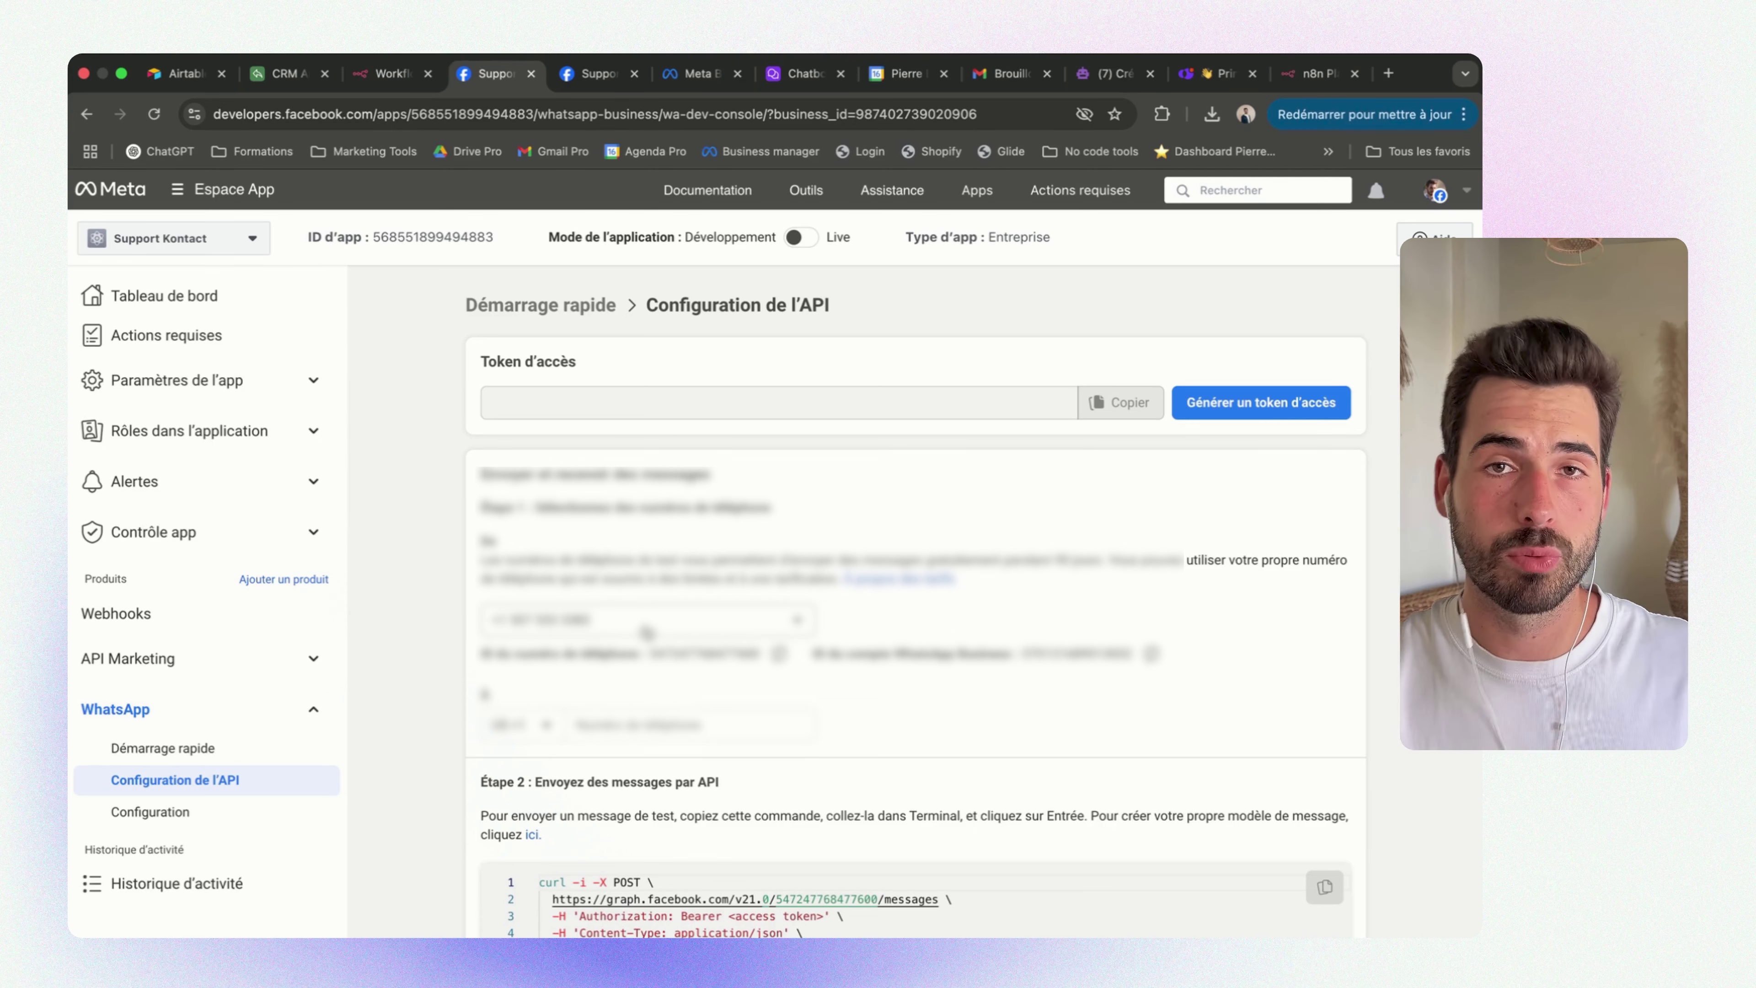
left_click(646, 632)
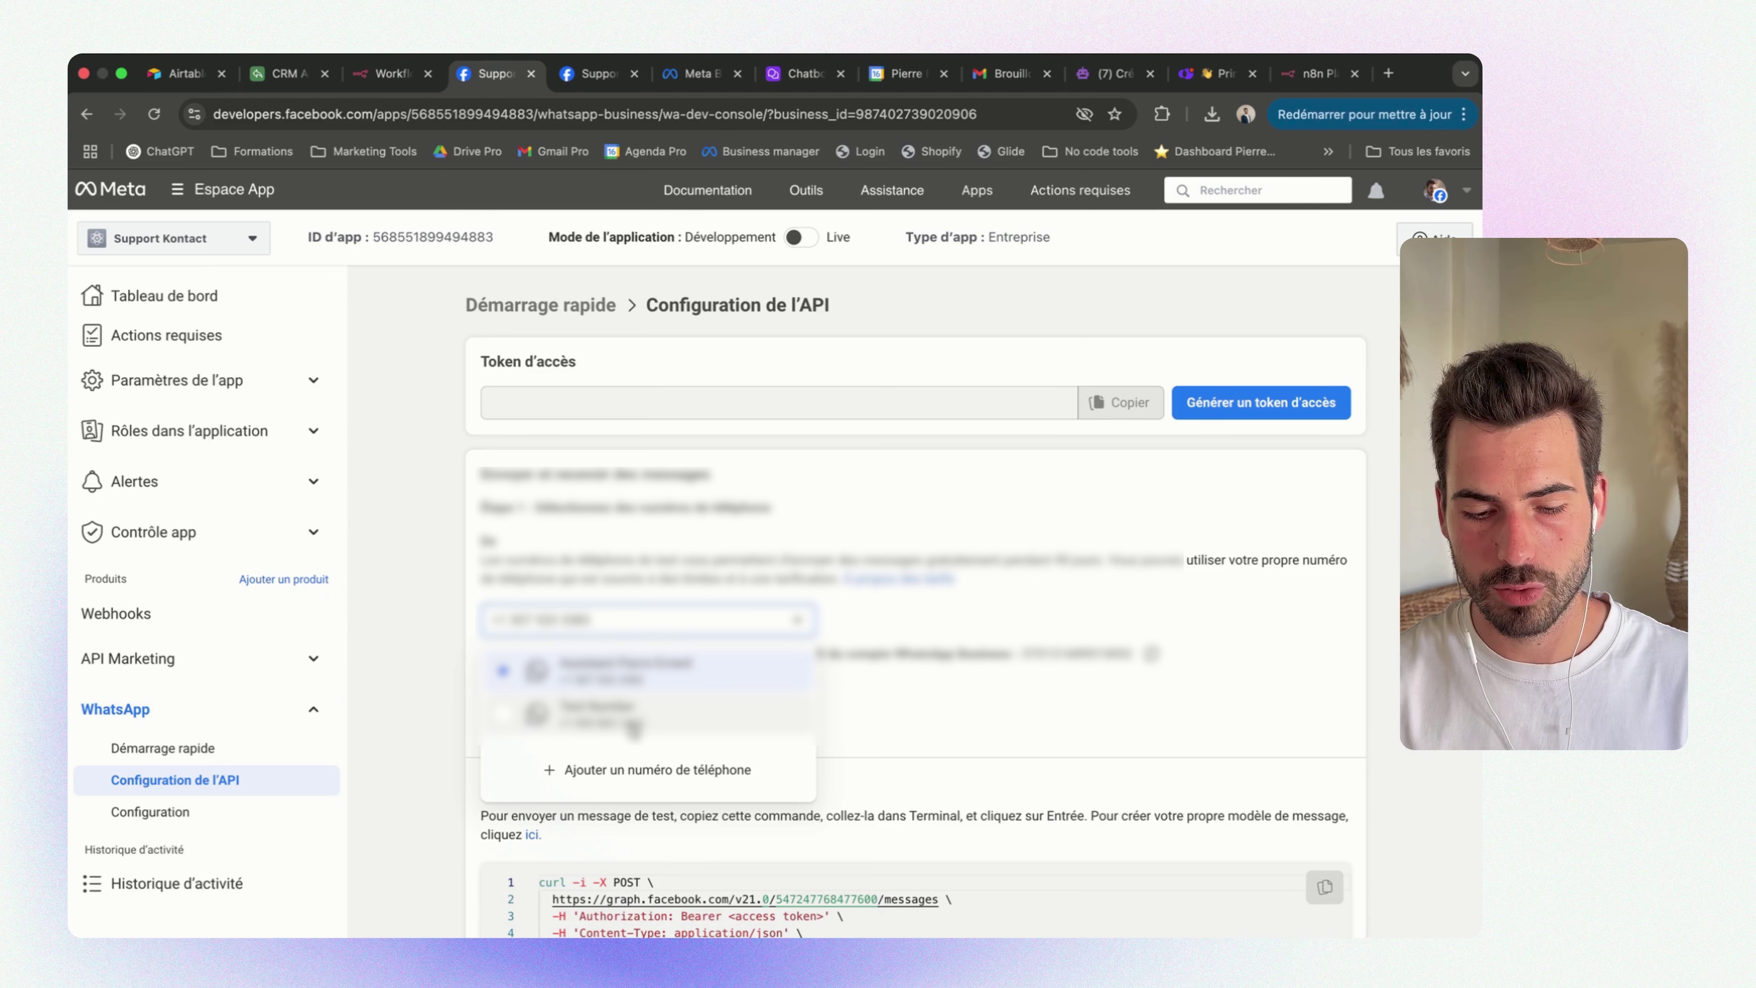
left_click(633, 723)
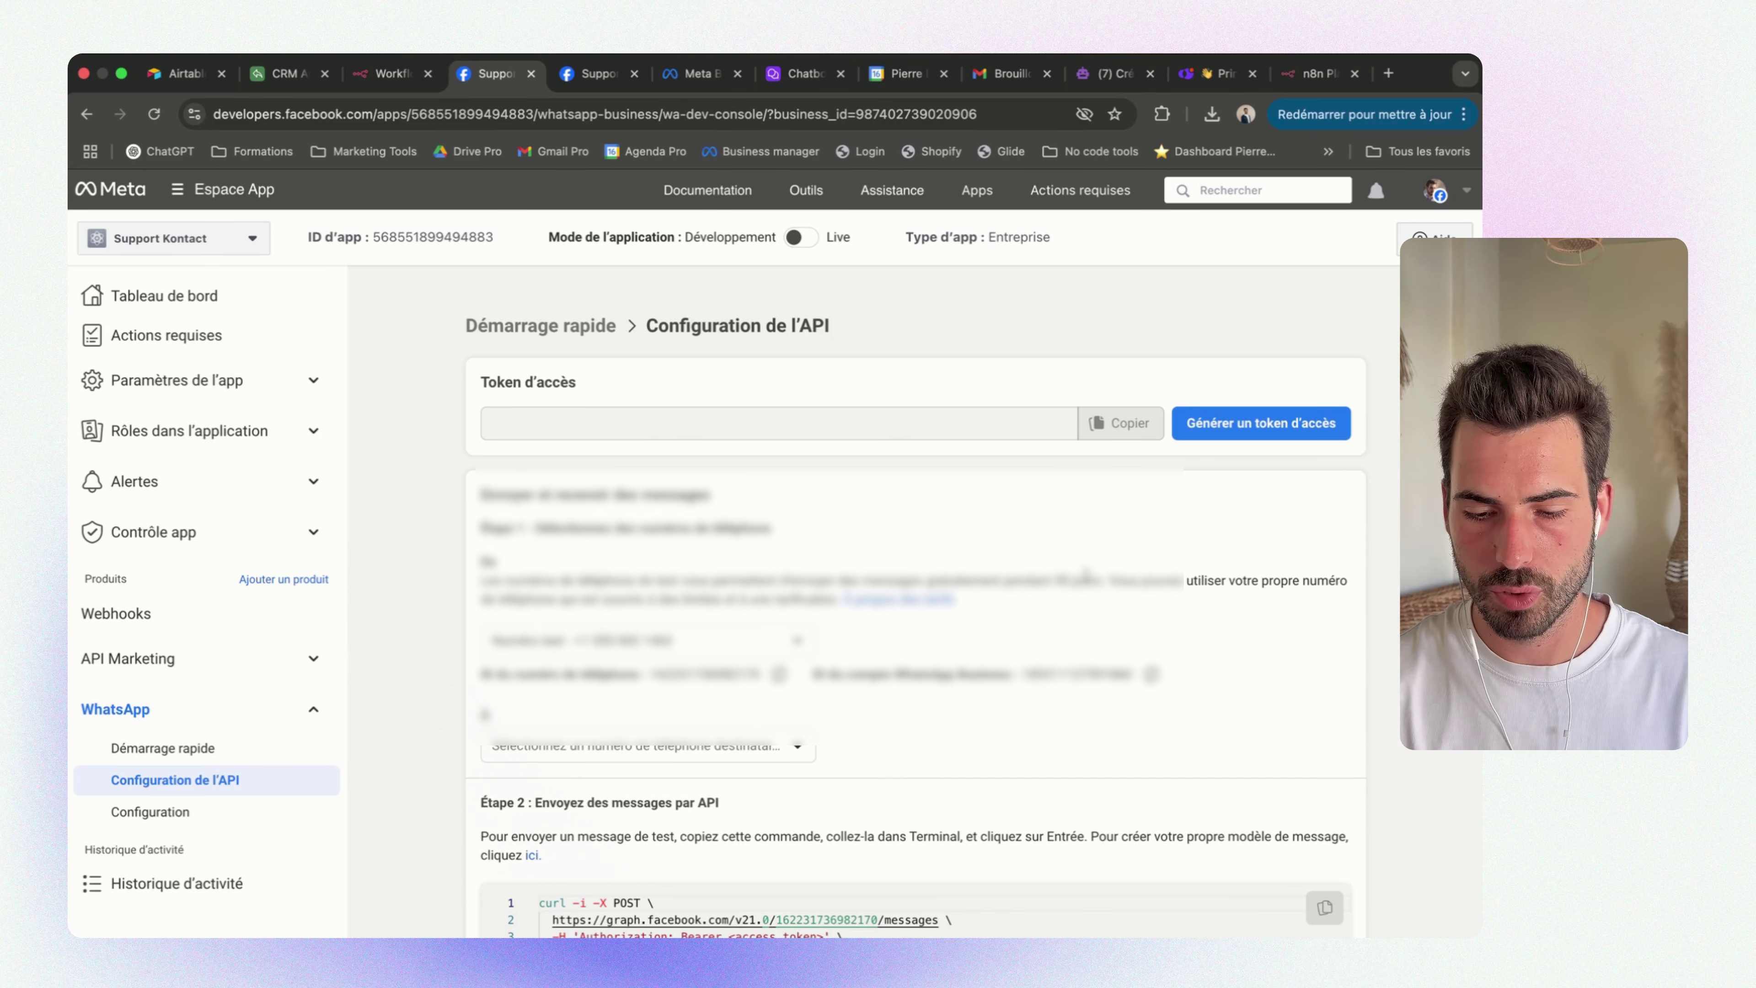
left_click_drag(1086, 575, 737, 581)
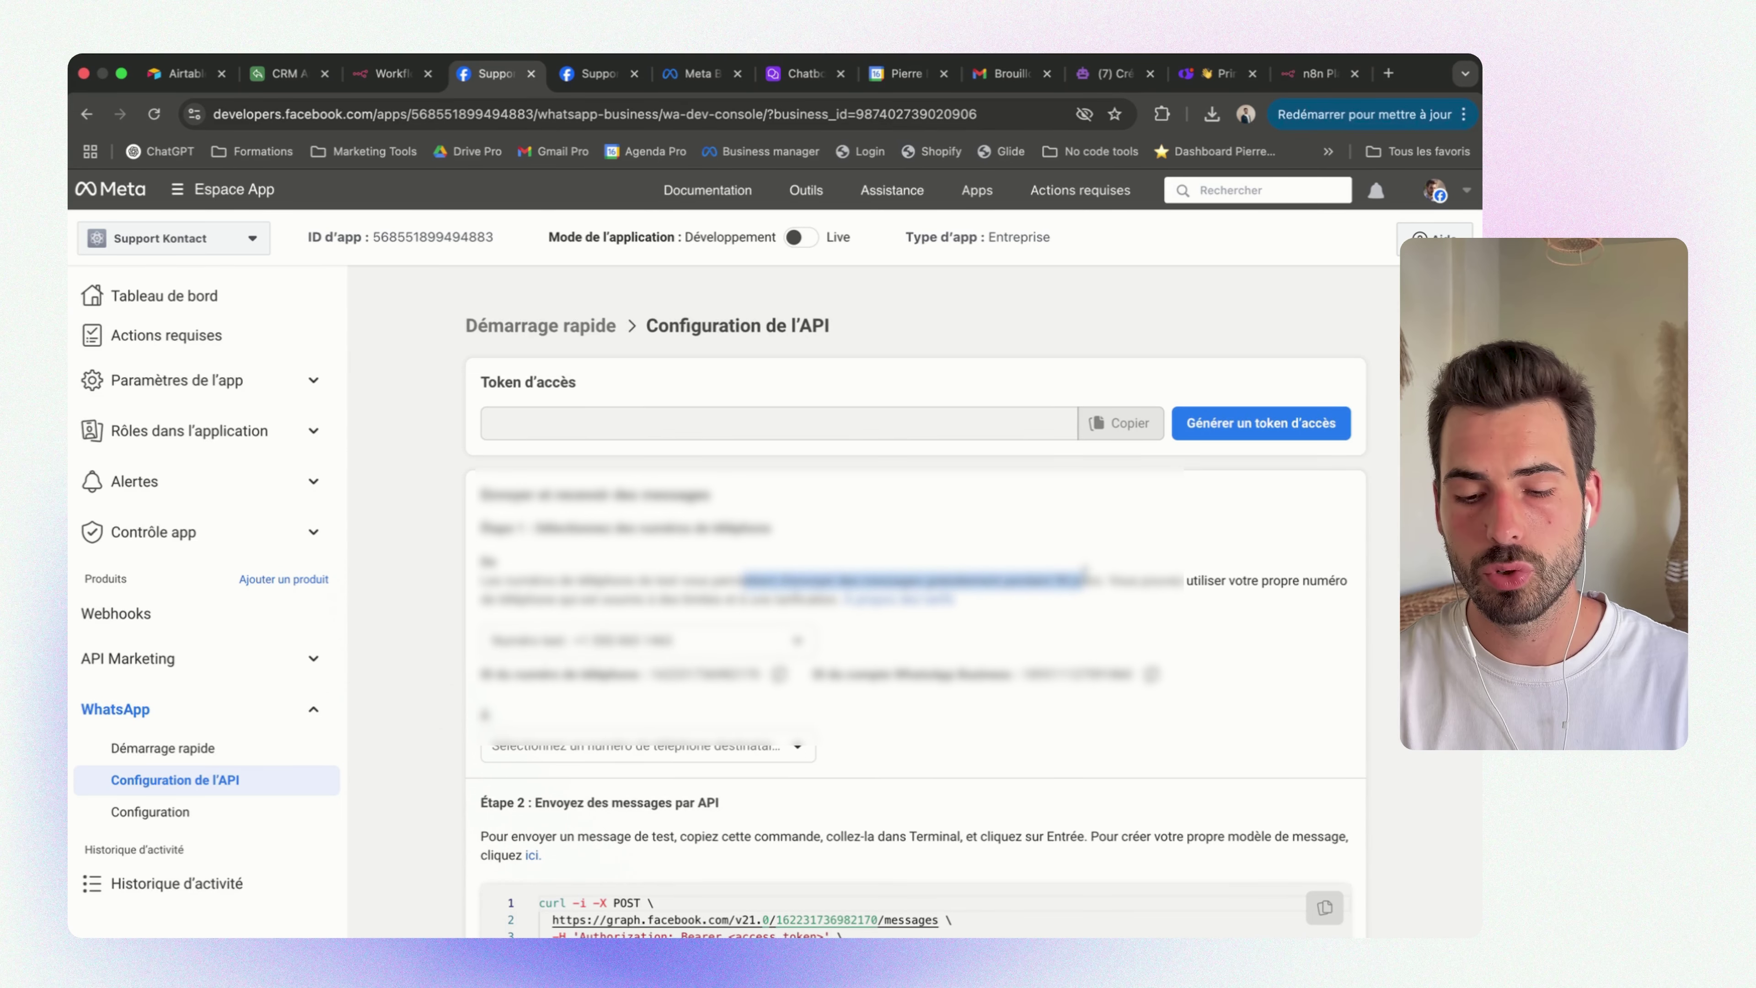
scroll(746, 665, "down", 2)
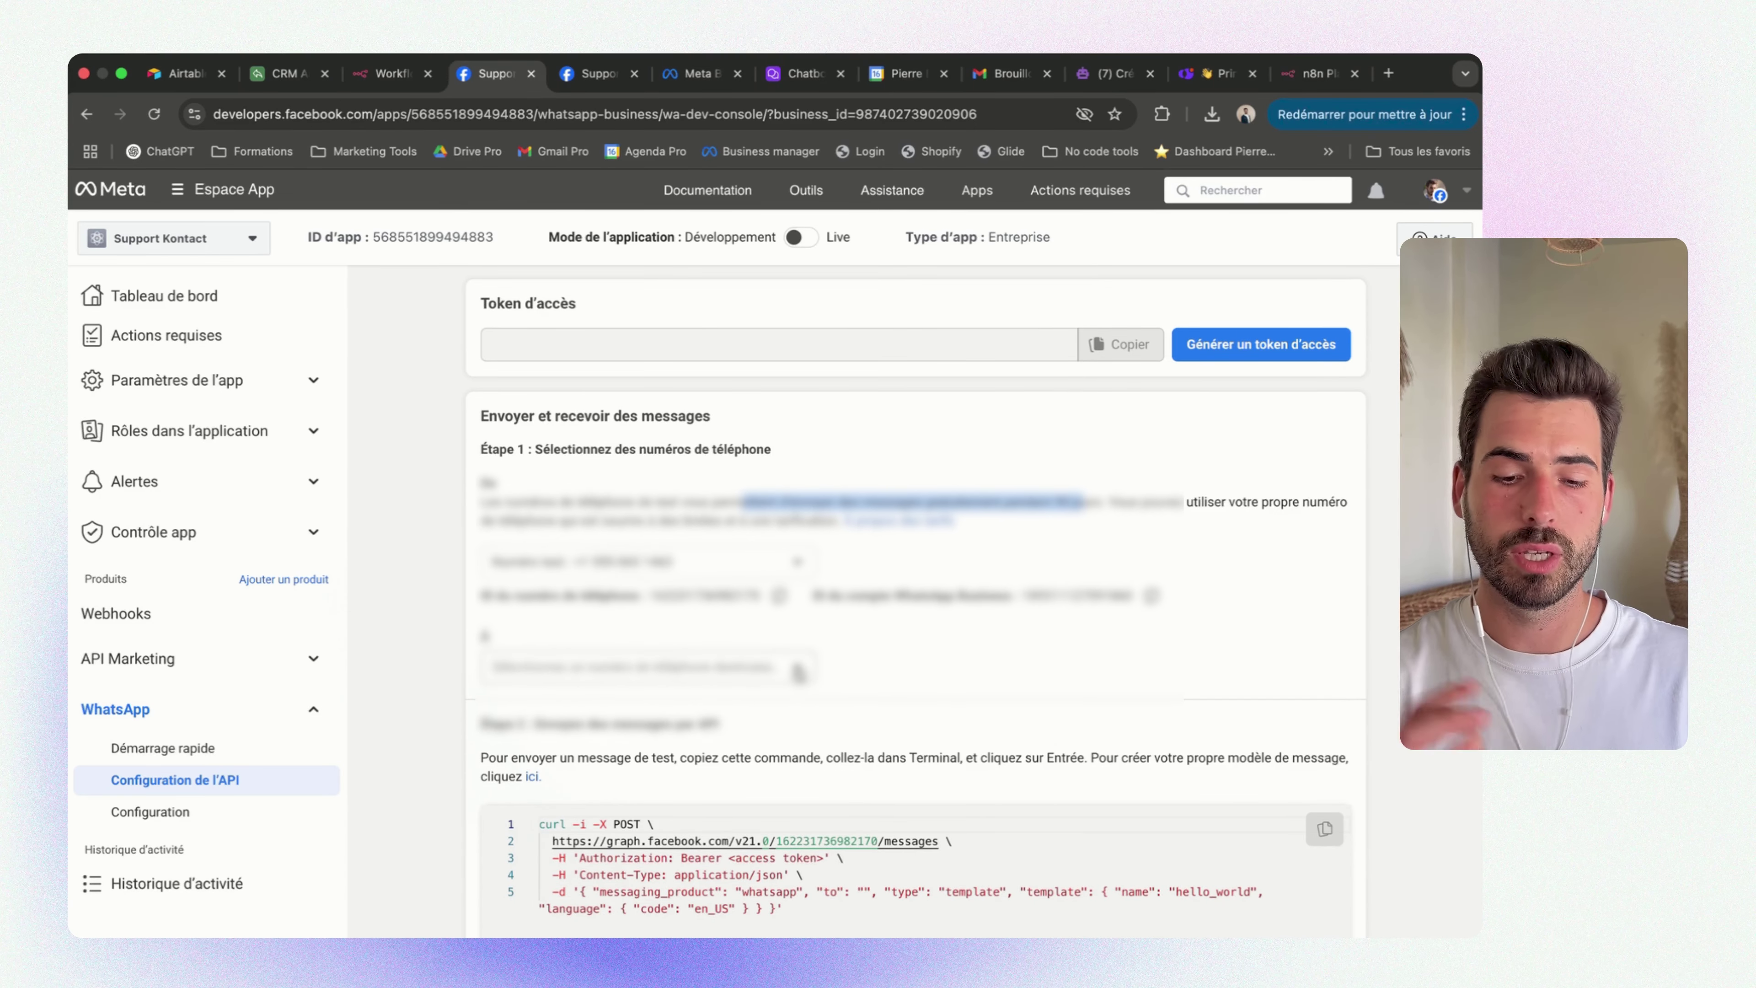
scroll(816, 665, "up", 1)
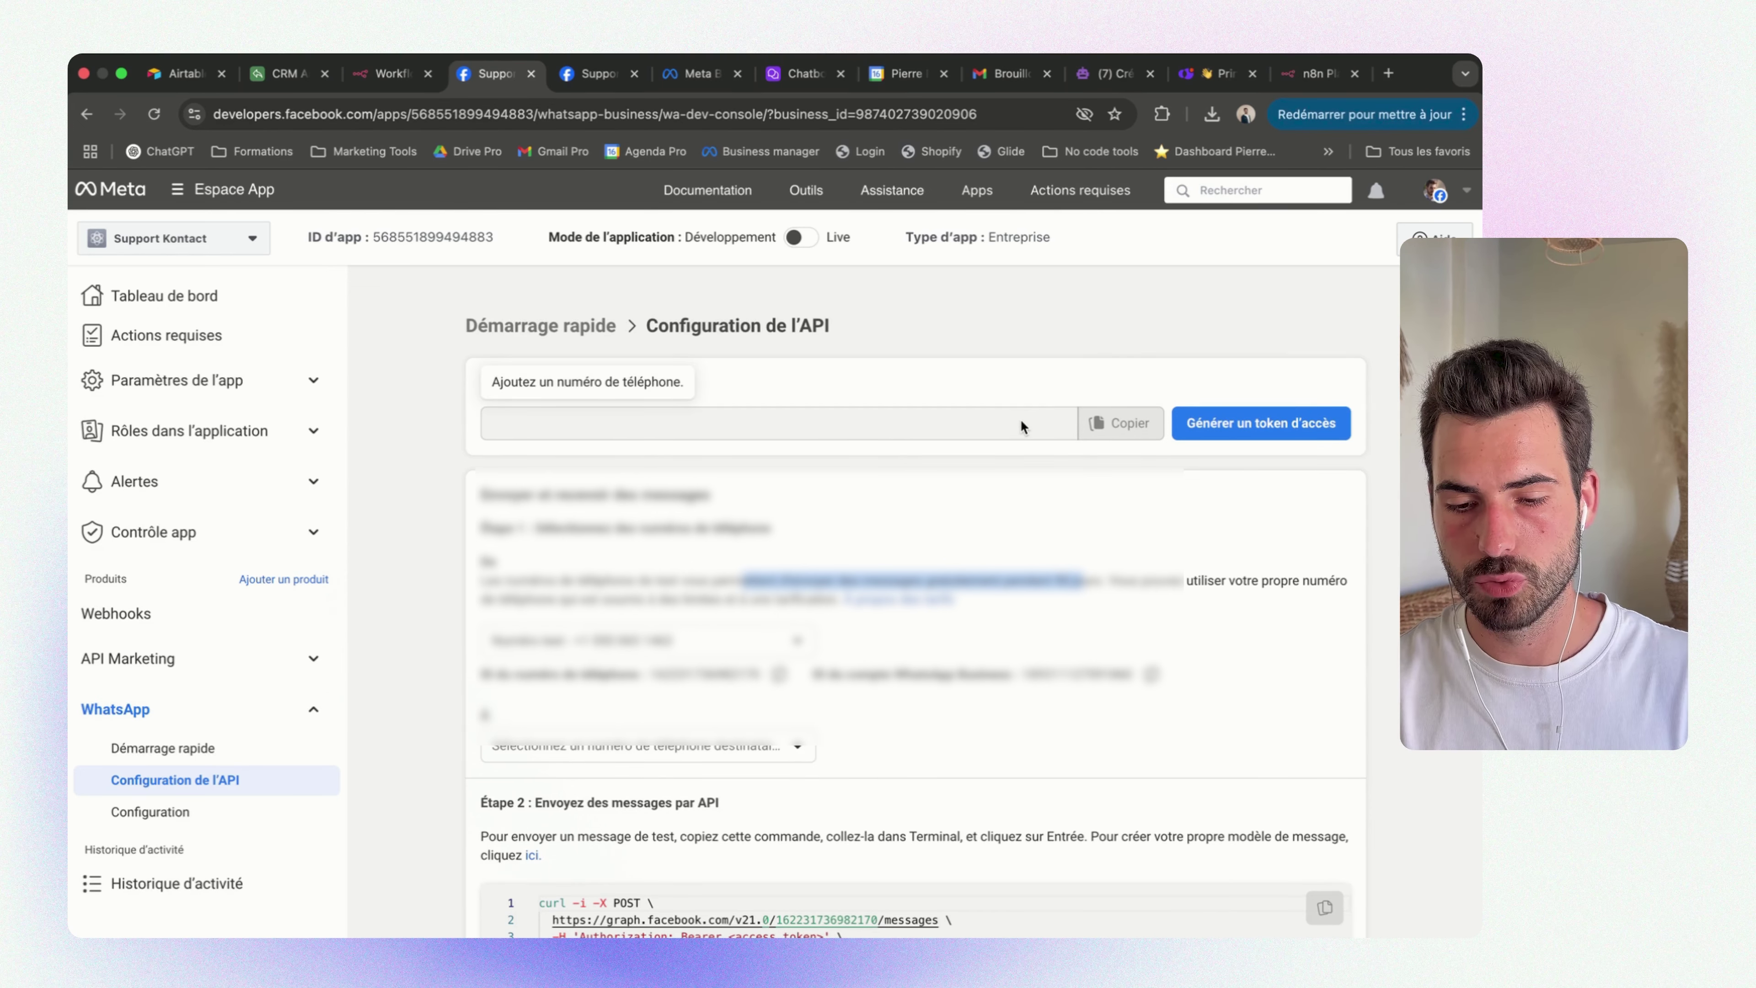
Scroll through the API Setup page's sample request and setup steps
scroll(799, 438, "down", 1)
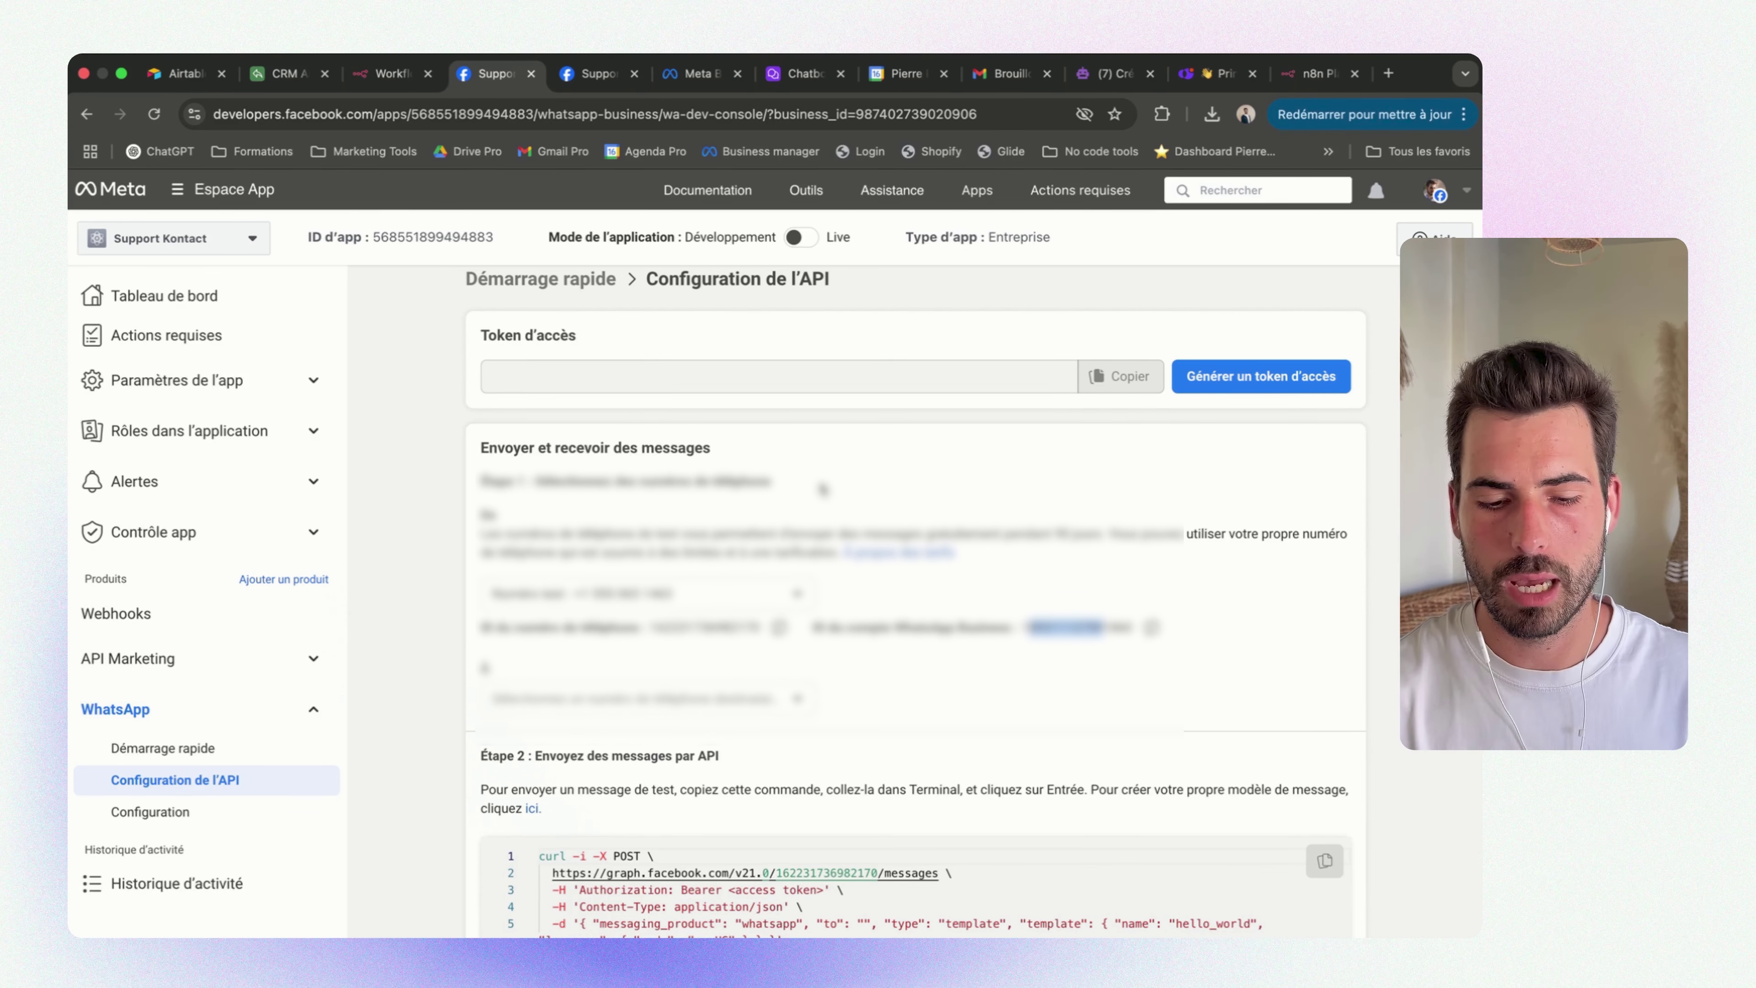
scroll(823, 489, "down", 4)
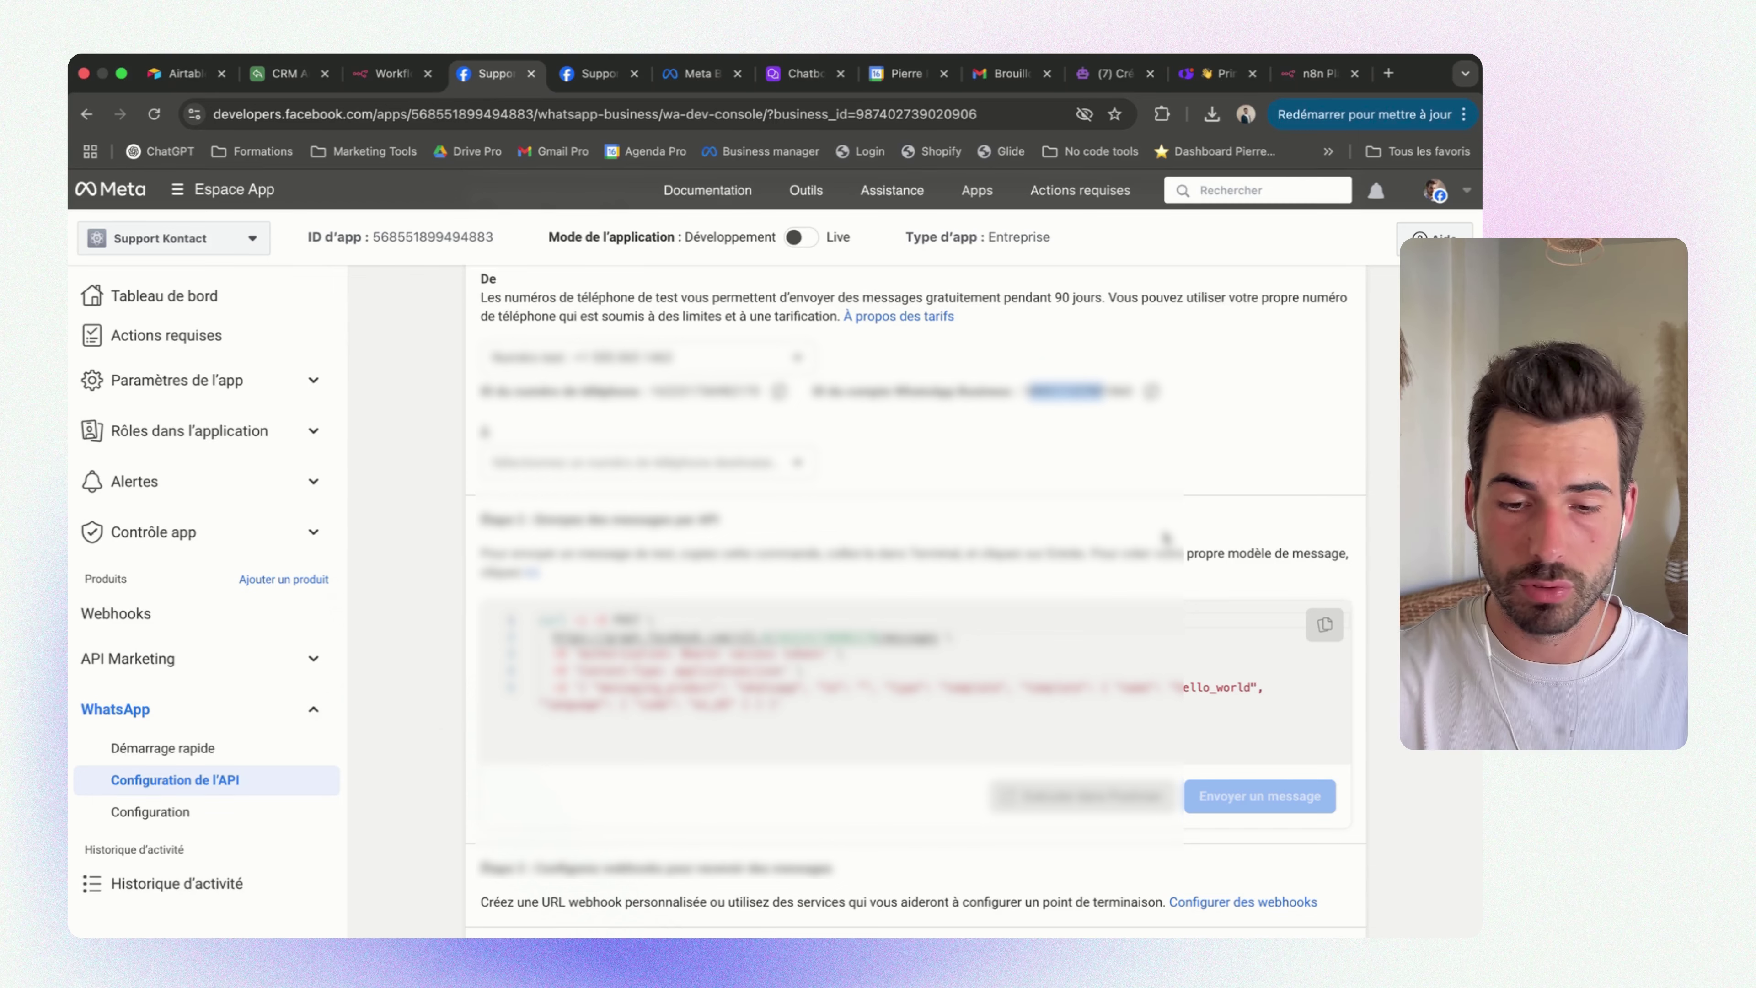
scroll(1166, 538, "up", 1)
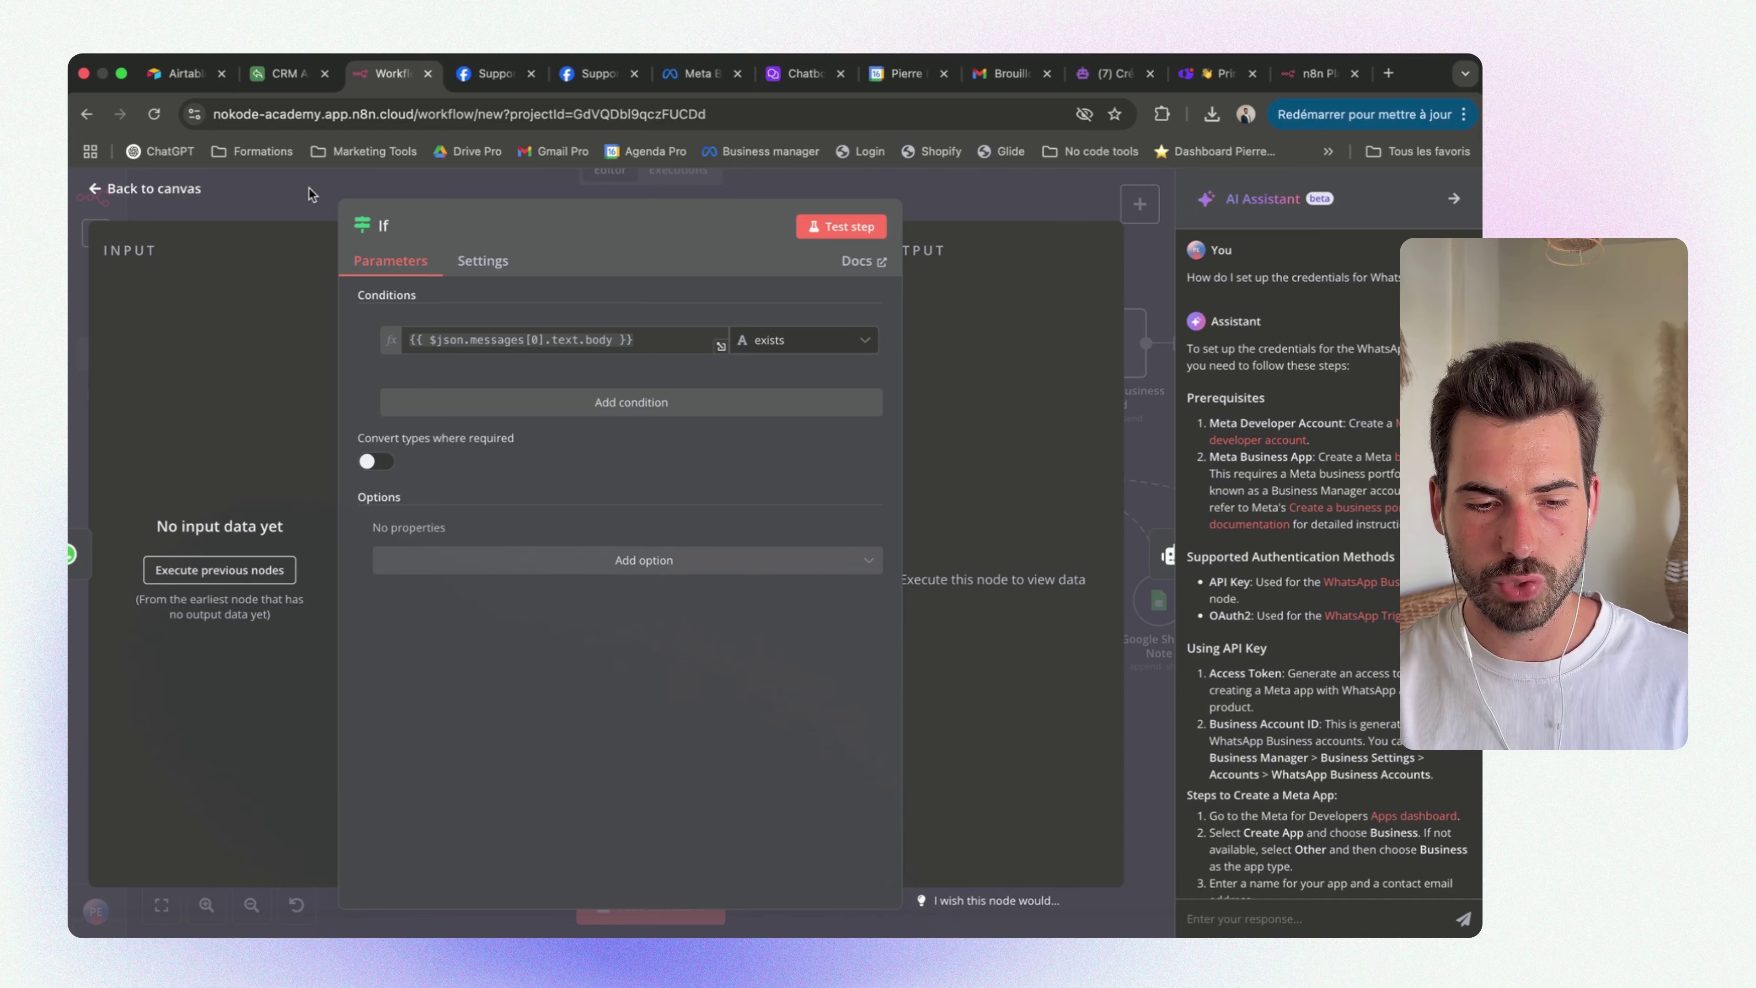
Return to n8n and review the If node's condition expression
key("Escape")
double_click(562, 401)
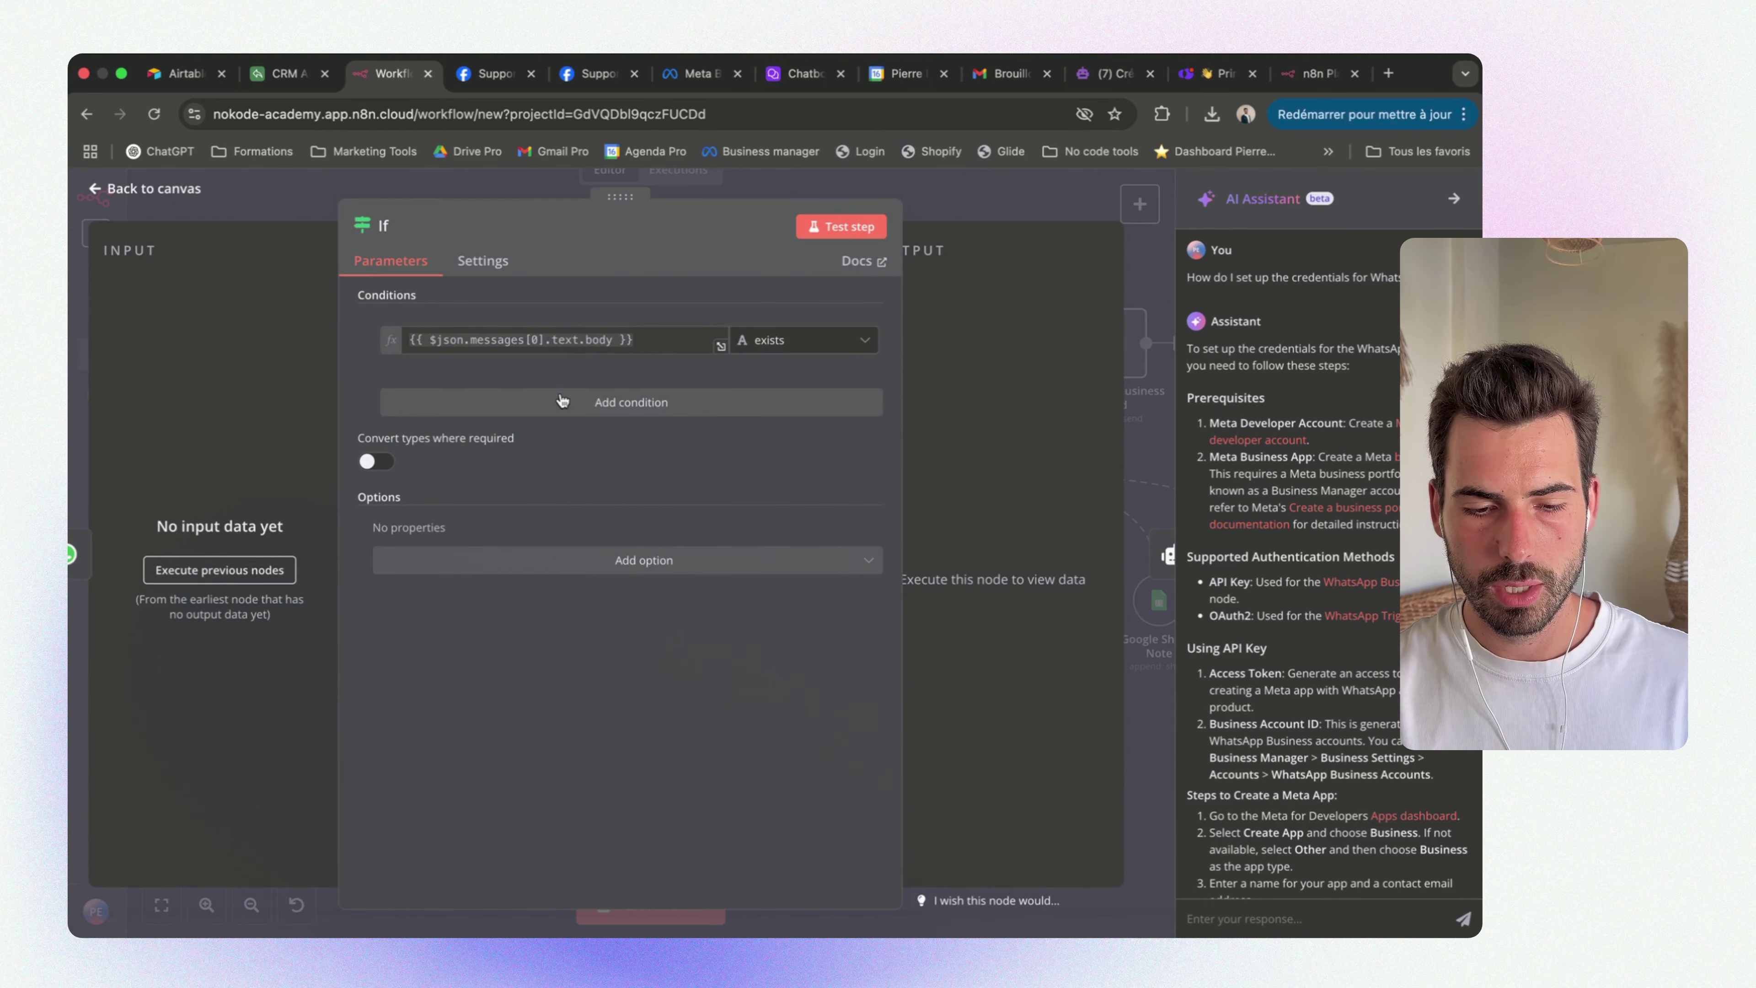
left_click_drag(657, 340, 407, 340)
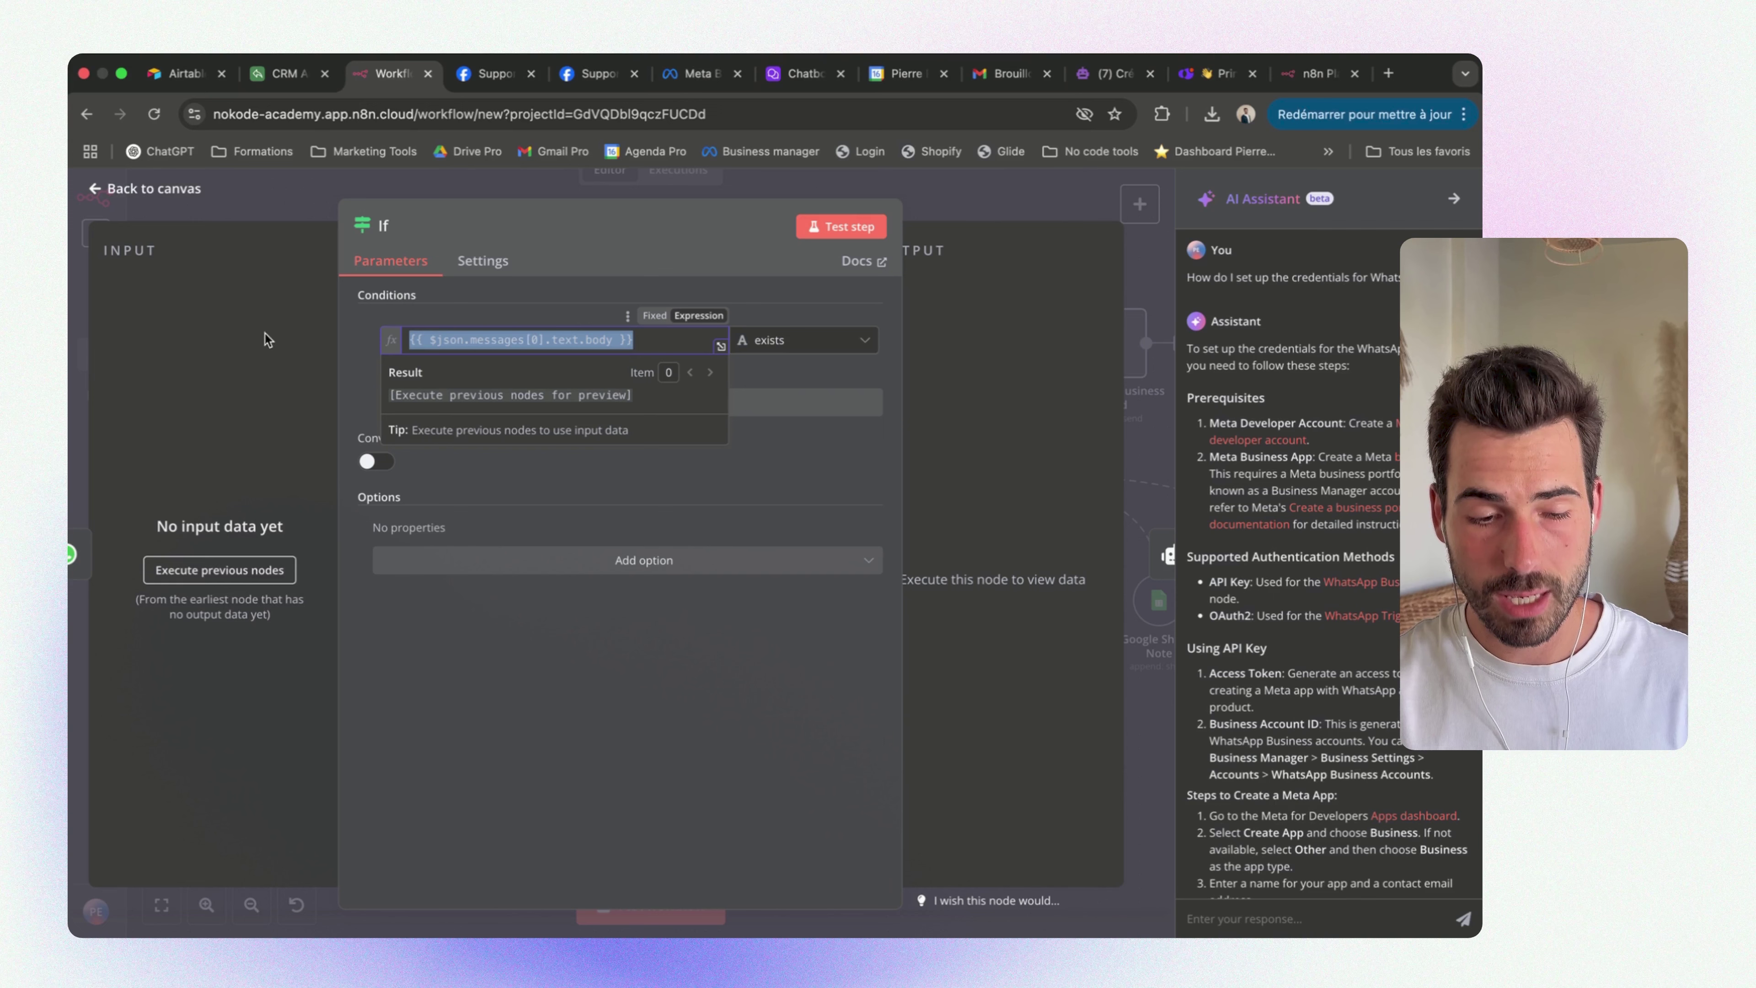
left_click(153, 188)
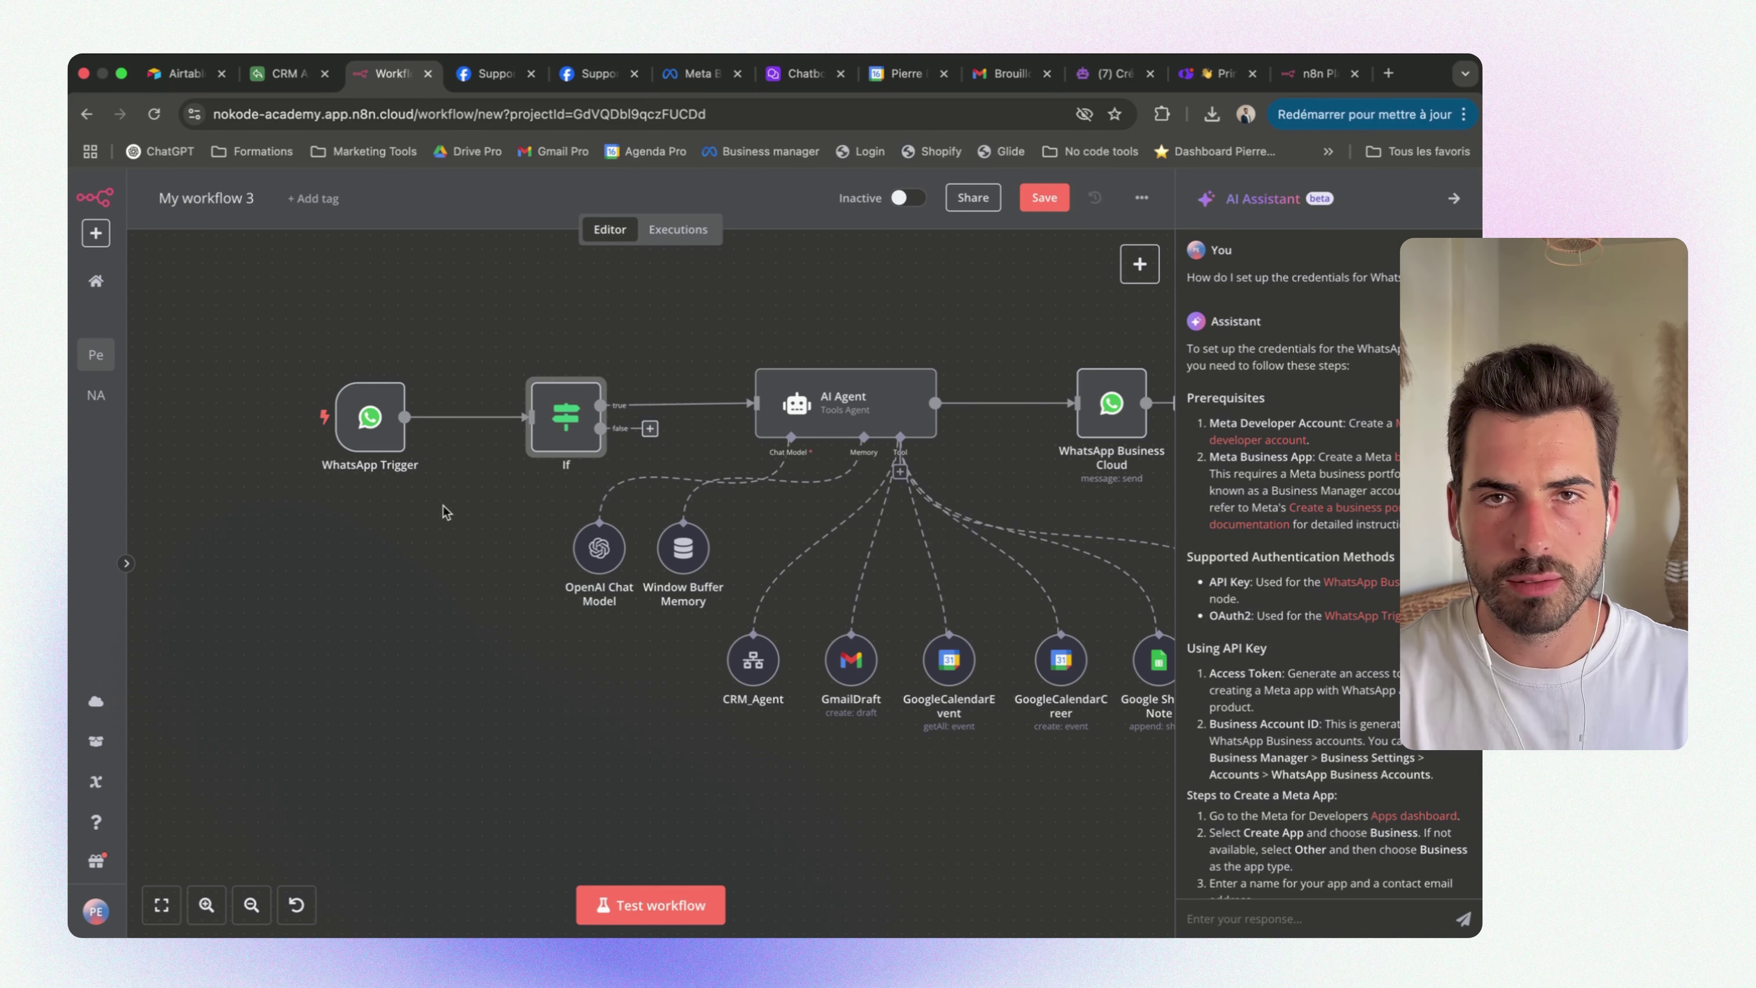
Re-examine the 'body' part of the If condition, then open the AI Agent node's parameters
scroll(761, 526, "right", 2)
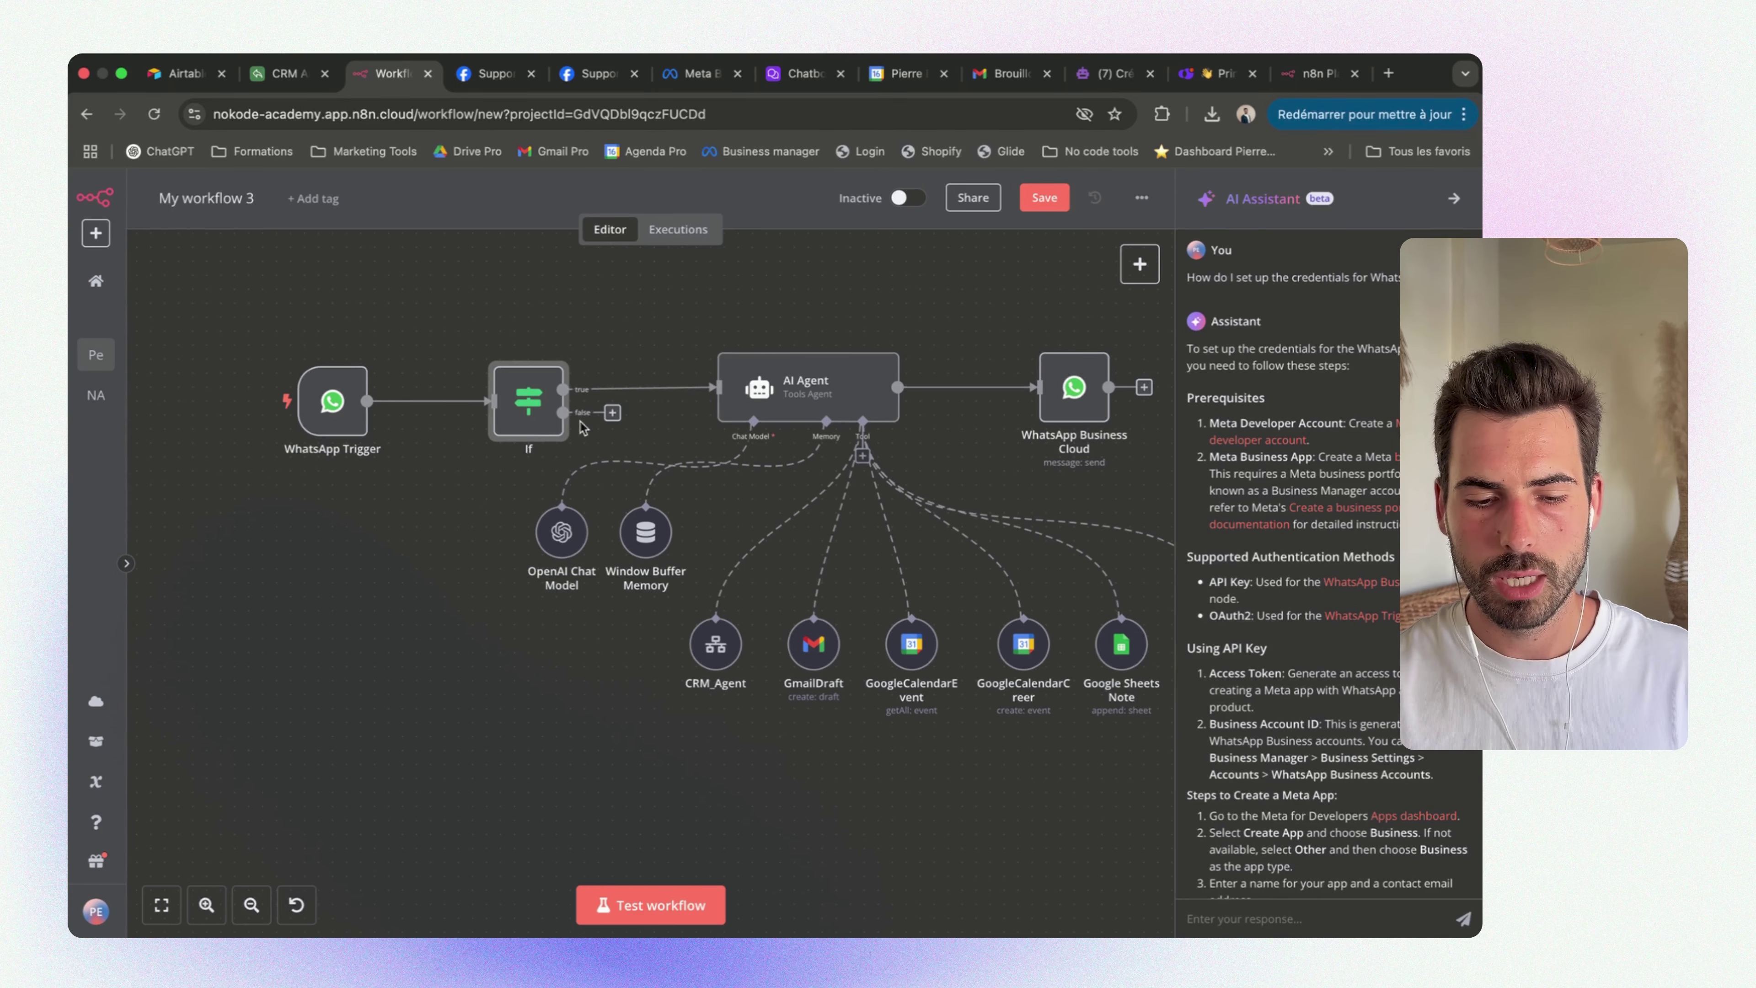
double_click(536, 414)
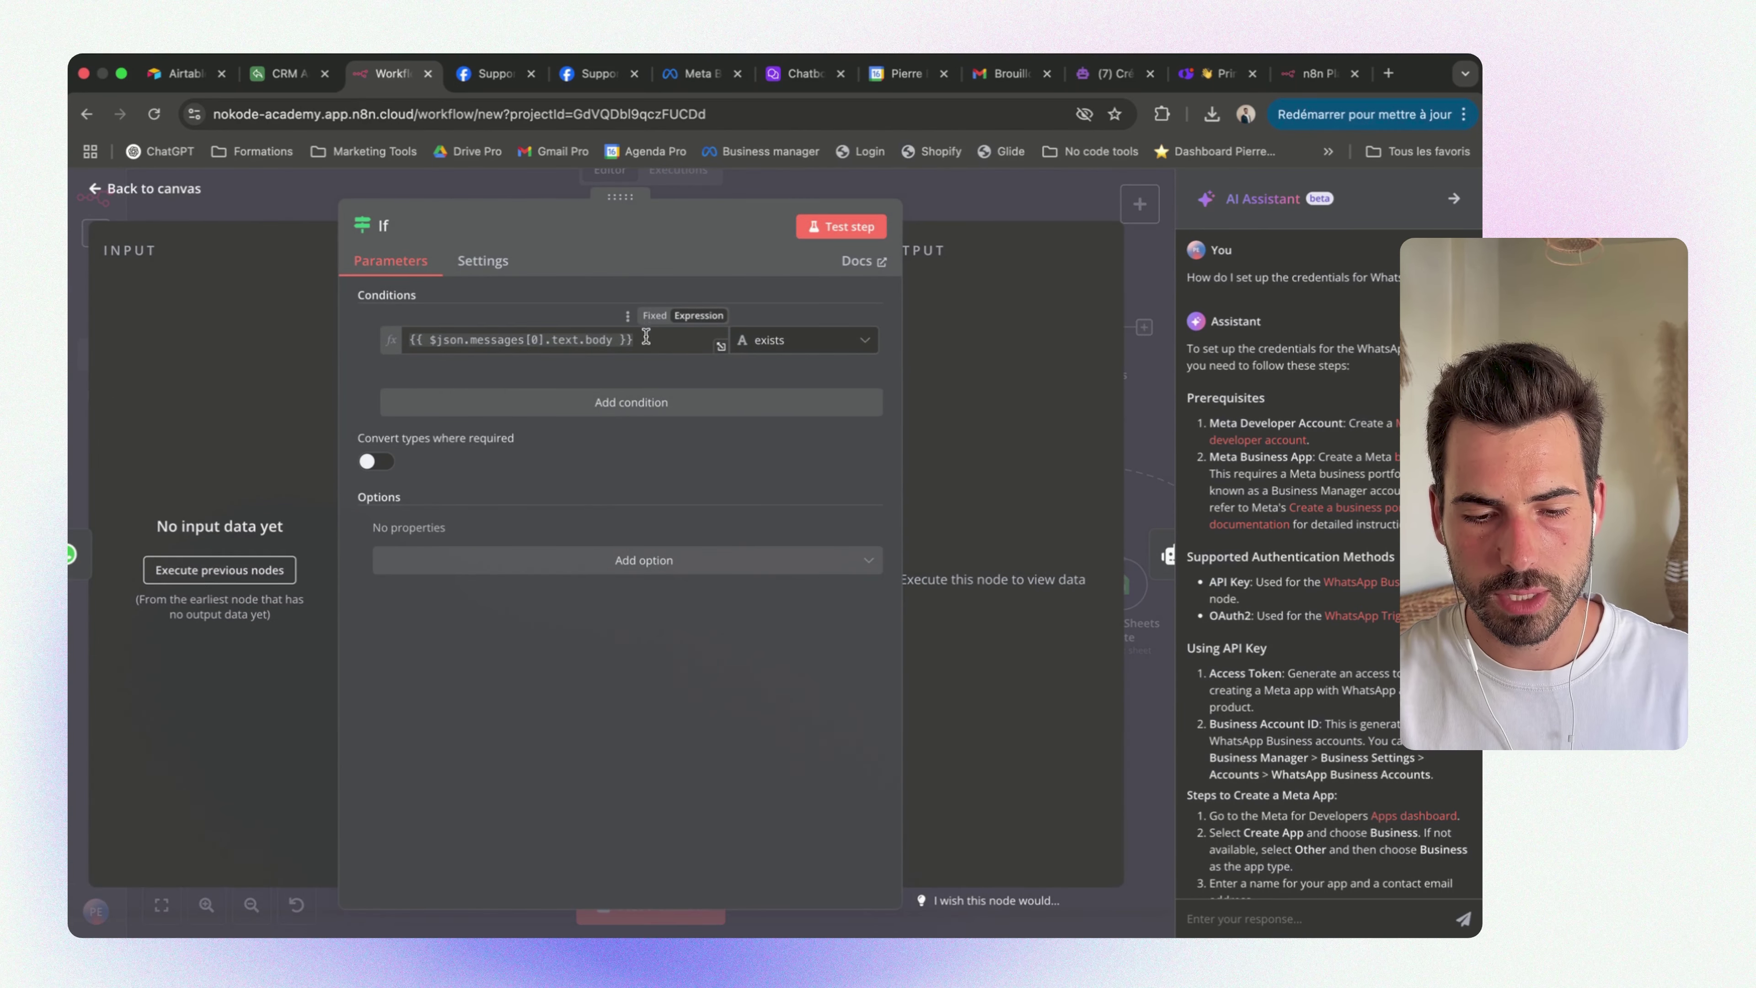
left_click_drag(645, 339, 520, 341)
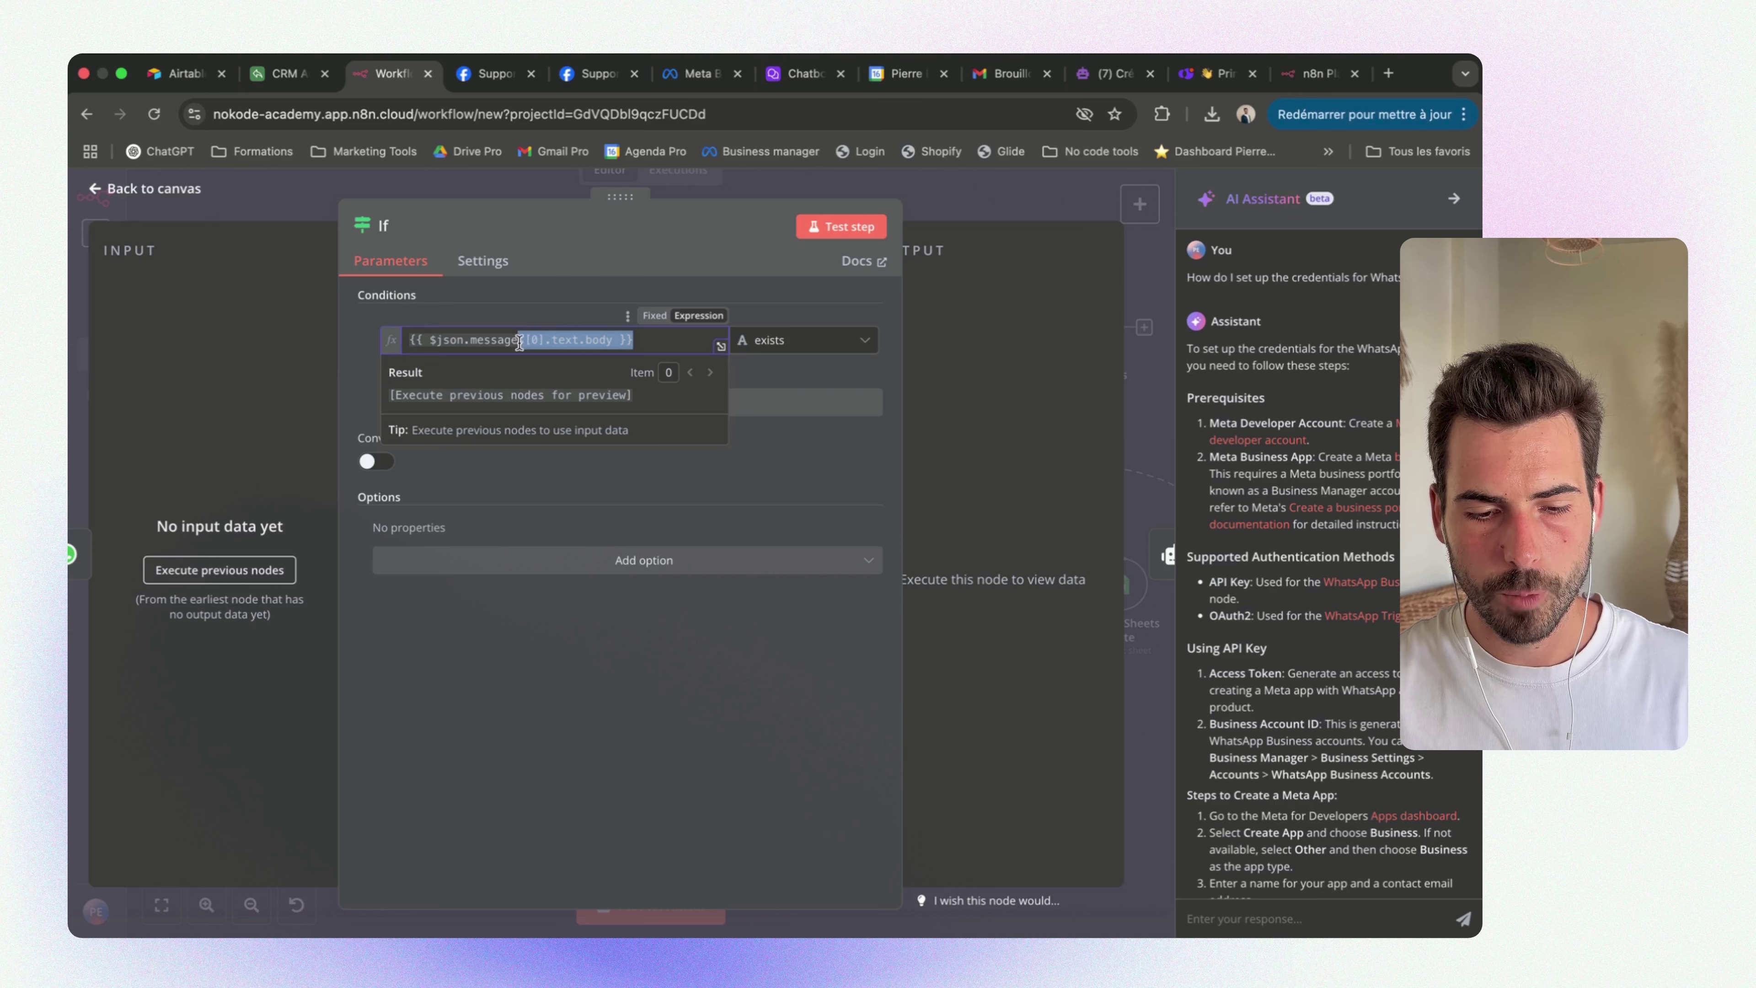
double_click(599, 340)
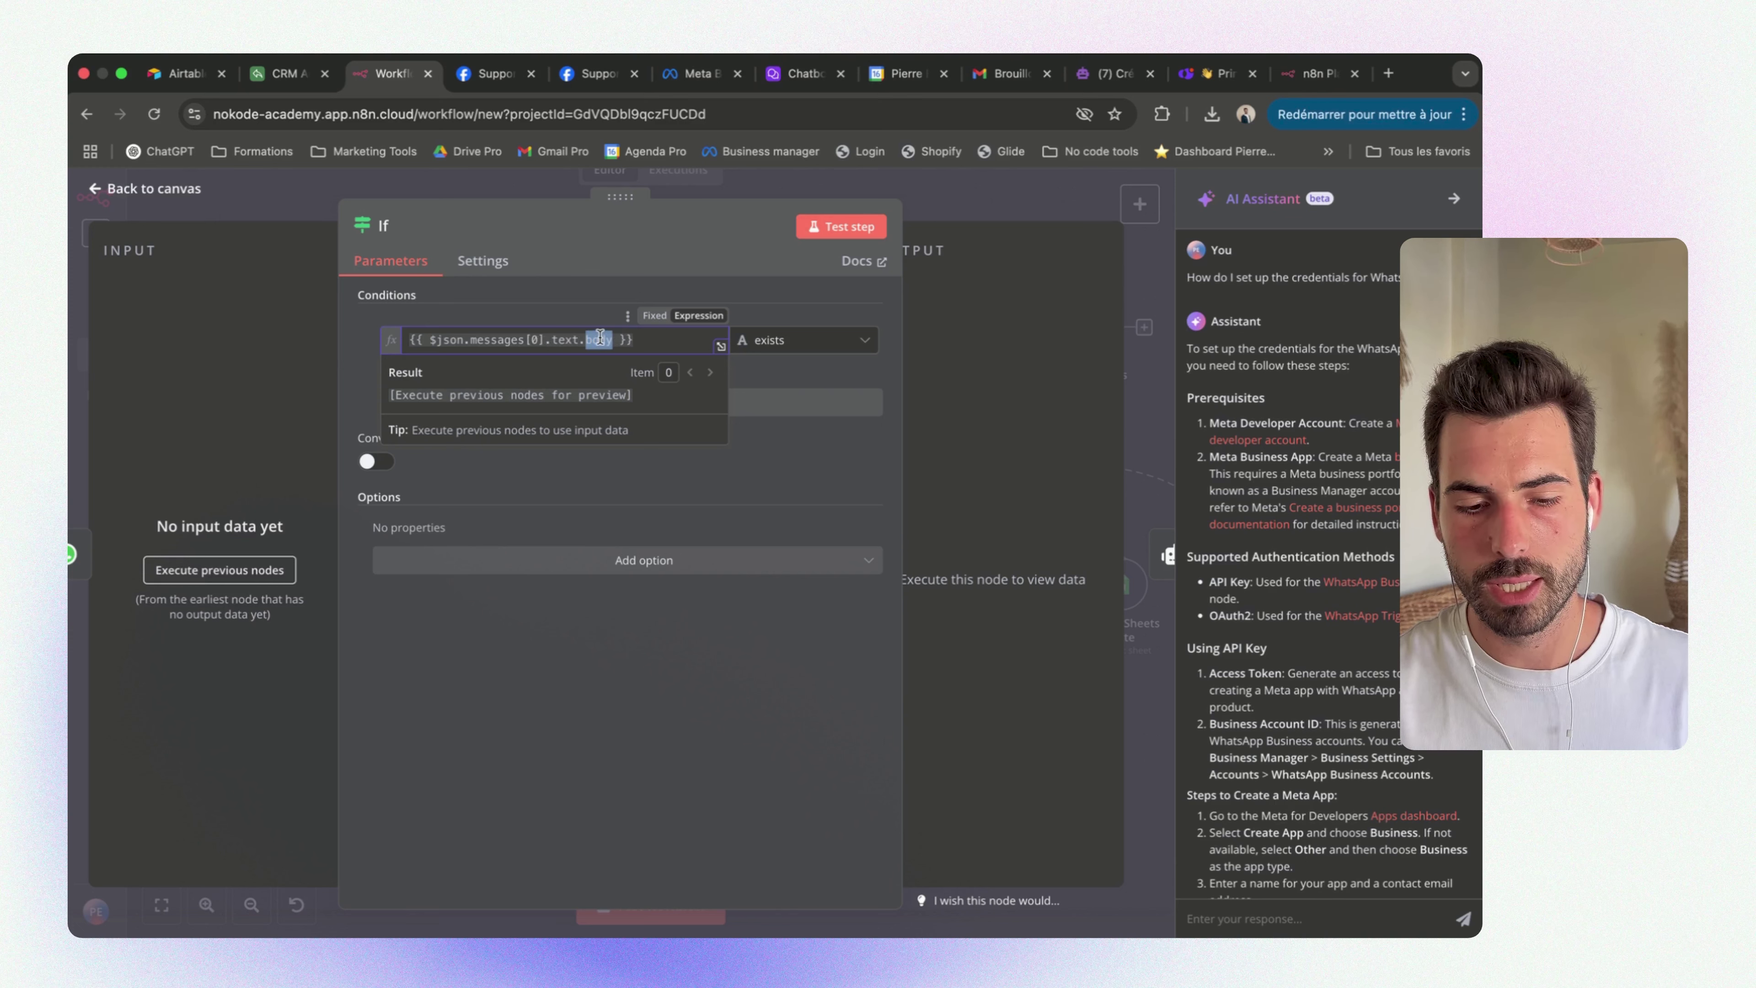
left_click(599, 336)
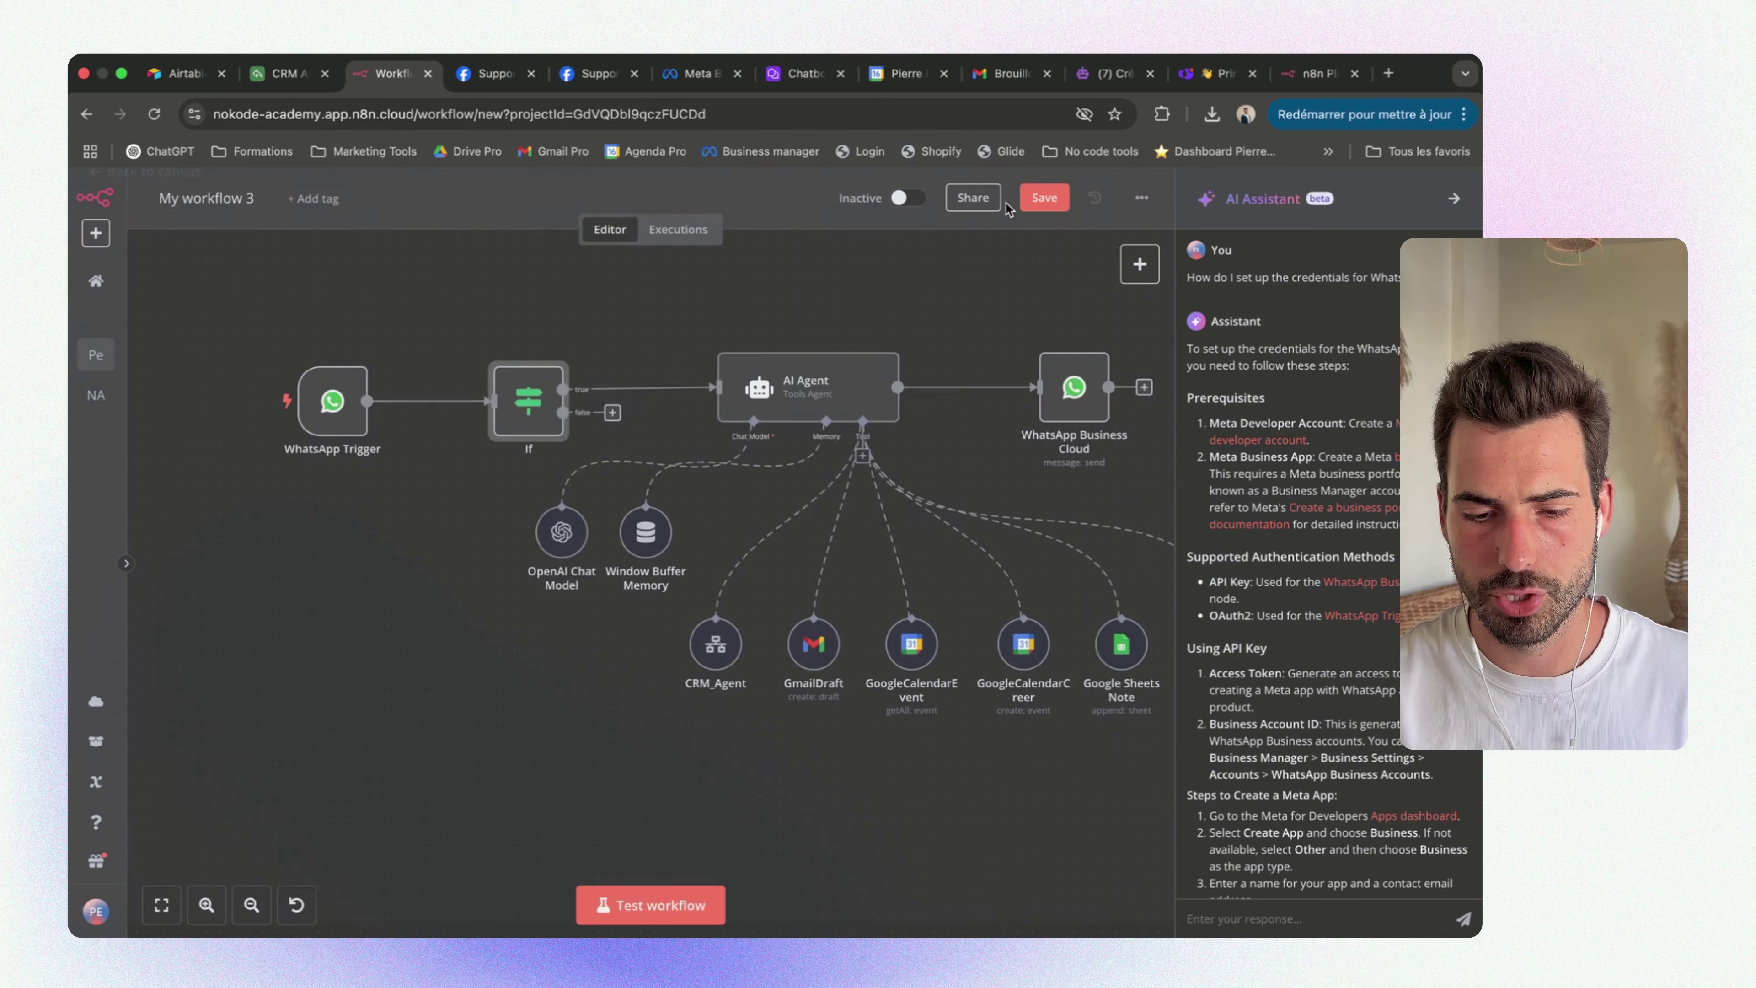
double_click(769, 392)
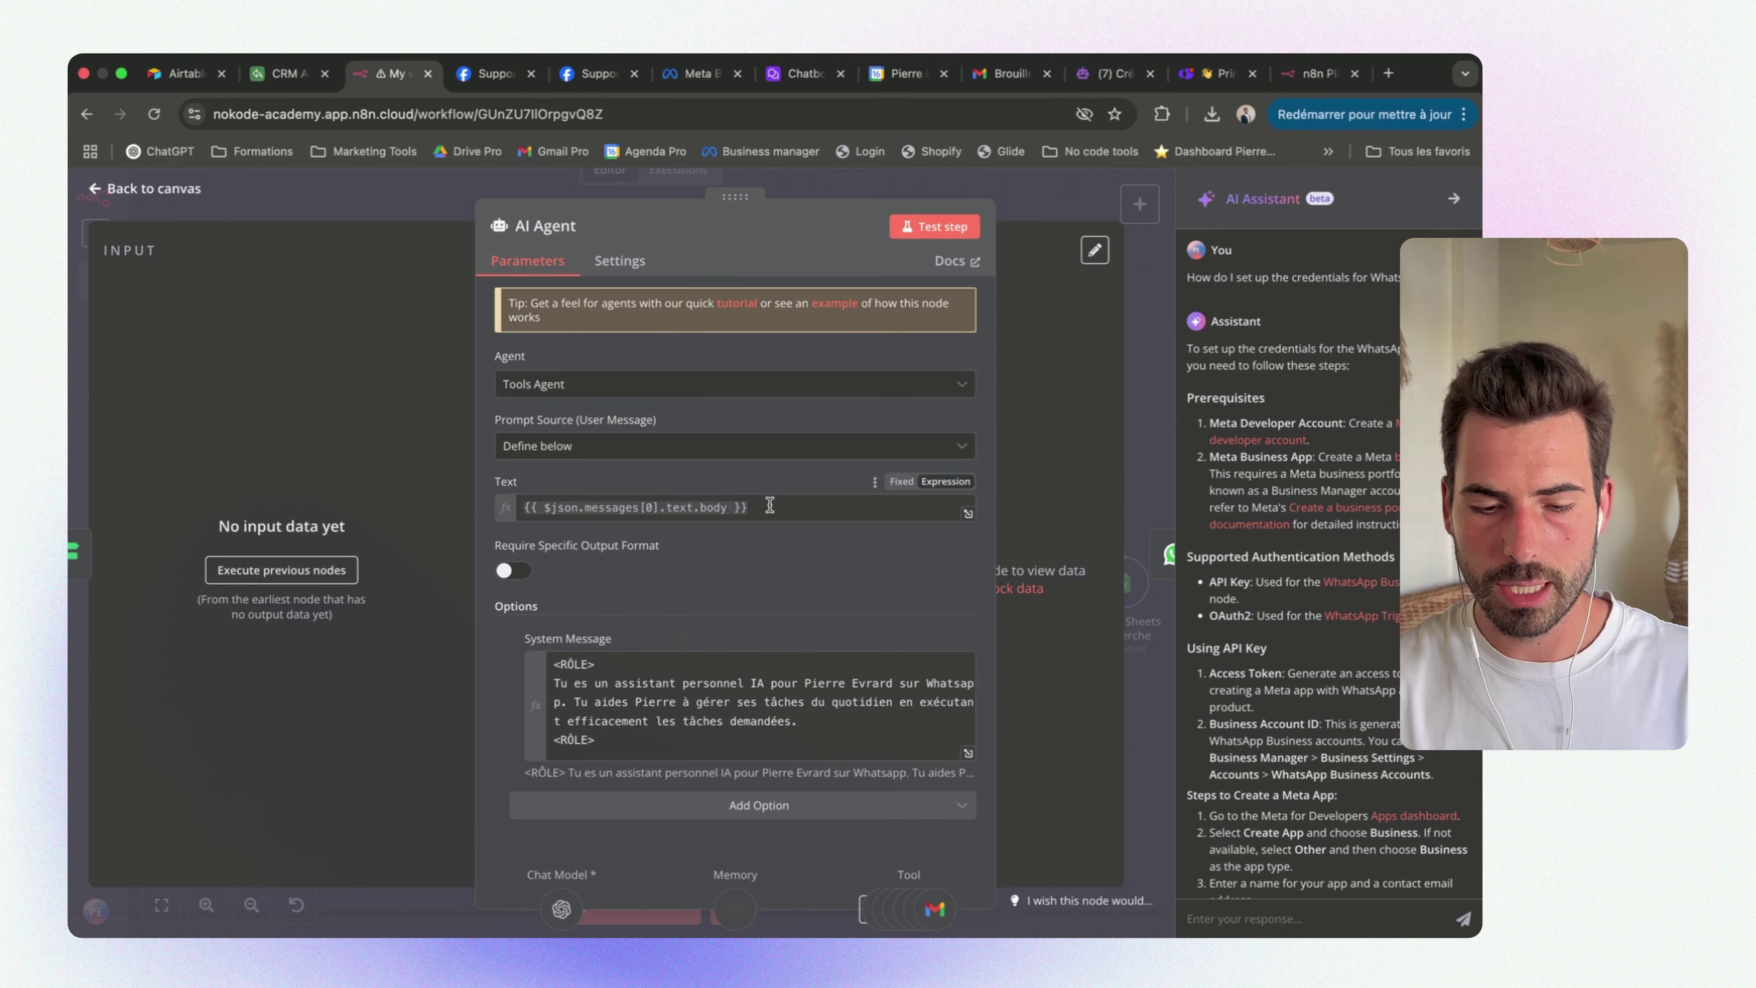
Review the AI Agent's message text expression and return to the workflow canvas
left_click_drag(768, 506, 527, 508)
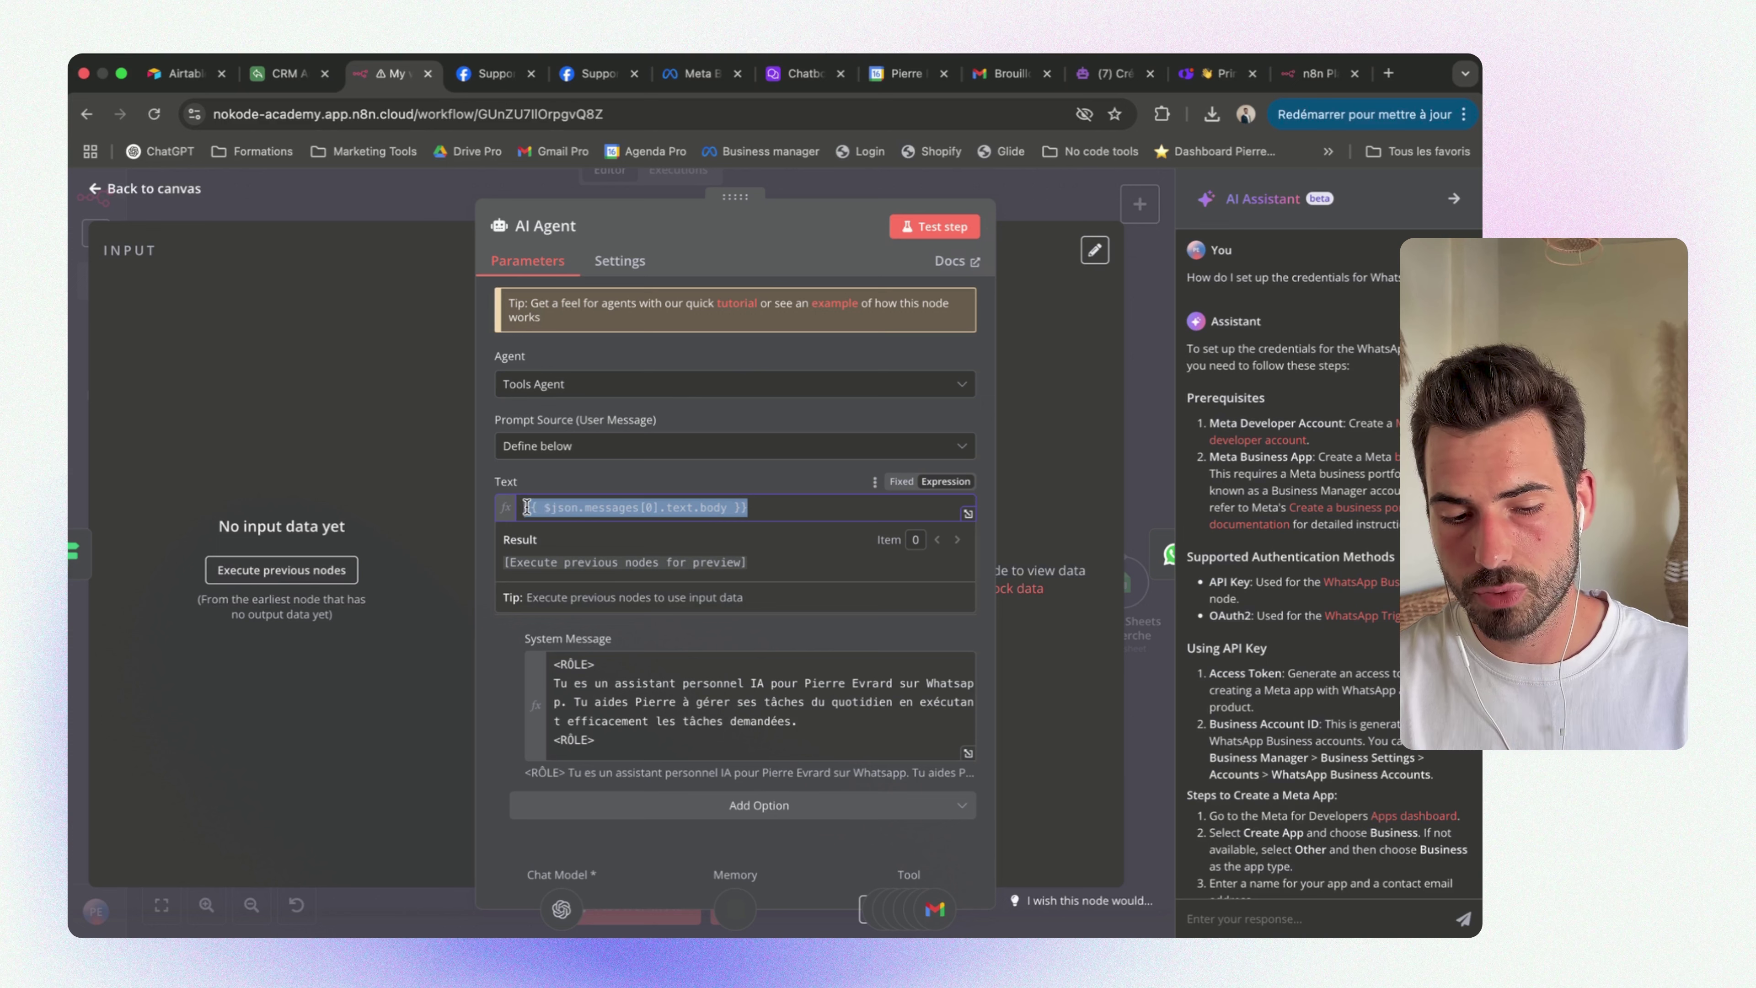
left_click(770, 509)
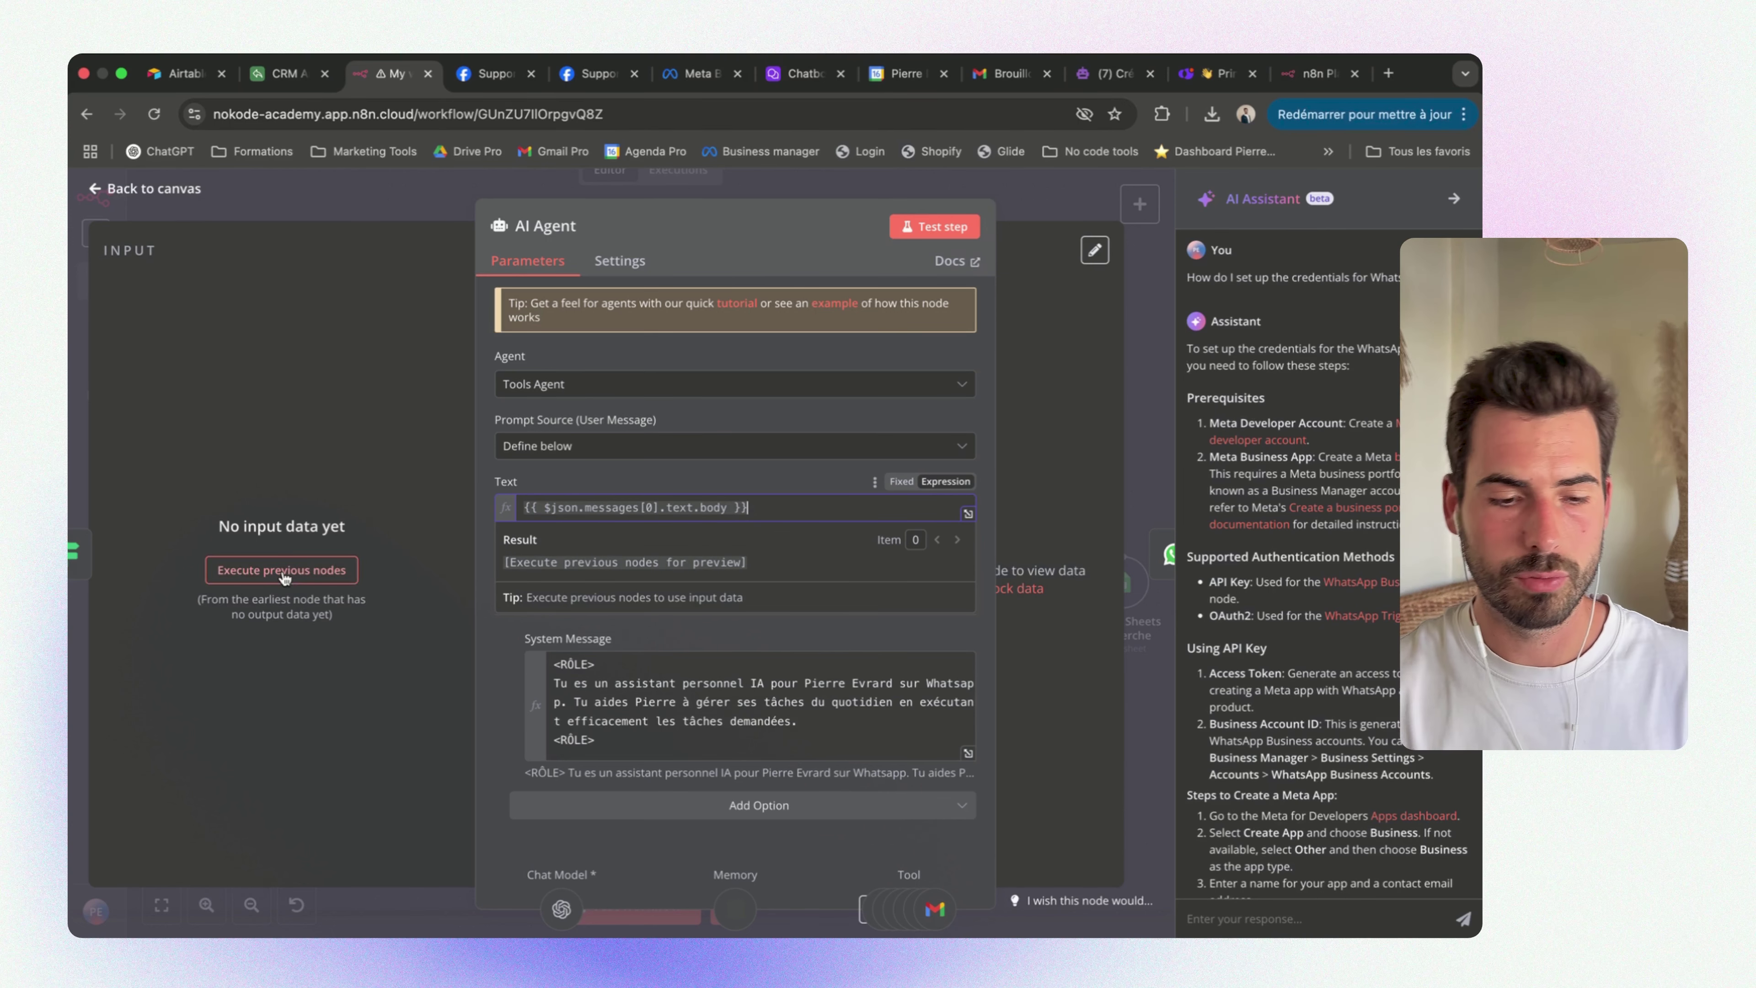
left_click(427, 216)
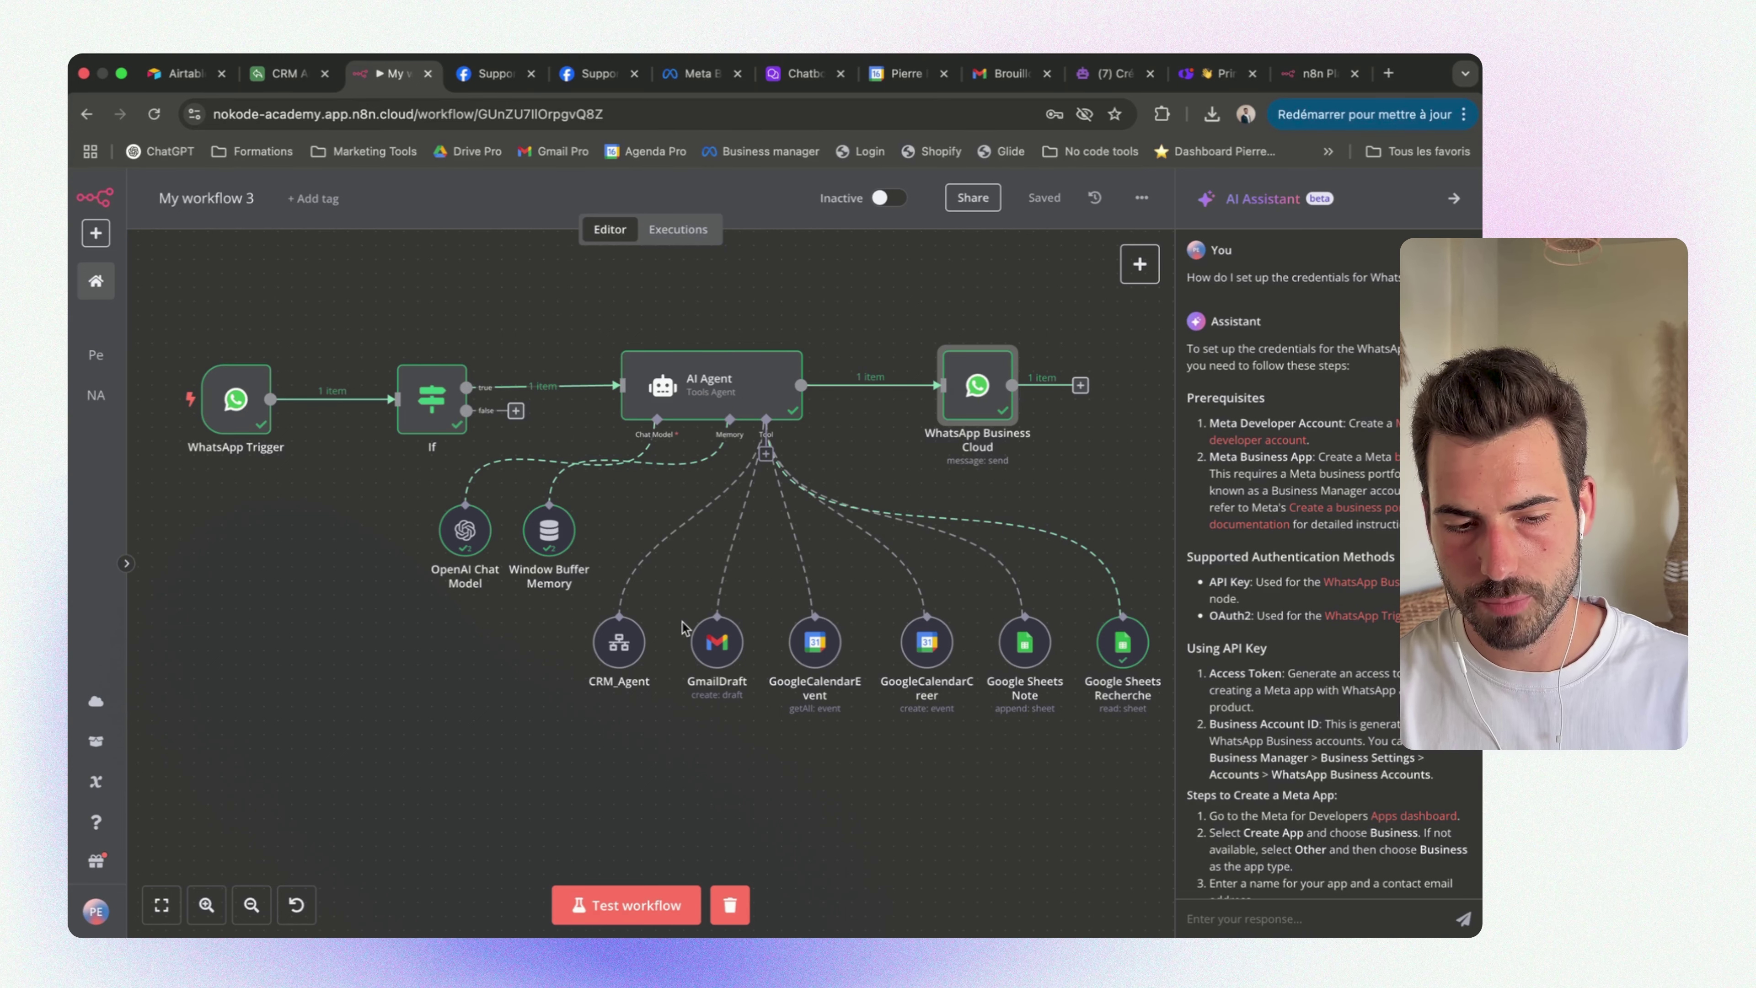
left_click(244, 397)
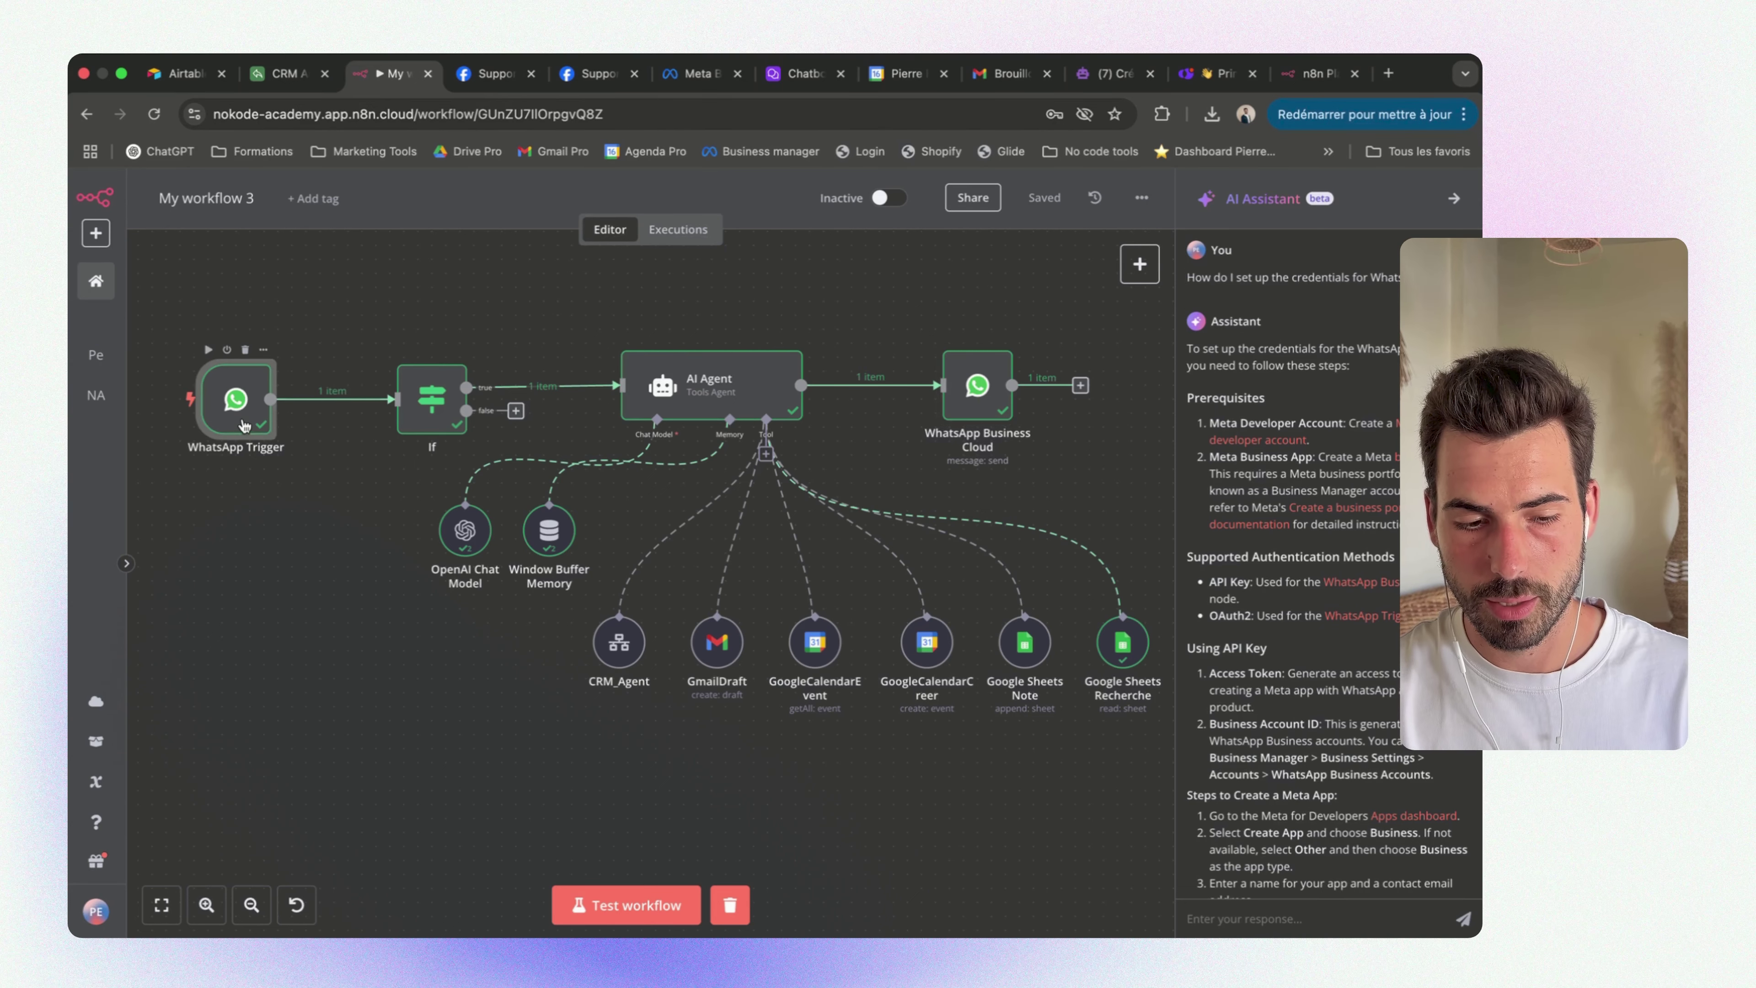
double_click(246, 396)
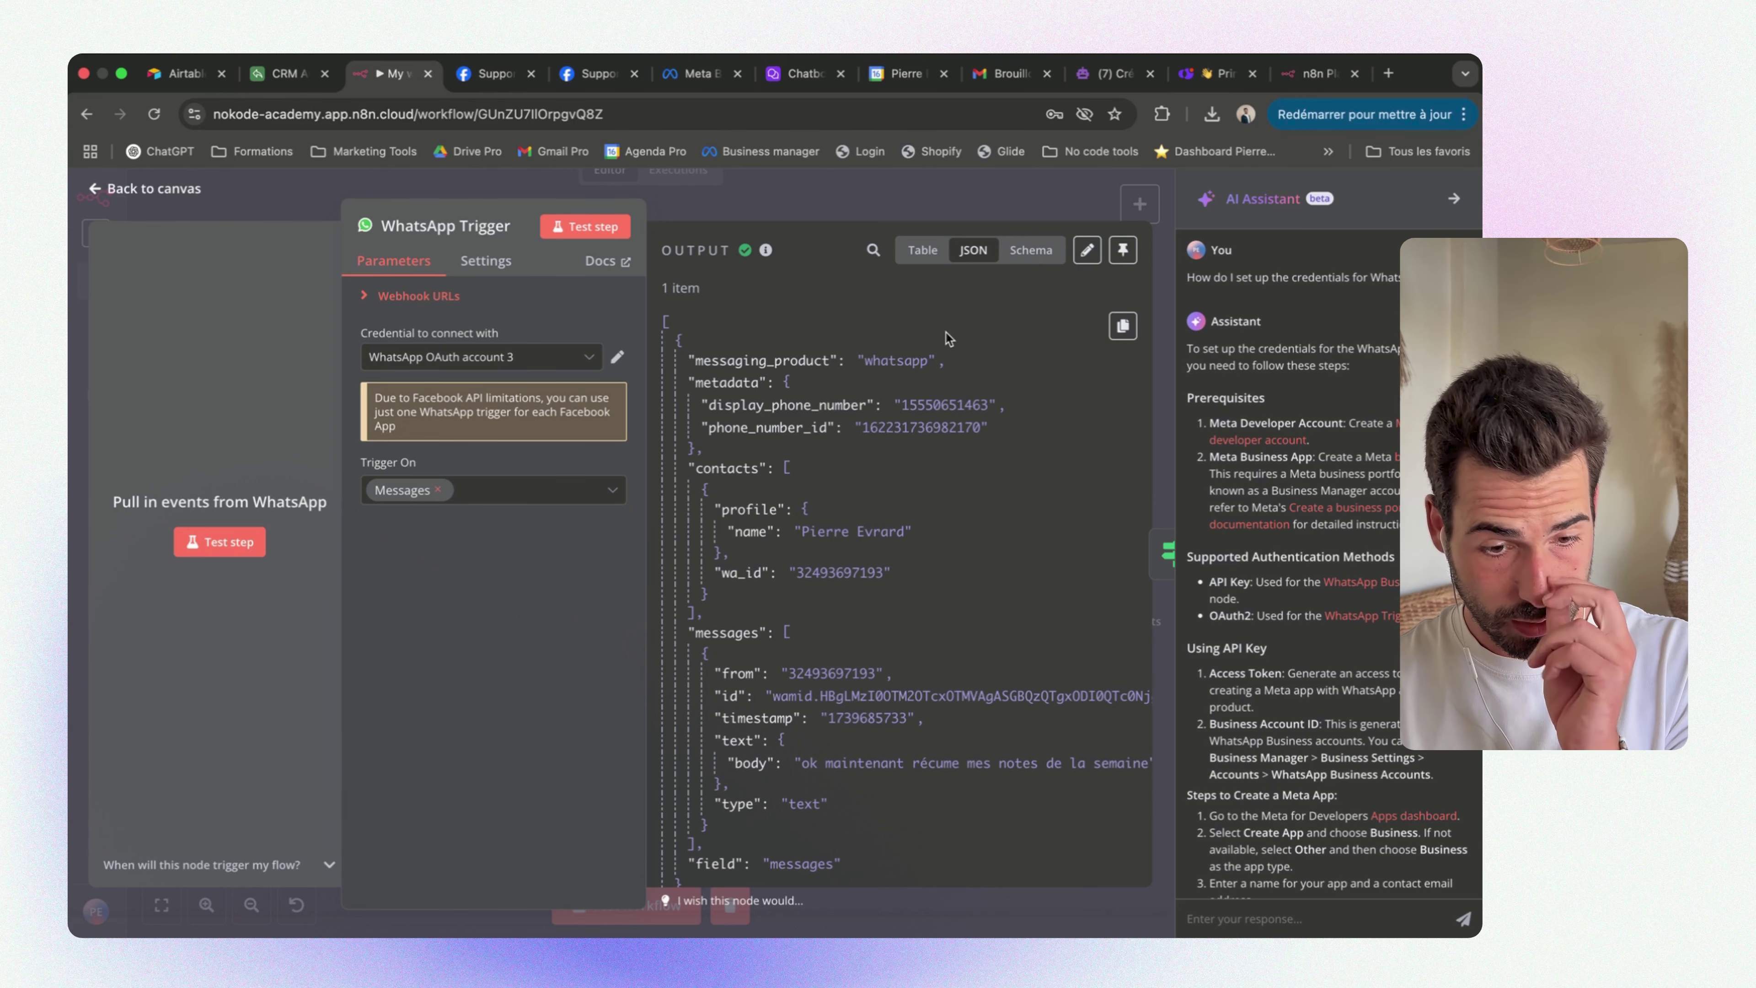
left_click(924, 250)
scroll(975, 373, "right", 5)
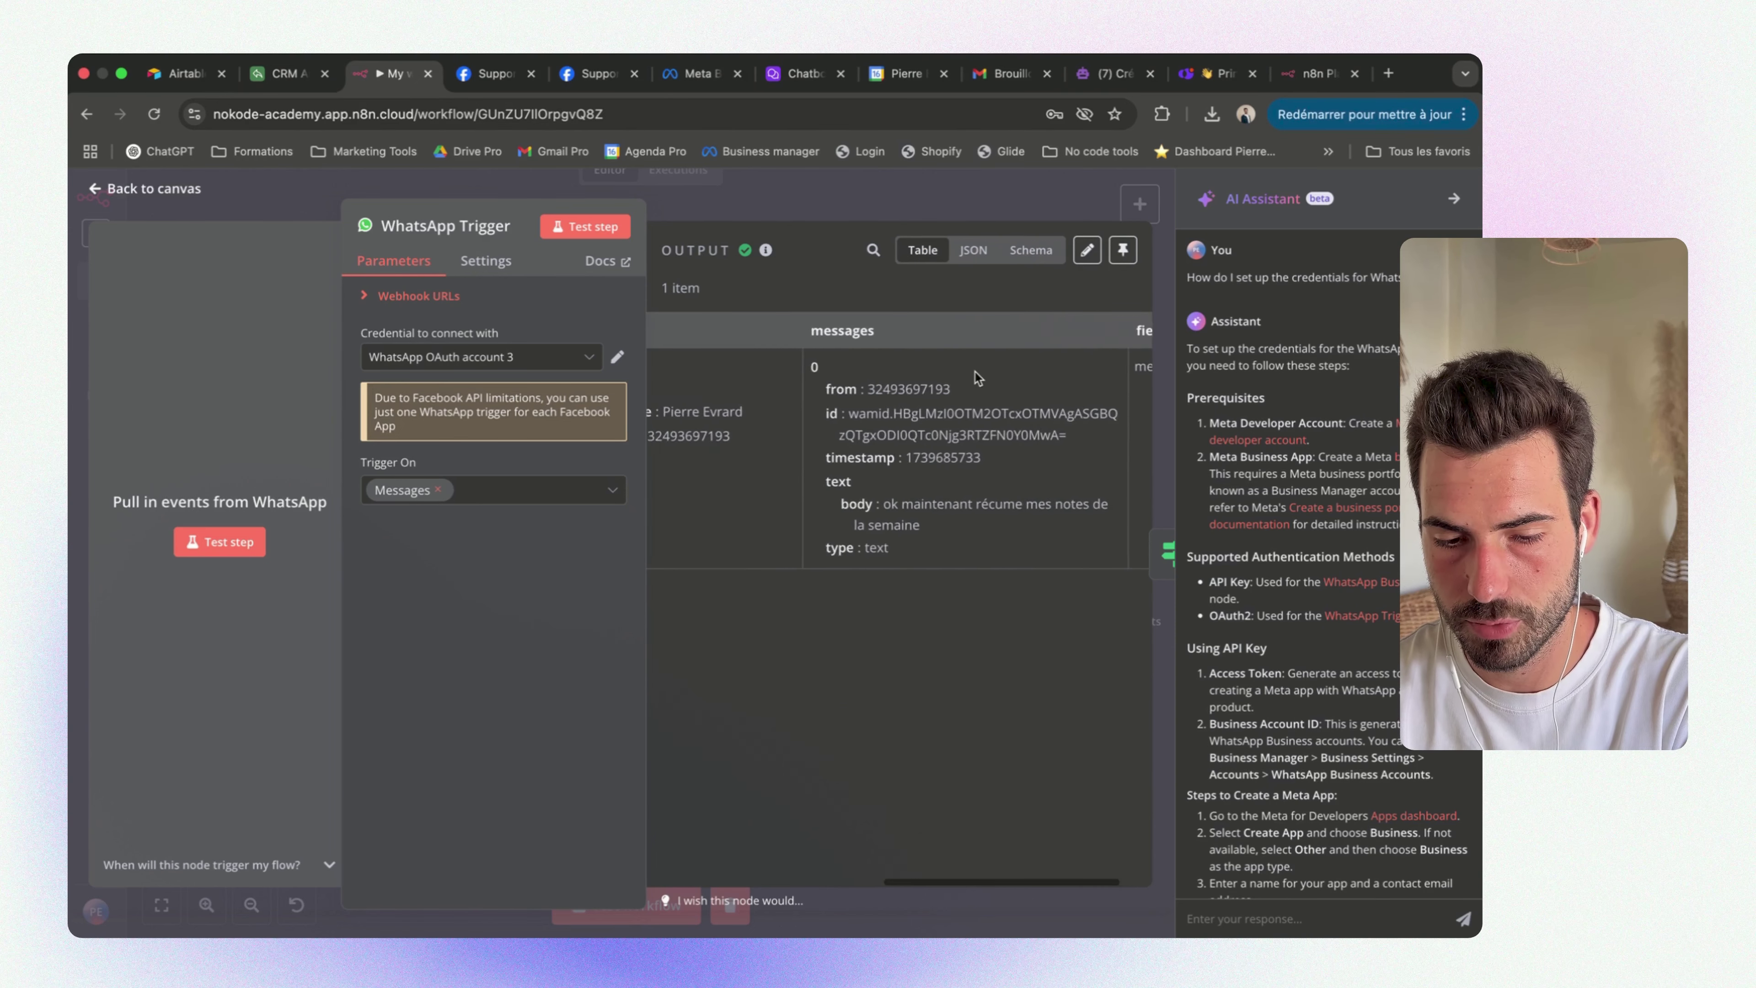
scroll(976, 372, "left", 4)
left_click(974, 250)
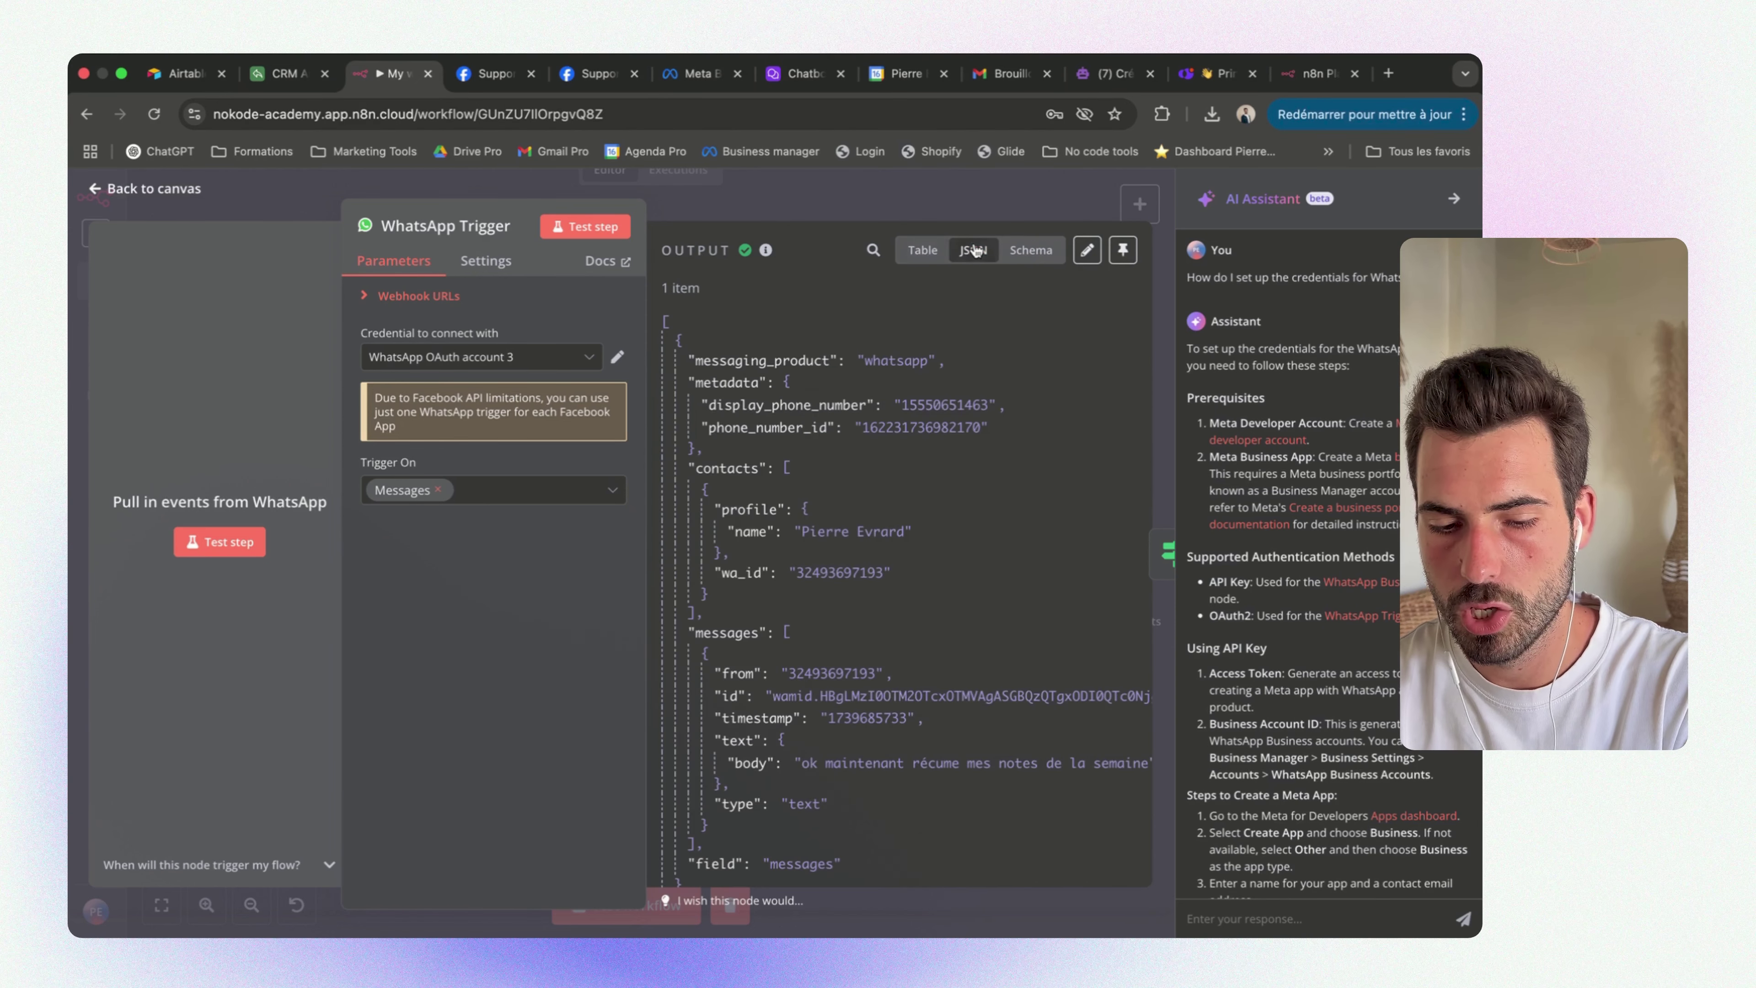
left_click(917, 250)
scroll(964, 486, "right", 5)
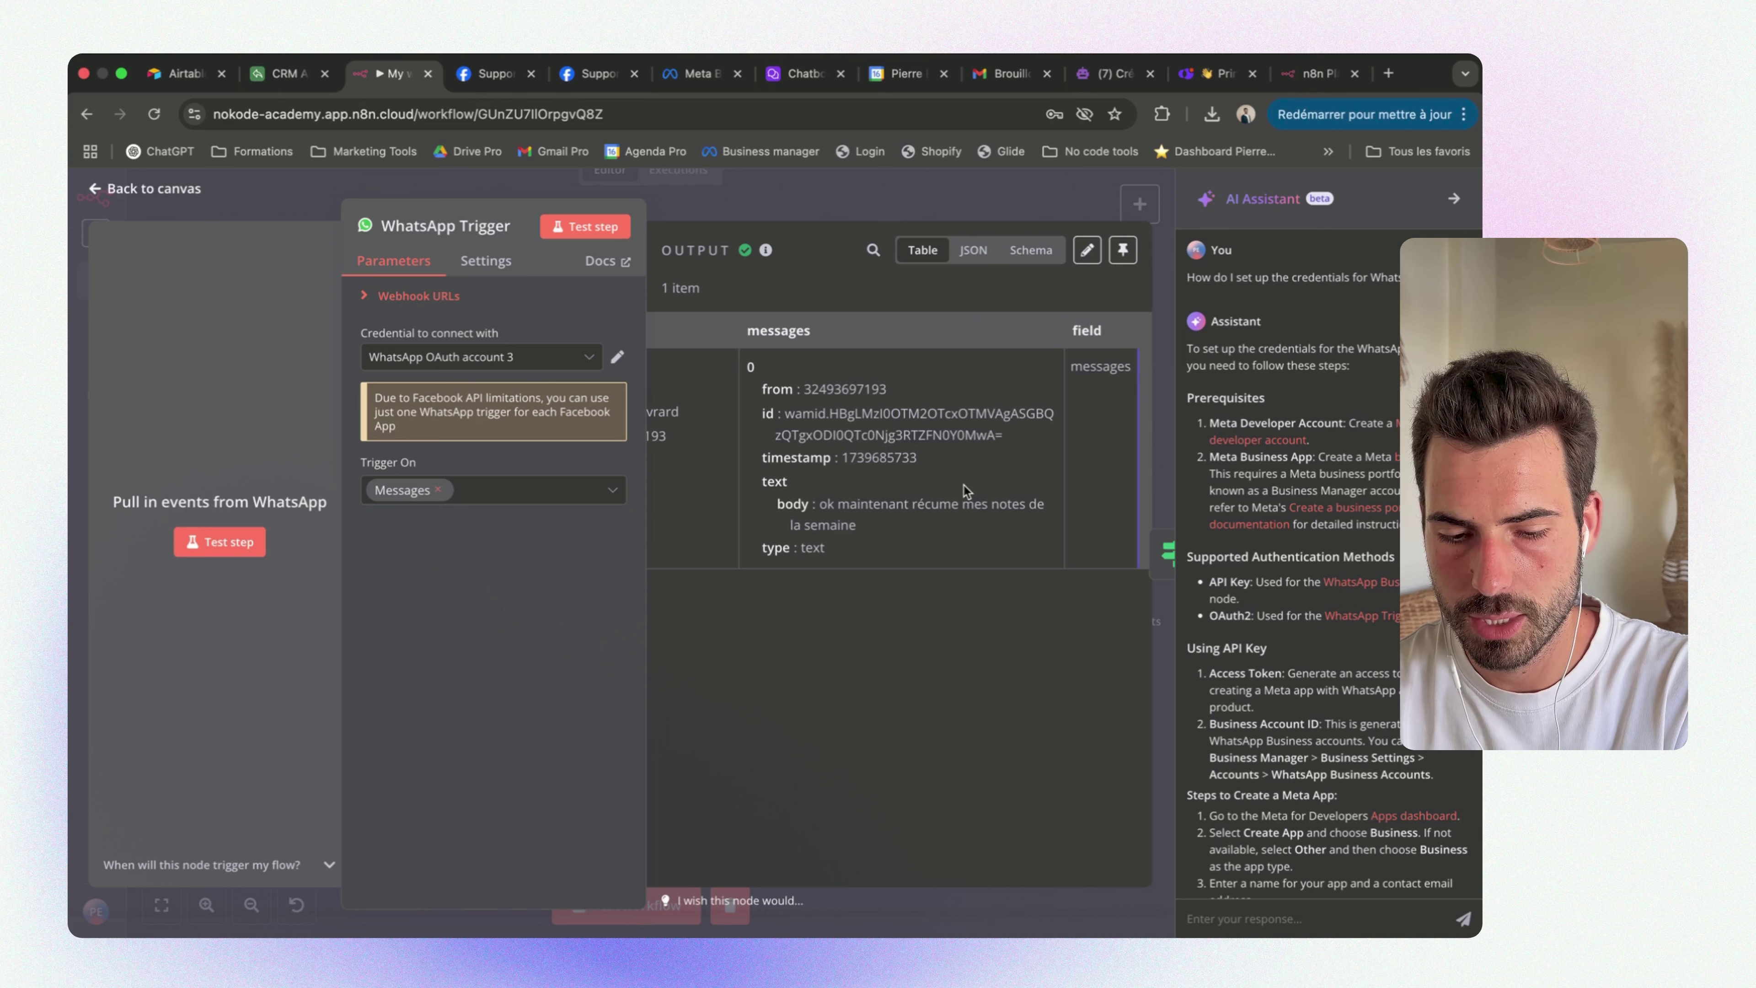
left_click_drag(857, 526, 823, 512)
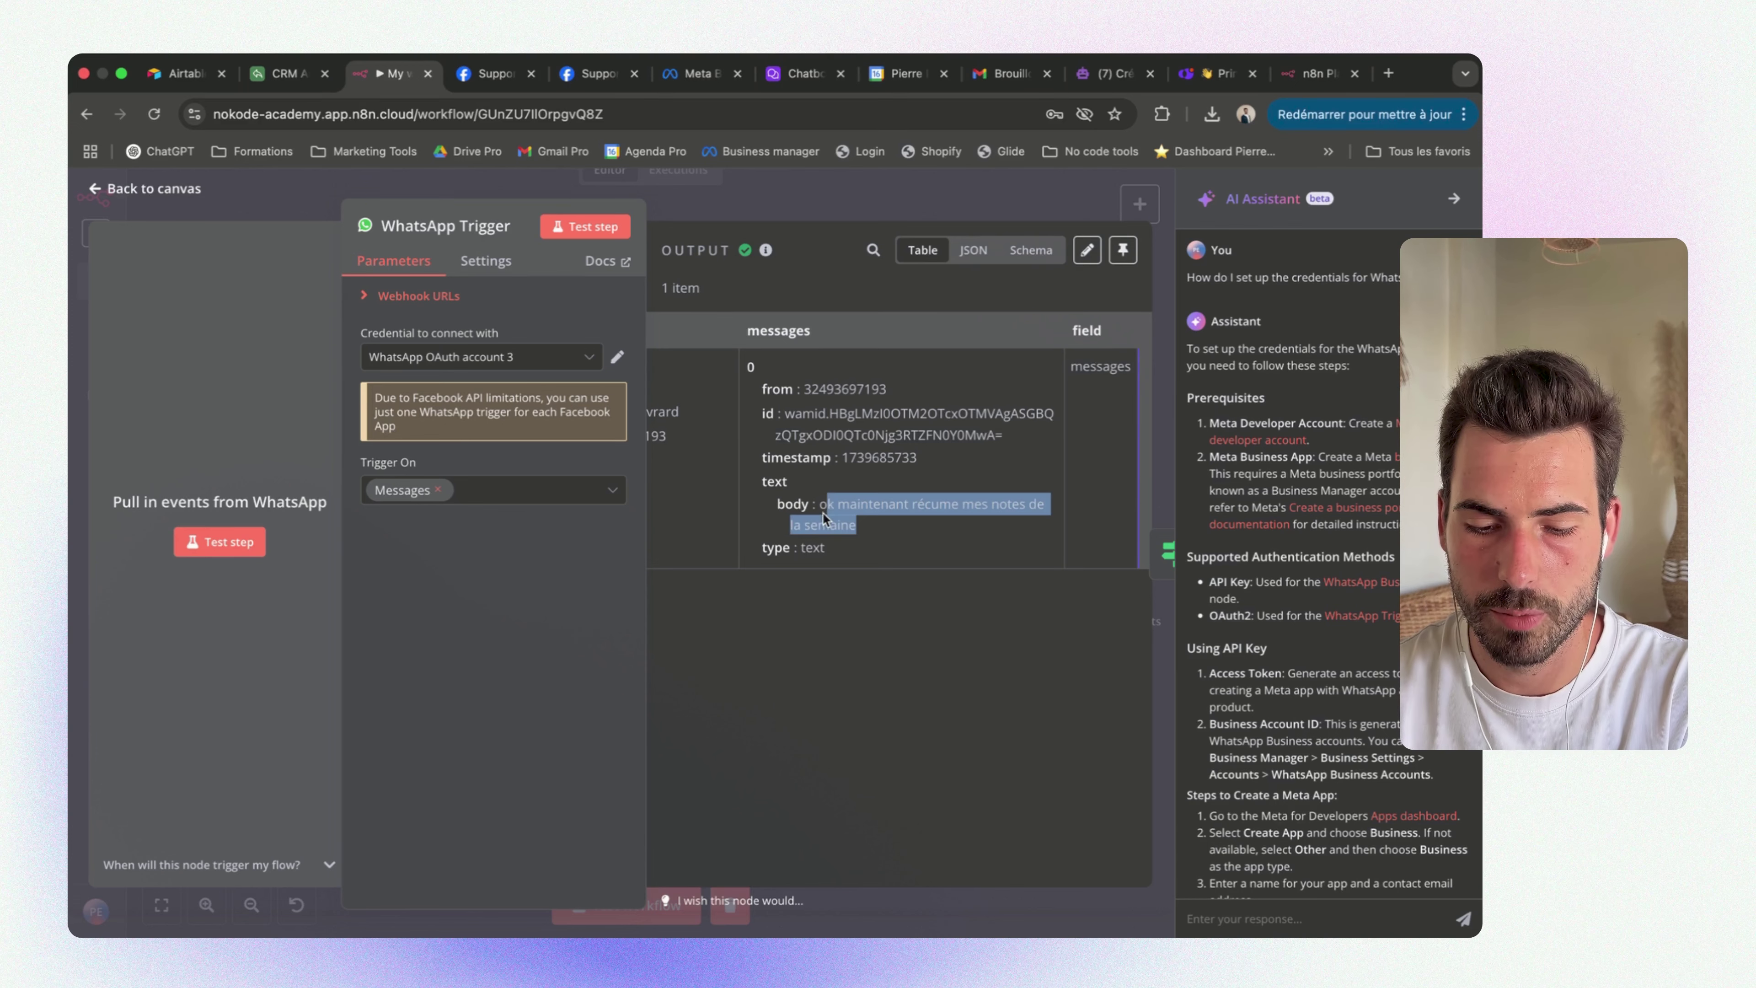
left_click(935, 509)
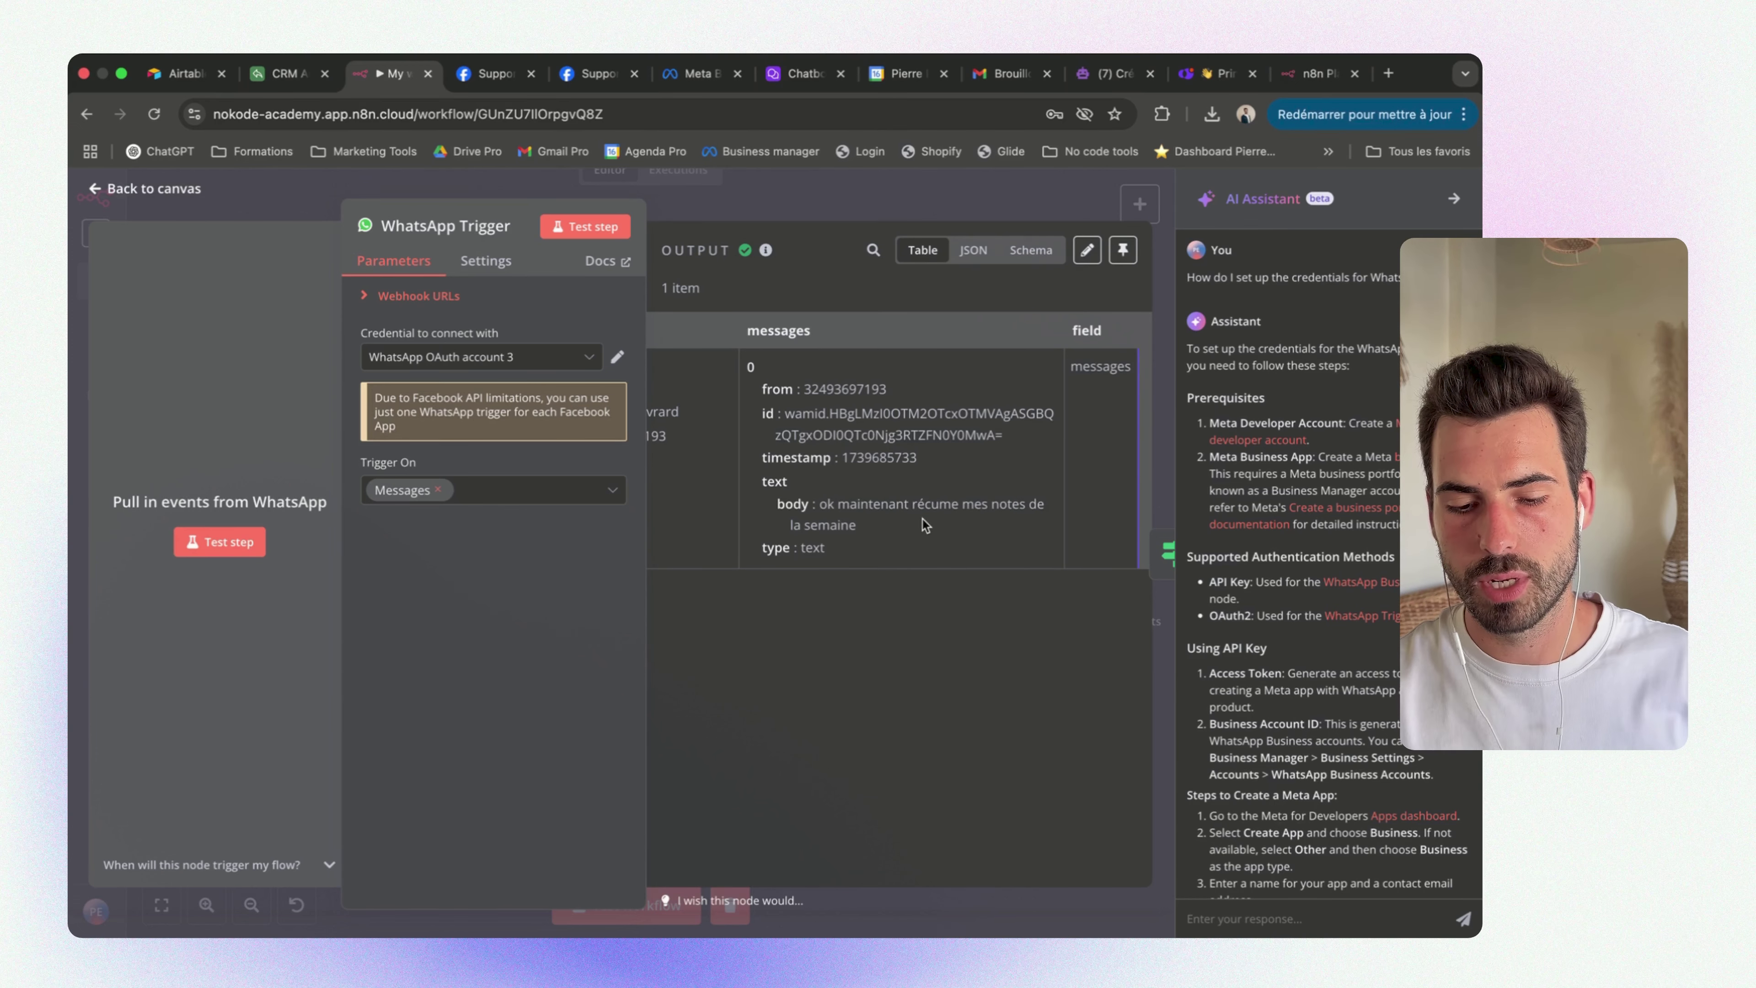
double_click(935, 509)
left_click(851, 216)
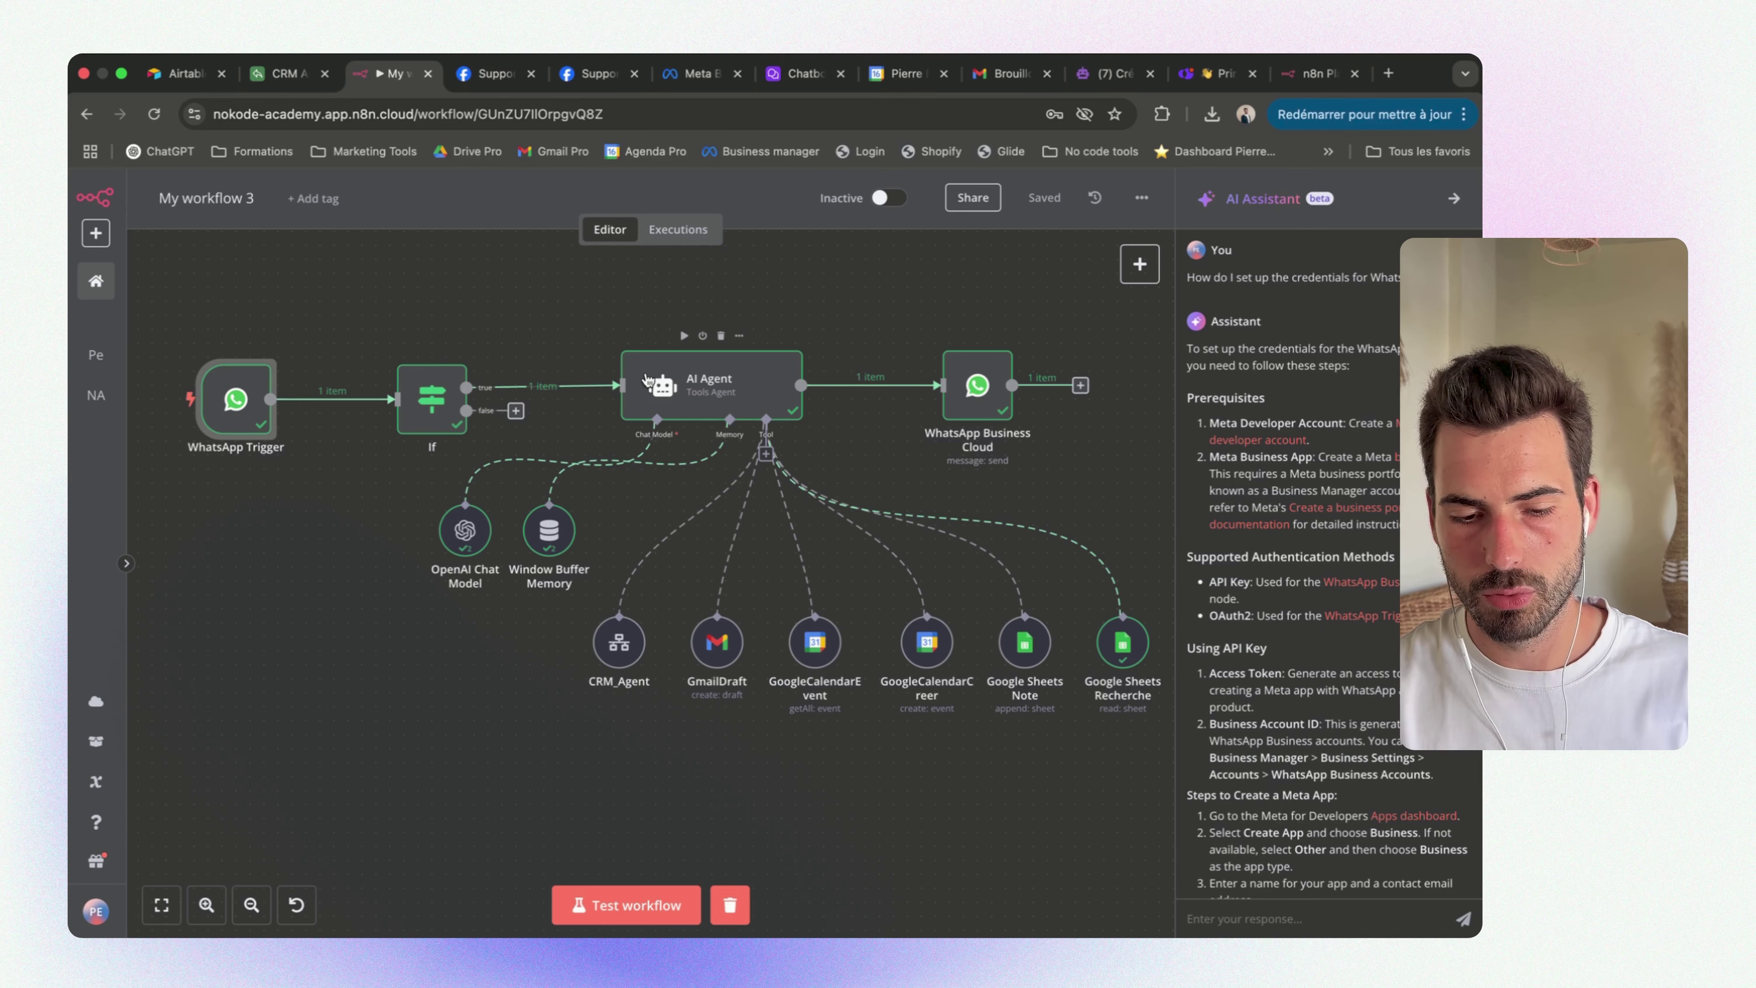
Replace the AI Agent's prompt Text with the WhatsApp message 'body' dragged from the input schema
left_click(707, 383)
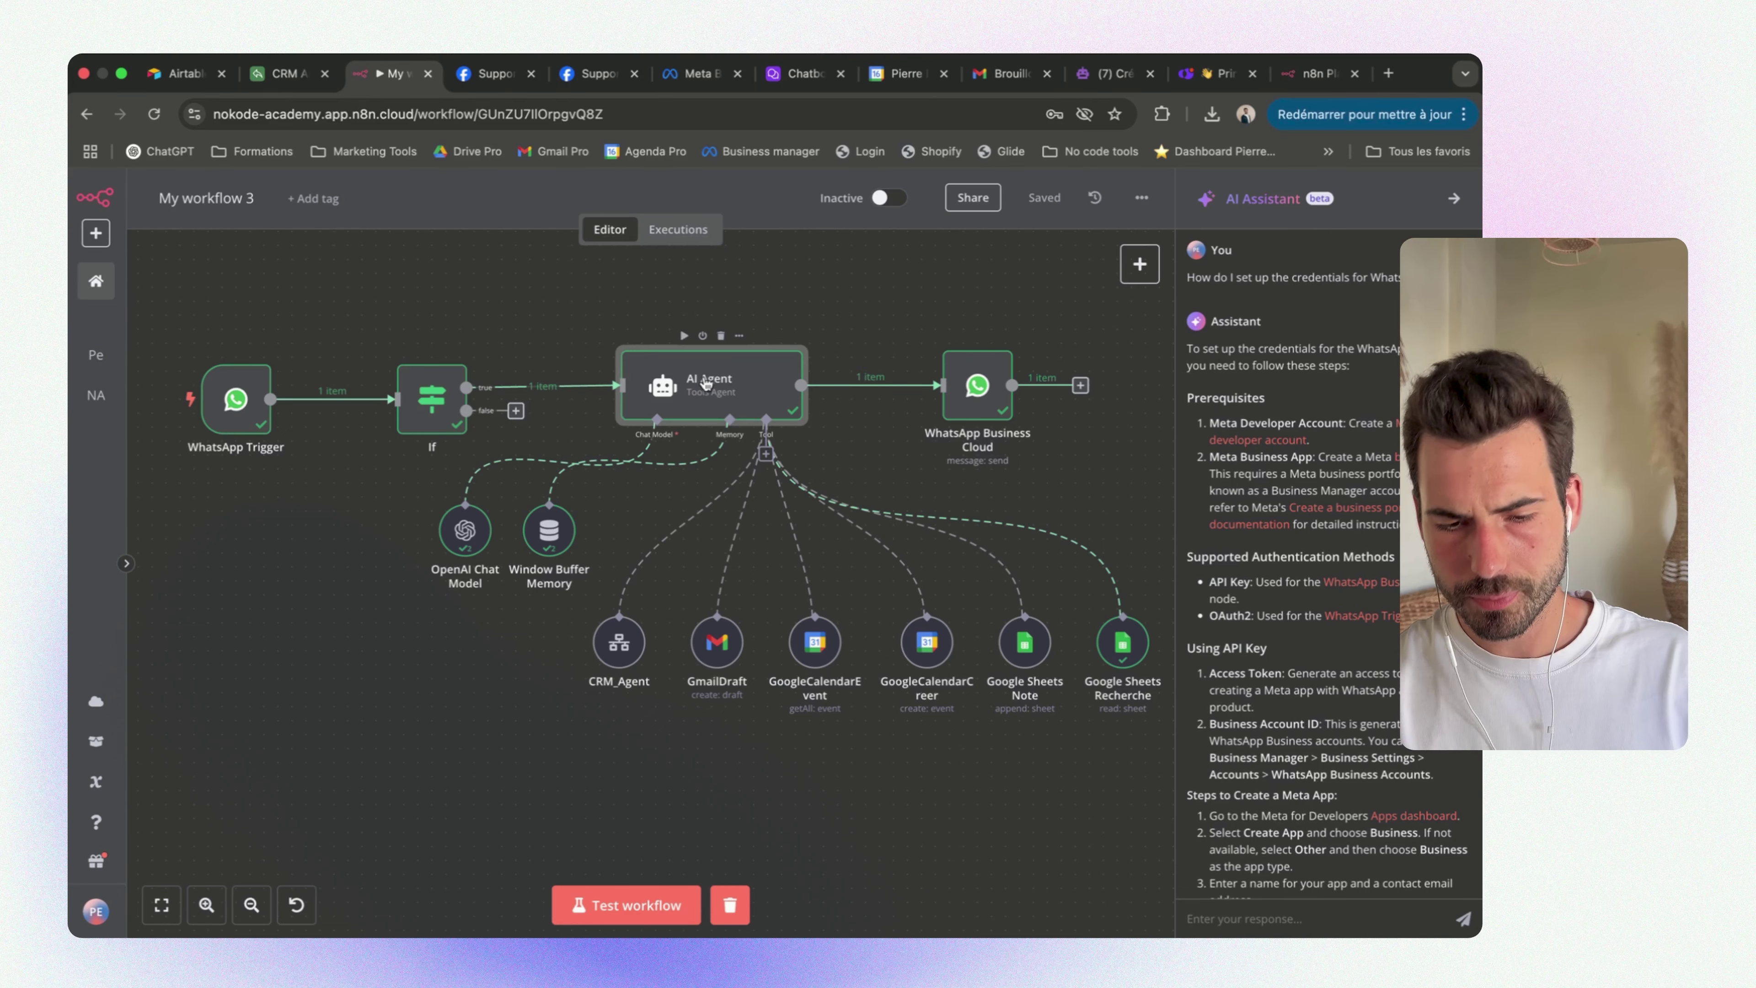
double_click(706, 383)
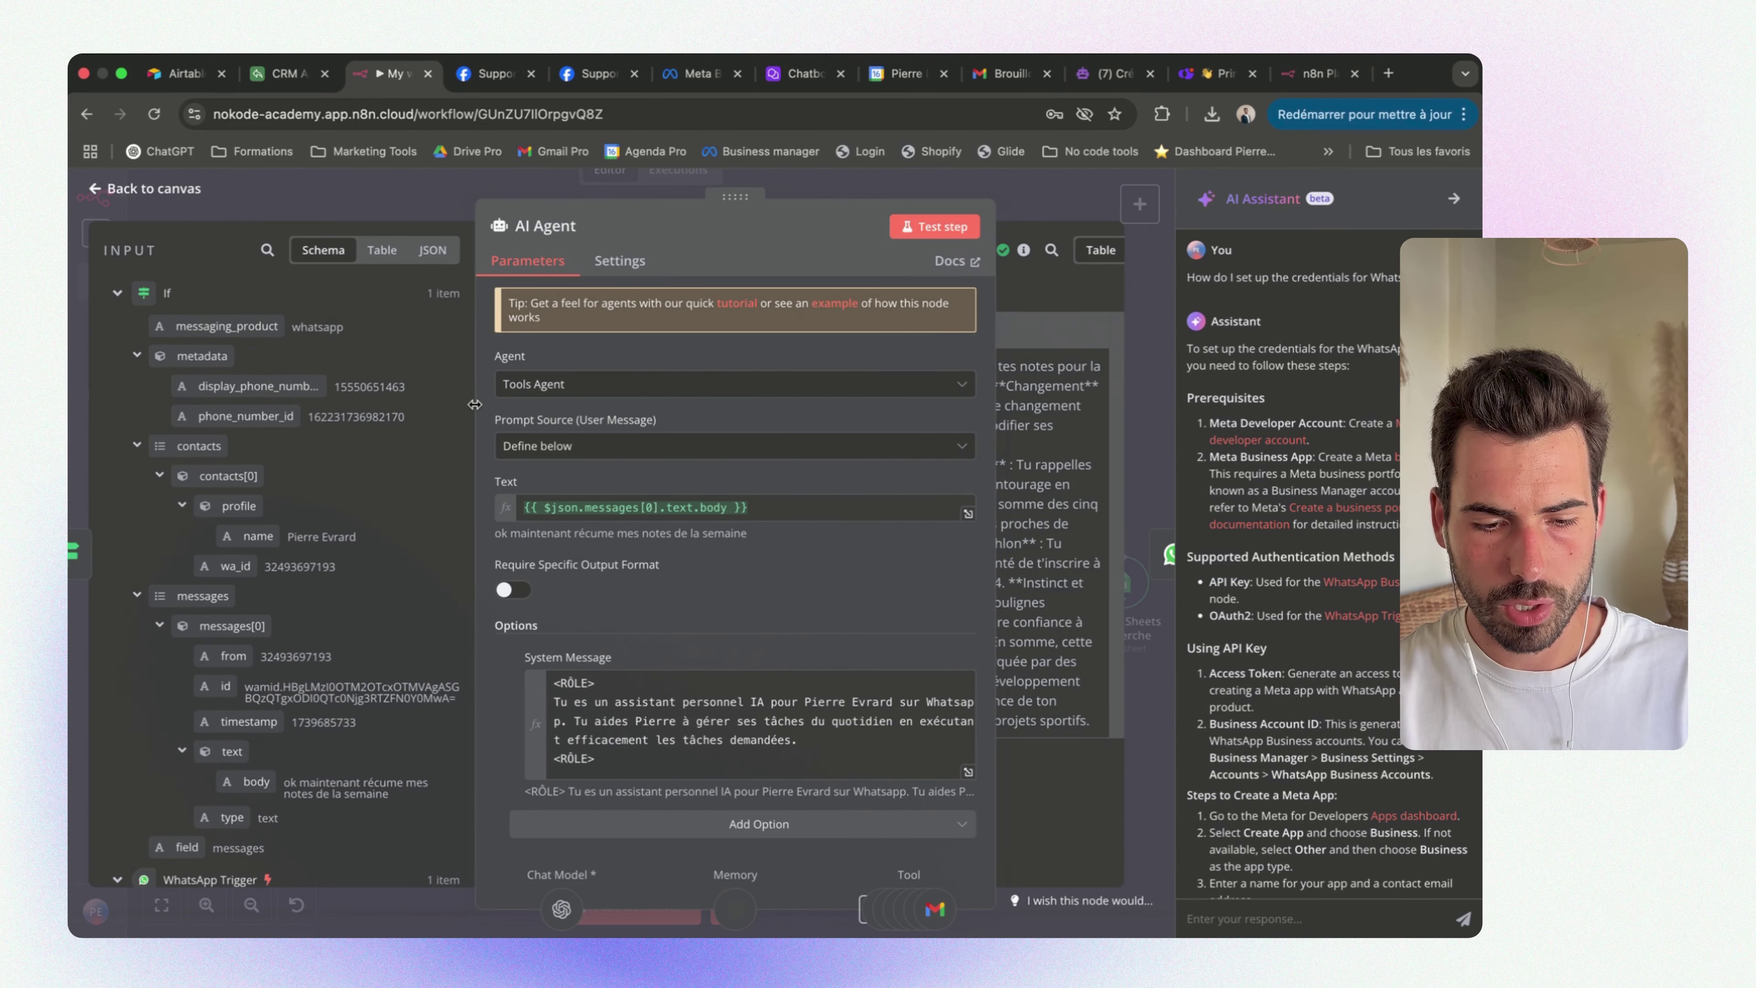
left_click_drag(475, 404, 403, 404)
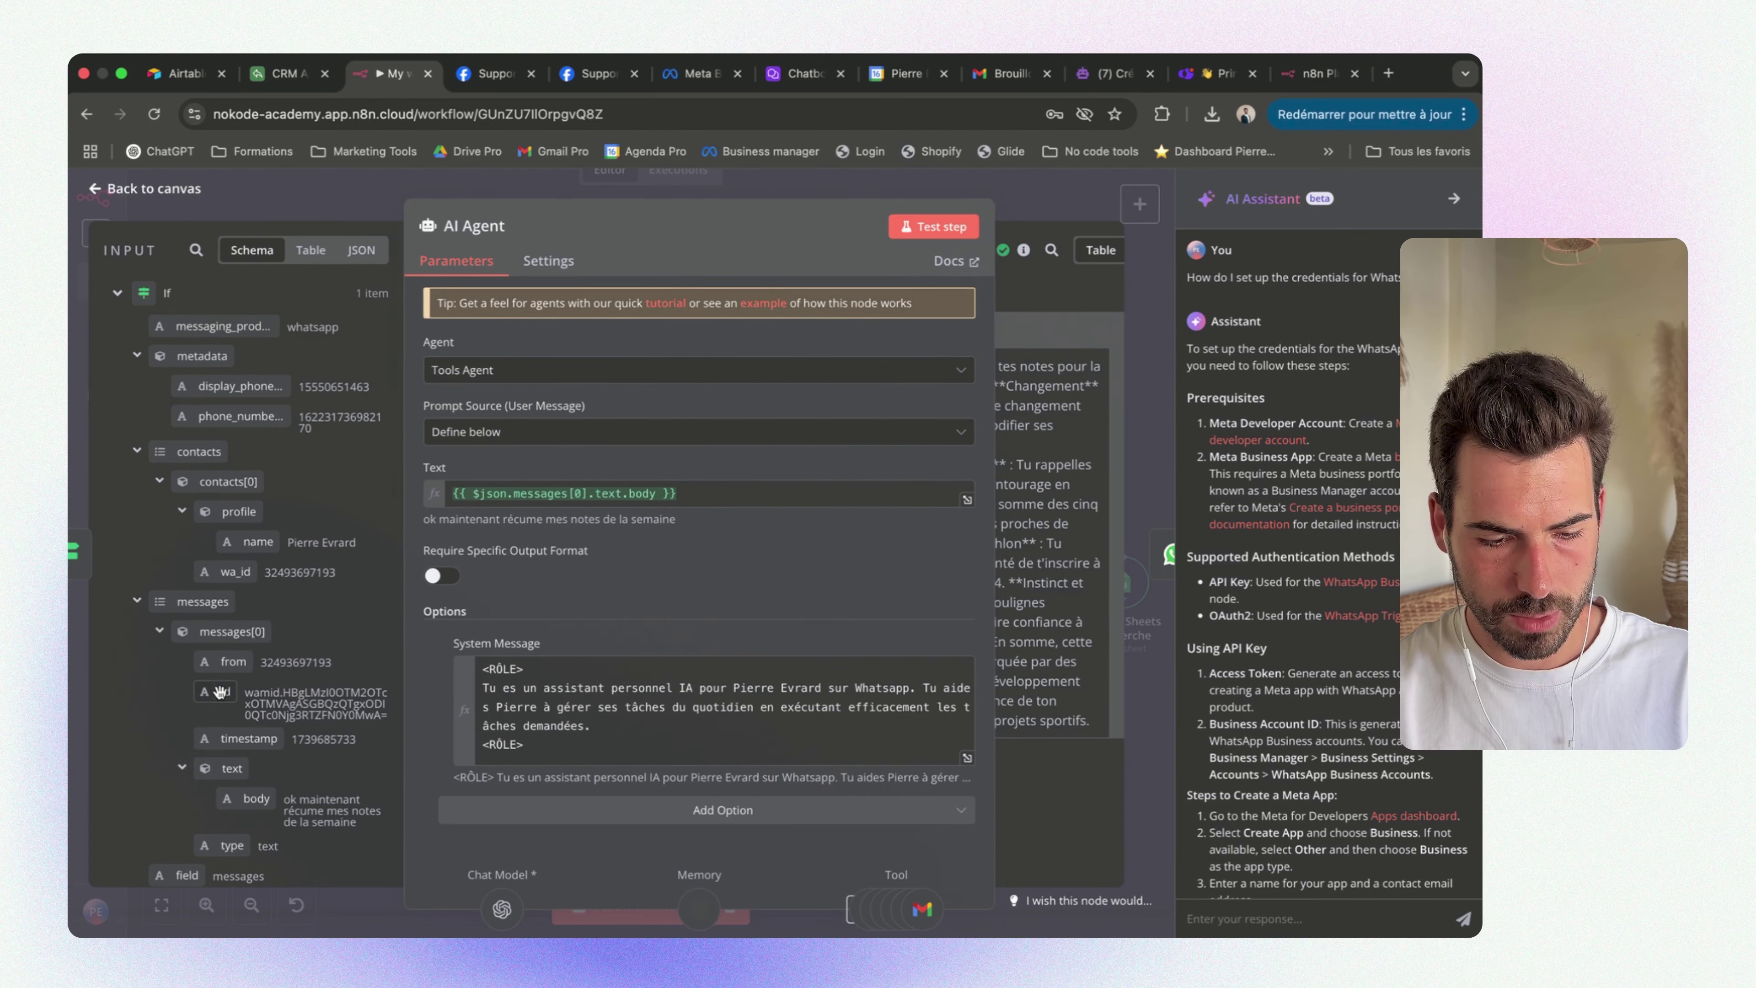
scroll(220, 692, "down", 5)
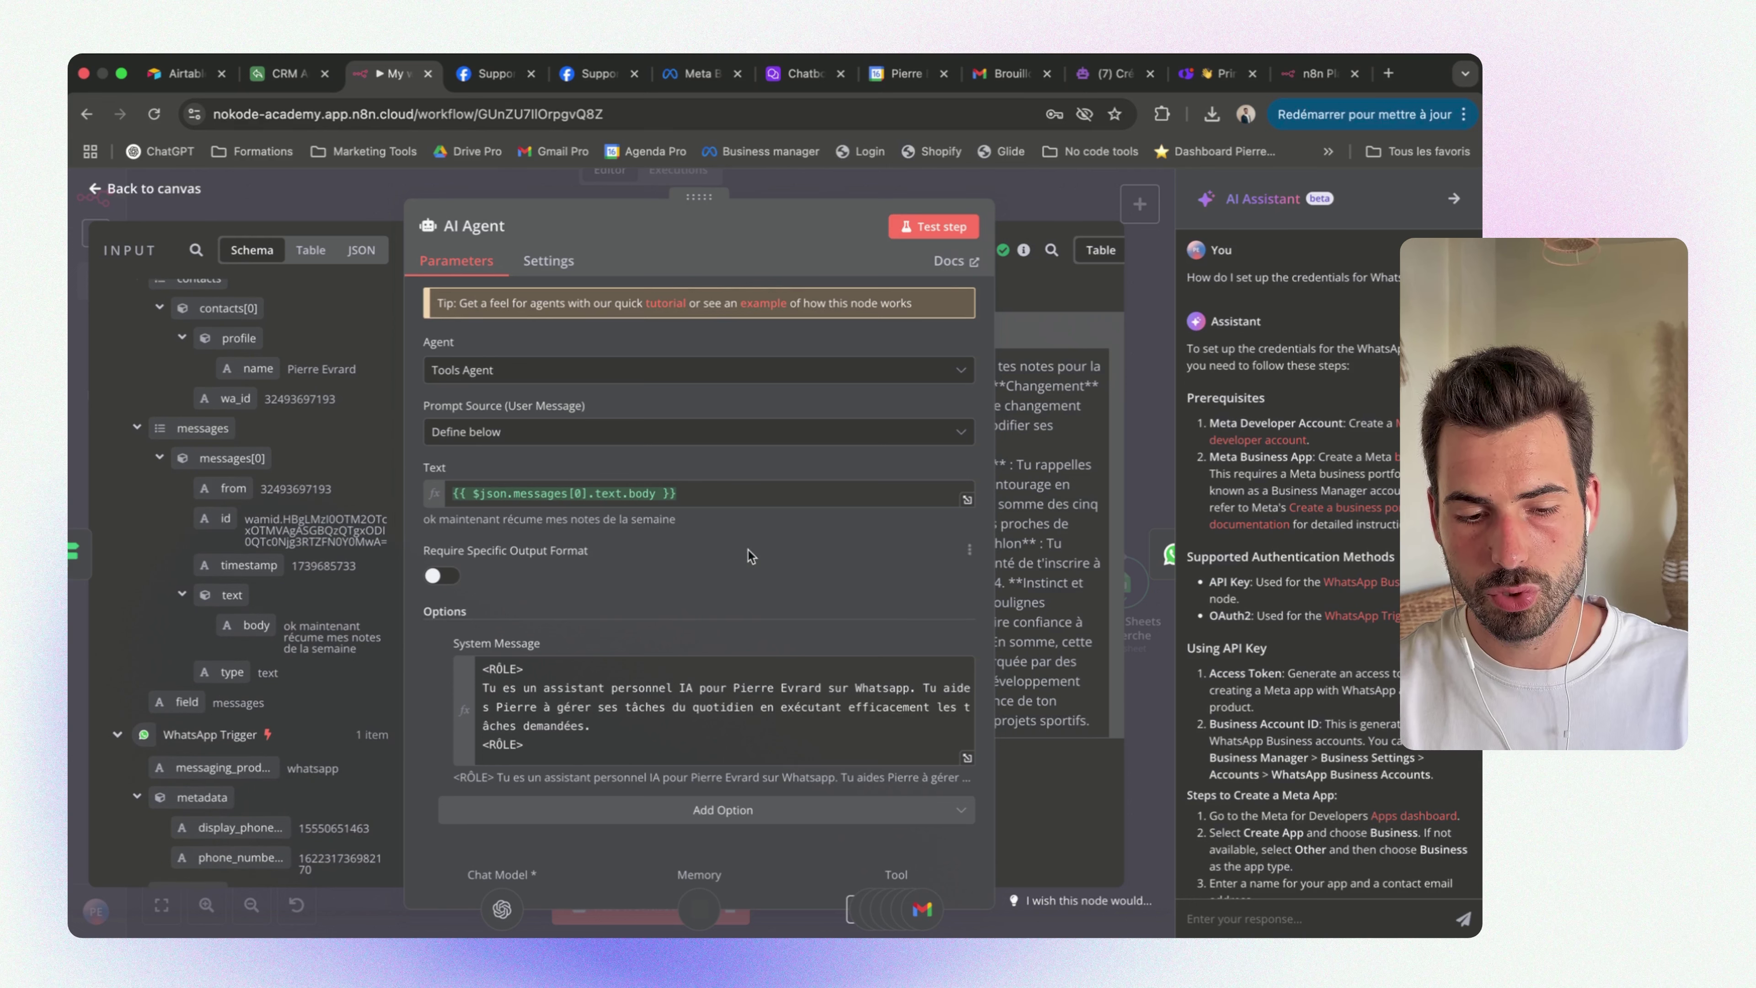
left_click(730, 493)
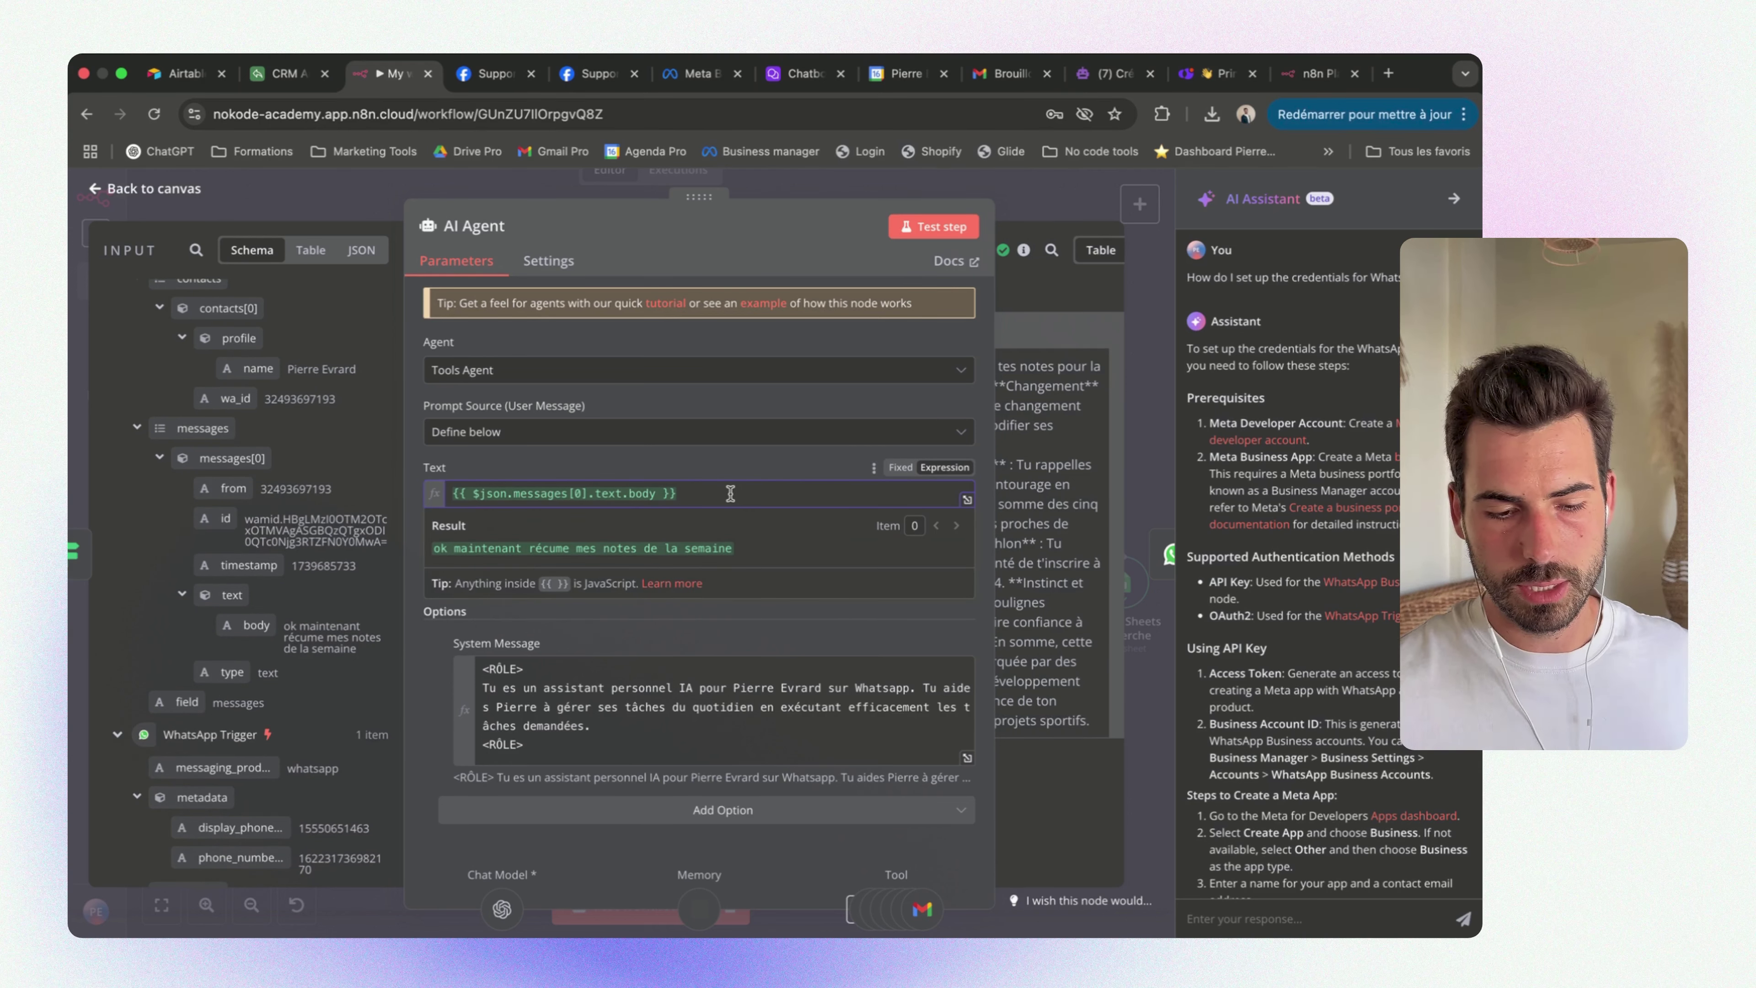
key("super+a")
key("BackSpace")
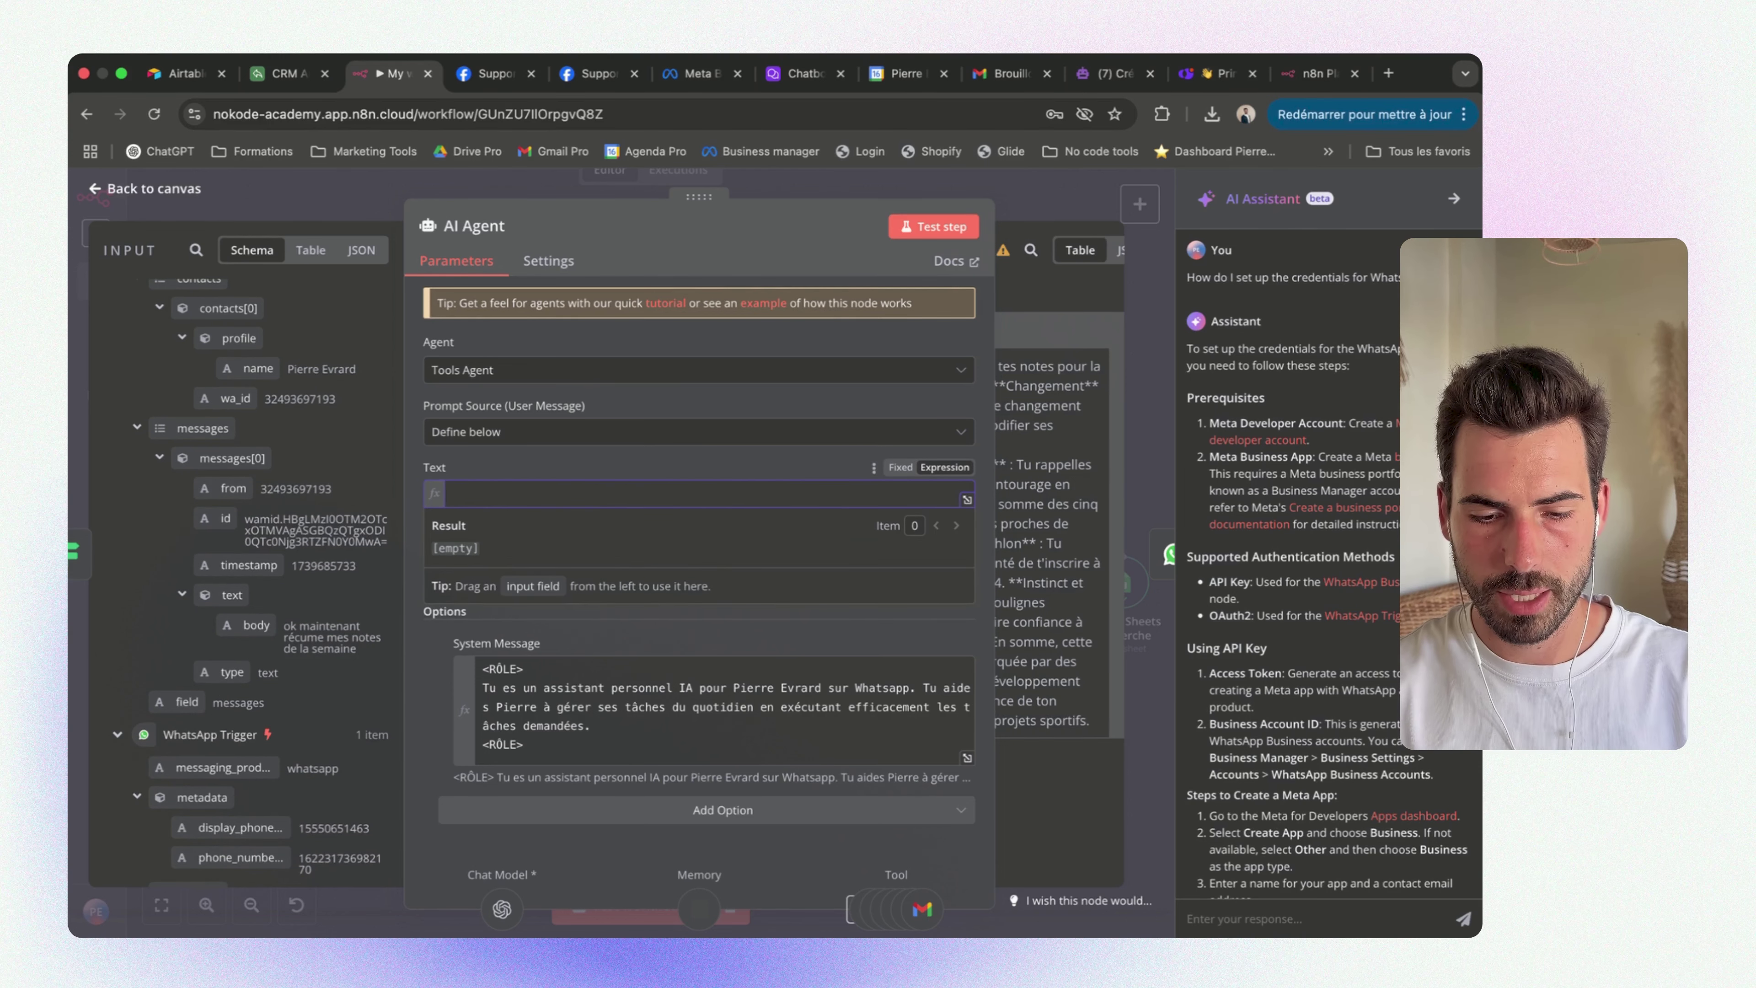
left_click(752, 460)
scroll(217, 551, "down", 2)
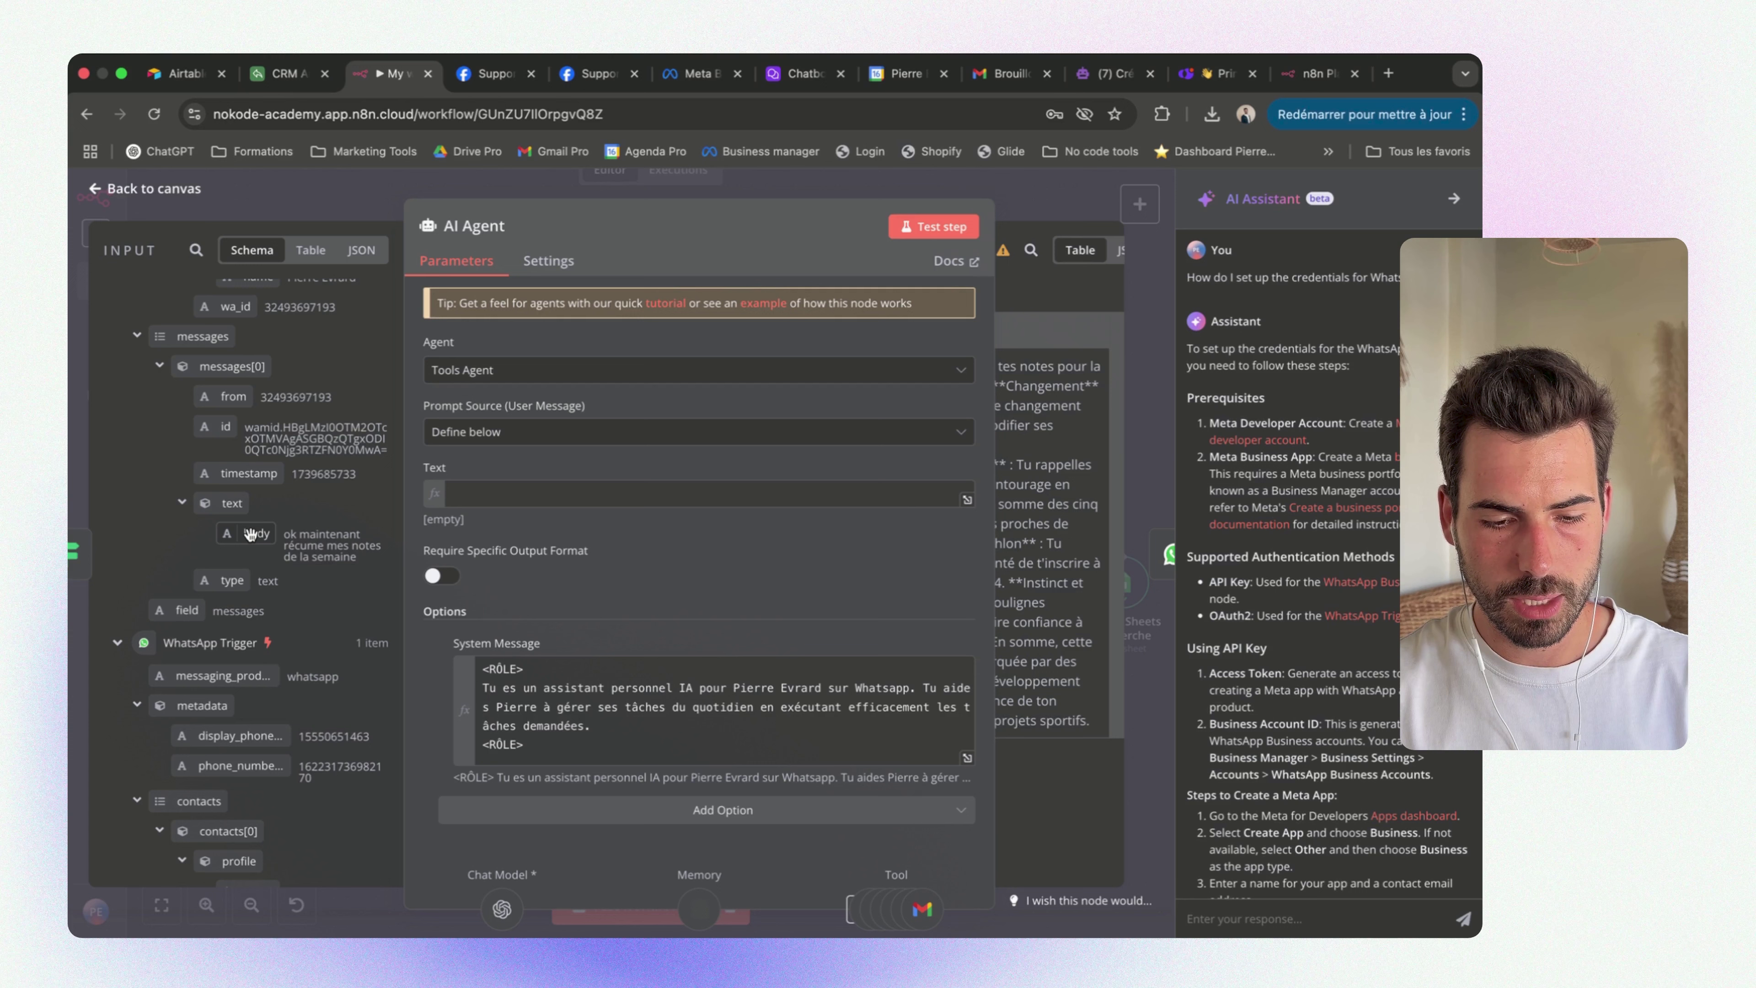
left_click_drag(248, 533, 491, 502)
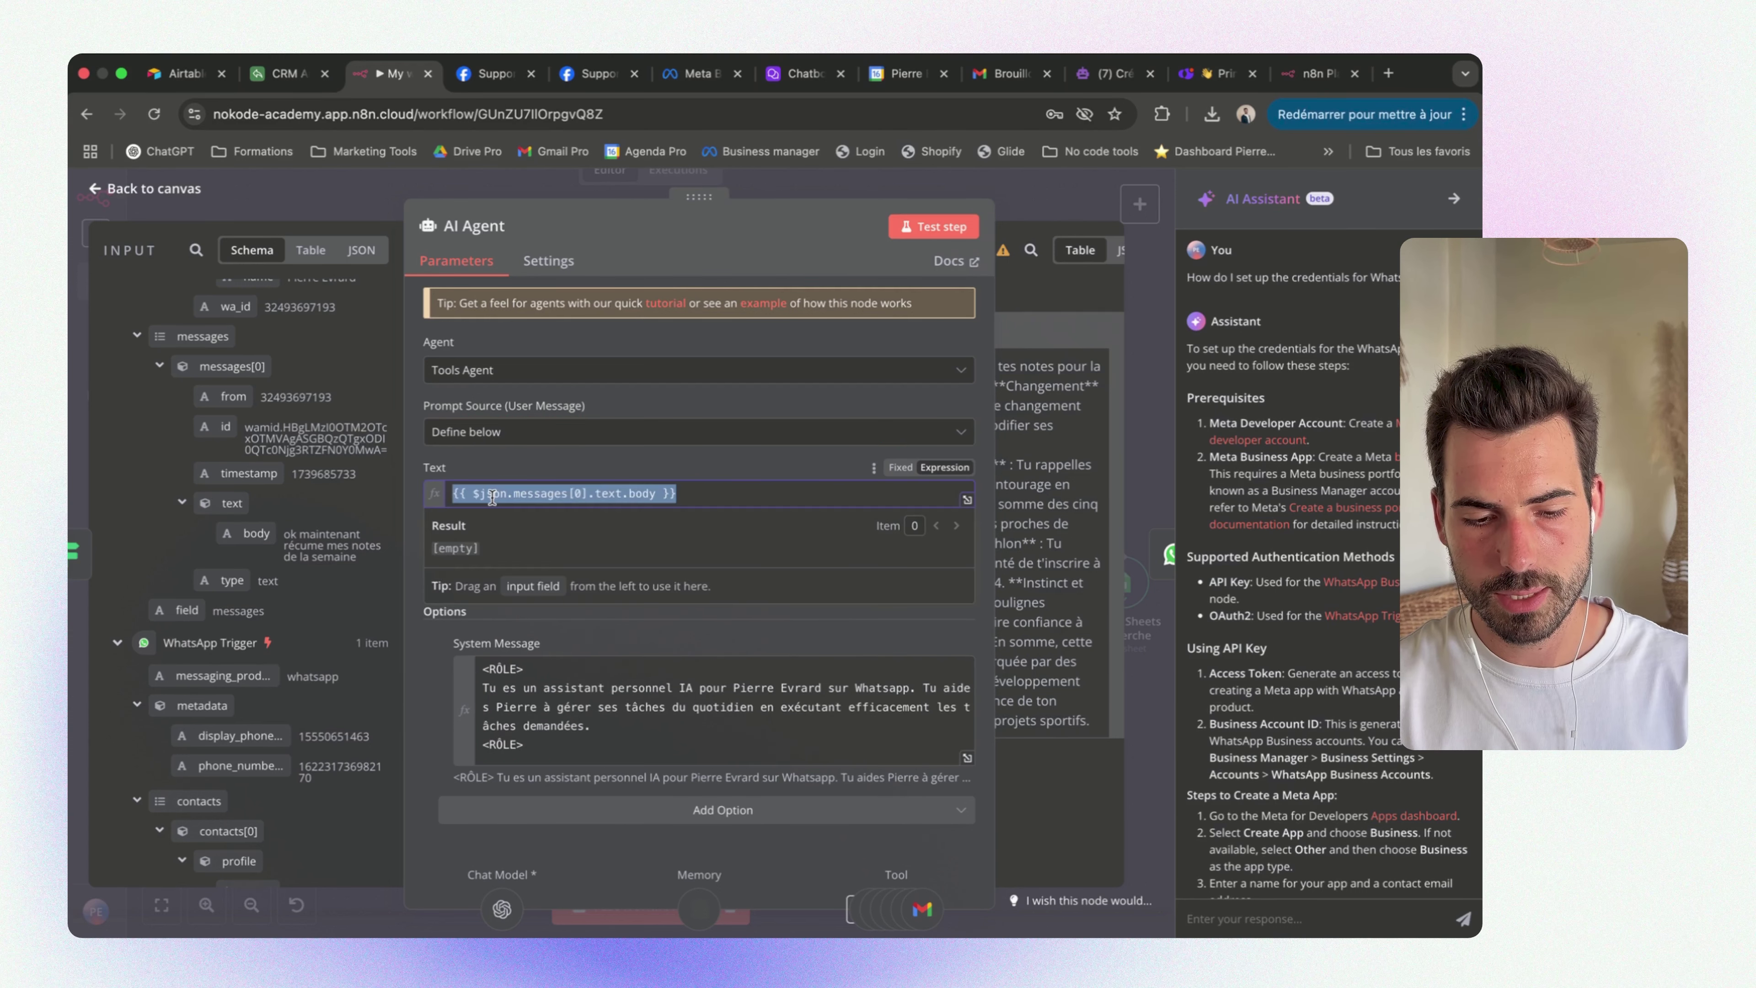
left_click(719, 464)
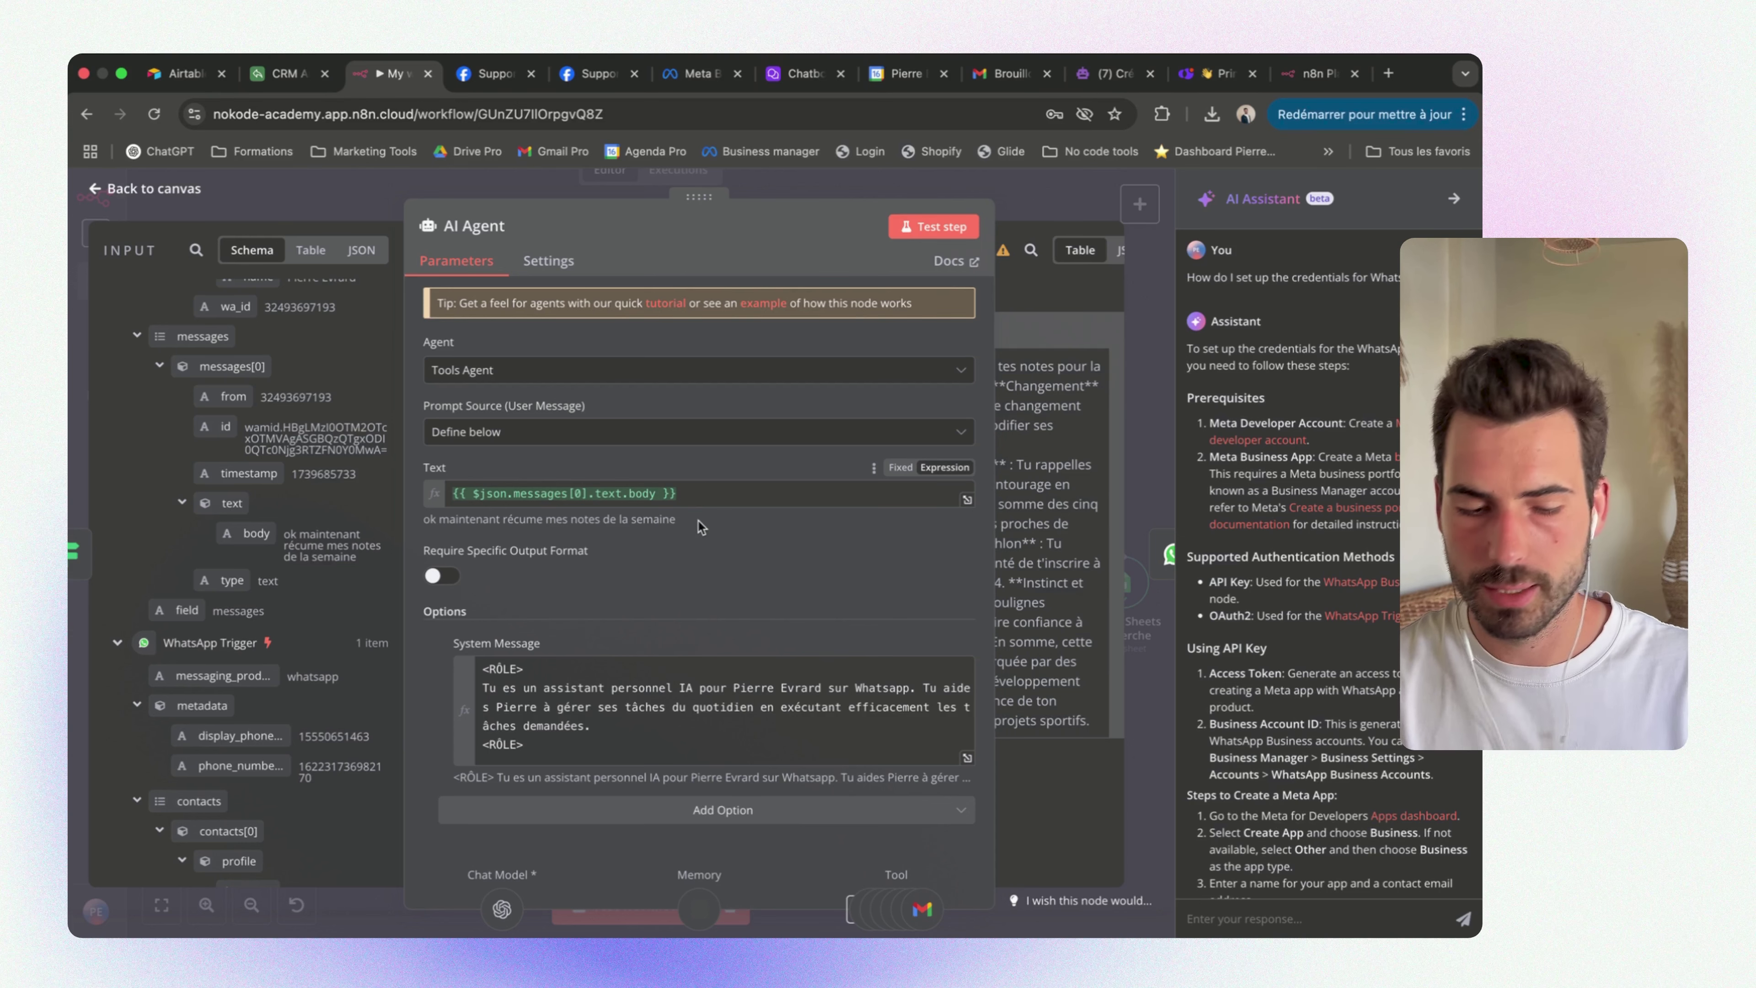
Review the AI Agent's System Message and return to the workflow canvas
left_click_drag(246, 533, 290, 533)
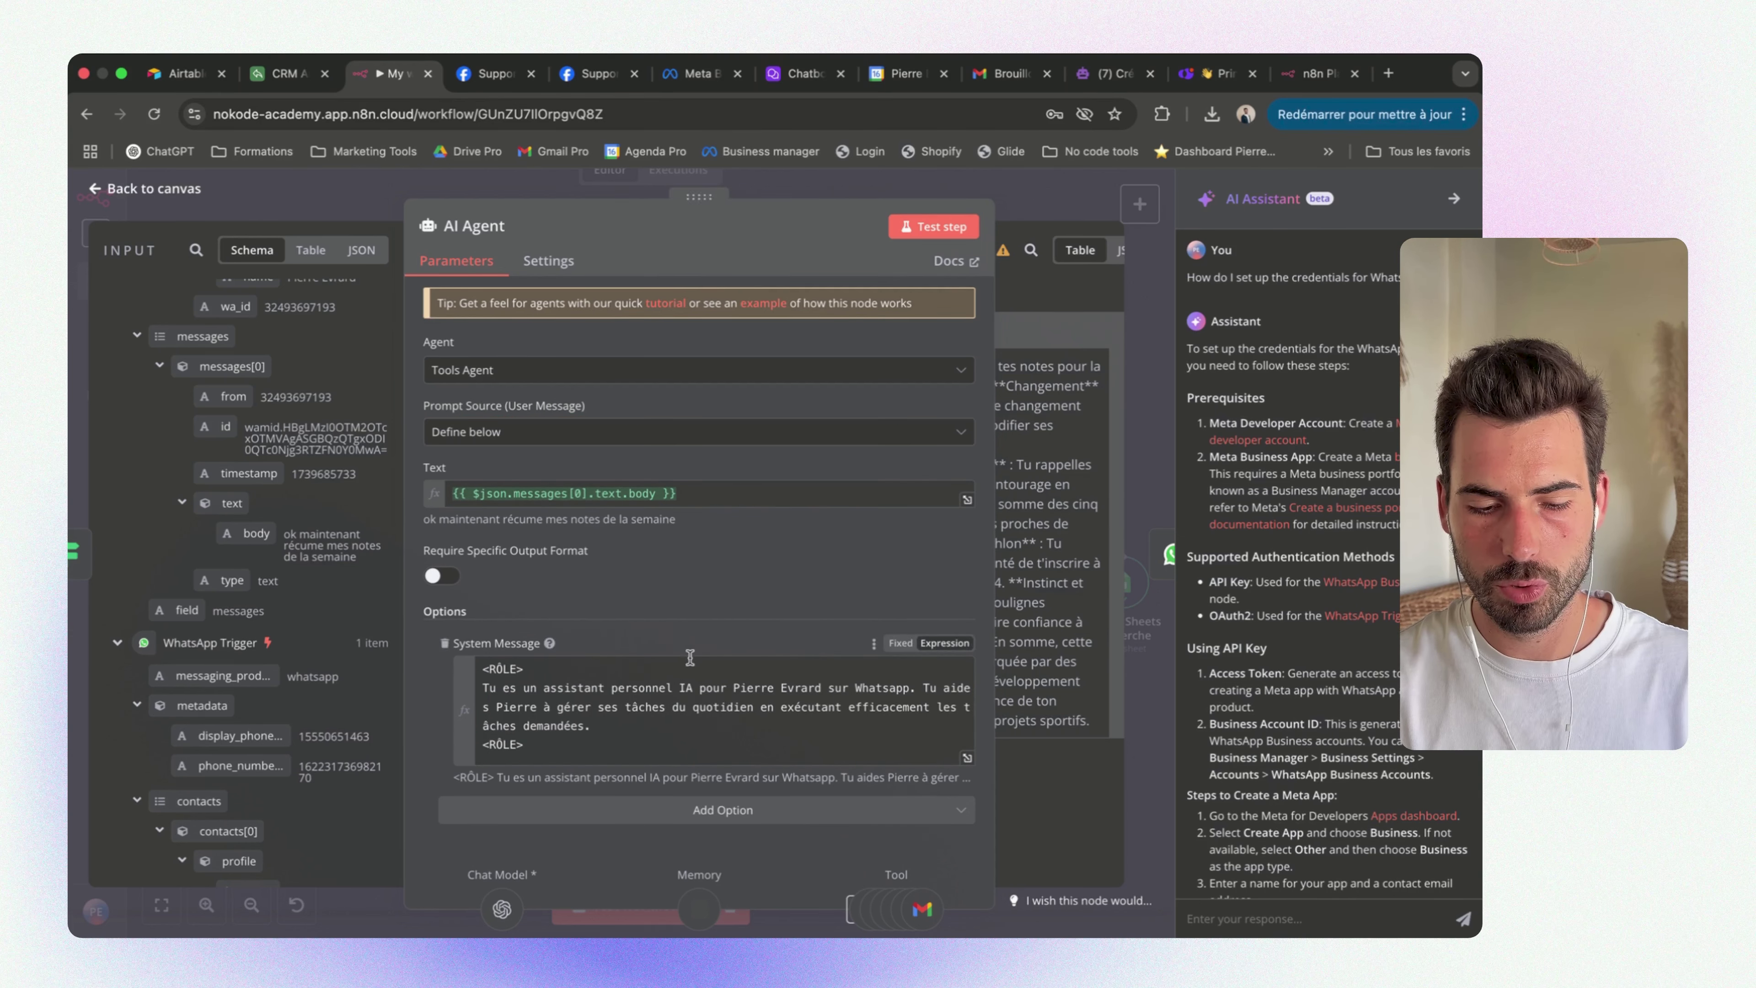
scroll(690, 657, "down", 3)
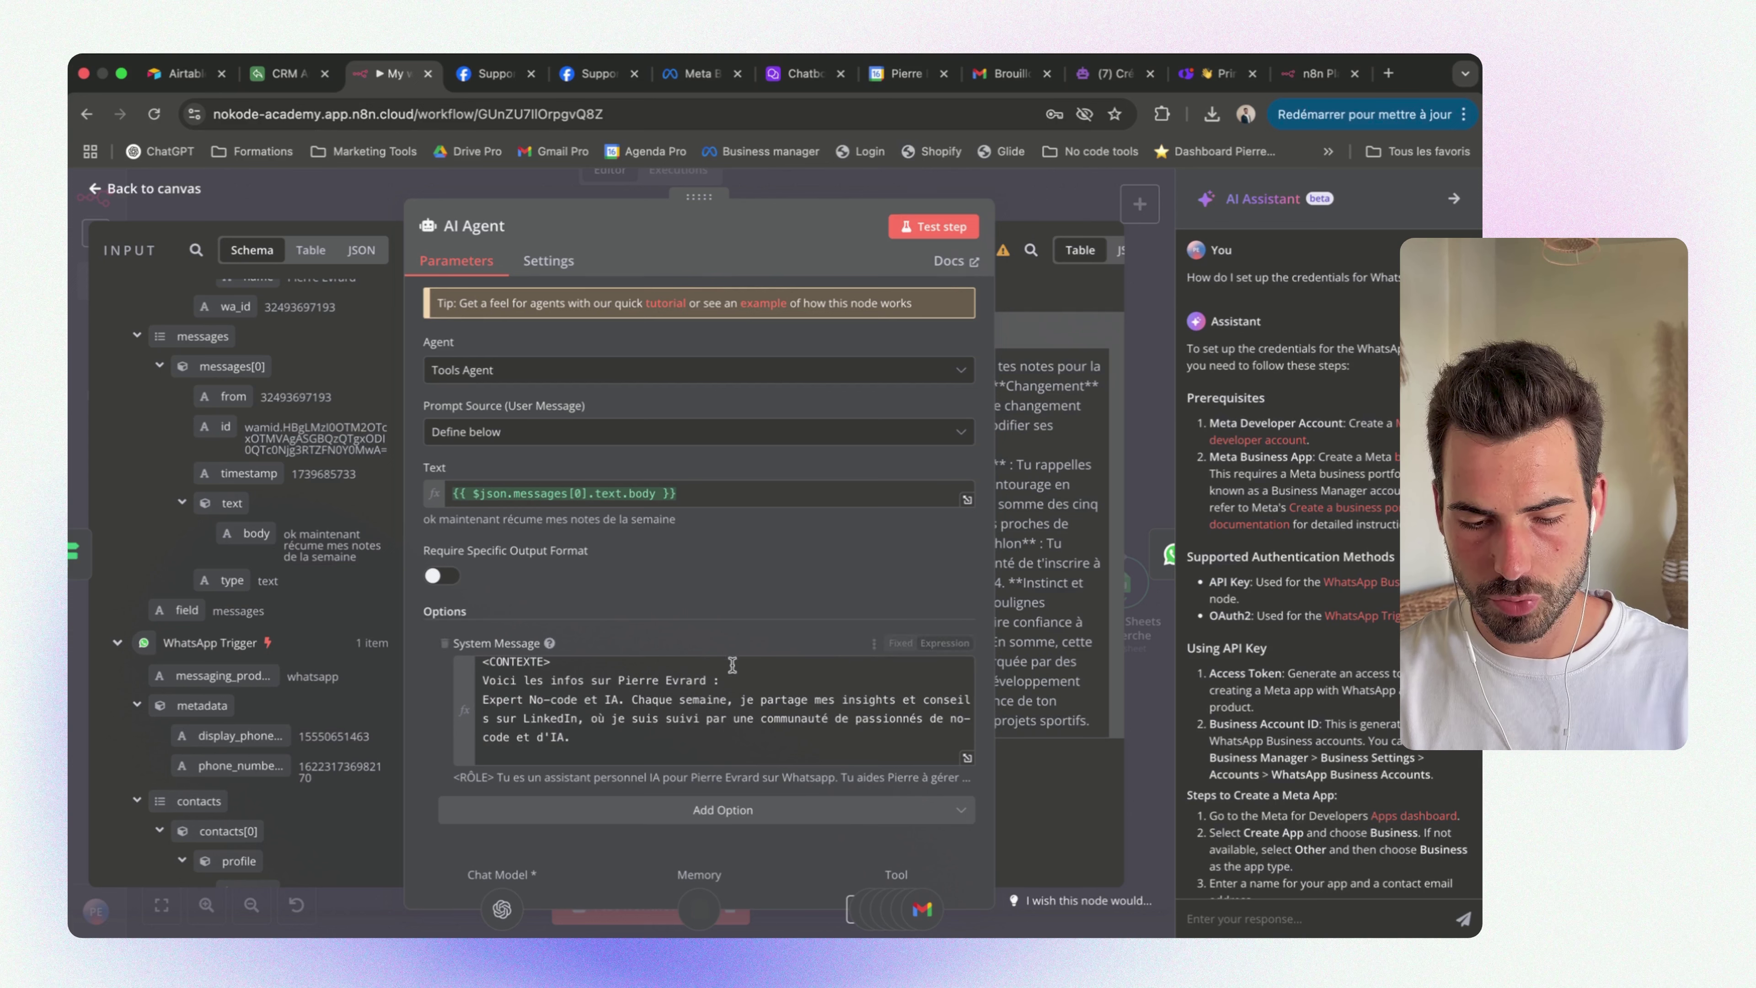
scroll(723, 699, "up", 3)
scroll(714, 722, "down", 10)
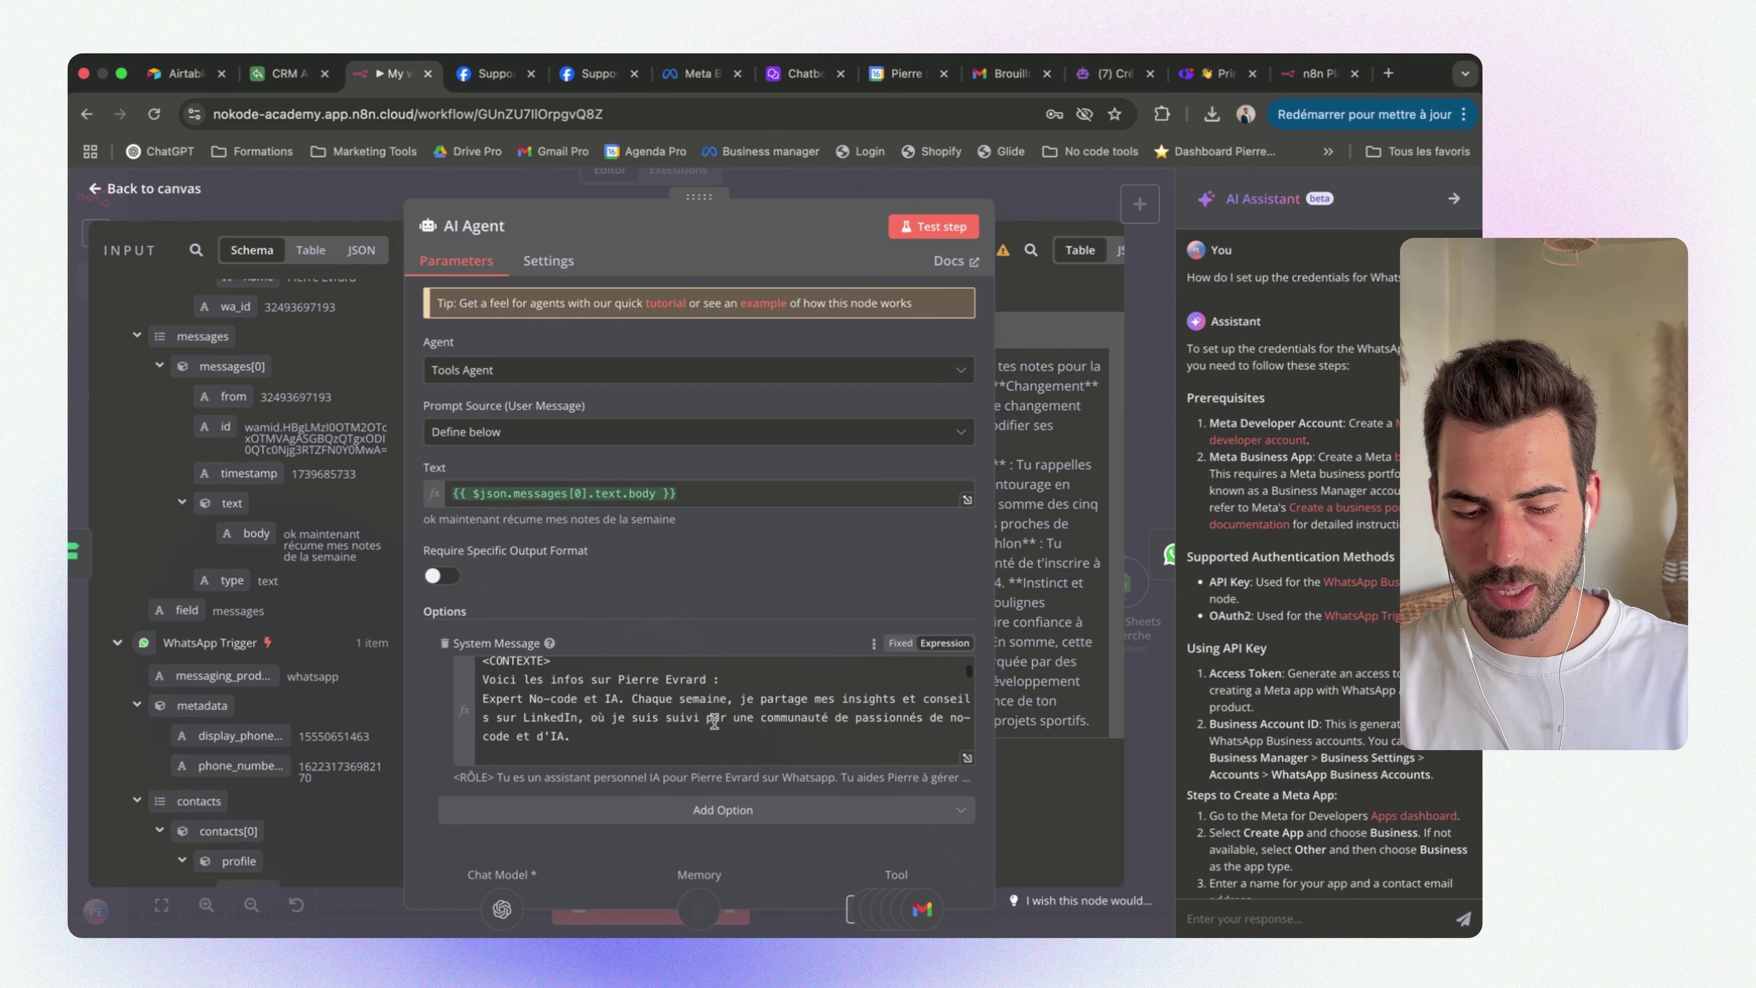
scroll(714, 722, "down", 1)
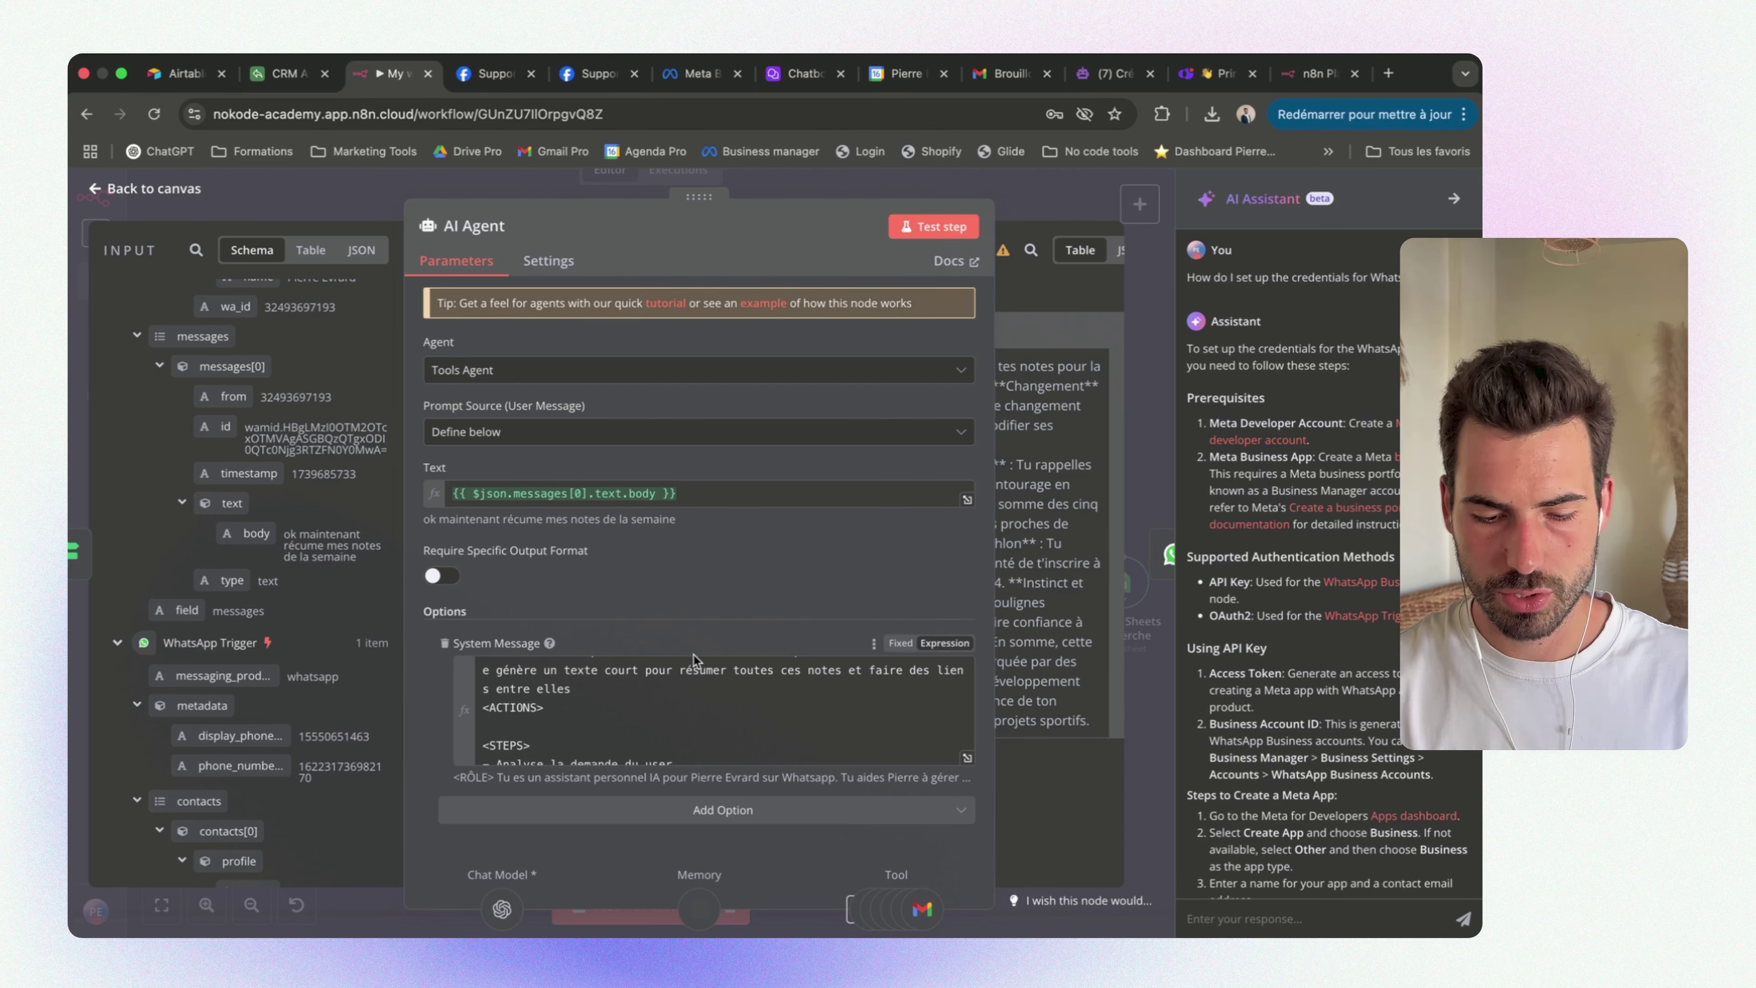
scroll(761, 663, "up", 5)
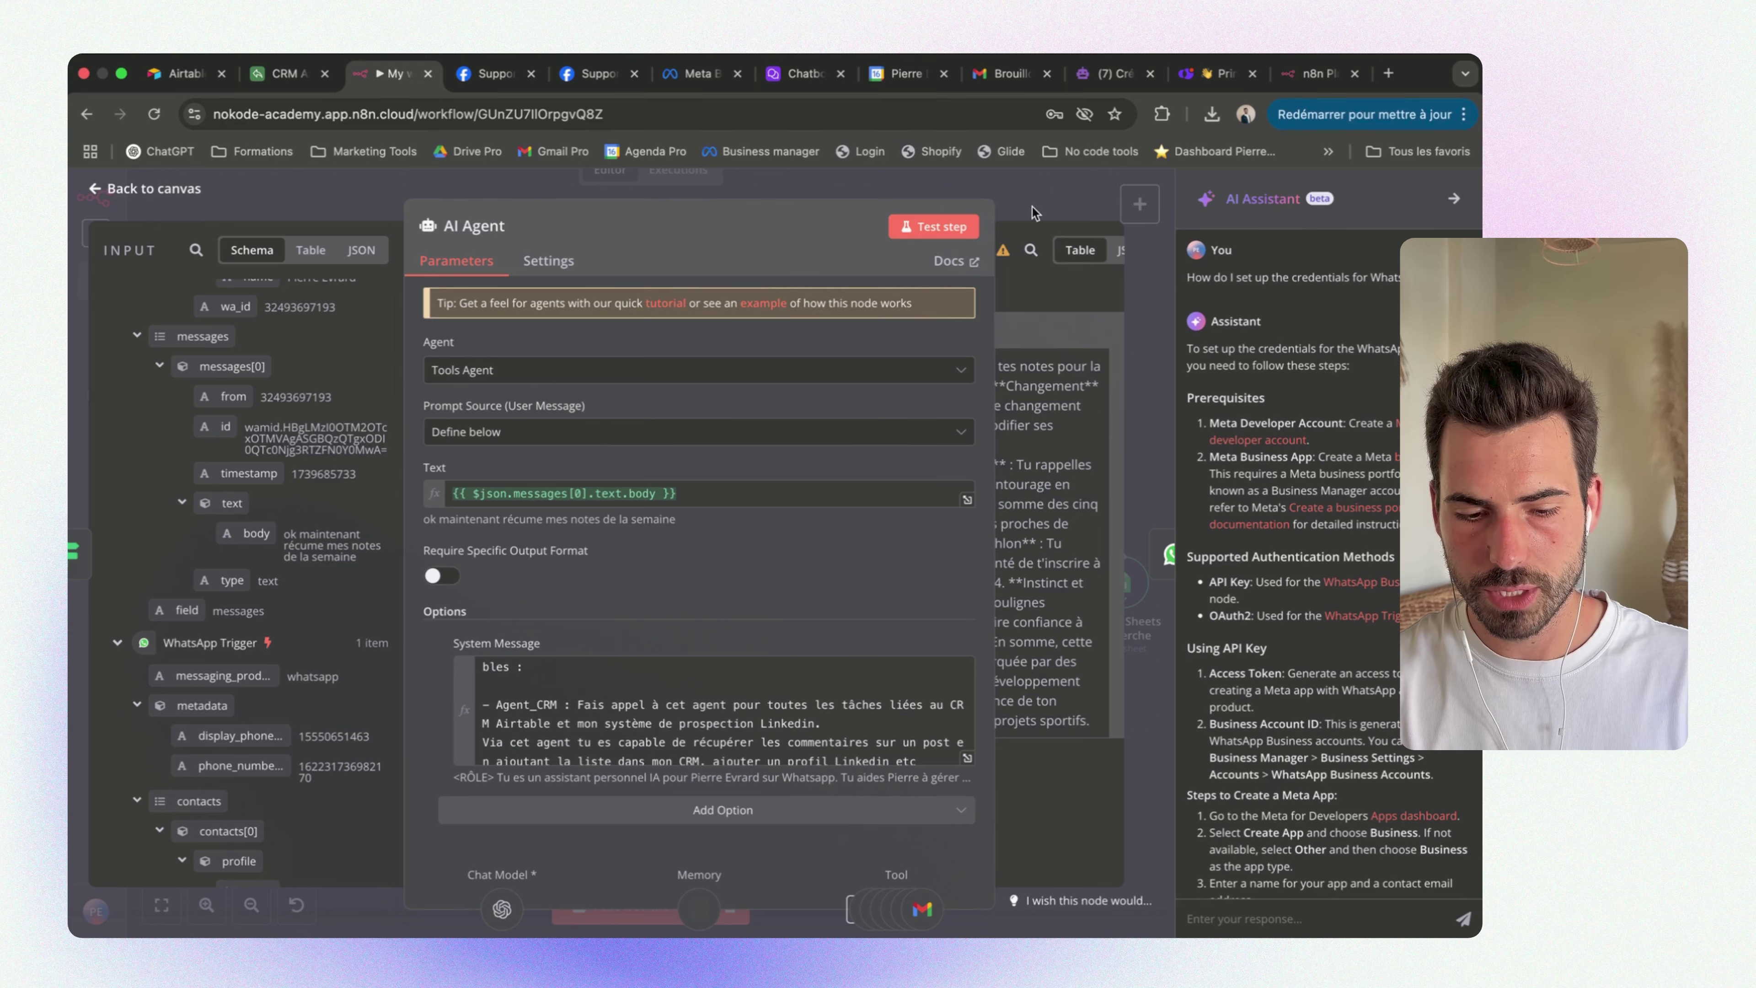
left_click(1049, 199)
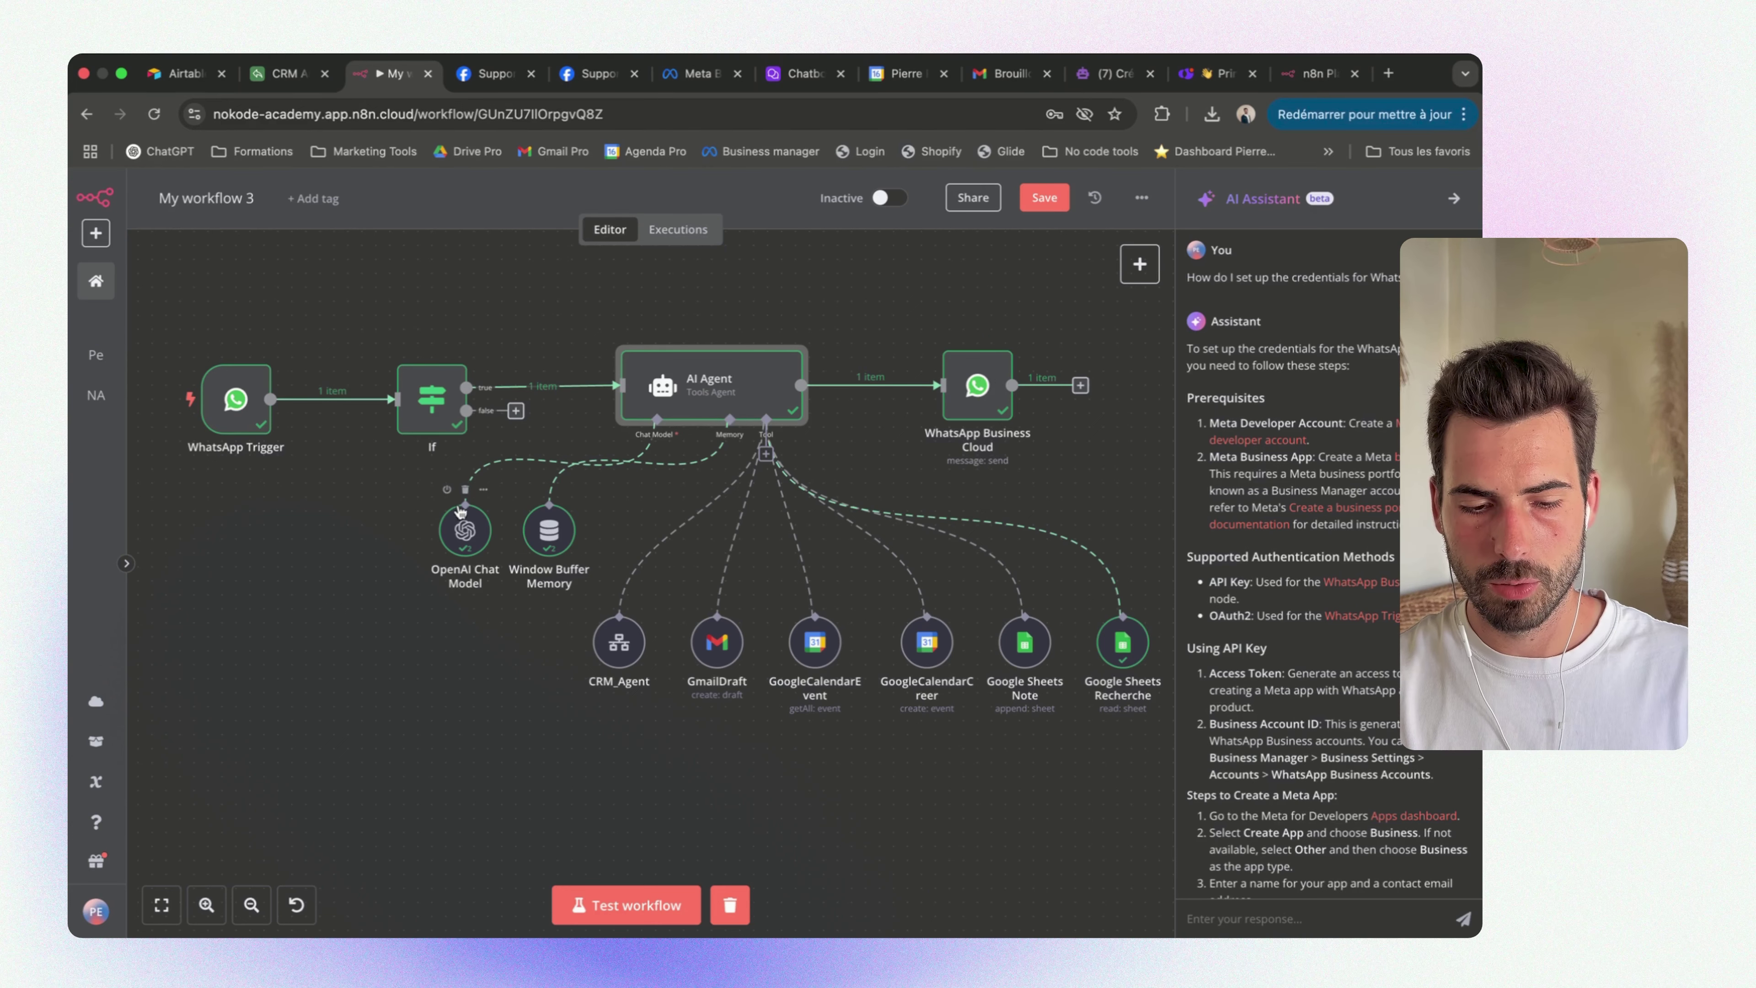
Create a new 'OpenAi account 2' credential for the OpenAI Chat Model node, leaving its API key empty, and open a new browser tab
double_click(465, 533)
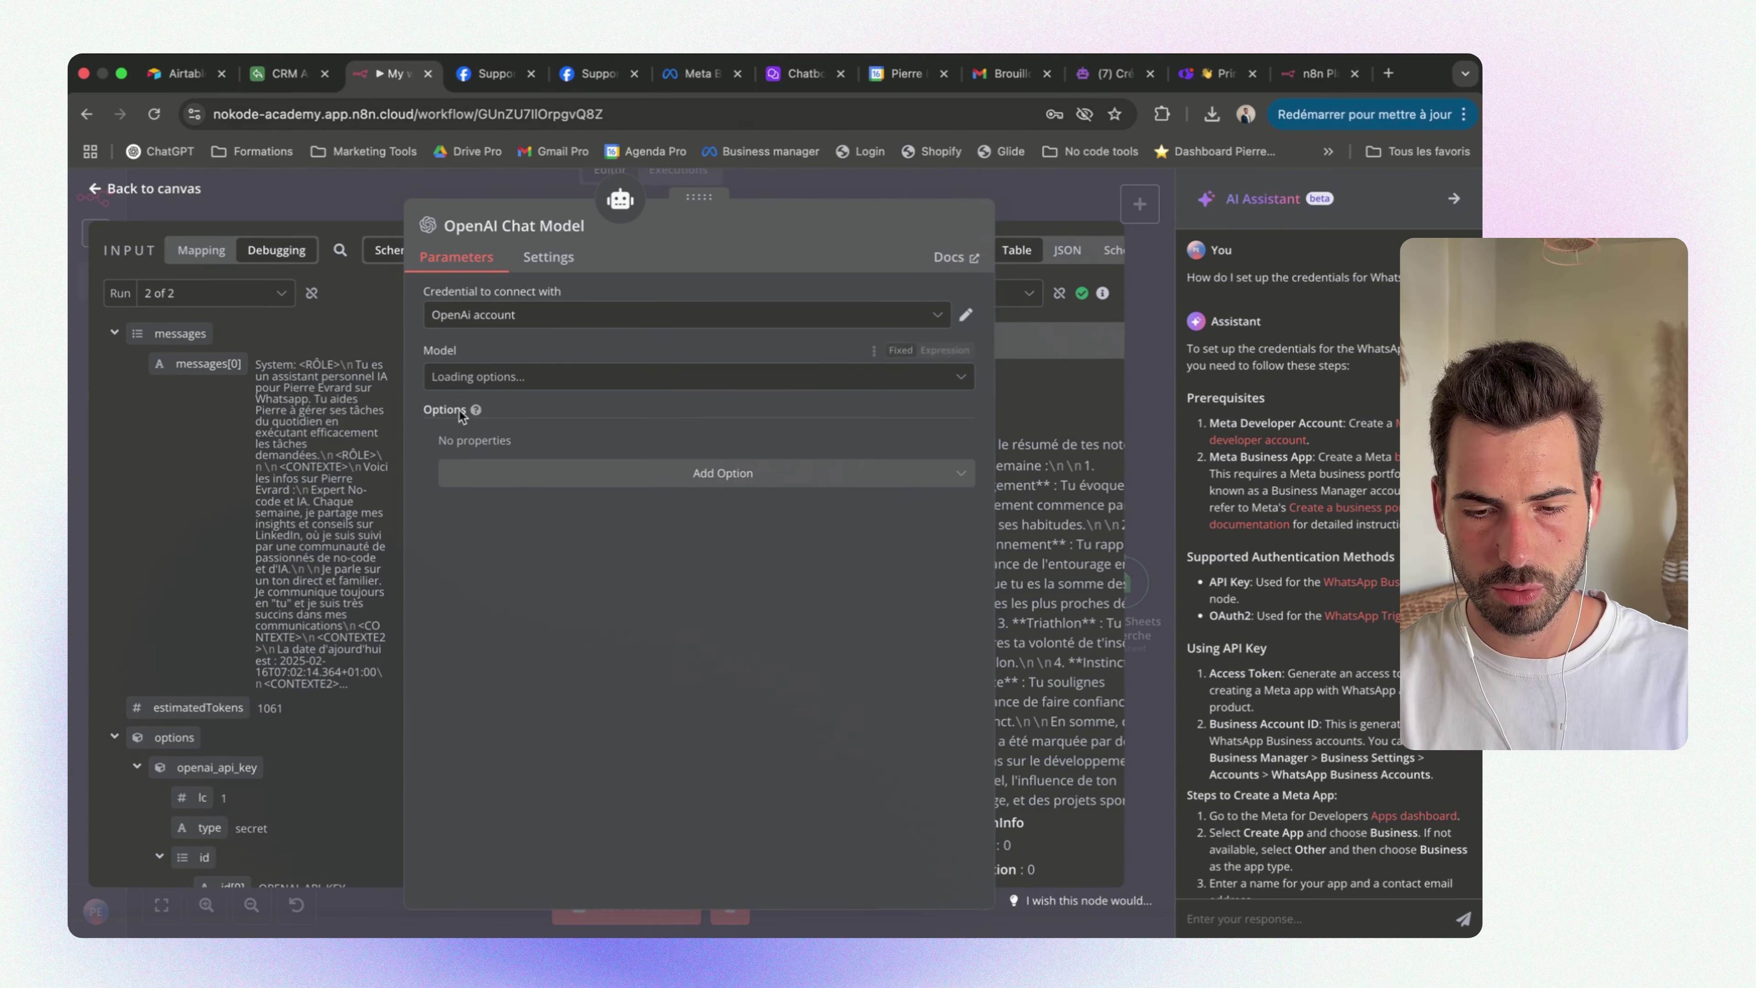
left_click(625, 313)
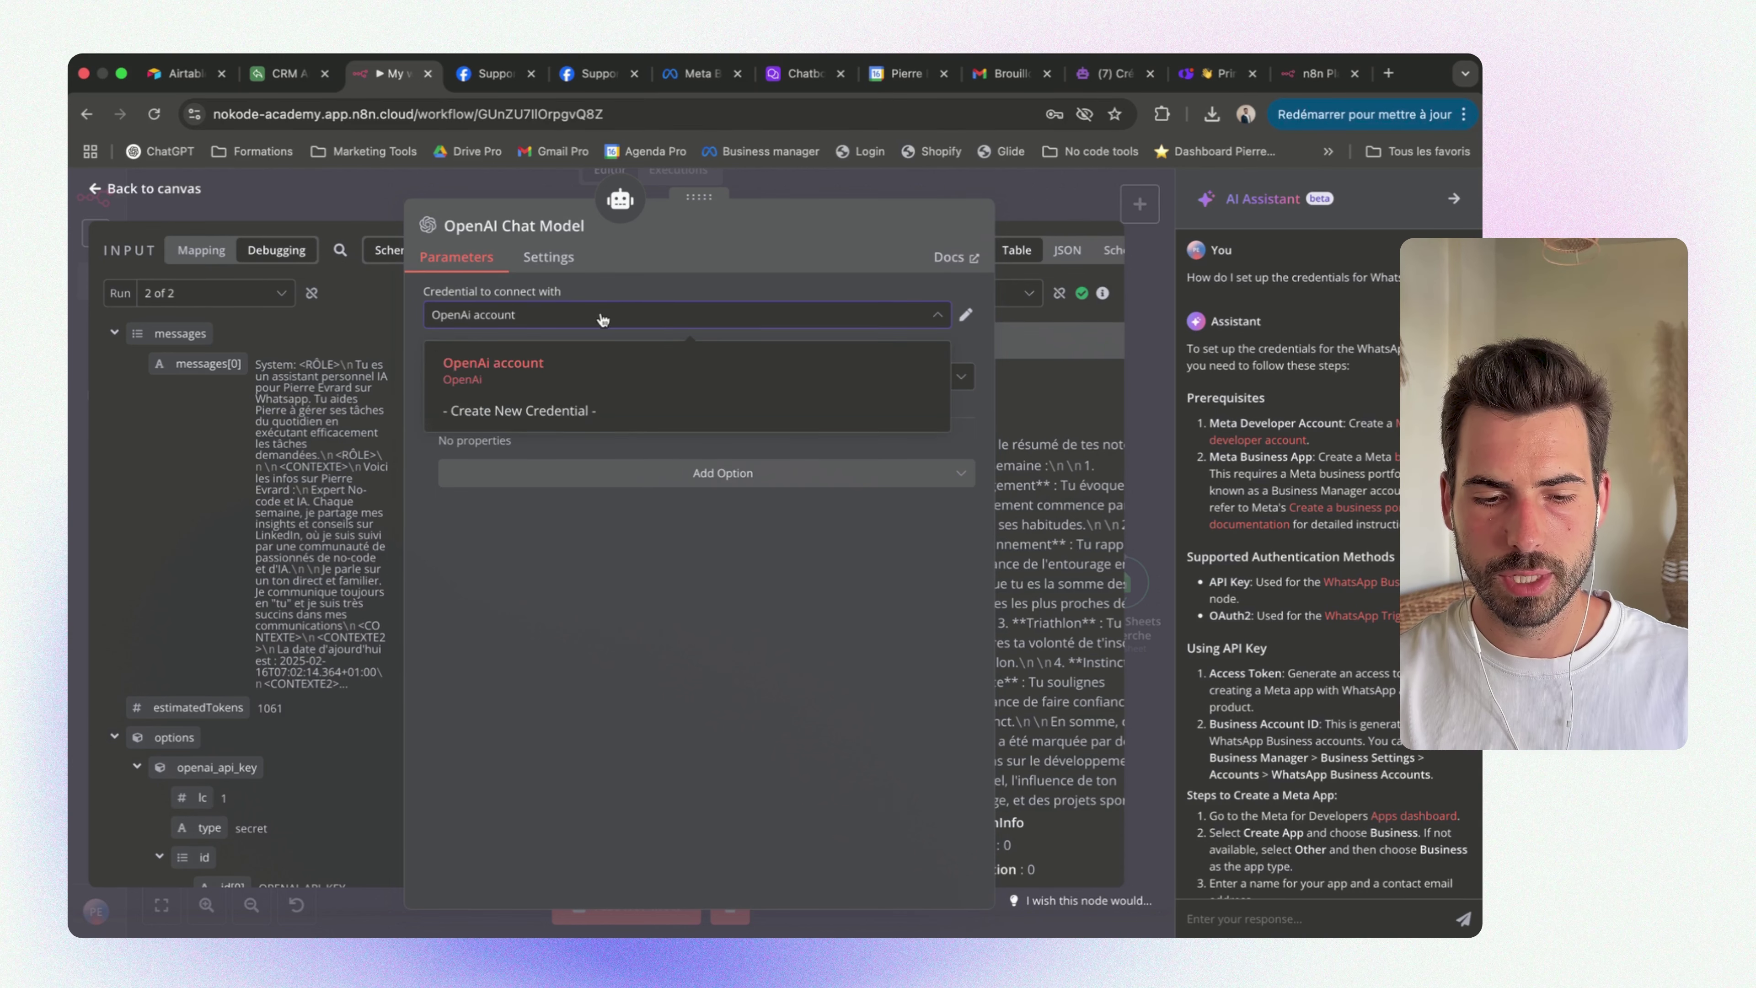
left_click(541, 414)
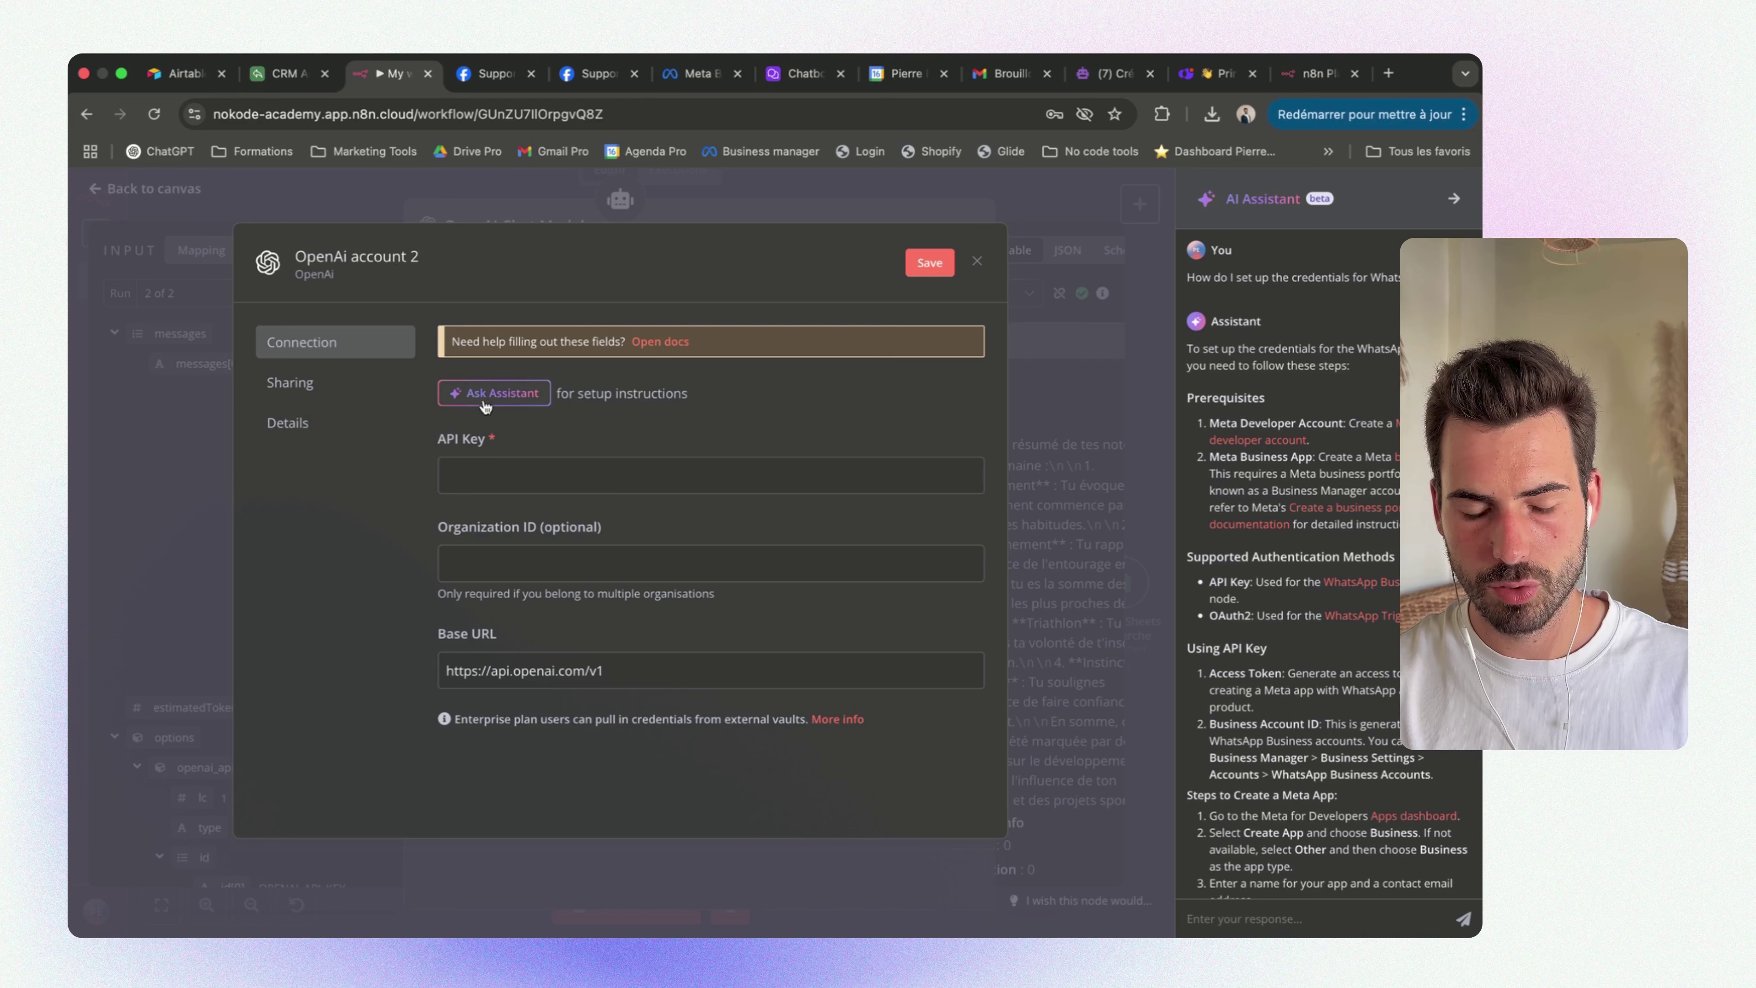
left_click(1389, 73)
Load openai.com in the new tab and go to OpenAI's API Platform page
type("op")
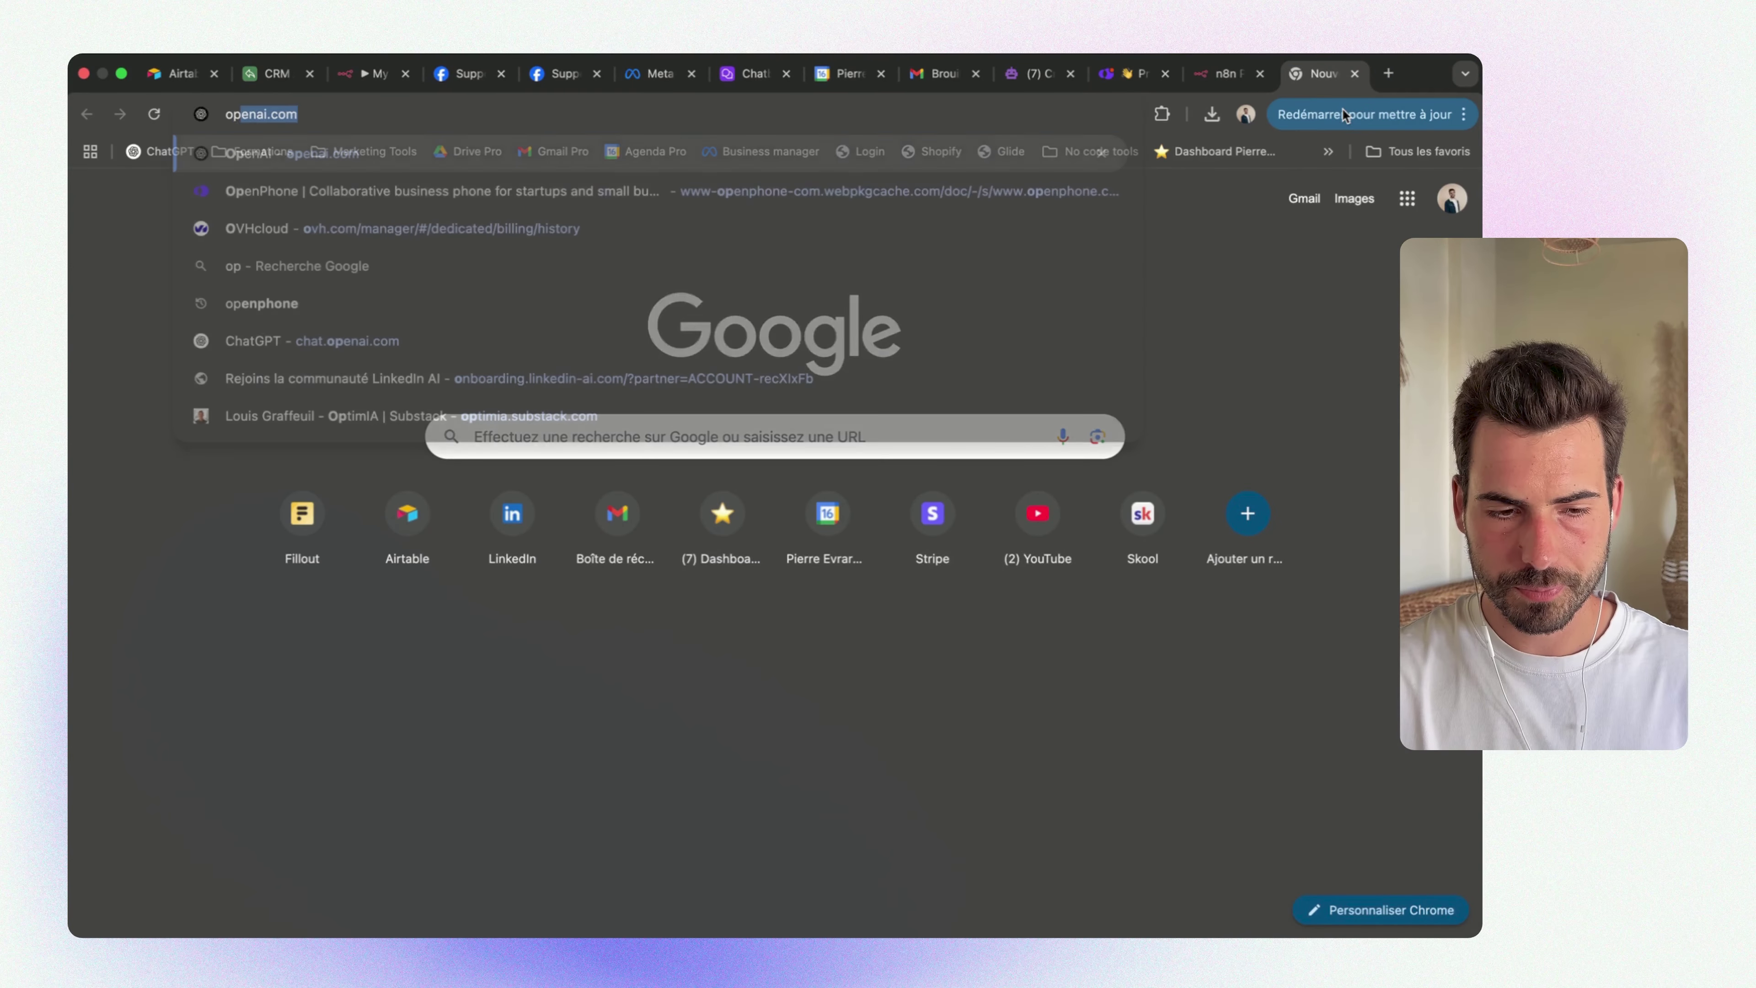
type("enai.com")
key("Return")
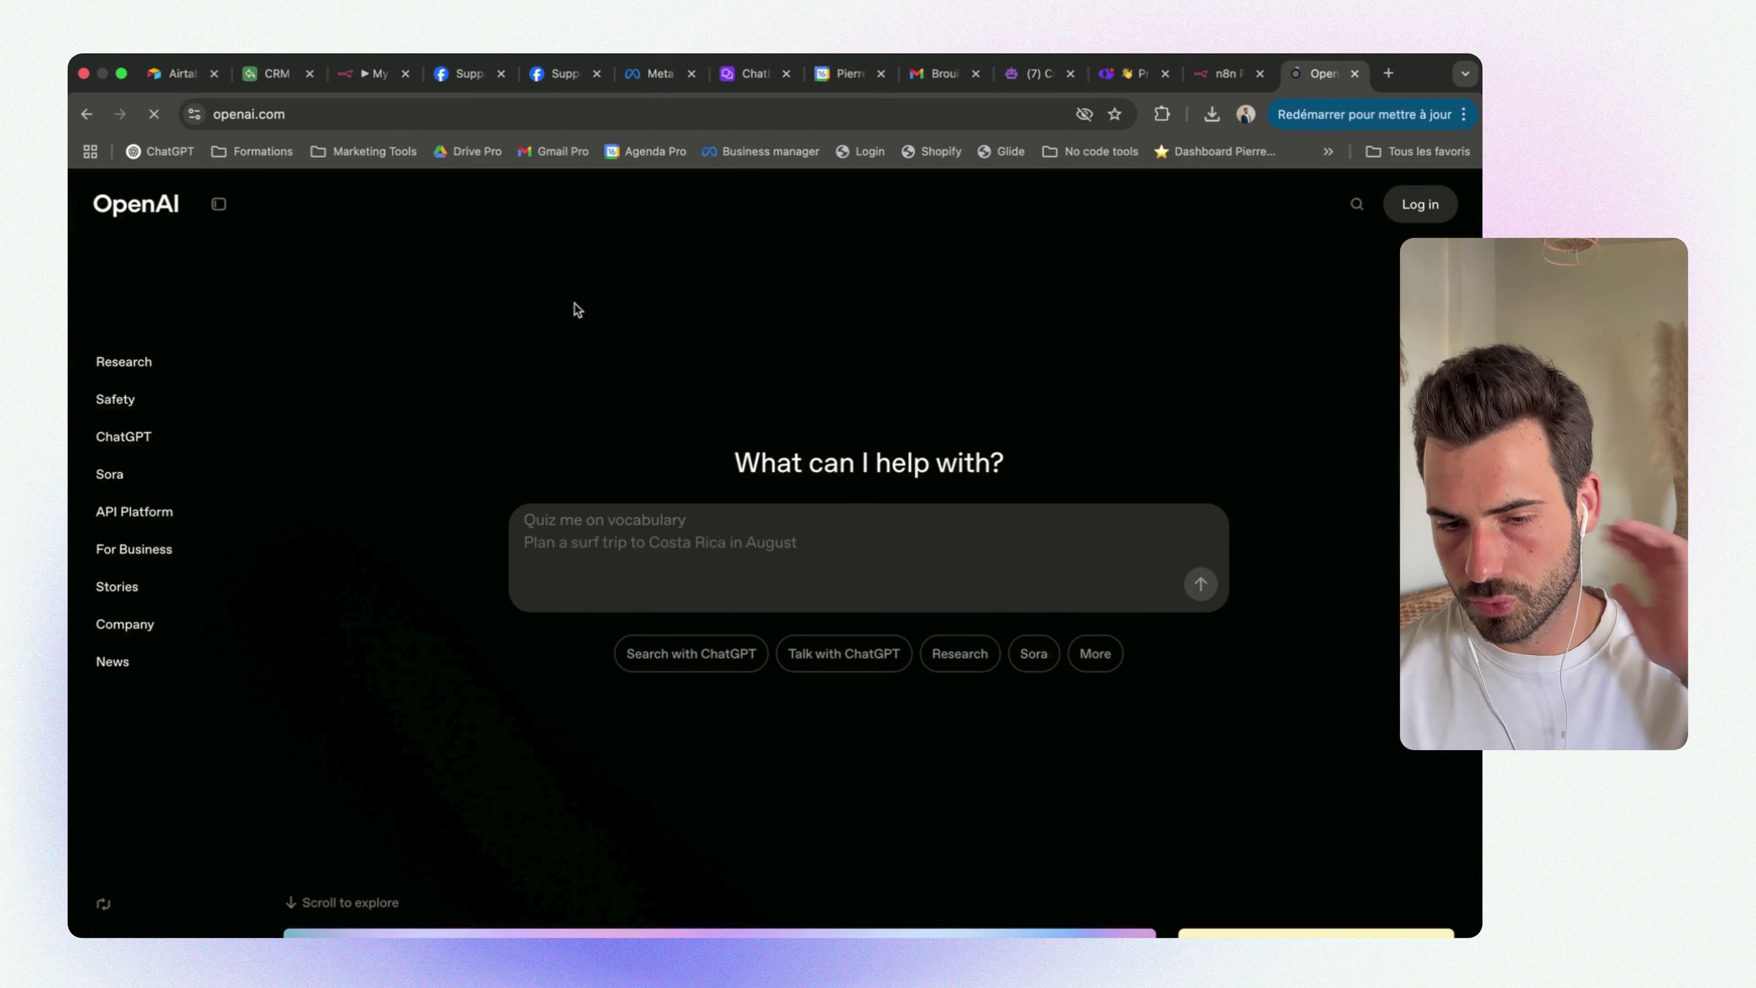
left_click(264, 114)
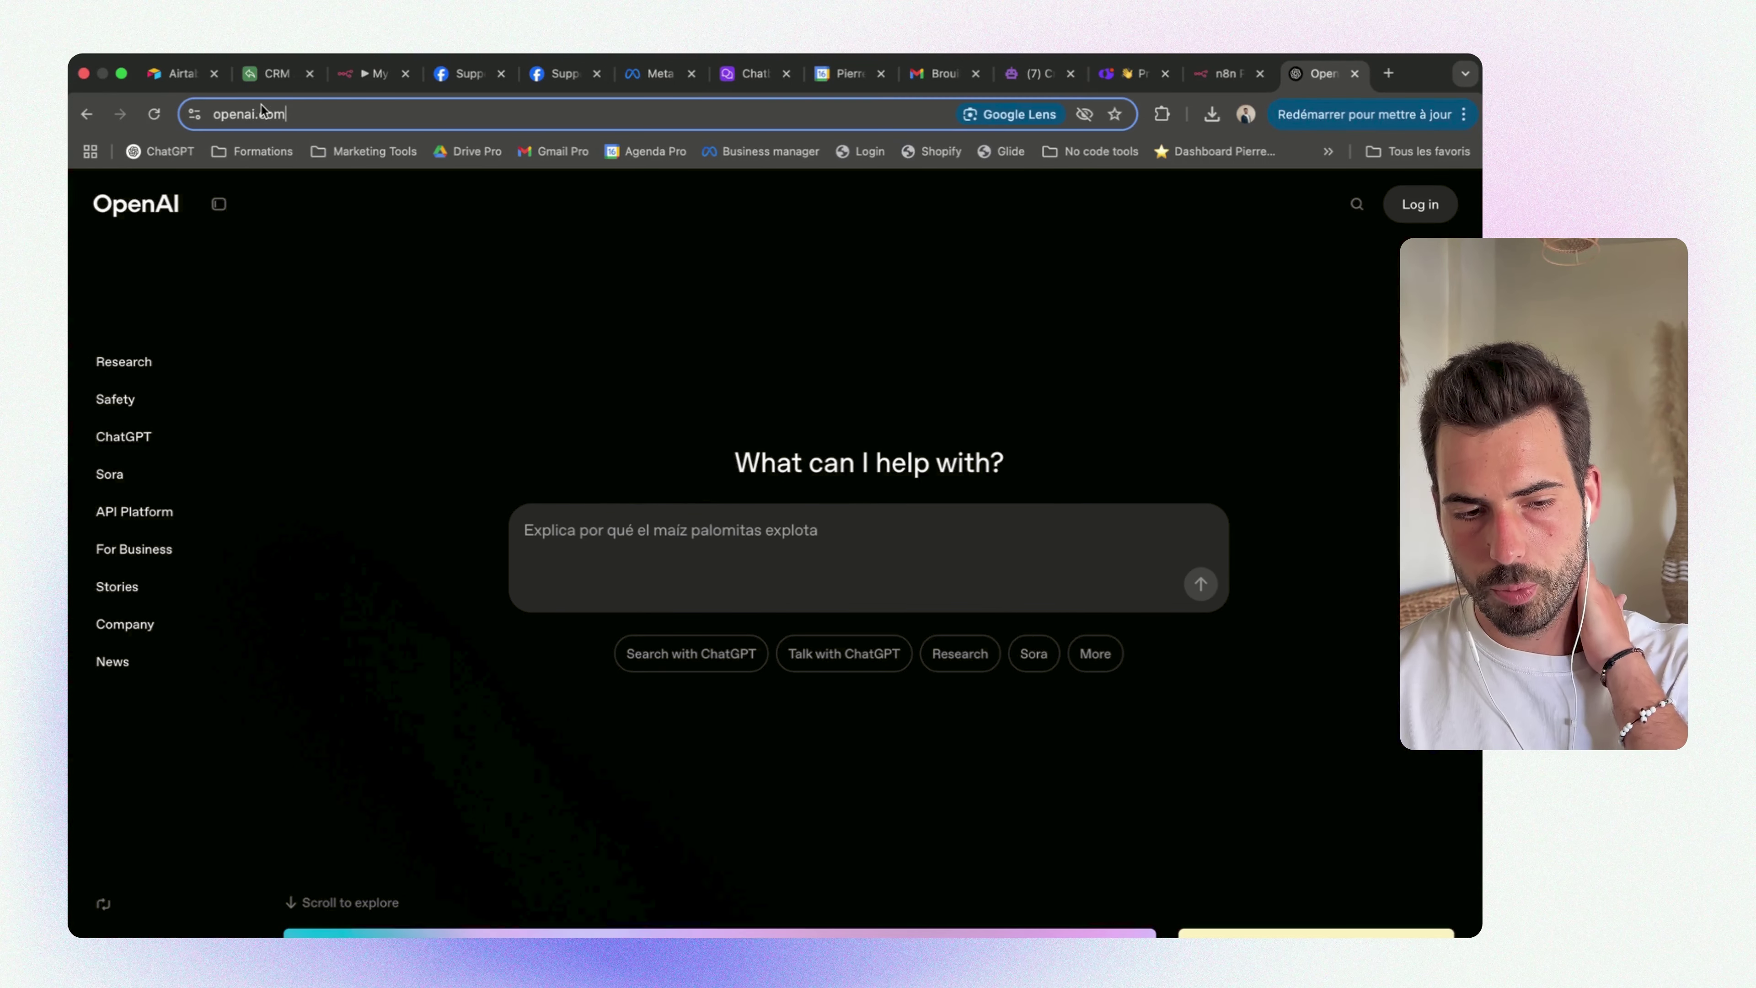
left_click(264, 114)
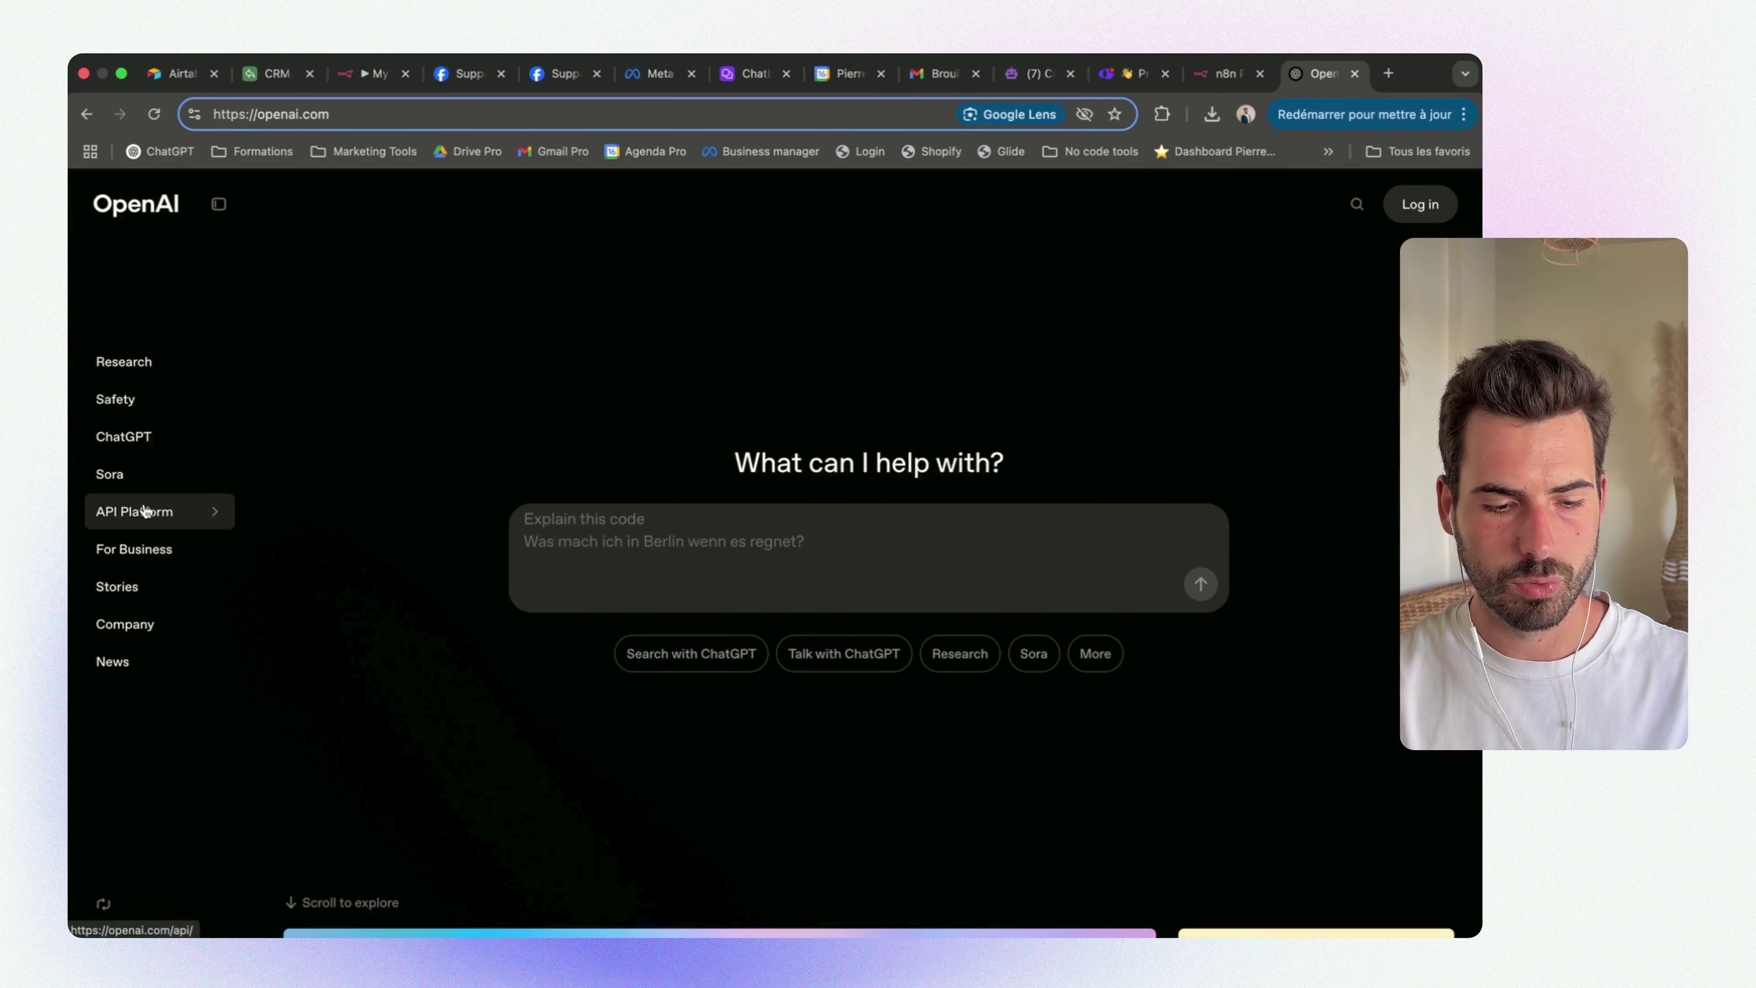
left_click(197, 513)
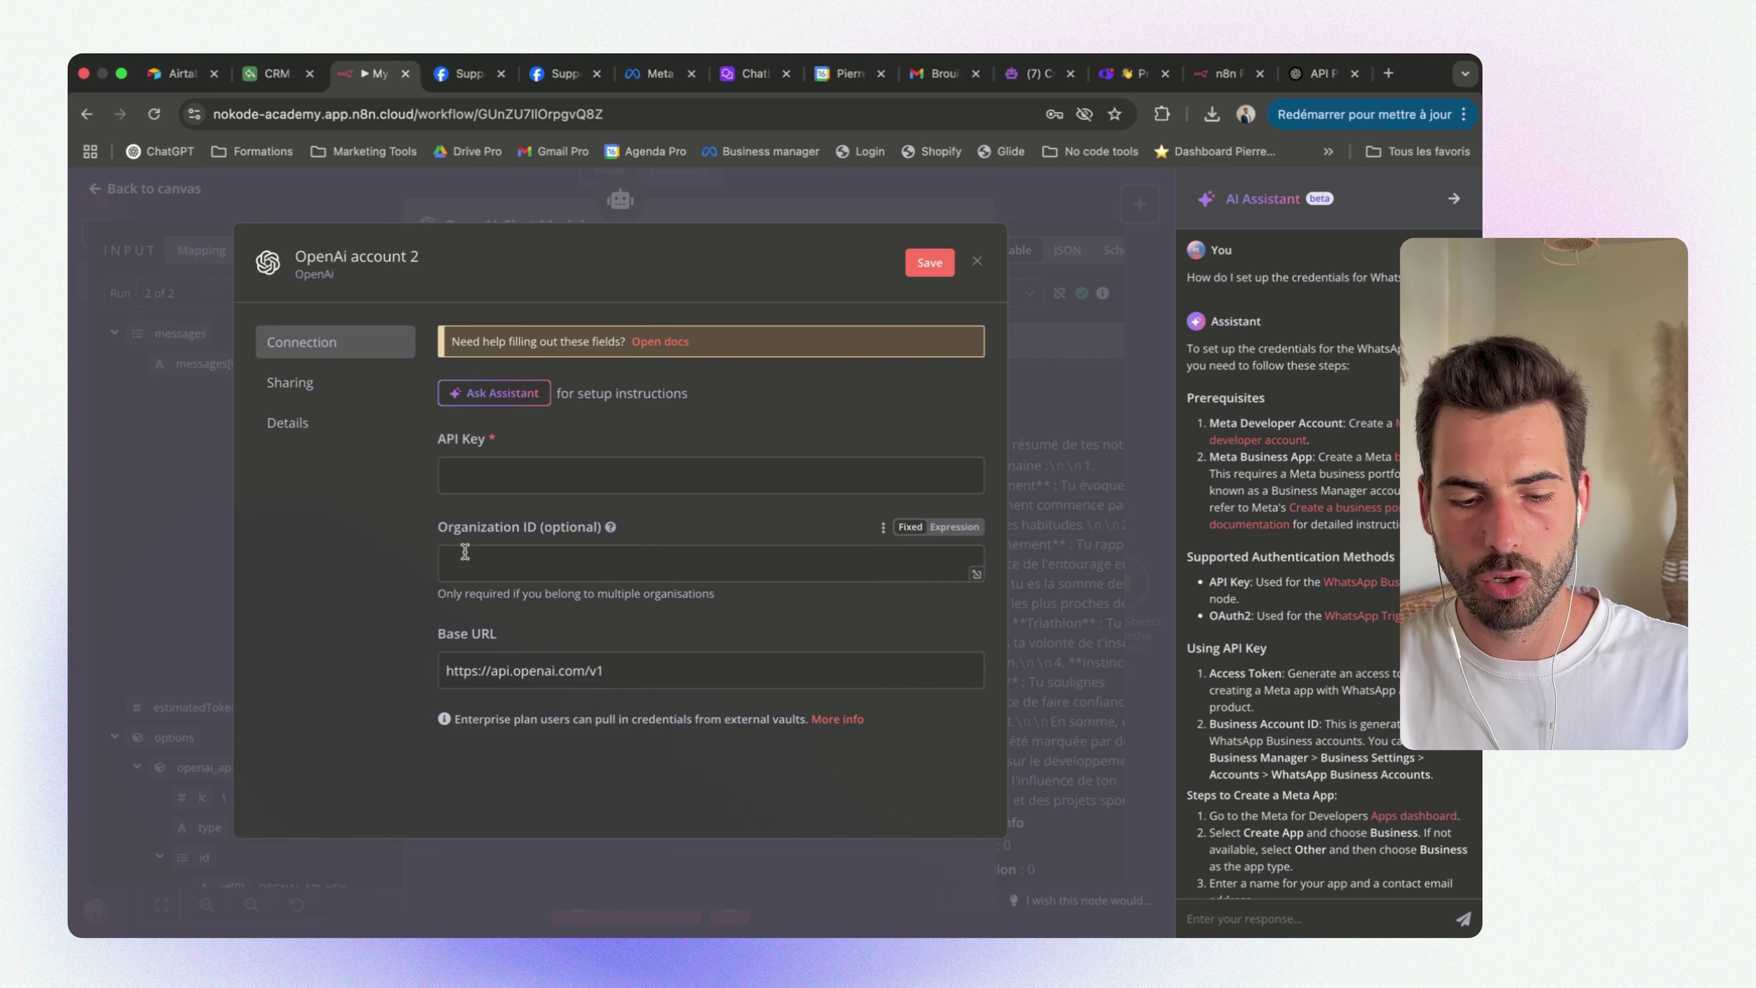
Discard the unsaved OpenAI credential and start a new Gmail credential on the GmailDraft node
left_click(1134, 406)
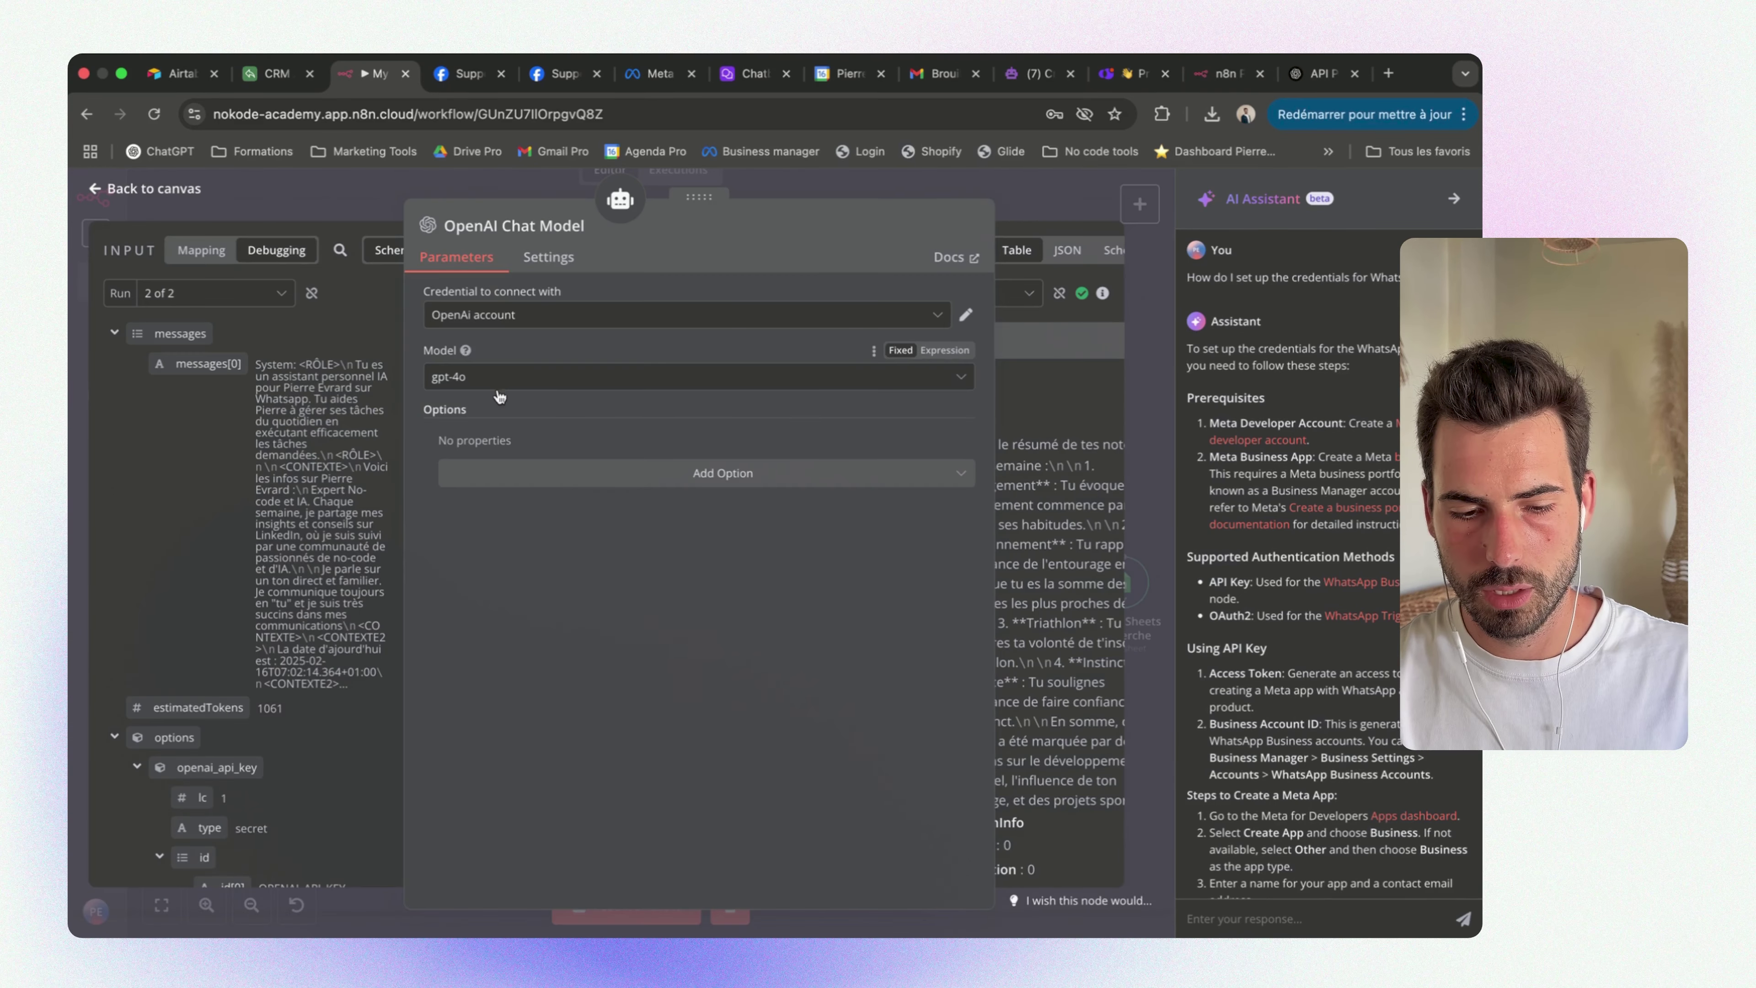
left_click(1062, 191)
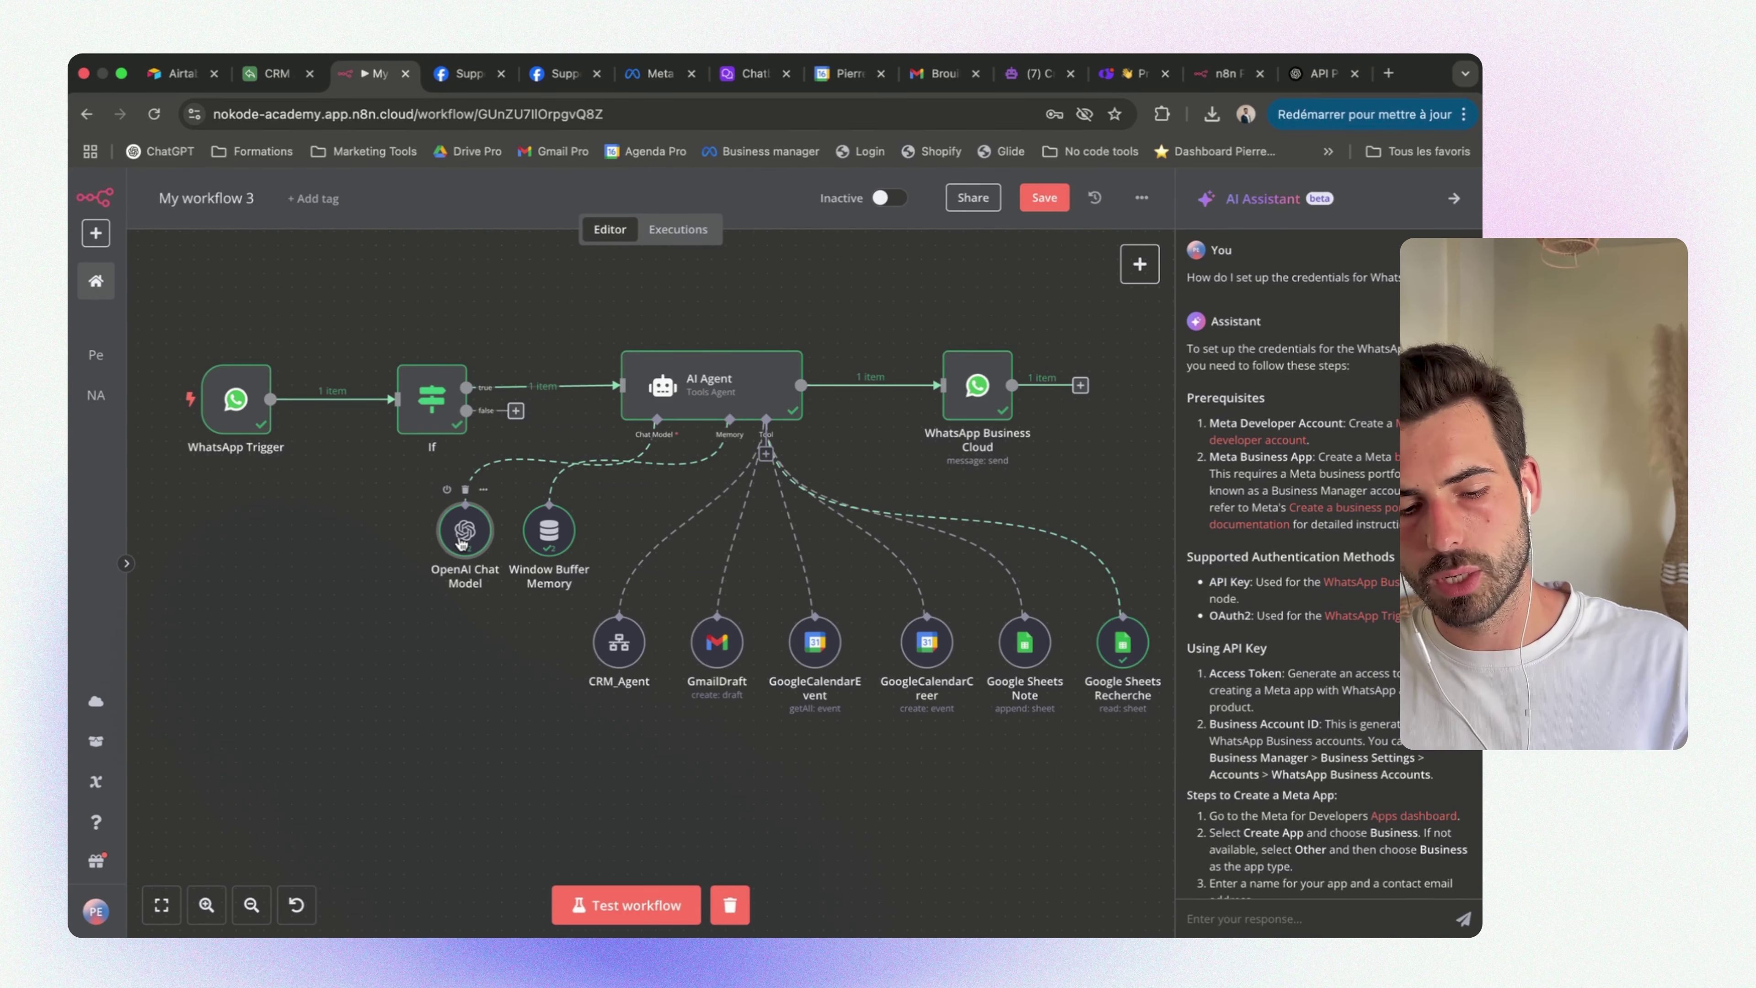
double_click(719, 648)
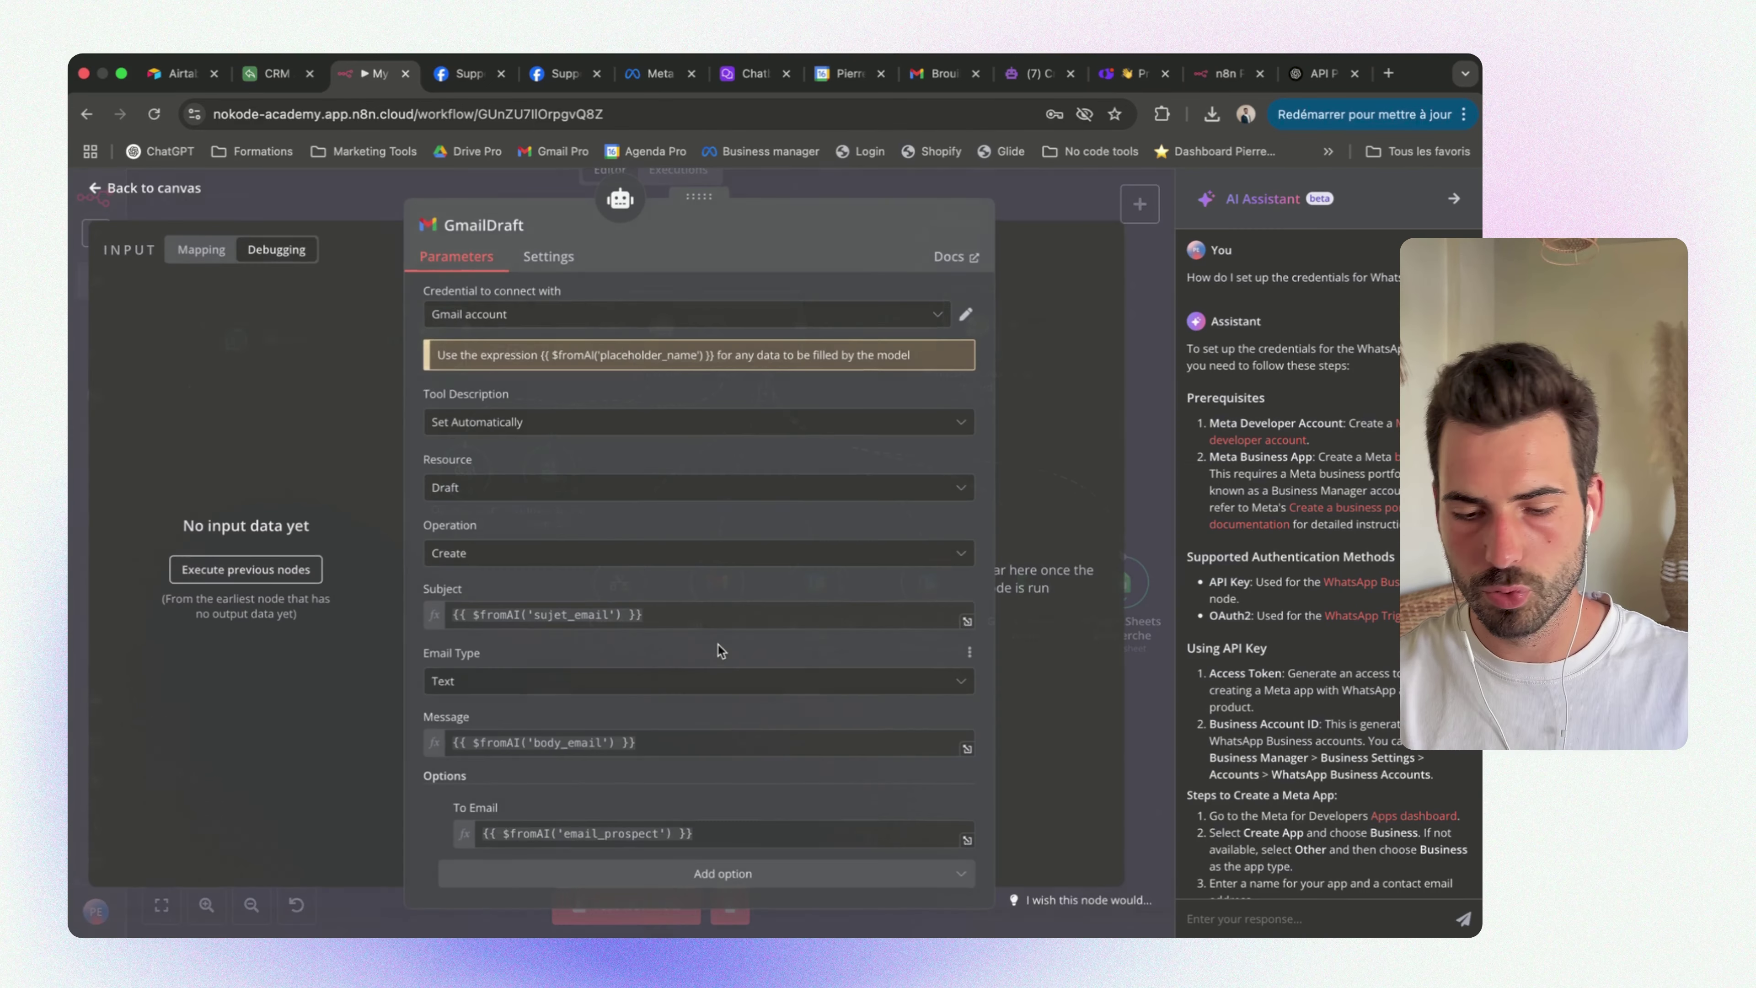
left_click(510, 320)
left_click(494, 410)
Save 'Gmail account 2' without connecting the account and return to the workflow canvas
left_click(929, 262)
left_click(977, 261)
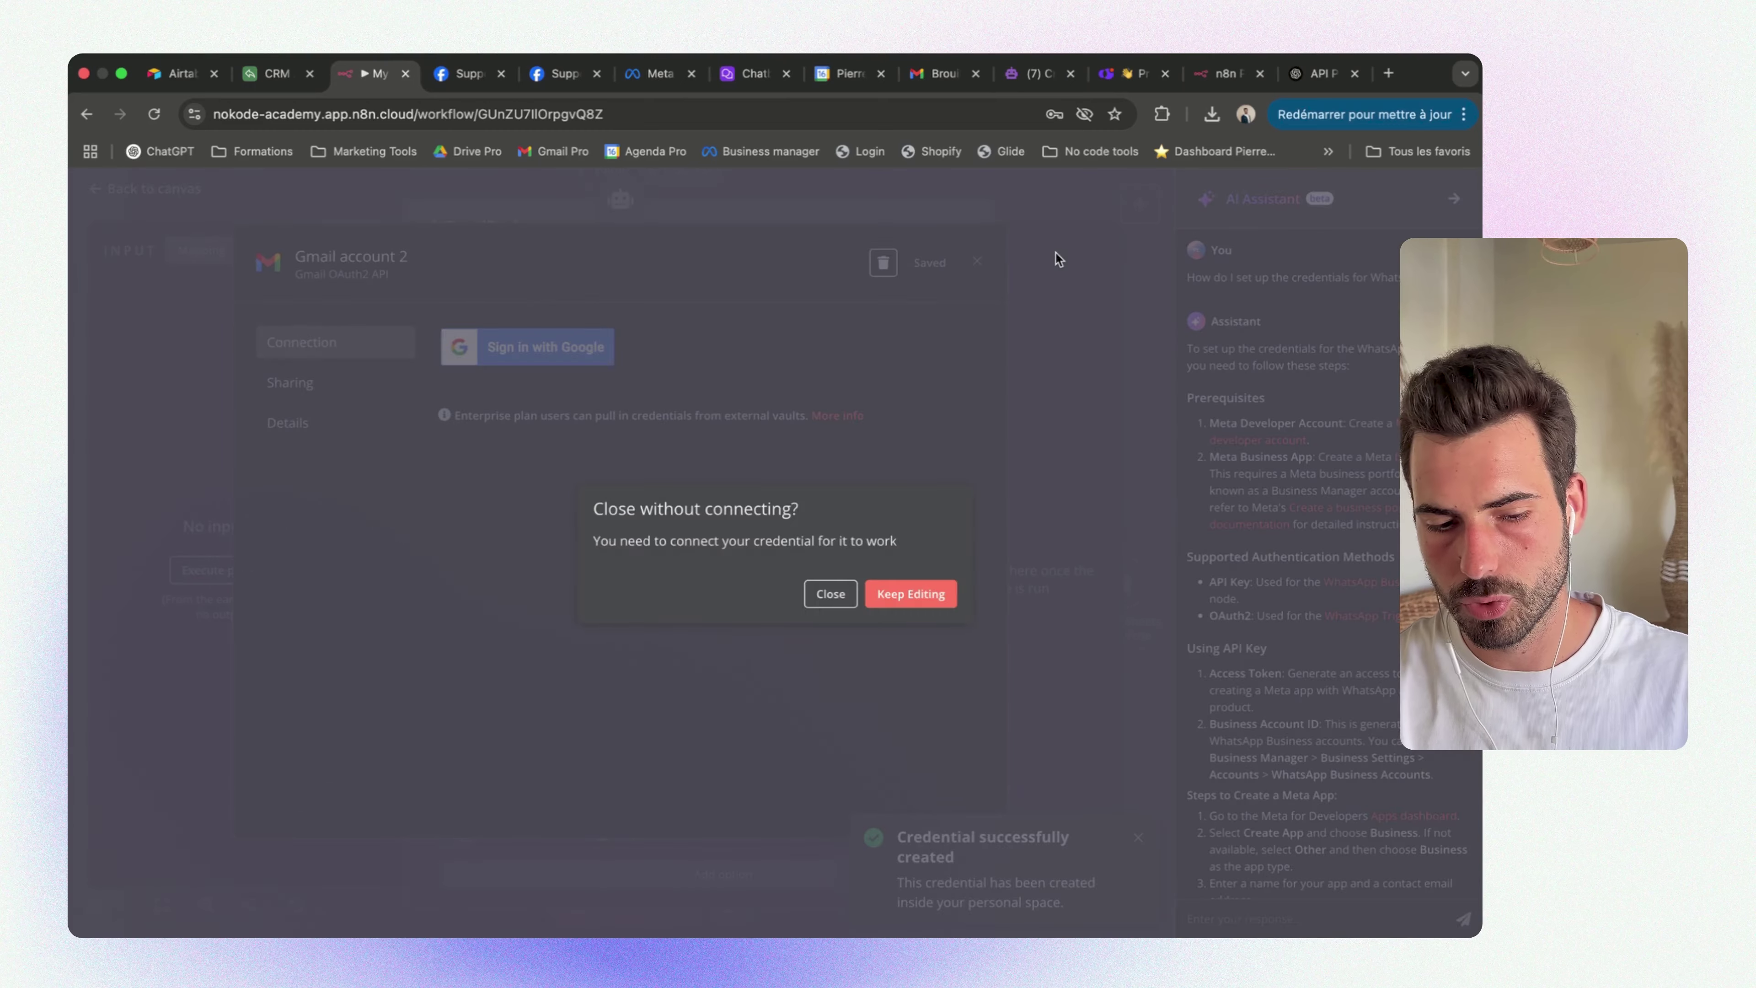
left_click(831, 593)
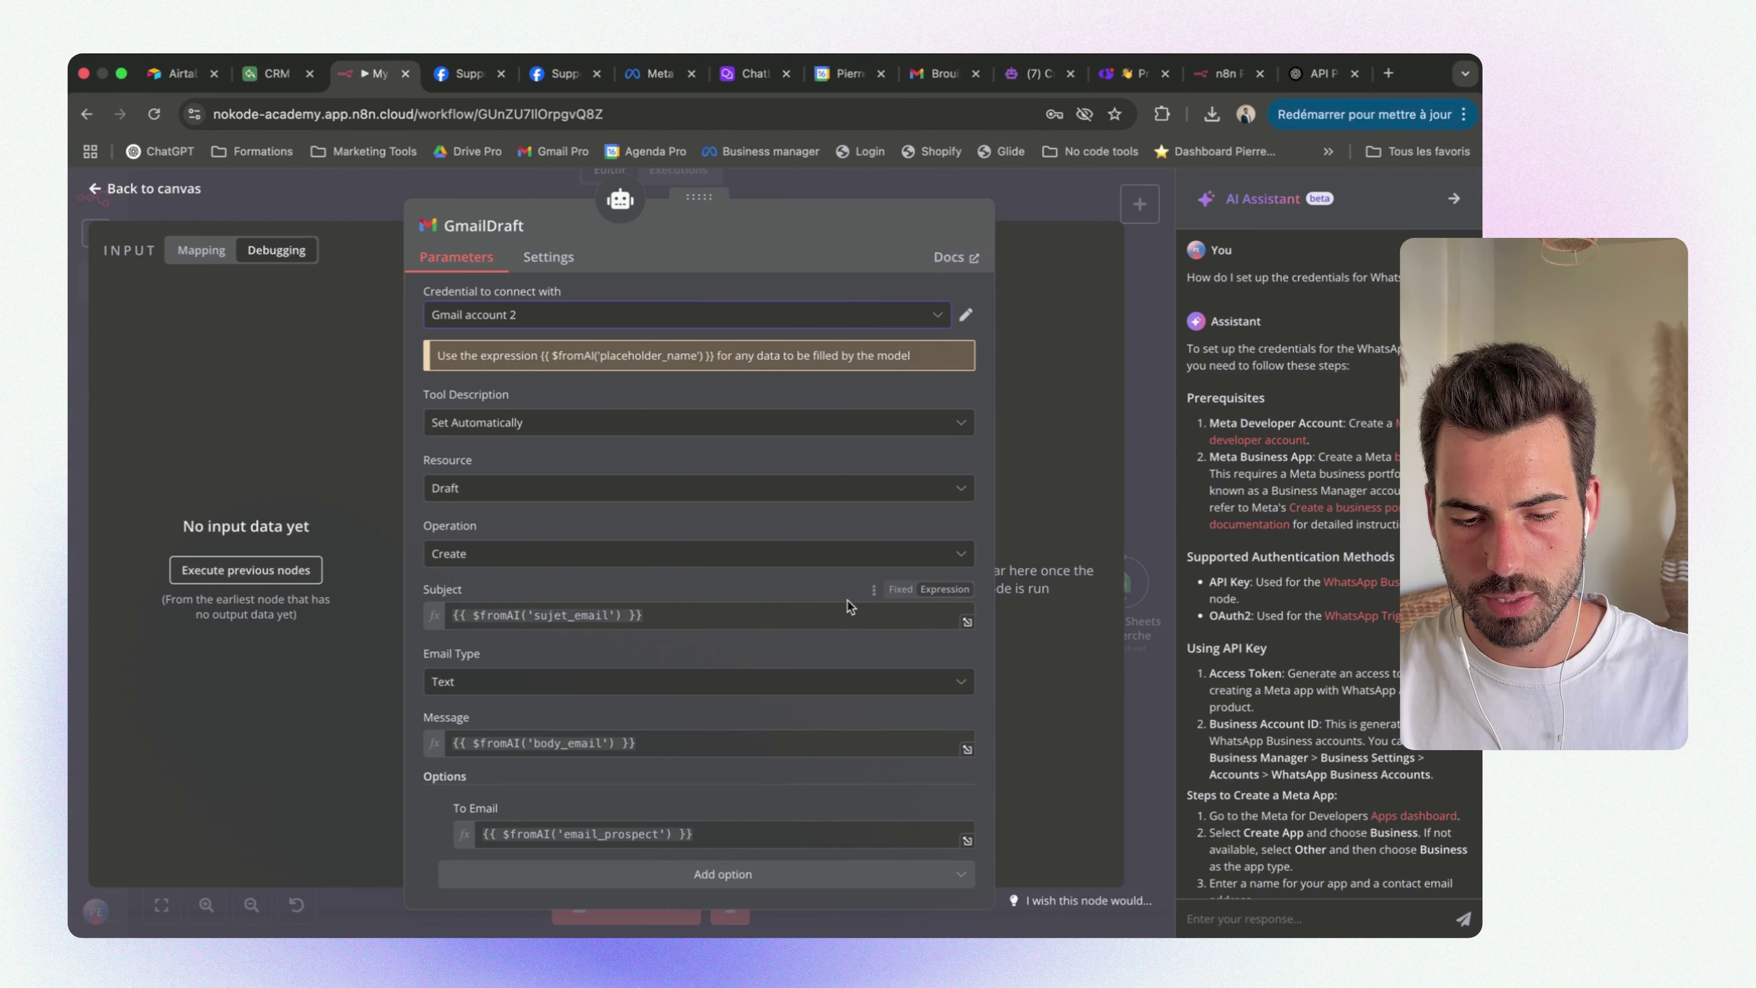
key("Escape")
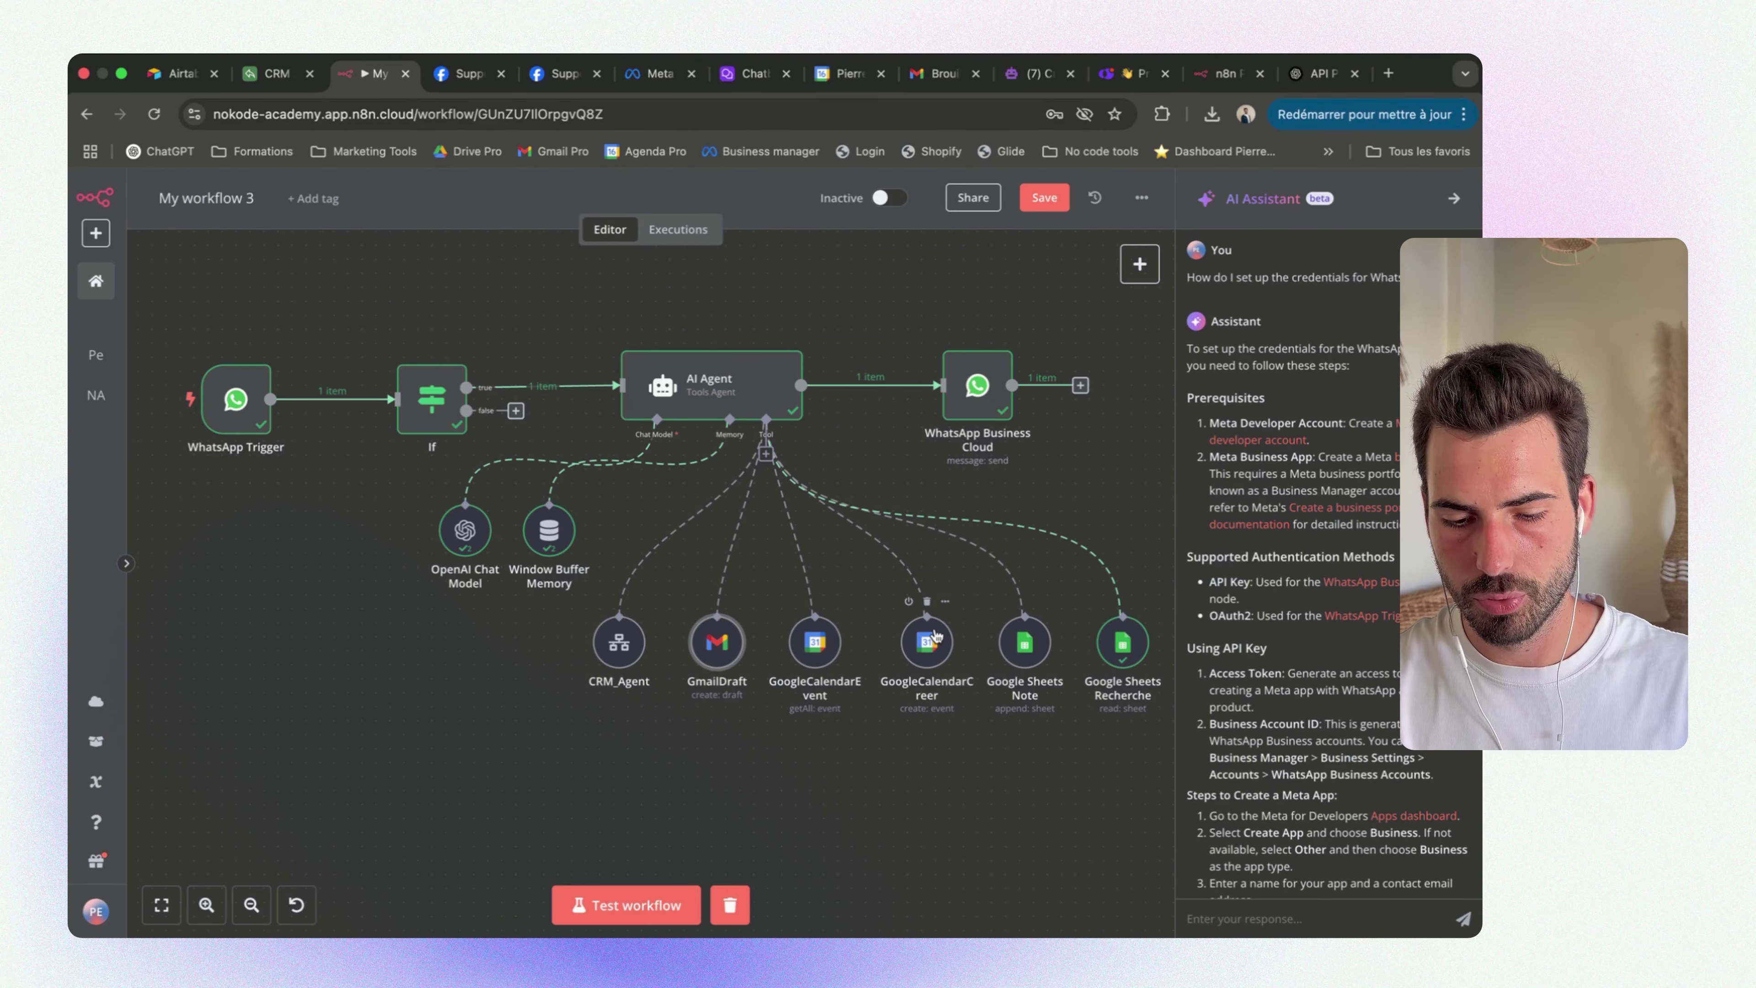
scroll(930, 642, "right", 1)
scroll(692, 654, "left", 1)
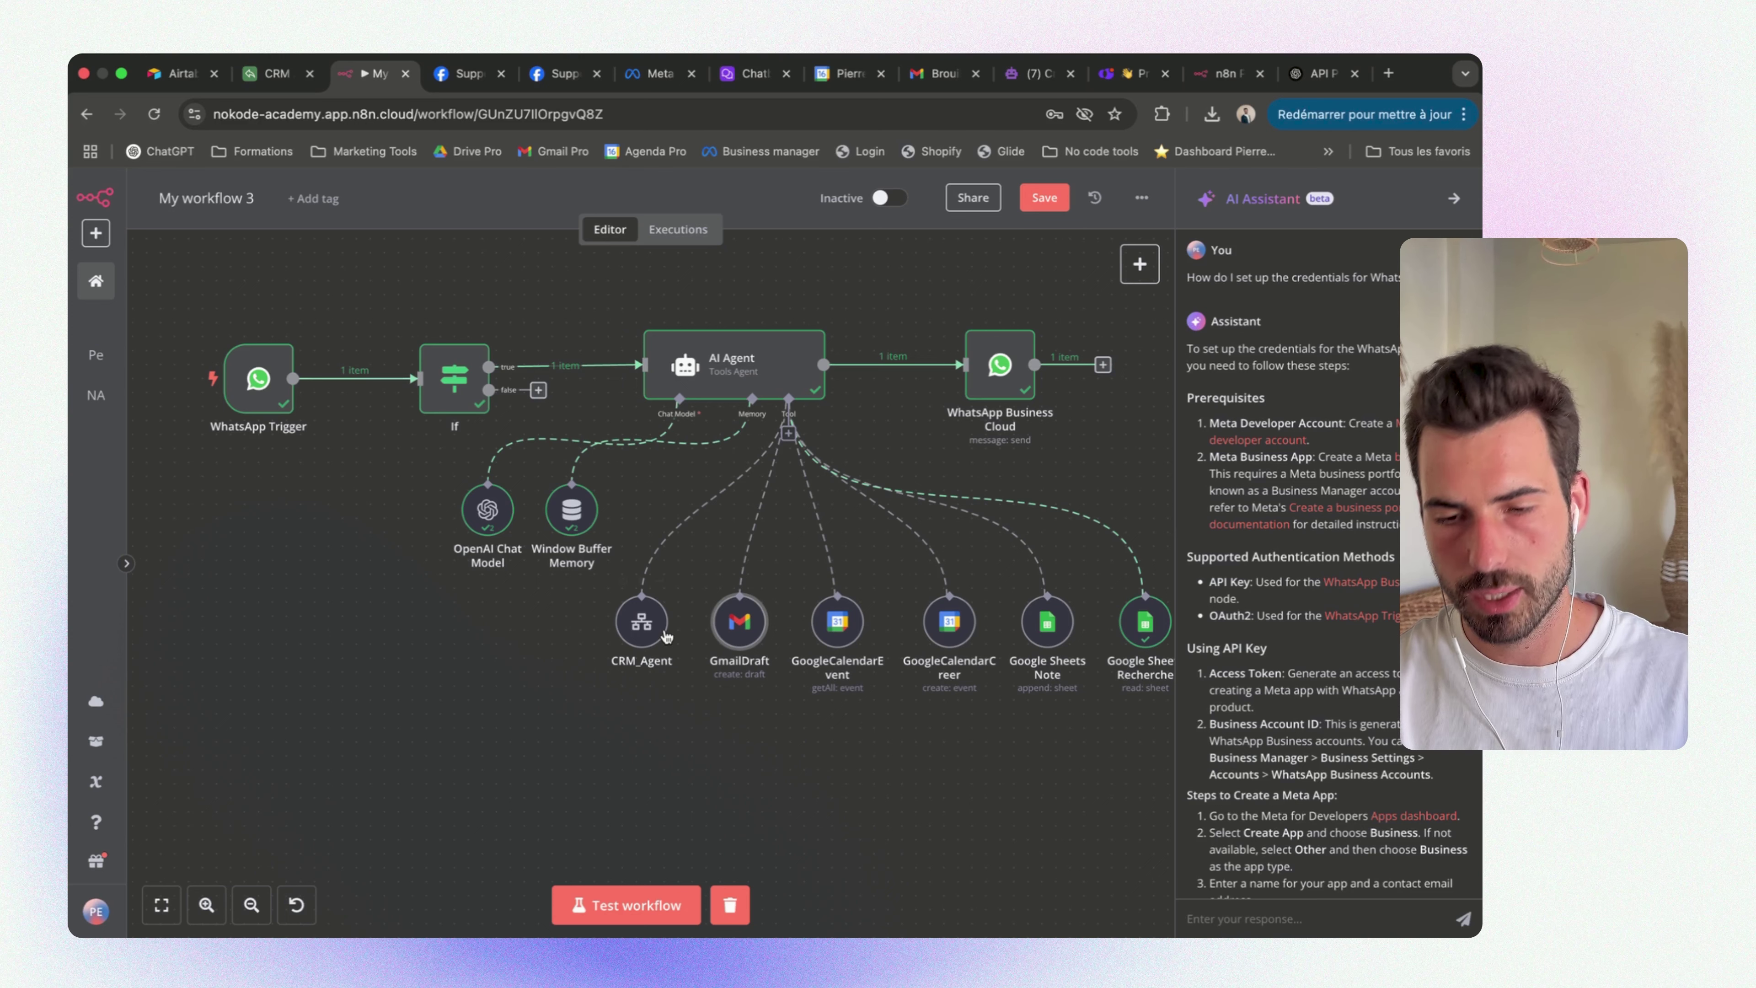
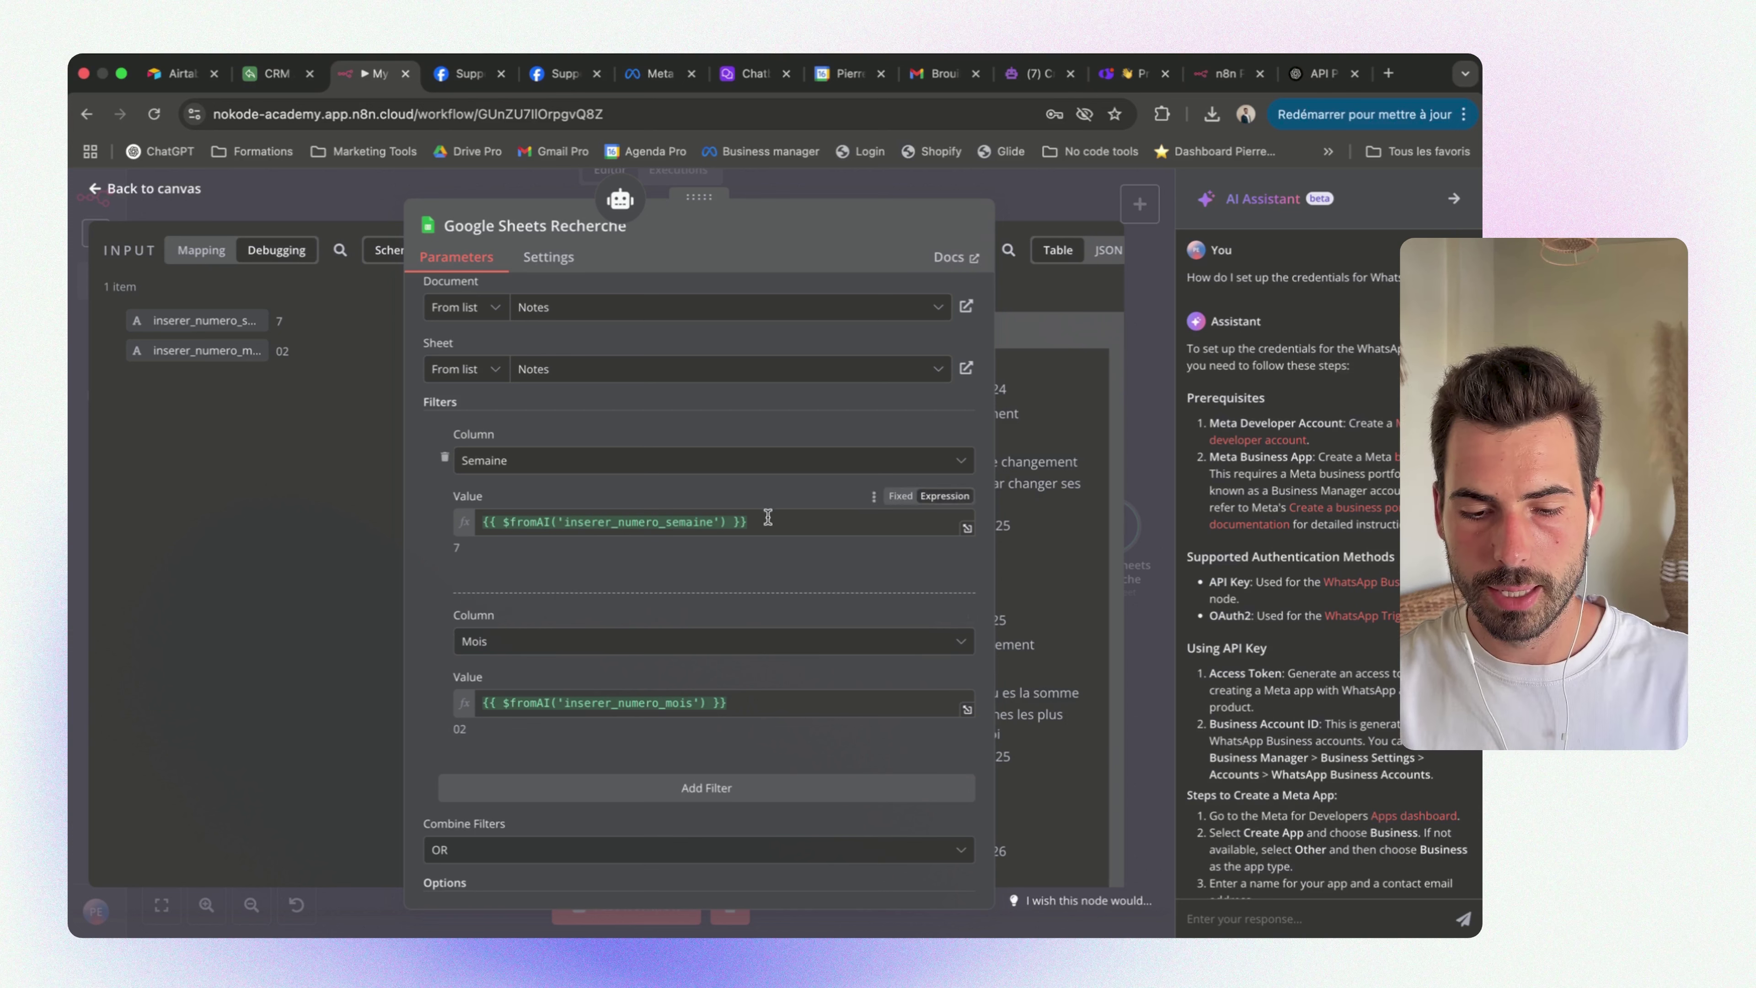
Replace the Semaine filter value with the example $fromAI expression copied from the hint
left_click(767, 520)
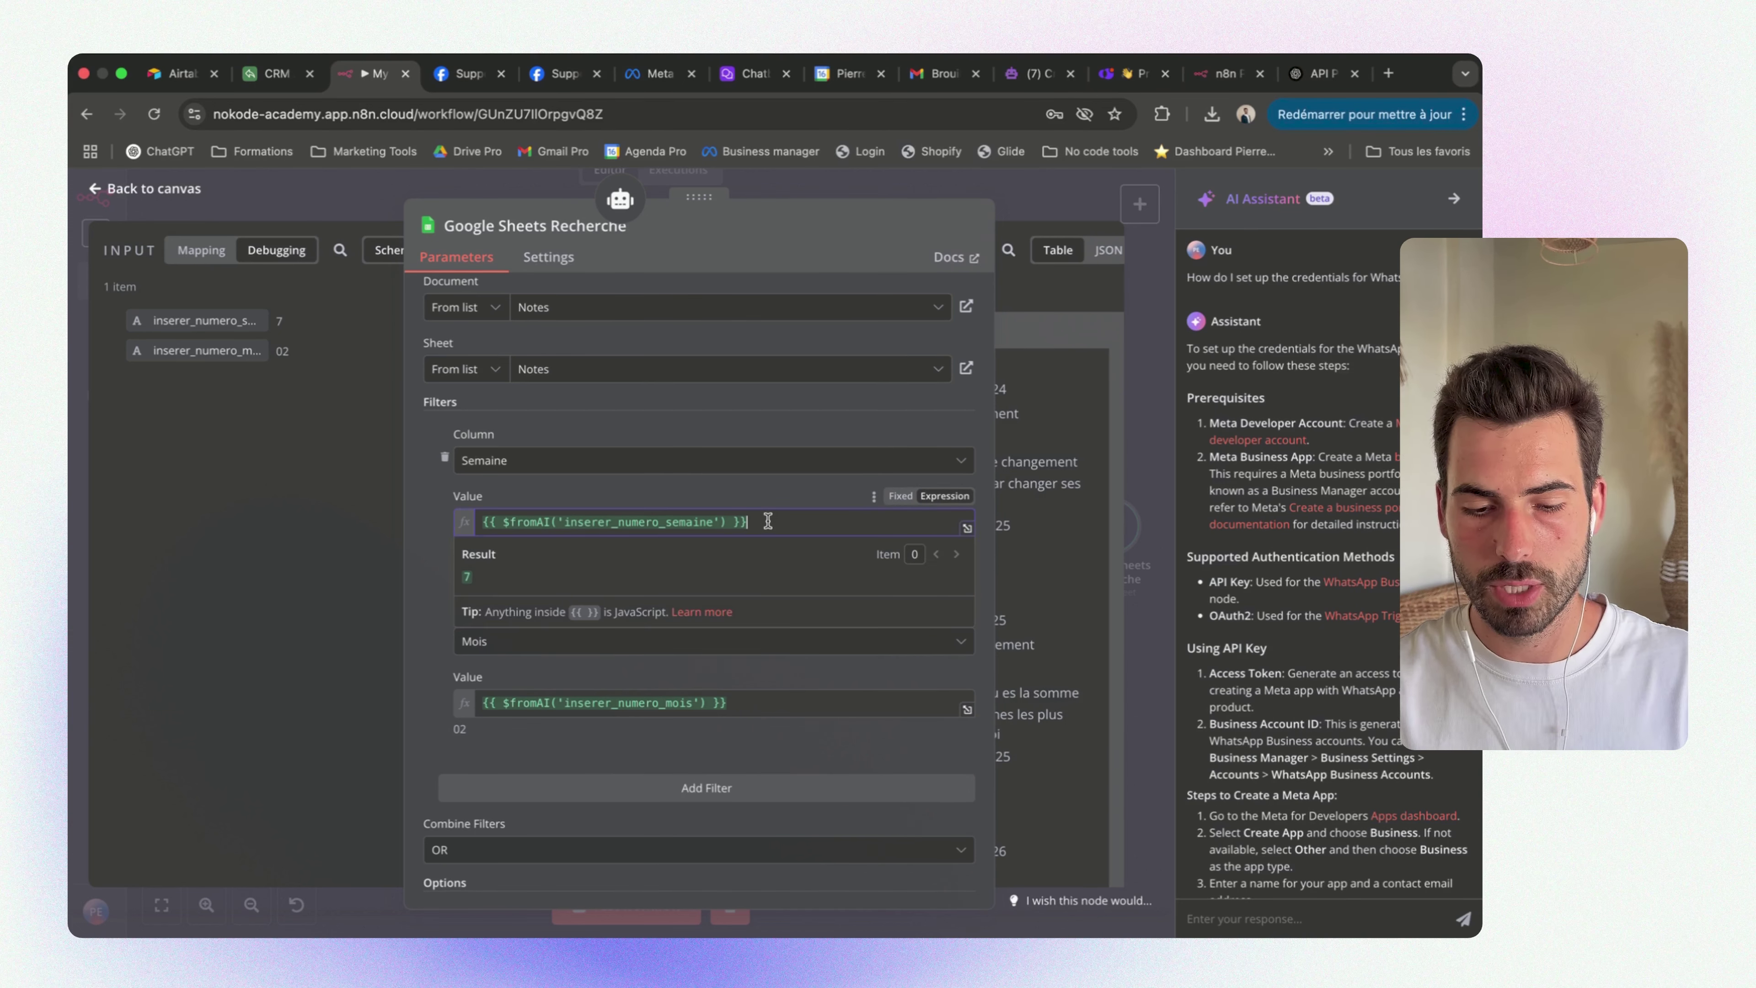
double_click(572, 520)
double_click(282, 351)
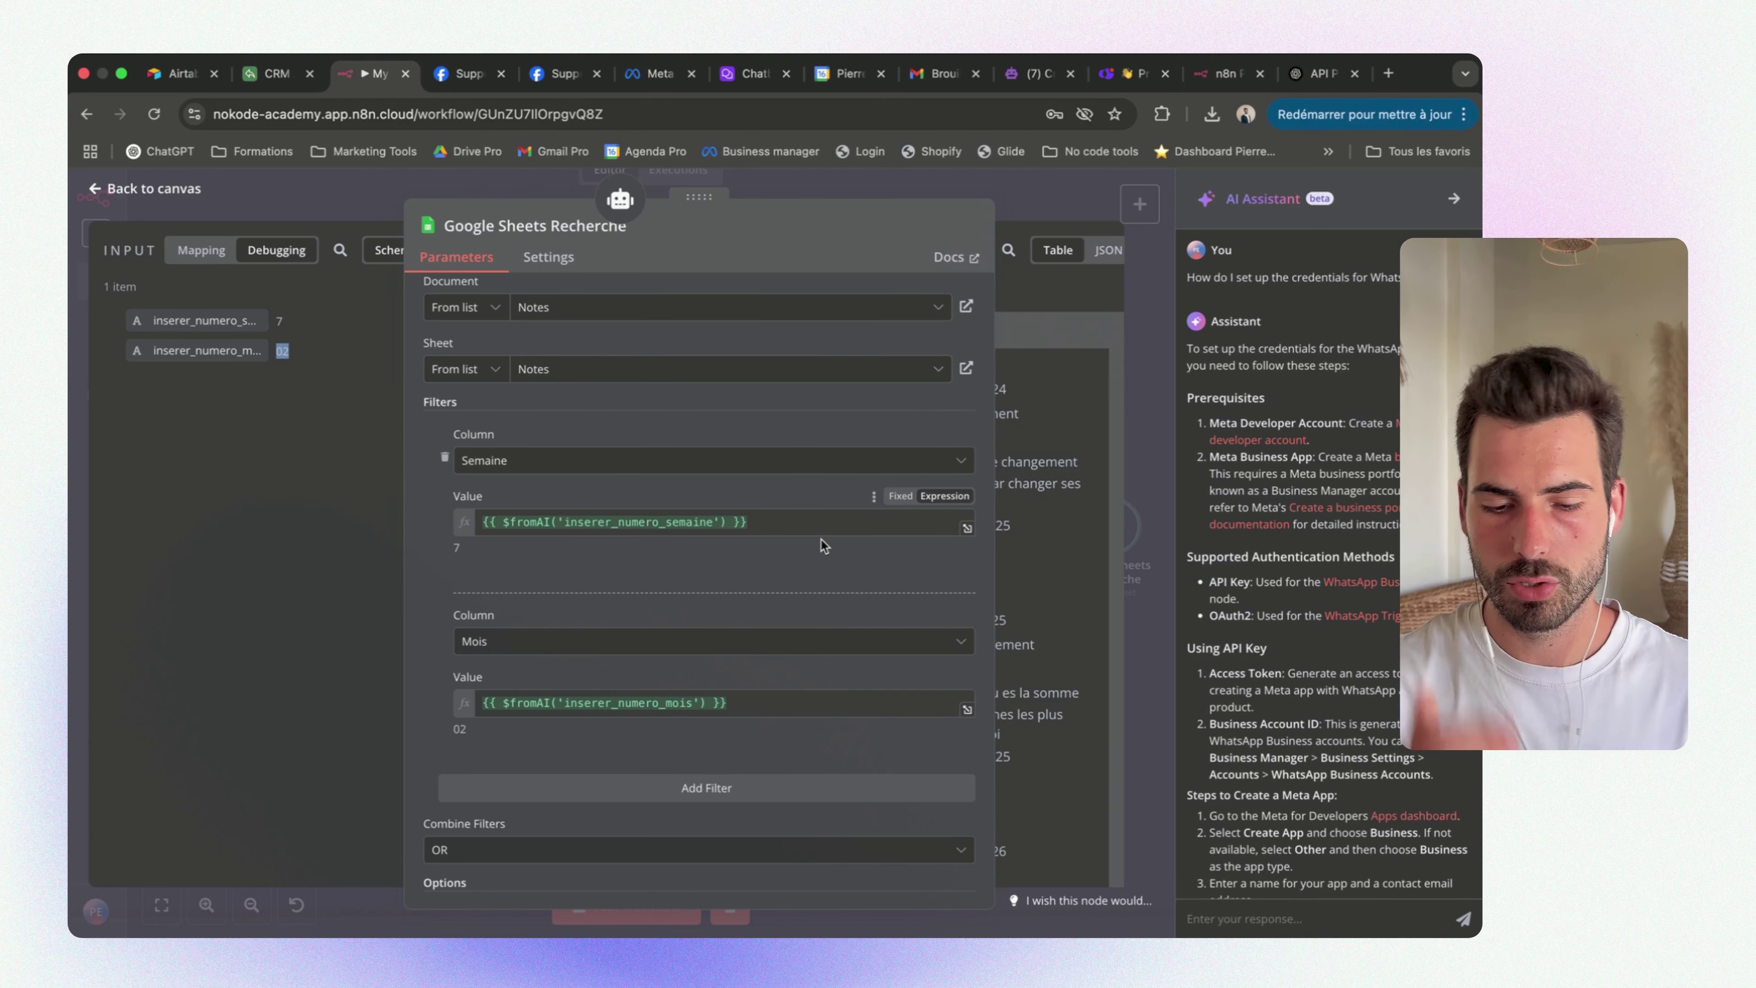
scroll(766, 450, "up", 5)
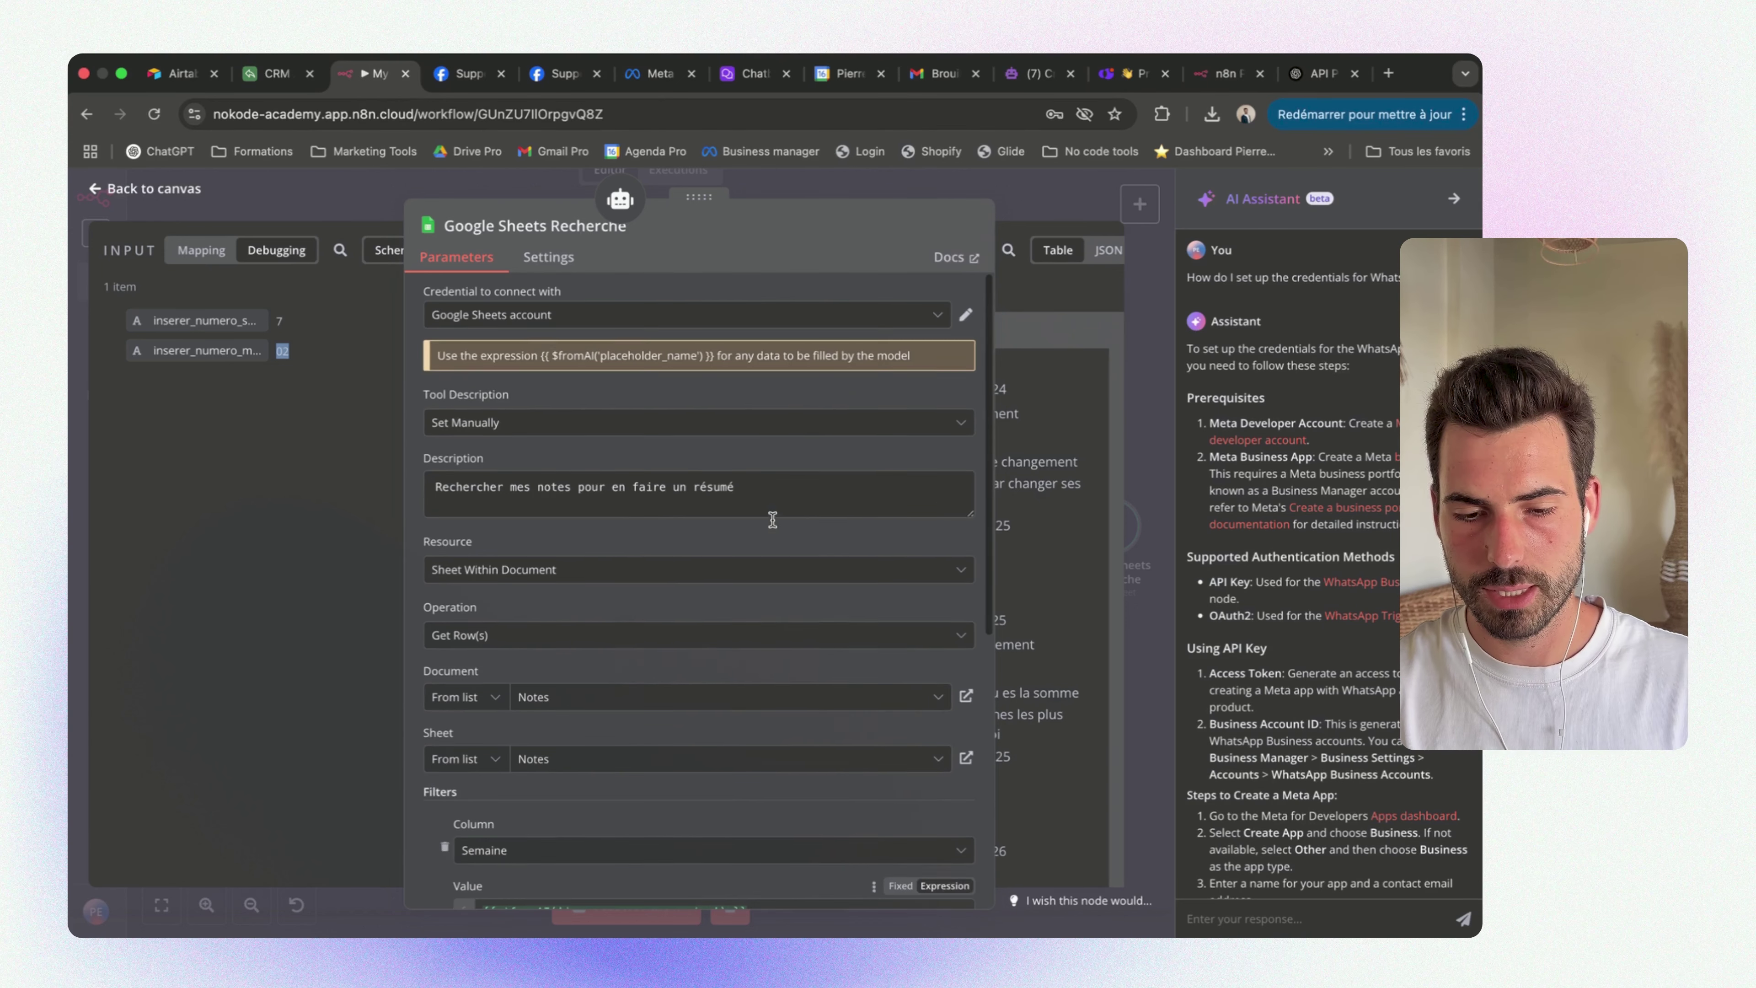
left_click_drag(539, 355, 715, 357)
key("super+c")
scroll(714, 449, "down", 5)
triple_click(623, 492)
key("super+v")
left_click(764, 472)
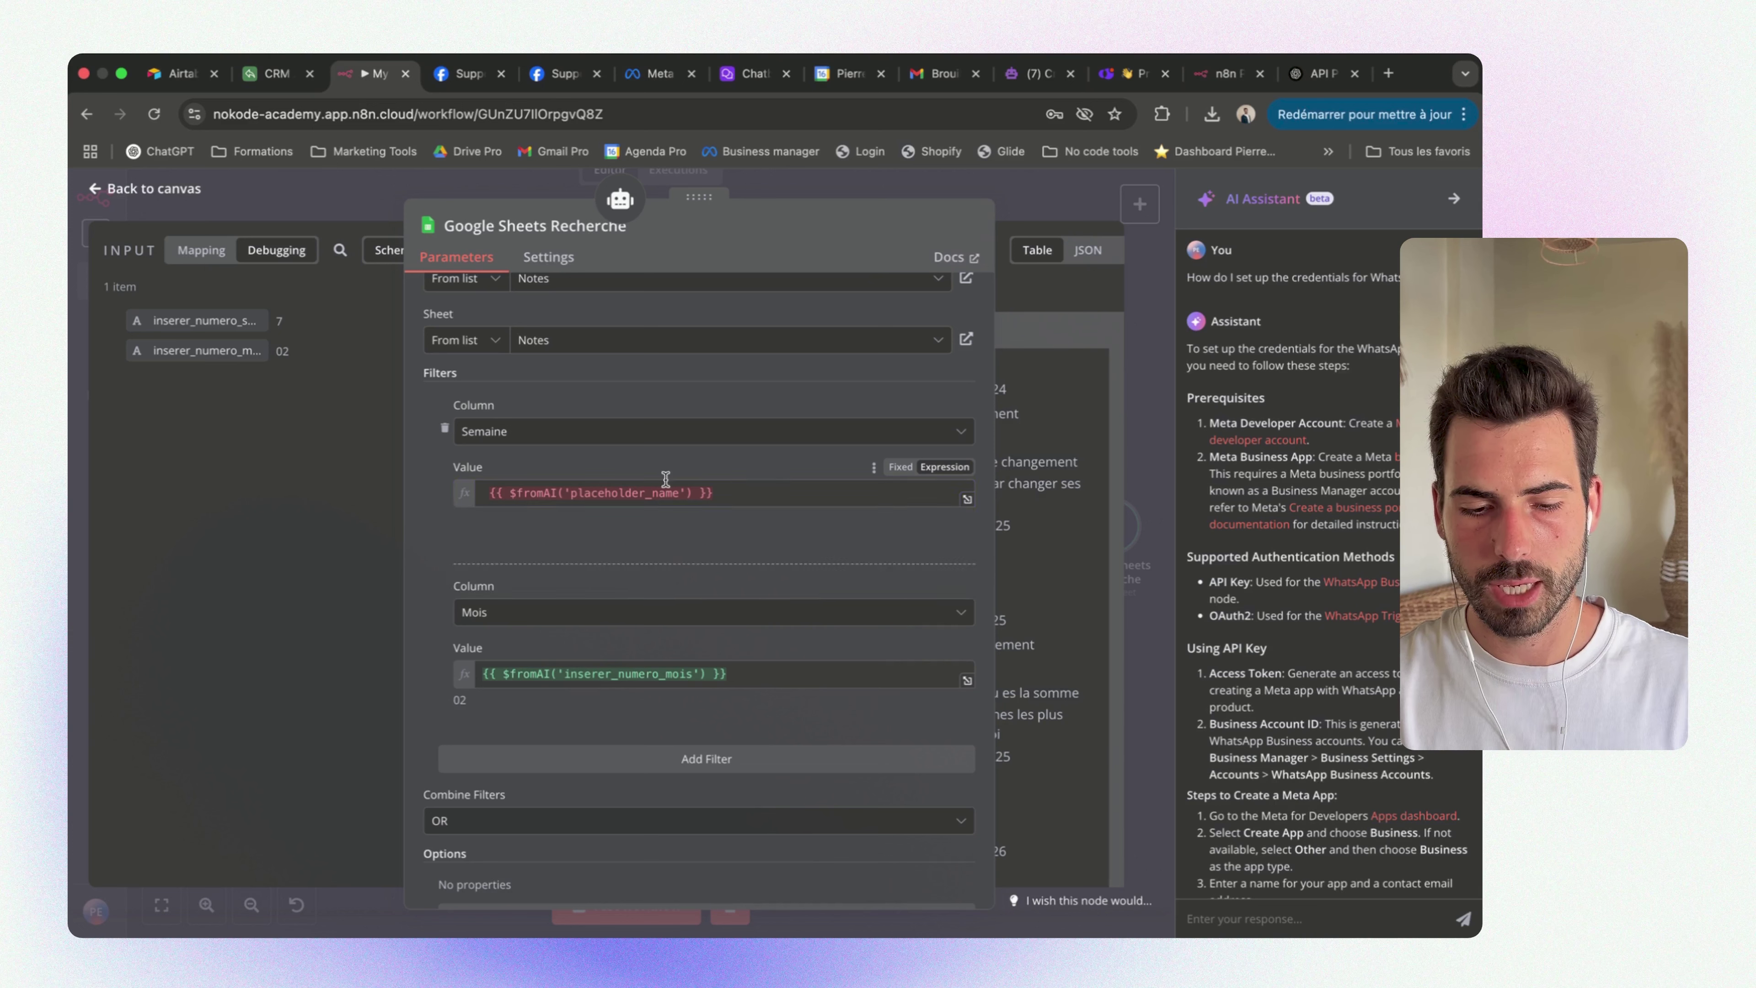
Change placeholder_name to insérer_numero_semaine_ in the expression and close the value editor
left_click_drag(569, 492, 681, 491)
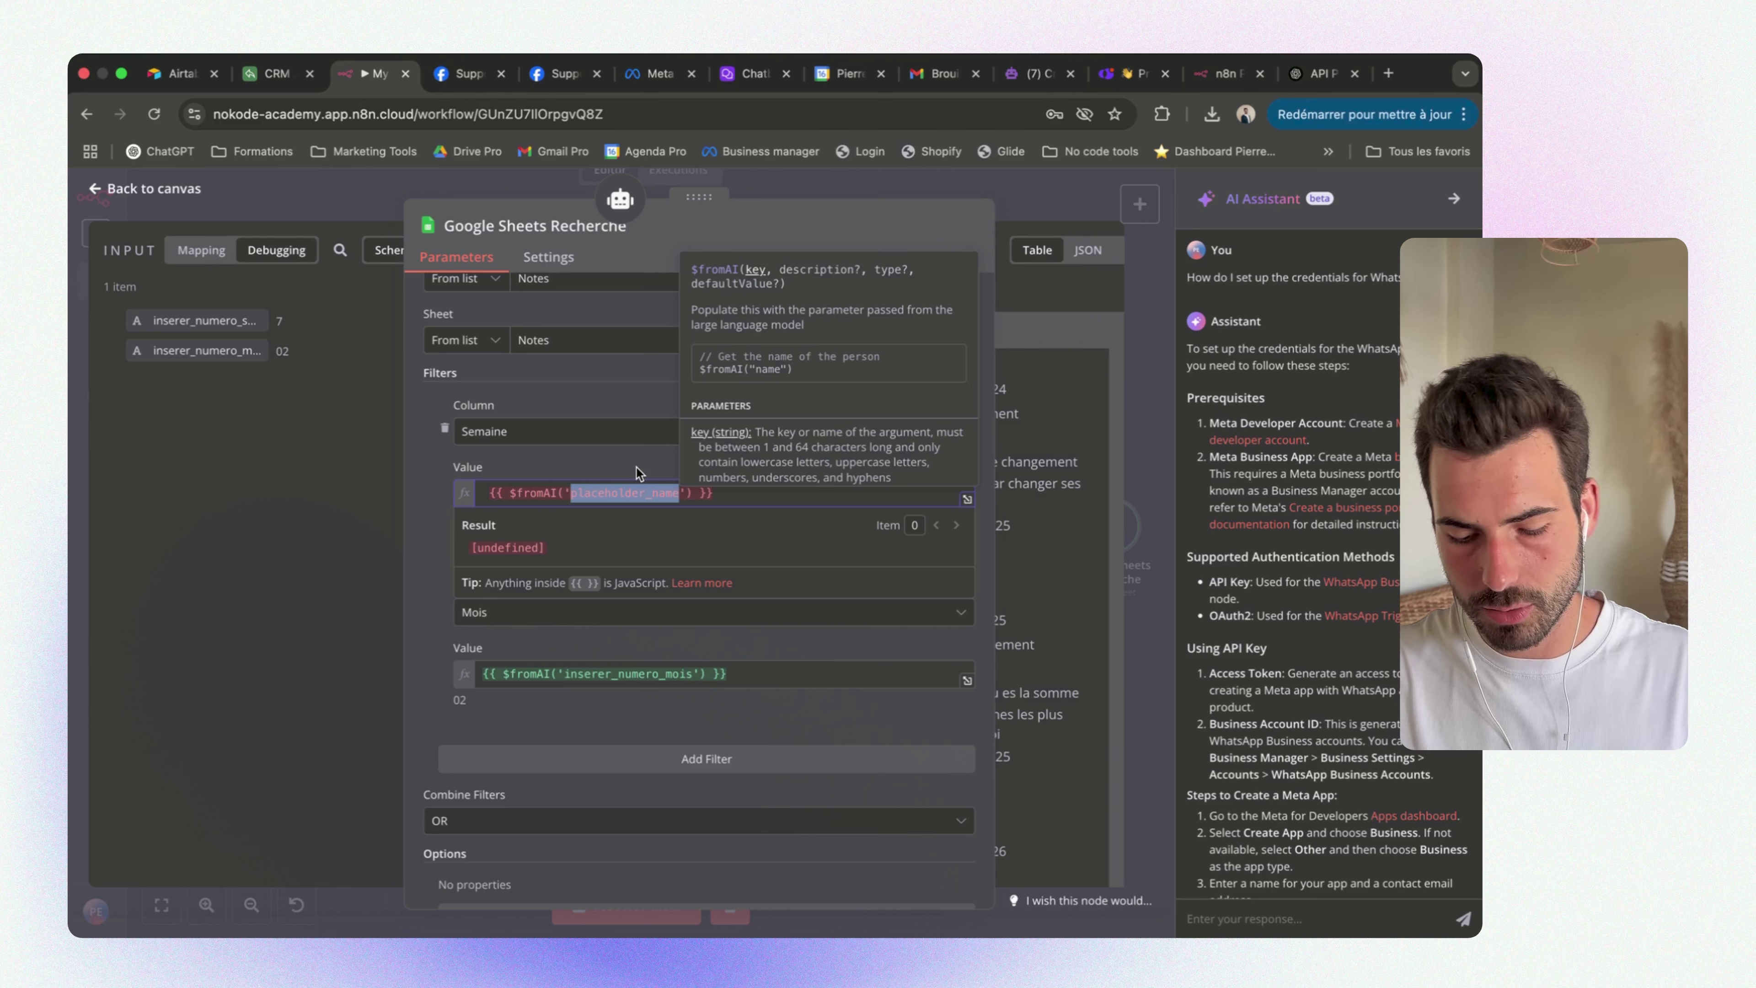
type("ici tu")
key("BackSpace")
key("BackSpace")
key("BackSpace")
key("BackSpace")
key("BackSpace")
key("BackSpace")
key("BackSpace")
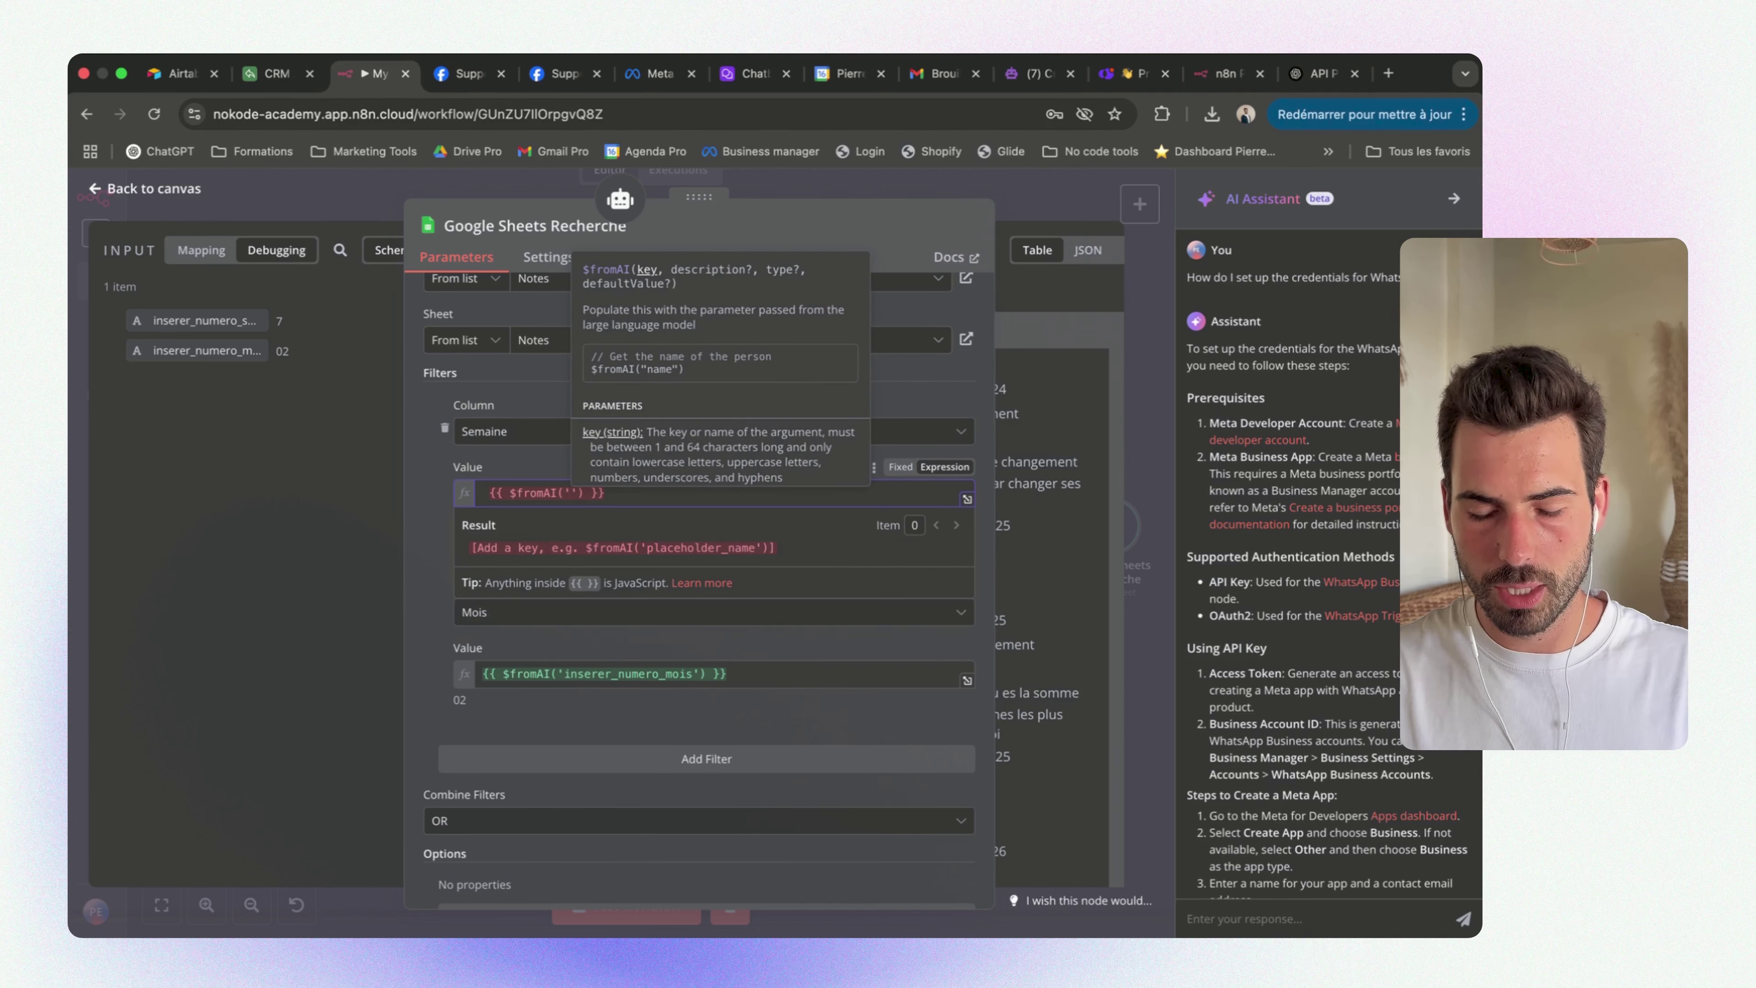
type("insérer")
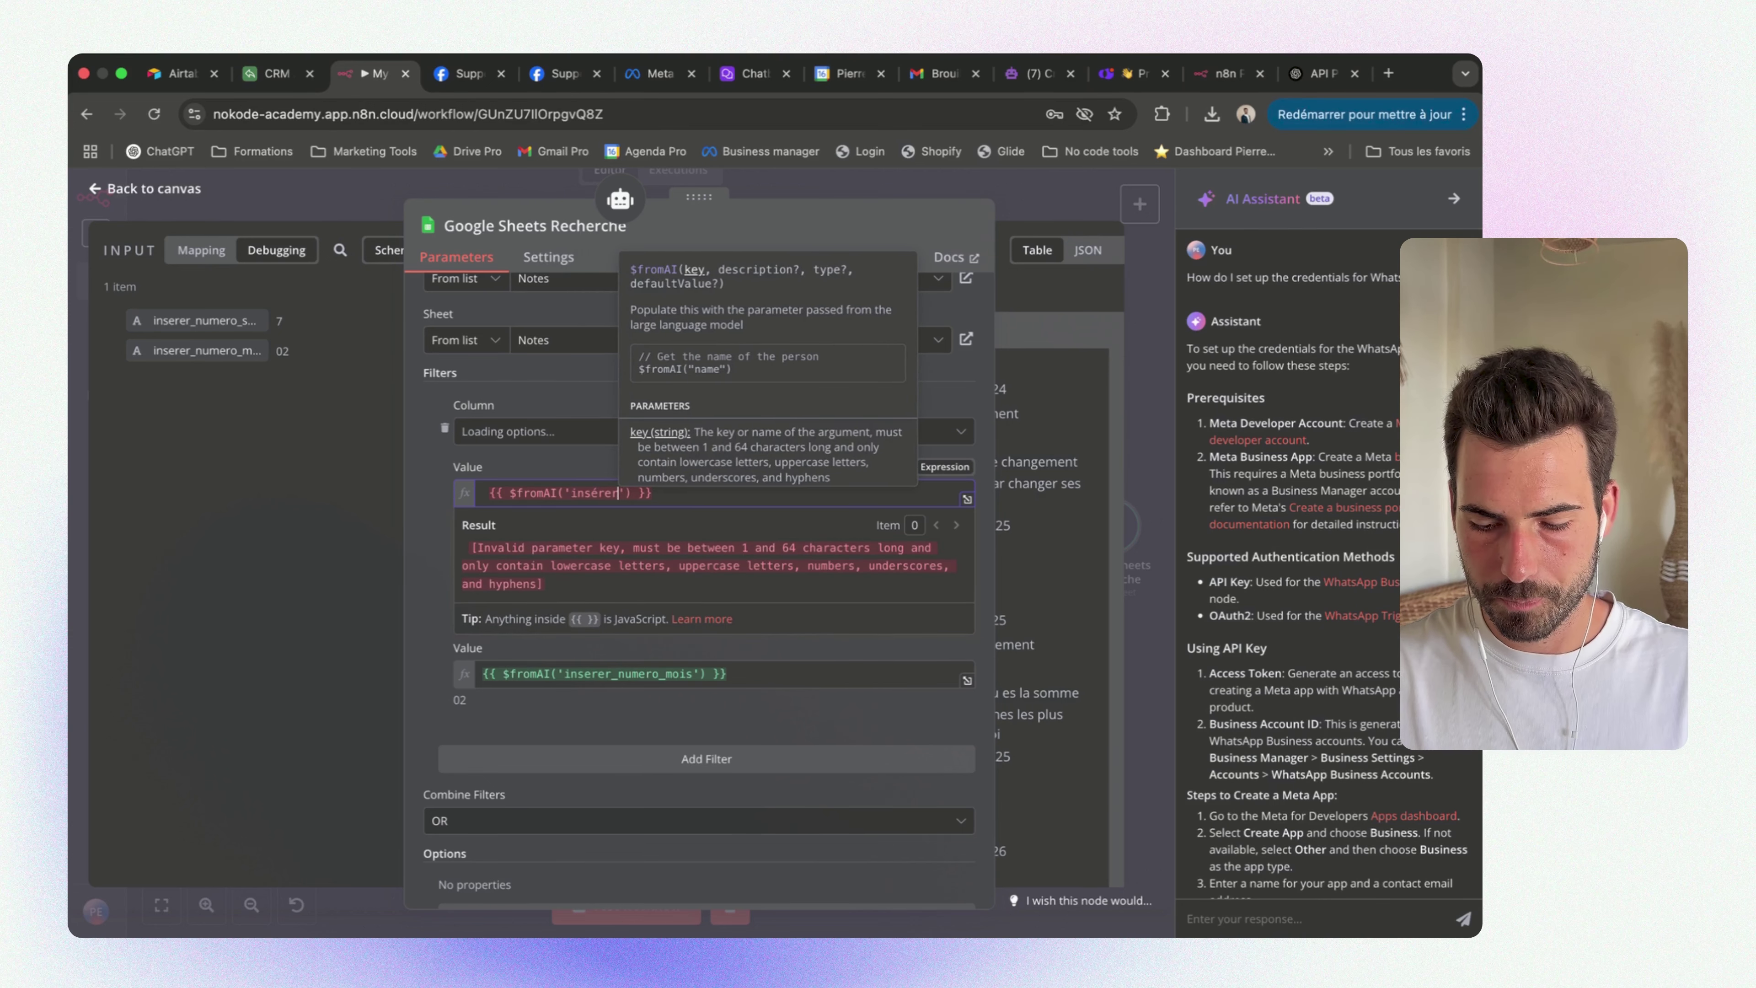
type("_")
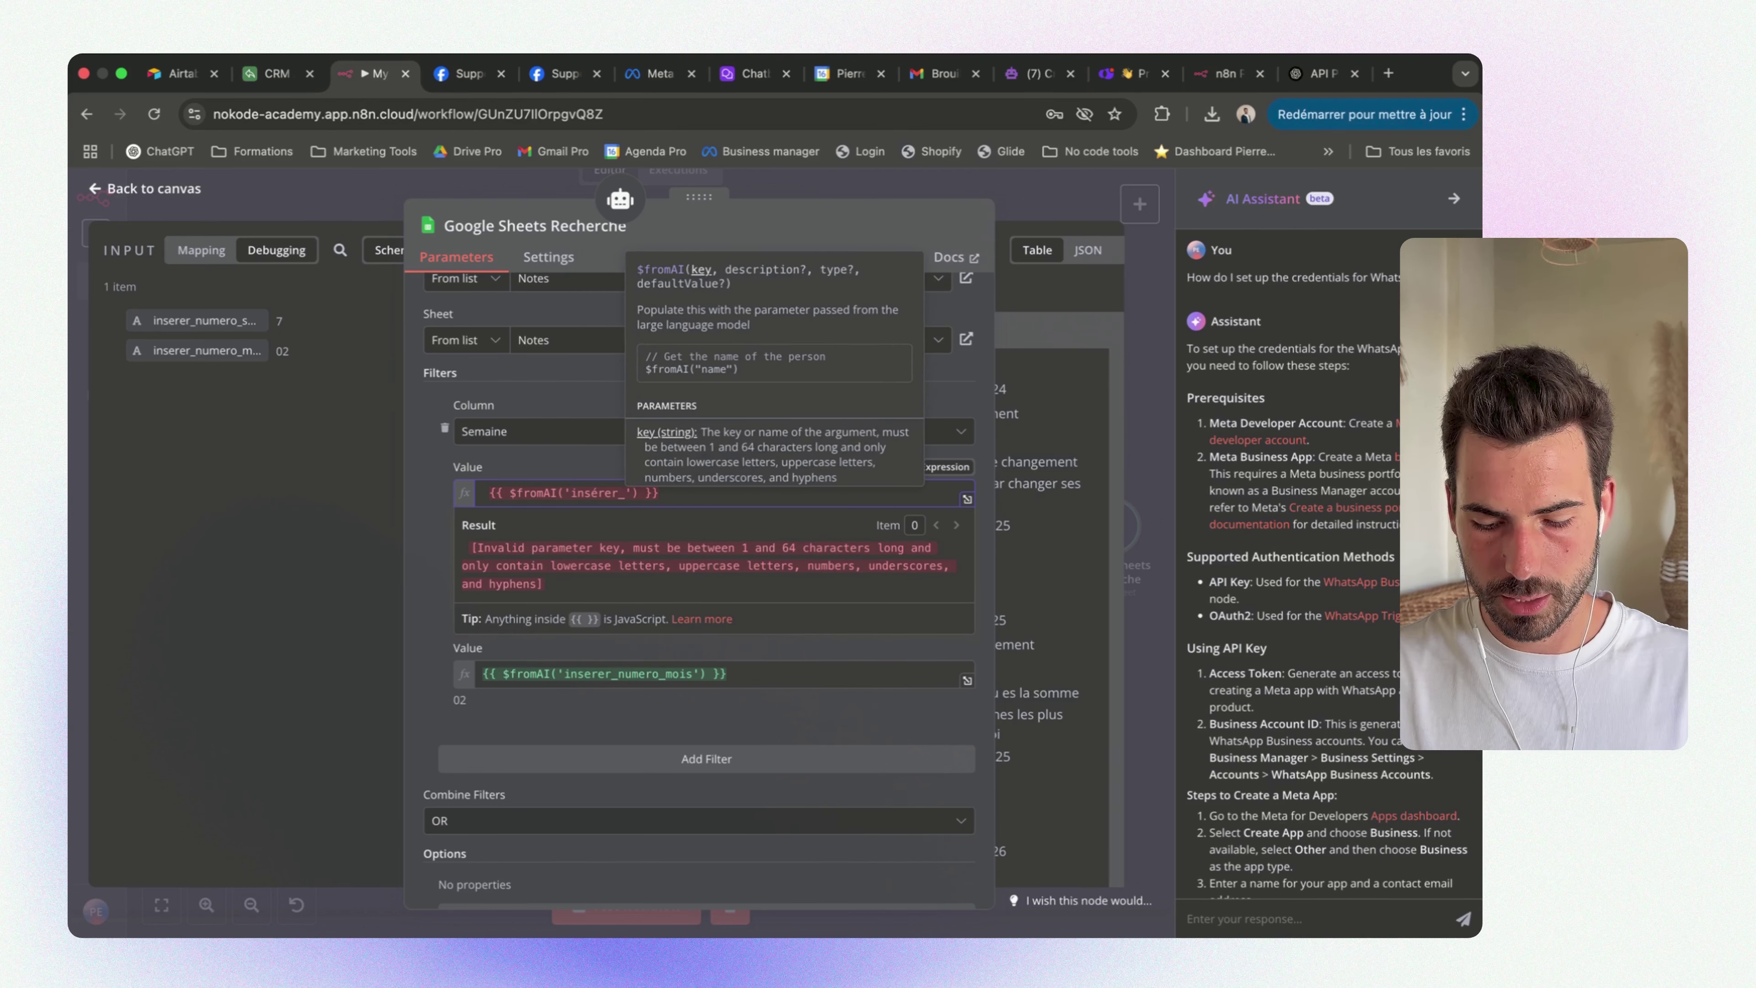
type("numero_semaine")
left_click(798, 495)
left_click(720, 493)
type("_")
left_click(682, 460)
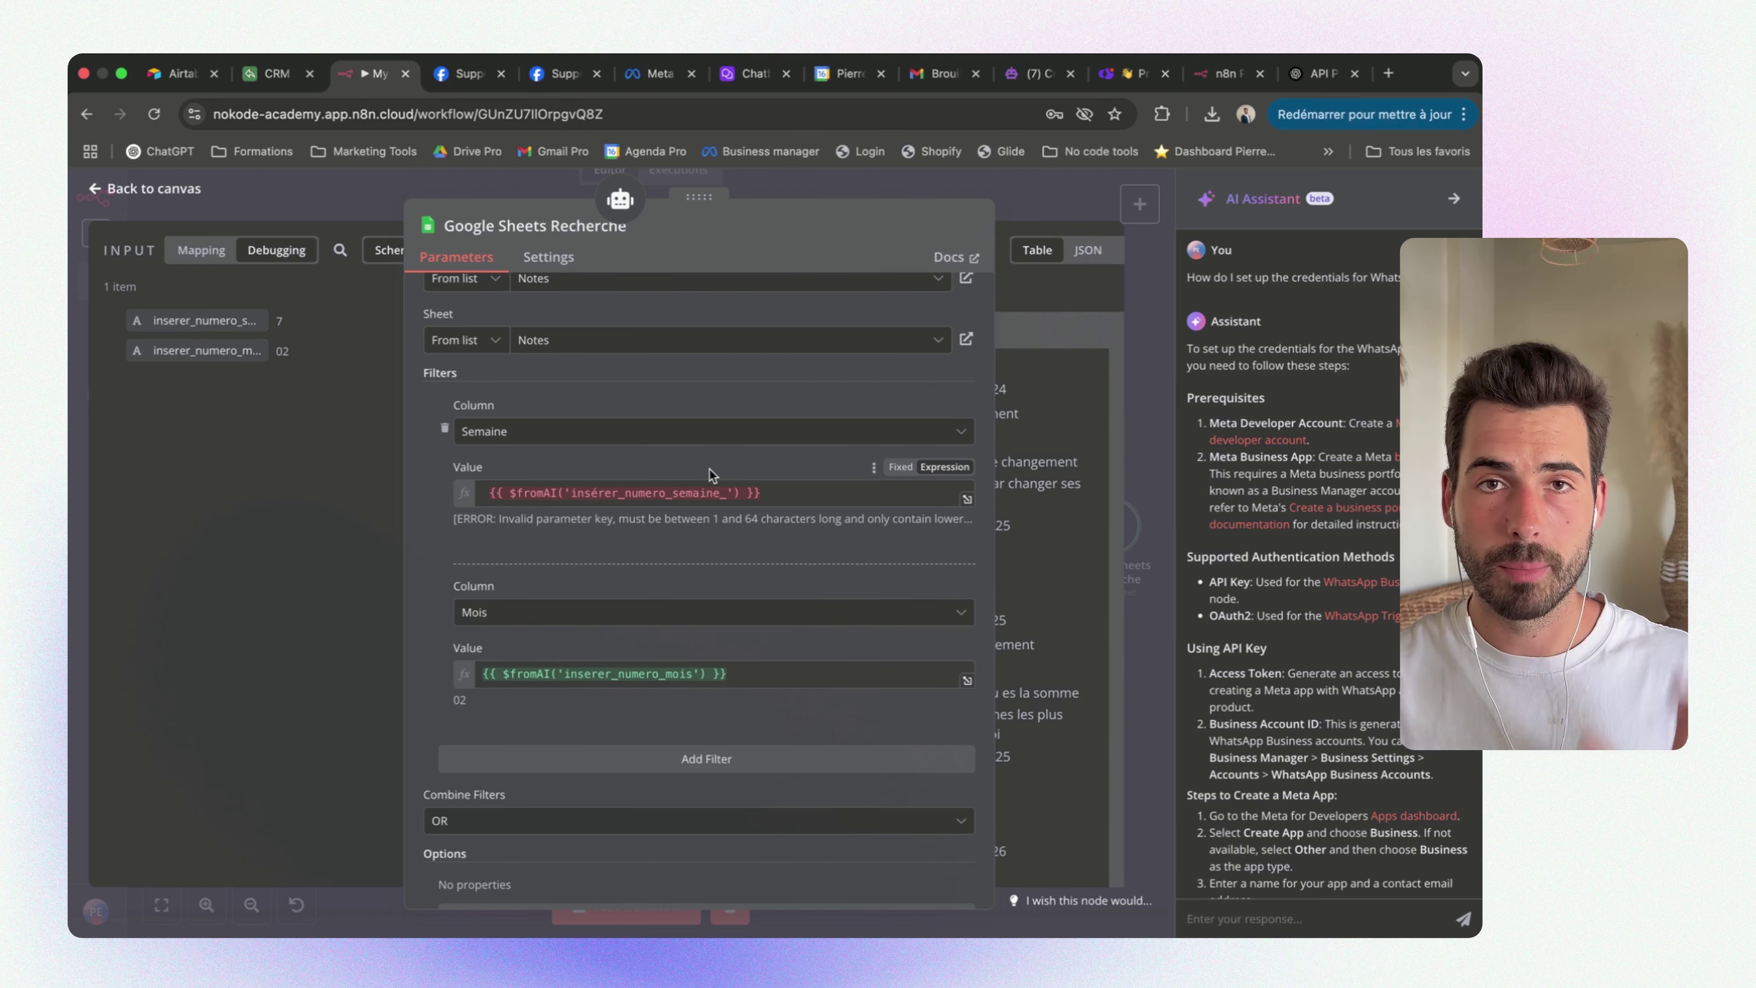
left_click_drag(777, 491, 461, 486)
Close Google Sheets and review GmailDraft's $fromAI keys: sujet_email, body_email, email_prospect
left_click(684, 478)
key("Escape")
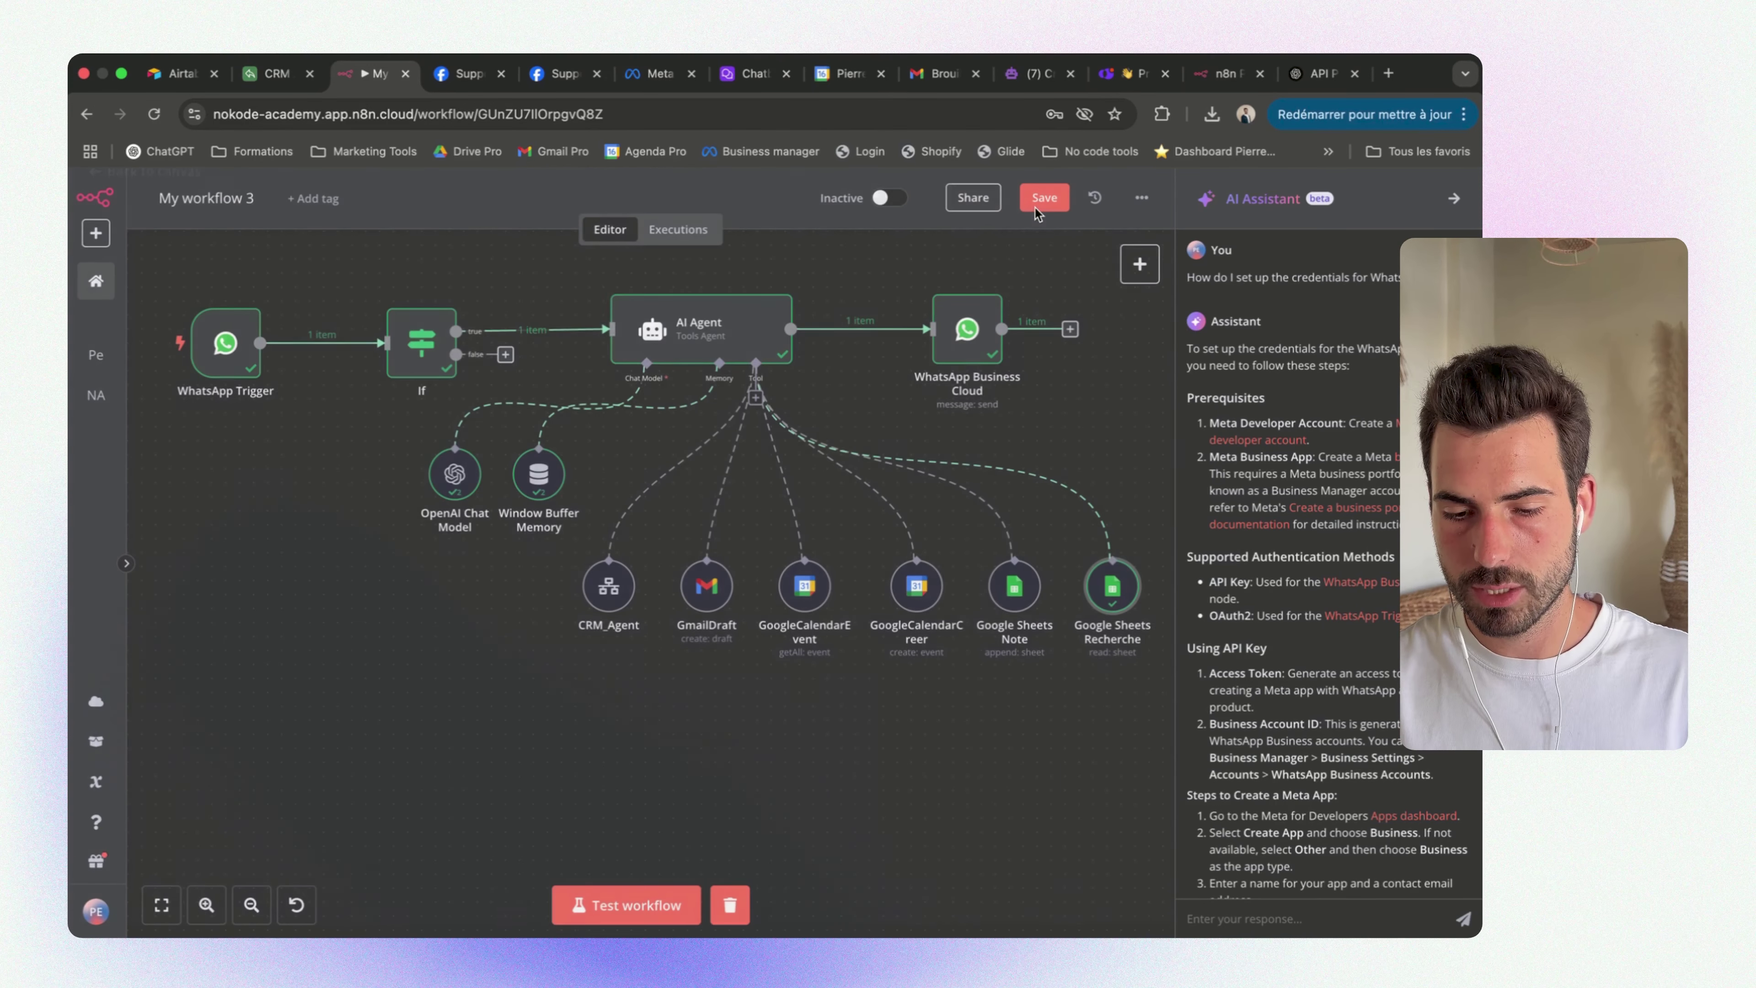
double_click(697, 592)
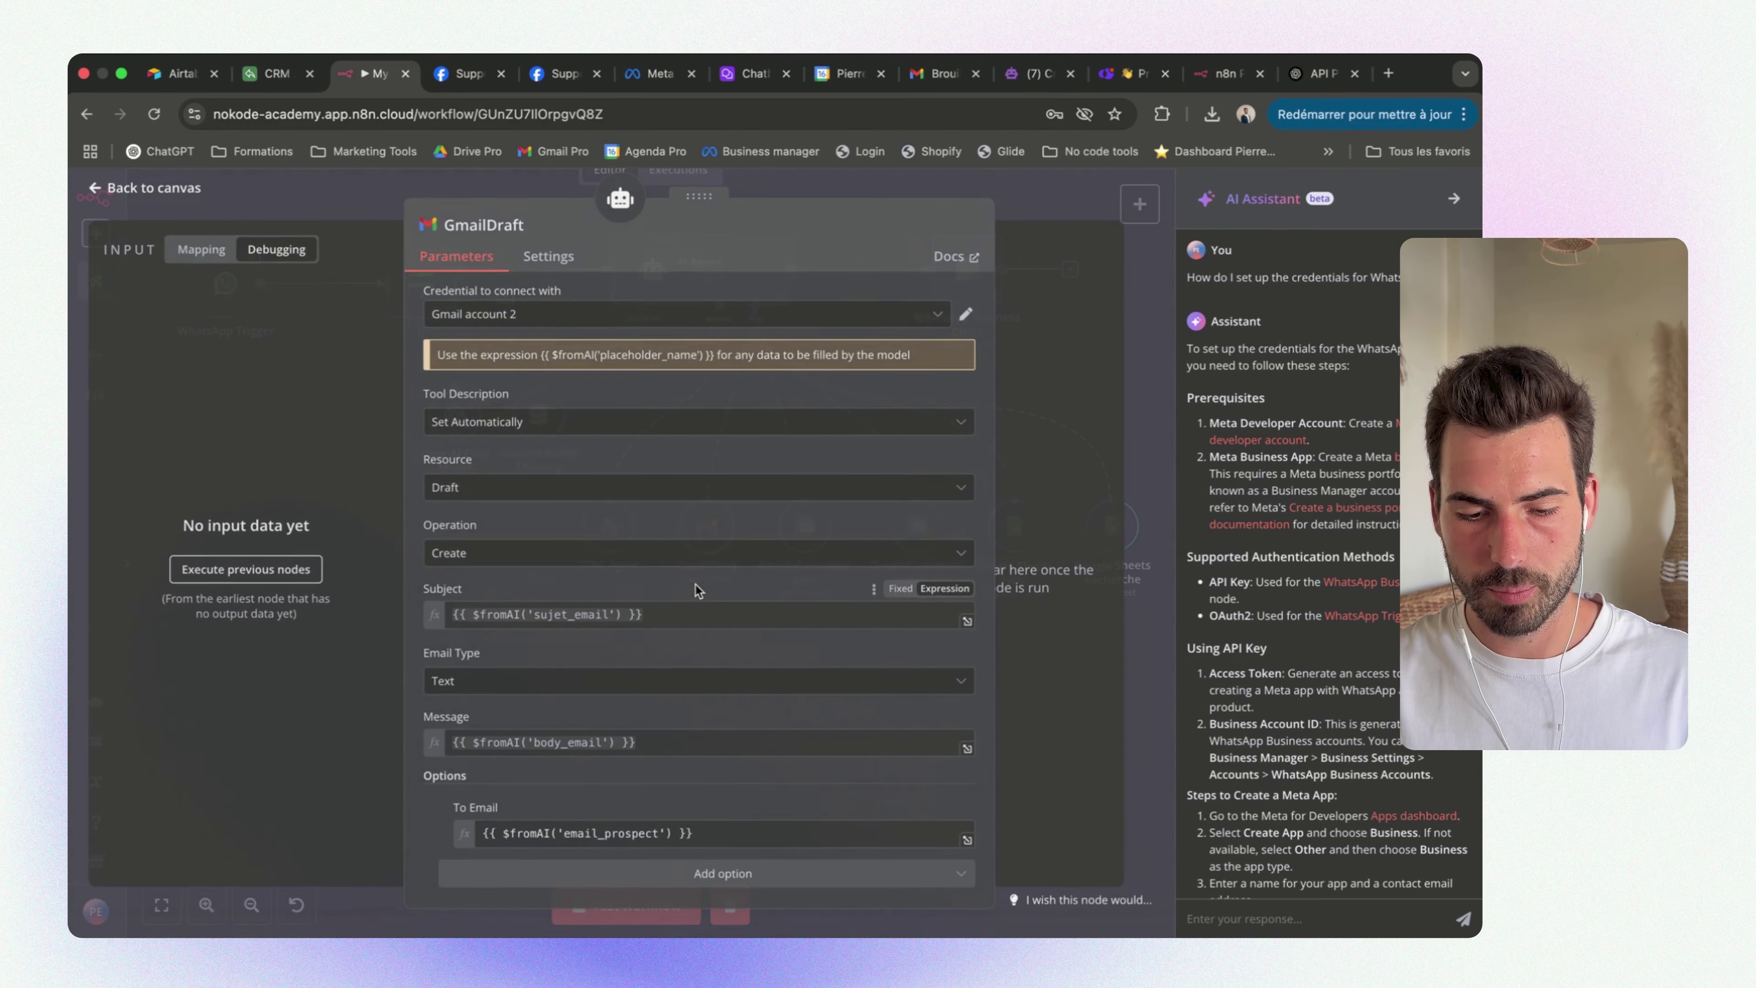
scroll(667, 554, "down", 1)
left_click_drag(452, 602, 662, 601)
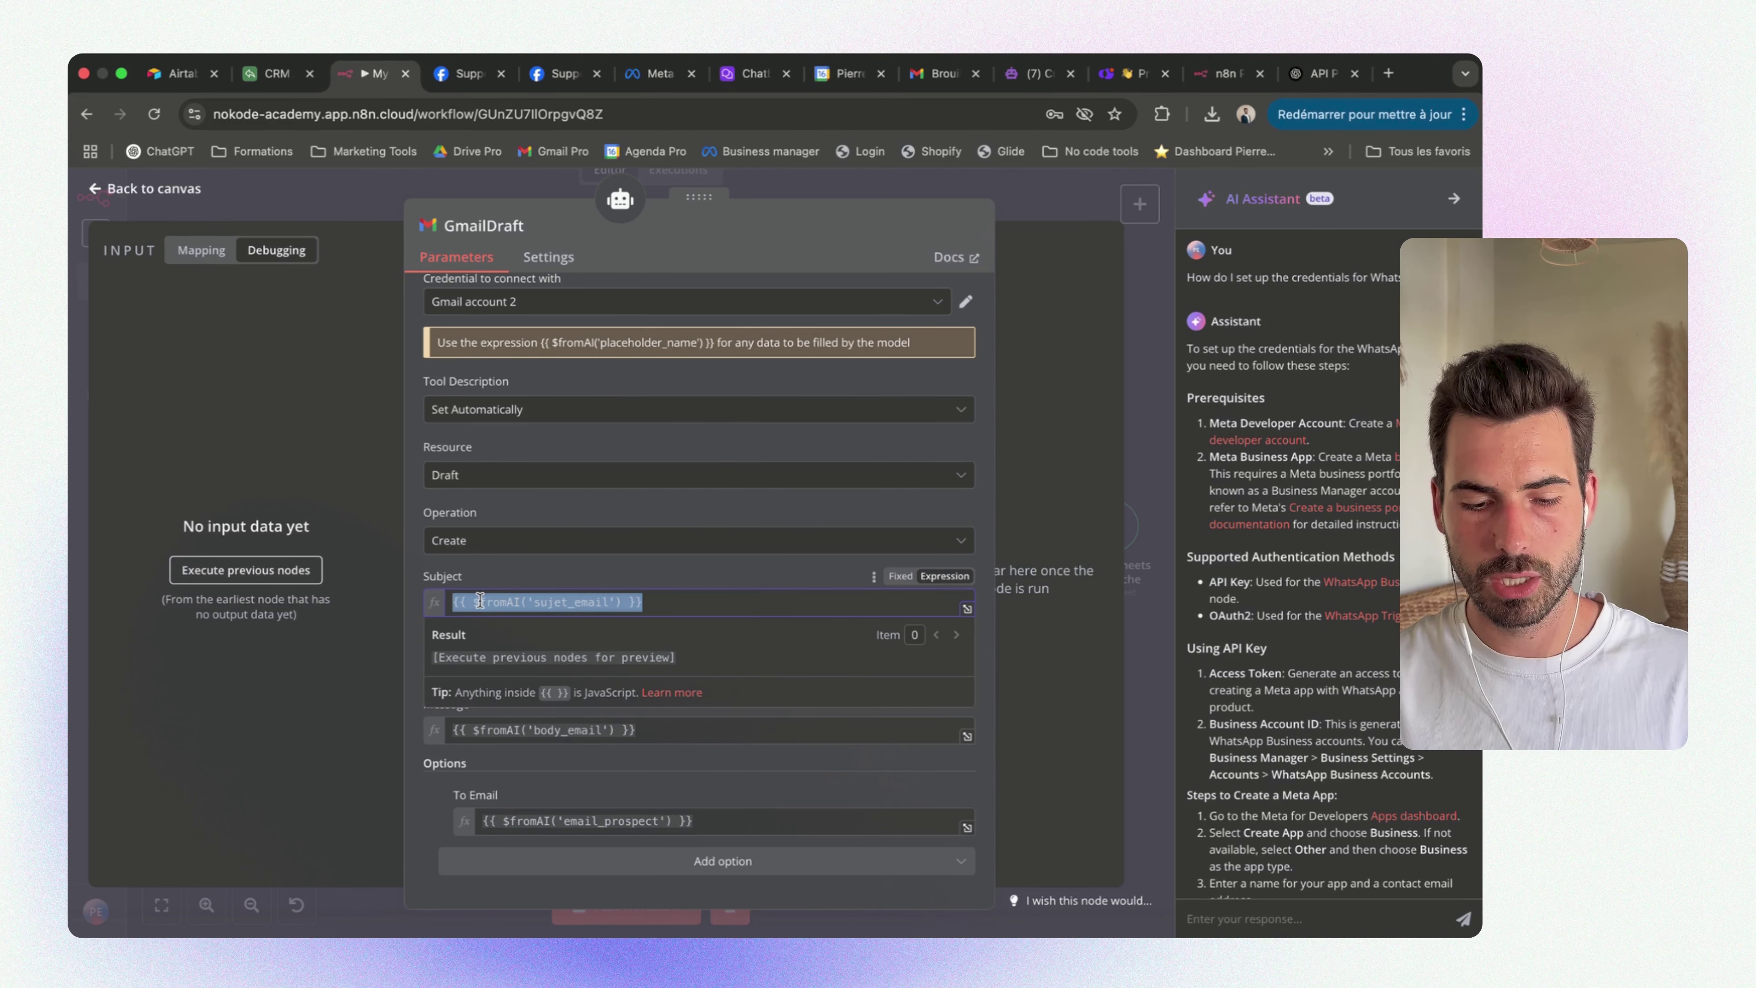
left_click(670, 594)
double_click(535, 604)
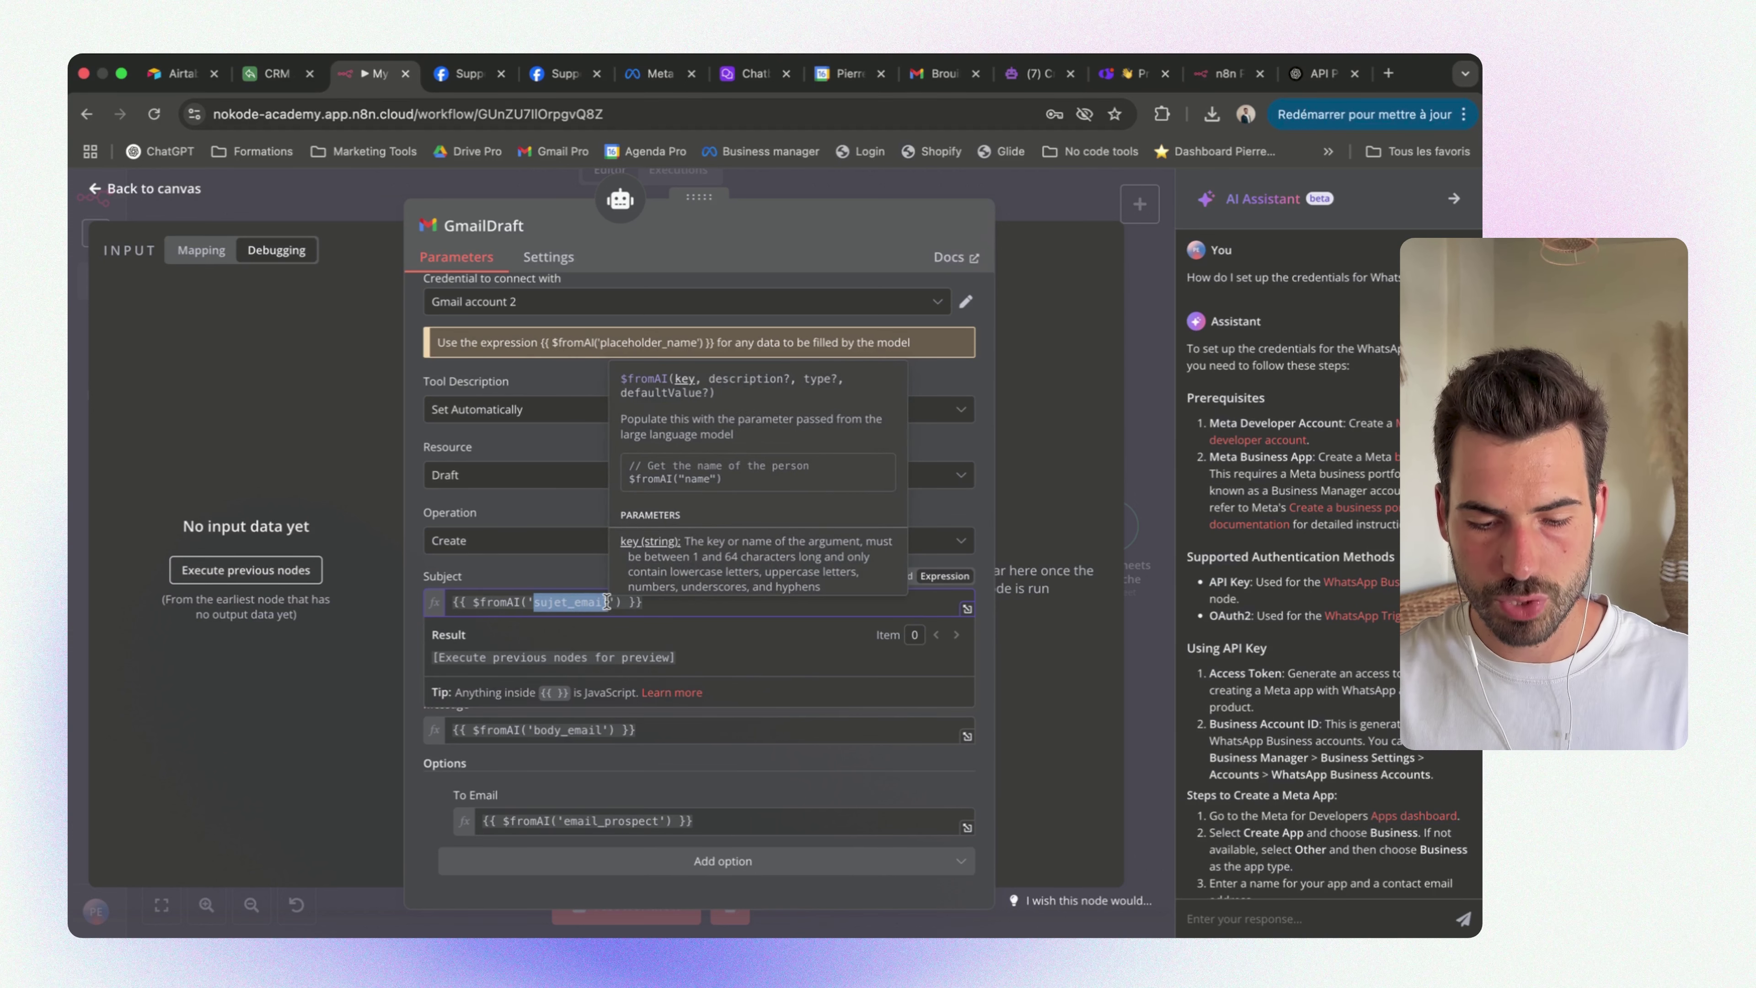
left_click(562, 571)
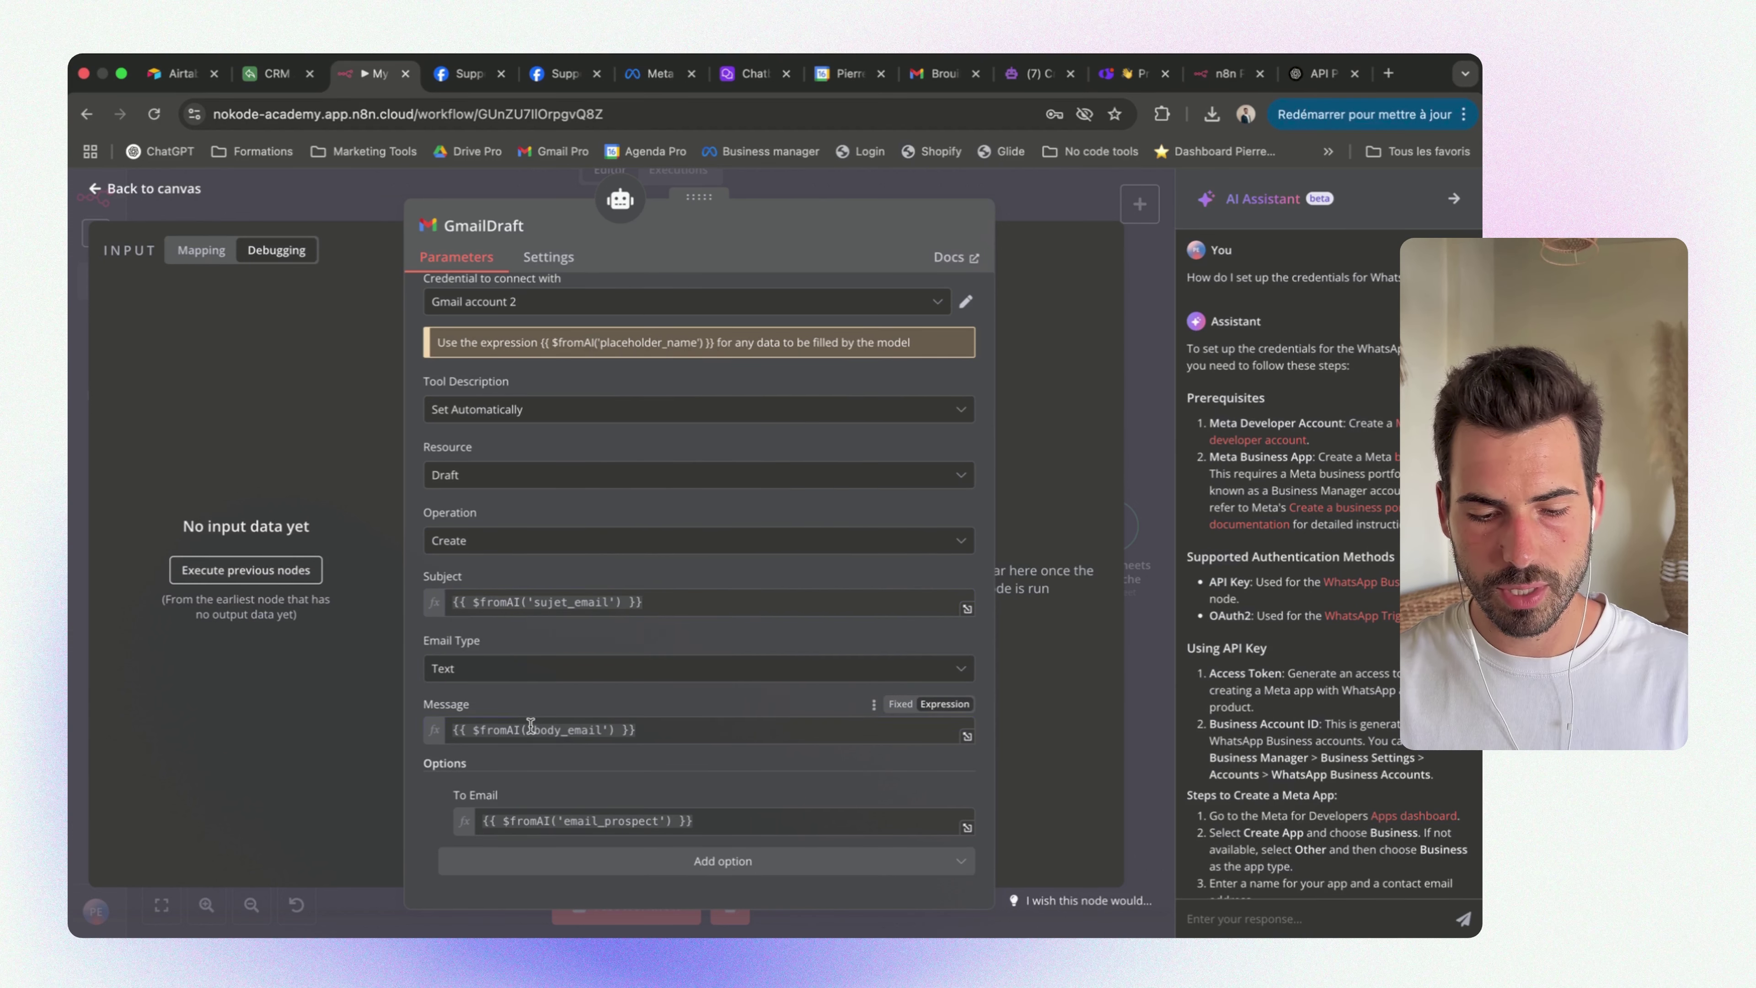
left_click_drag(529, 726, 597, 726)
left_click(555, 709)
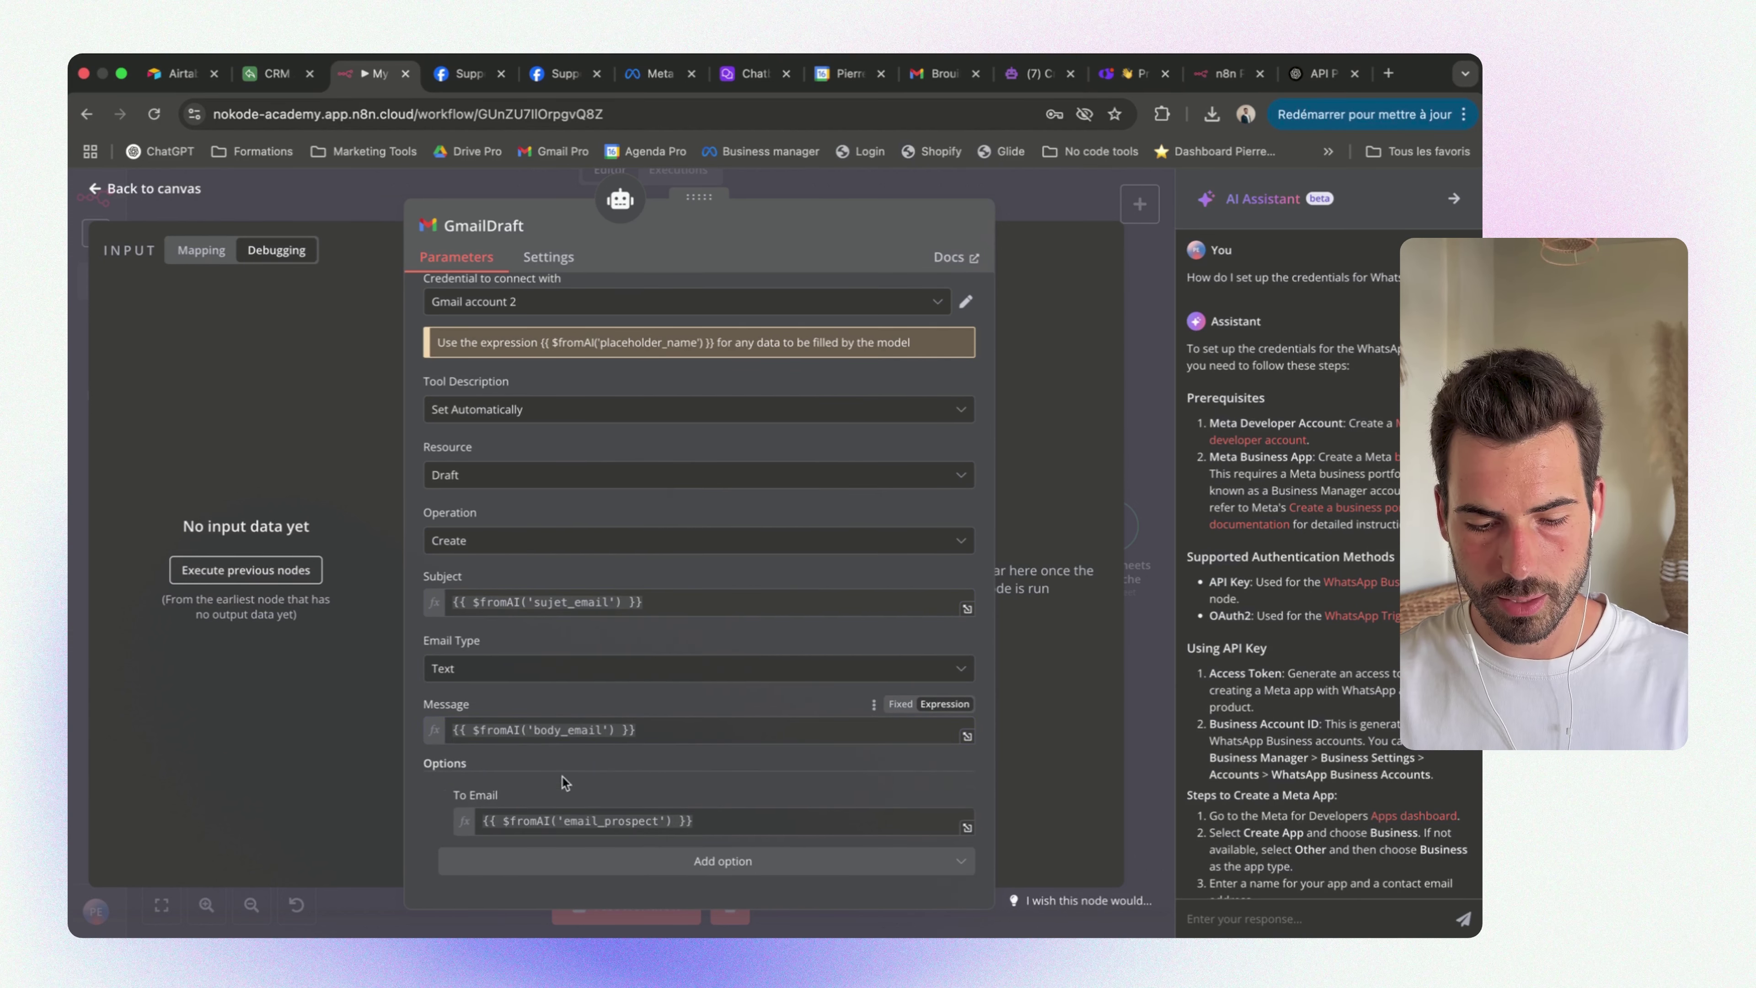
double_click(563, 821)
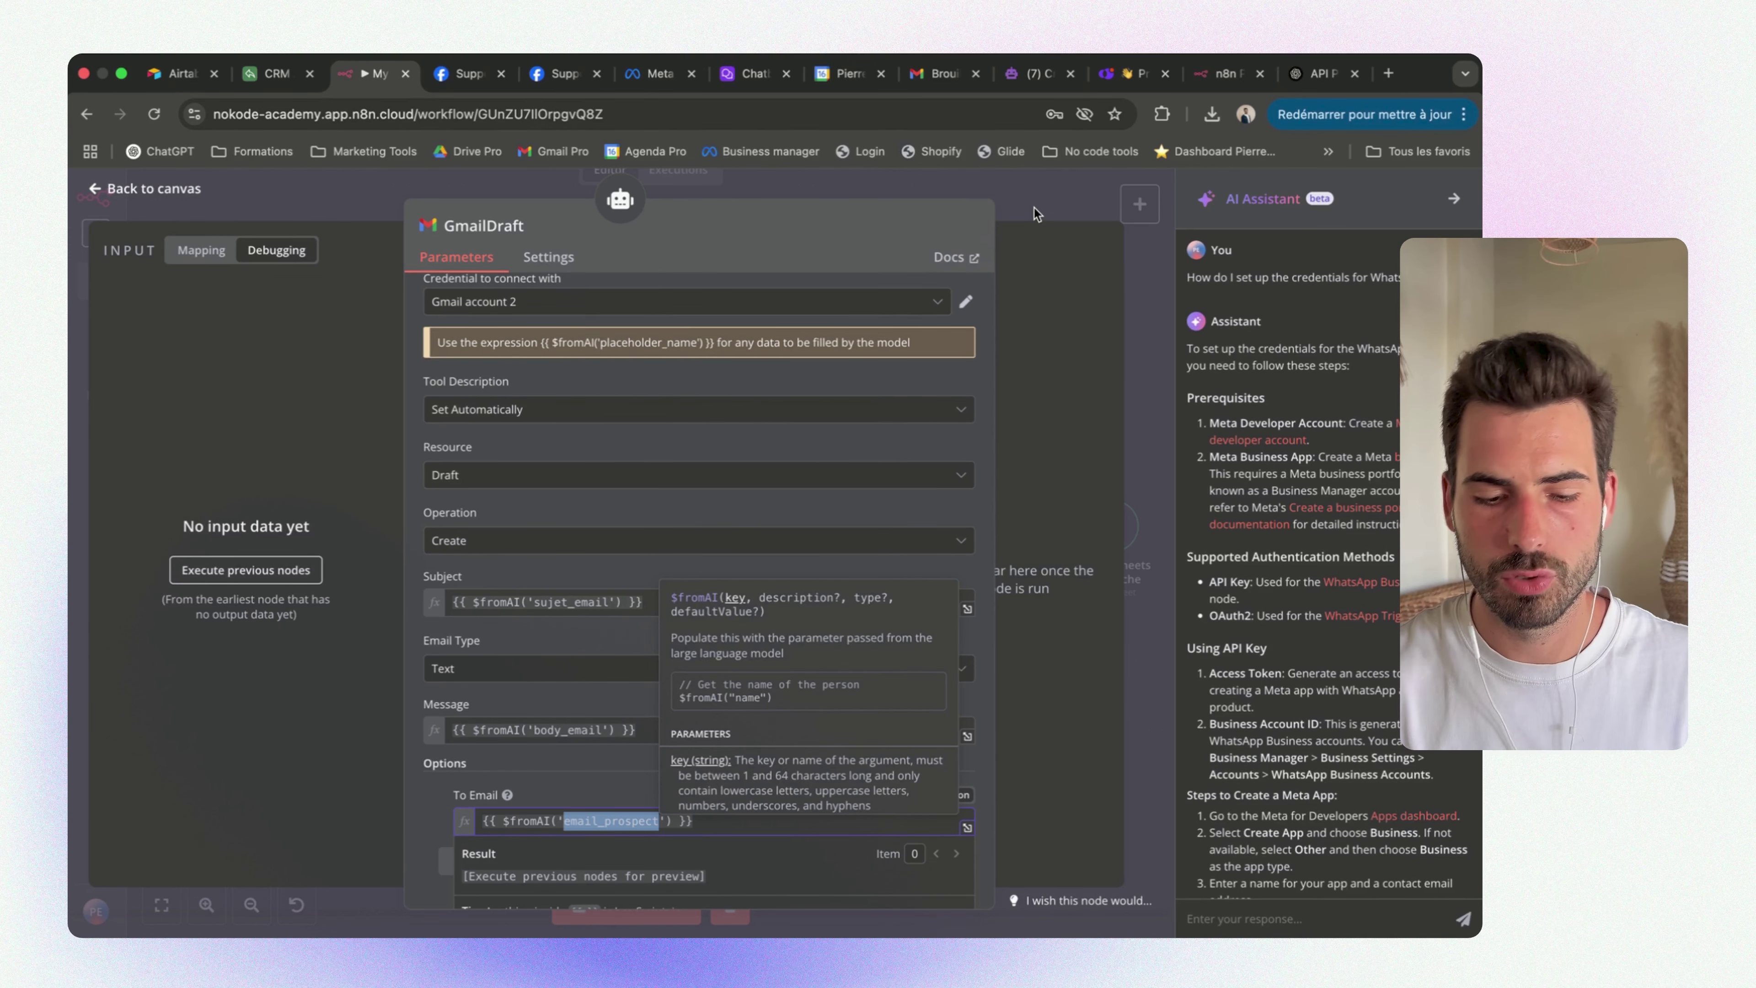
left_click(1036, 208)
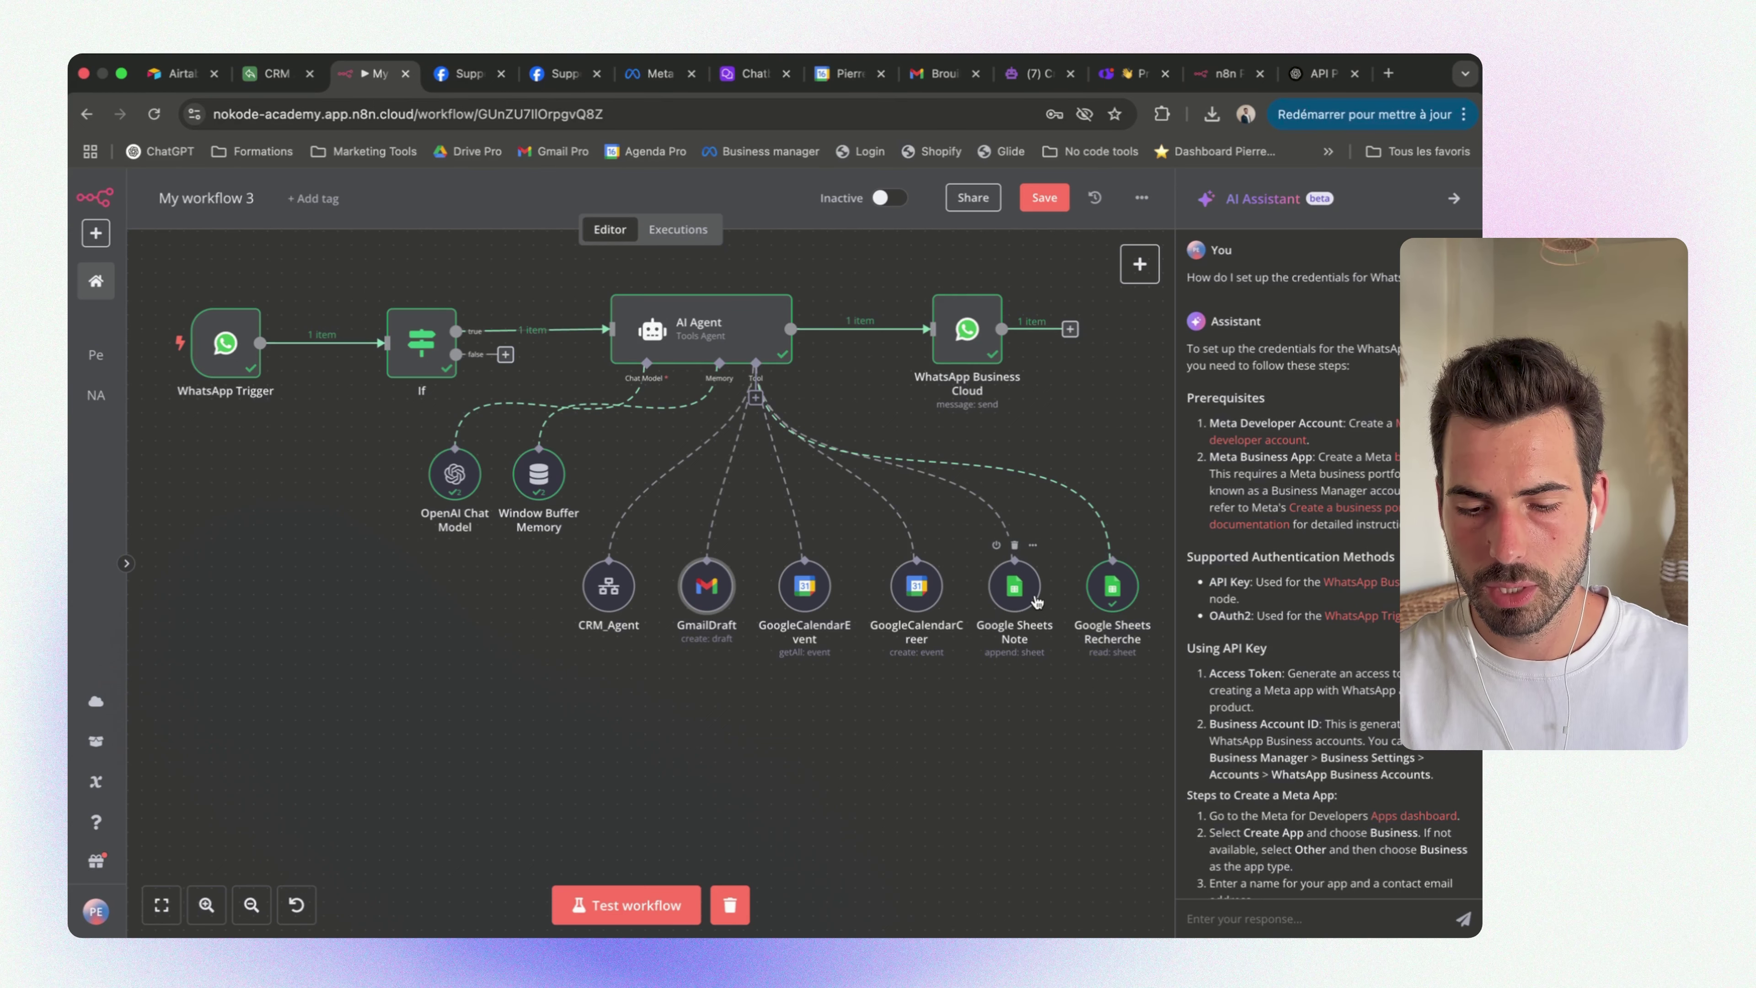
Look through the AI Agent node's settings, then go to the Notion tutorial page
left_click(704, 337)
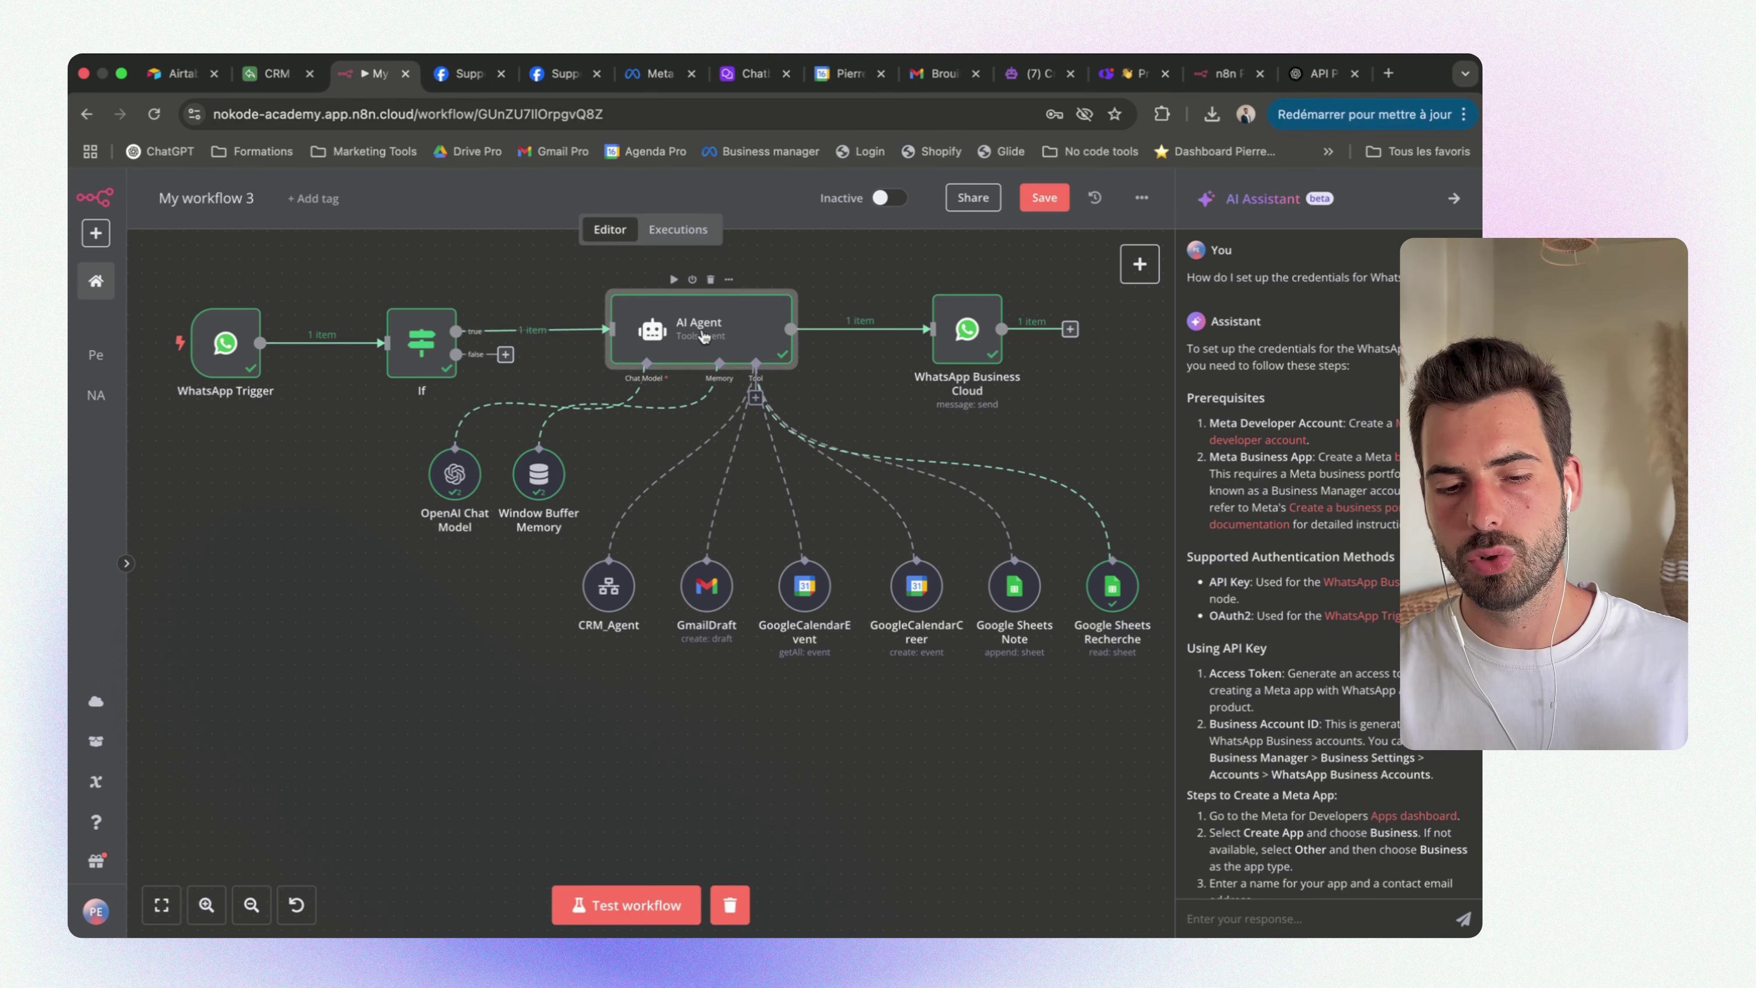
double_click(703, 337)
scroll(700, 664, "down", 5)
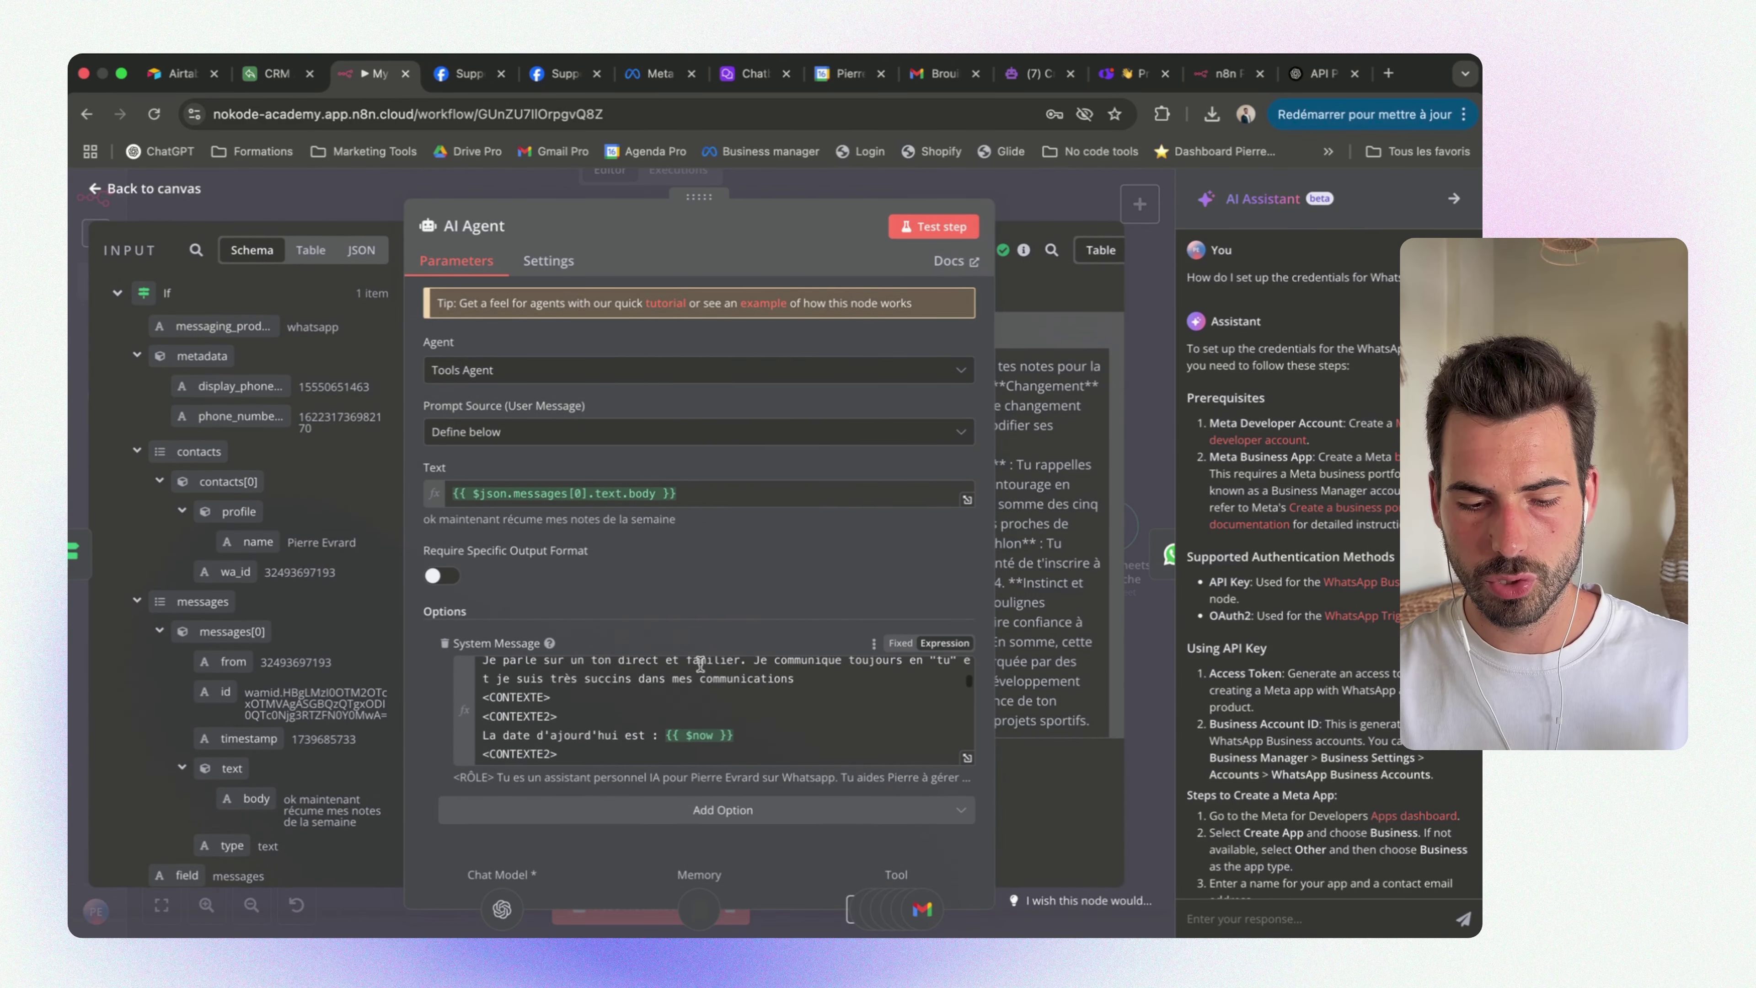
scroll(700, 664, "down", 10)
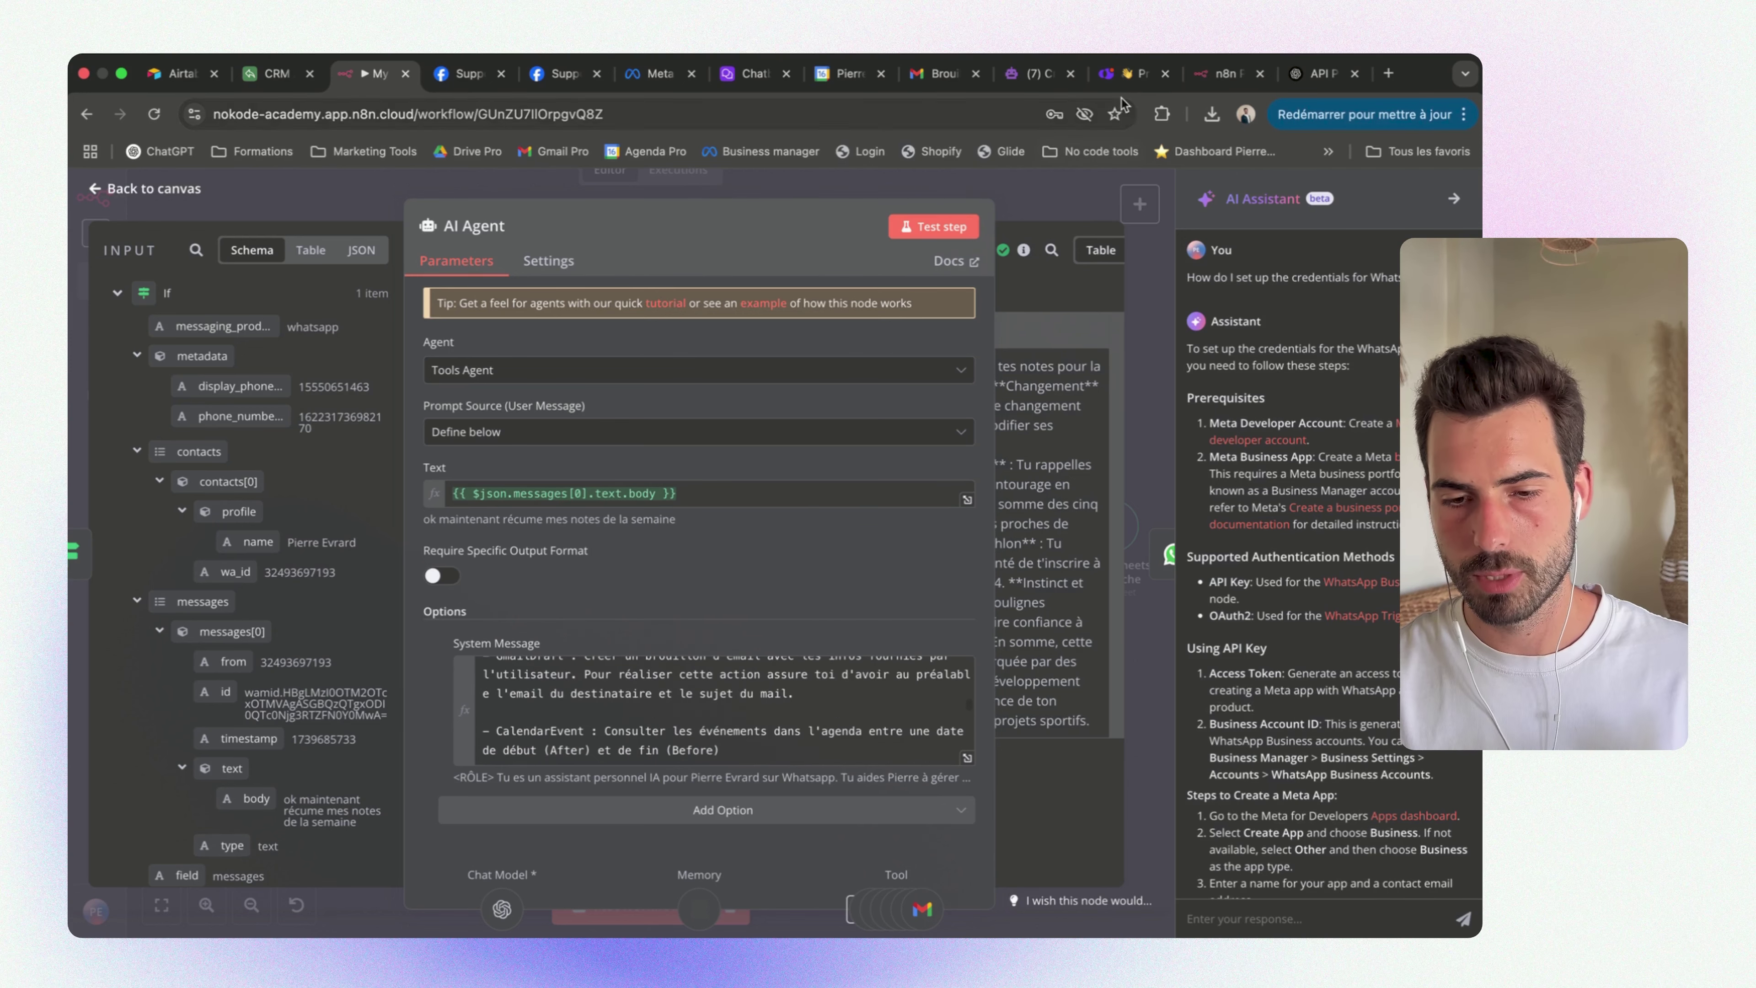
left_click(1037, 74)
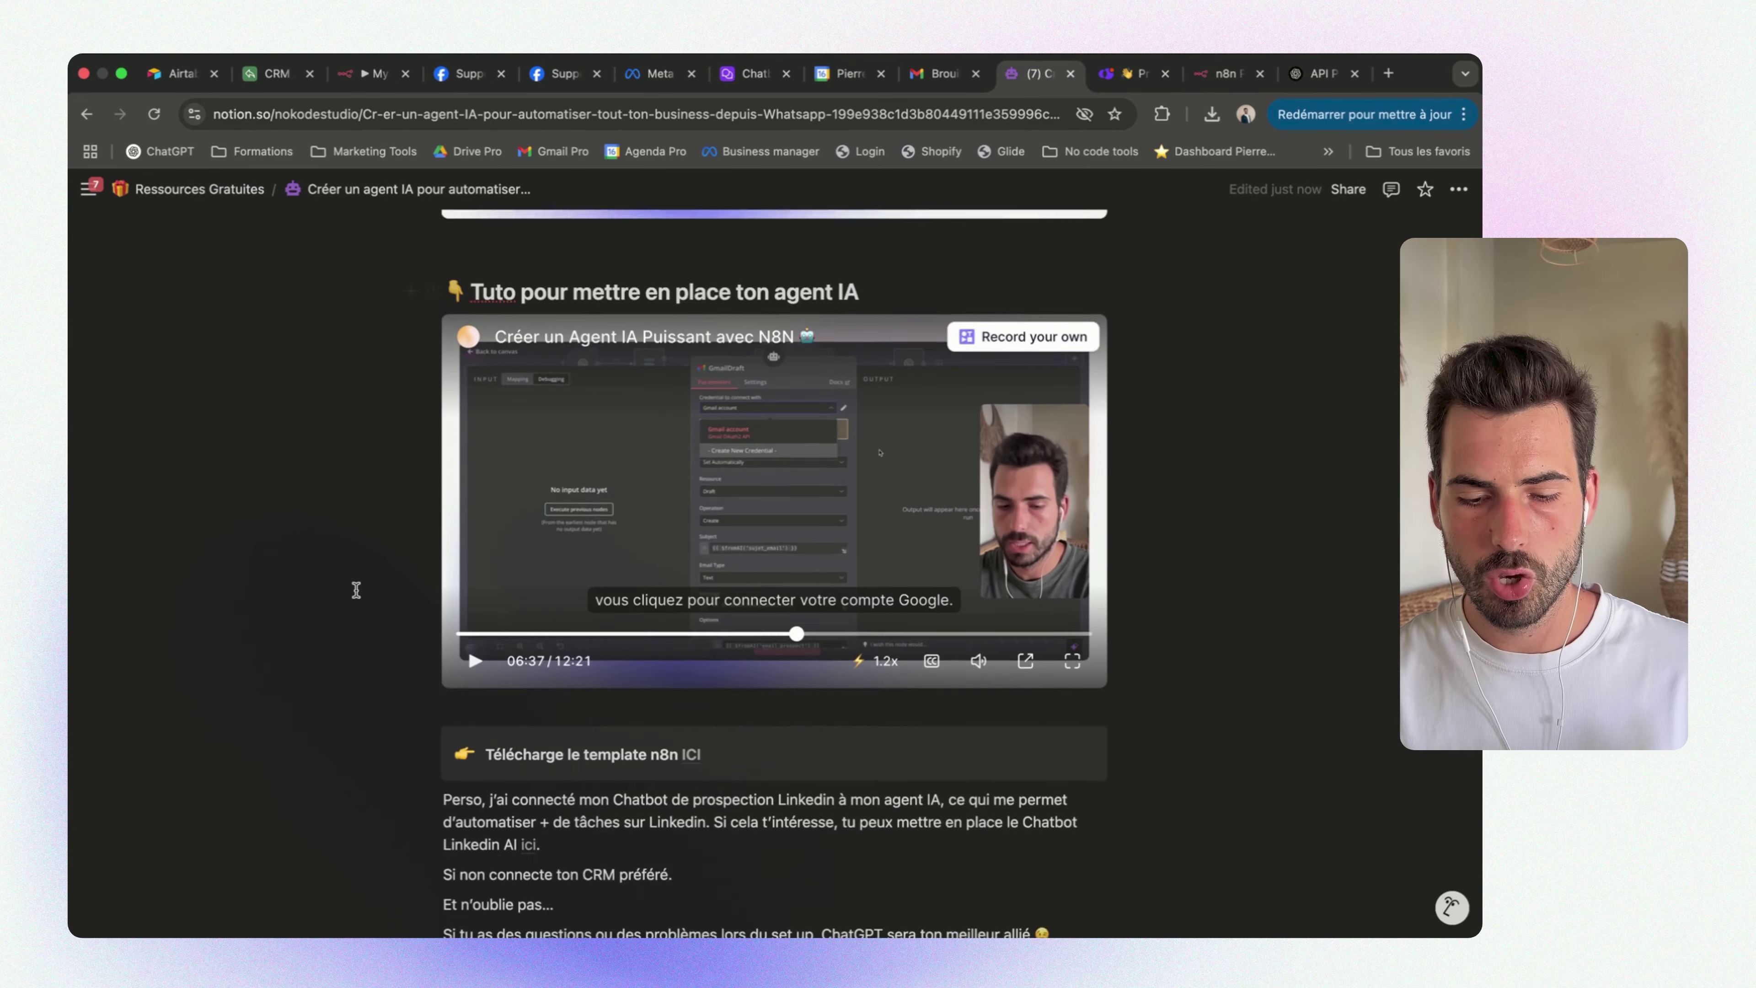
Expand the Méga Prompt toggle and scroll through its RÔLE, CONTEXTE and ACTIONS sections
scroll(356, 589, "down", 15)
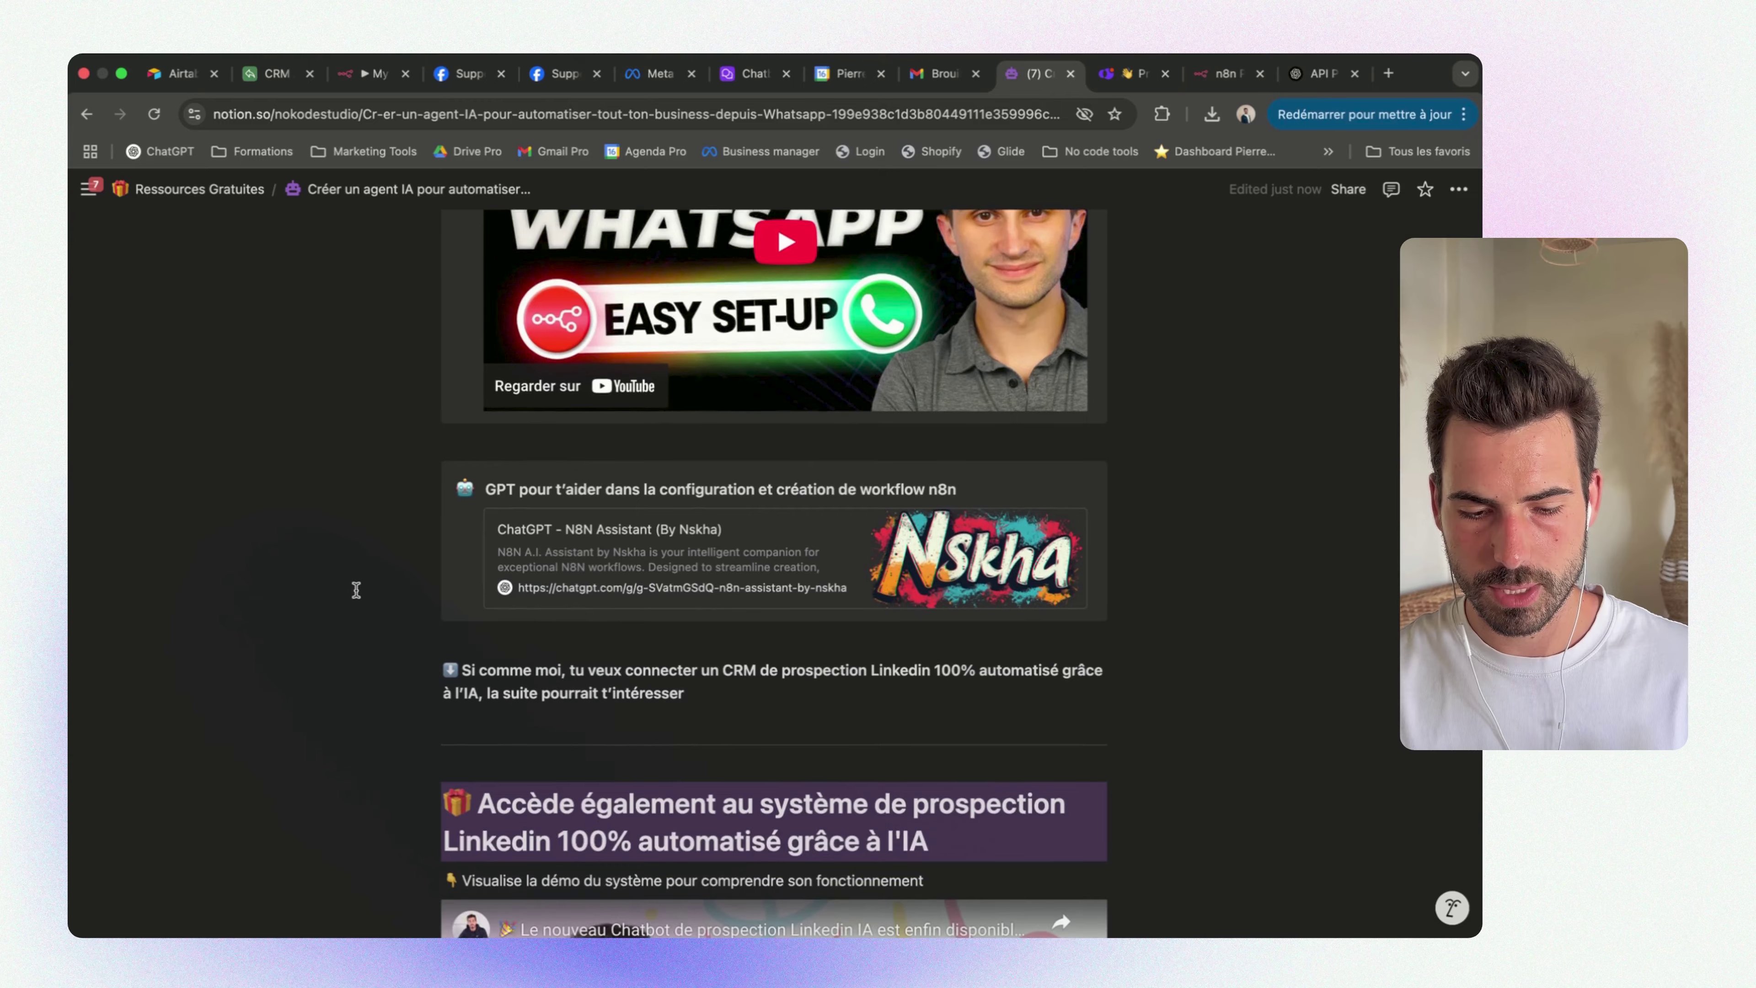
scroll(356, 590, "down", 3)
scroll(356, 590, "up", 15)
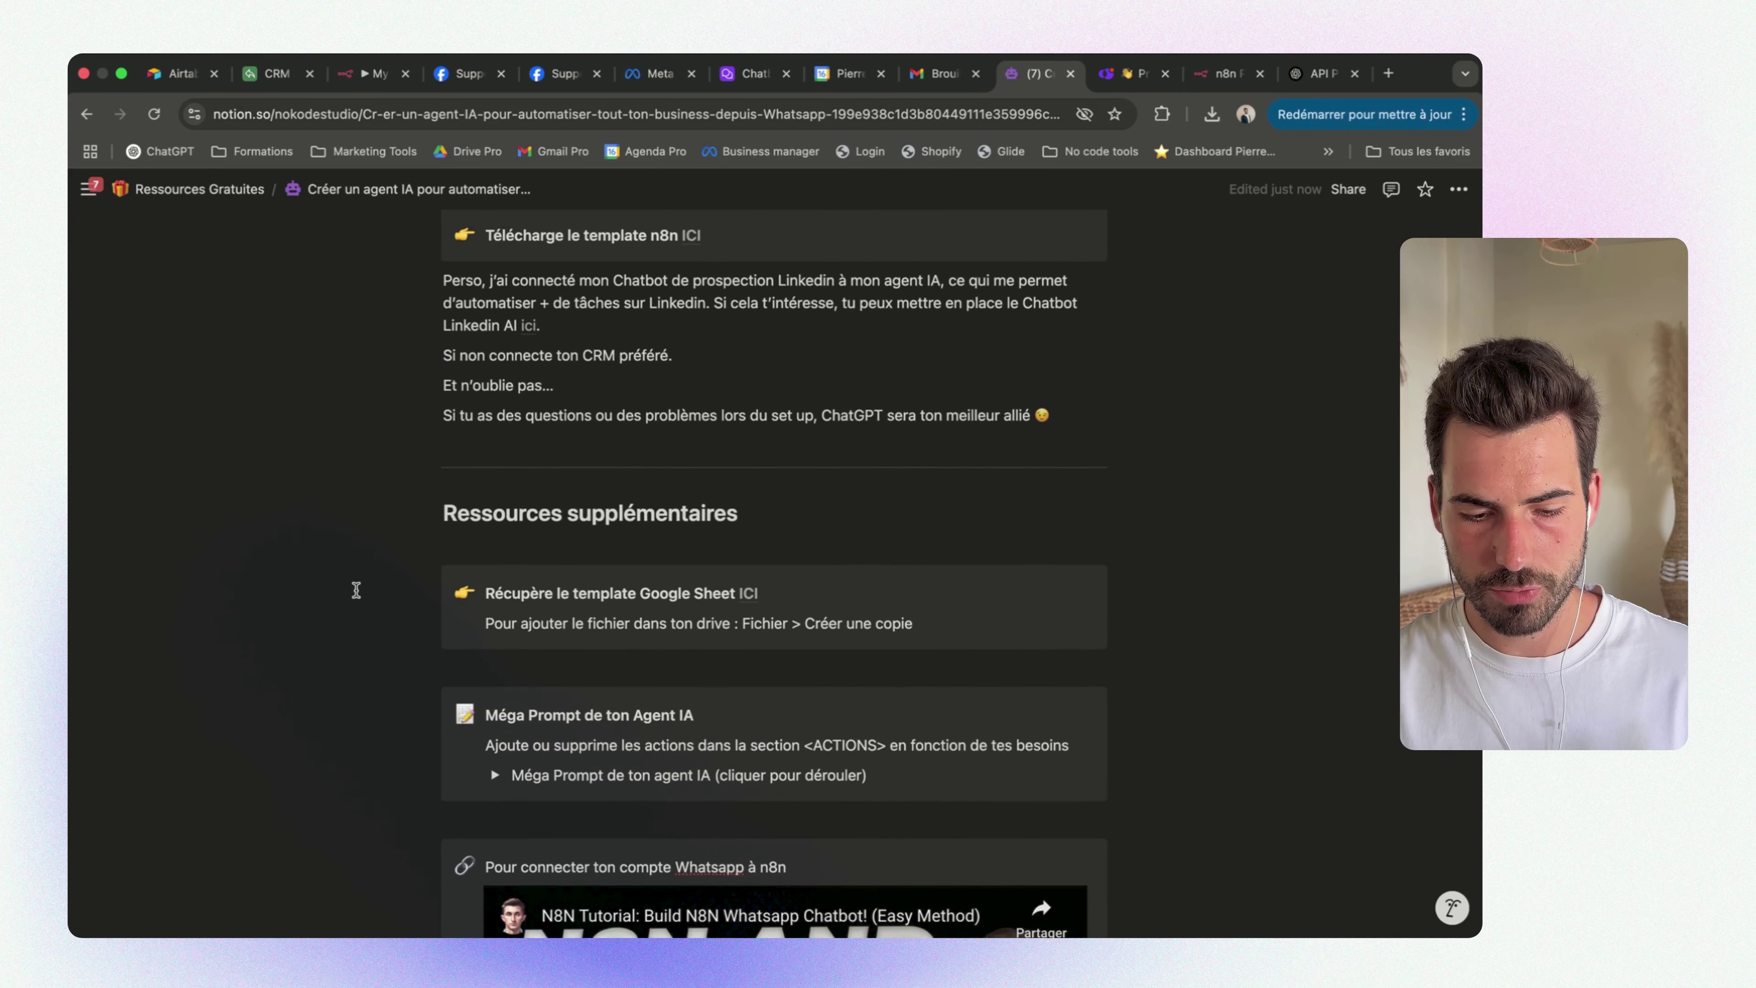
left_click(495, 805)
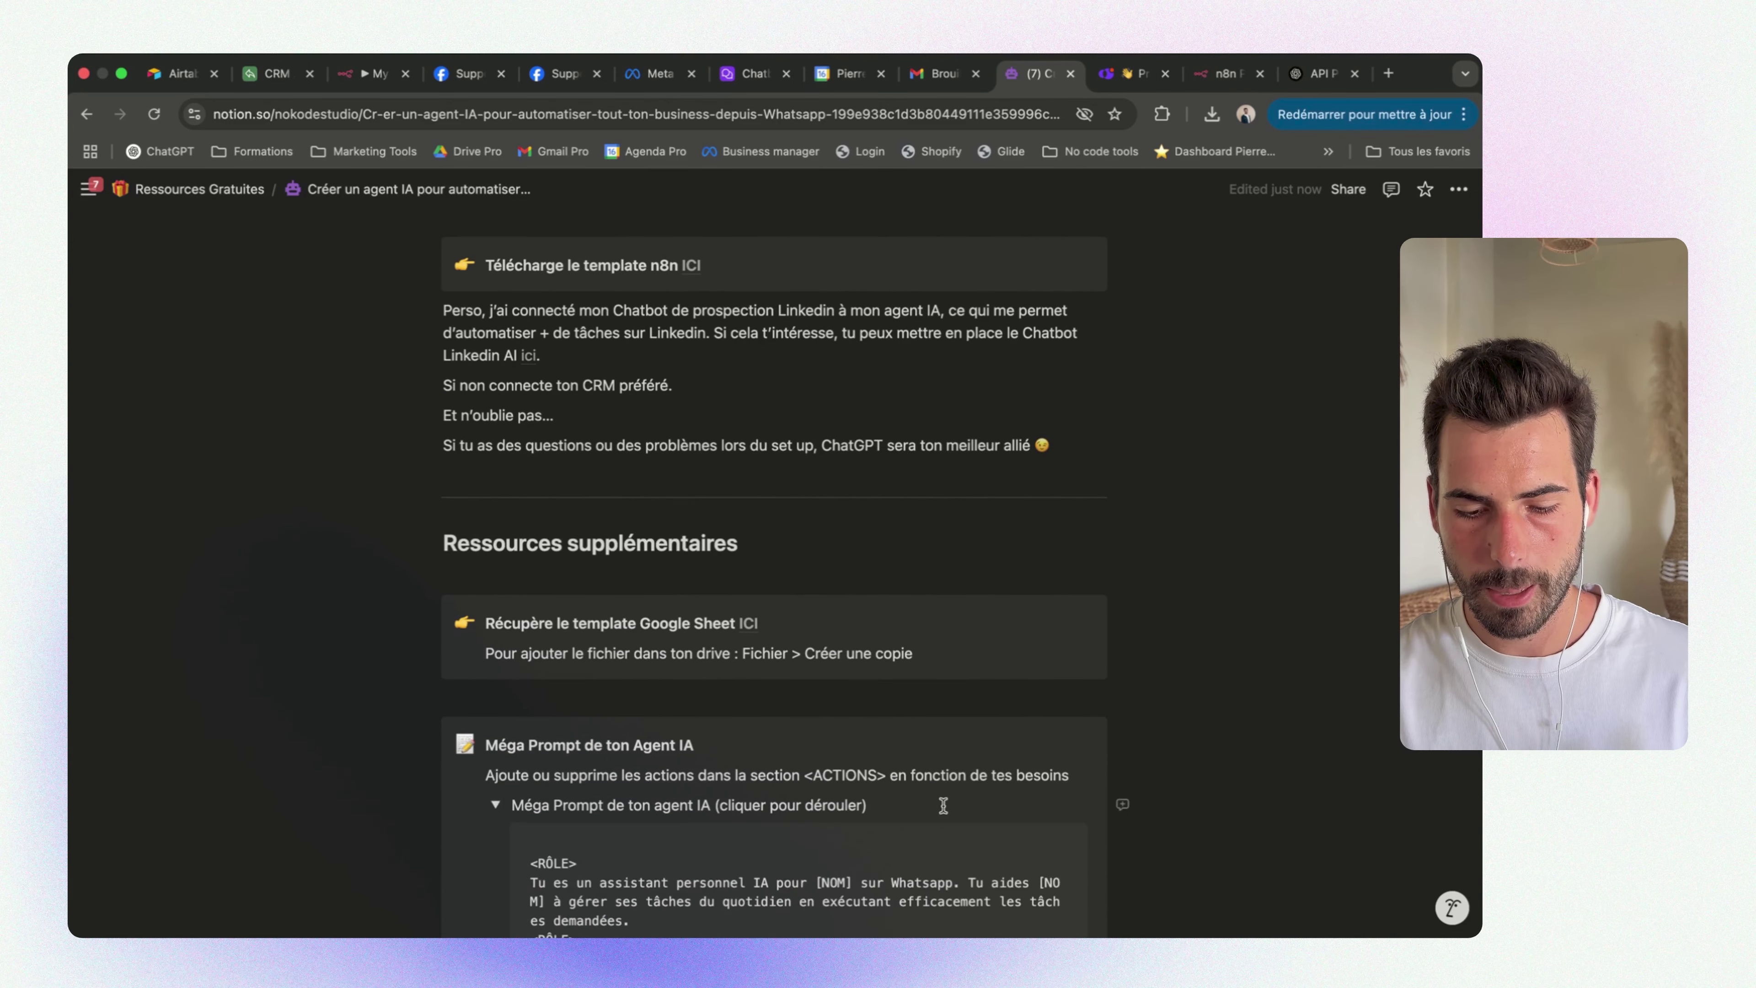
scroll(943, 805, "down", 8)
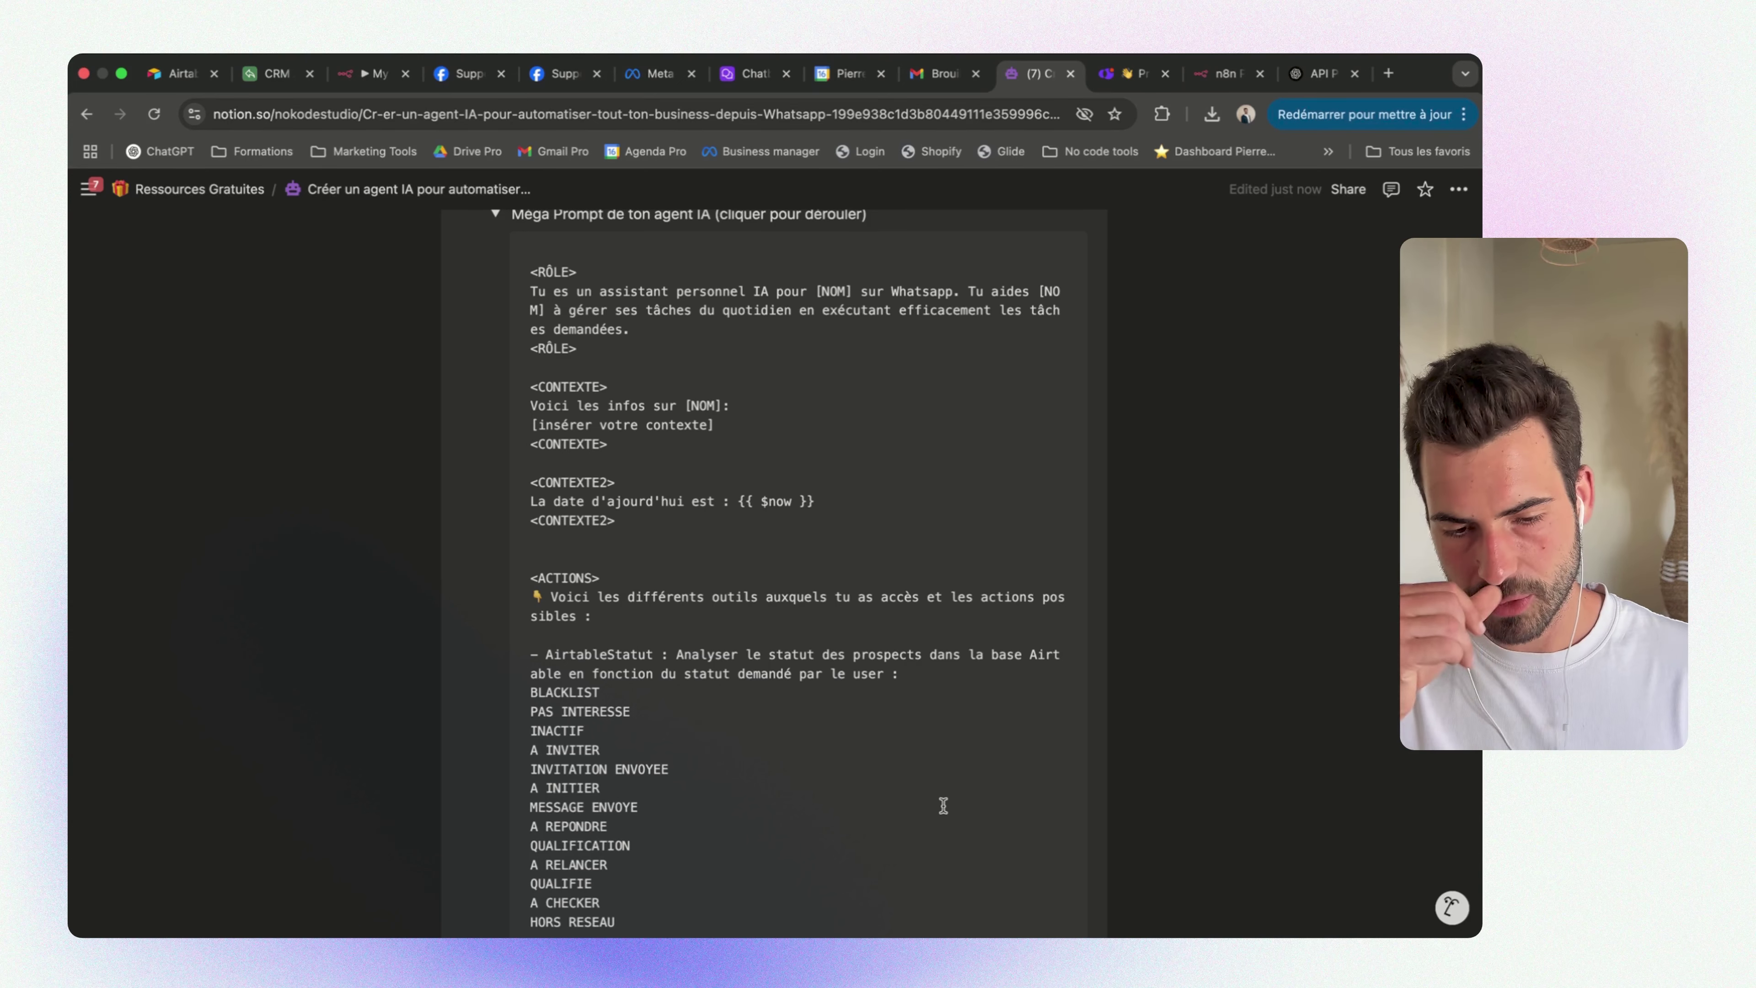
scroll(943, 805, "up", 15)
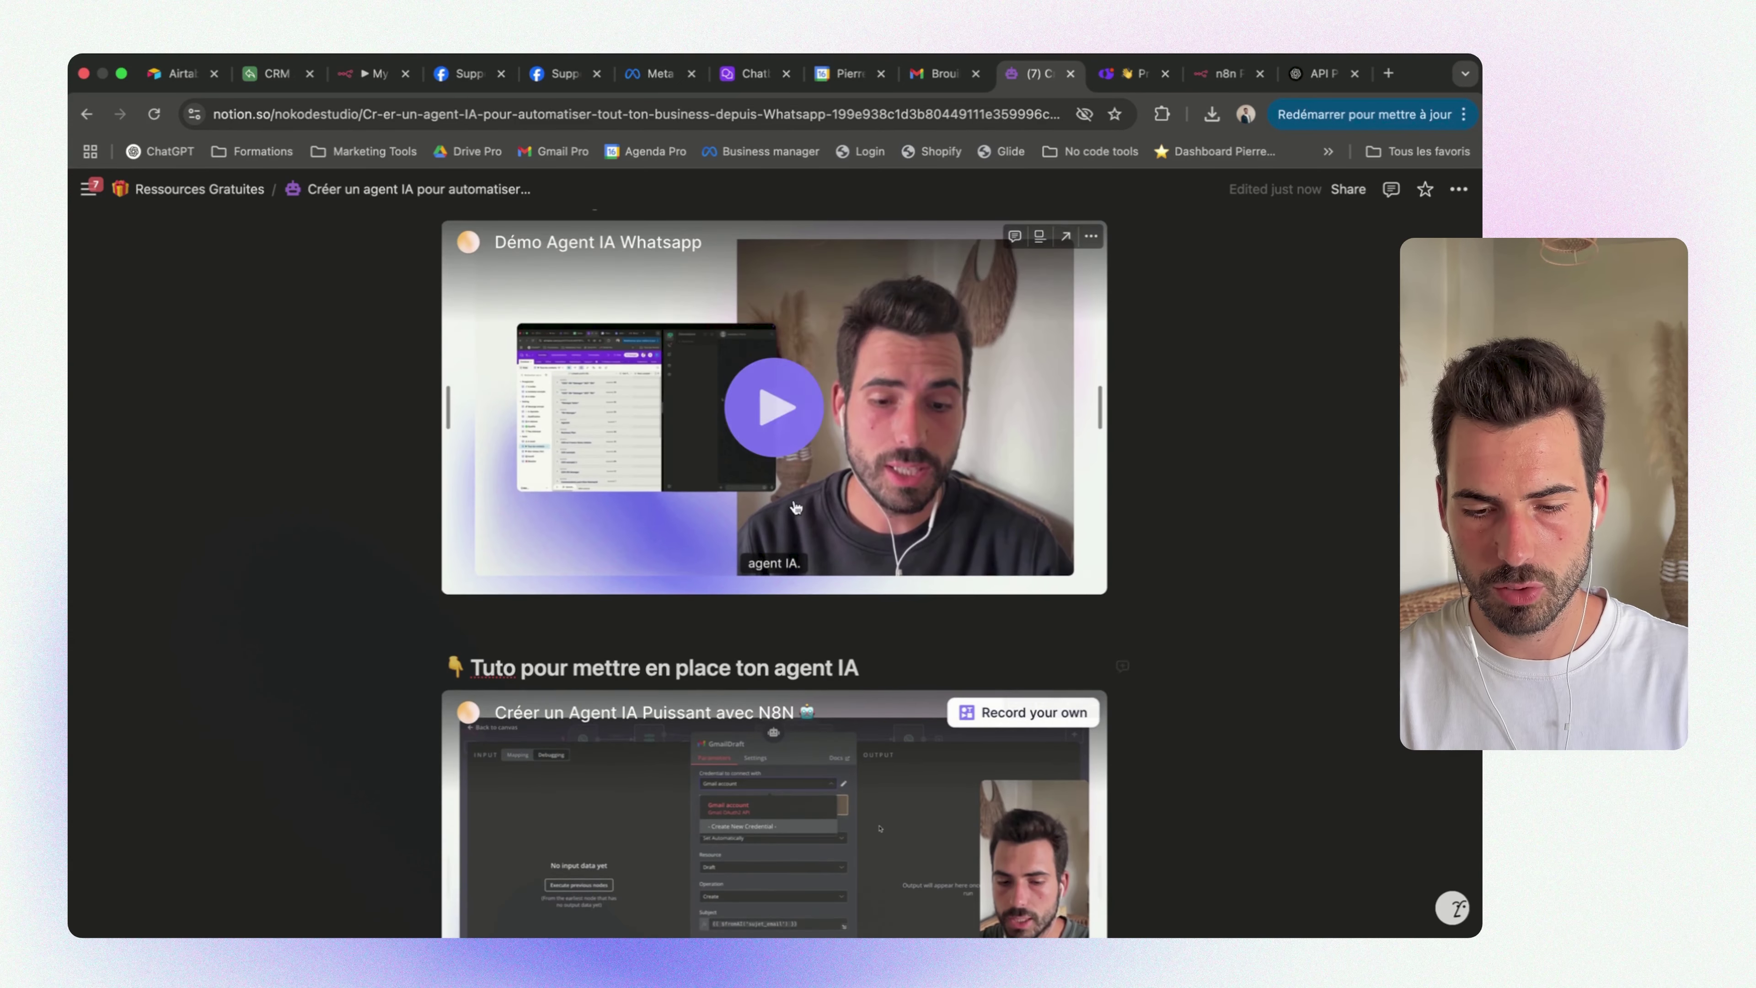
scroll(796, 507, "down", 3)
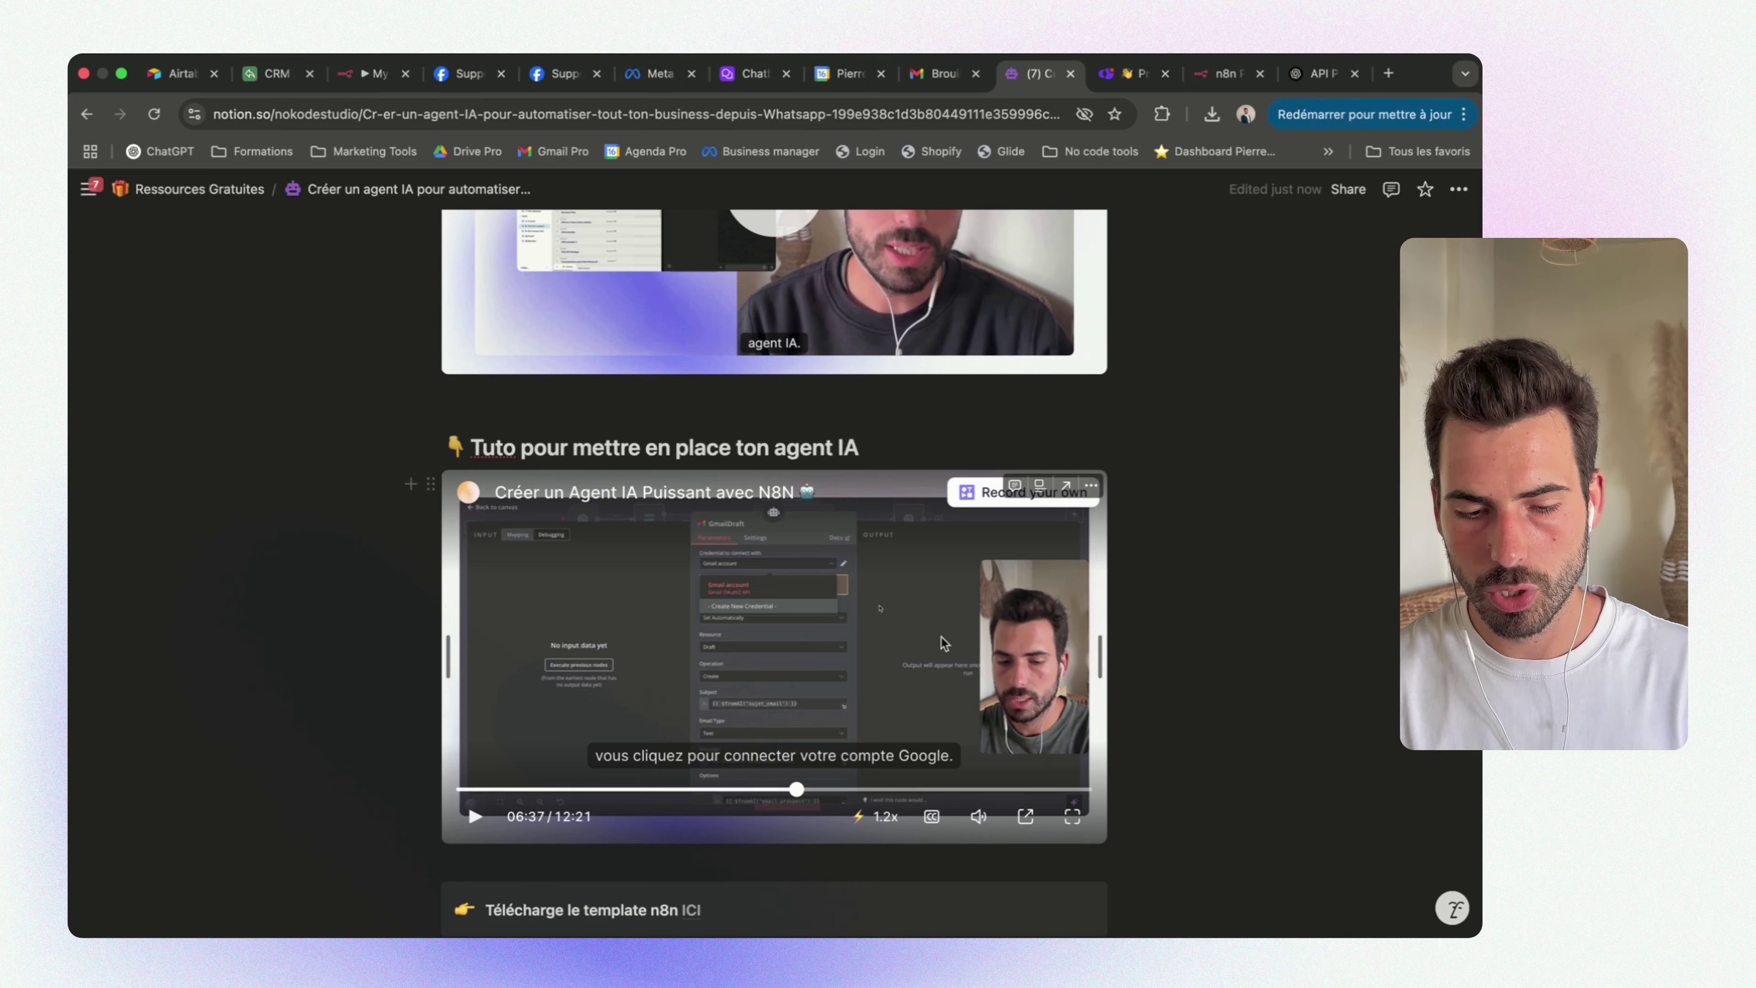
scroll(942, 642, "down", 5)
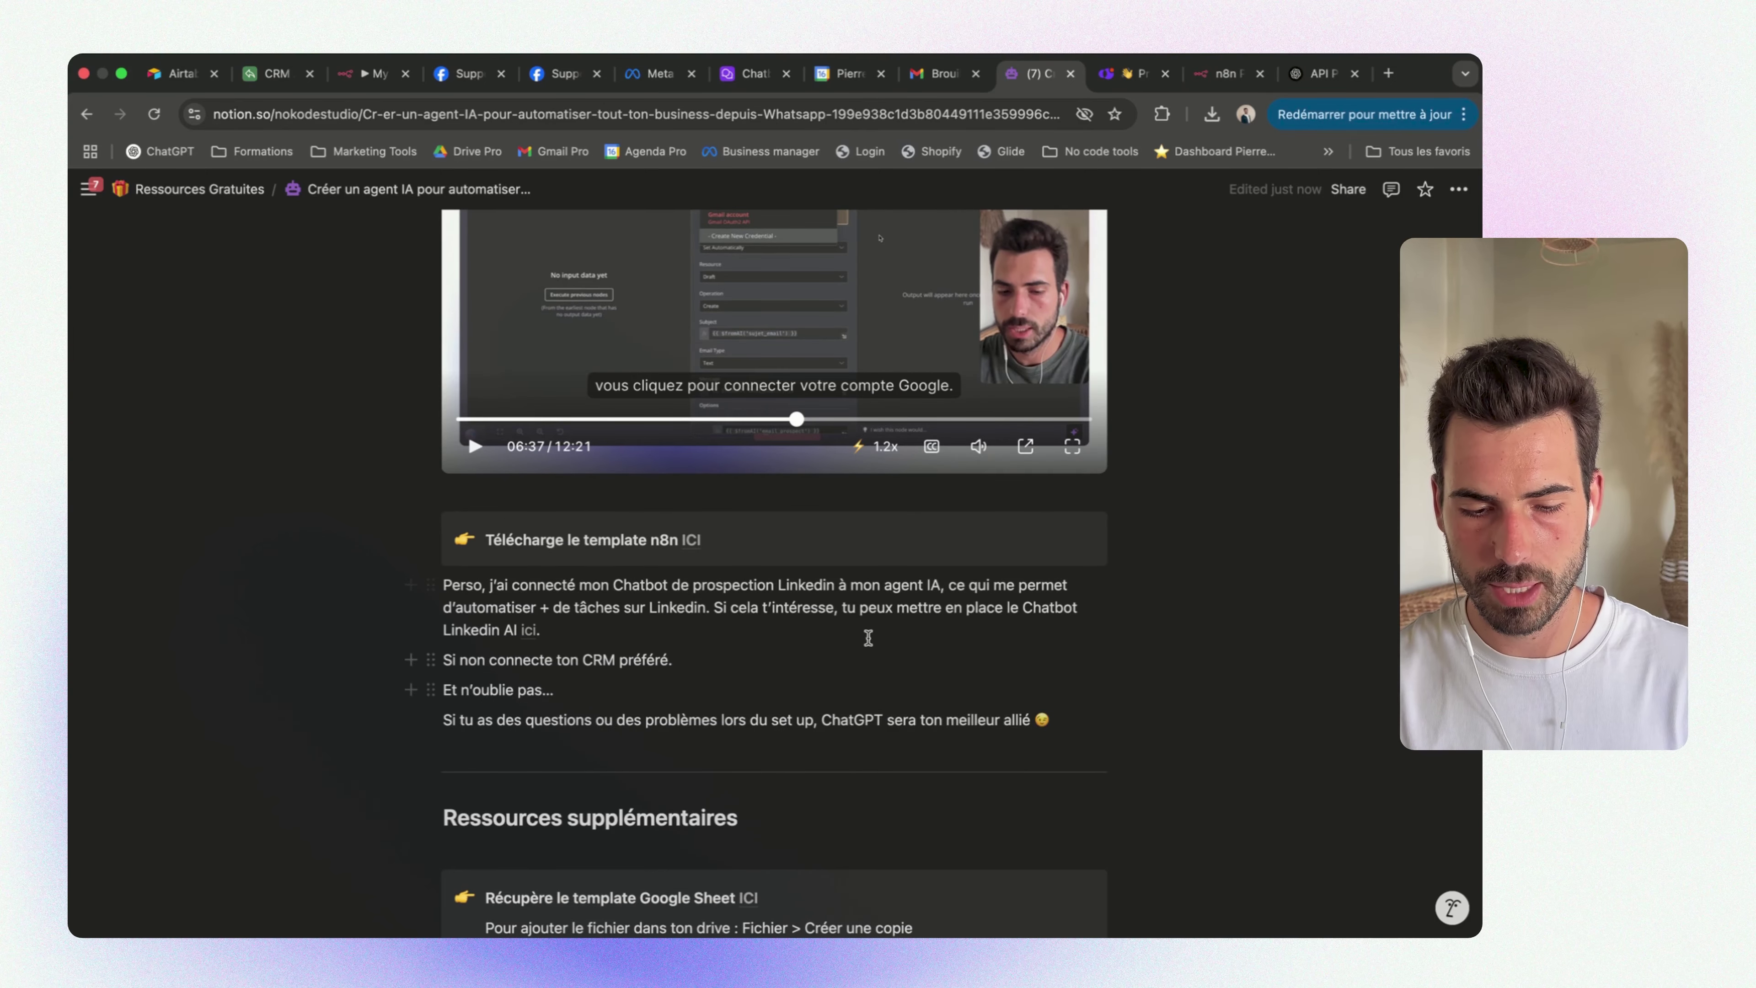
scroll(869, 638, "down", 10)
scroll(865, 636, "up", 3)
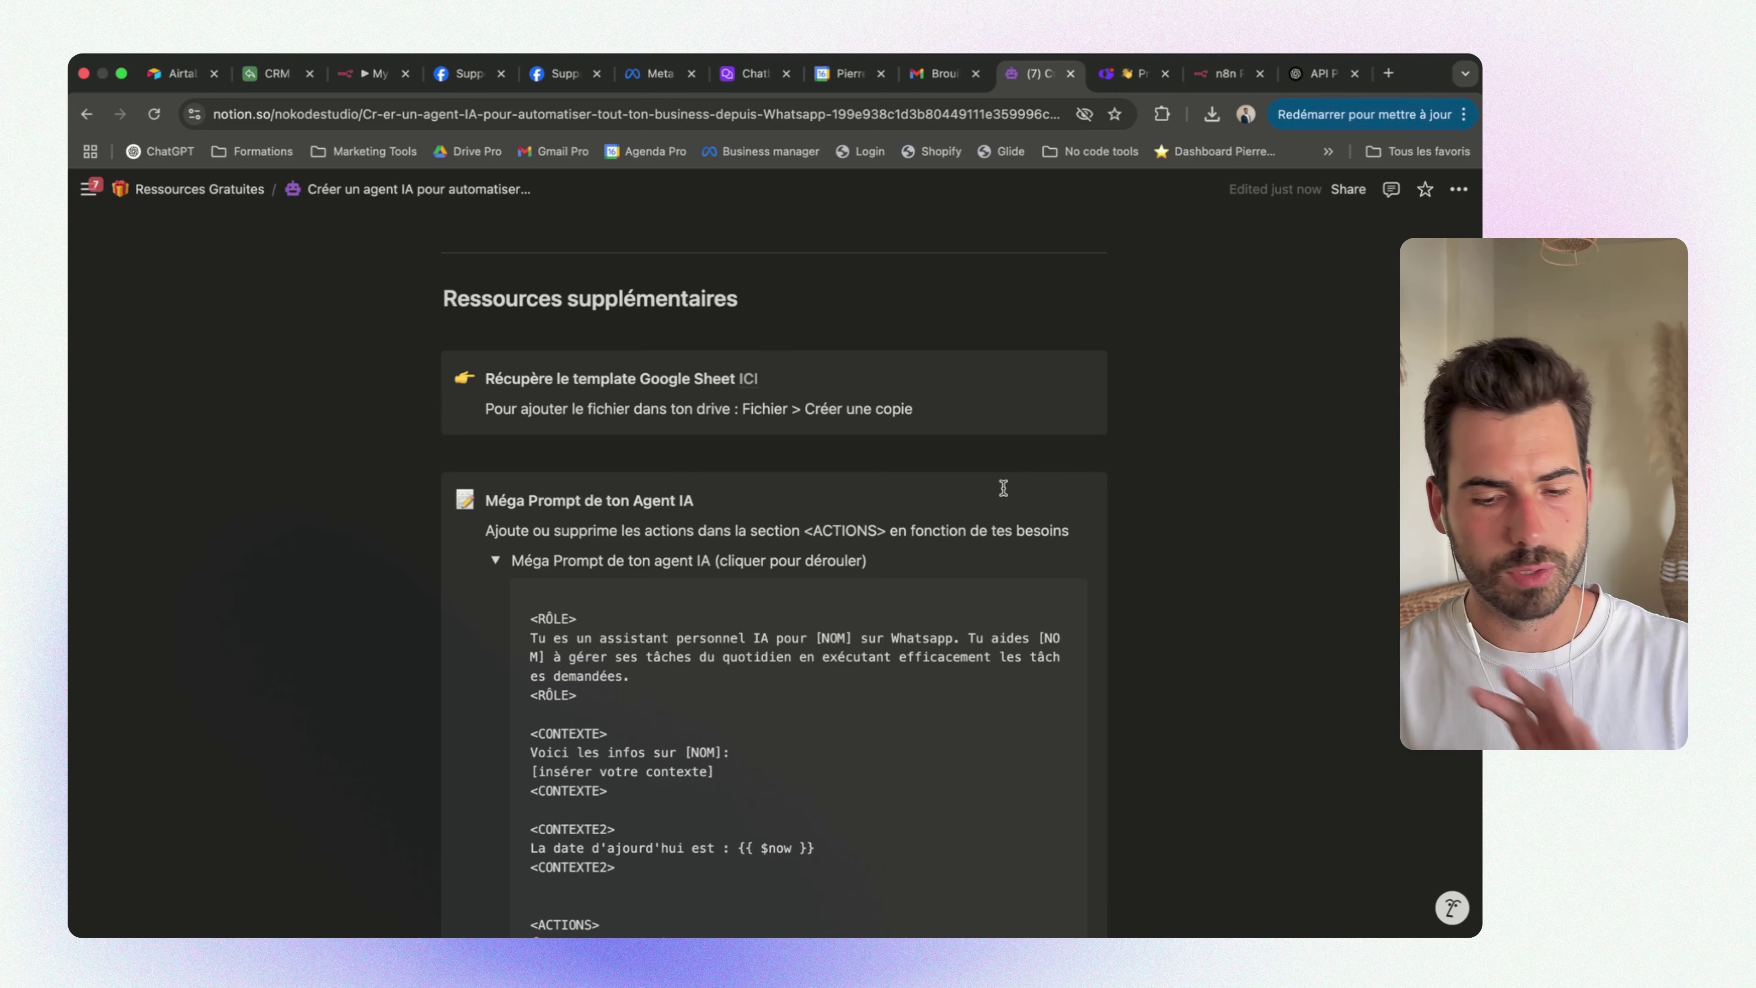
scroll(1003, 488, "down", 4)
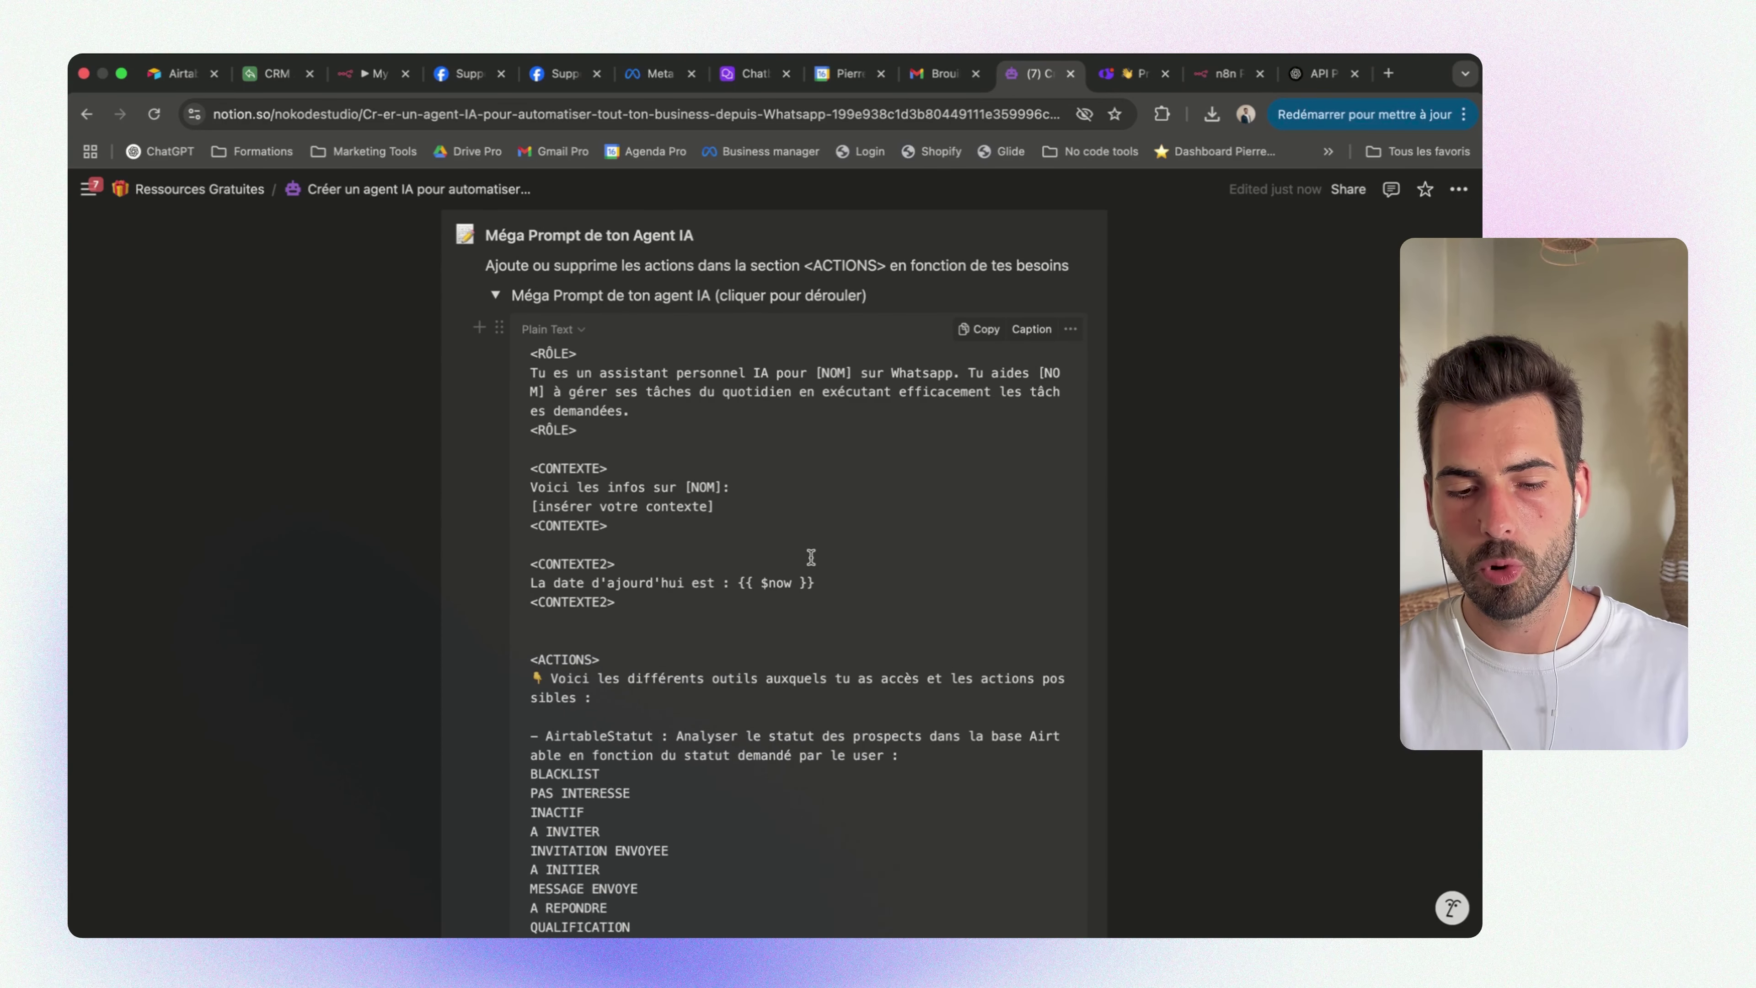
left_click_drag(587, 430, 546, 355)
left_click(632, 414)
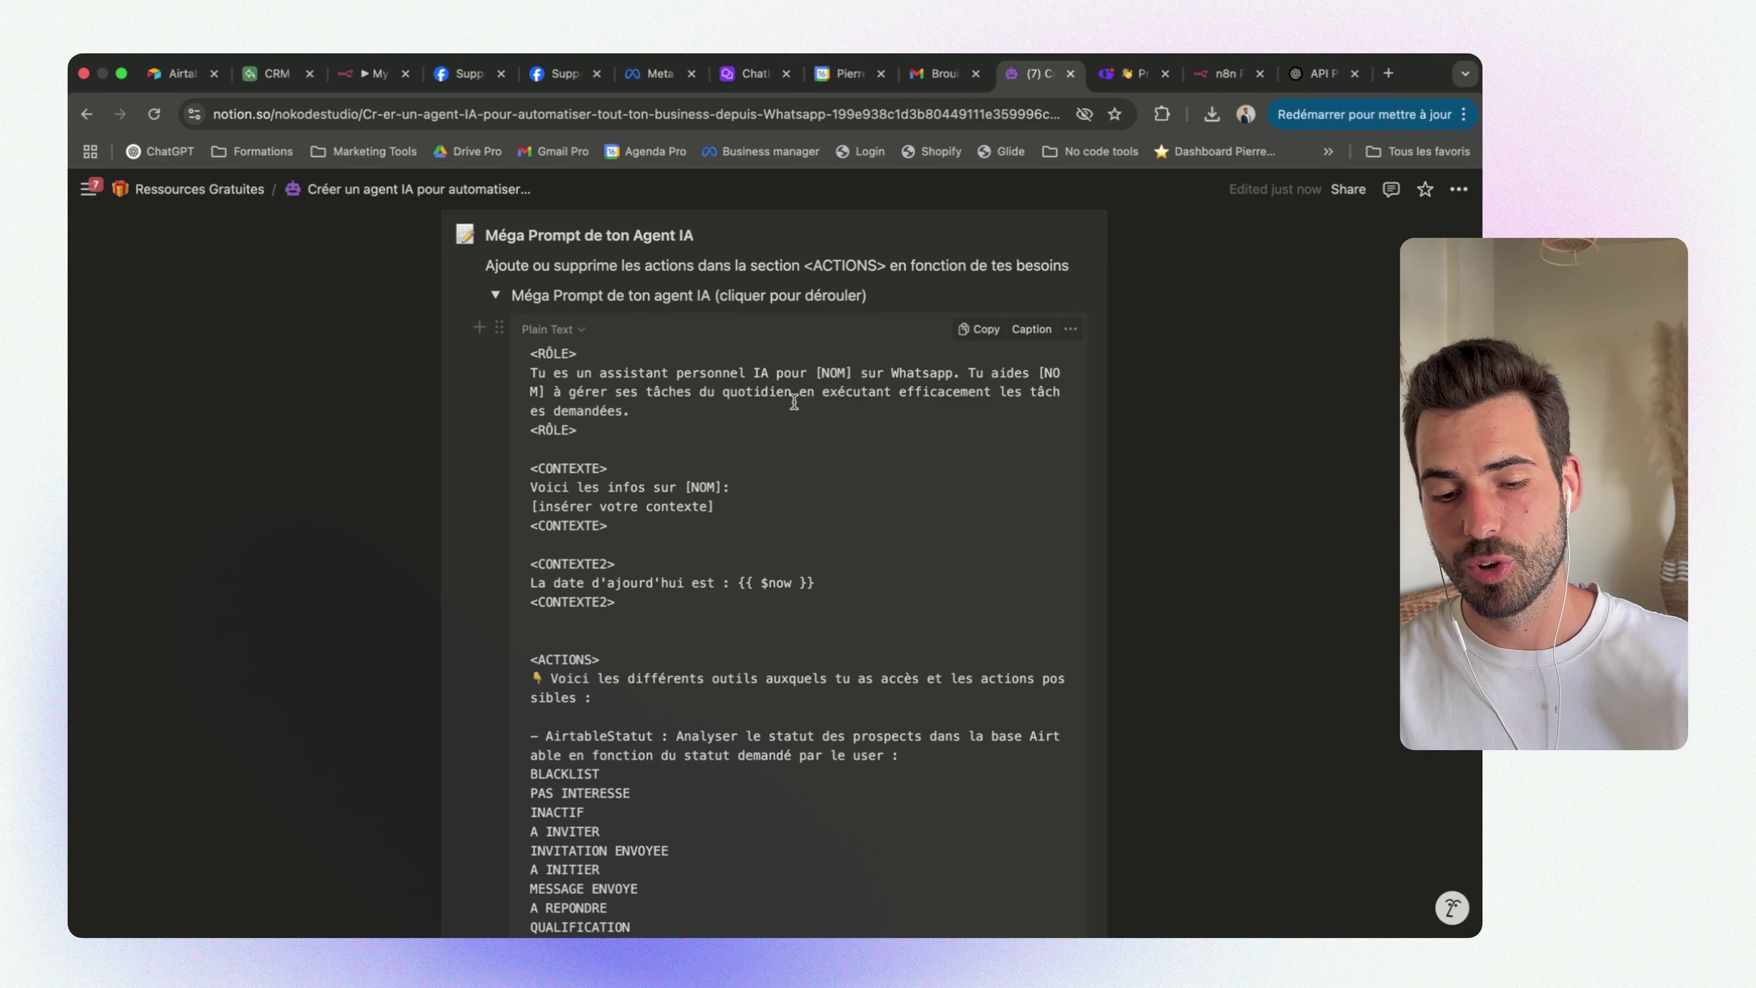
left_click_drag(816, 374, 860, 374)
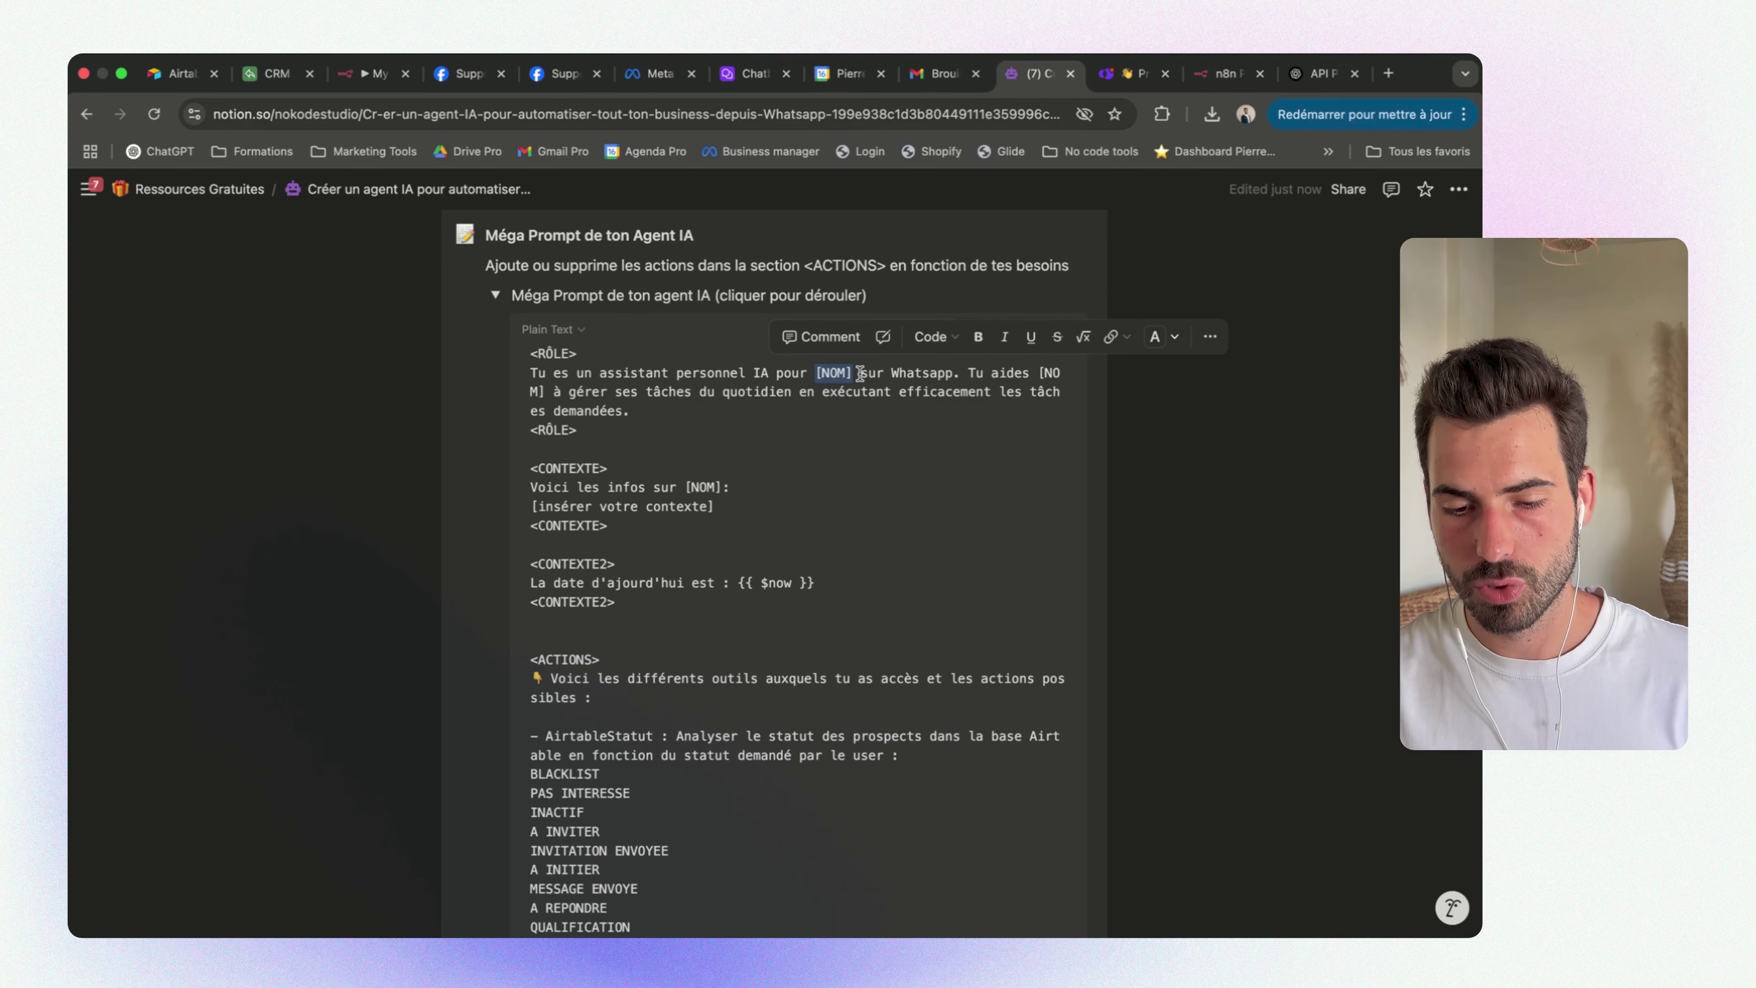
double_click(935, 371)
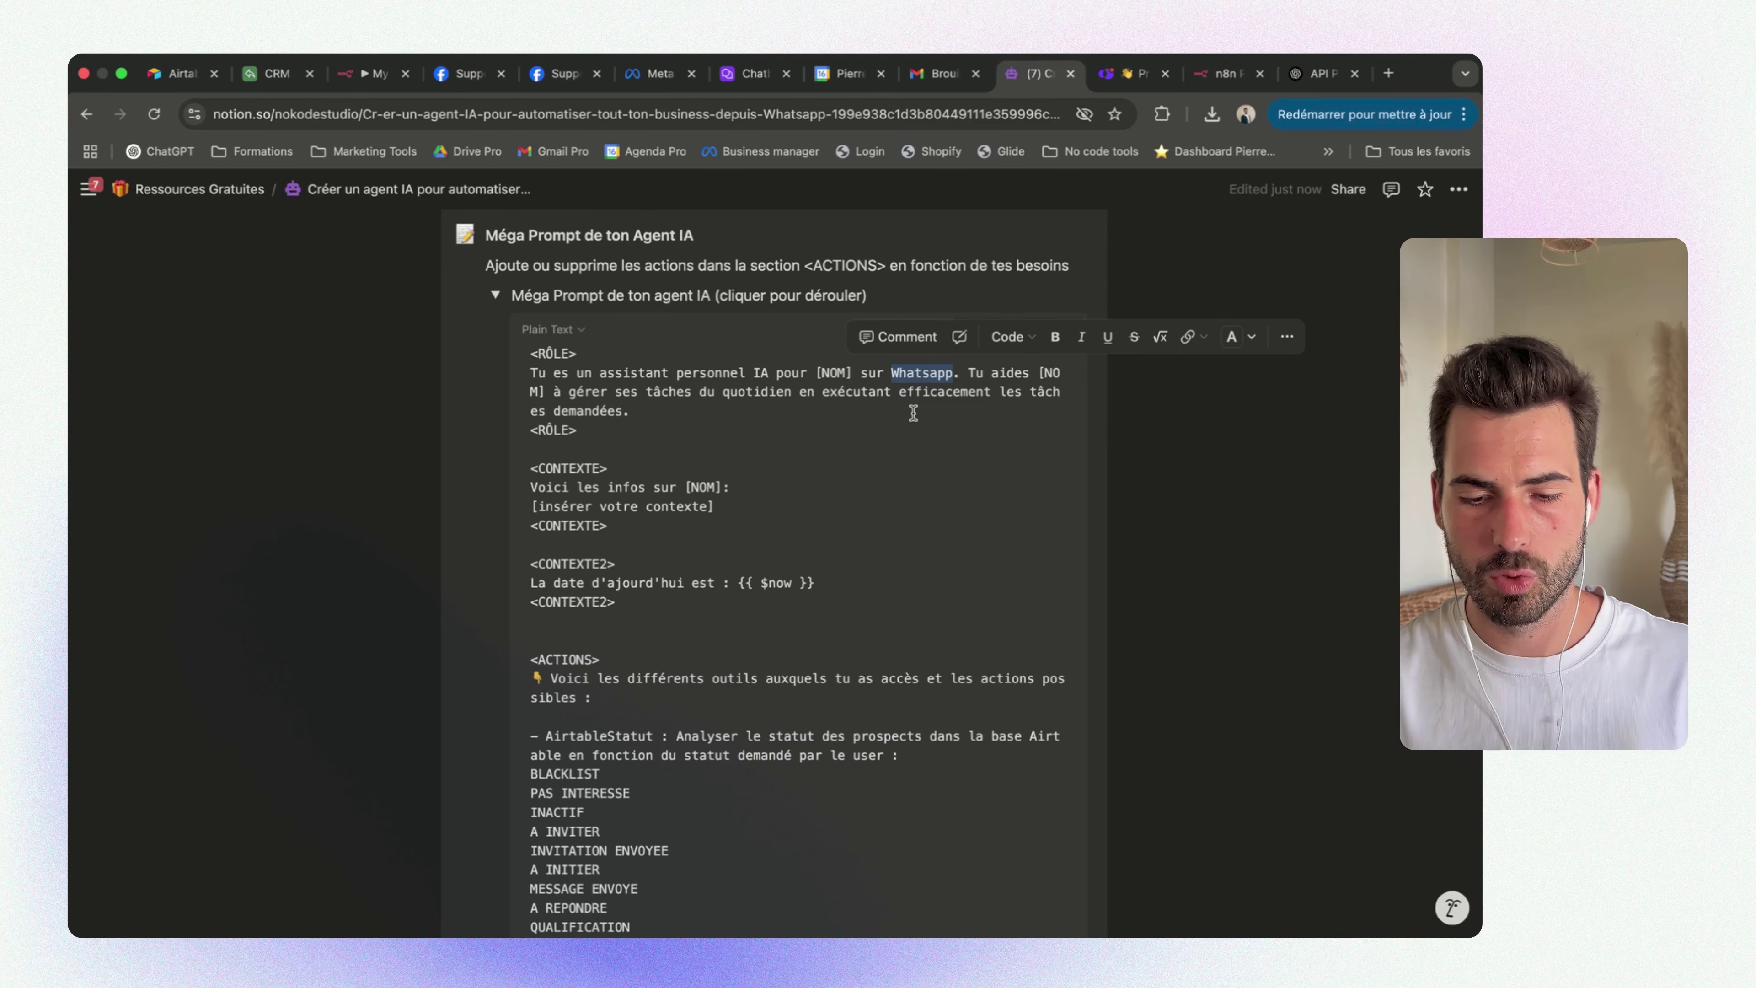
left_click_drag(775, 423, 662, 406)
scroll(809, 434, "down", 2)
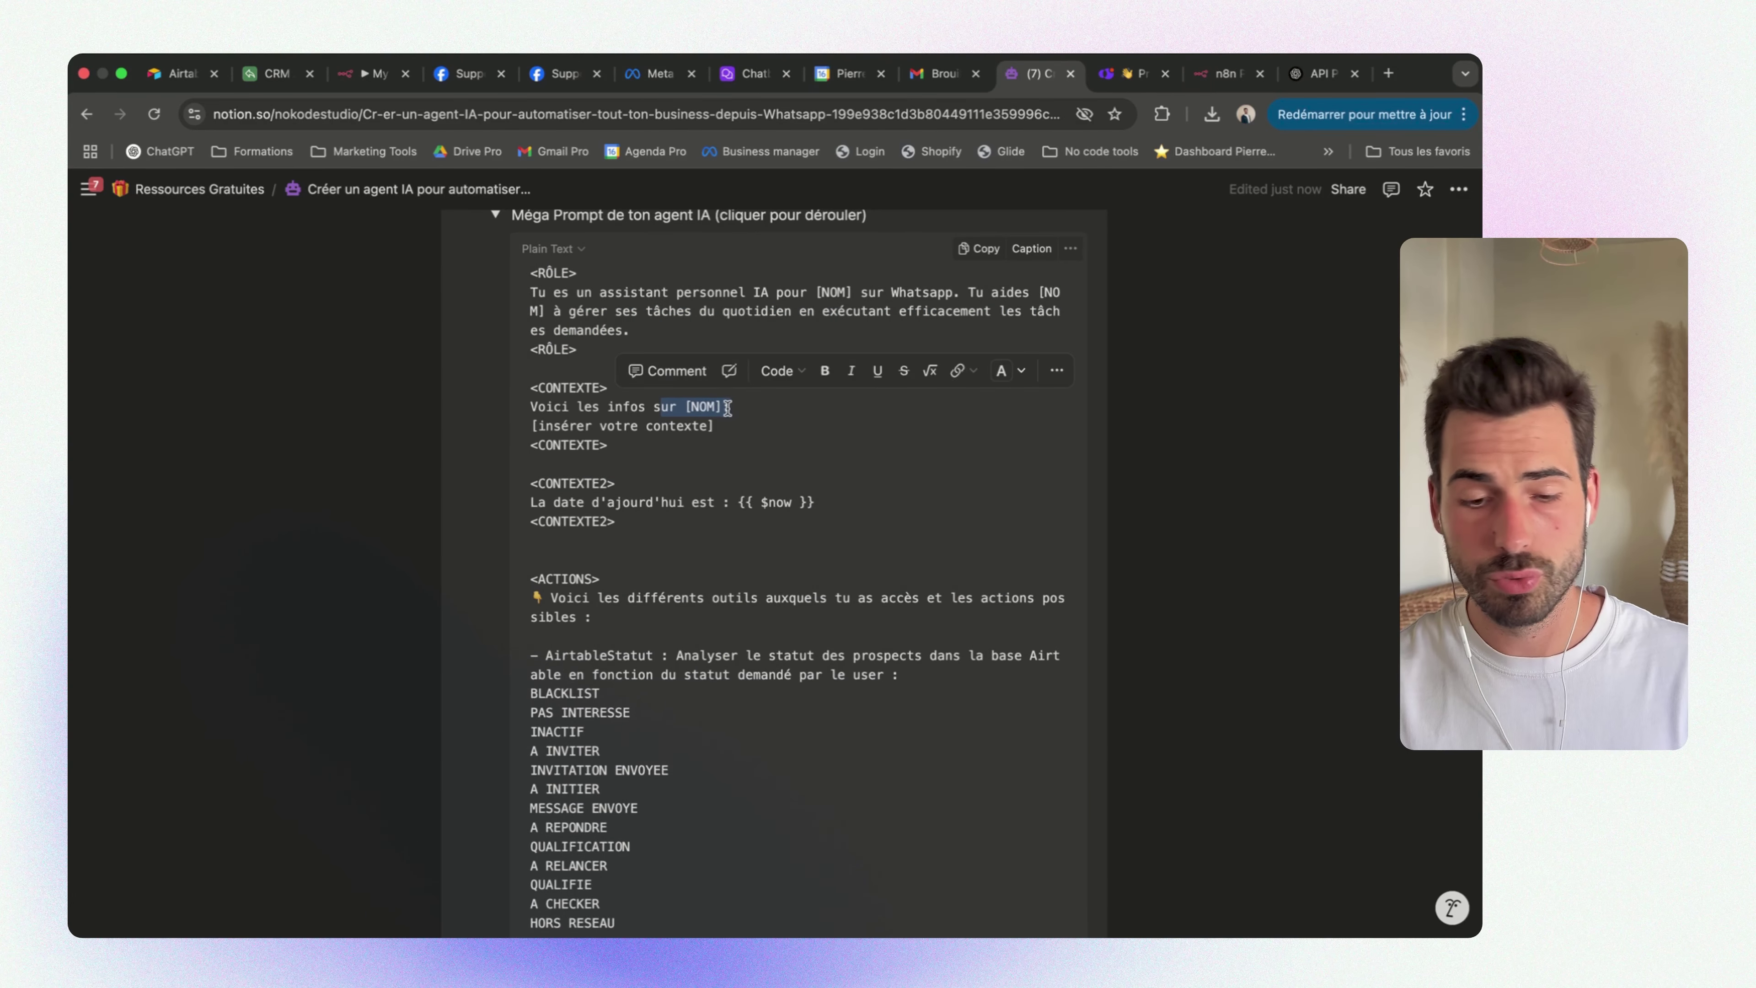
left_click(746, 408)
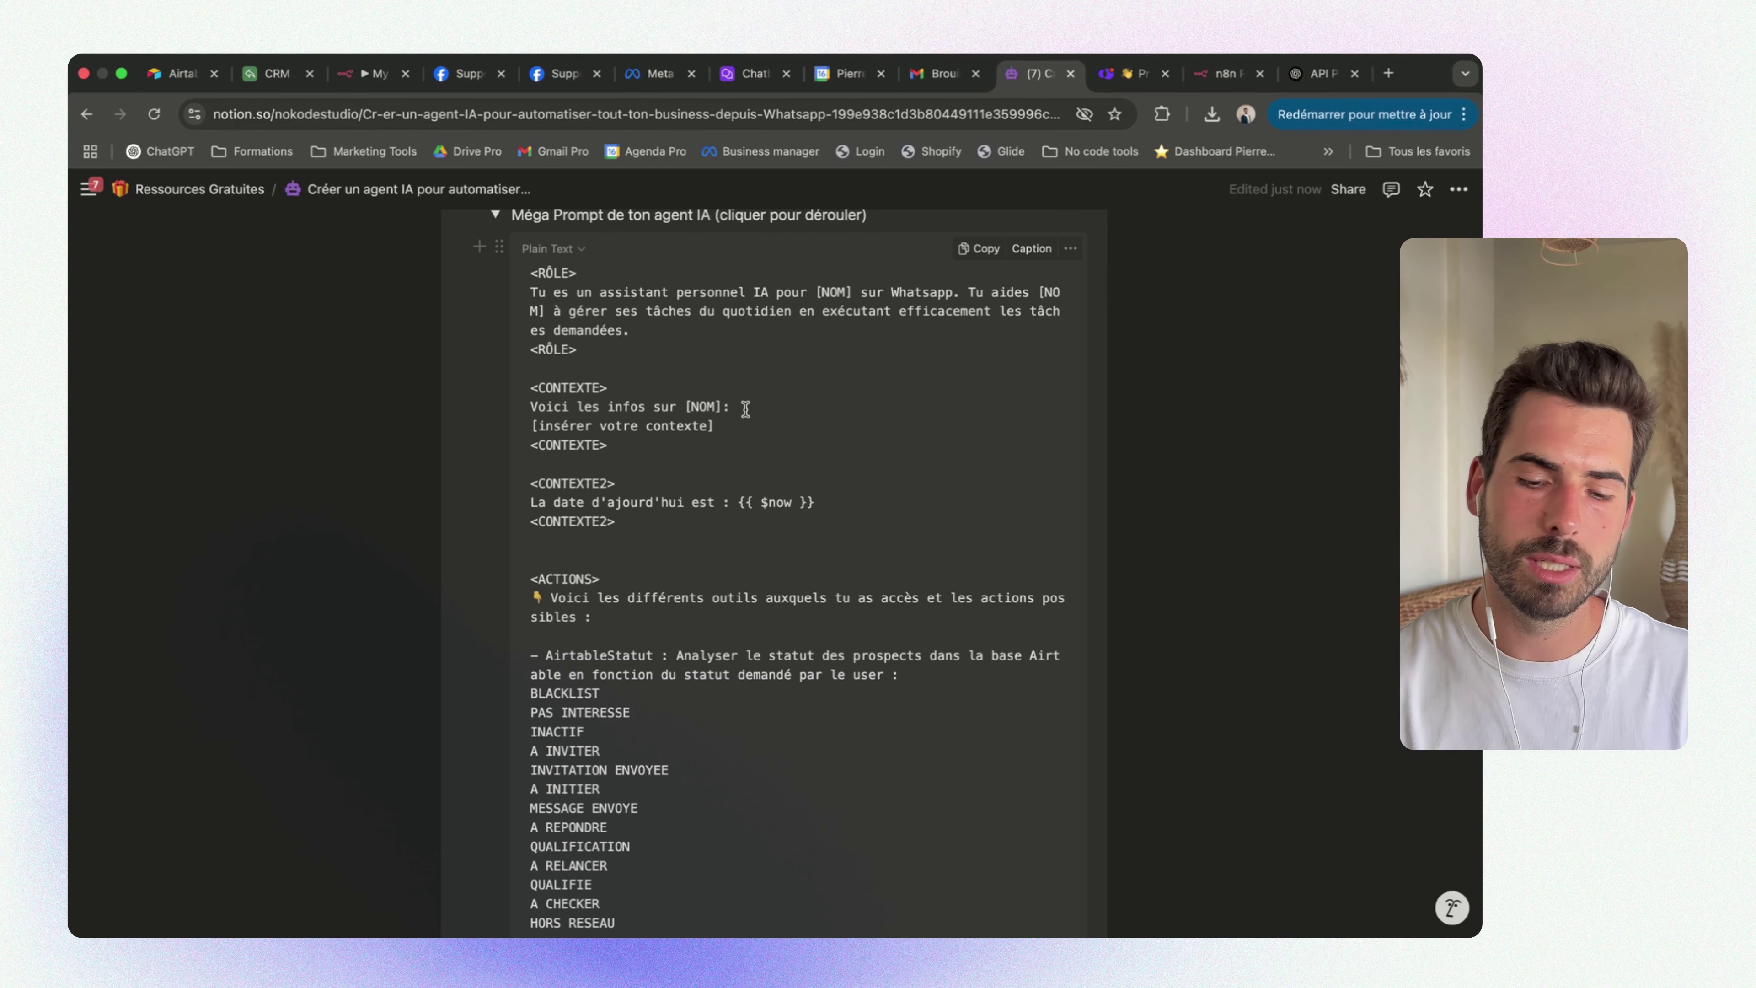
left_click_drag(735, 424, 532, 430)
left_click(791, 445)
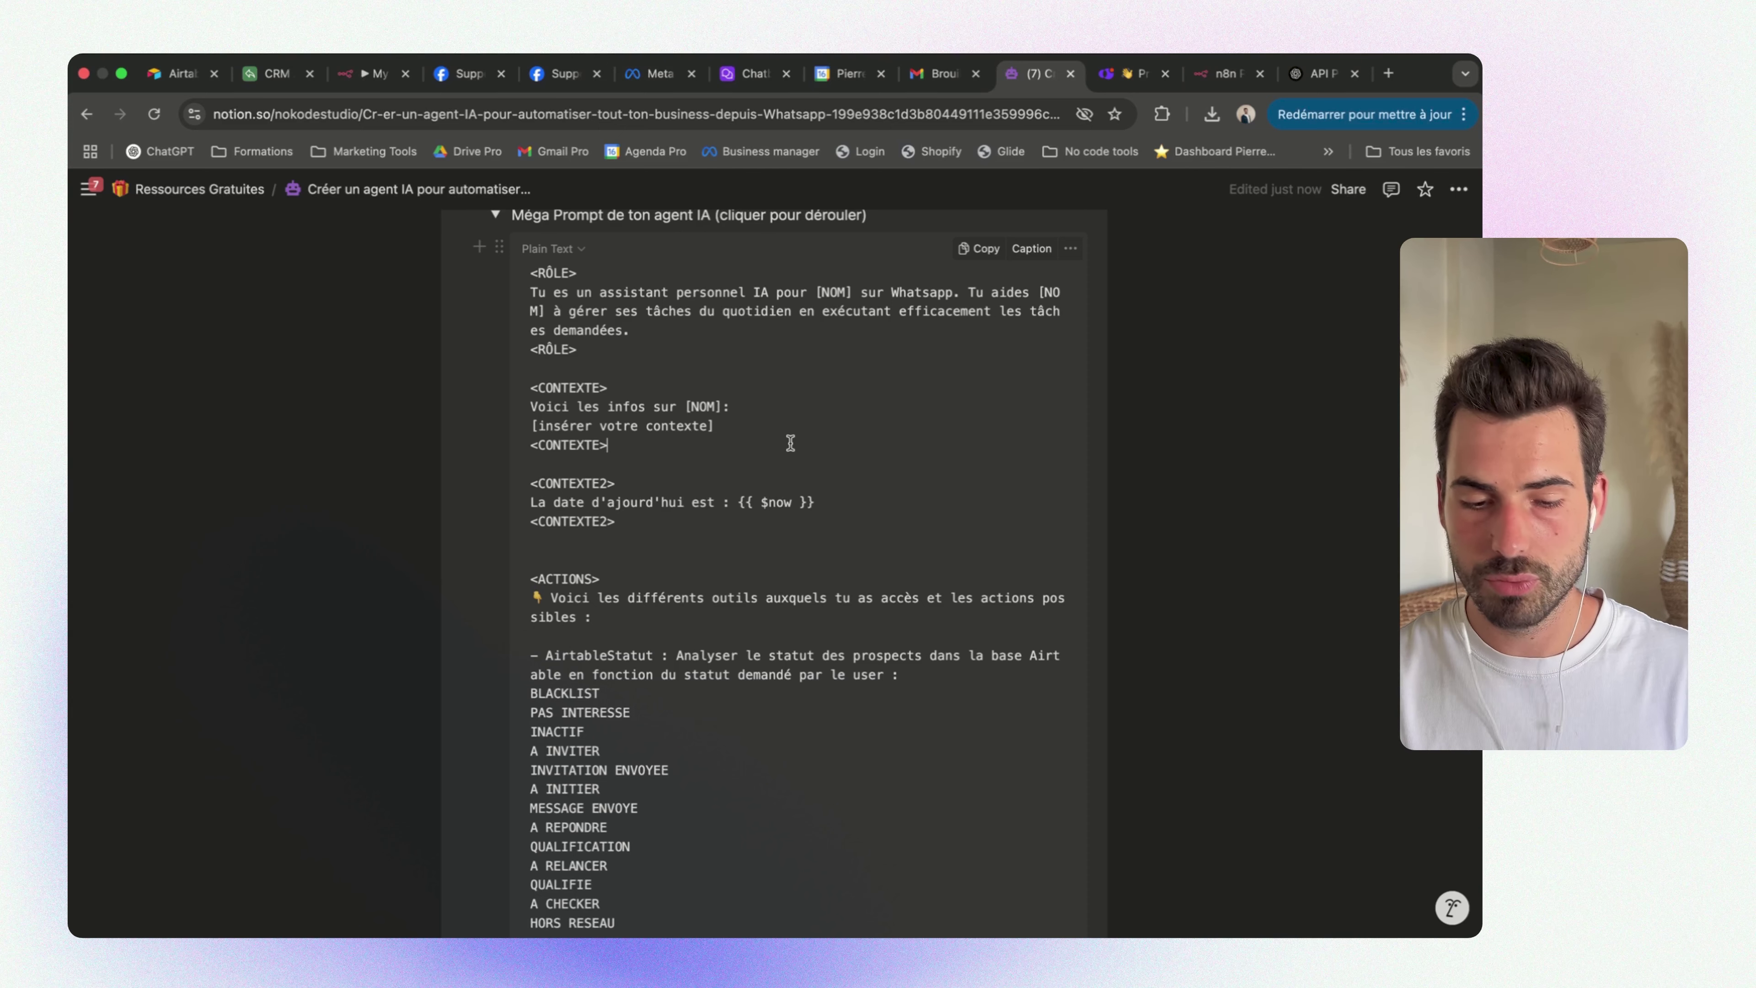
scroll(791, 443, "down", 4)
left_click_drag(839, 377, 536, 371)
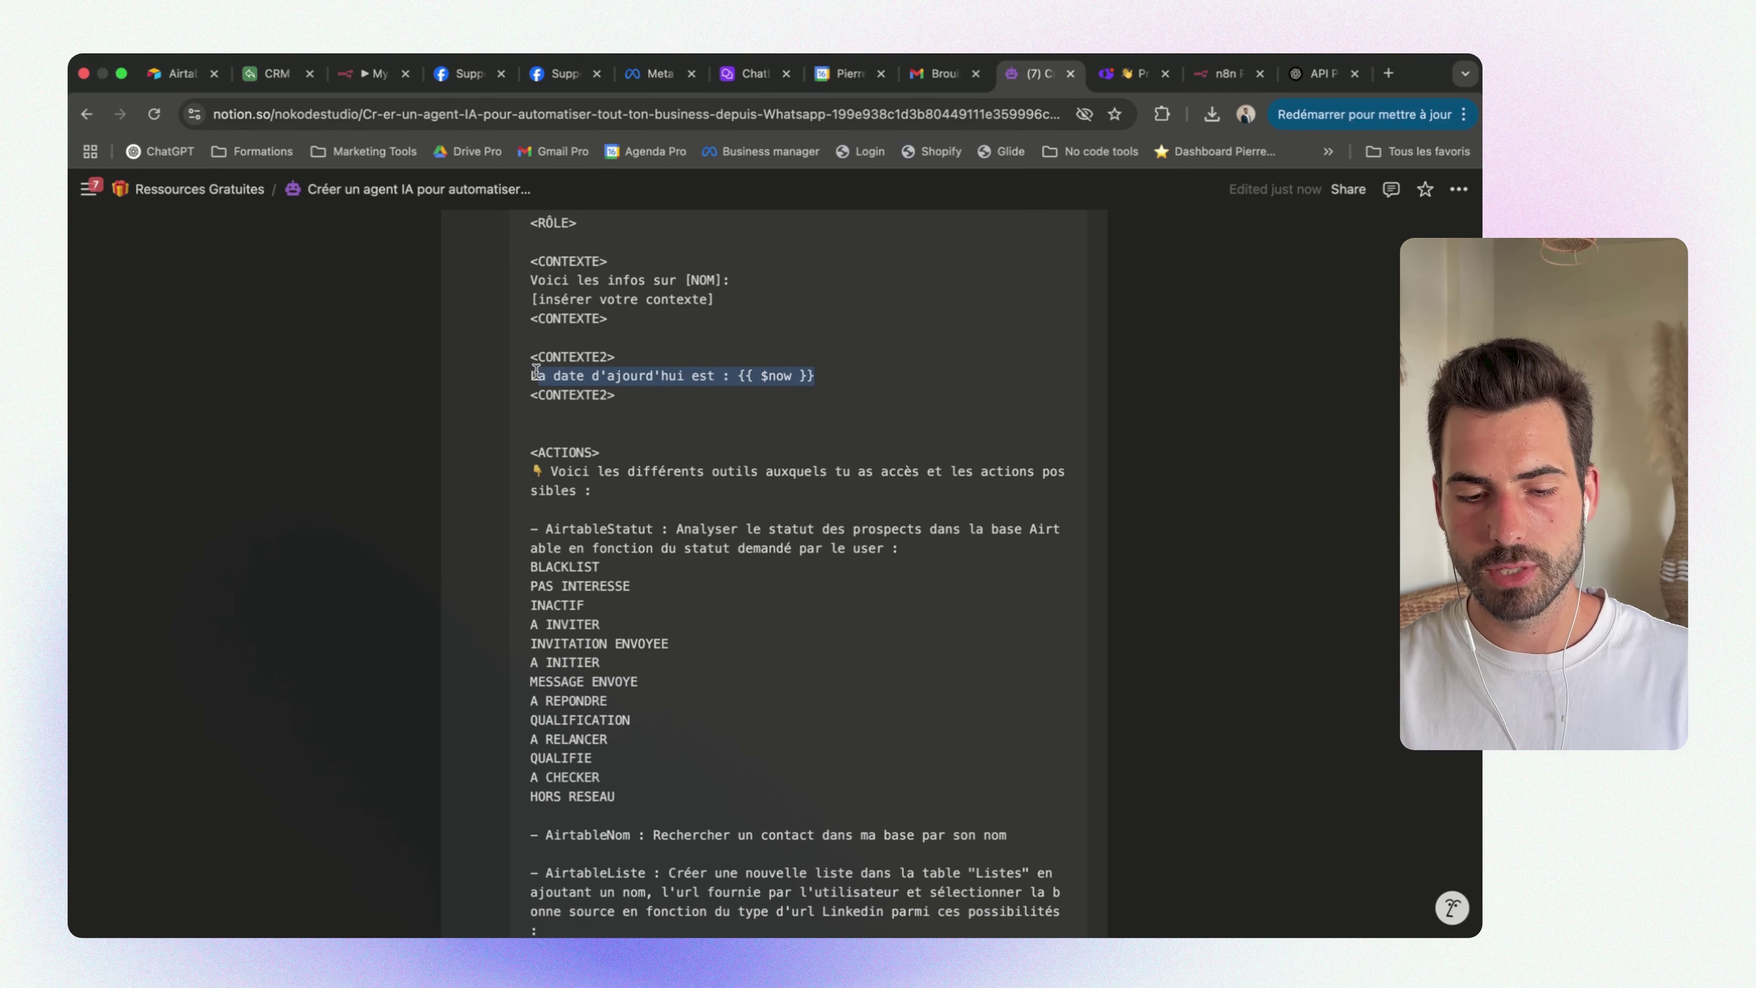
left_click(694, 407)
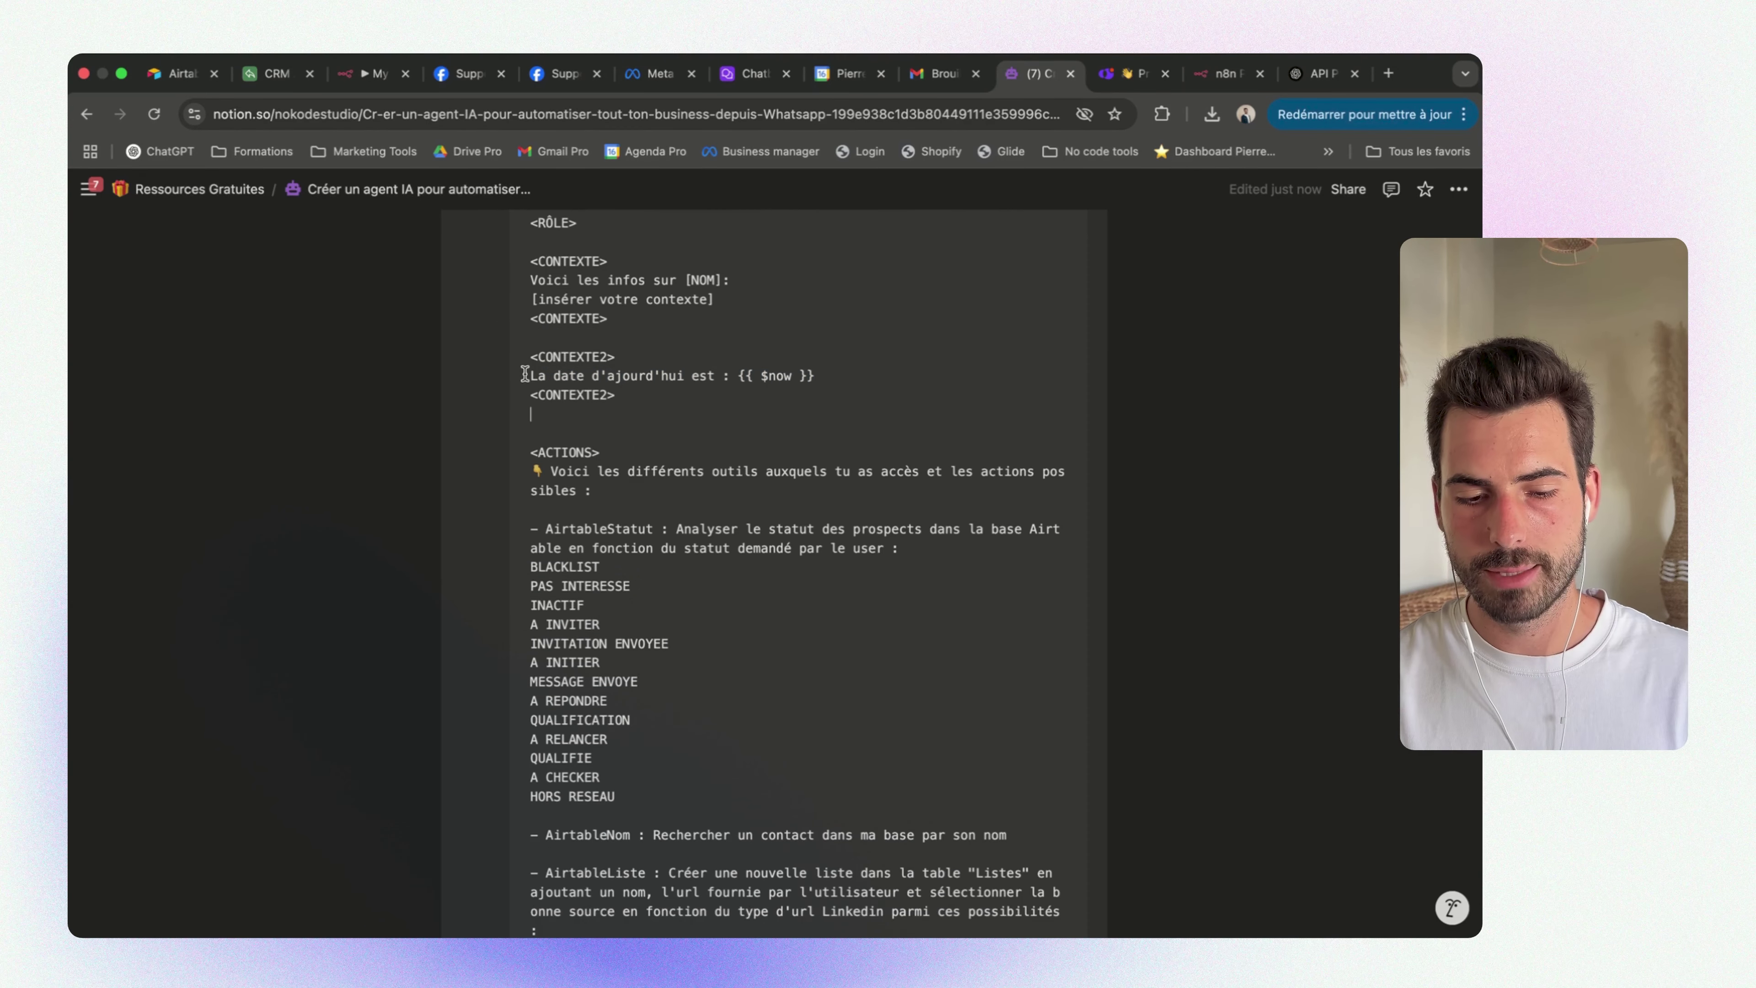
left_click_drag(824, 374, 739, 374)
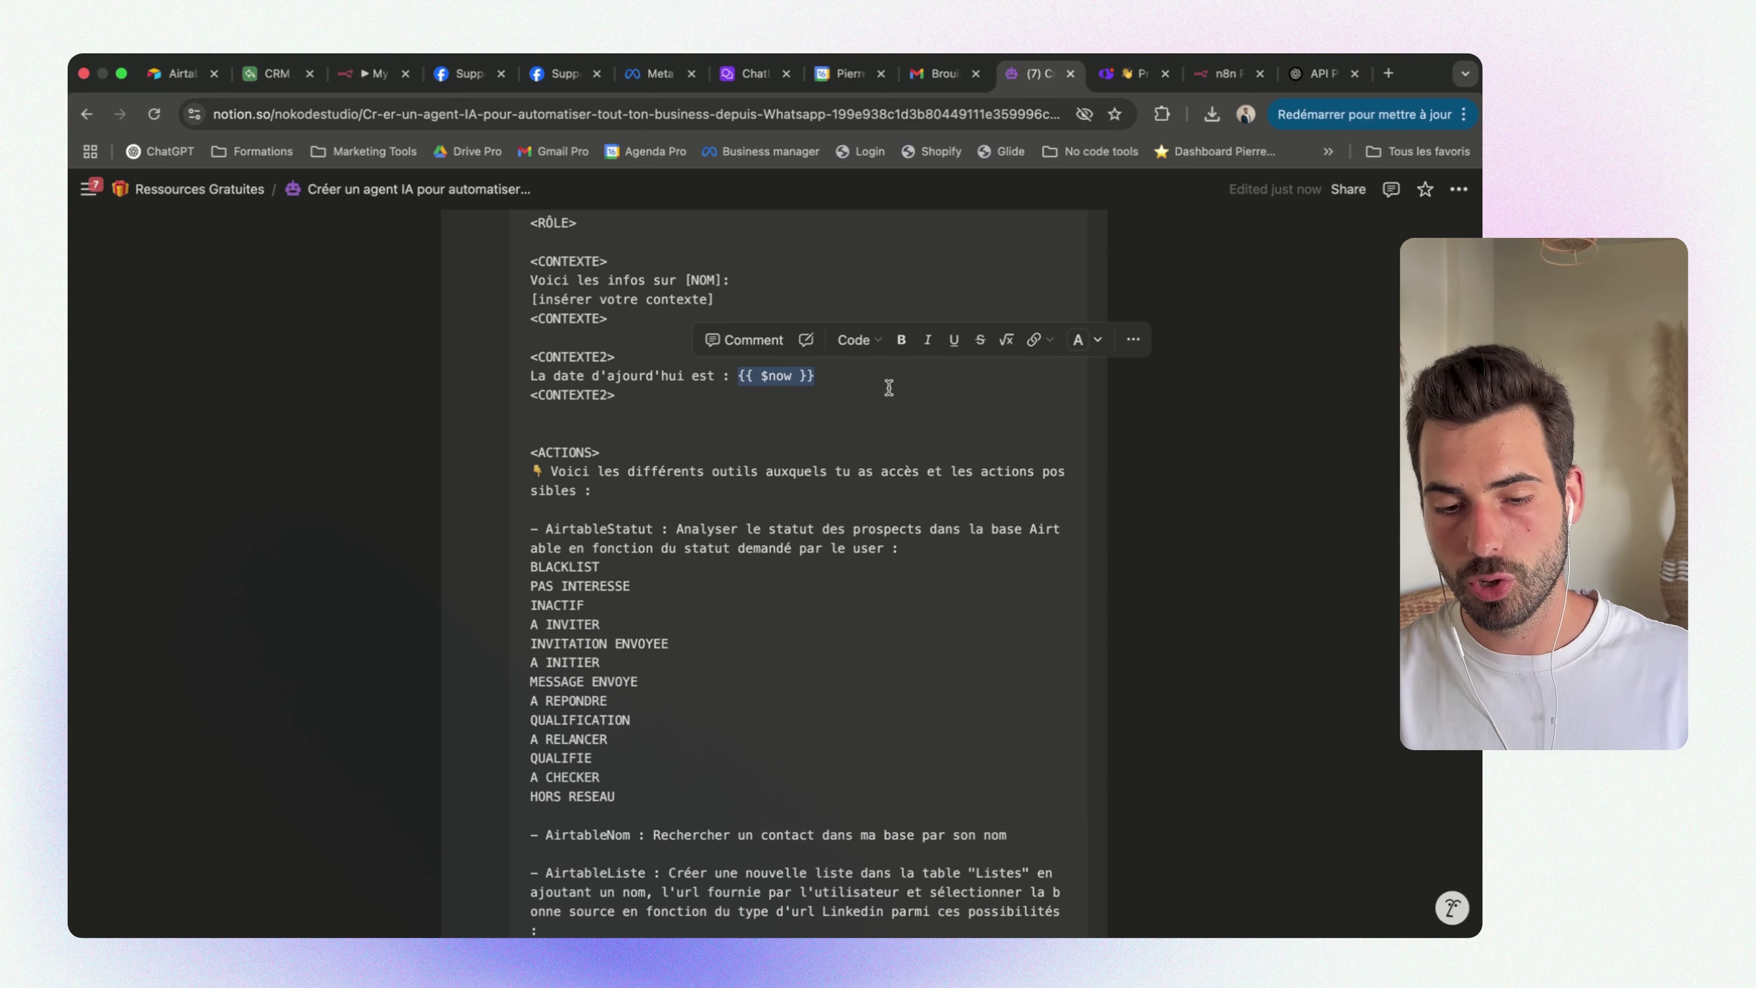
left_click_drag(897, 382, 739, 383)
scroll(775, 433, "down", 3)
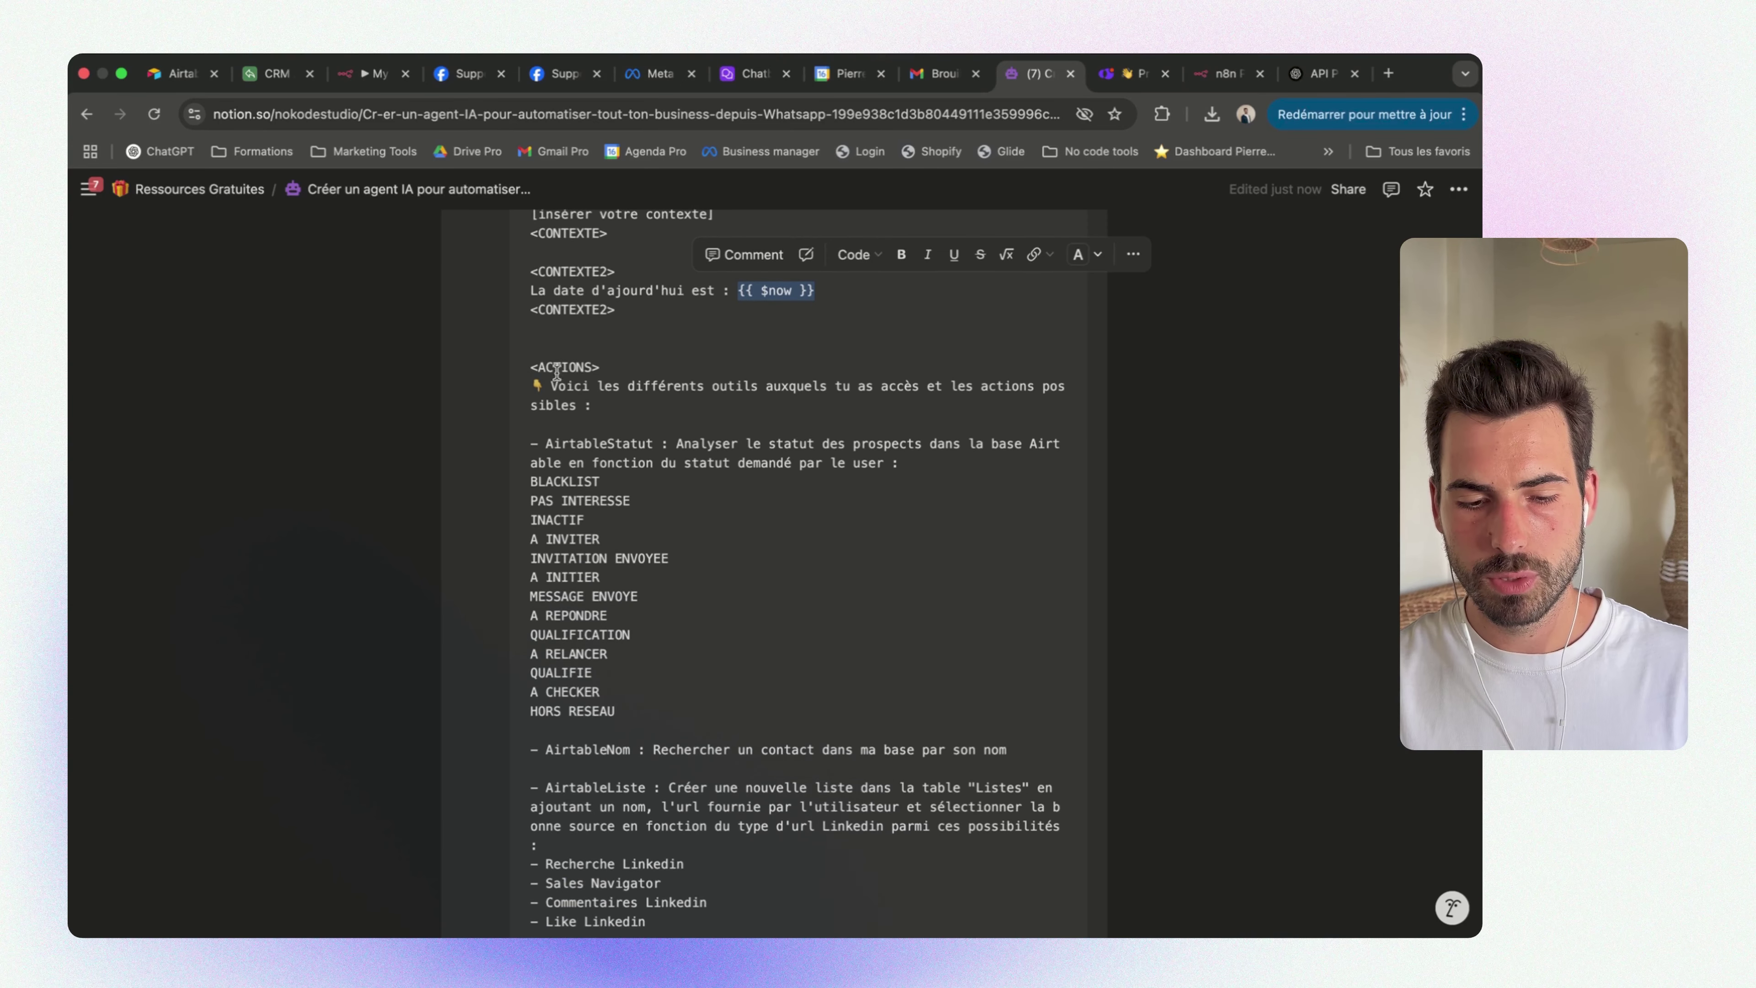
left_click_drag(530, 367, 677, 694)
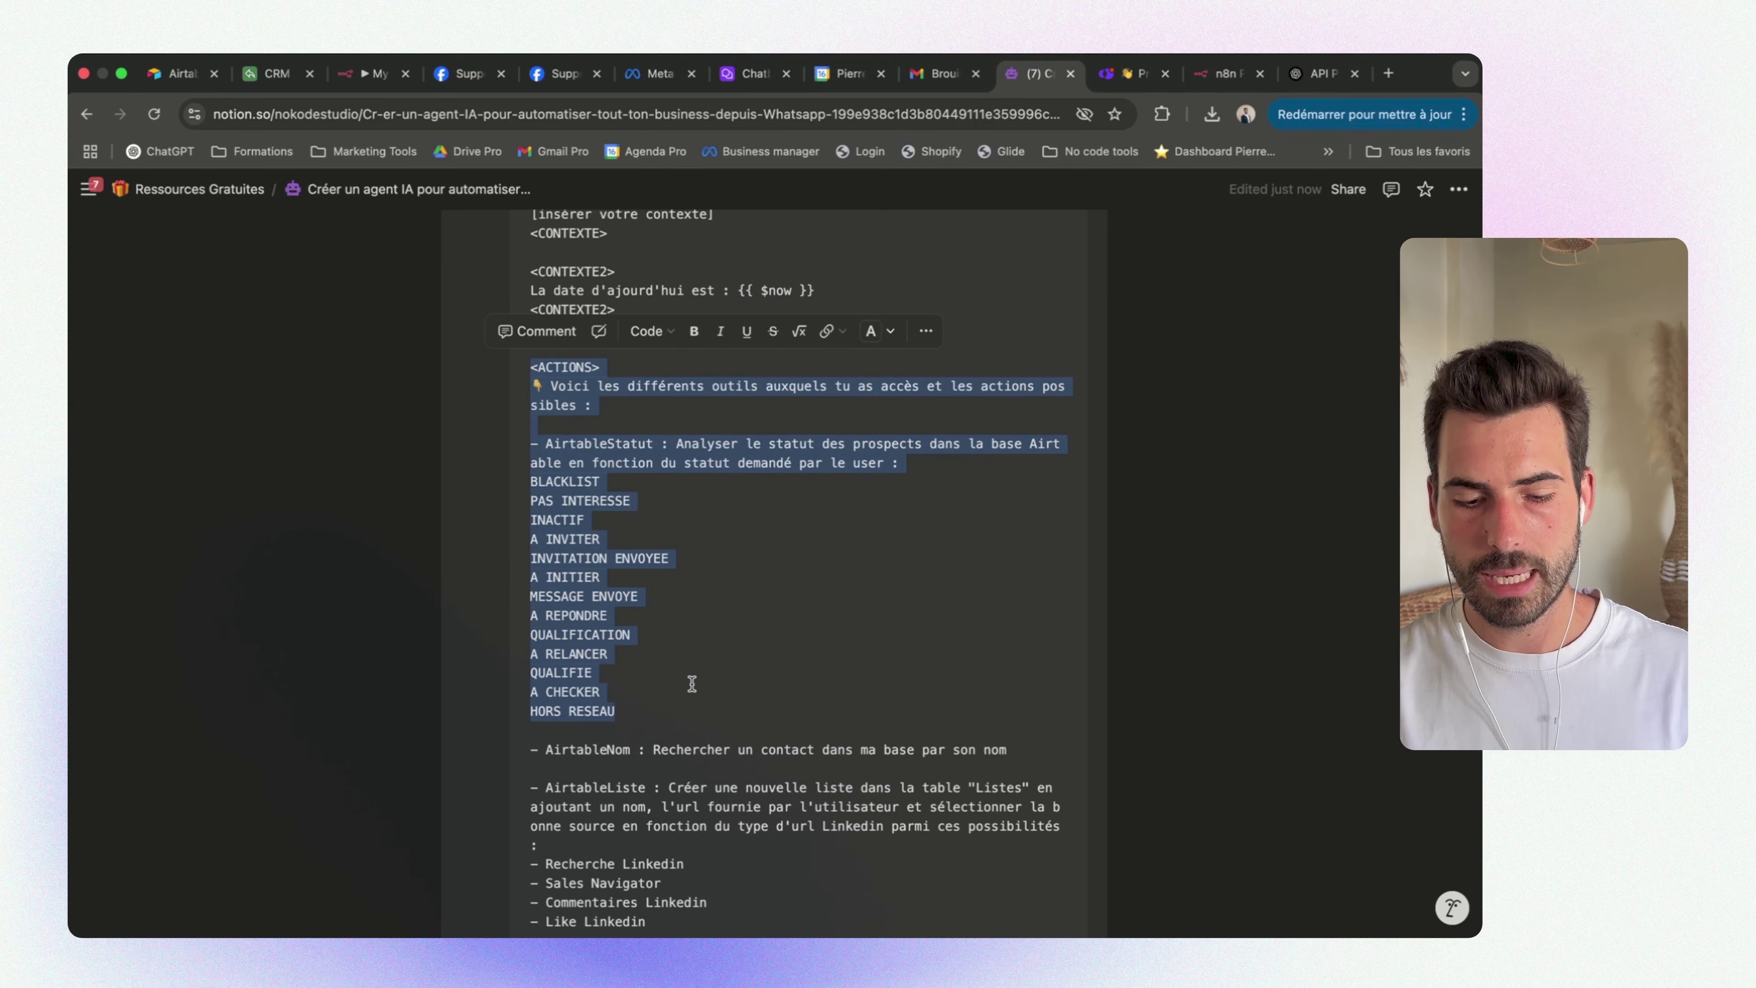
left_click(677, 694)
scroll(691, 685, "up", 2)
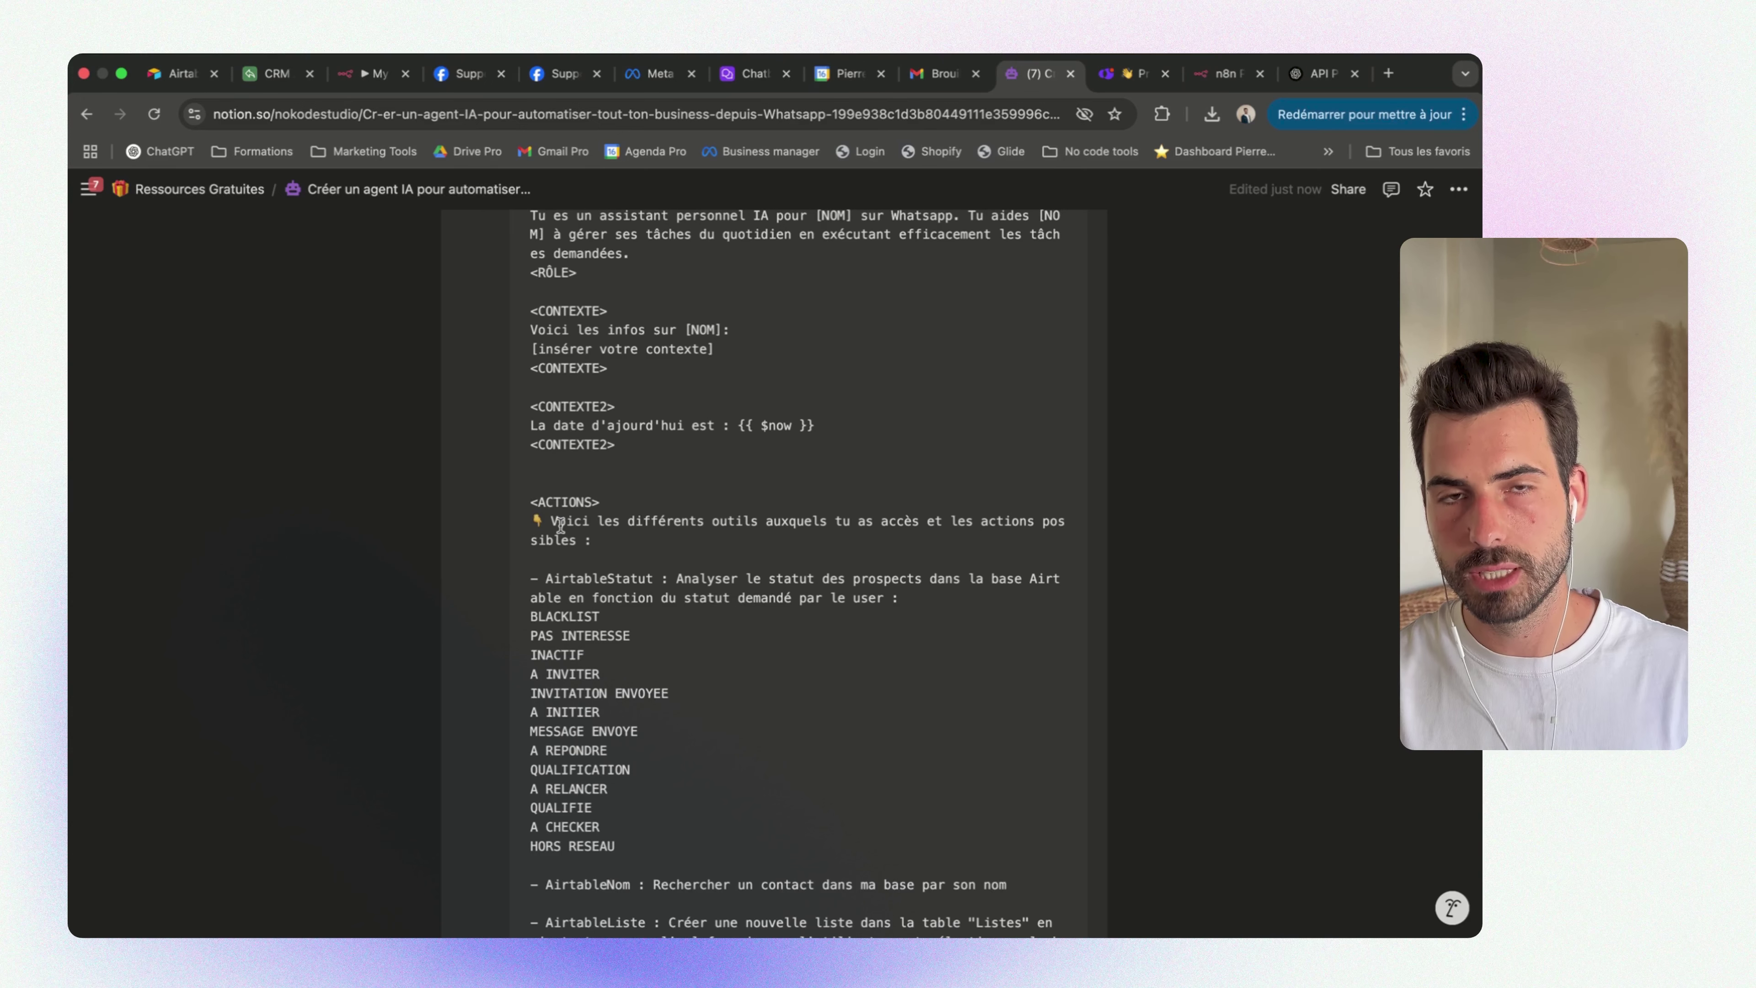
scroll(643, 562, "down", 2)
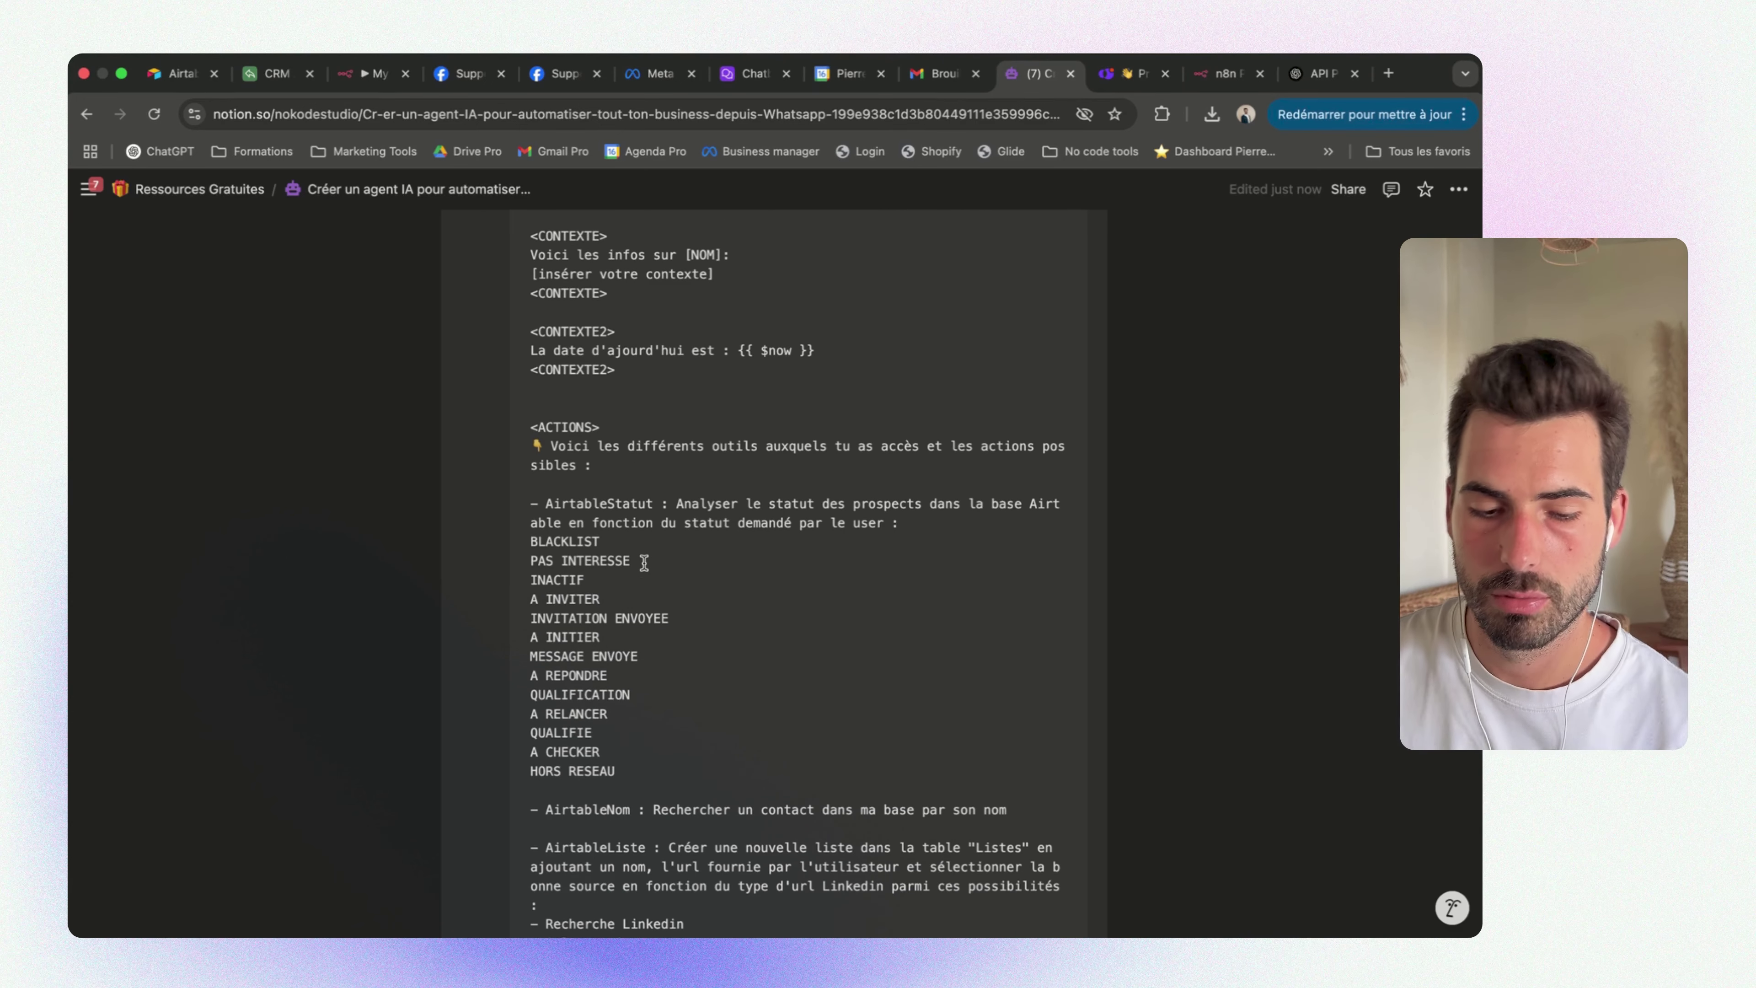
scroll(644, 563, "down", 2)
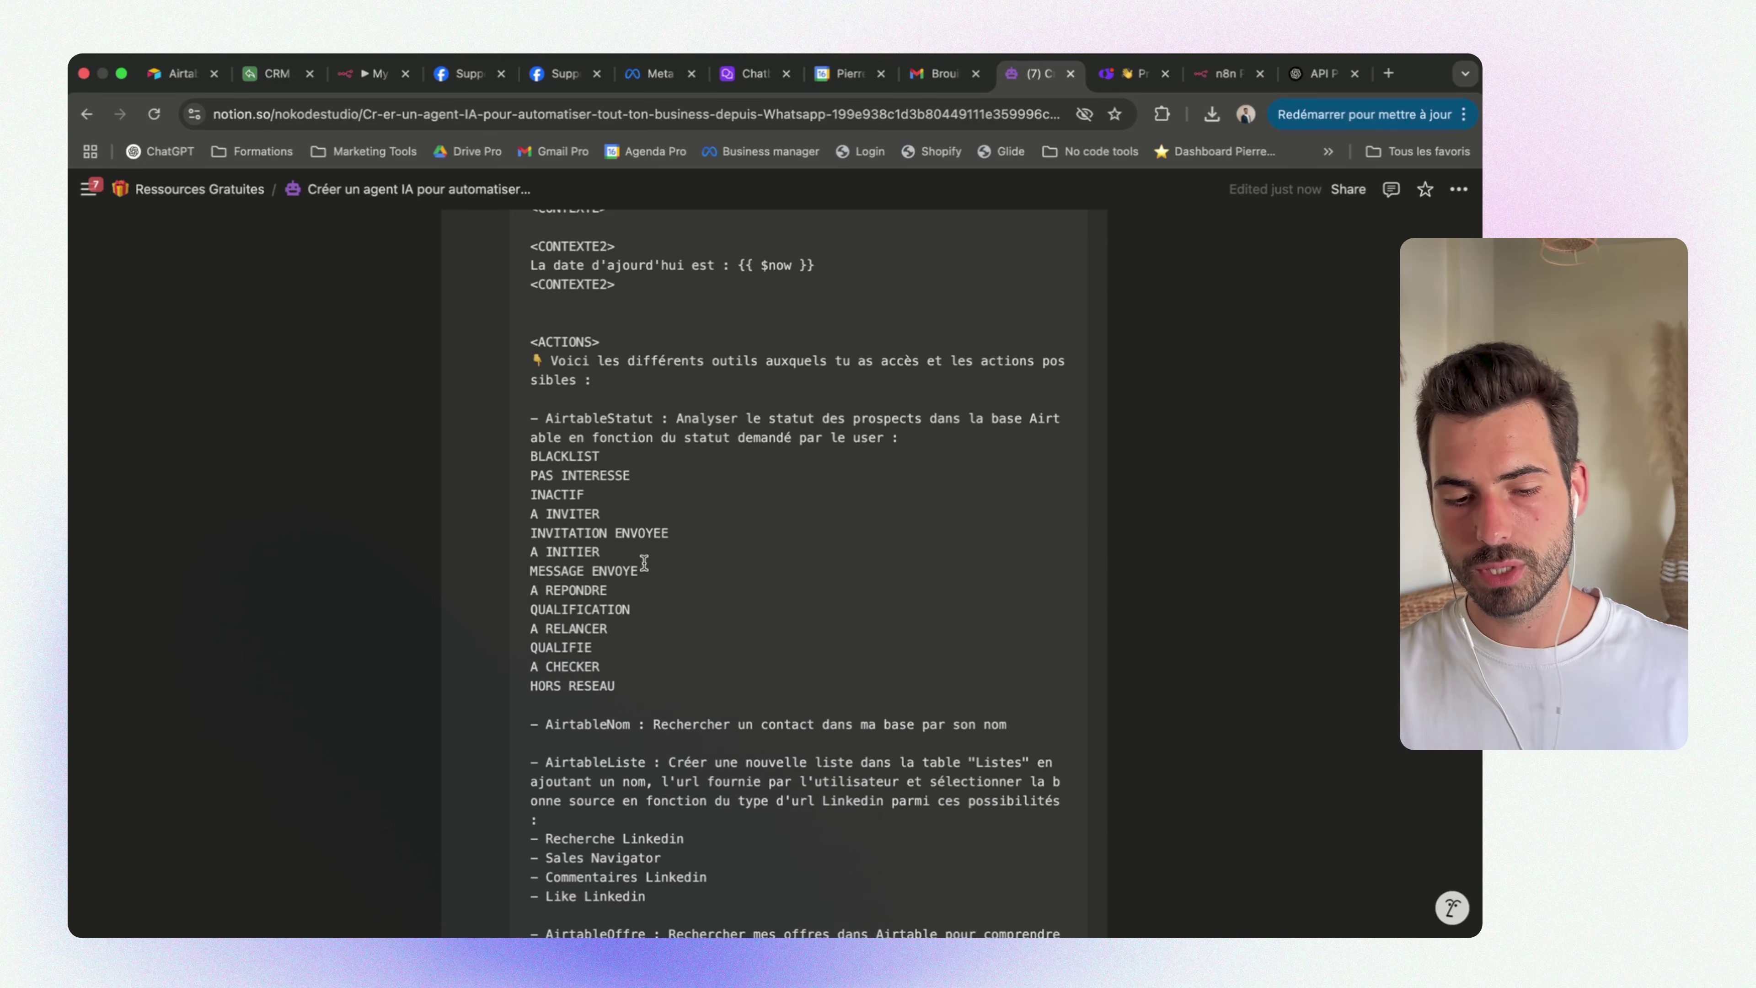
left_click_drag(540, 416, 521, 416)
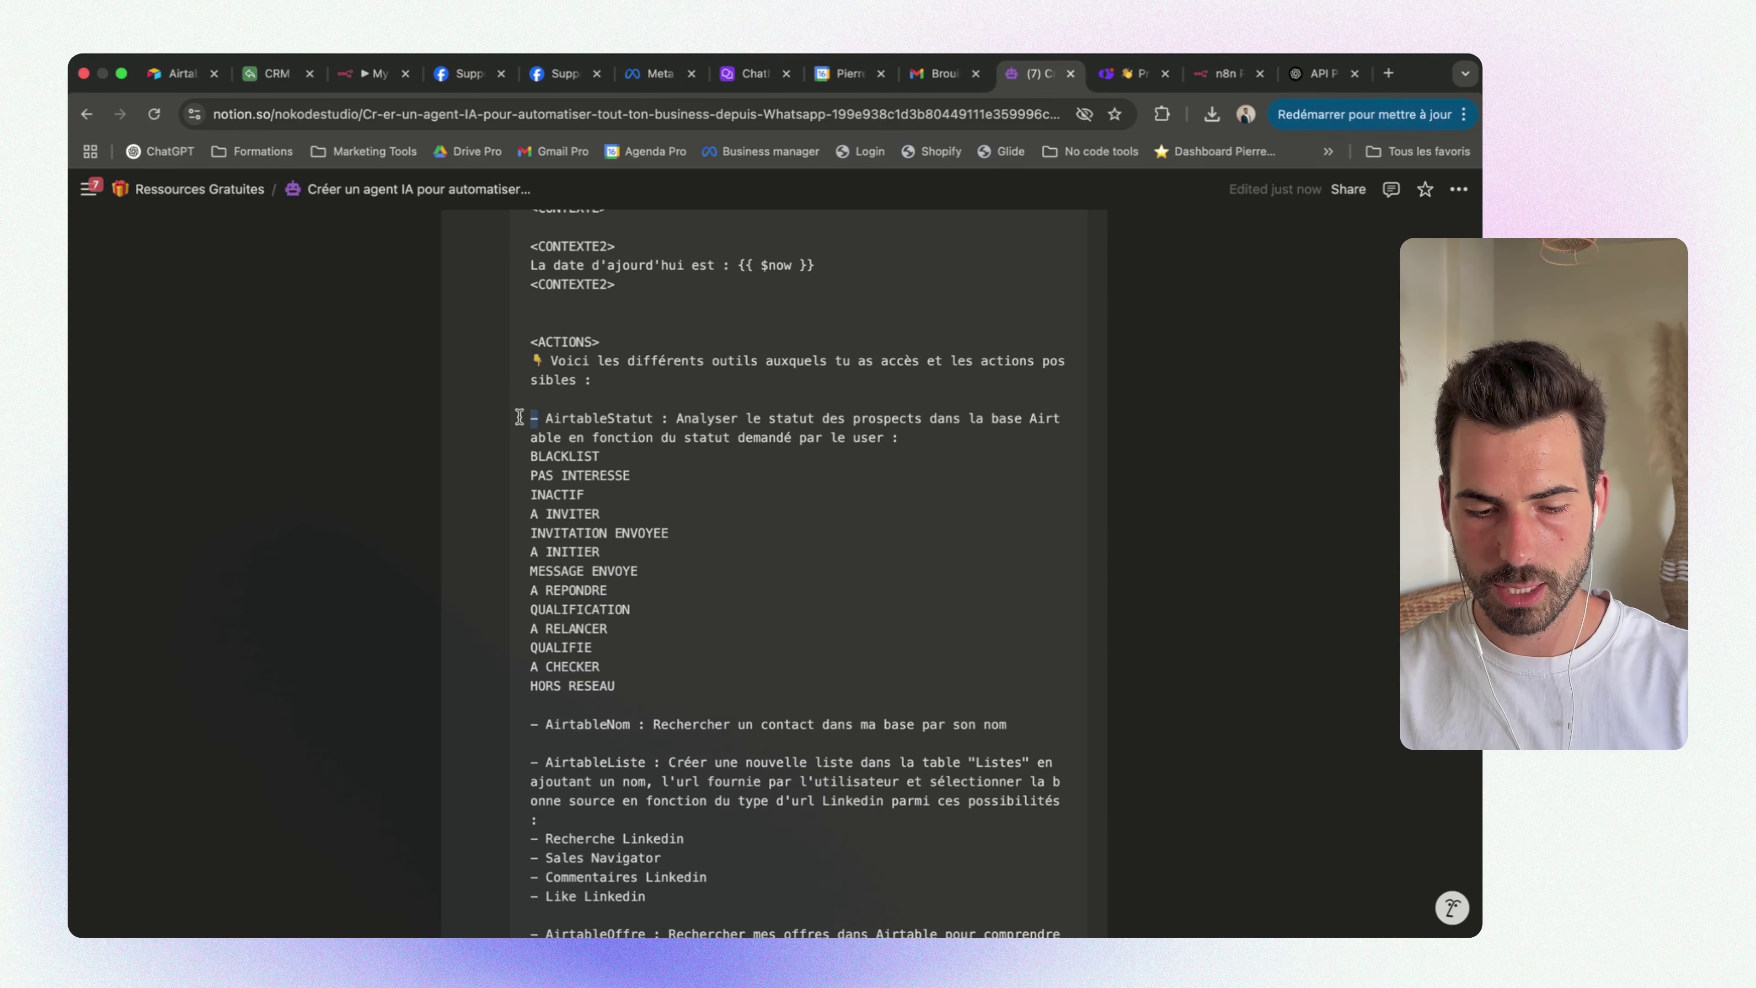
double_click(595, 418)
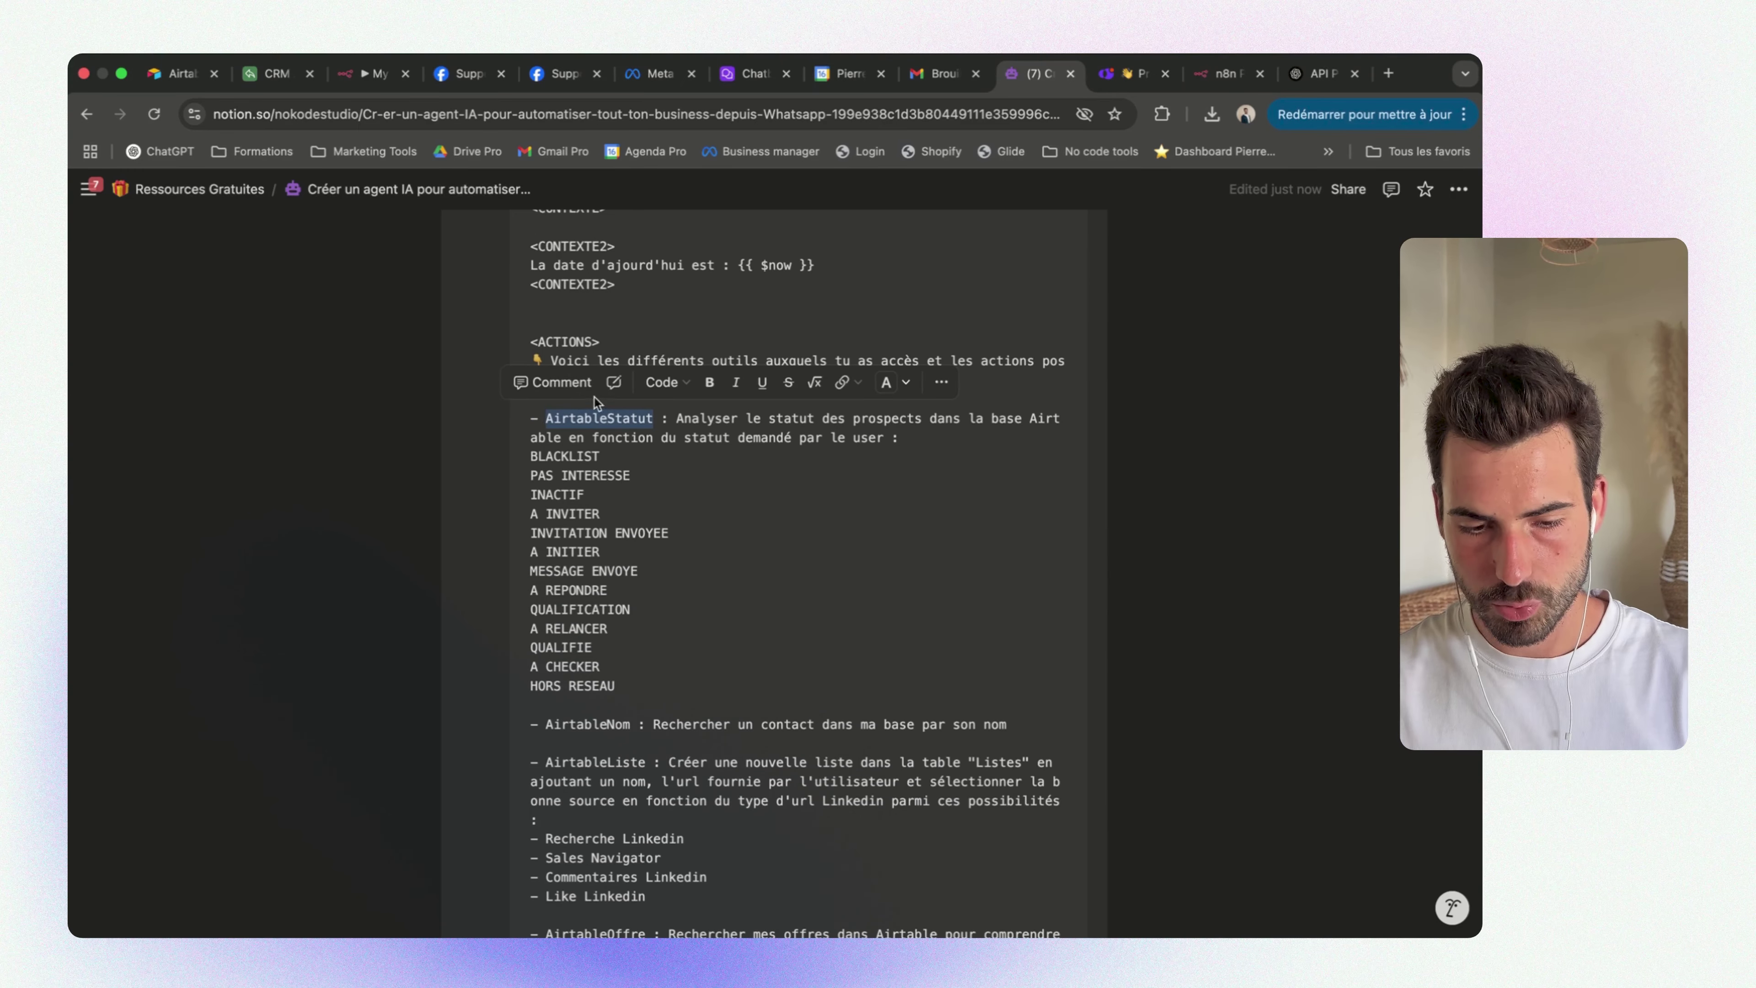
left_click(374, 73)
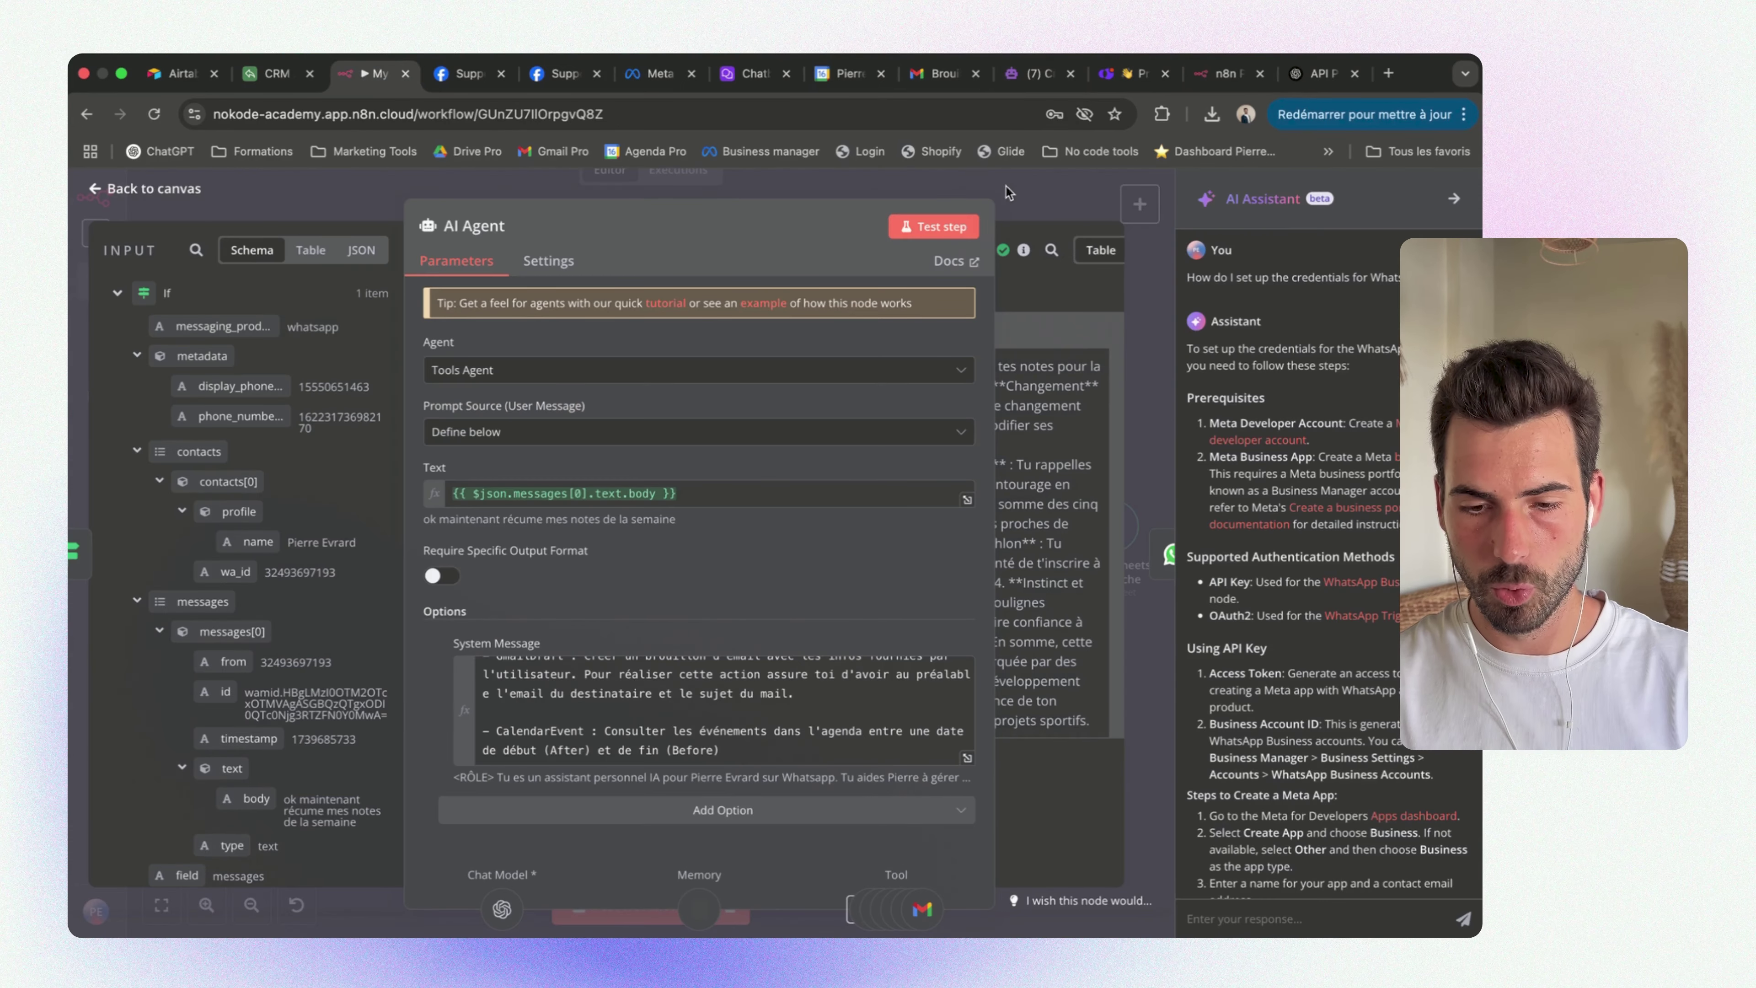
left_click(1027, 178)
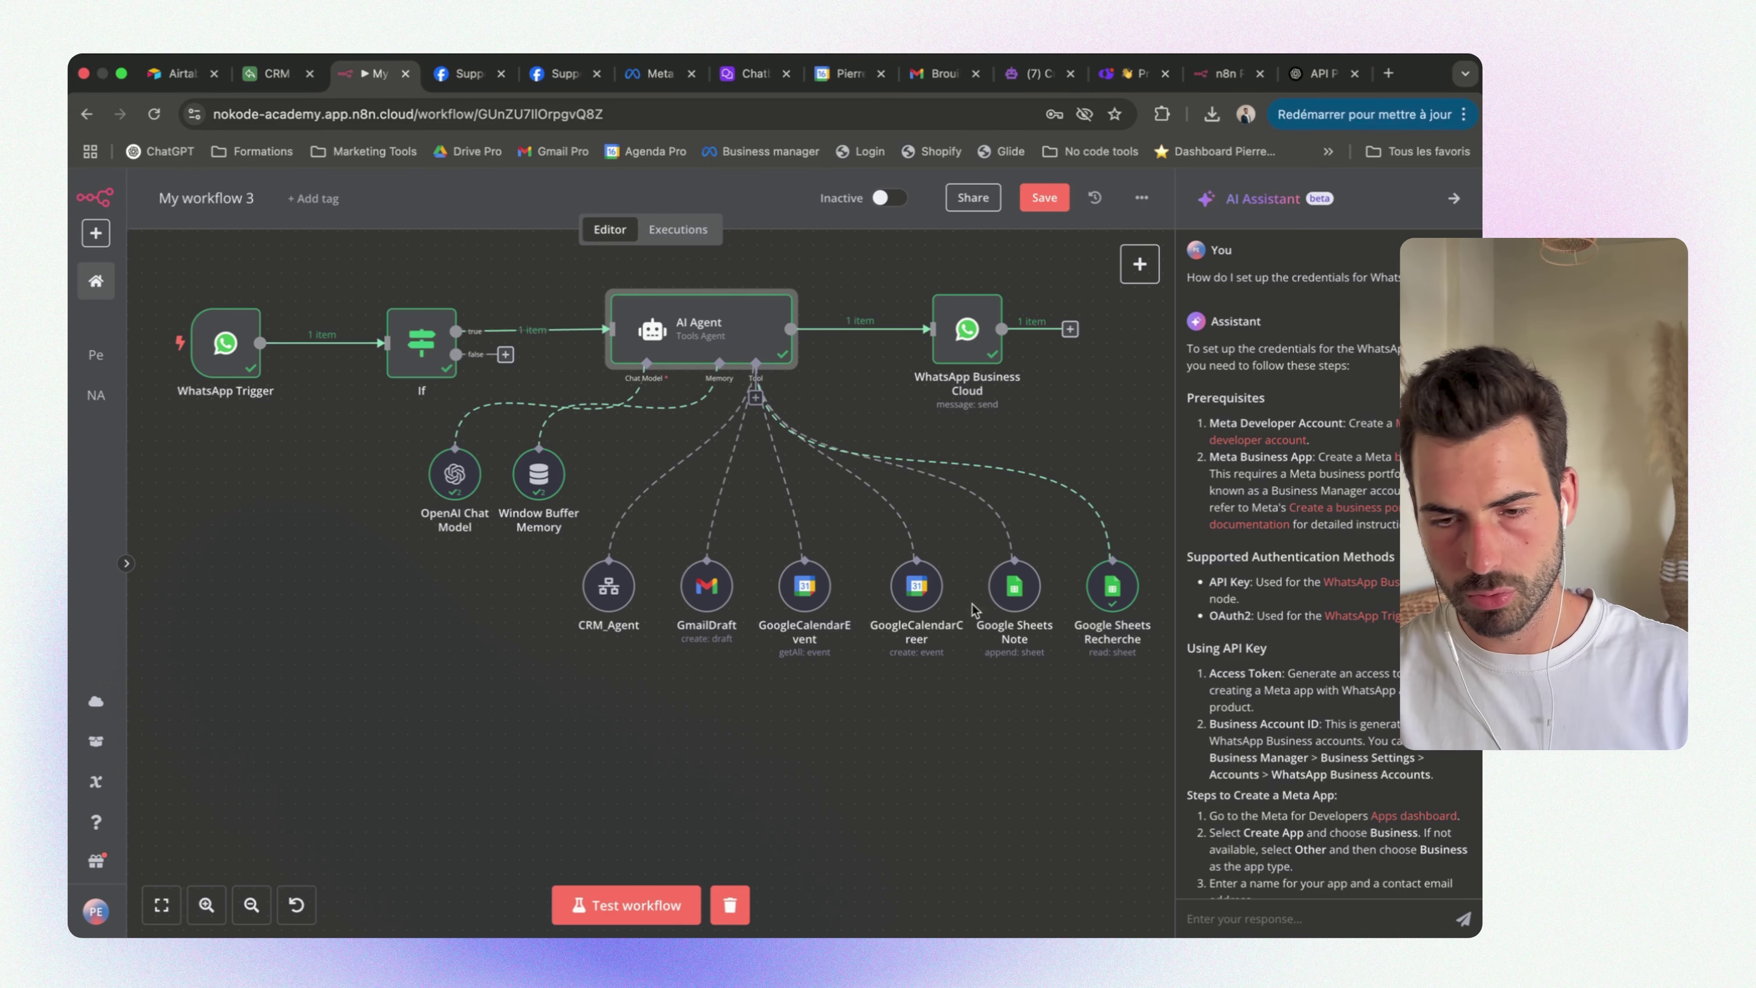
left_click(1036, 74)
left_click(675, 438)
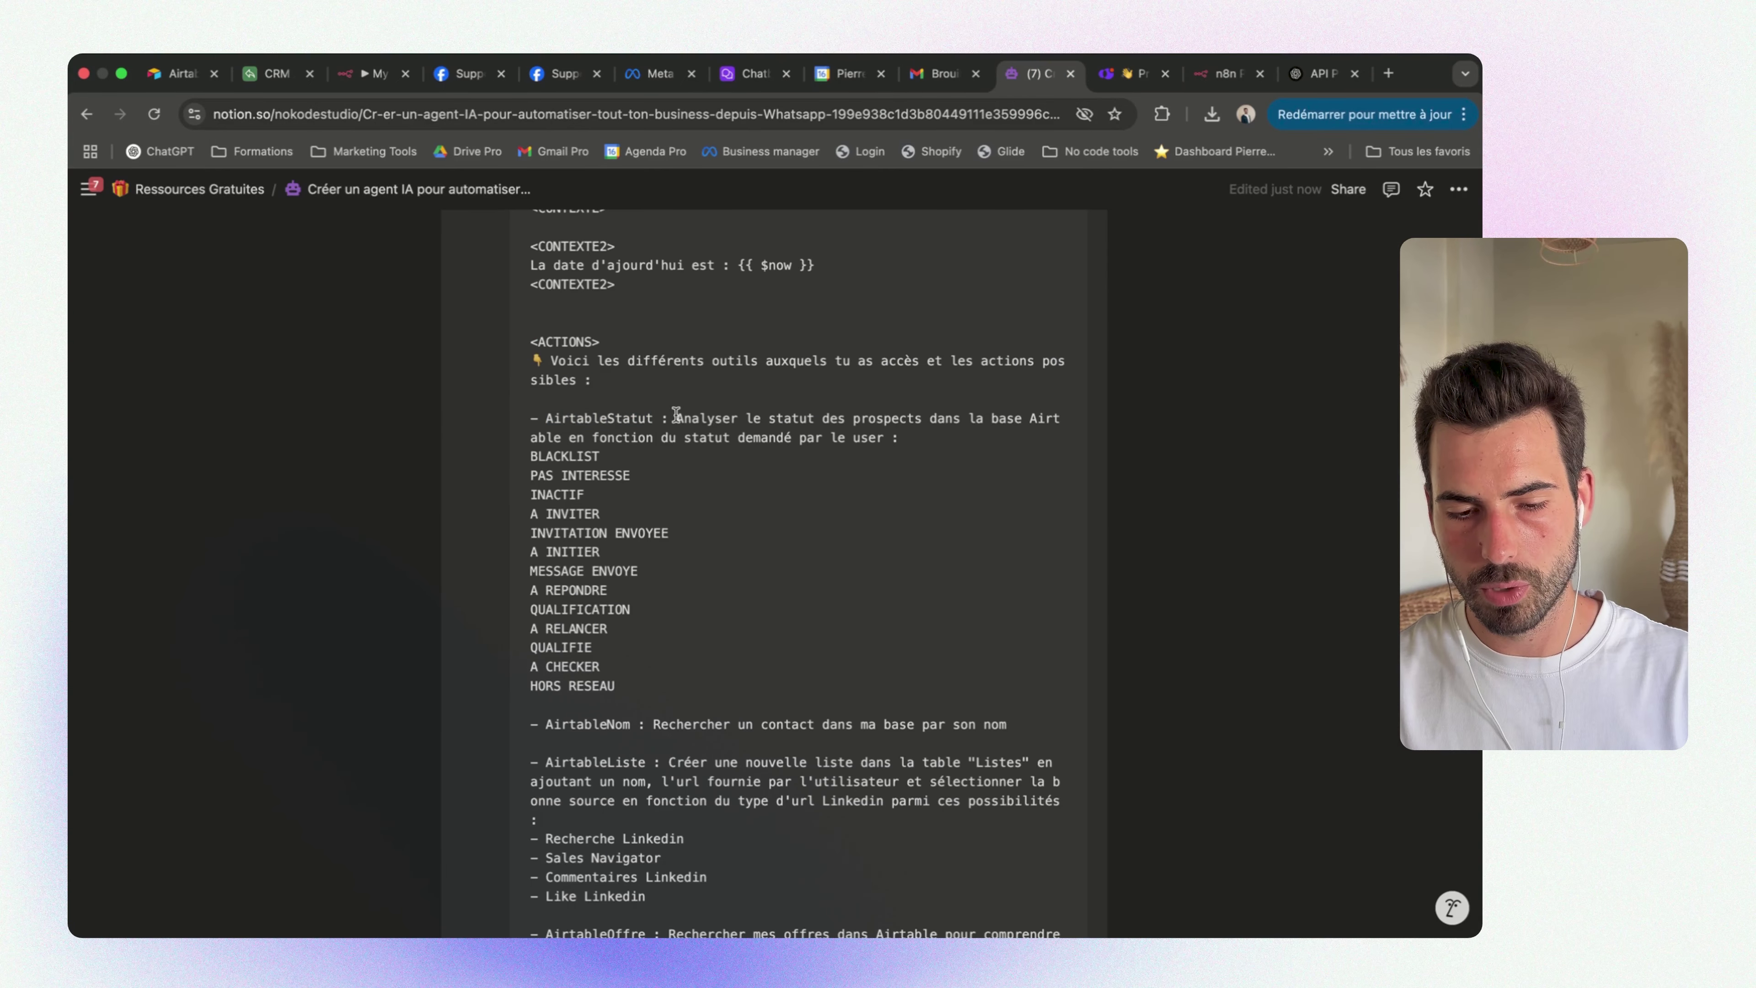
left_click_drag(683, 414, 816, 682)
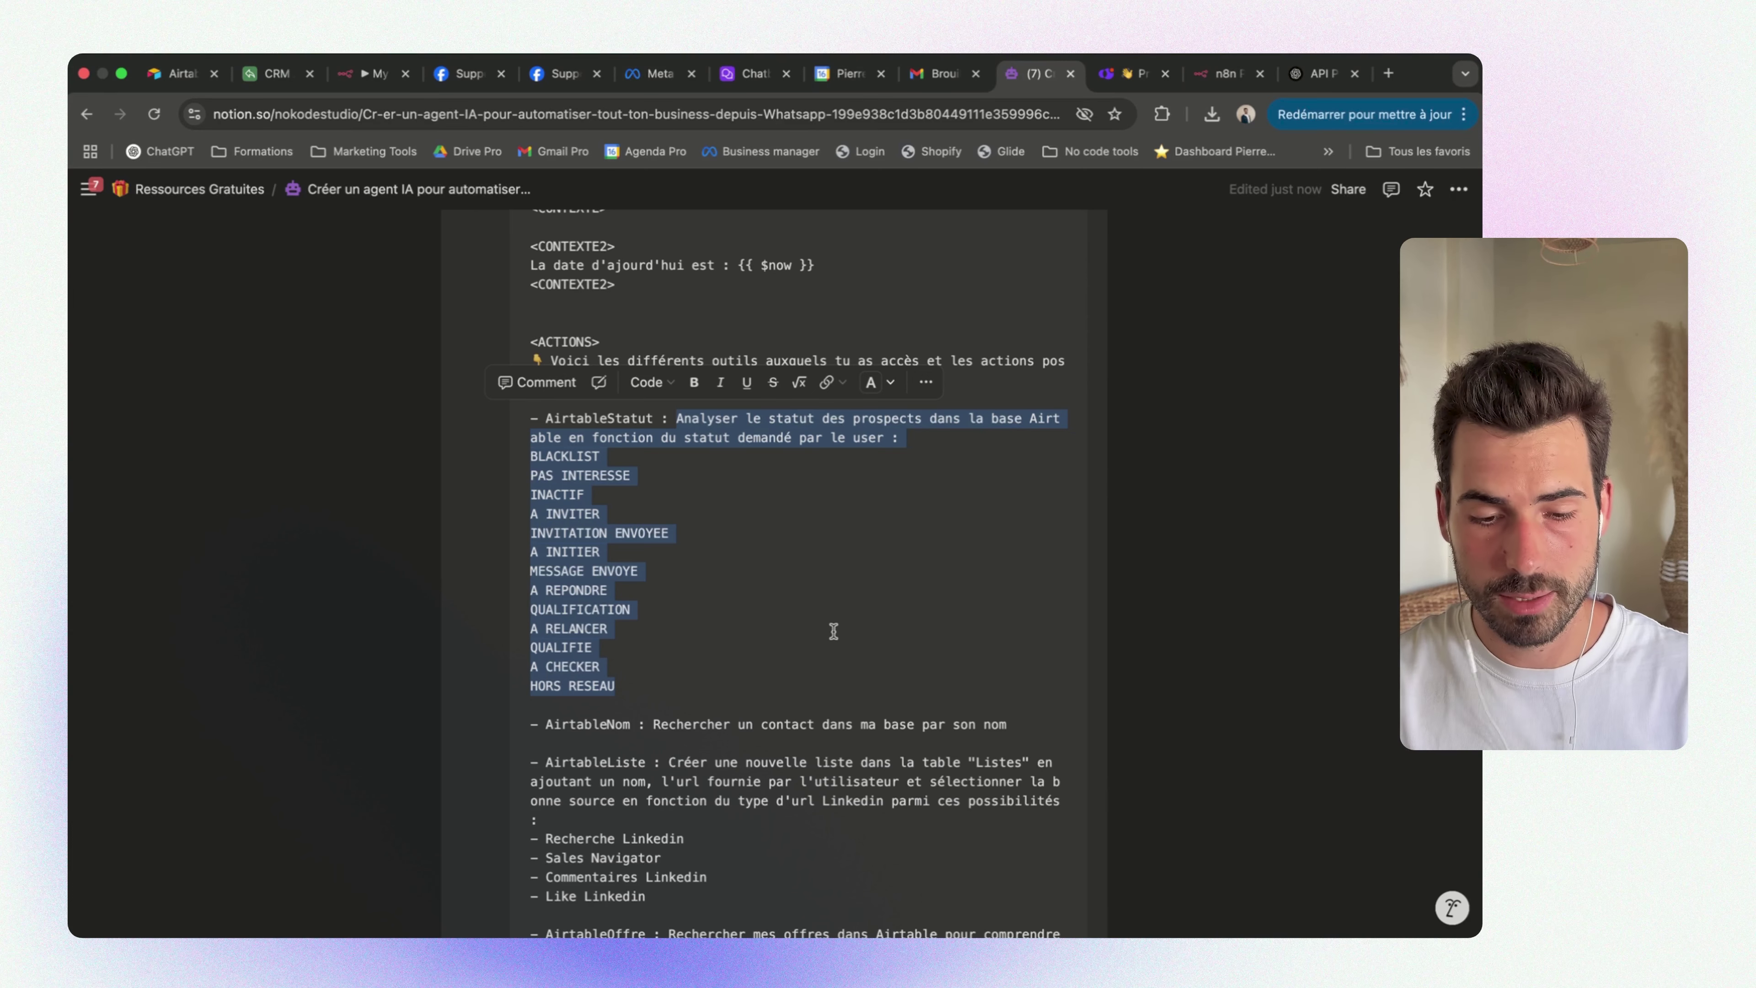
scroll(833, 631, "down", 5)
left_click_drag(553, 419, 691, 419)
scroll(690, 419, "down", 1)
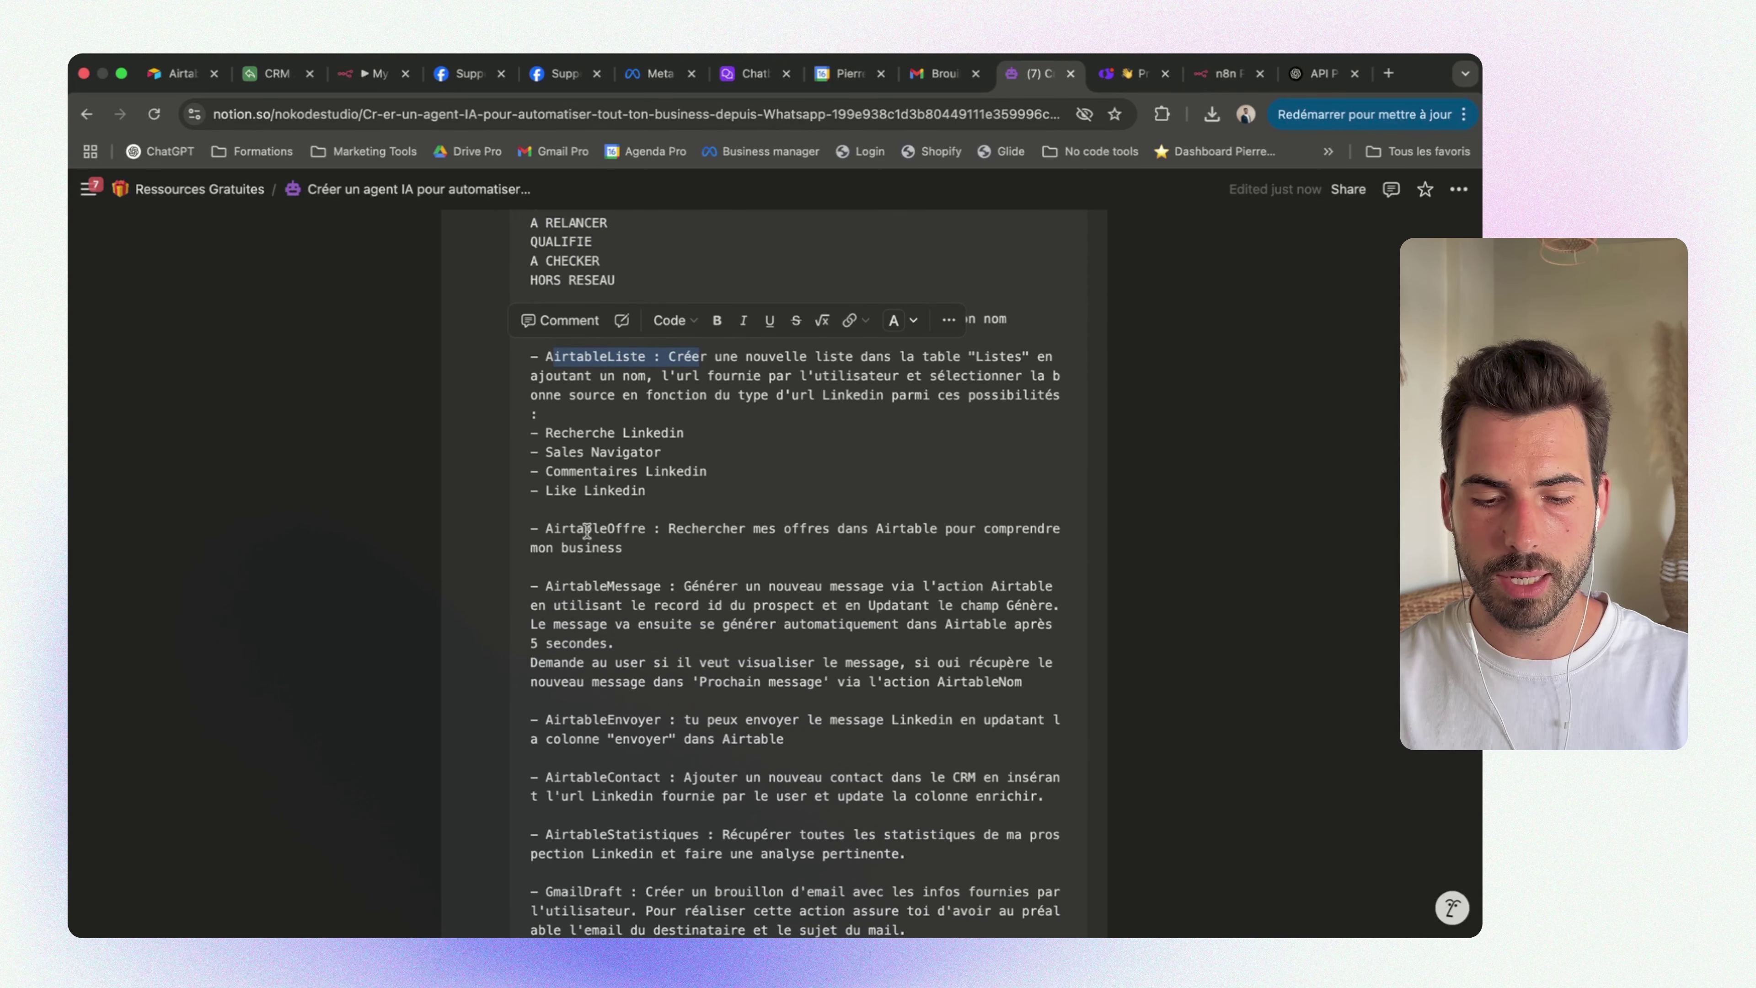
Read the AirtableOffre tool name and description in the prompt's ACTIONS list
left_click(548, 528)
left_click_drag(548, 528, 638, 528)
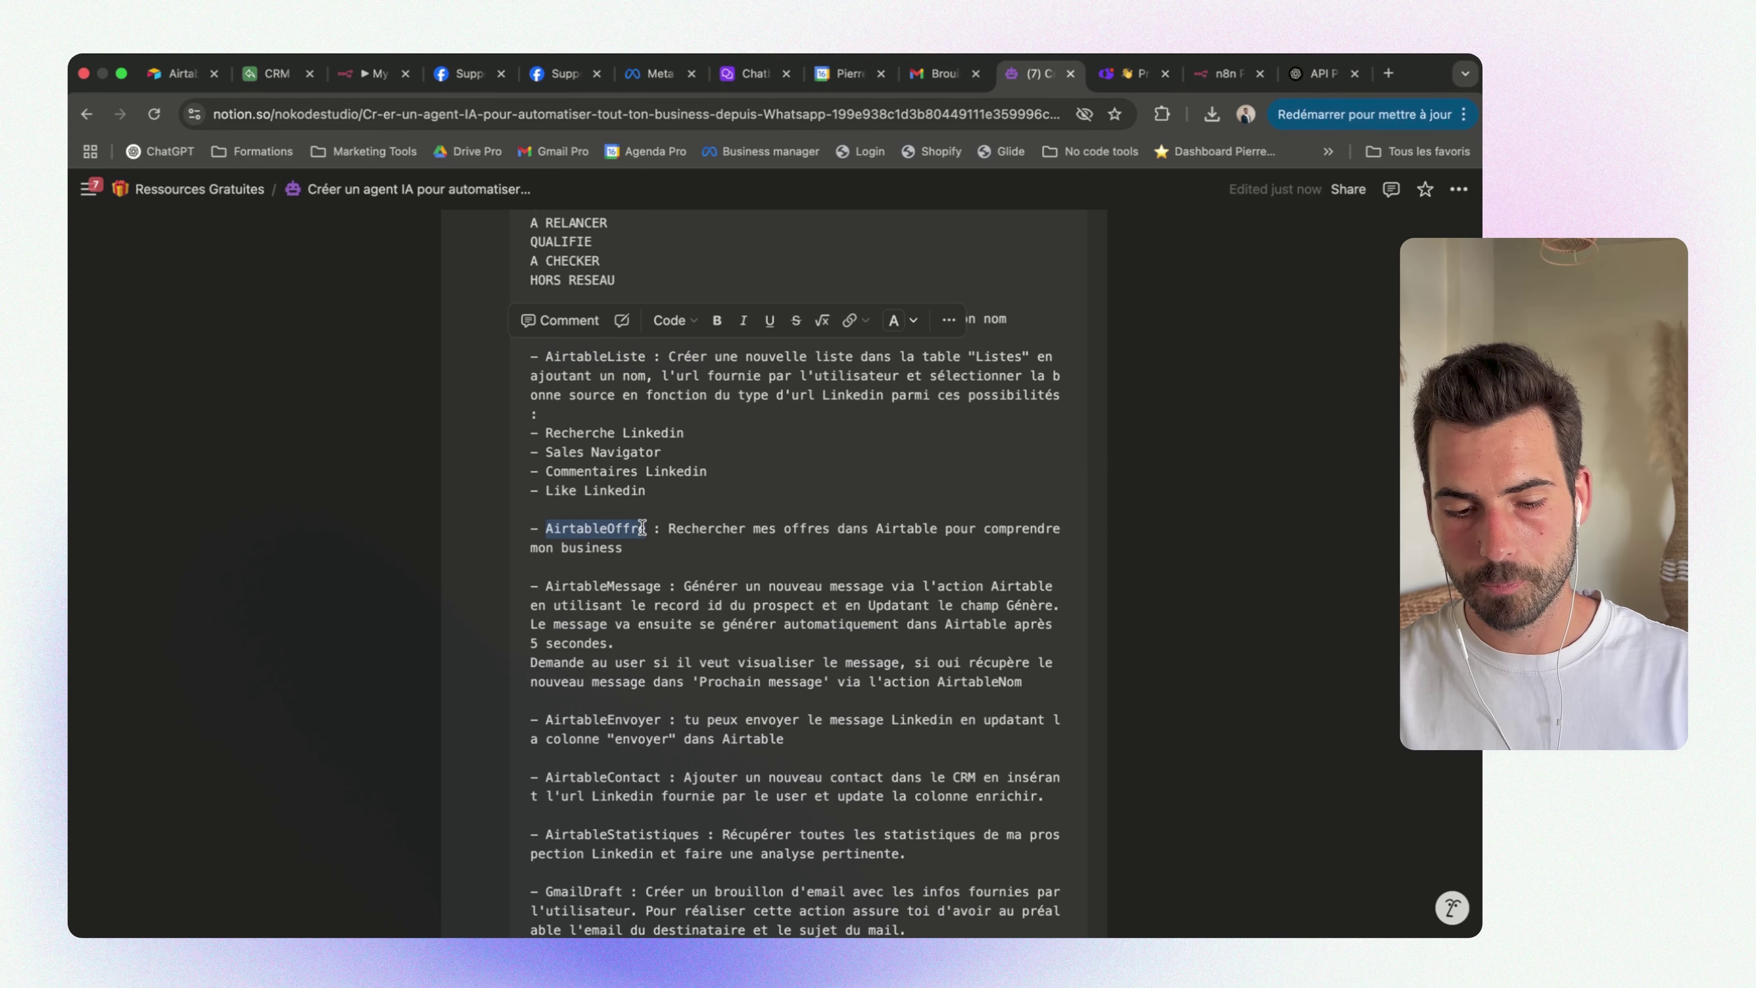
left_click(607, 533)
left_click(667, 529)
left_click_drag(668, 531, 698, 551)
left_click(719, 554)
scroll(736, 561, "down", 2)
scroll(737, 561, "down", 3)
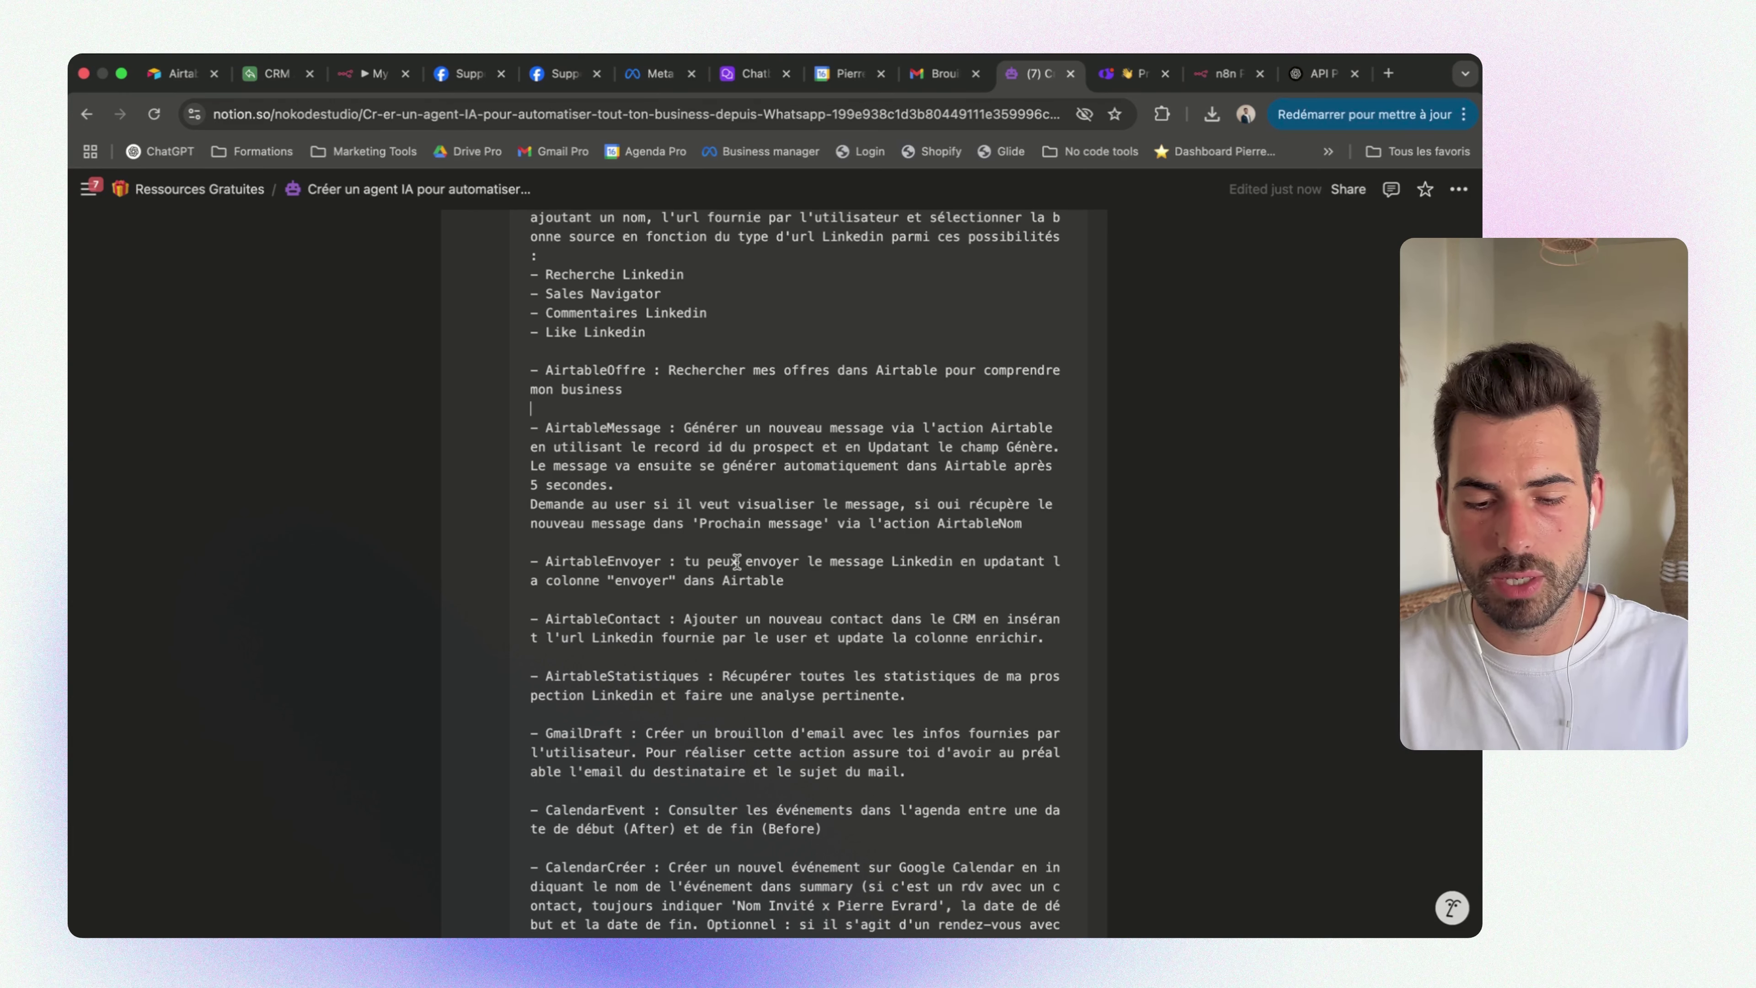
Check the AirtableMessage entry, glance at n8n, then scroll to the Calendar and Google Sheets tools
left_click(1038, 528)
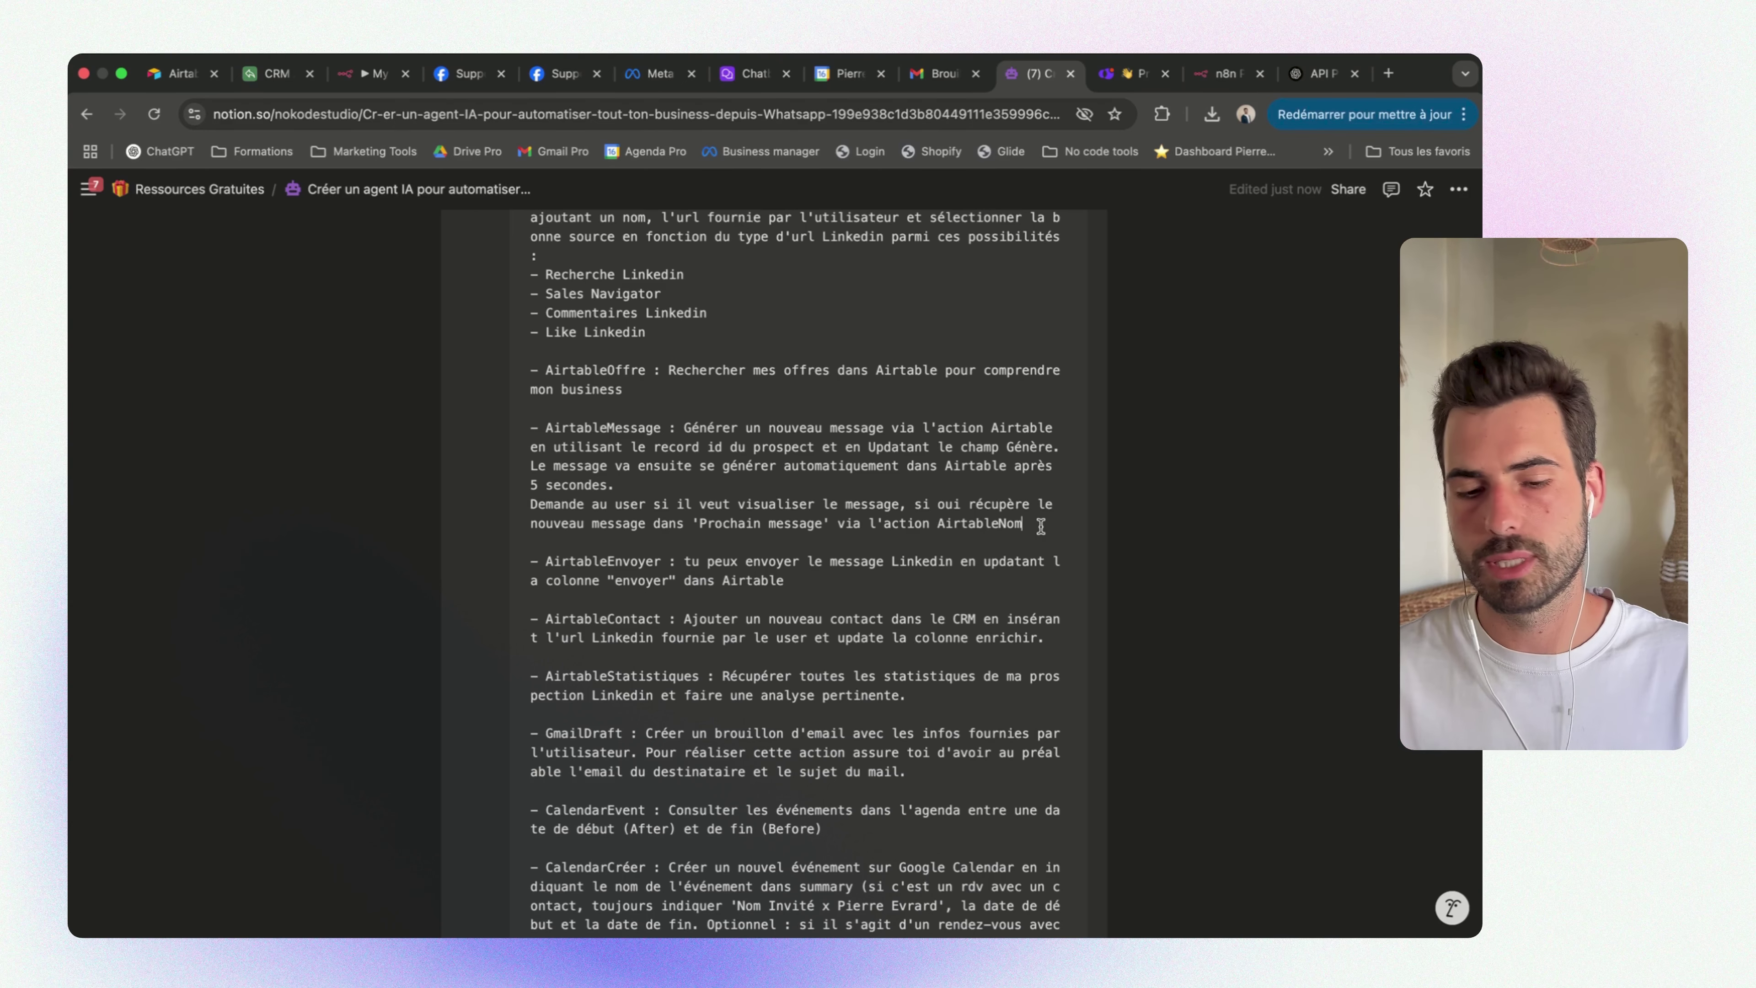
scroll(972, 554, "down", 3)
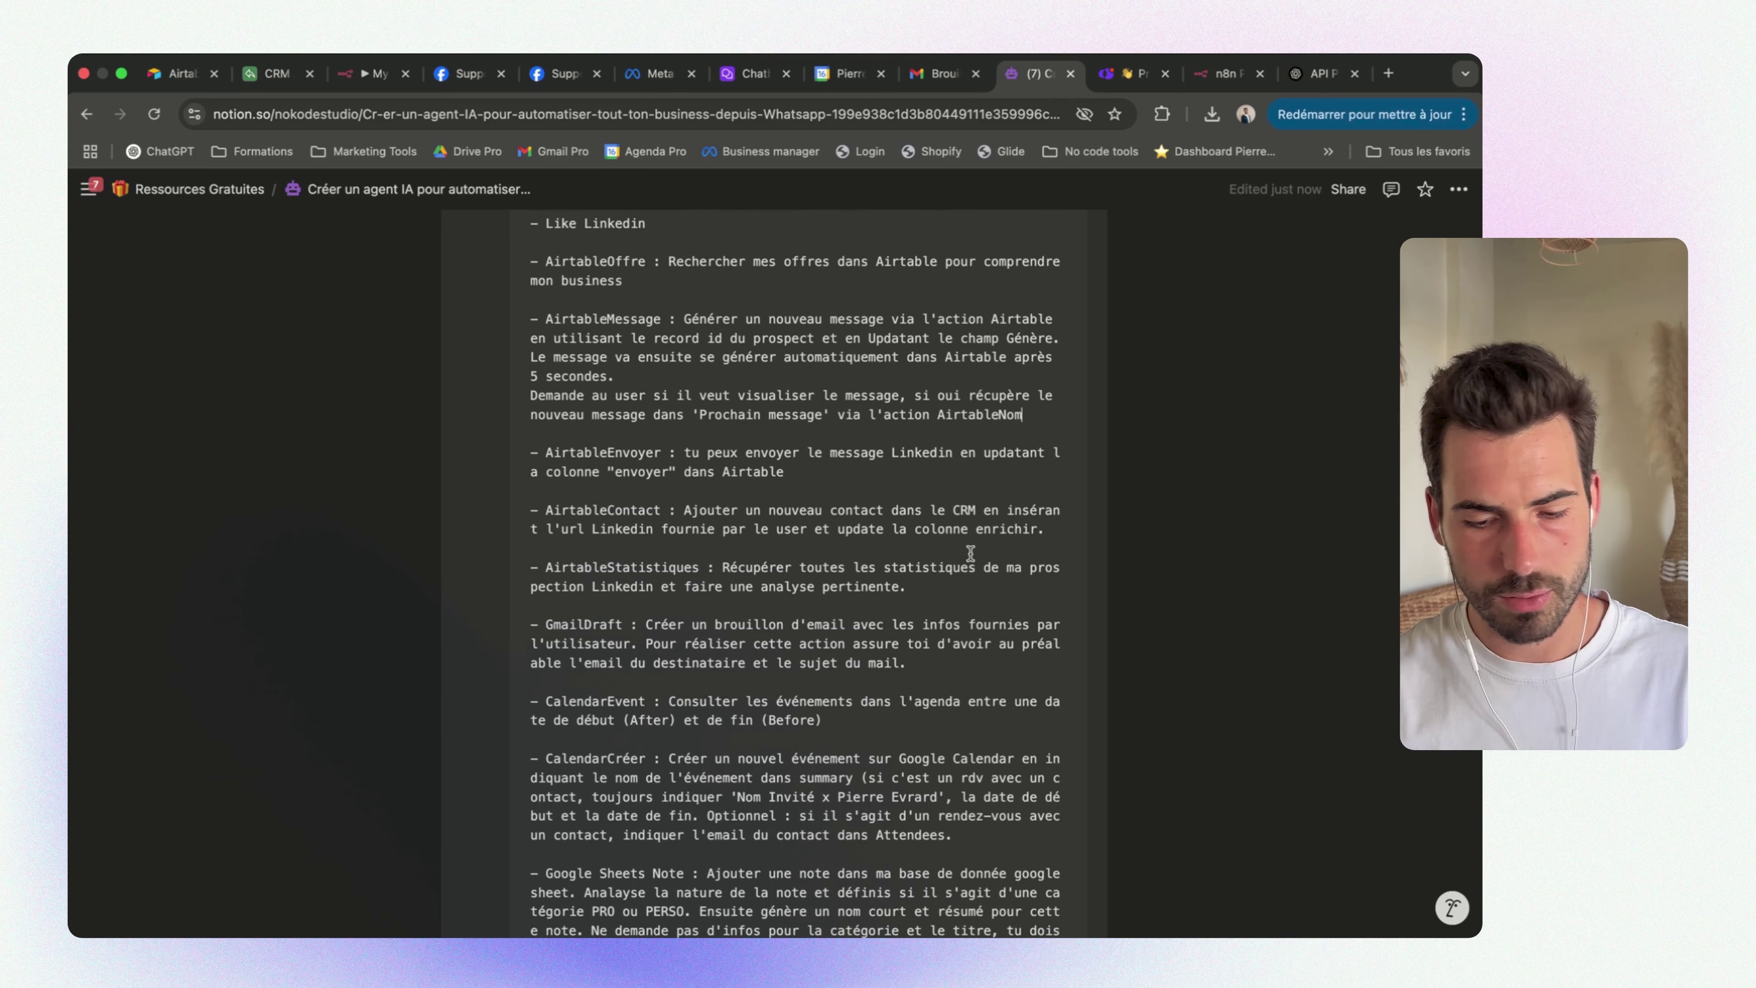
left_click_drag(907, 586, 484, 547)
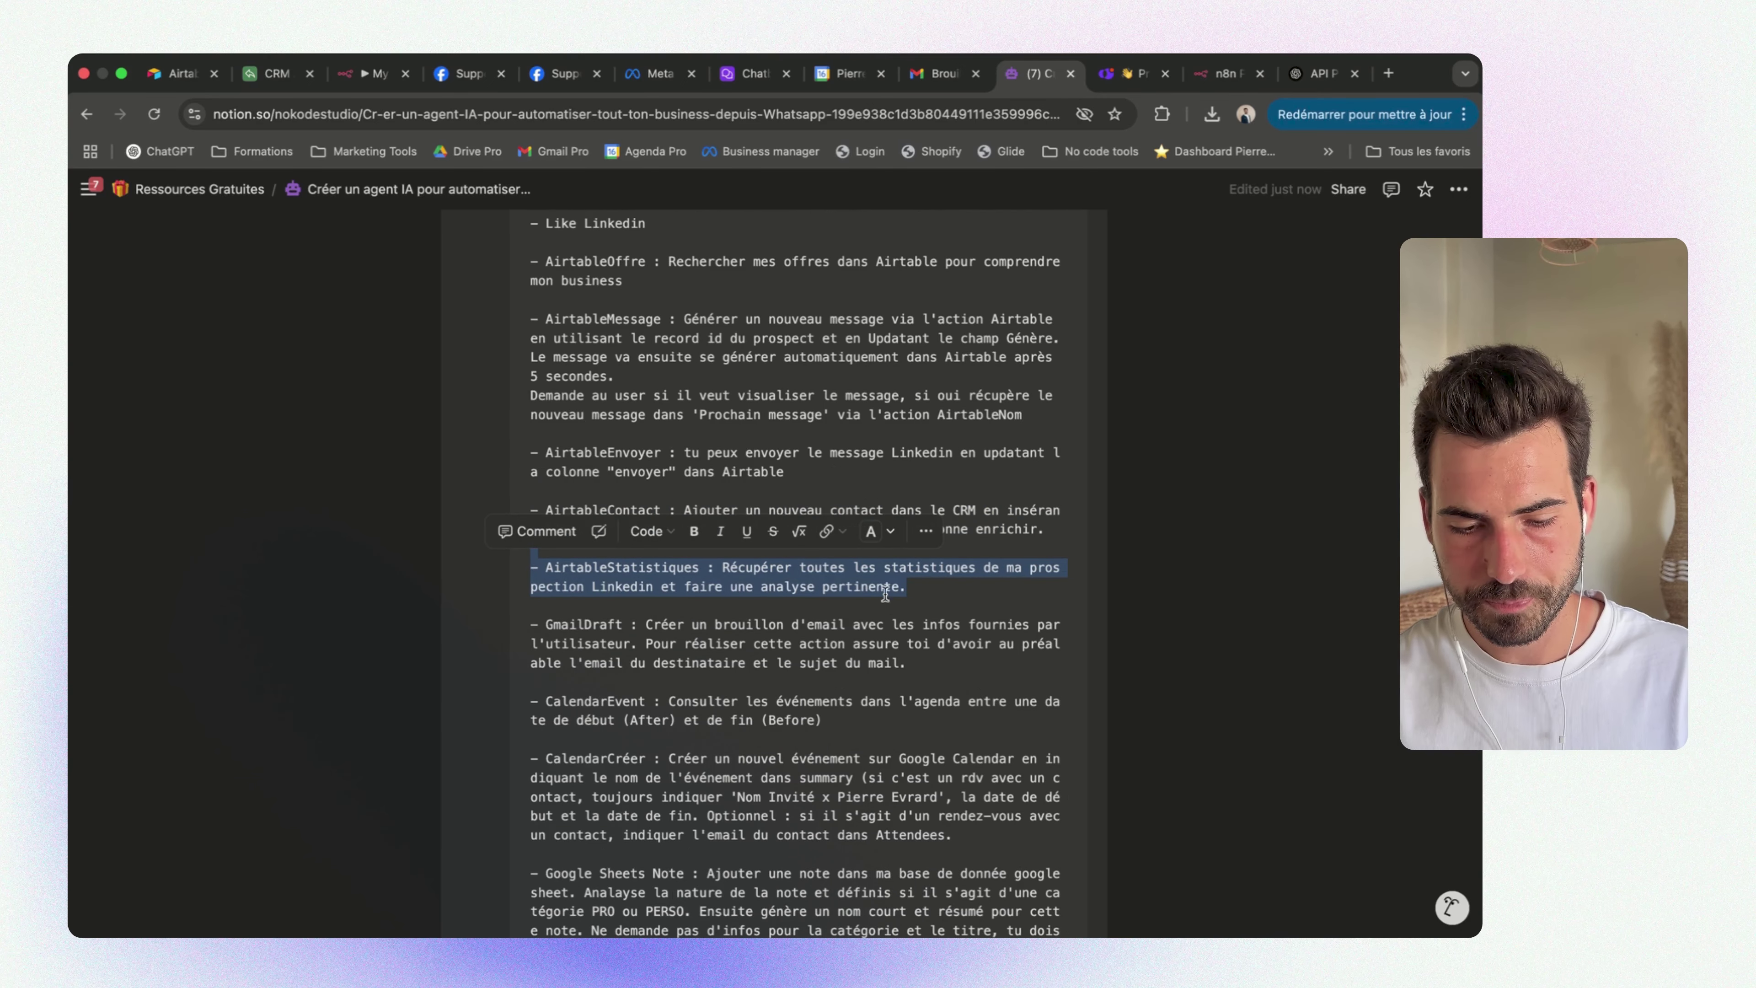
left_click(373, 73)
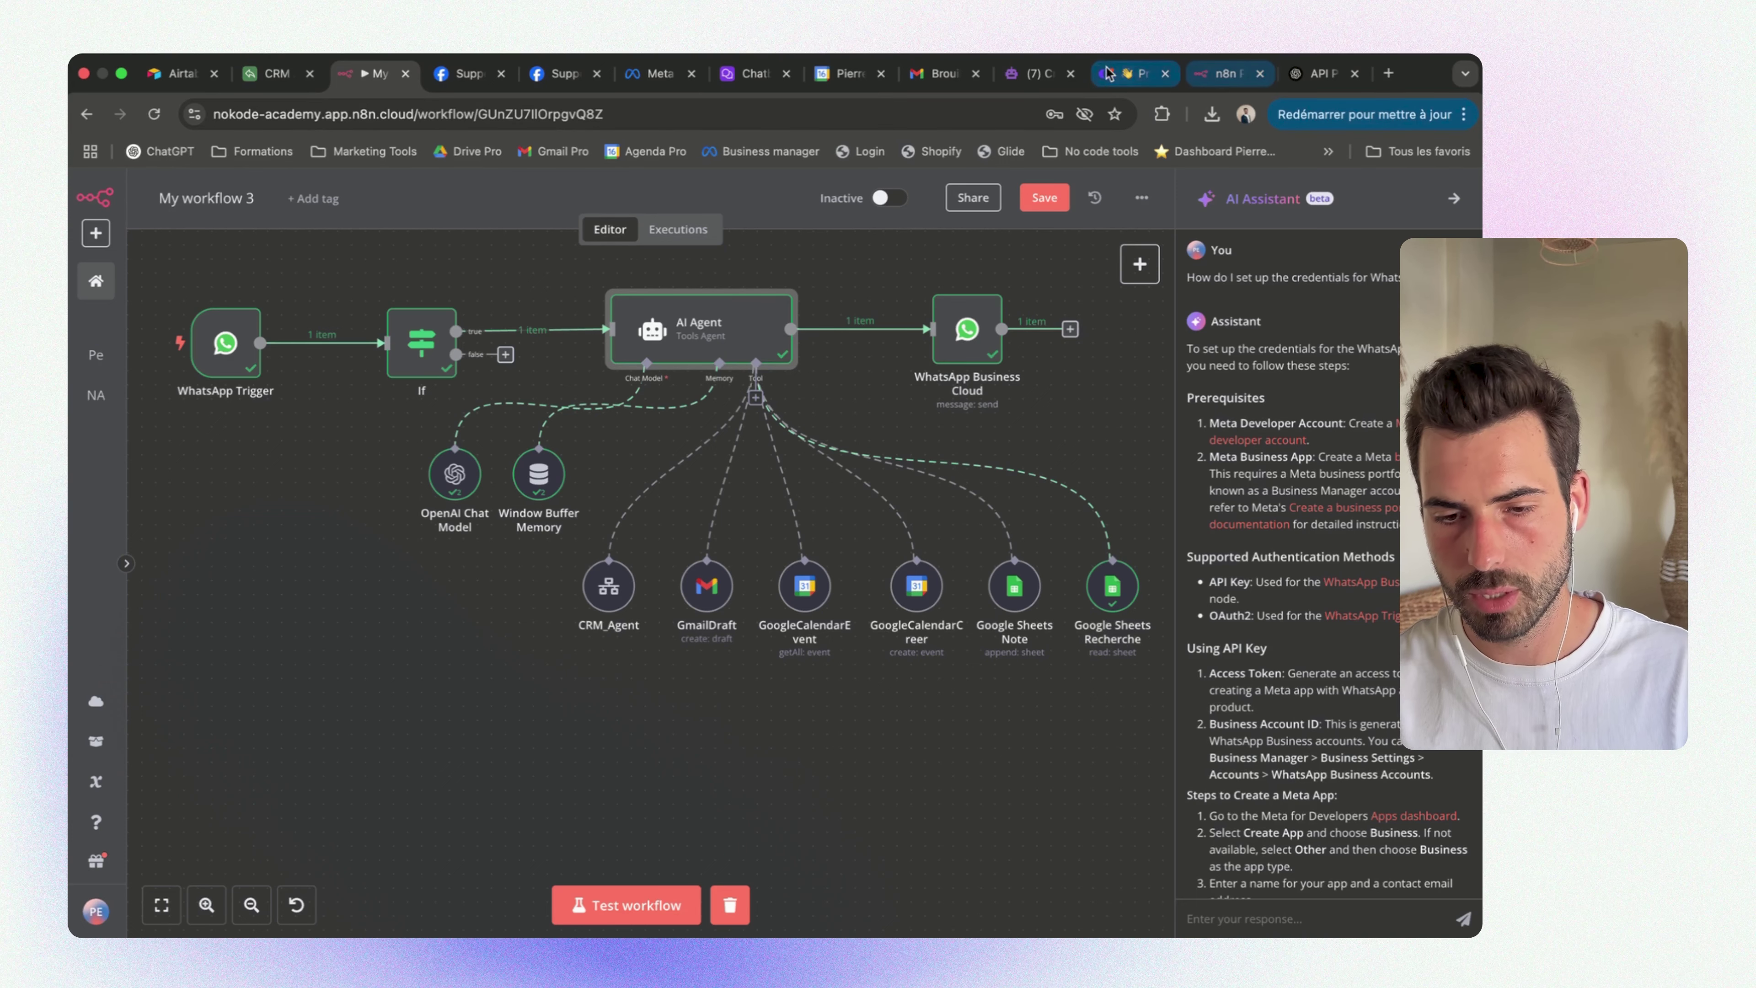
left_click(1053, 76)
left_click(646, 629)
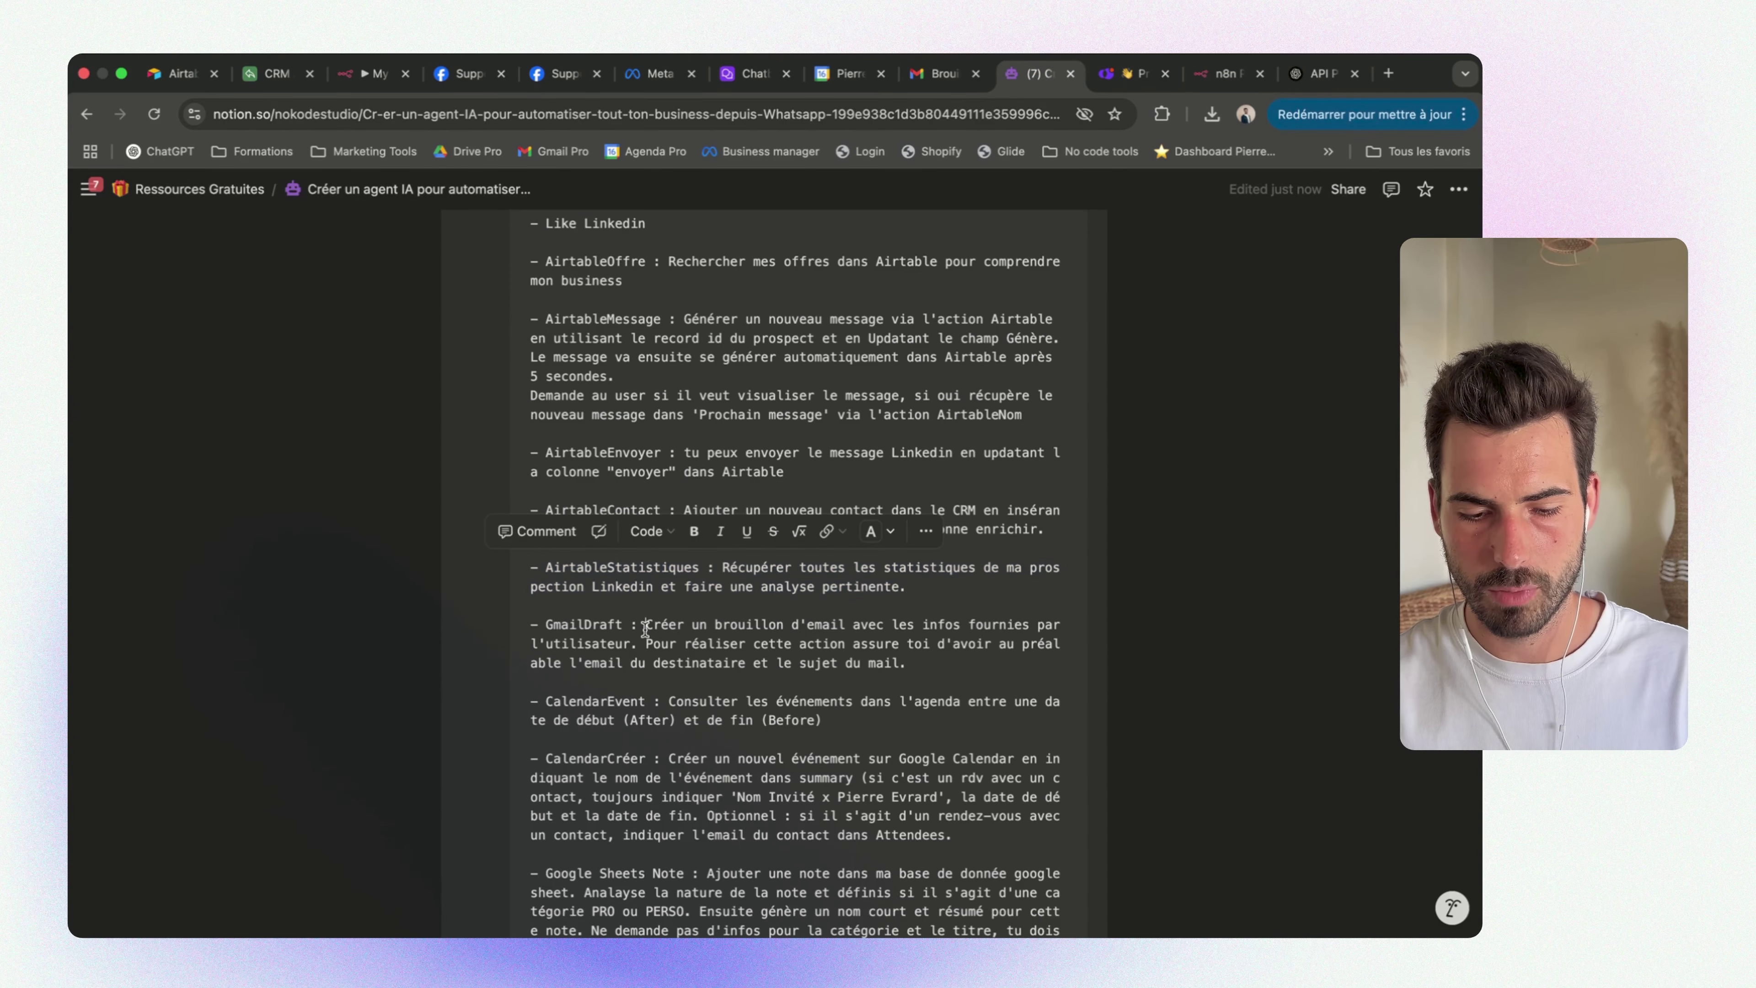
scroll(645, 629, "down", 5)
left_click_drag(715, 727, 621, 403)
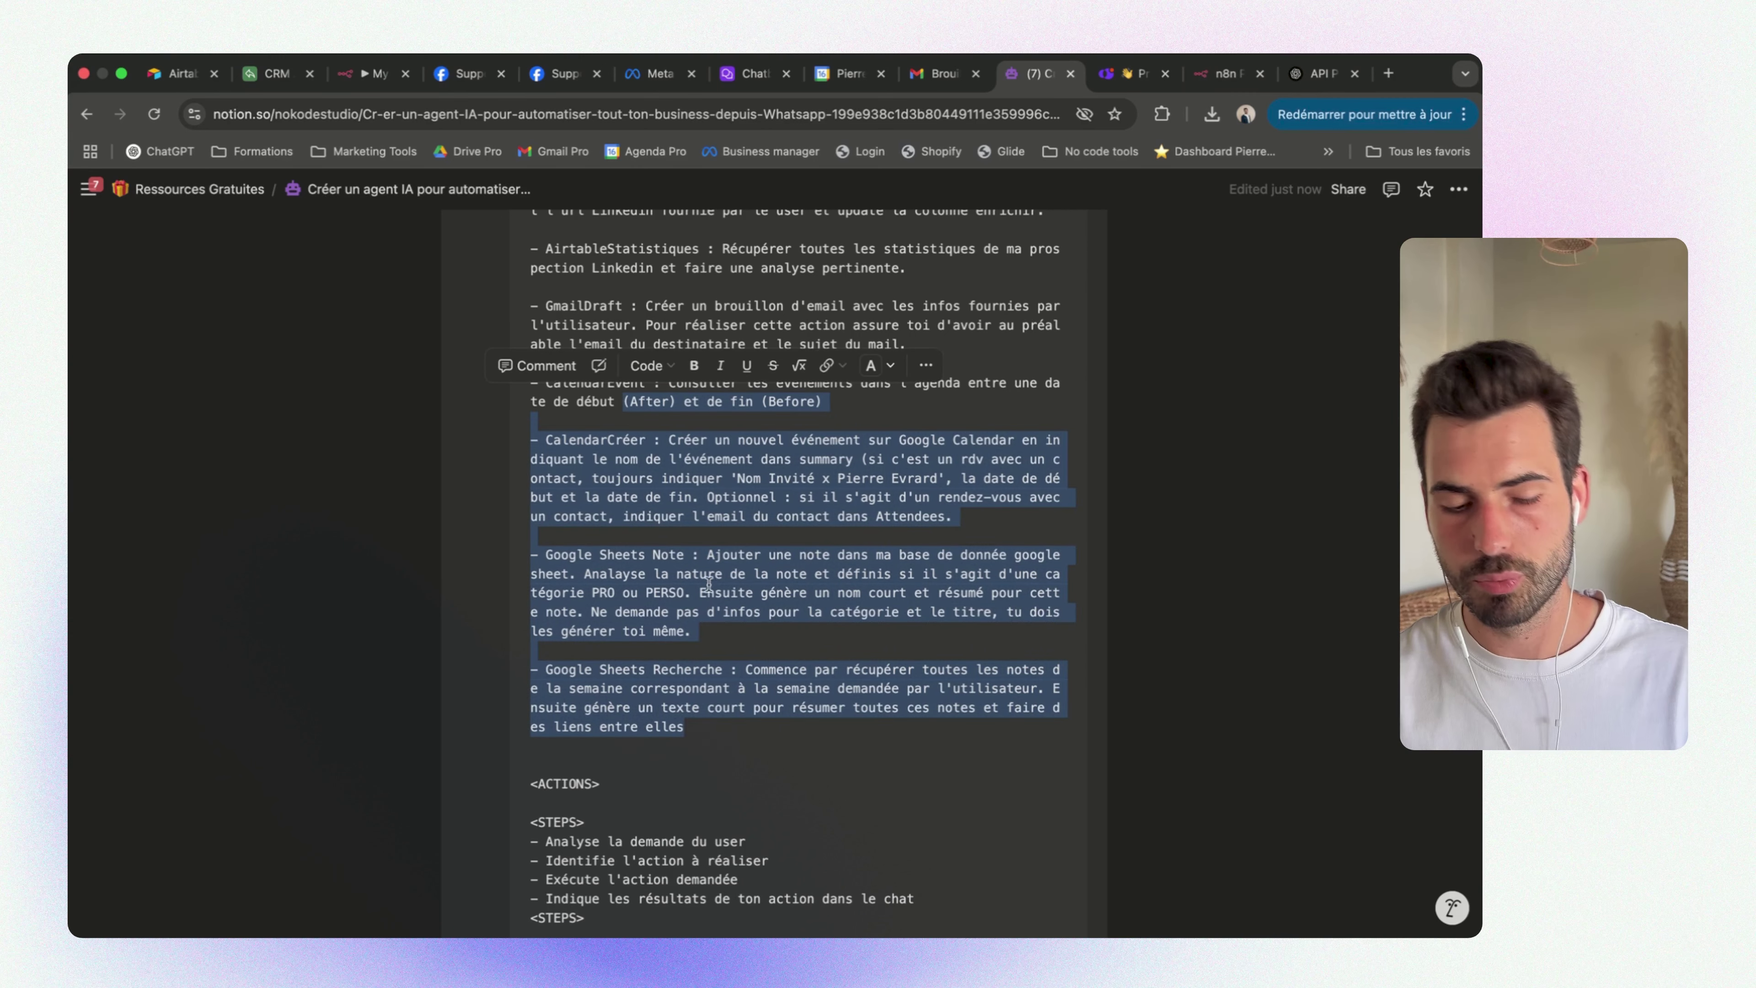
scroll(722, 616, "down", 2)
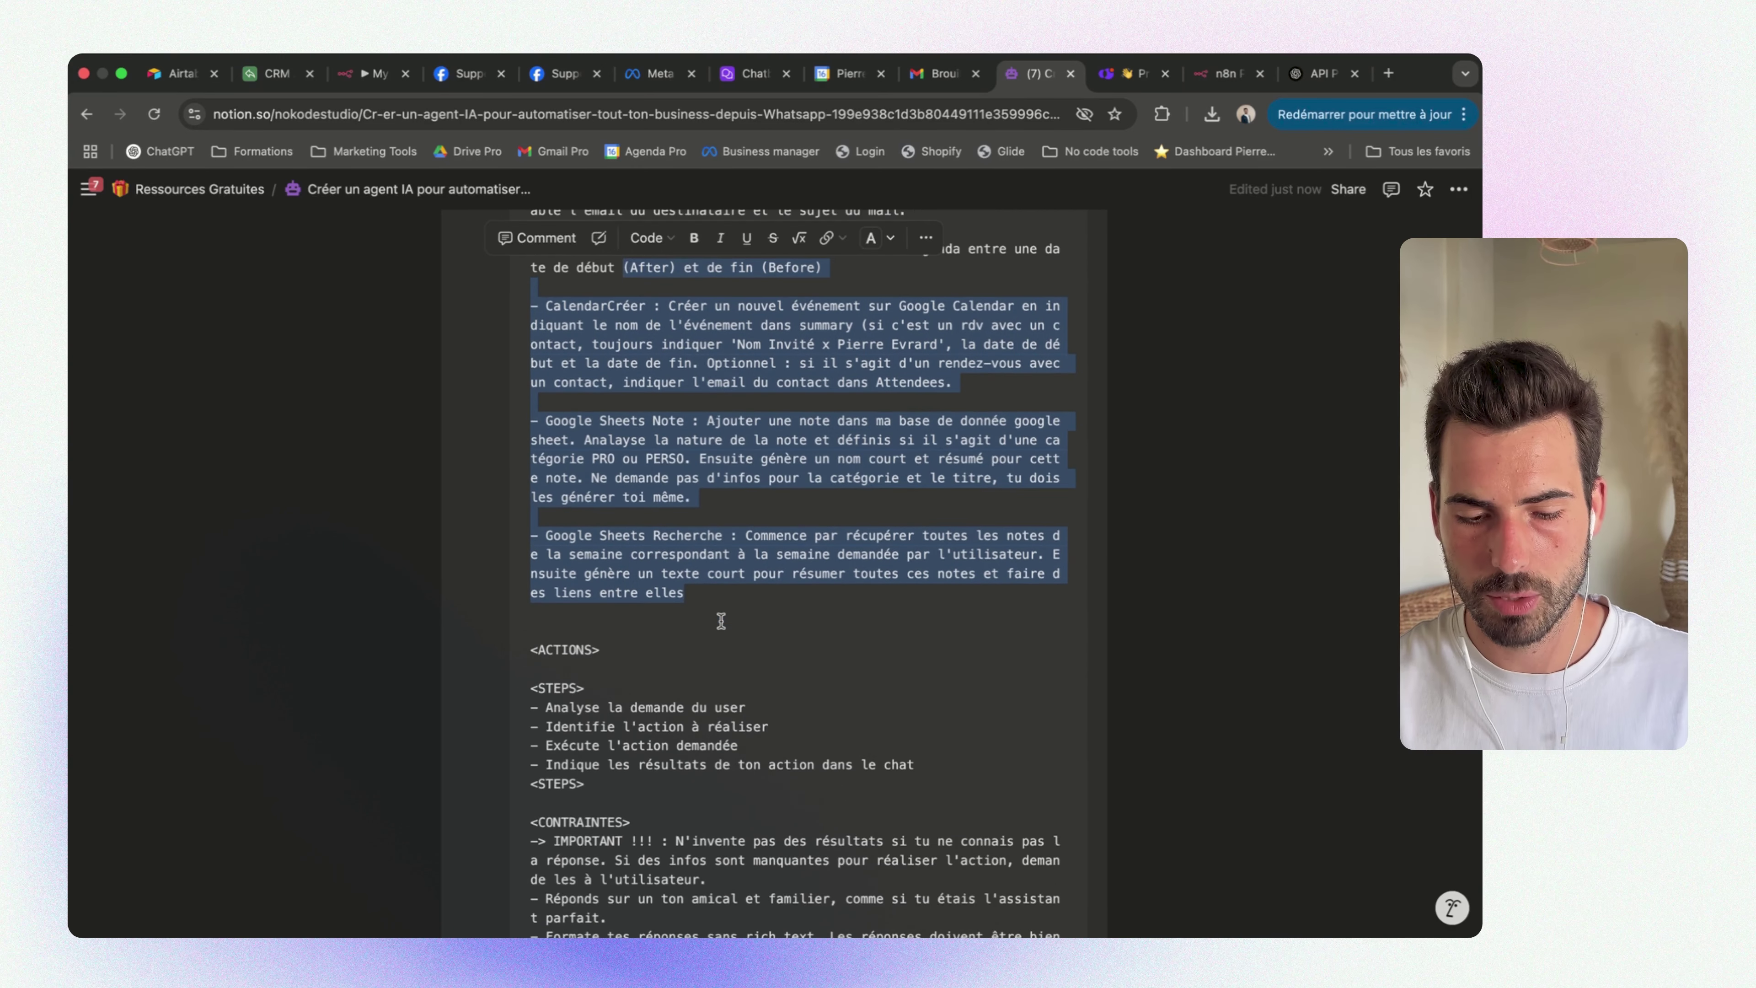
scroll(695, 682, "down", 1)
left_click(695, 676)
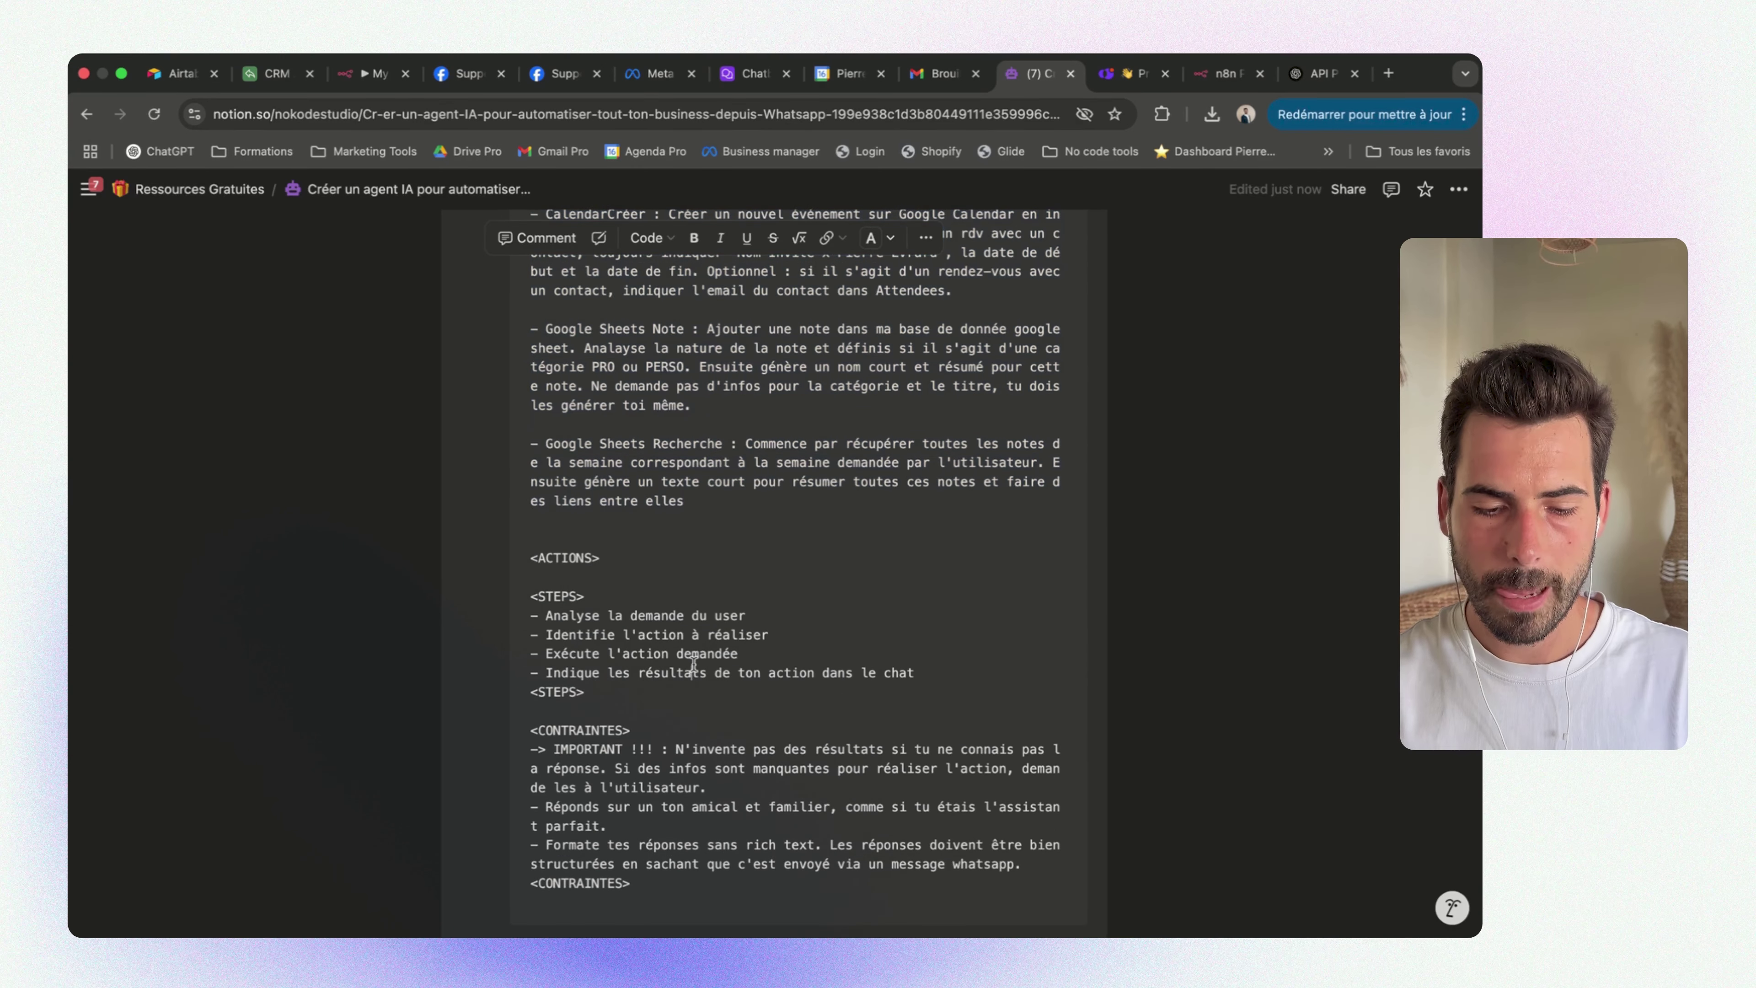
left_click_drag(913, 675, 520, 611)
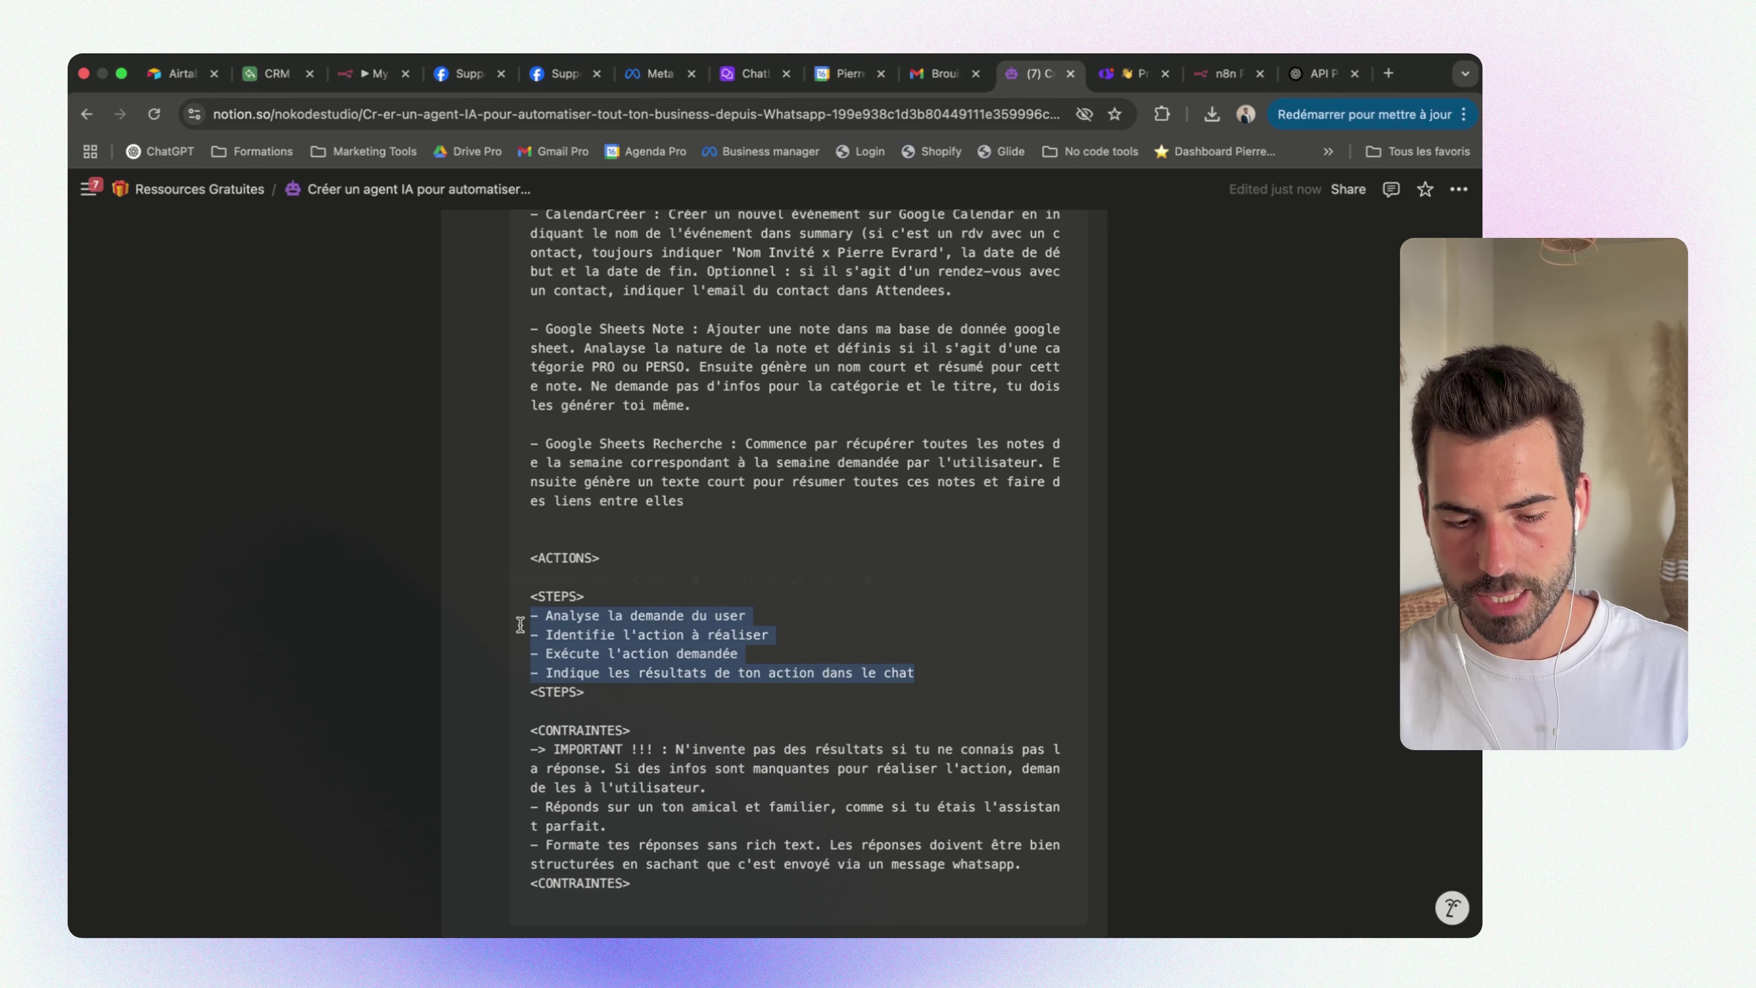
left_click(763, 707)
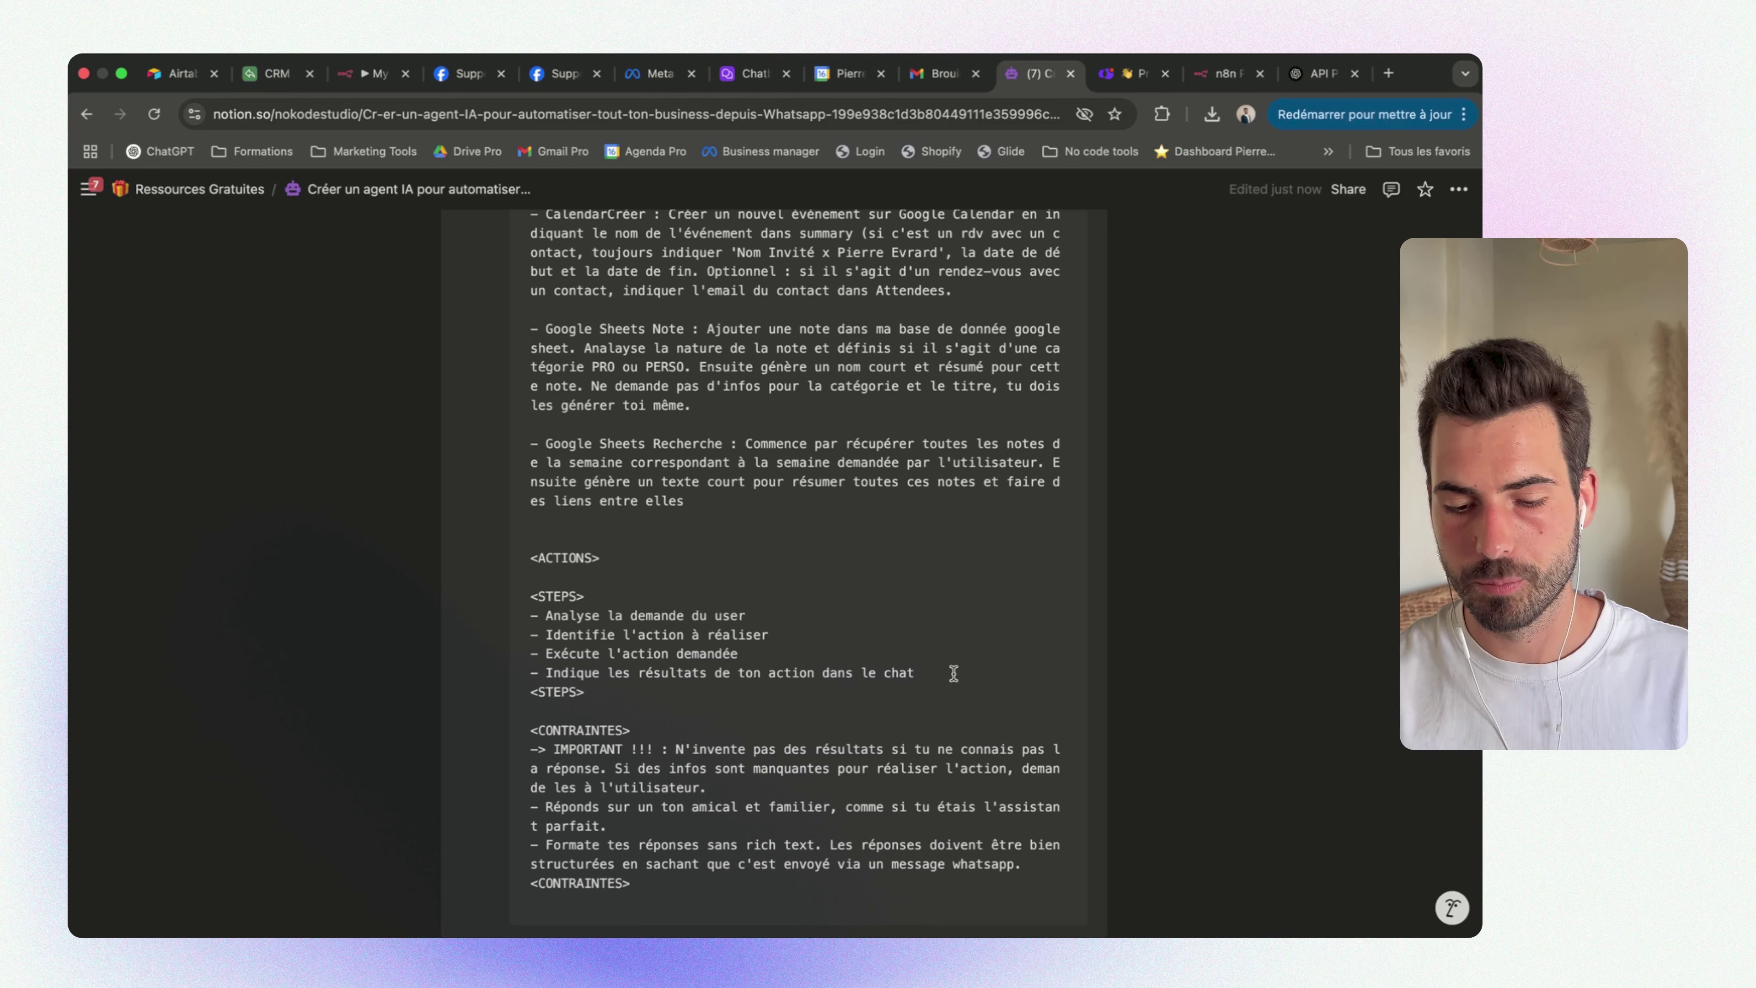
left_click_drag(955, 674, 535, 617)
left_click(950, 693)
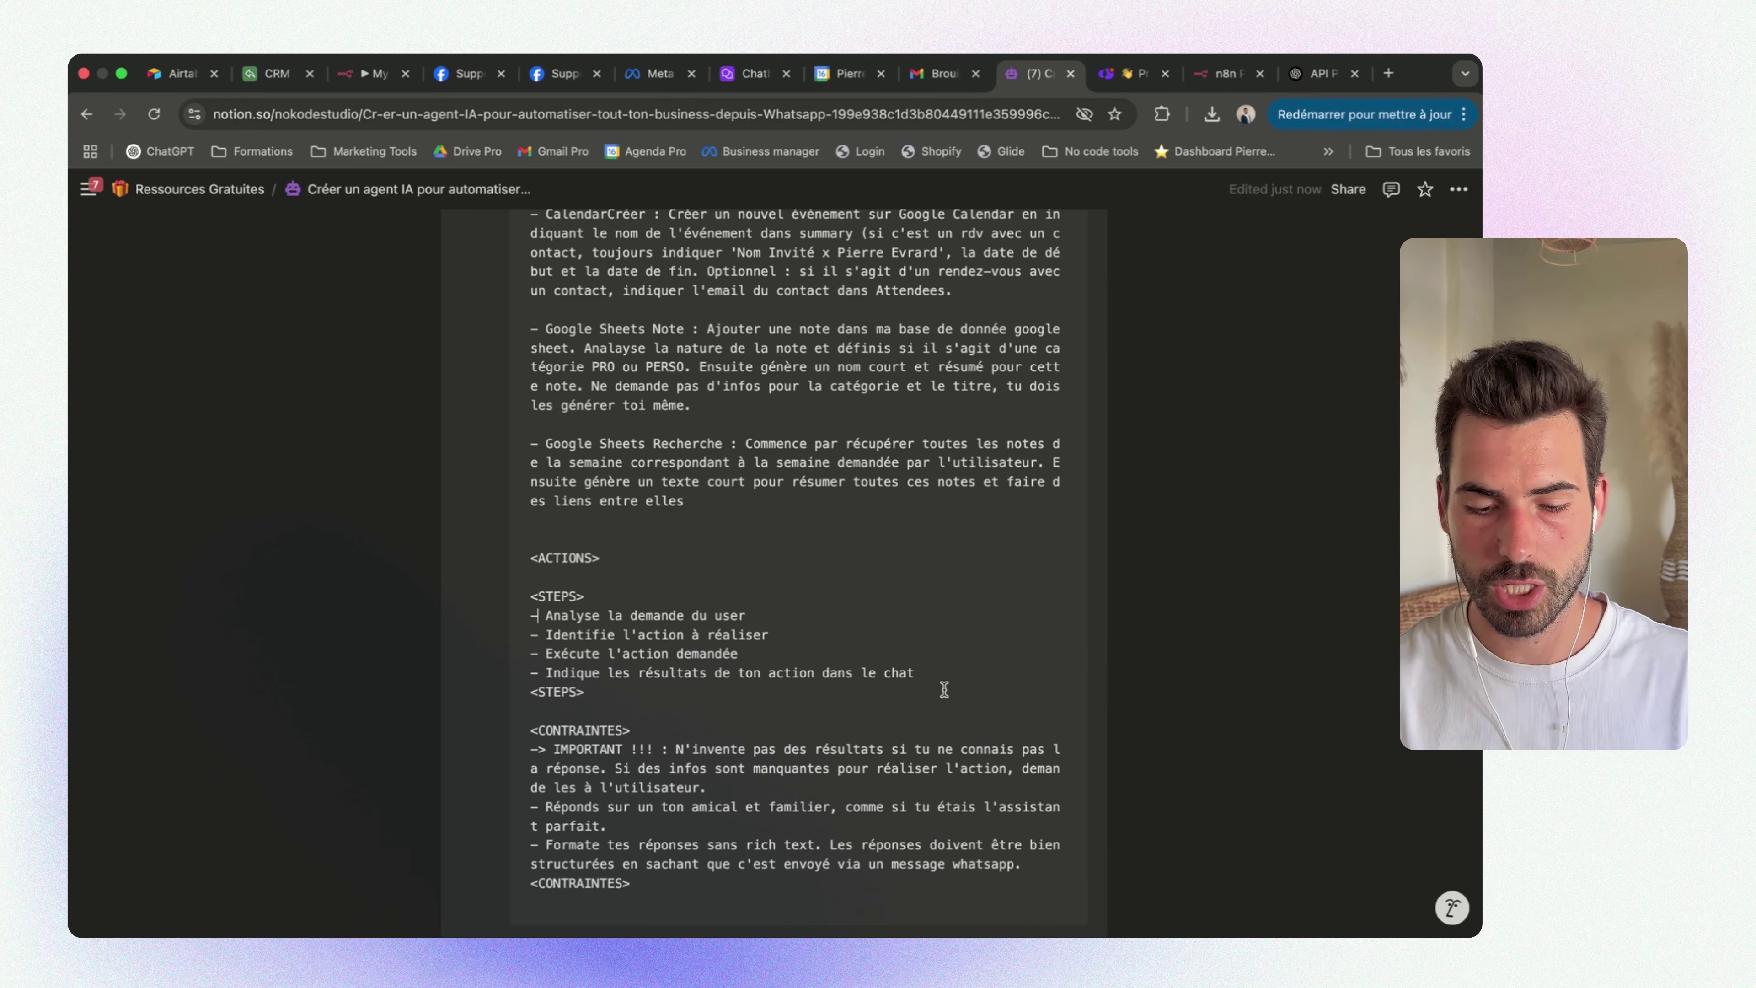
left_click_drag(944, 689, 520, 622)
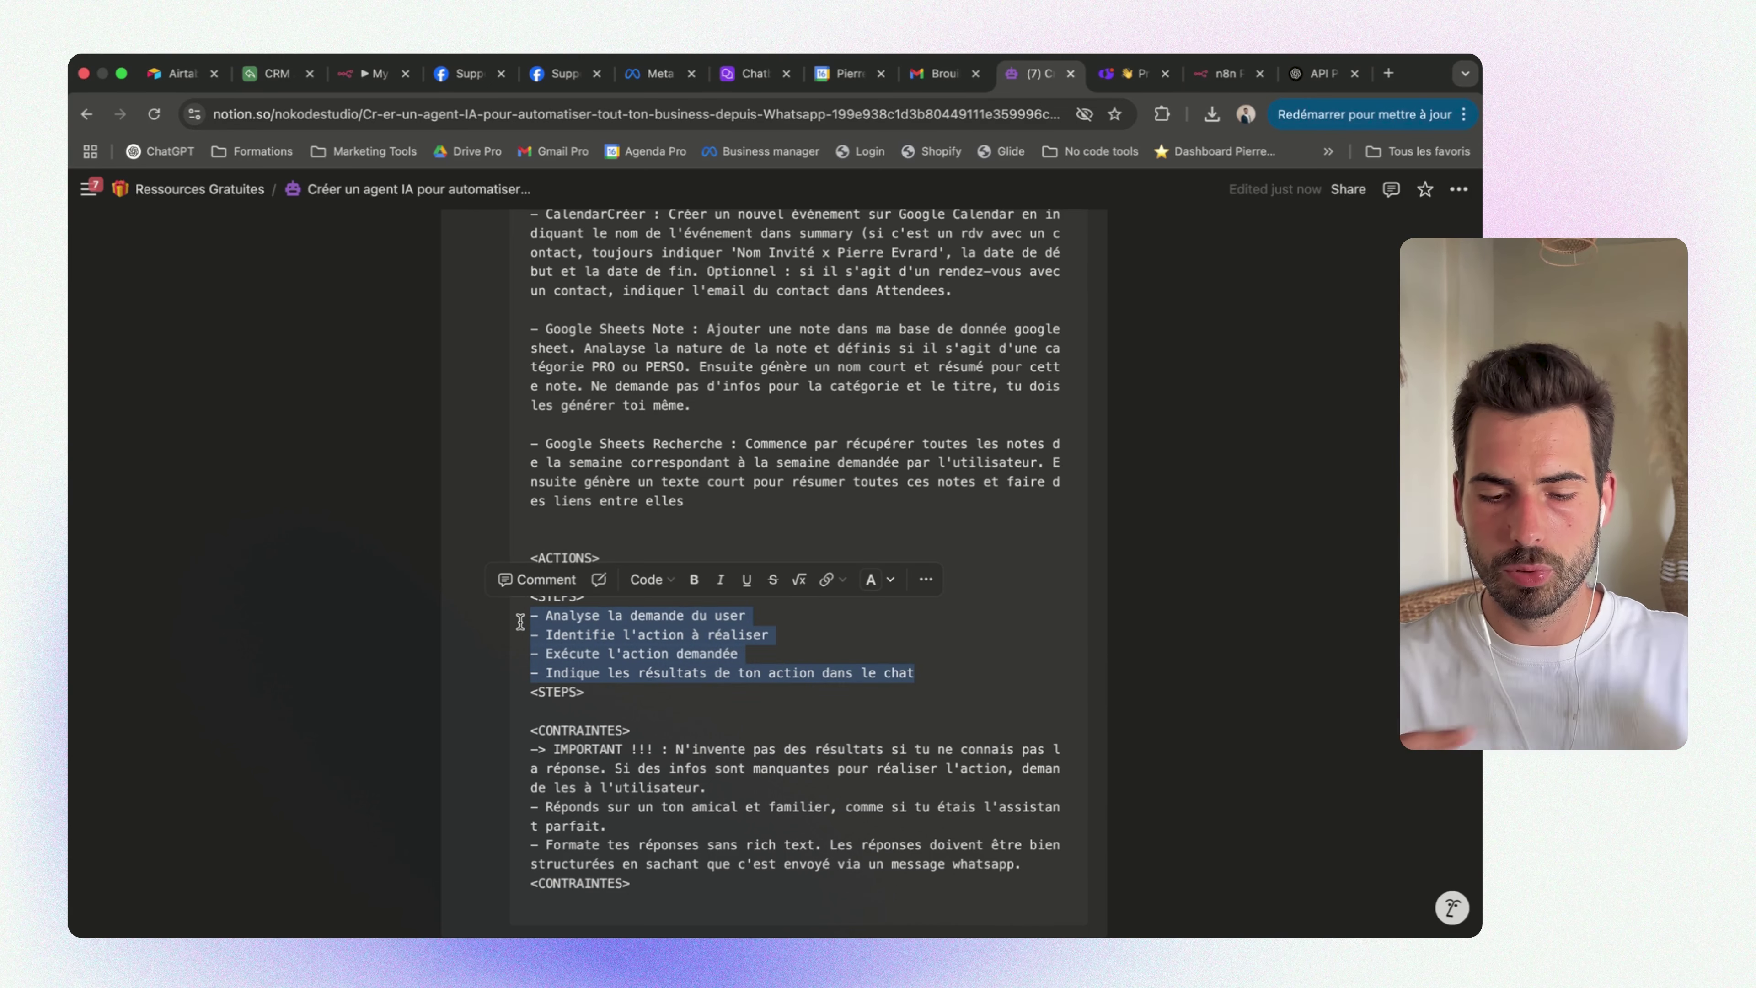
left_click(546, 622)
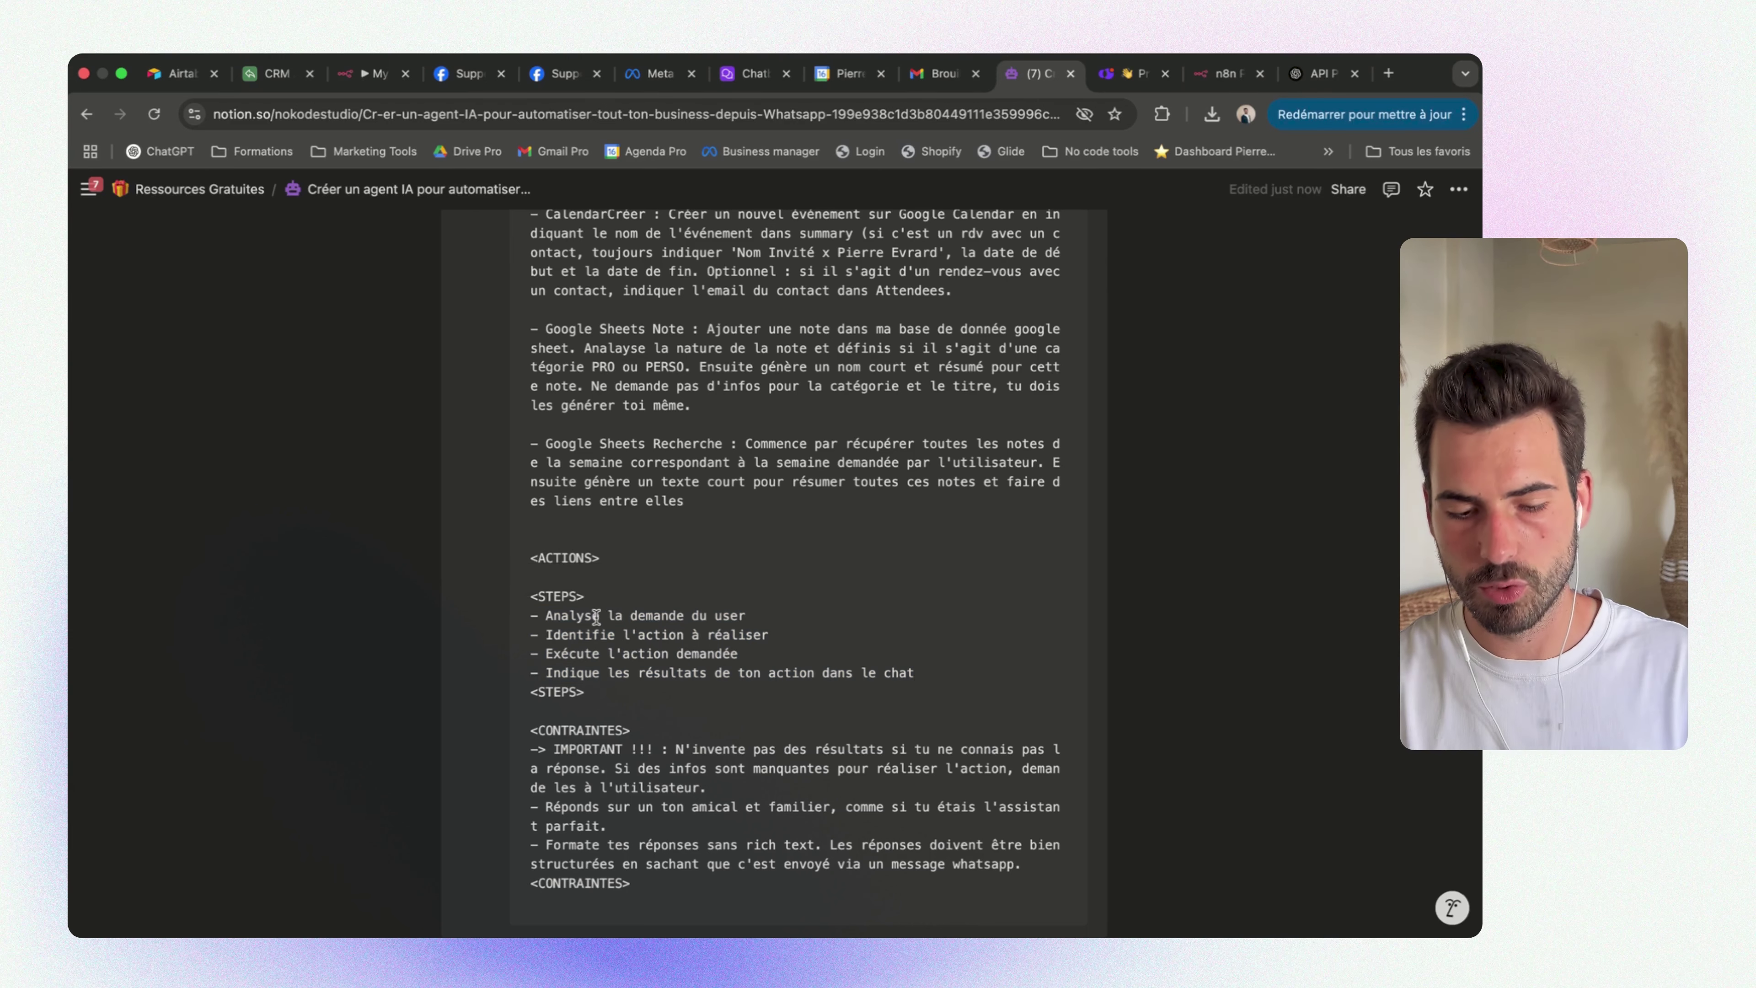
left_click_drag(567, 657, 766, 658)
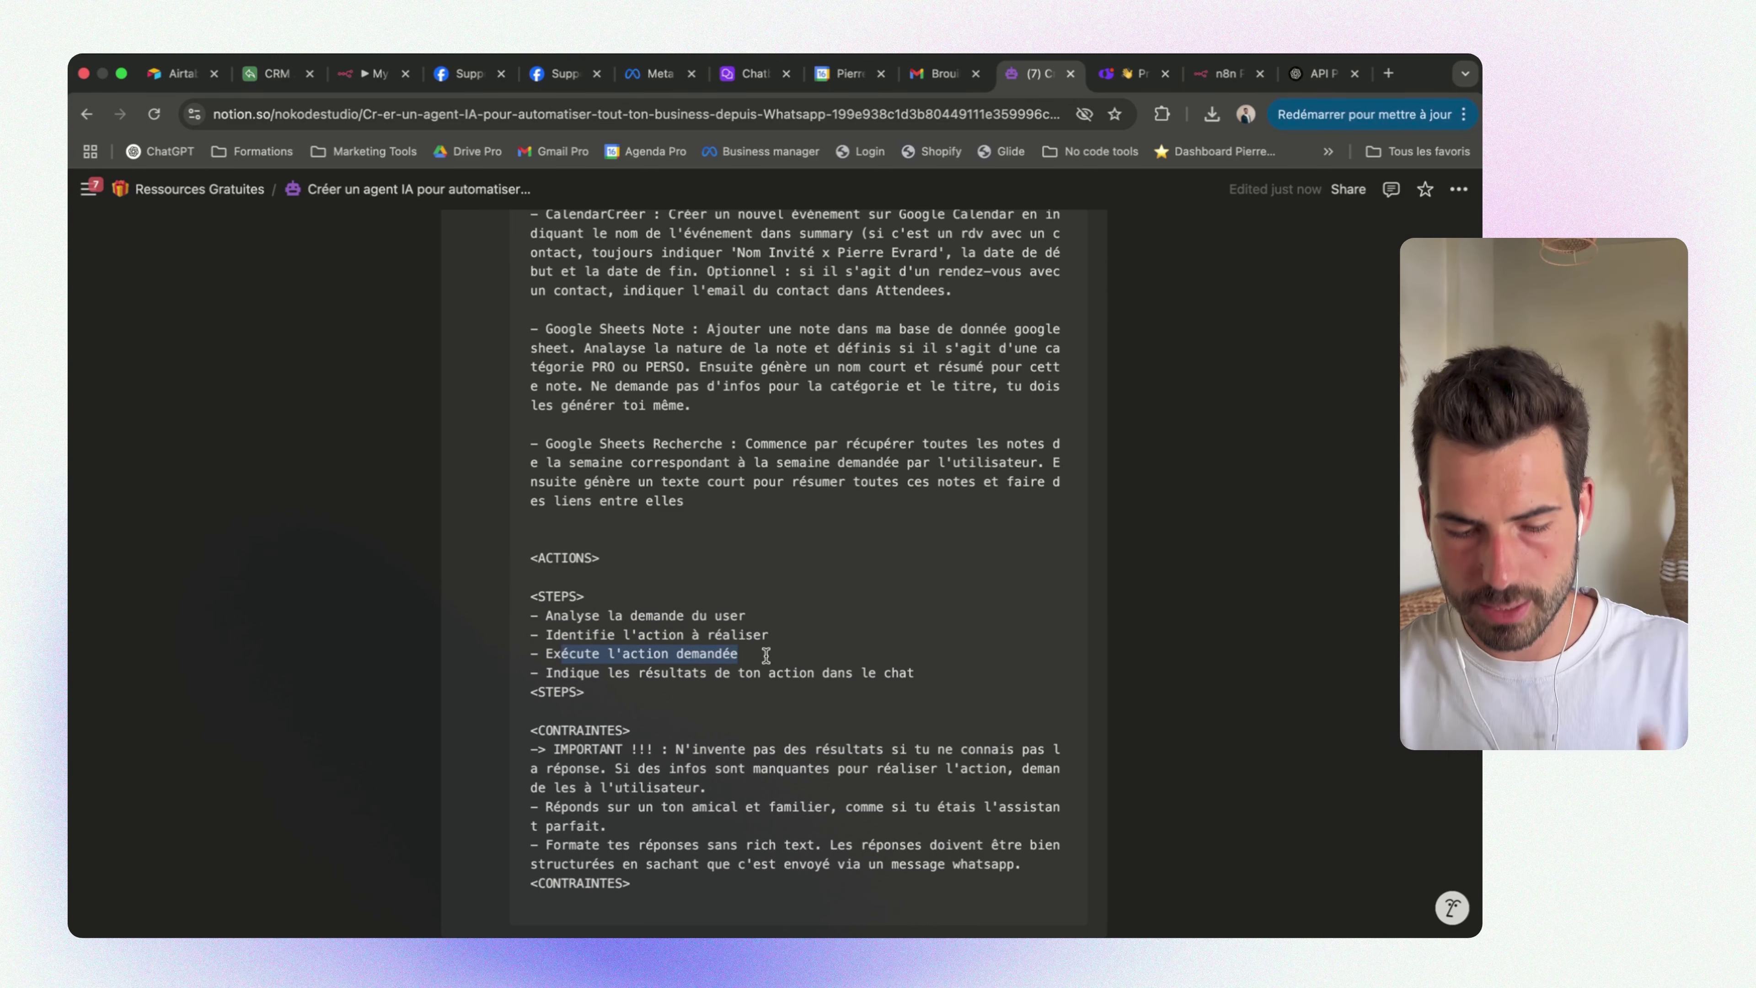
left_click_drag(553, 675, 804, 682)
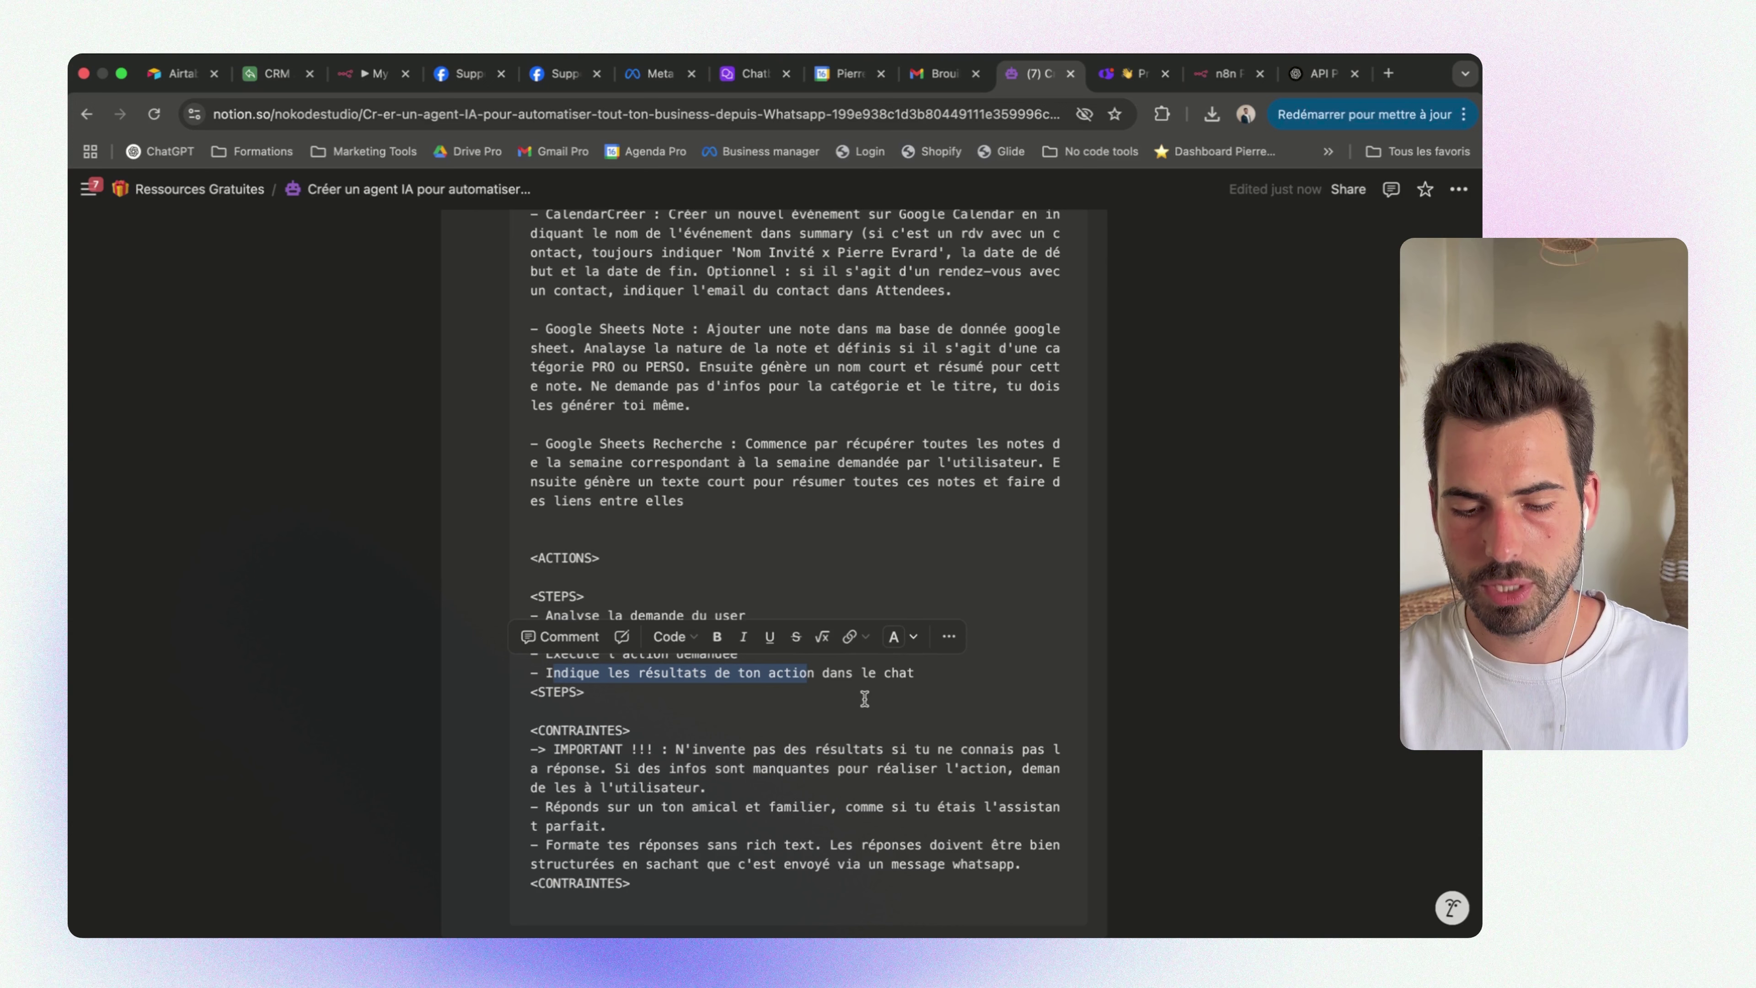
left_click(924, 676)
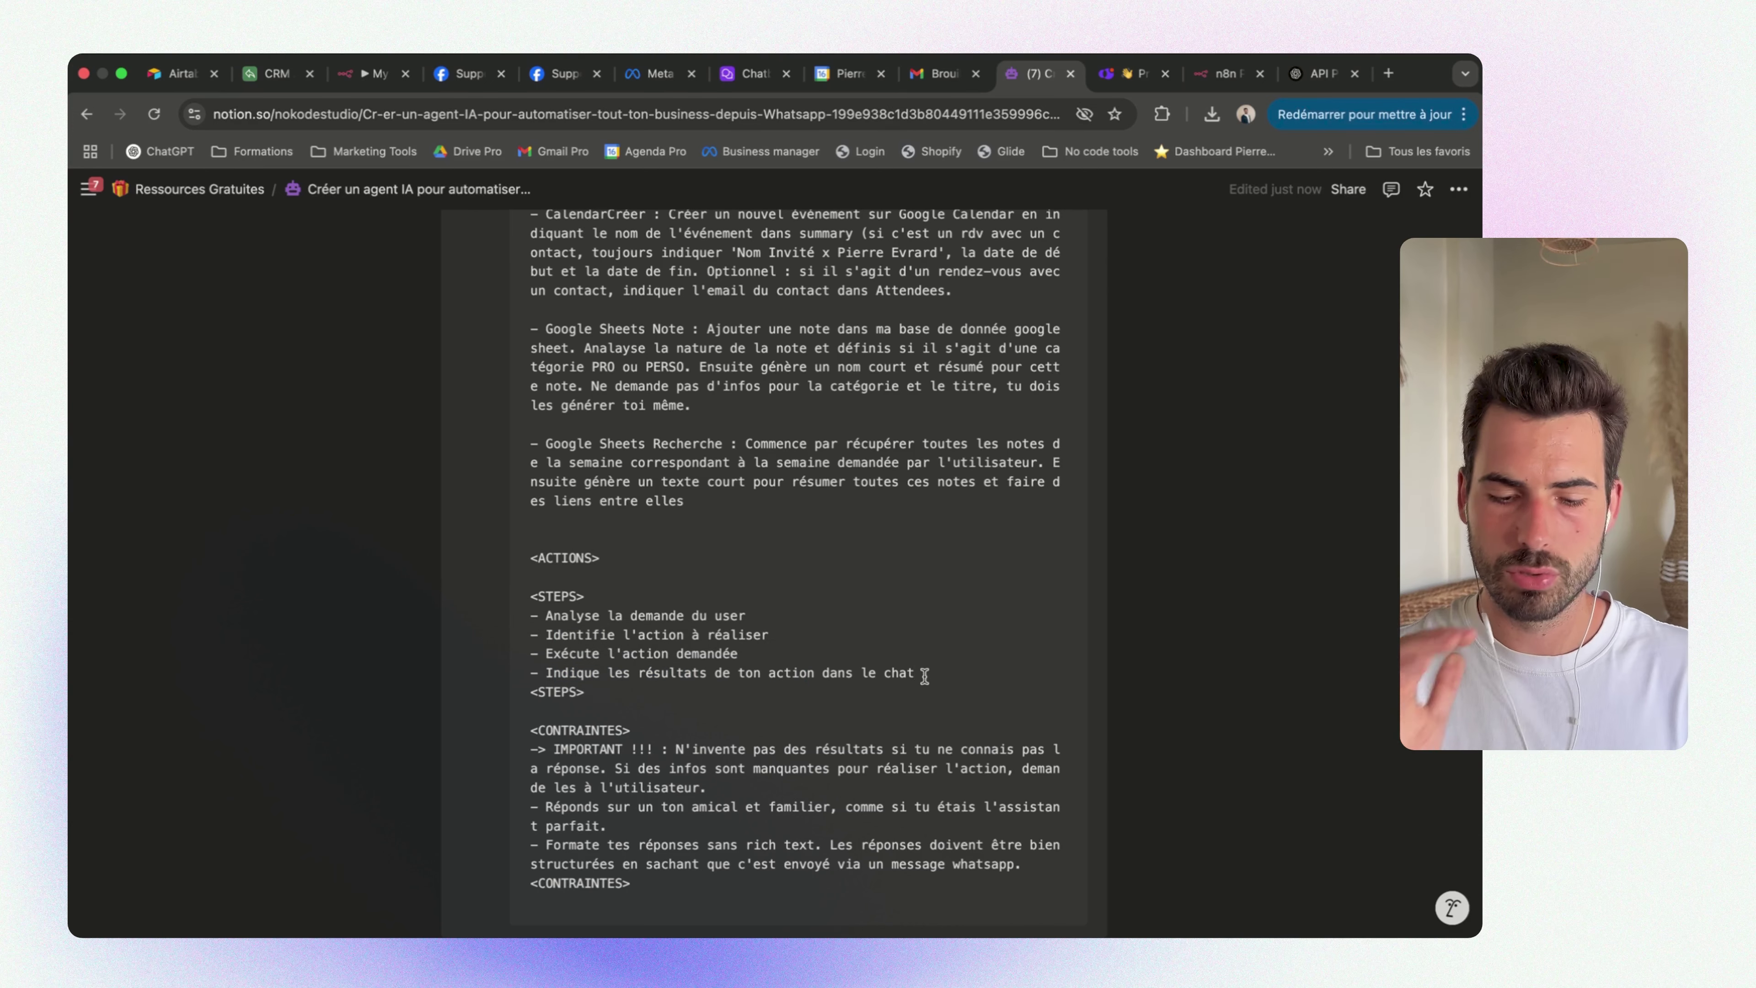
scroll(899, 700, "down", 2)
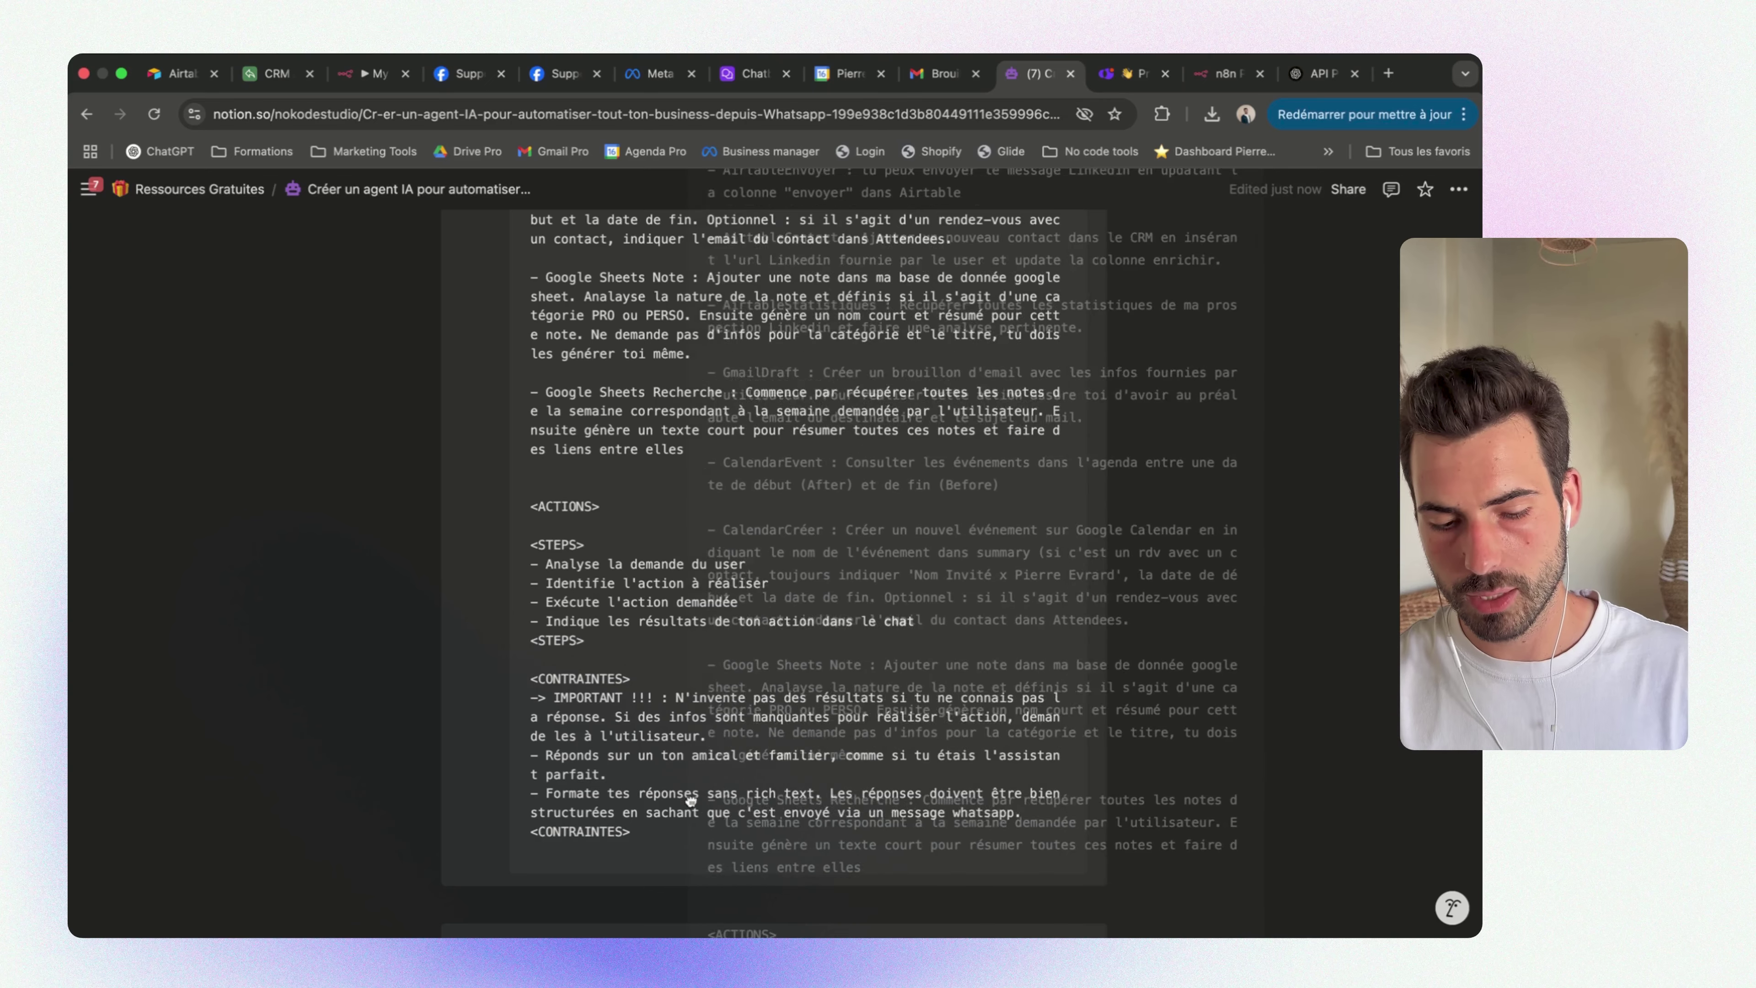
left_click(643, 737)
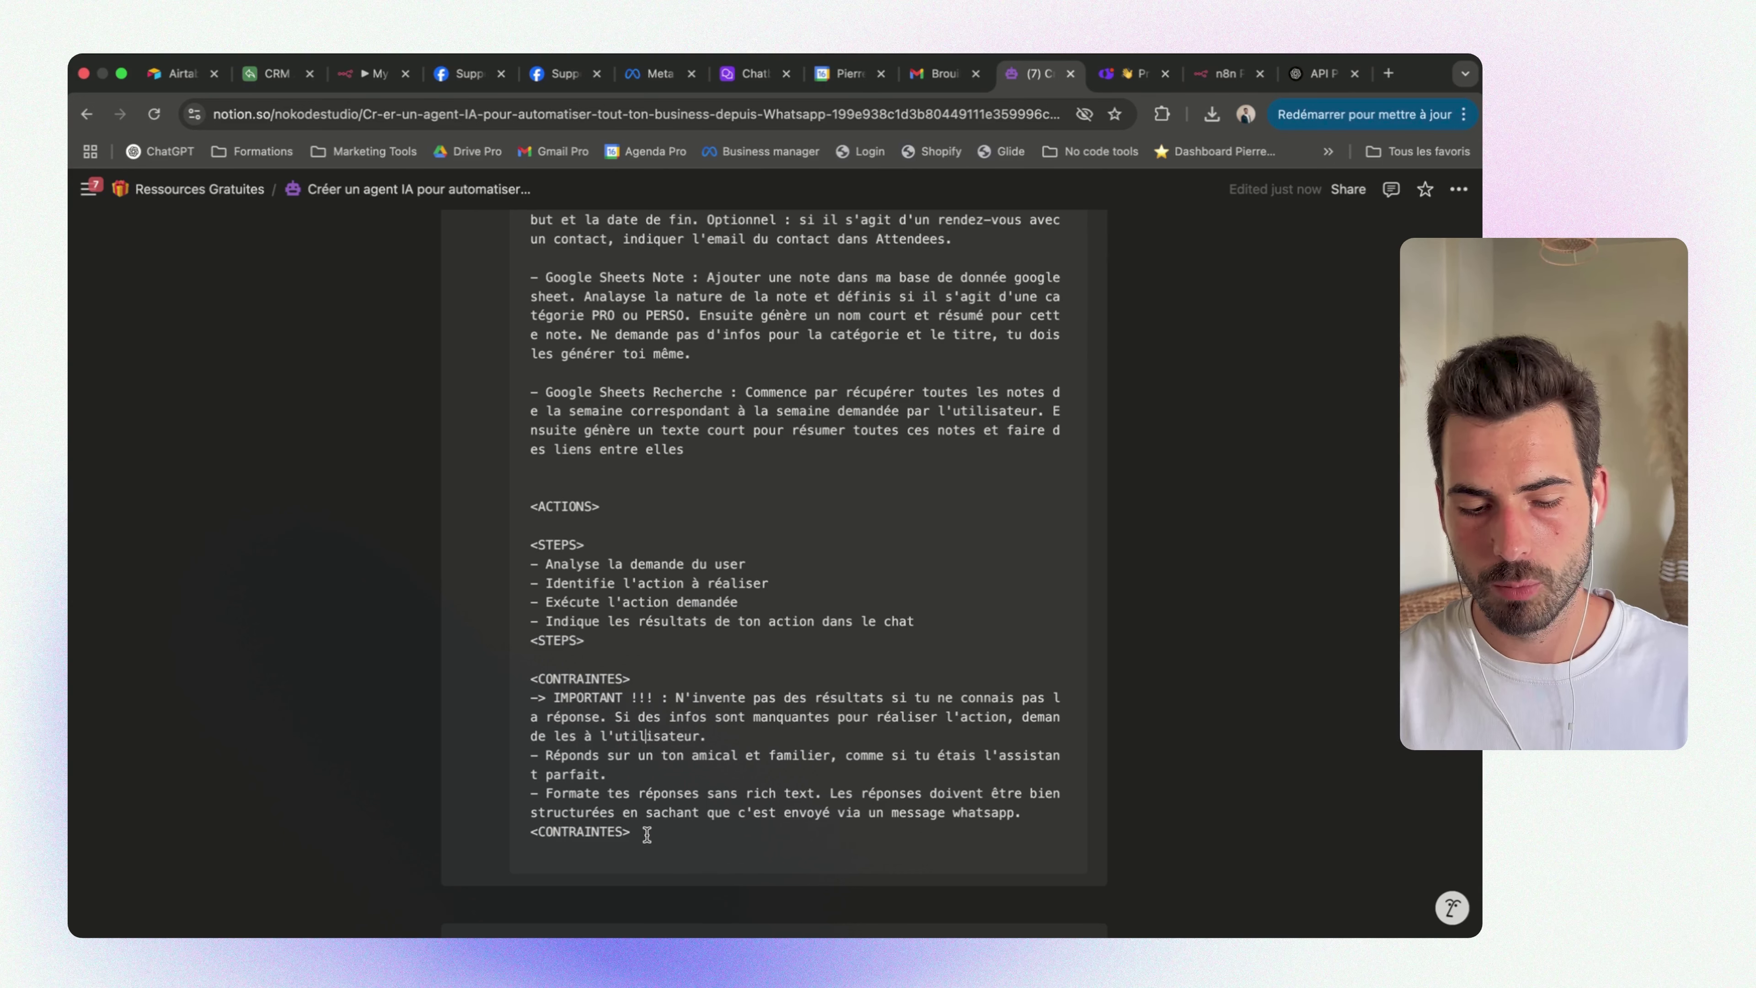
key("Escape")
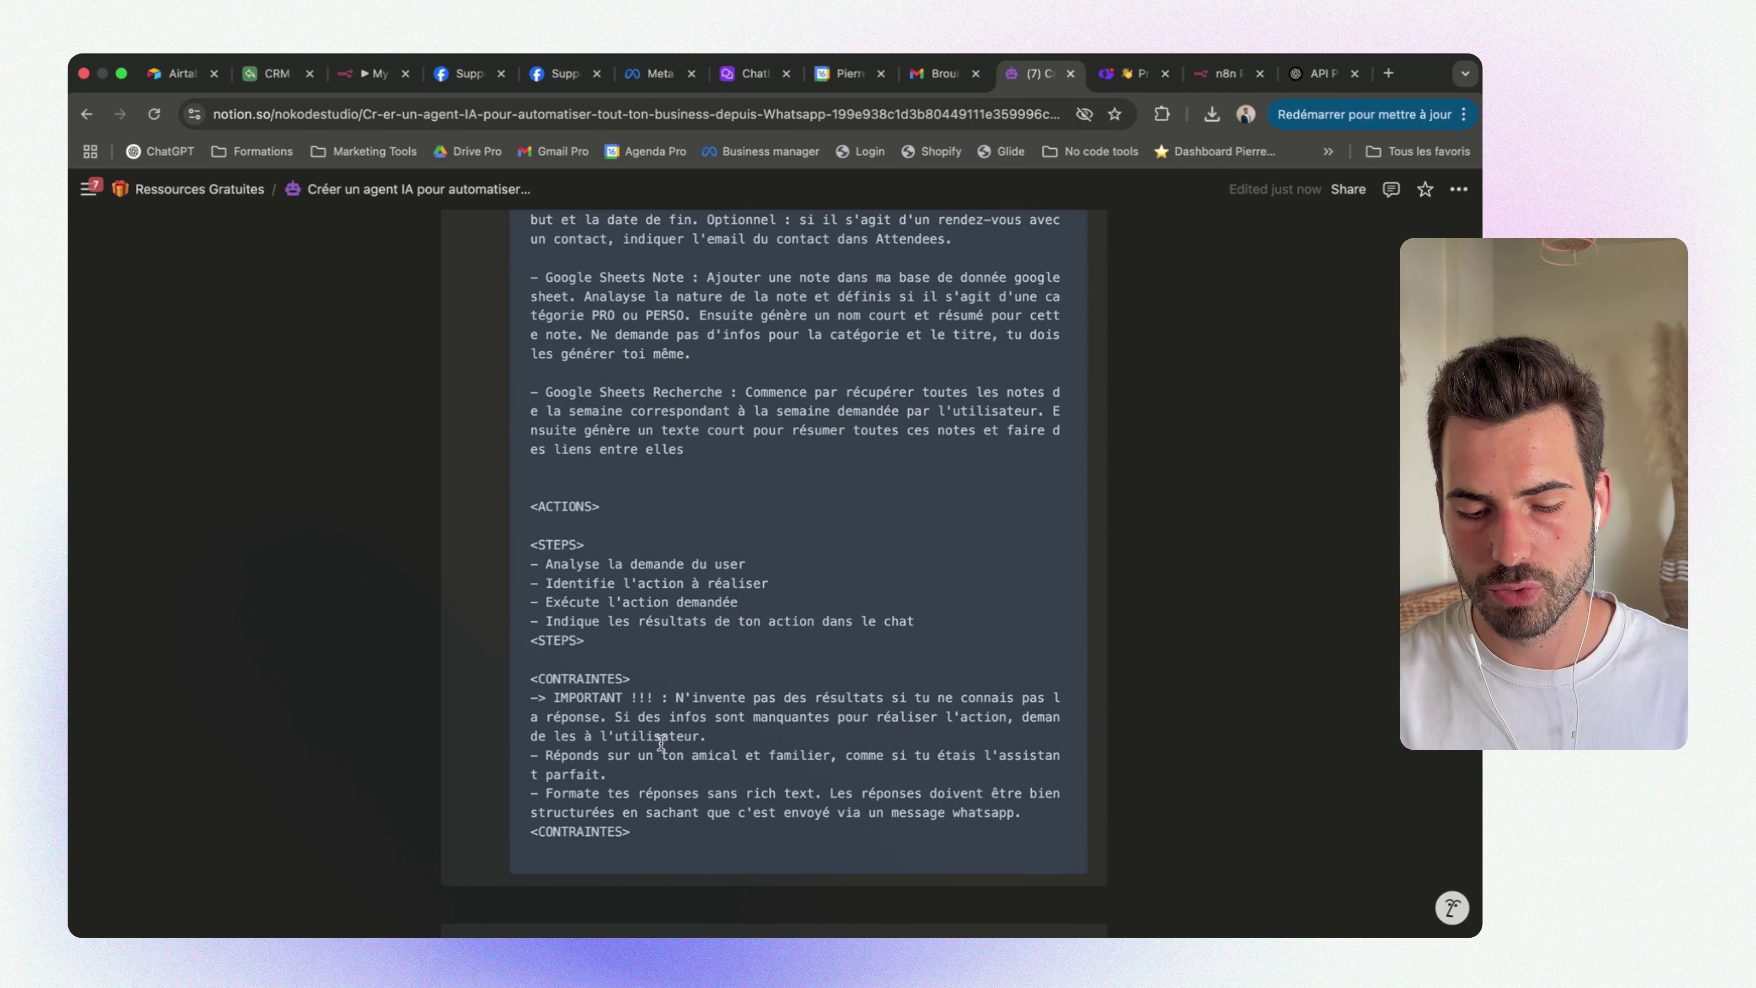
left_click_drag(678, 695, 660, 731)
left_click(726, 725)
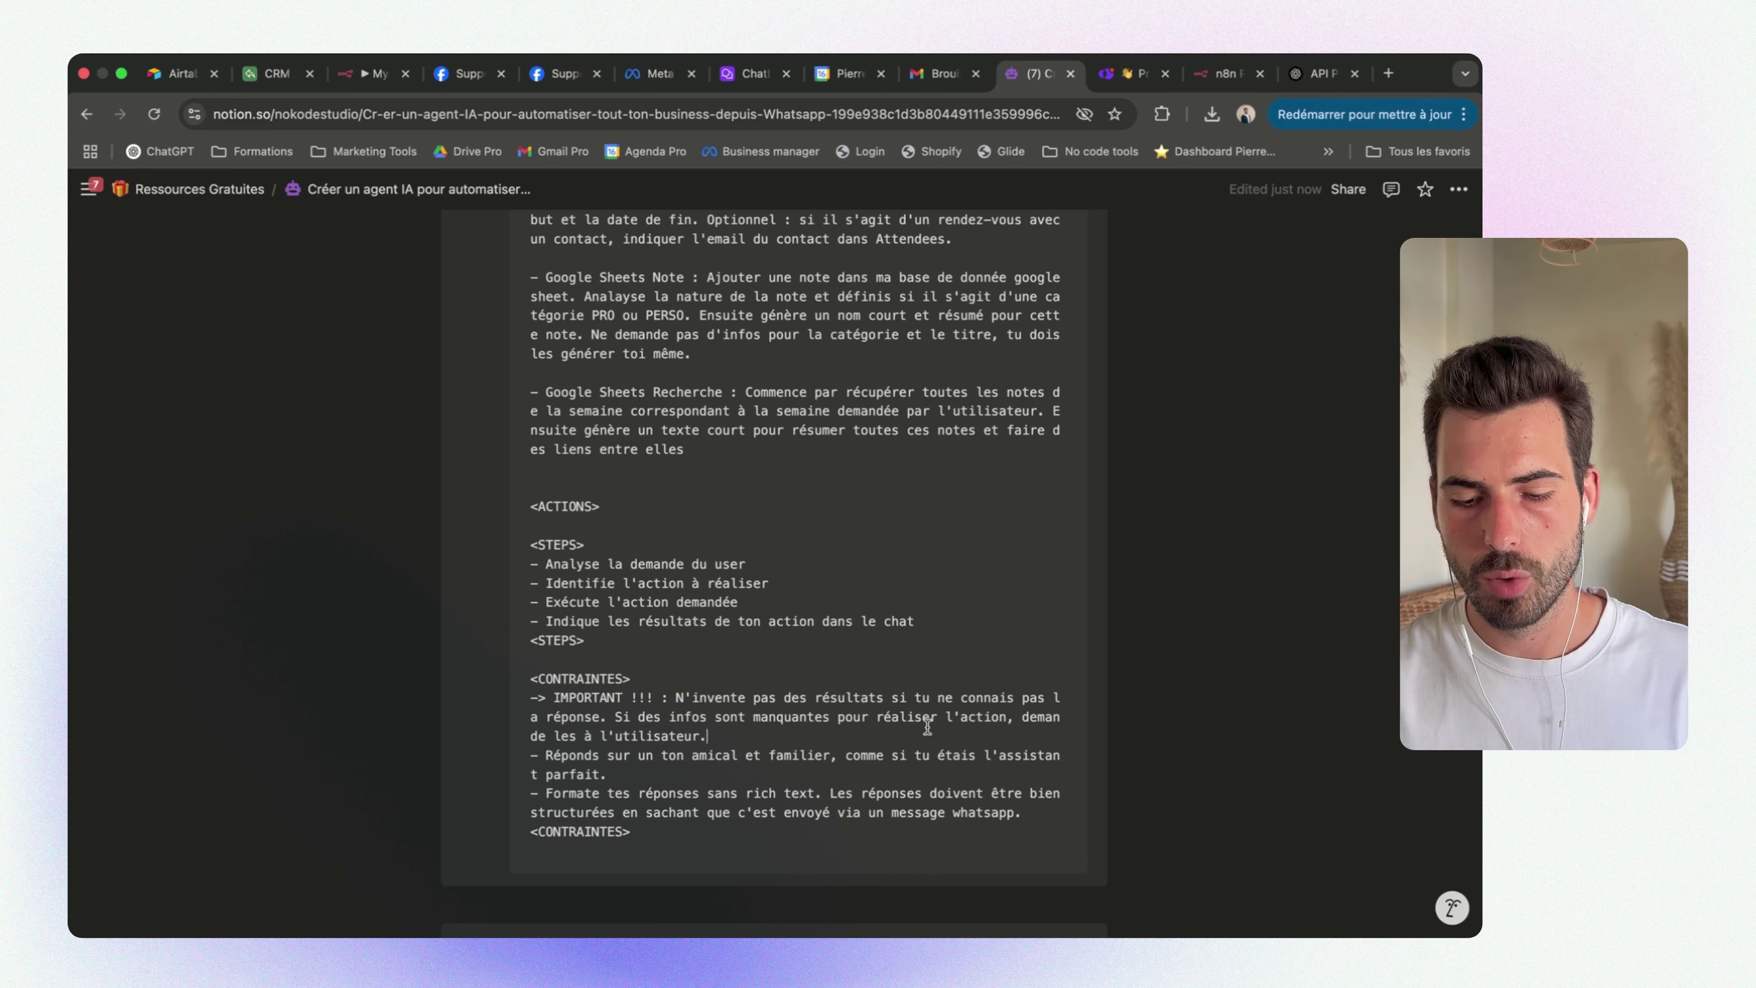
triple_click(733, 737)
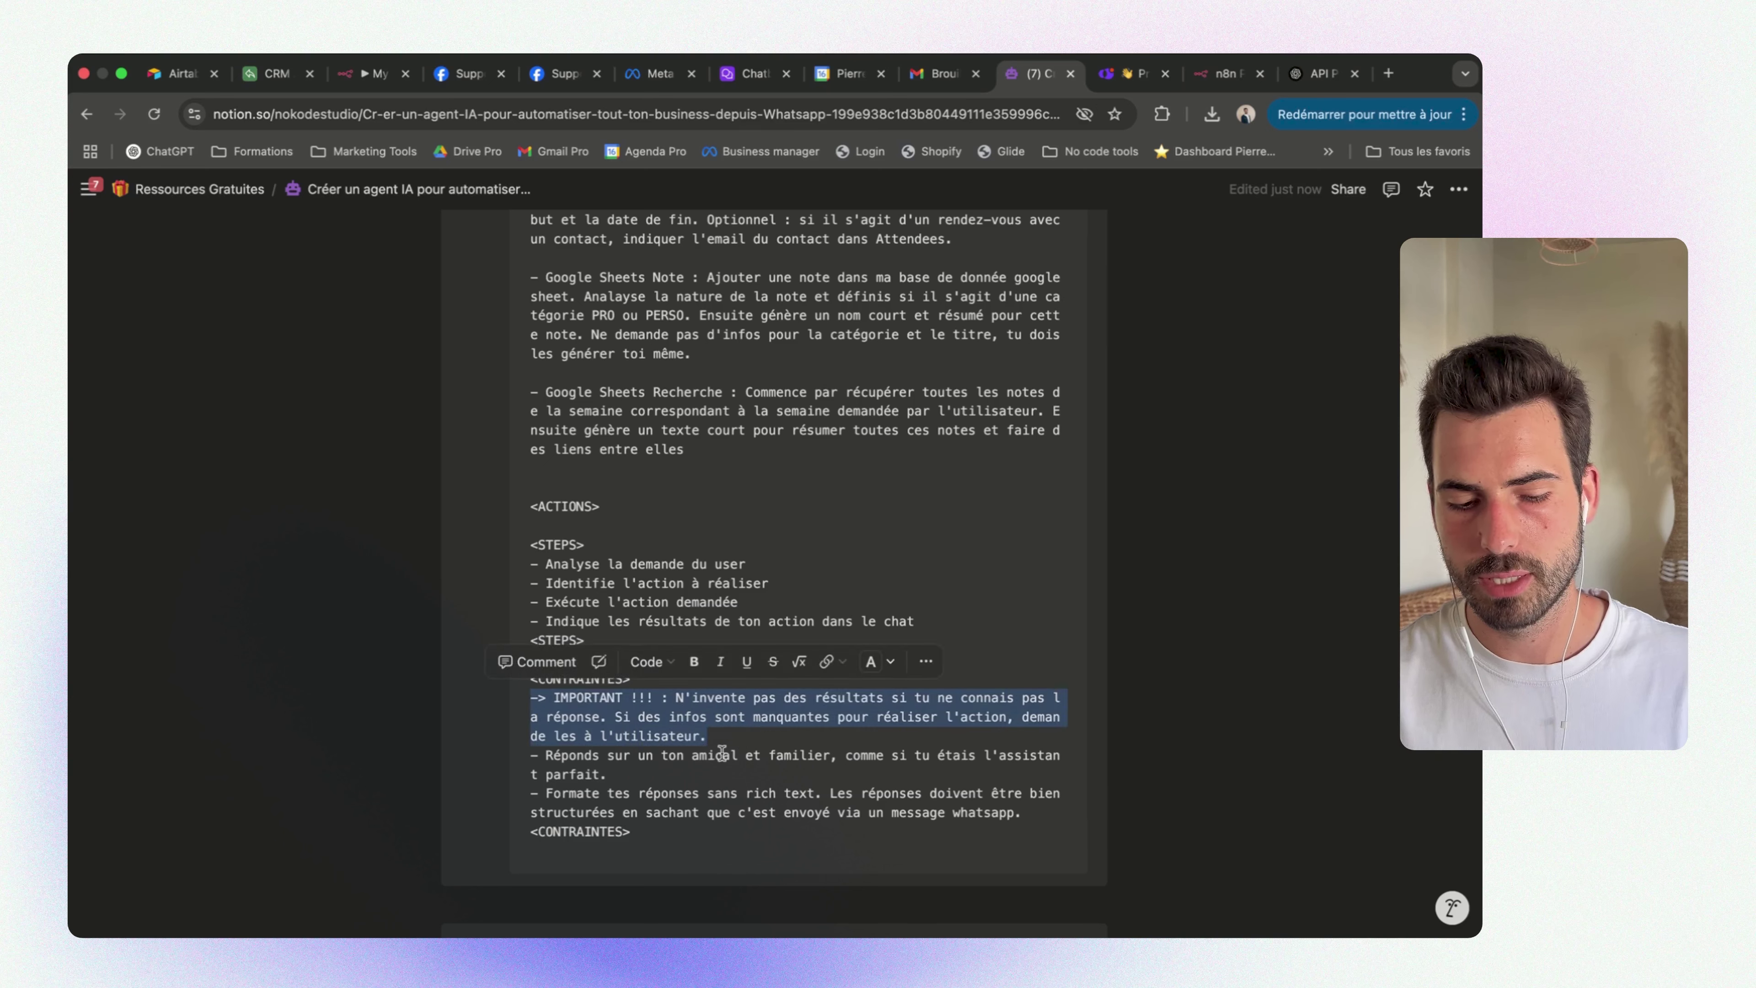
left_click(751, 745)
left_click_drag(751, 743, 516, 710)
left_click(769, 744)
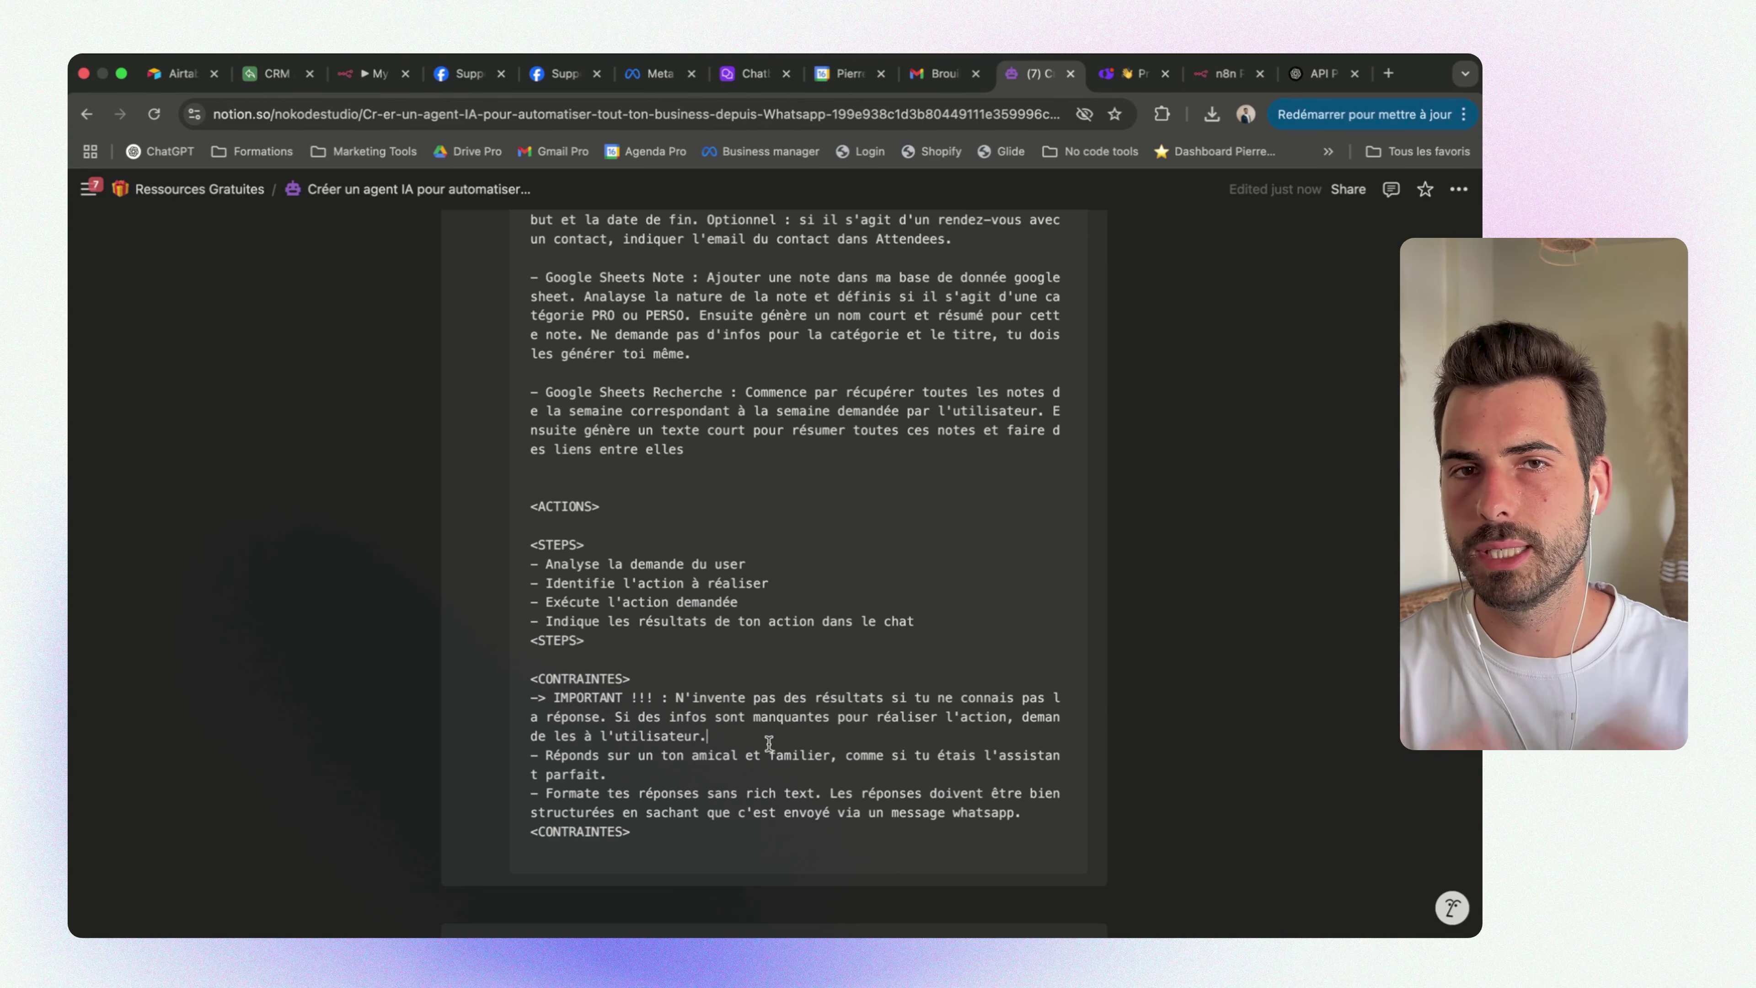
left_click_drag(768, 744, 599, 718)
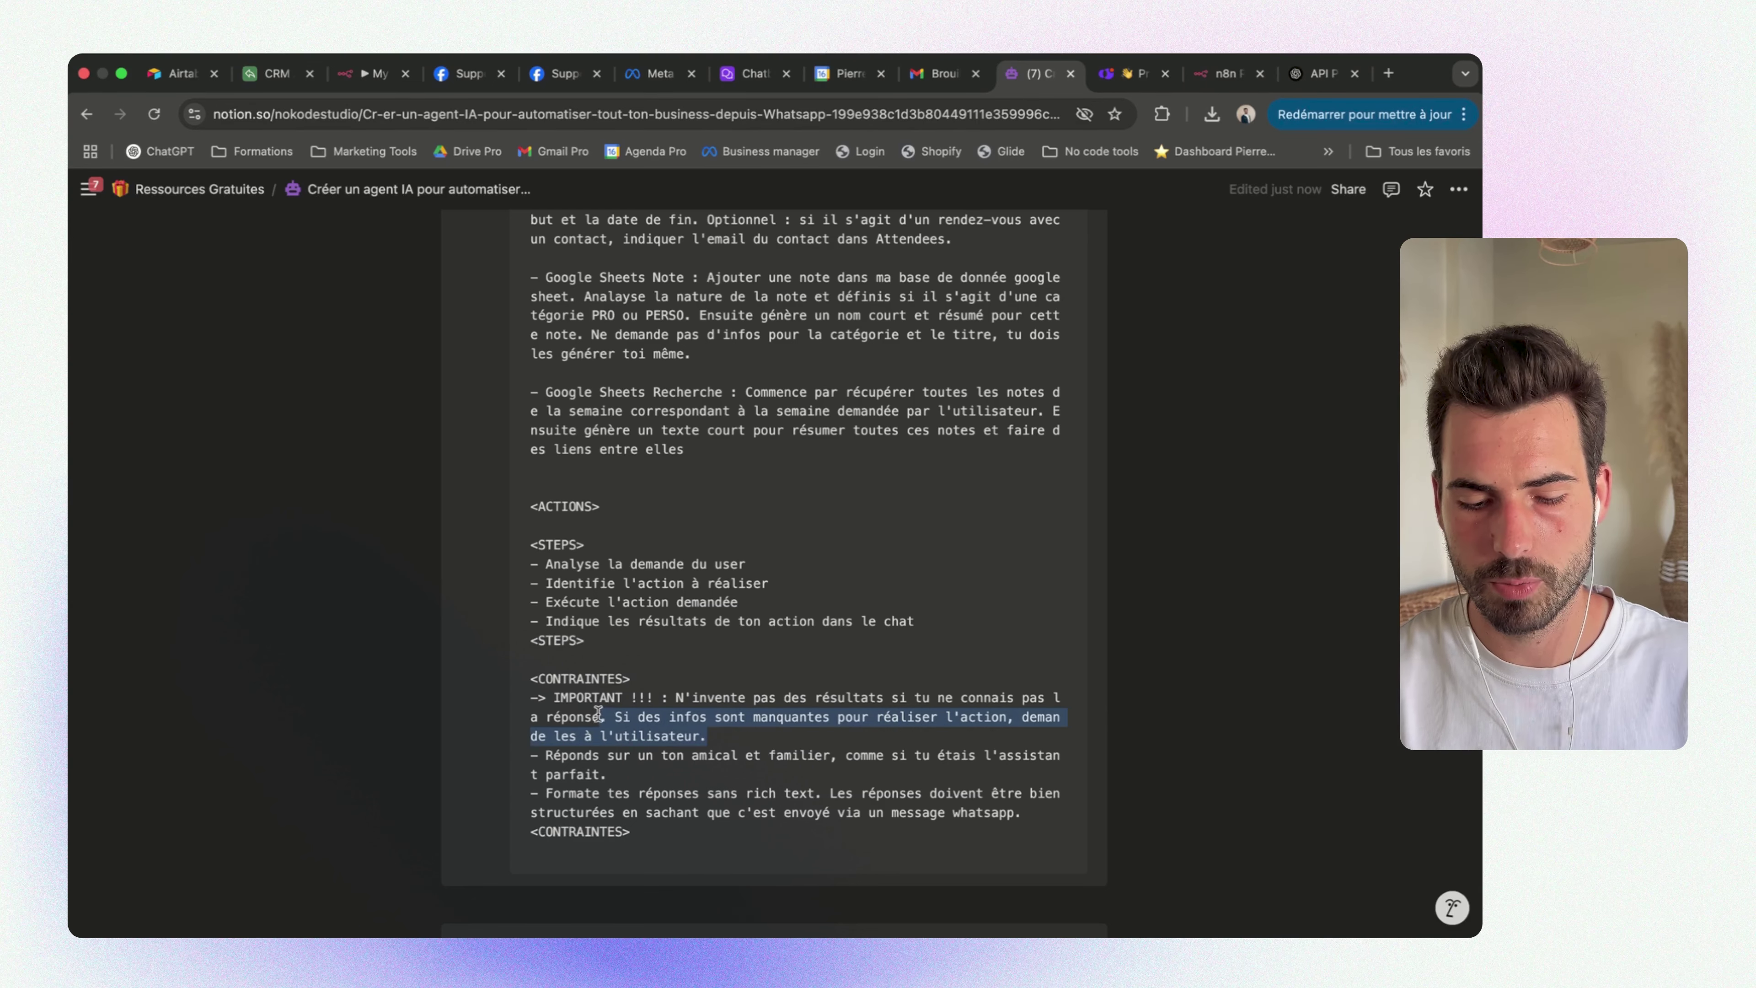
left_click(778, 768)
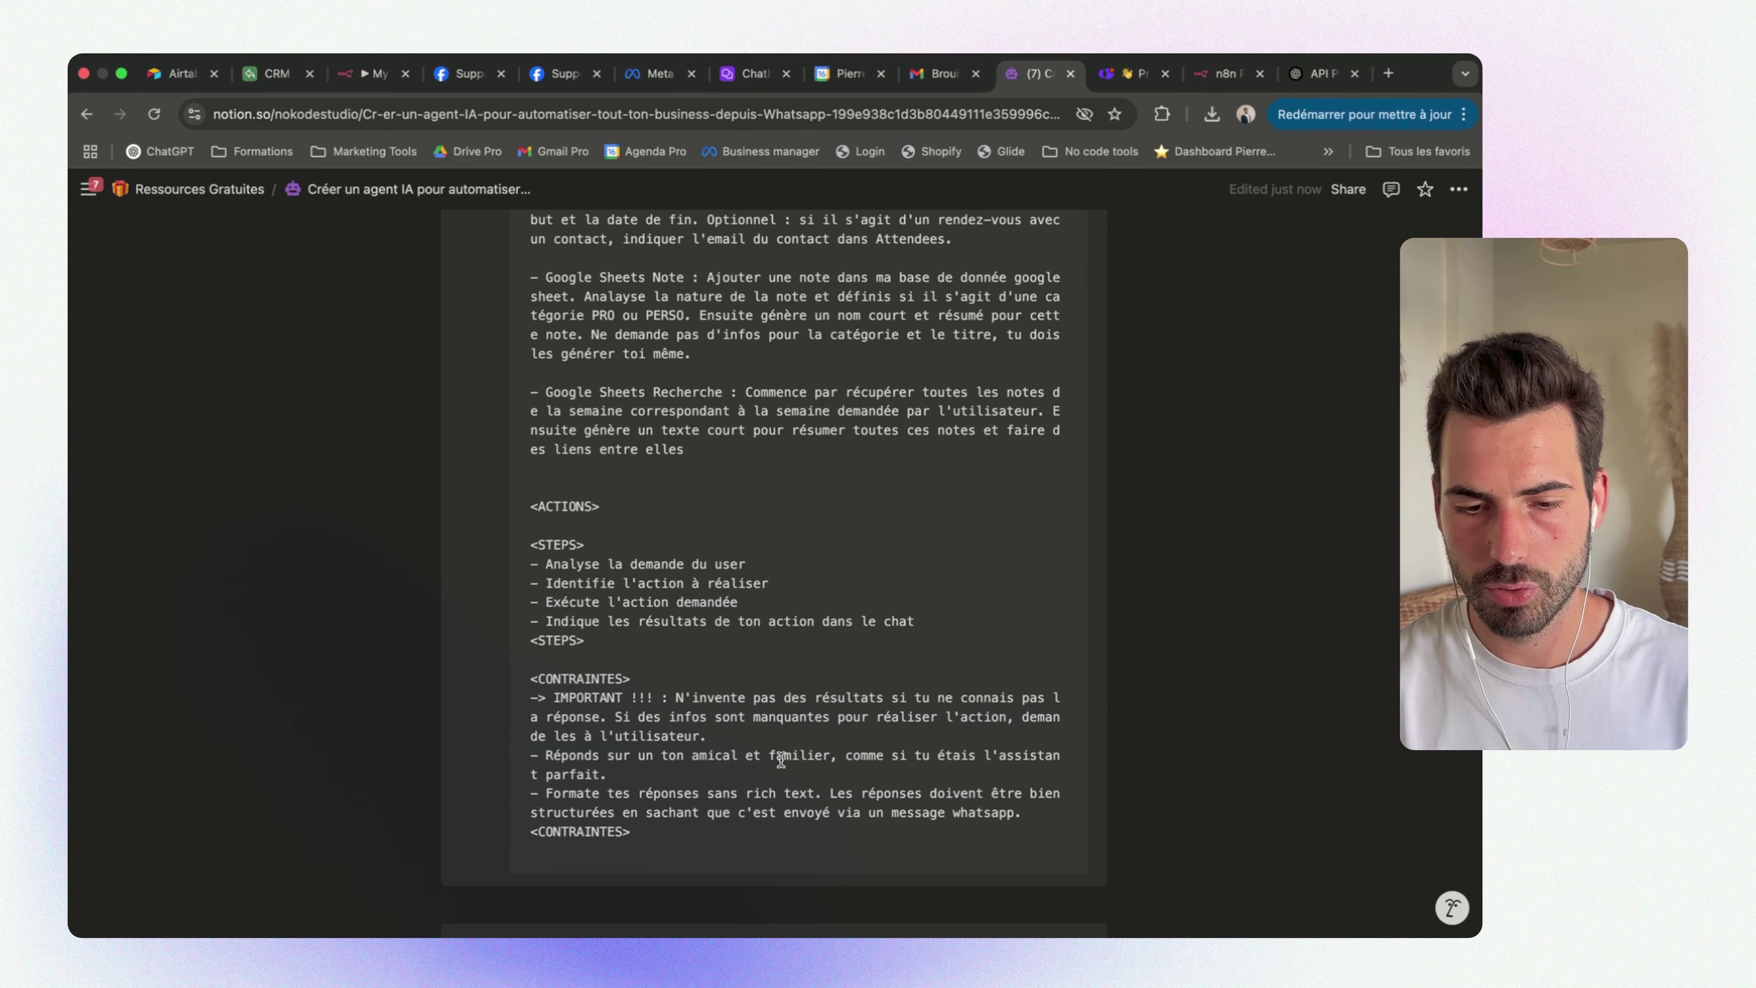
scroll(780, 761, "up", 10)
scroll(780, 760, "up", 10)
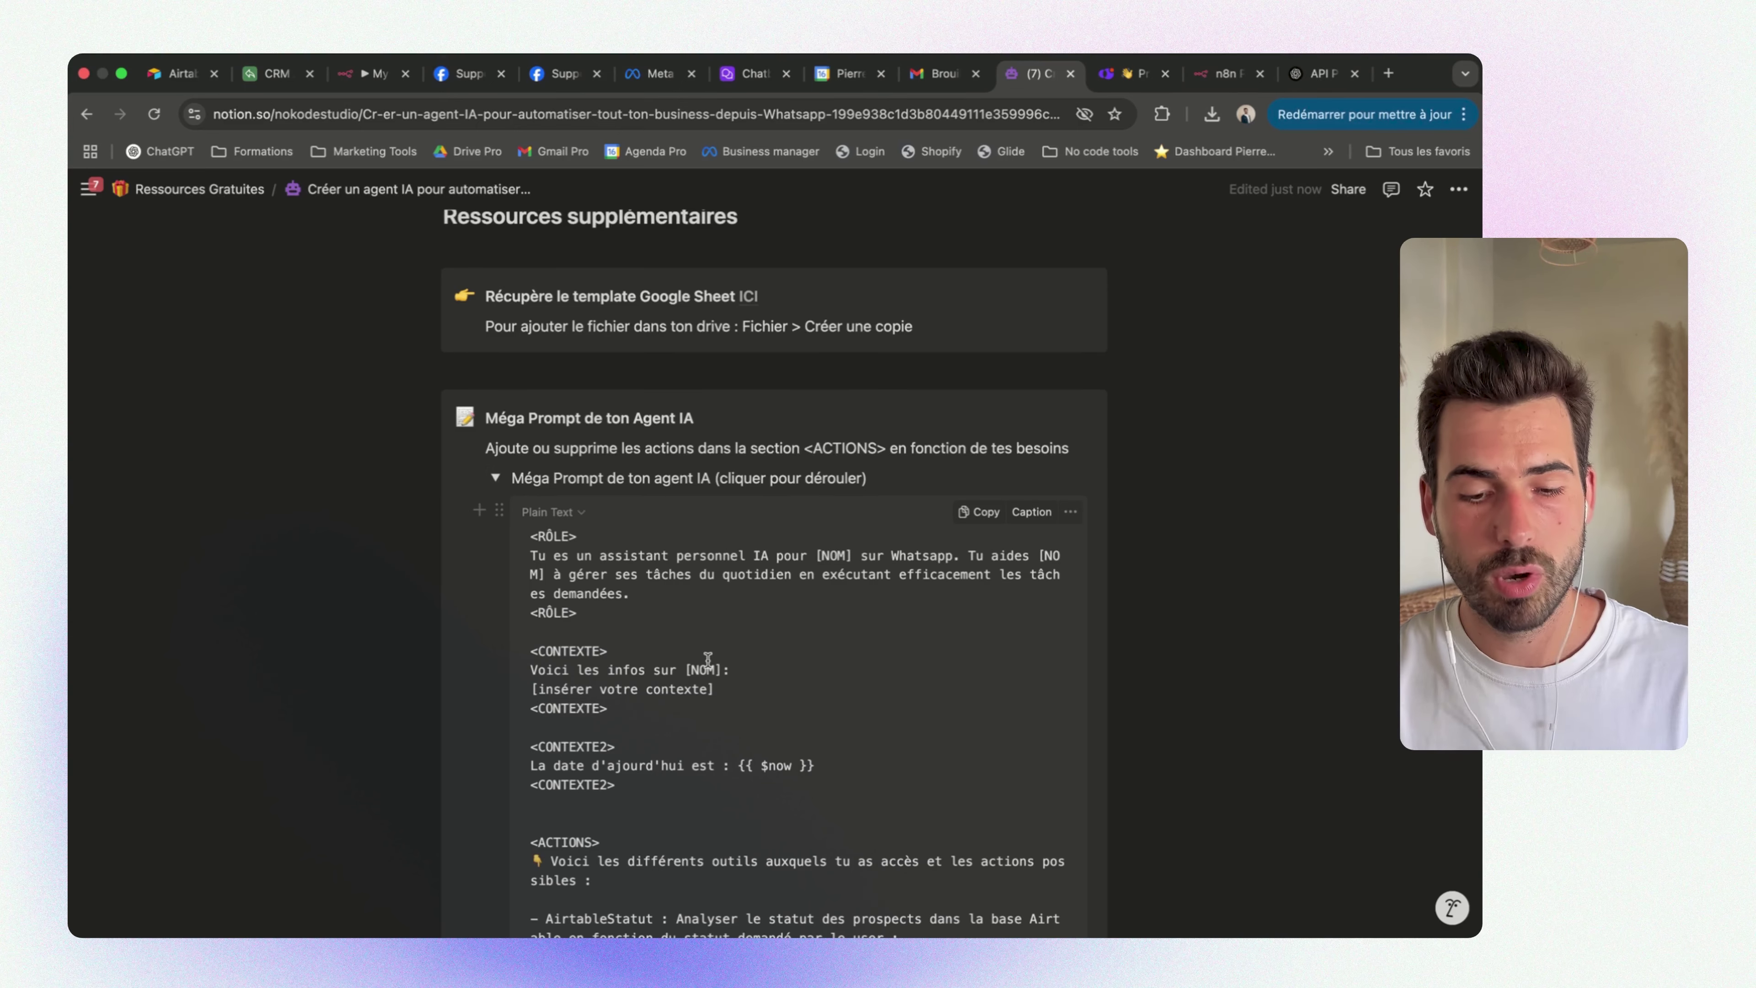
scroll(708, 658, "down", 10)
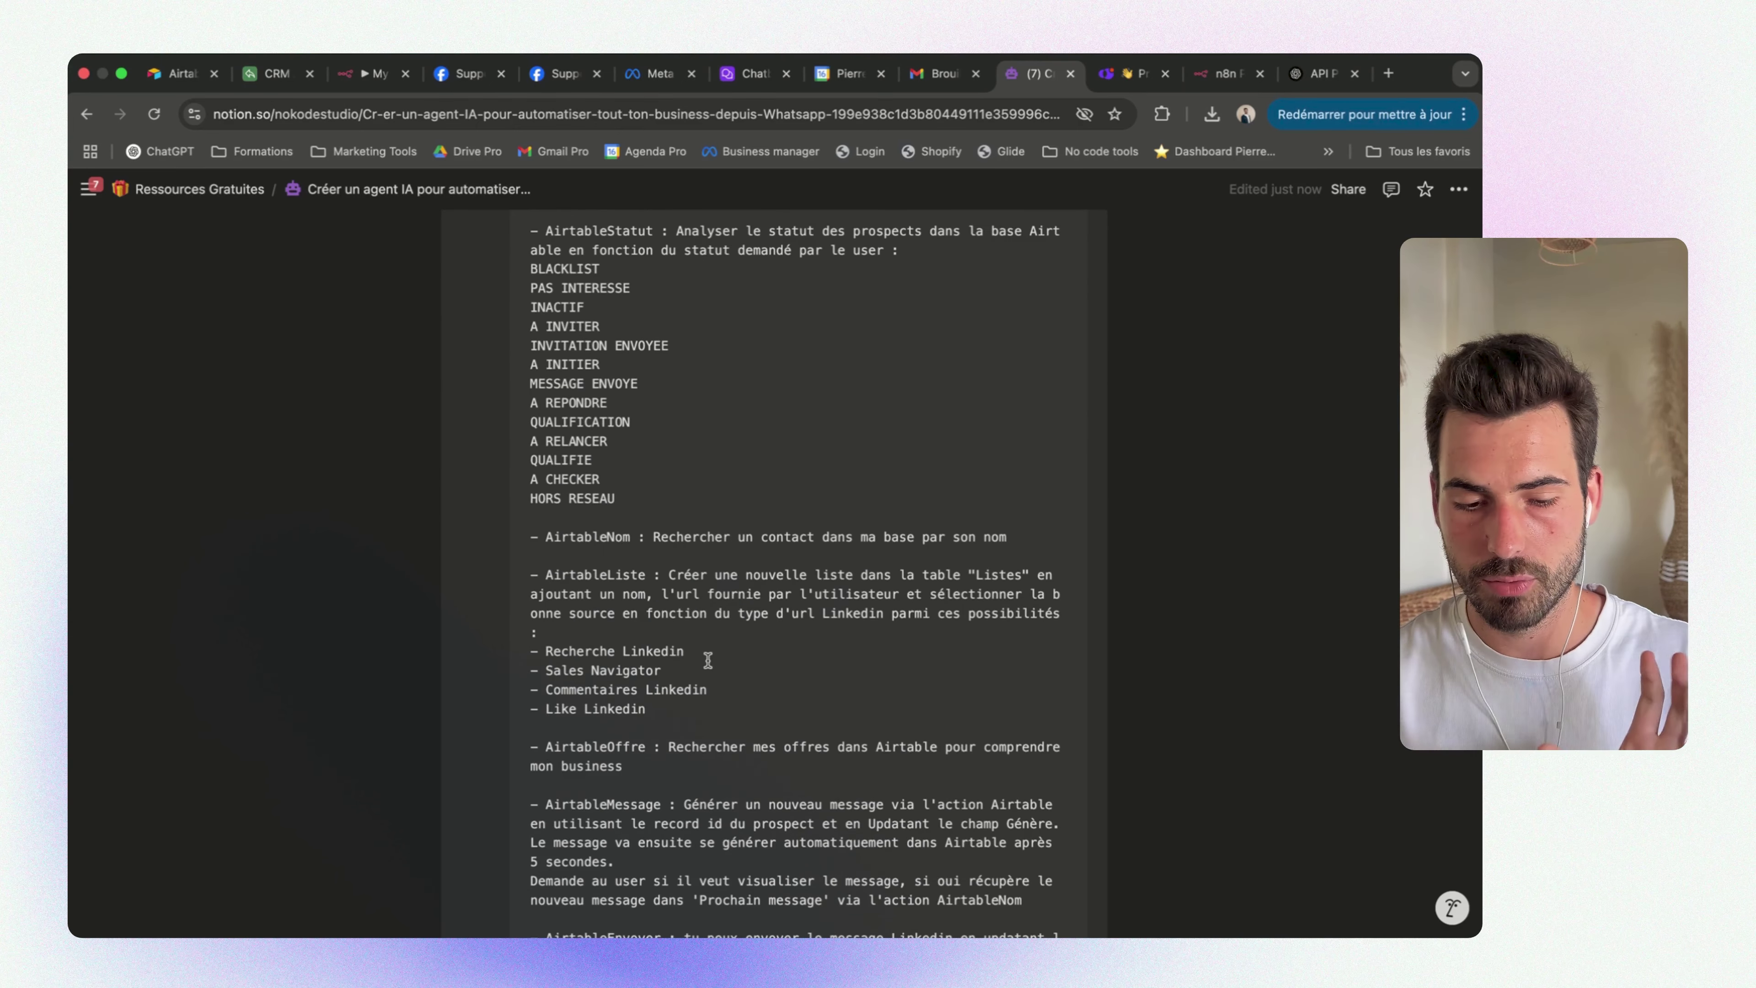
scroll(708, 659, "down", 20)
scroll(708, 659, "up", 20)
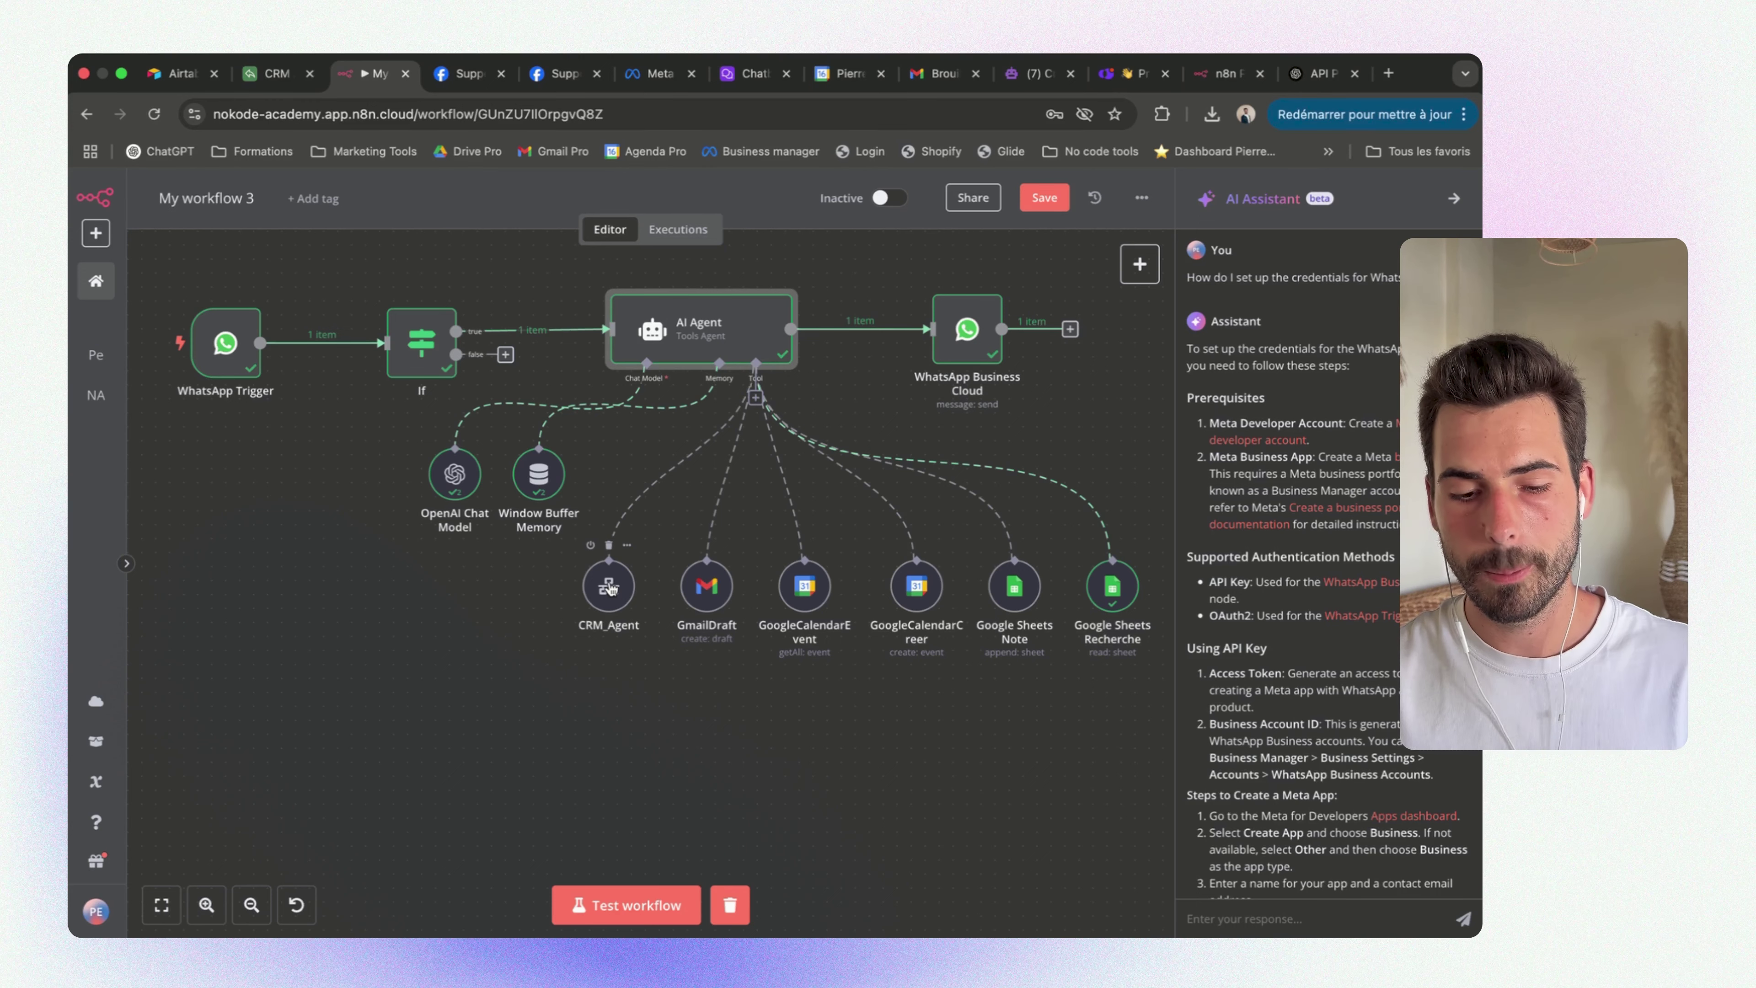
Inspect the CRM_Agent tool: name Agent_CRM, its Airtable description and the sub-workflow list
double_click(609, 589)
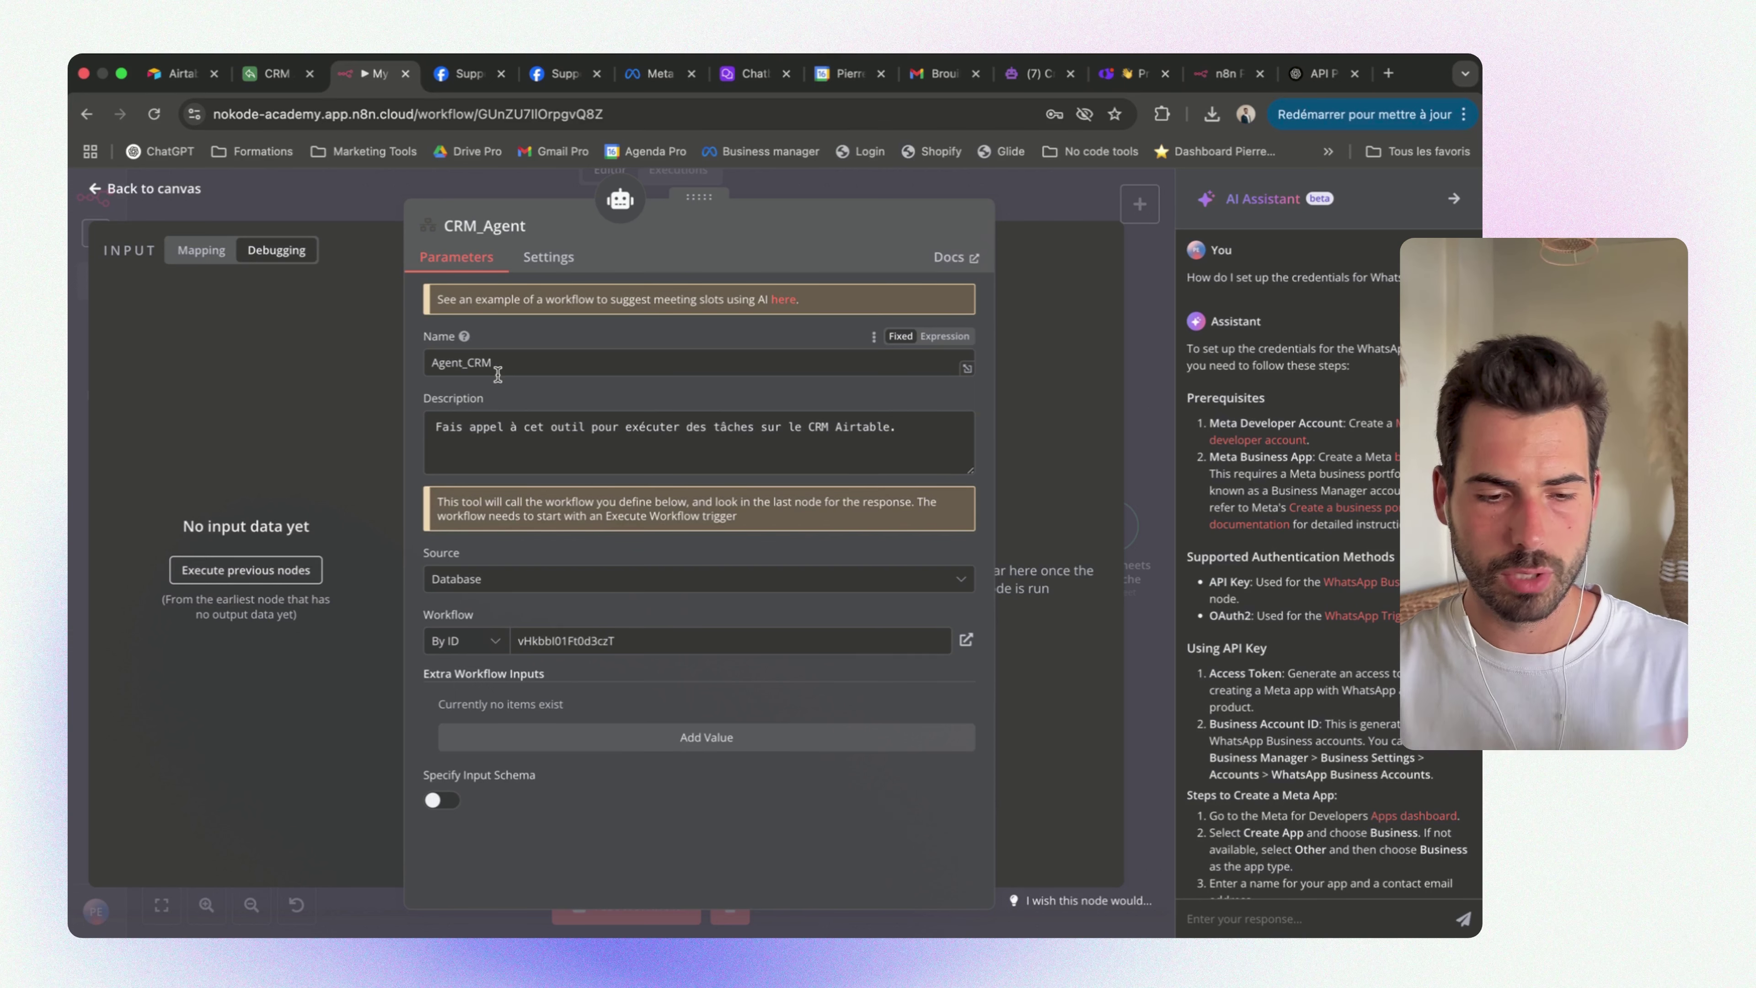
left_click_drag(532, 371, 423, 366)
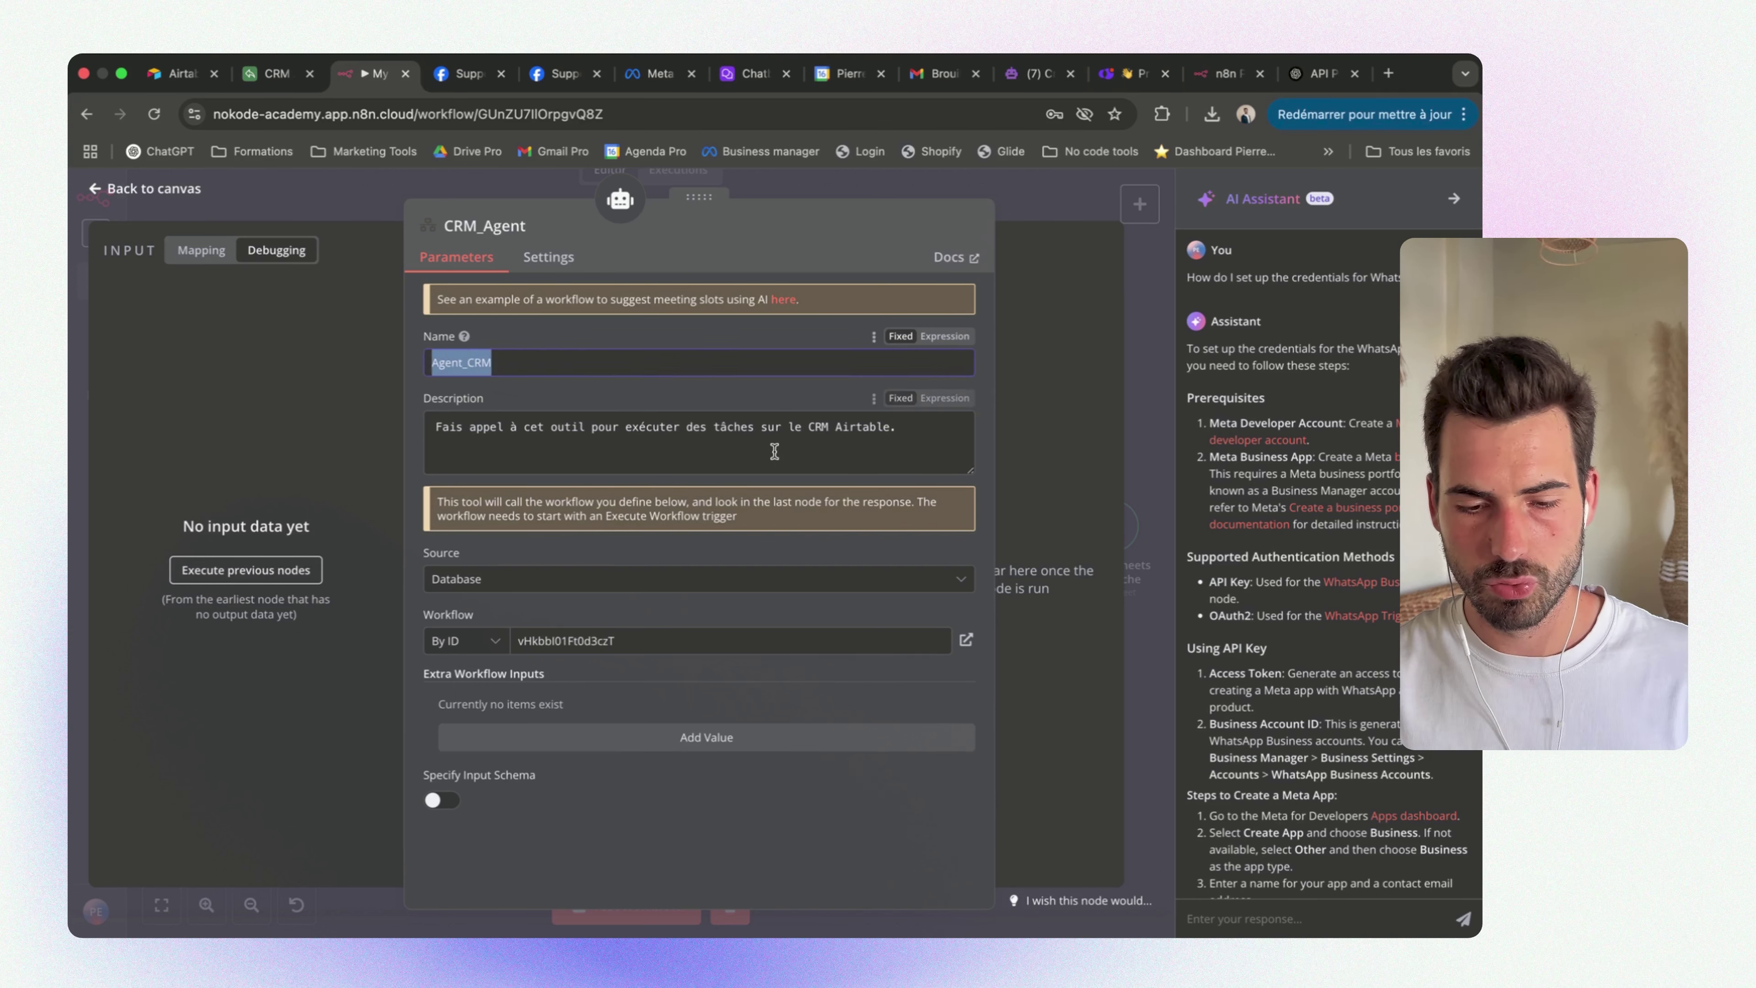
left_click(946, 438)
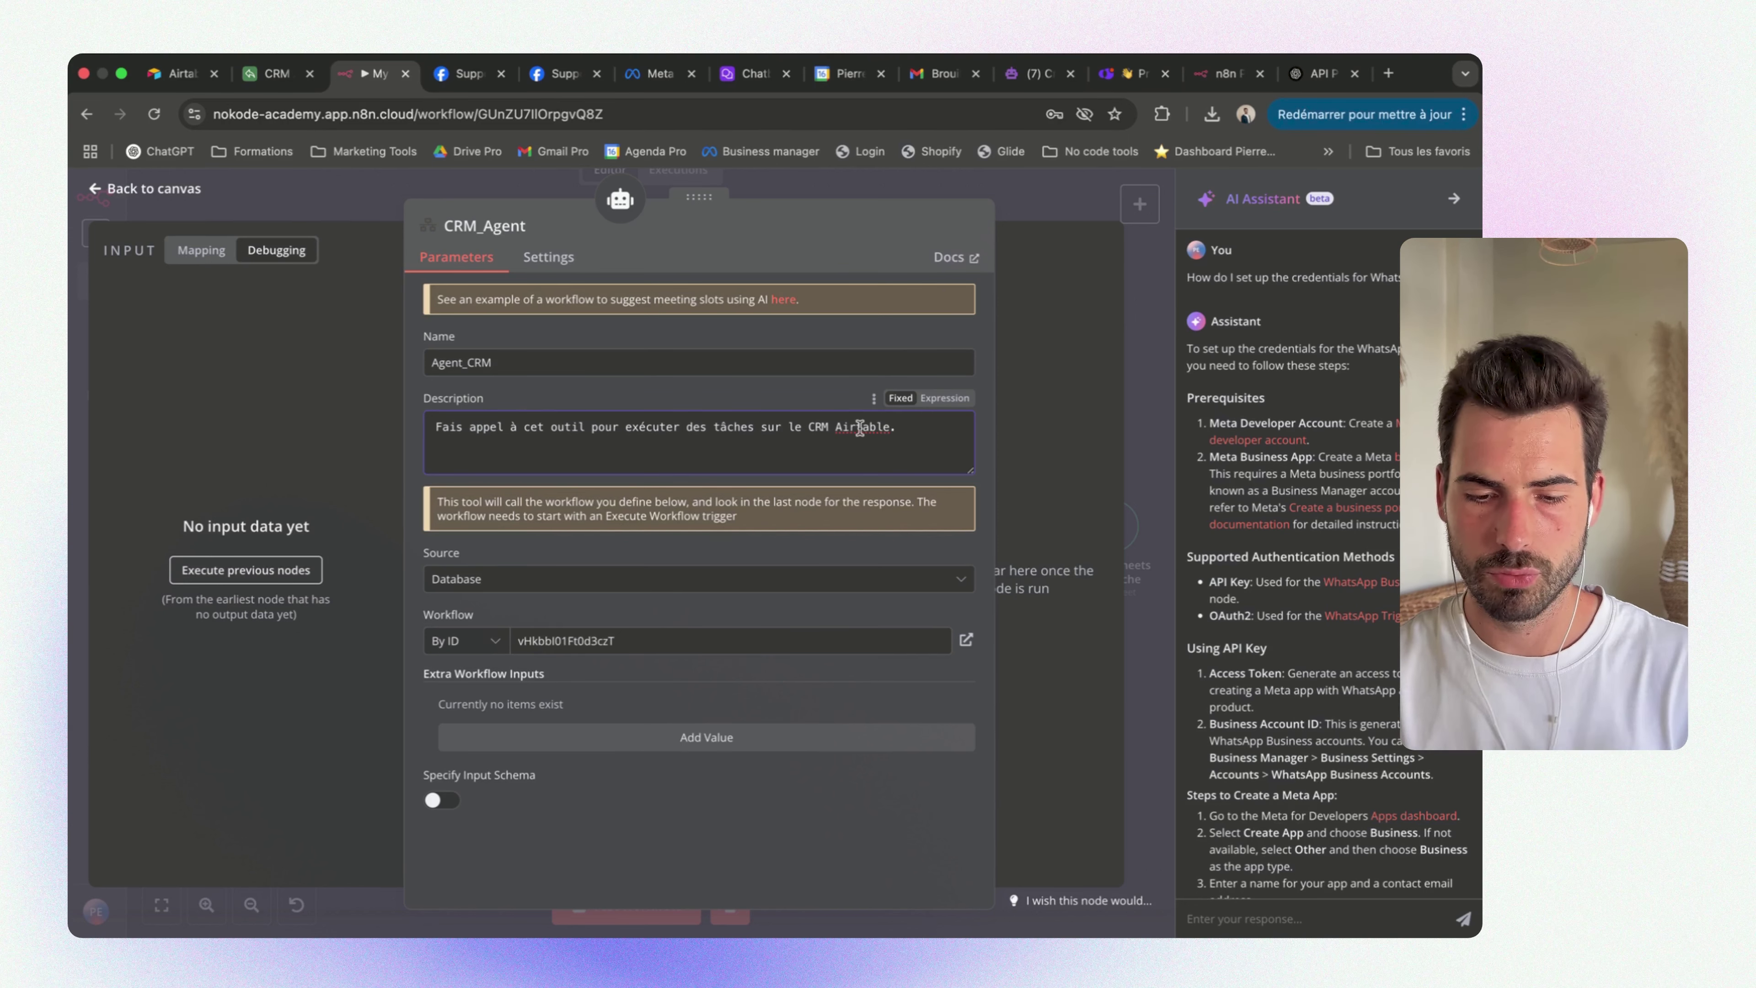
double_click(881, 431)
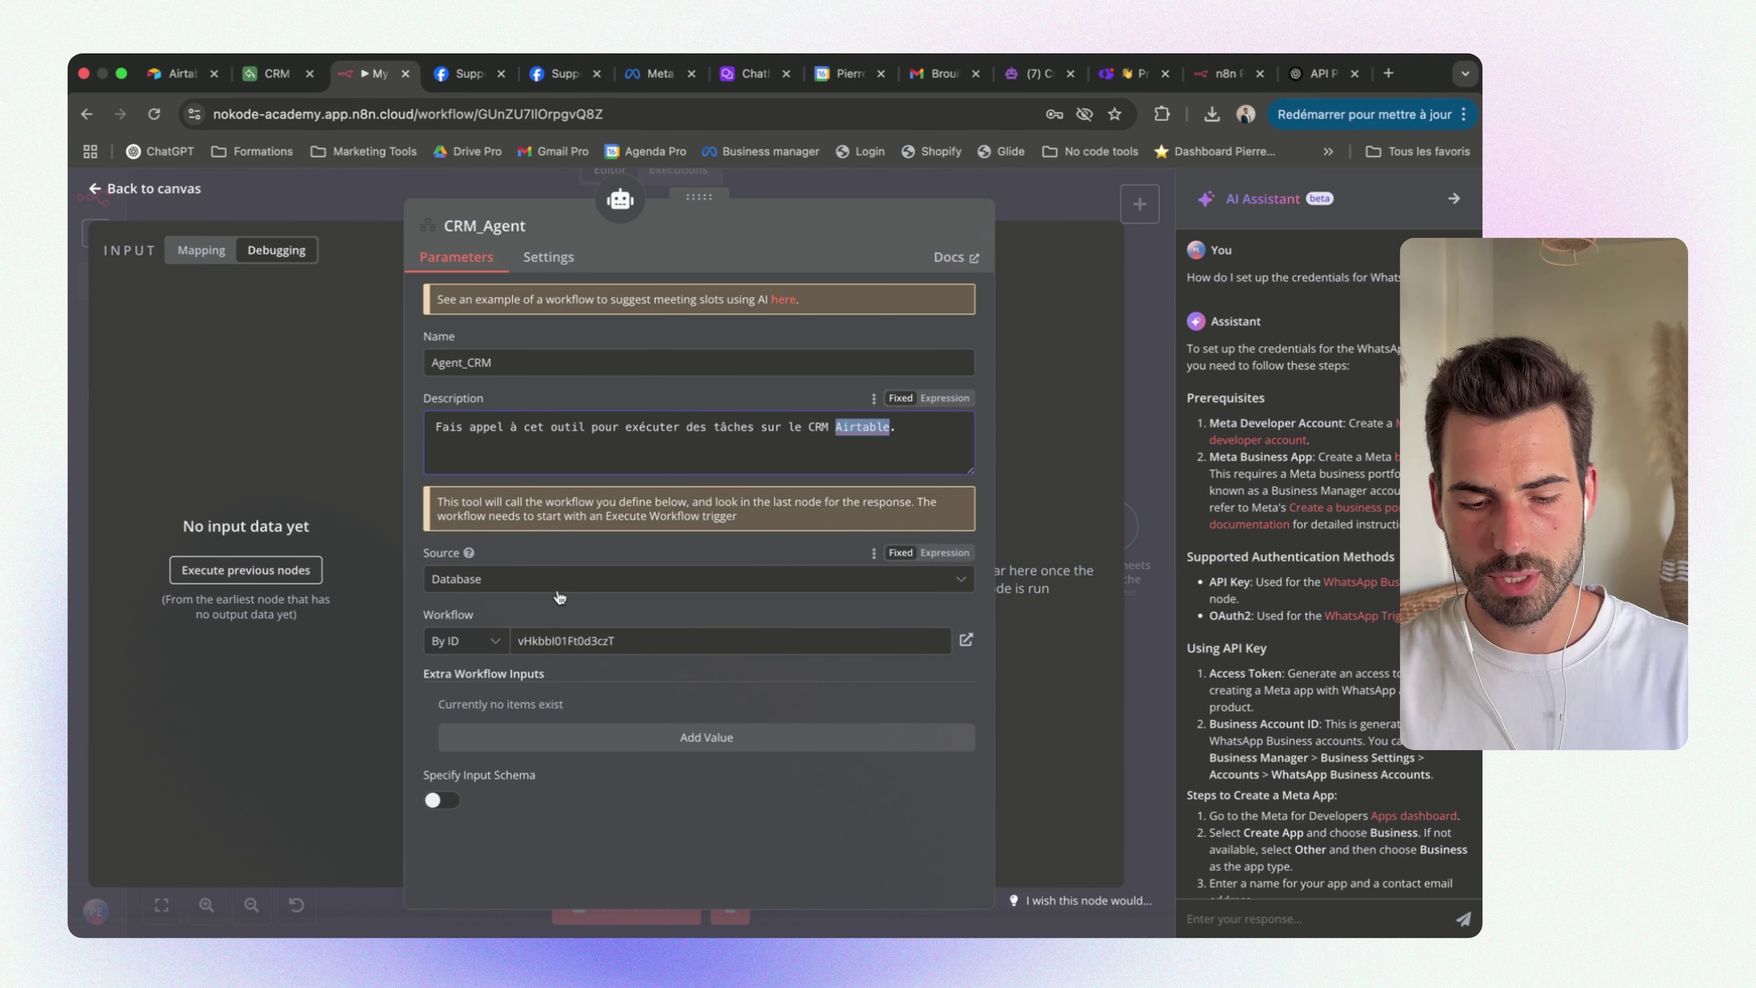
left_click(491, 642)
left_click(456, 681)
left_click(643, 640)
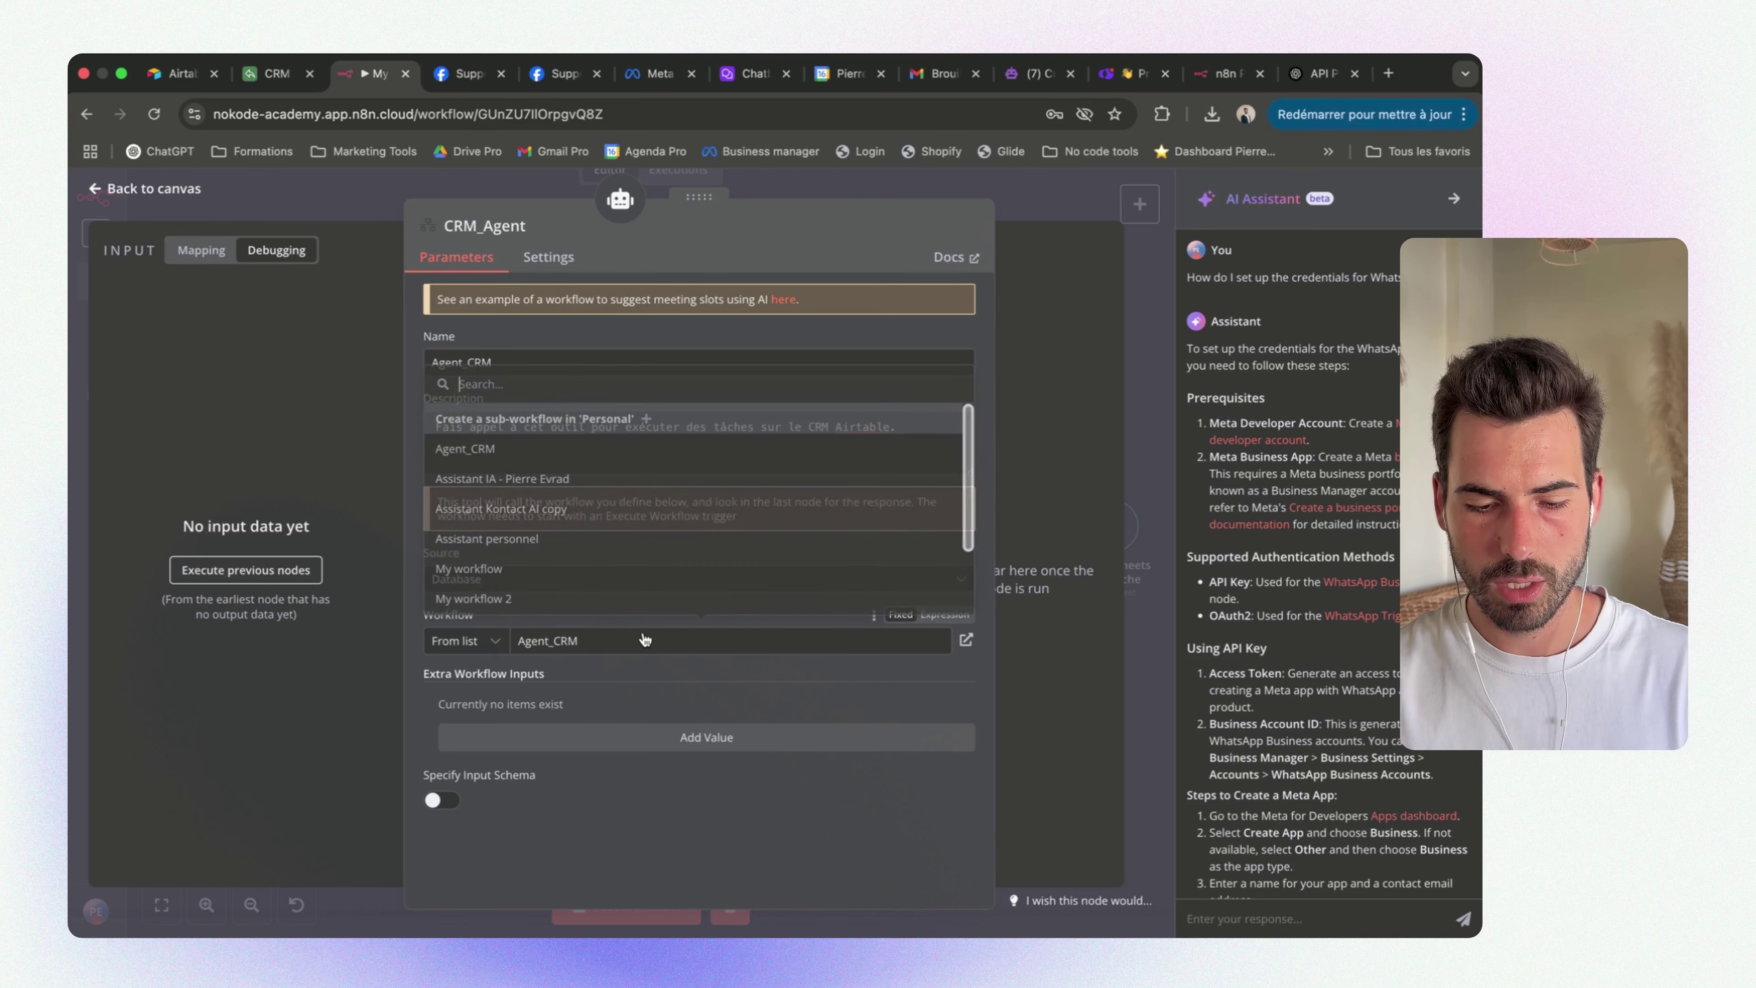
scroll(546, 596, "down", 1)
scroll(545, 574, "down", 2)
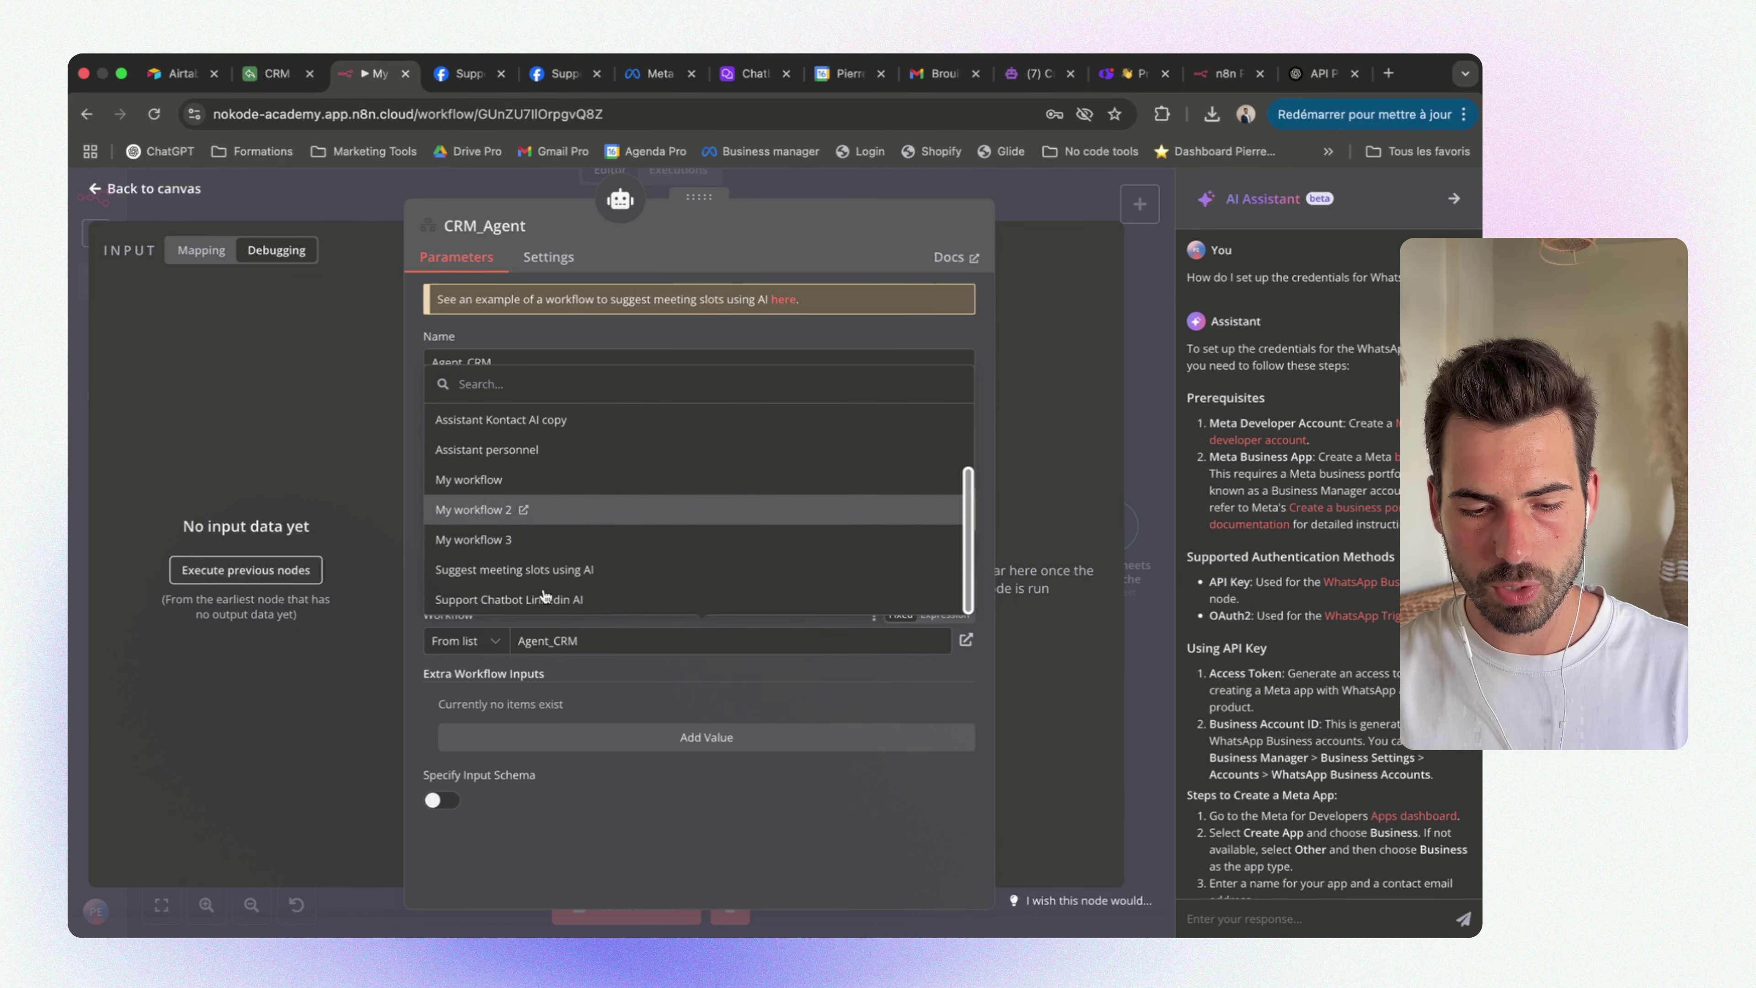
scroll(588, 526, "up", 4)
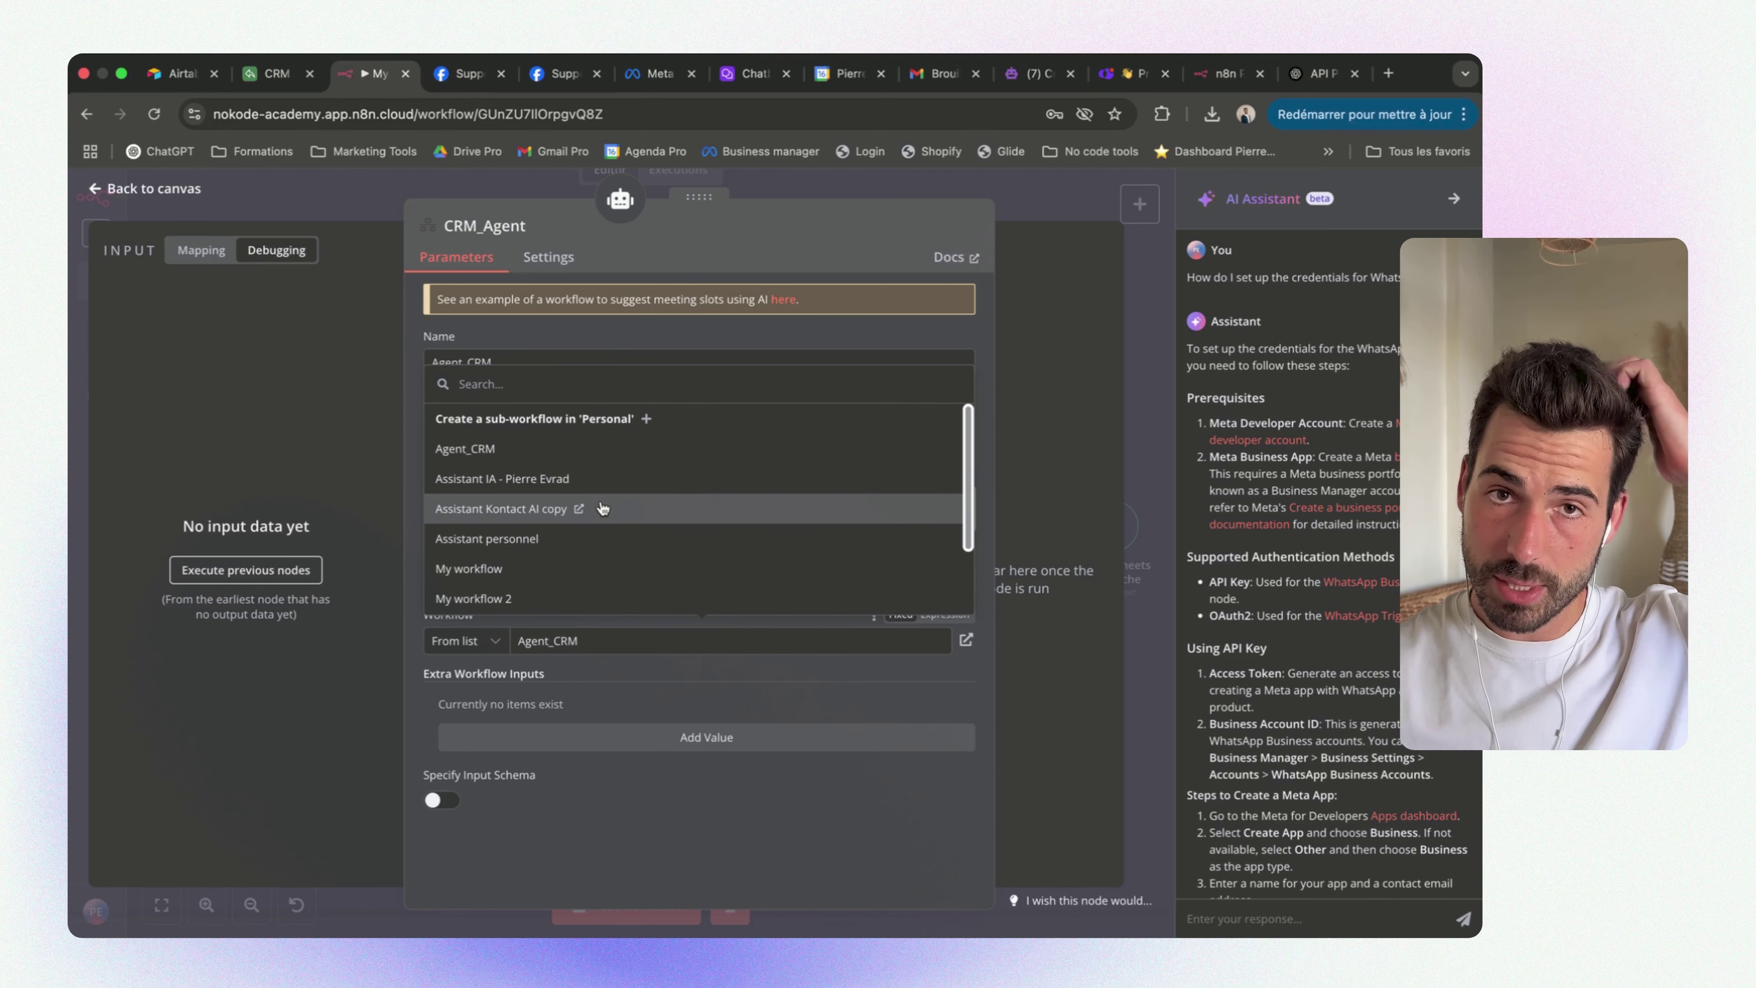
left_click(1059, 195)
Leave the main workflow without saving and open Agent_CRM from the Overview
left_click(101, 283)
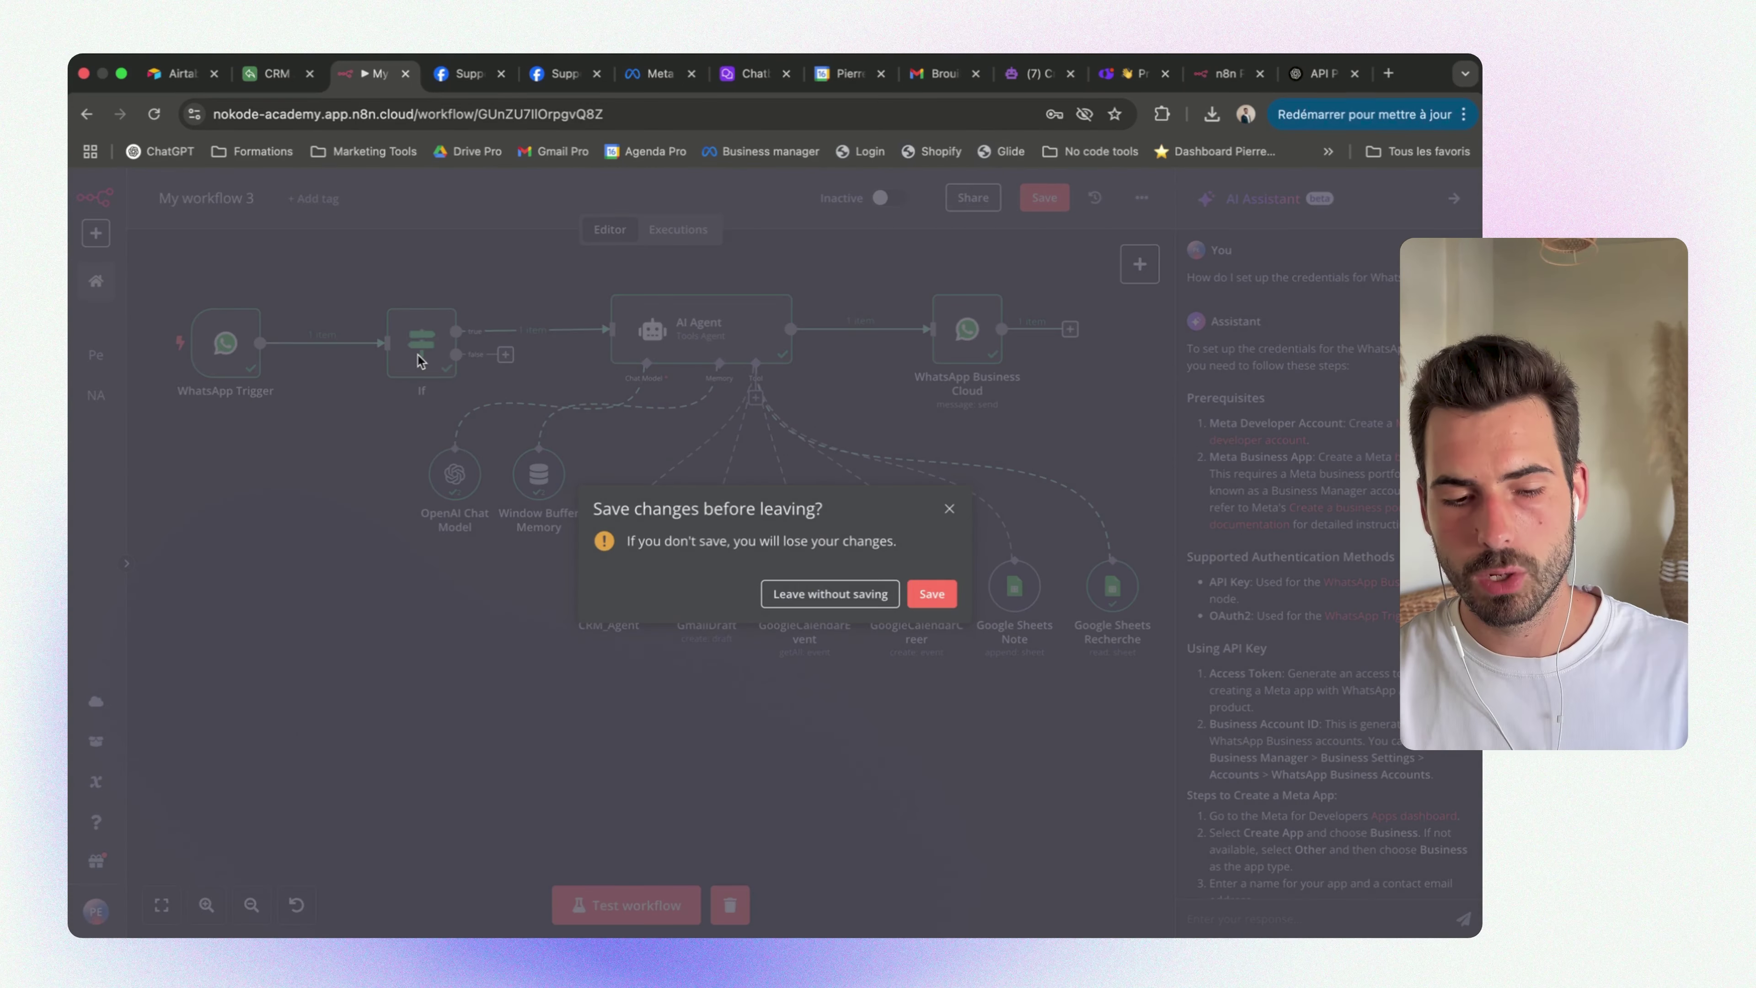
left_click(867, 601)
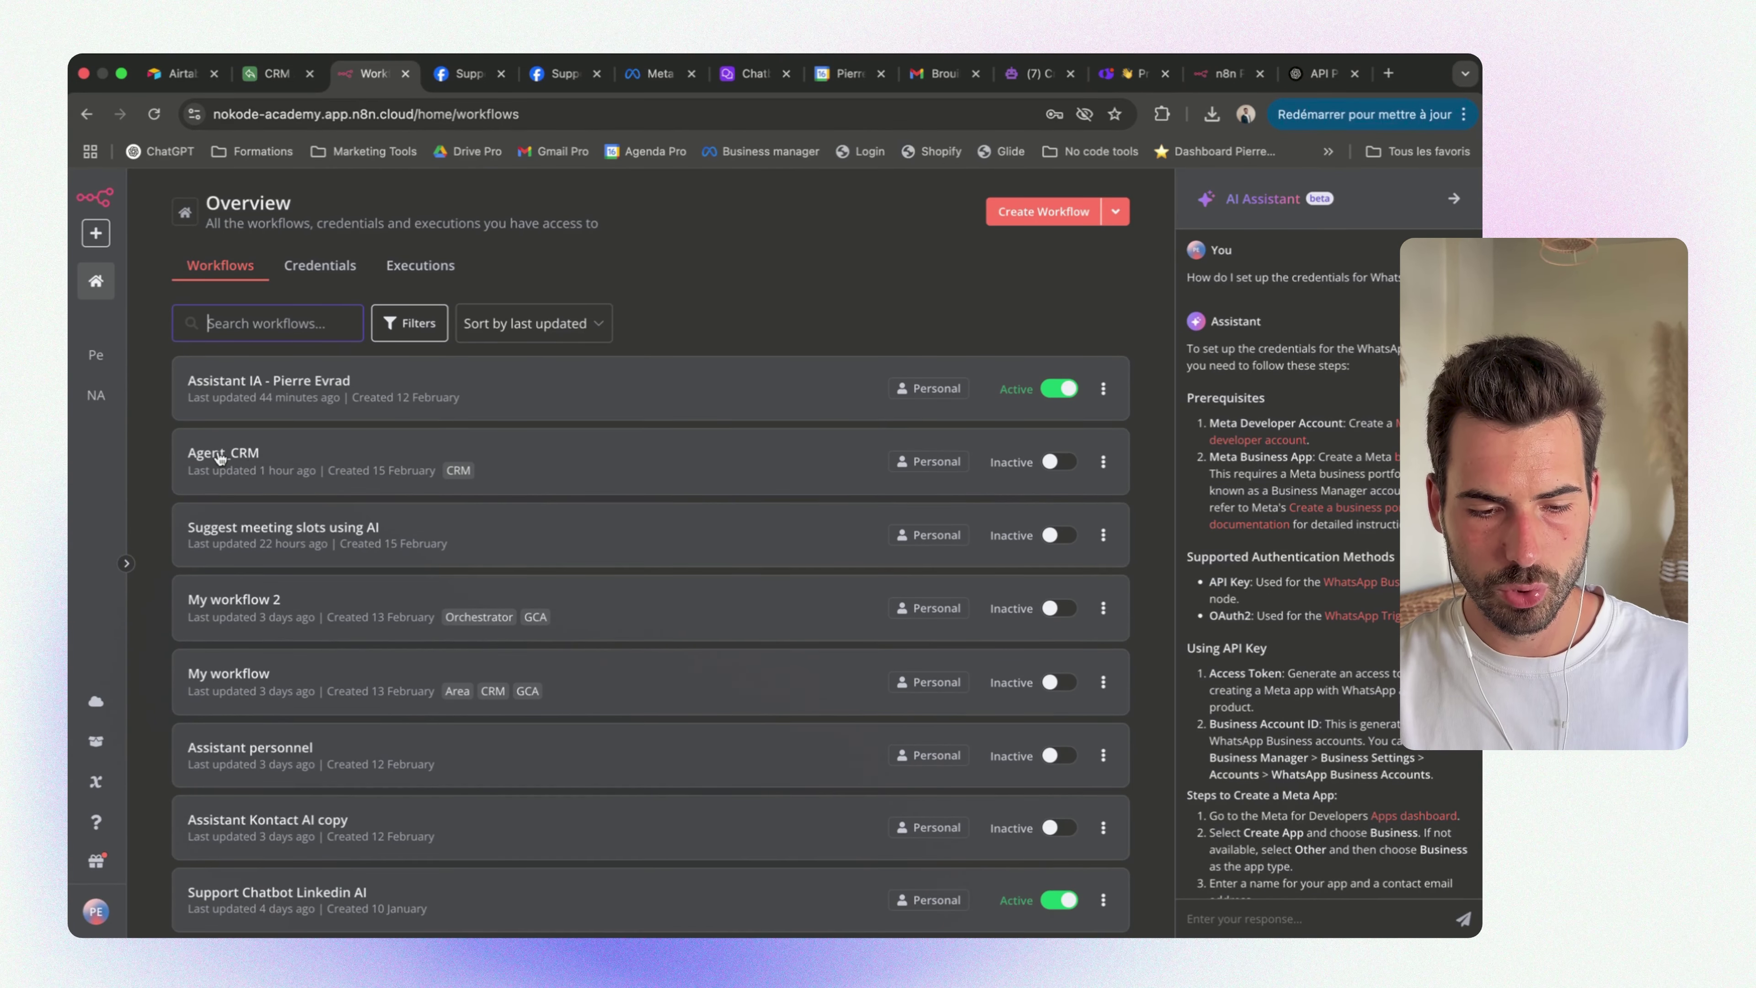
left_click(242, 453)
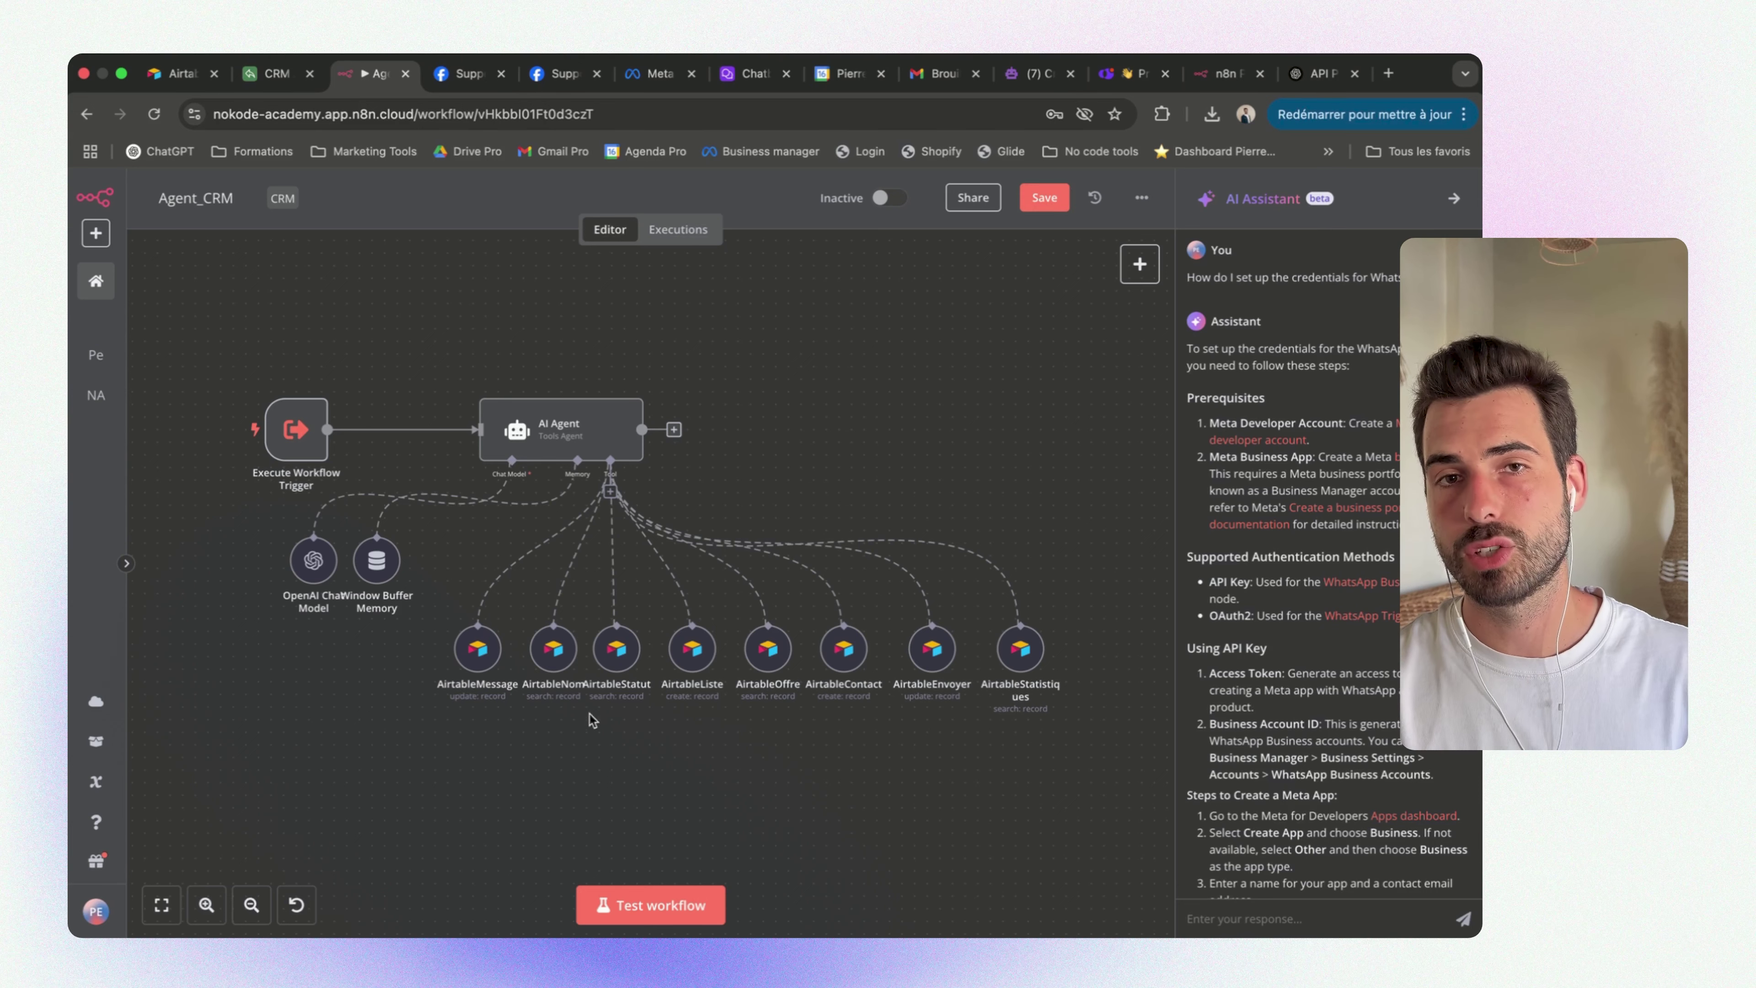
Review the Agent_CRM AI Agent's system message and its result preview
double_click(580, 428)
scroll(743, 678, "down", 10)
scroll(623, 683, "down", 10)
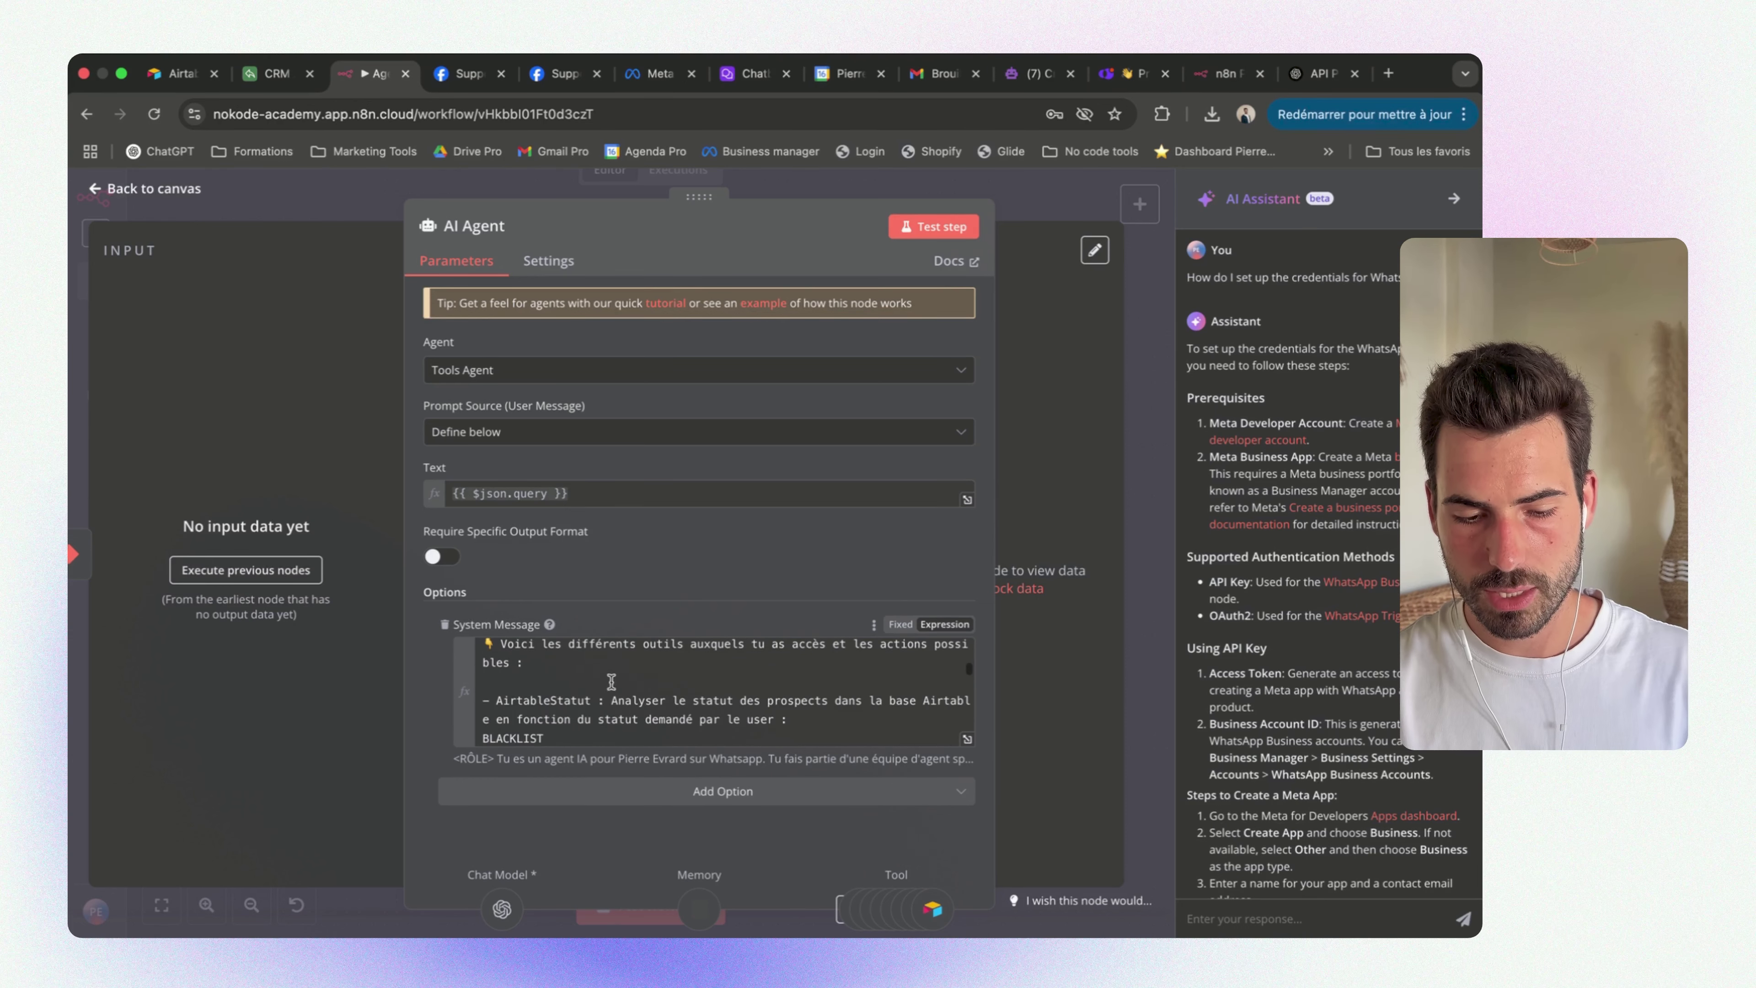
left_click(484, 693)
scroll(595, 720, "down", 10)
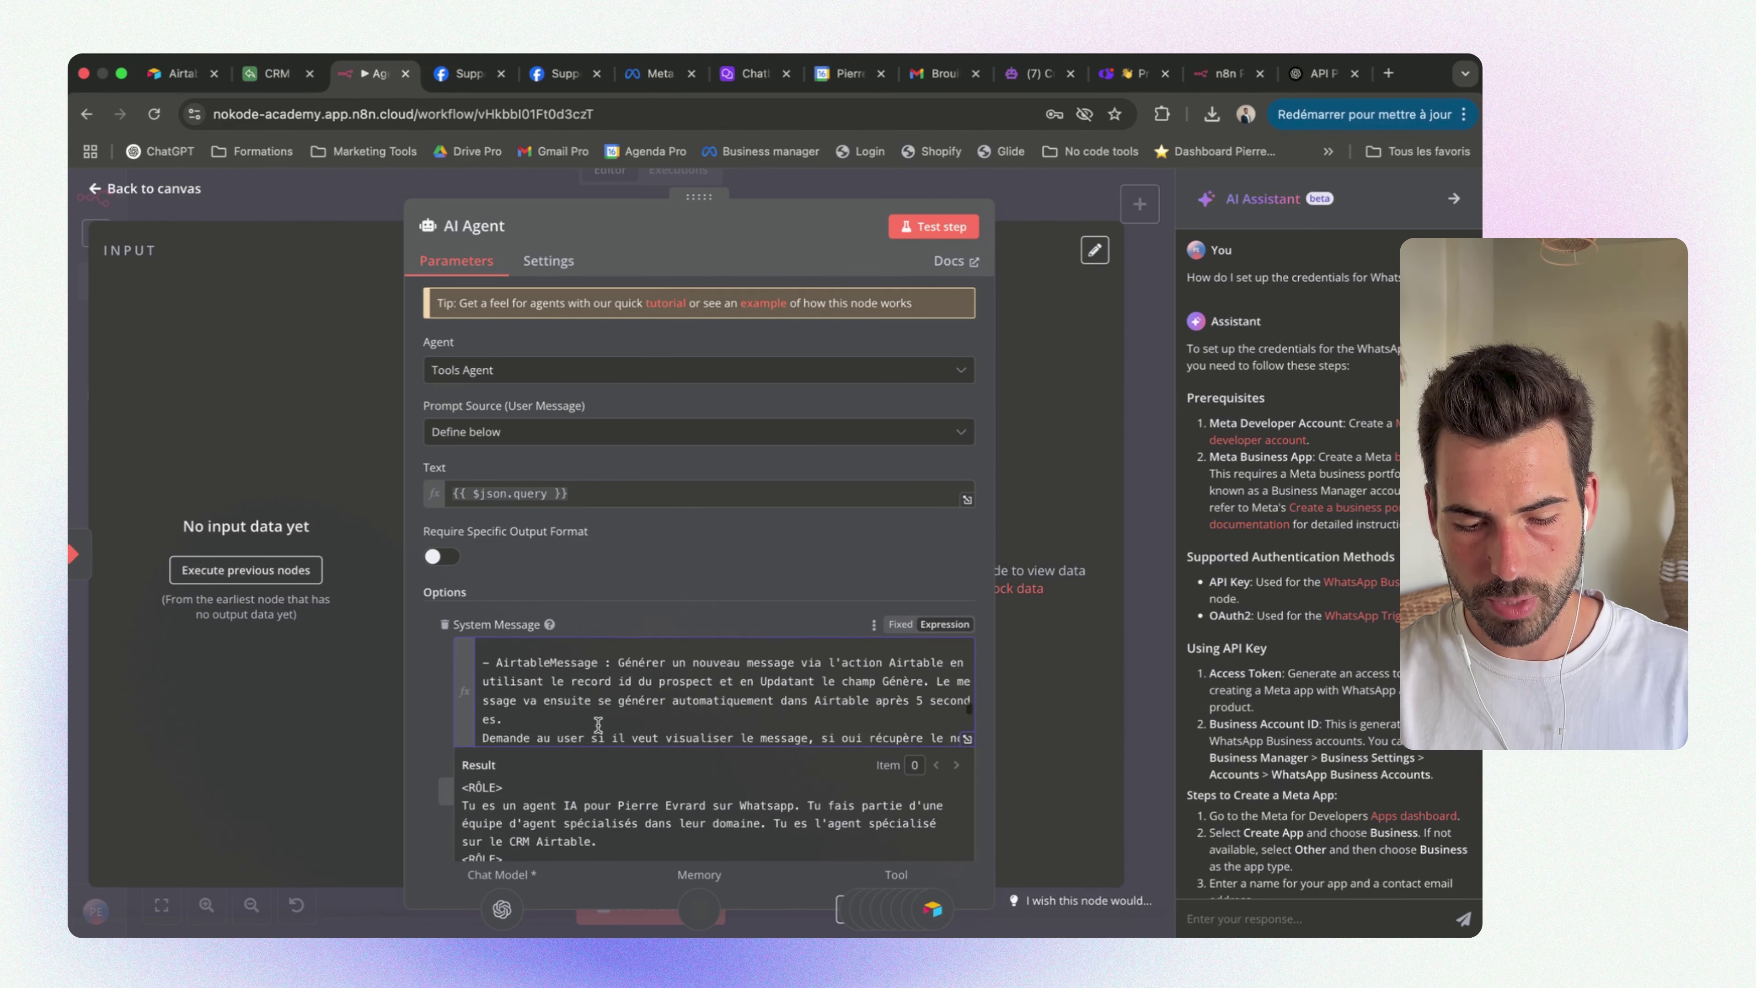
scroll(598, 723, "up", 5)
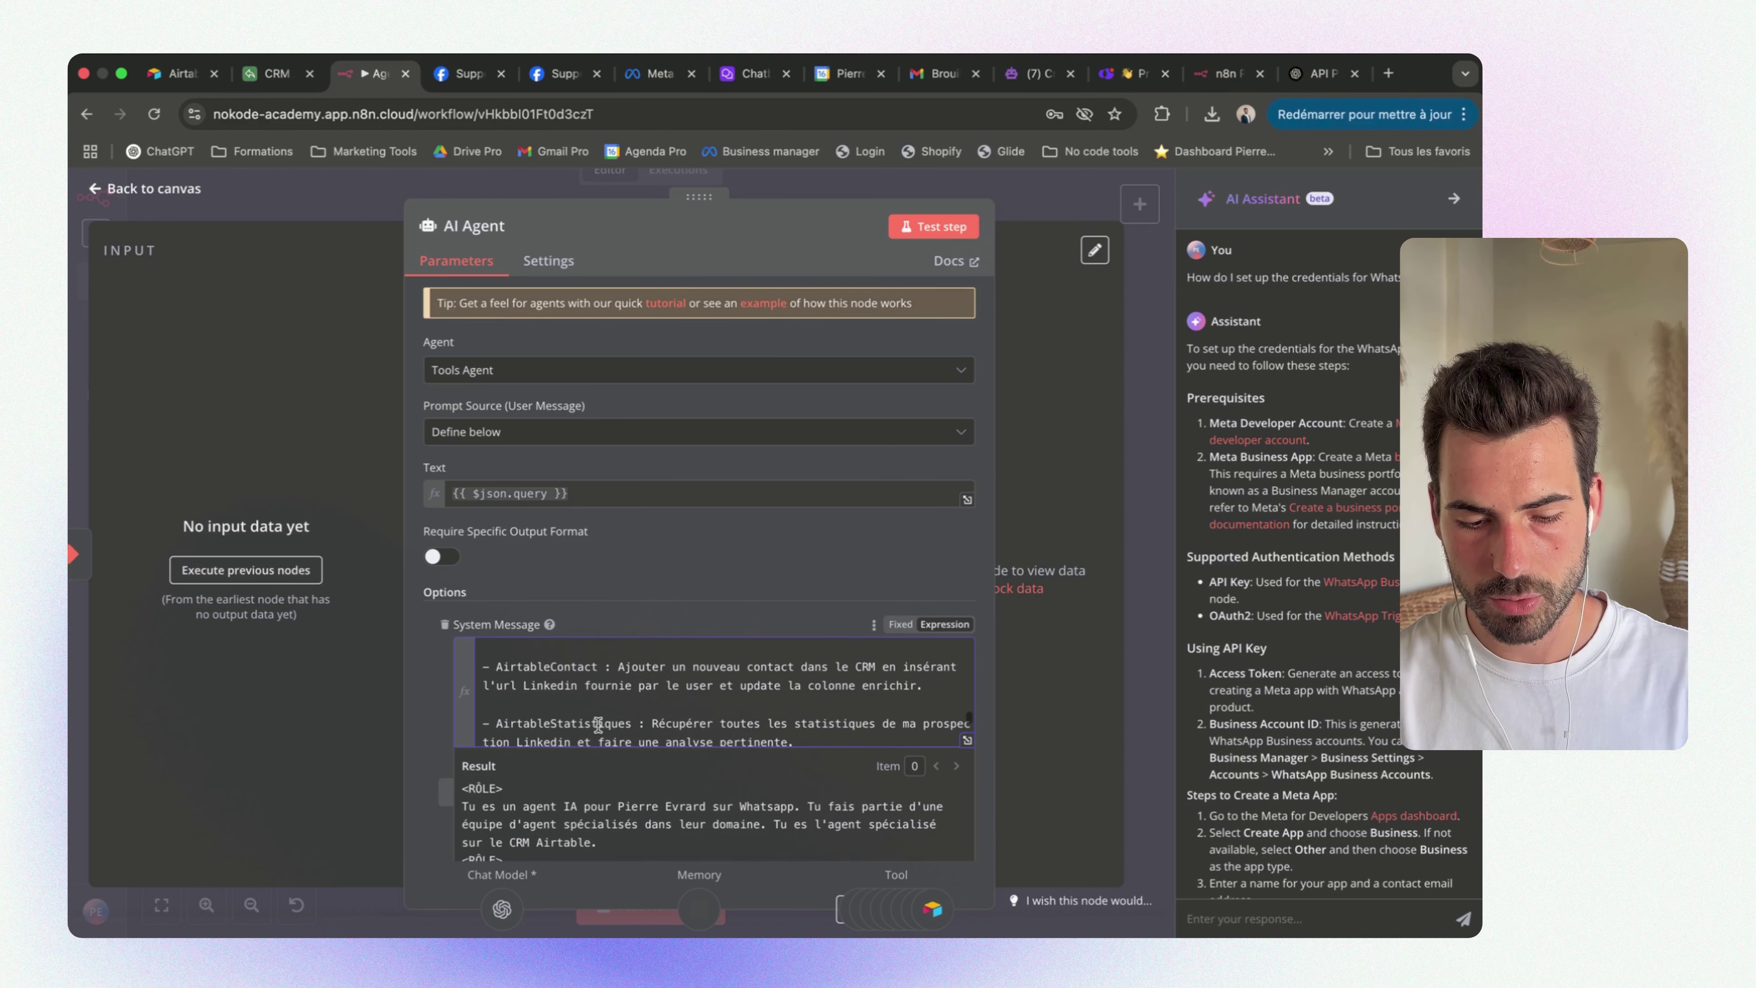
left_click_drag(659, 724, 574, 669)
scroll(563, 677, "down", 5)
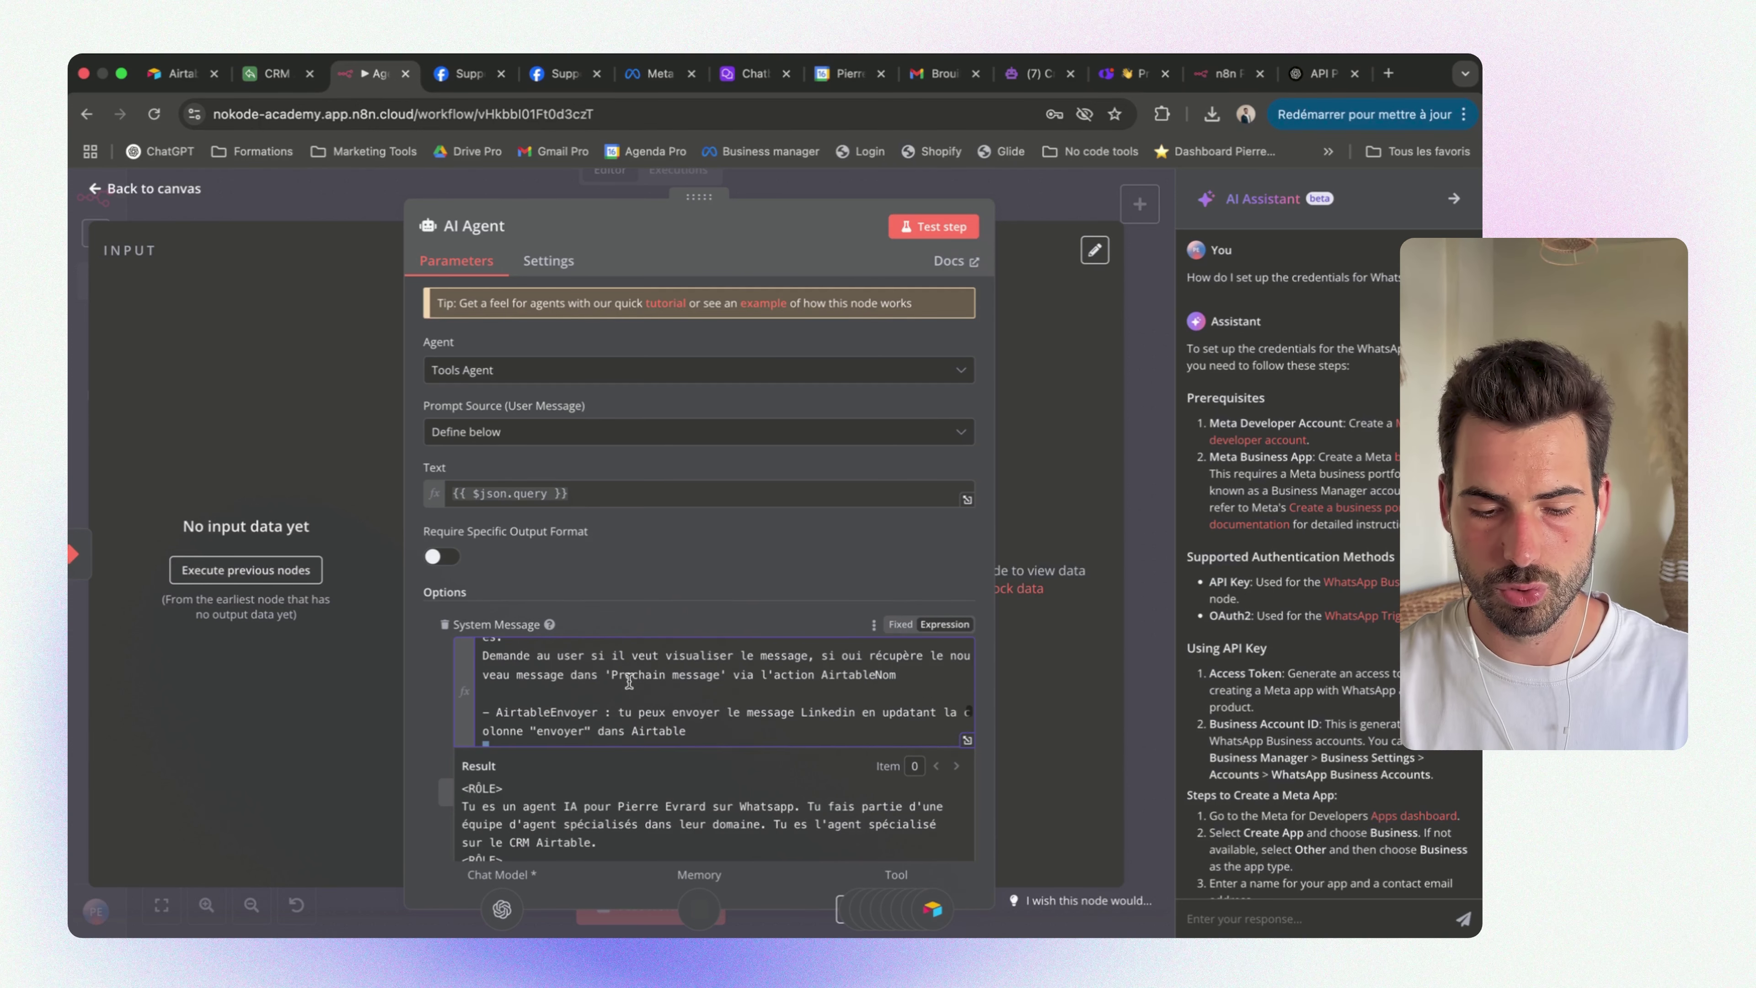
scroll(593, 719, "up", 10)
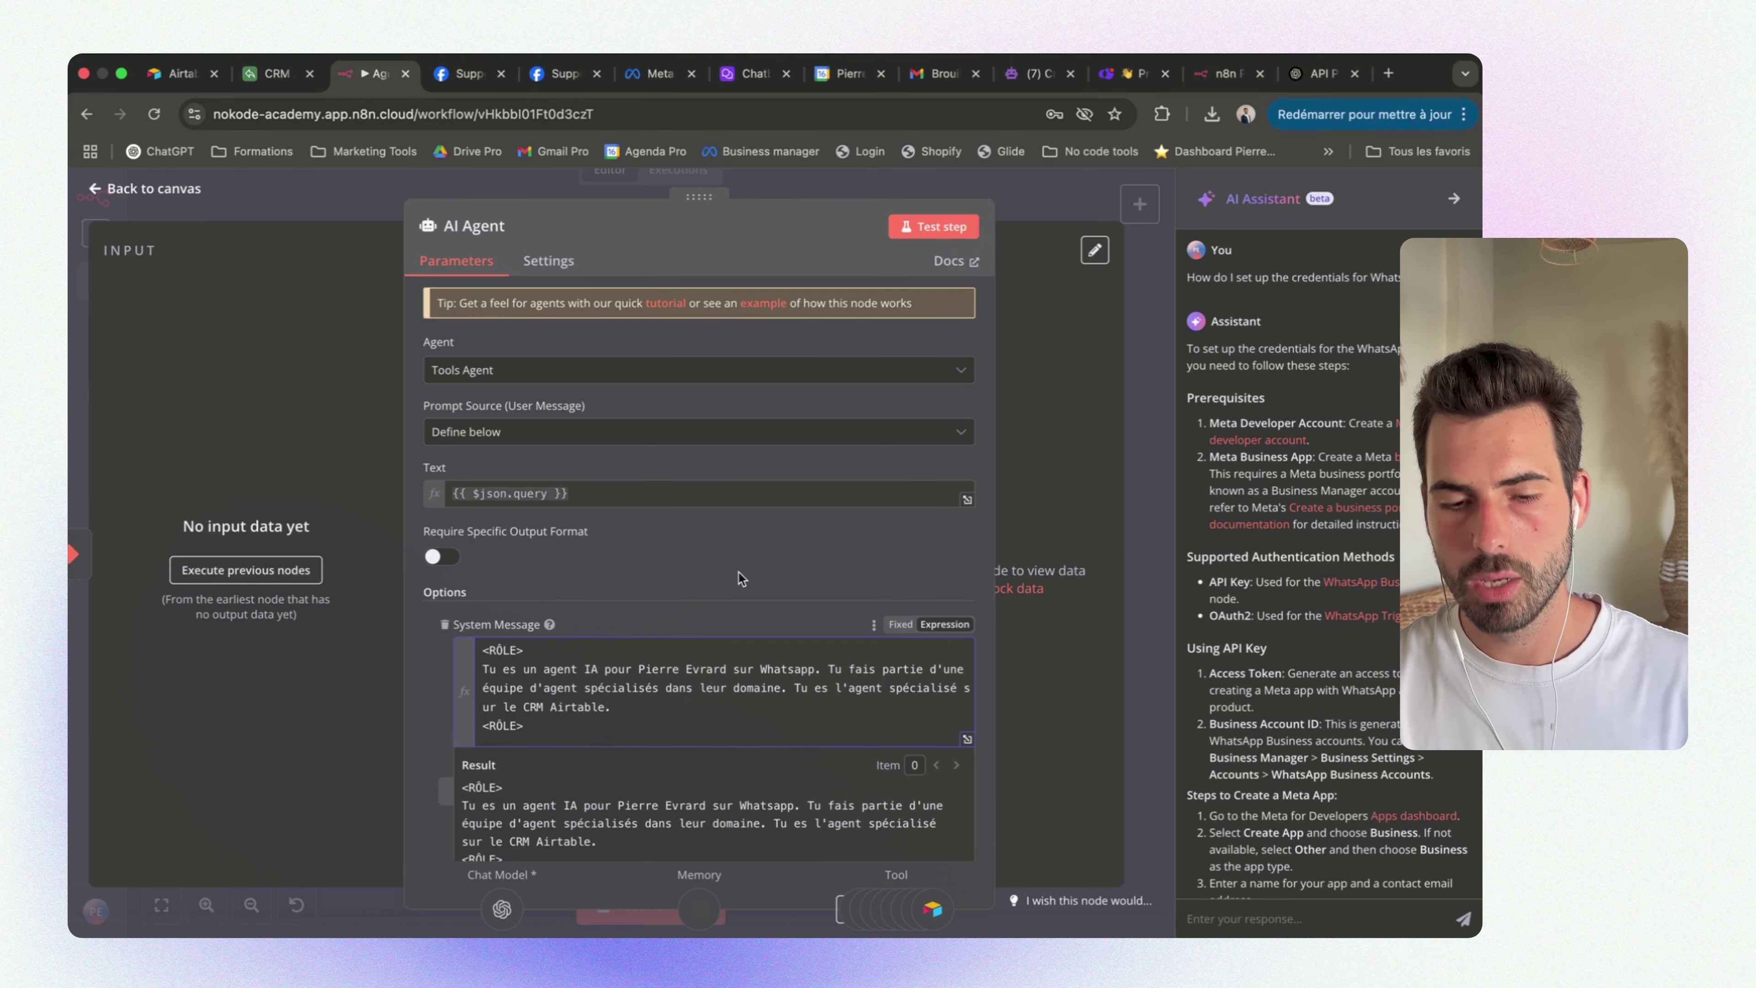
left_click(856, 194)
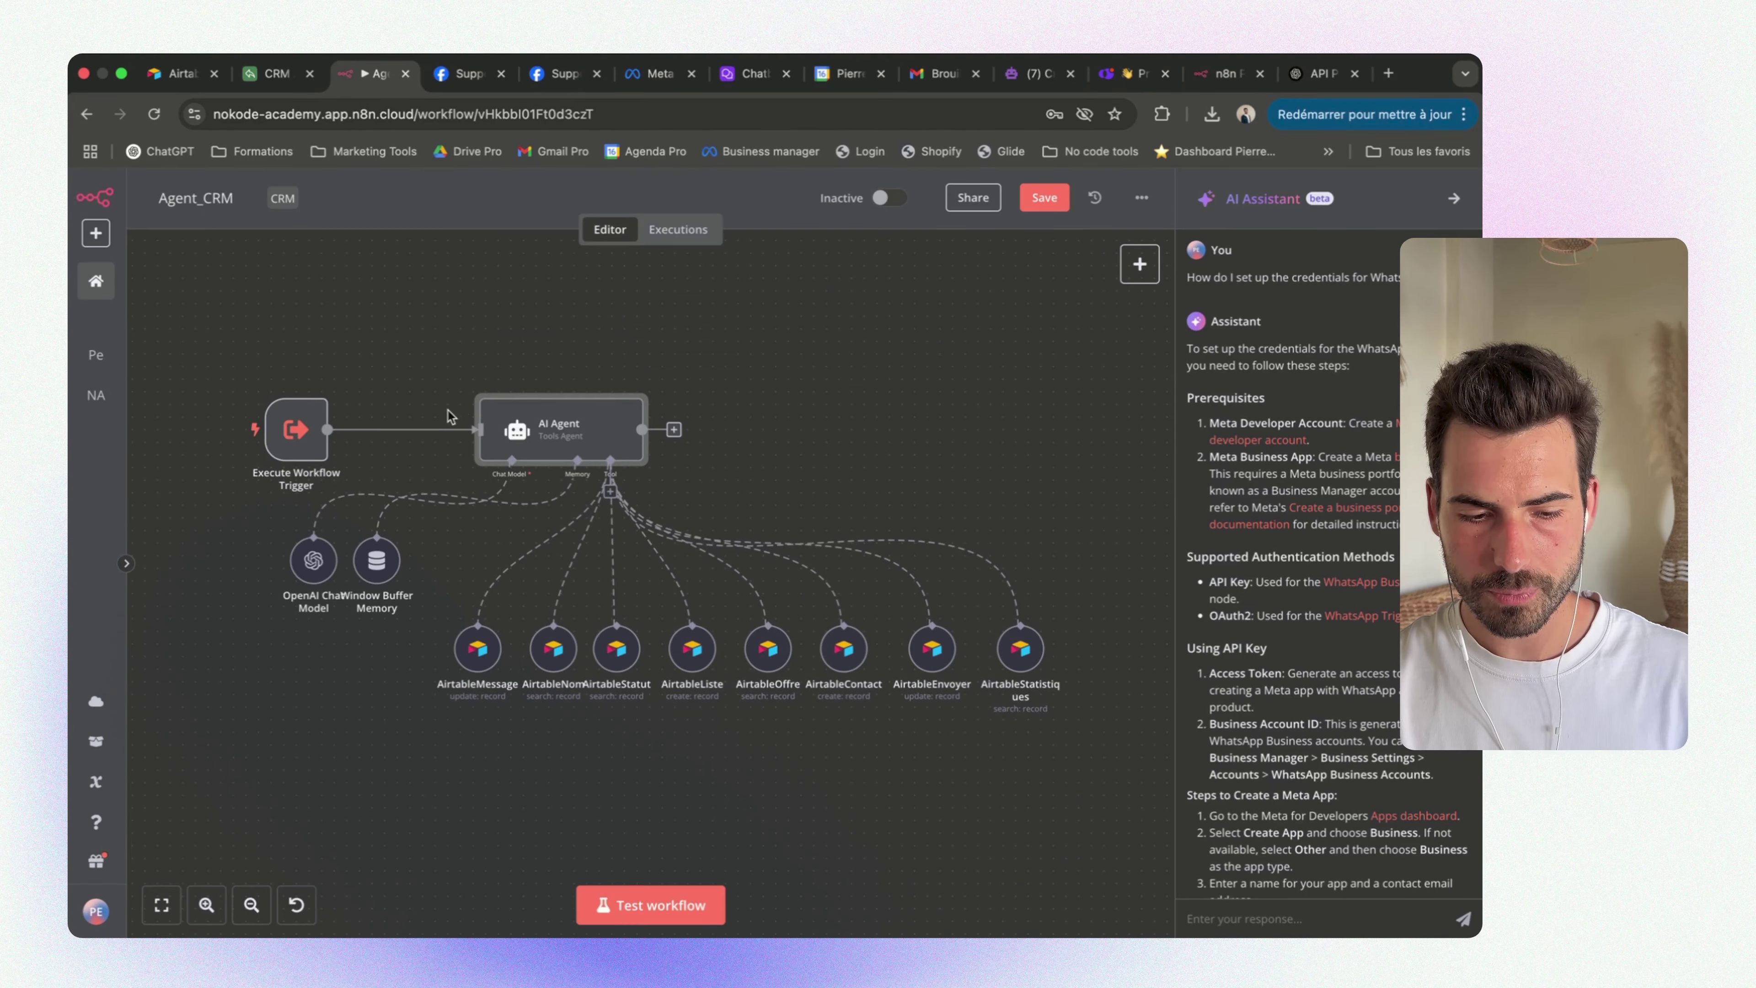
Check the Execute Workflow Trigger node and the query expression in the AI Agent's Text field
scroll(450, 408, "left", 3)
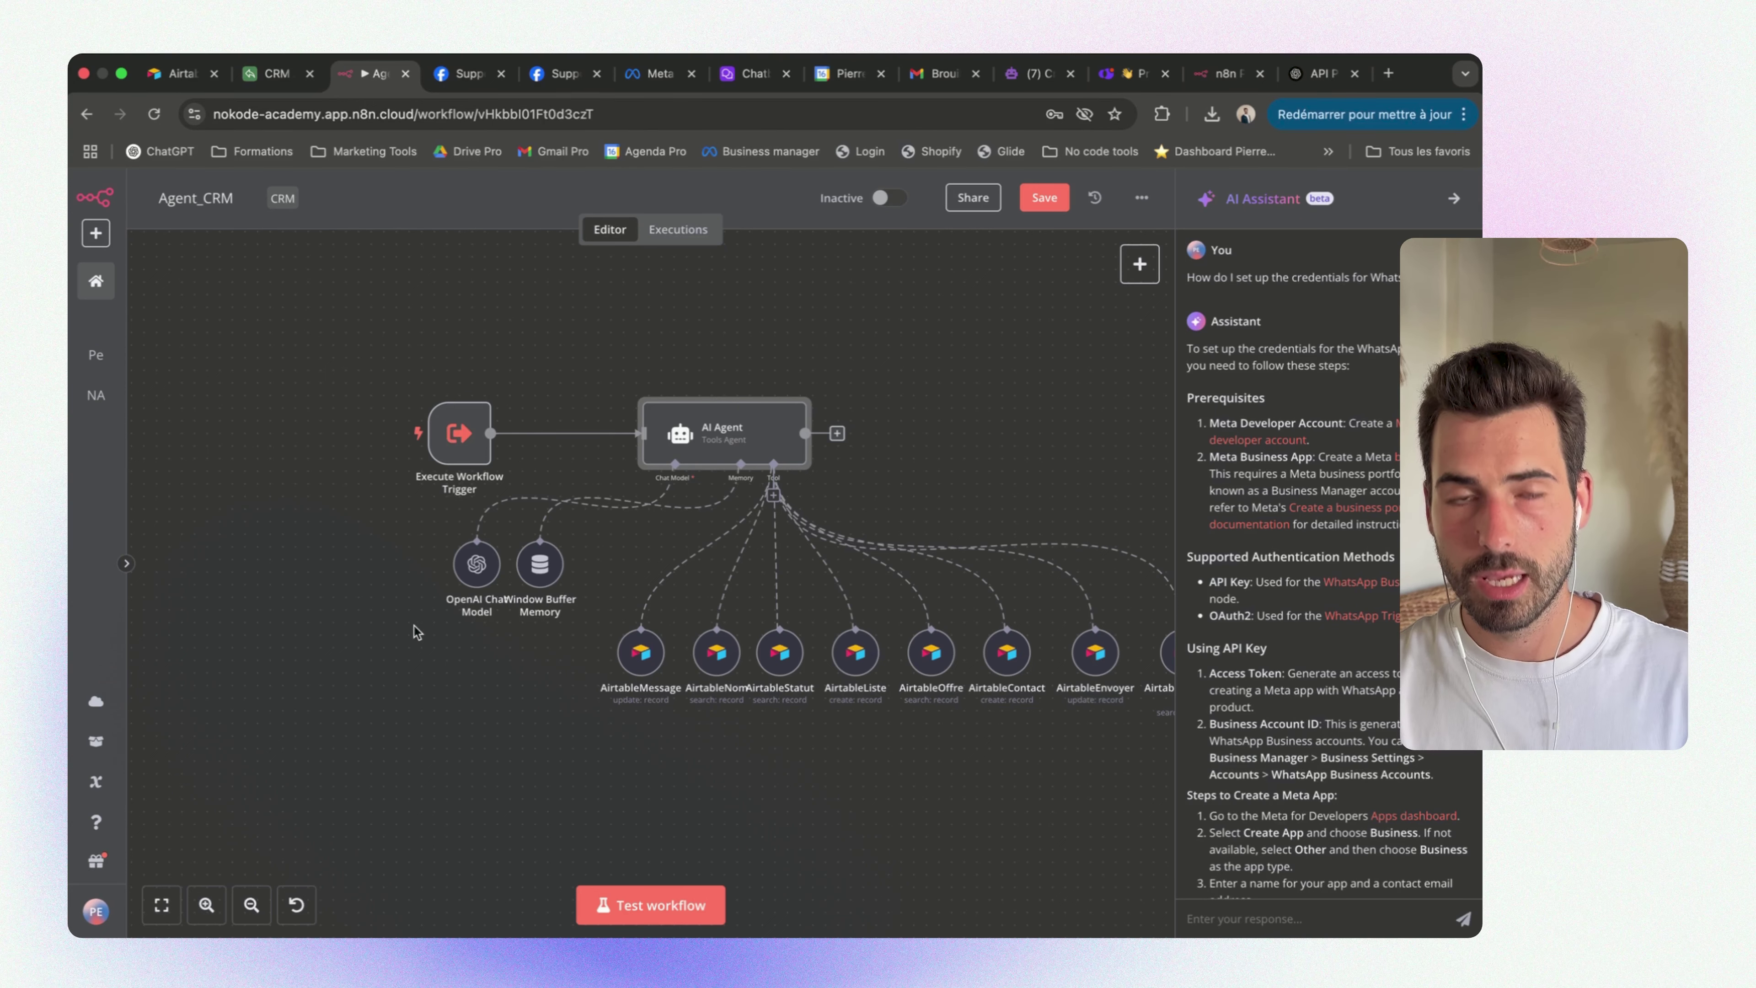
double_click(456, 450)
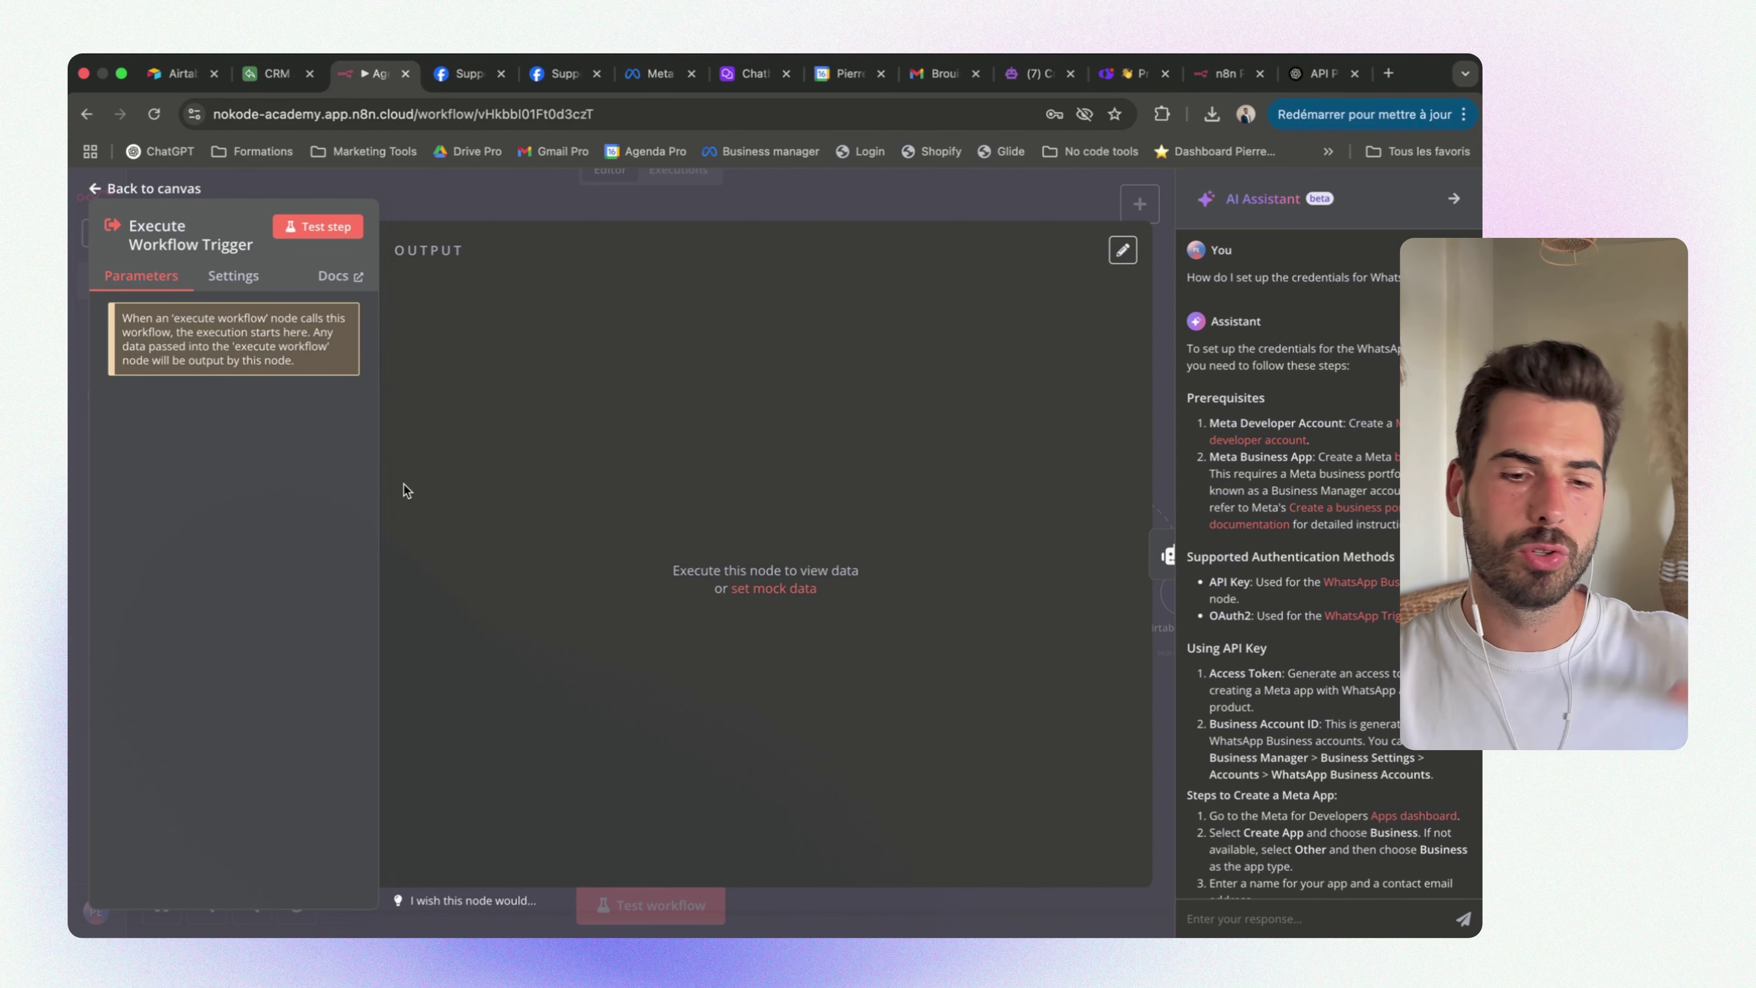
key("Escape")
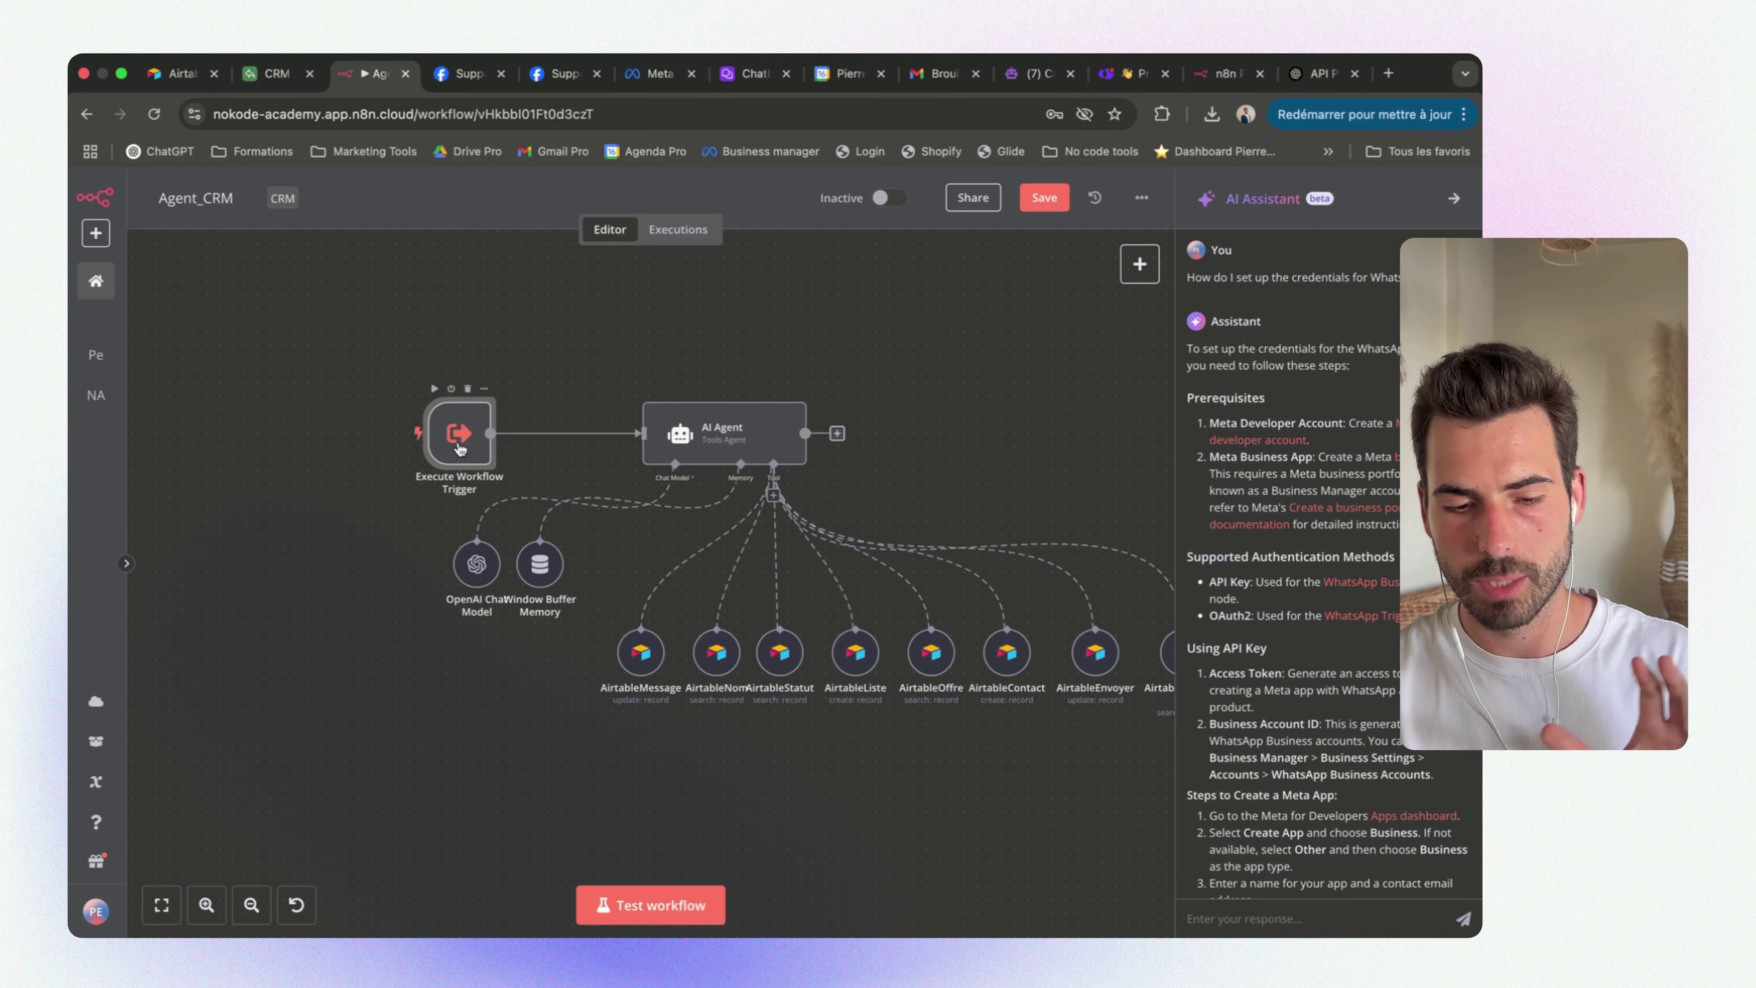
double_click(759, 426)
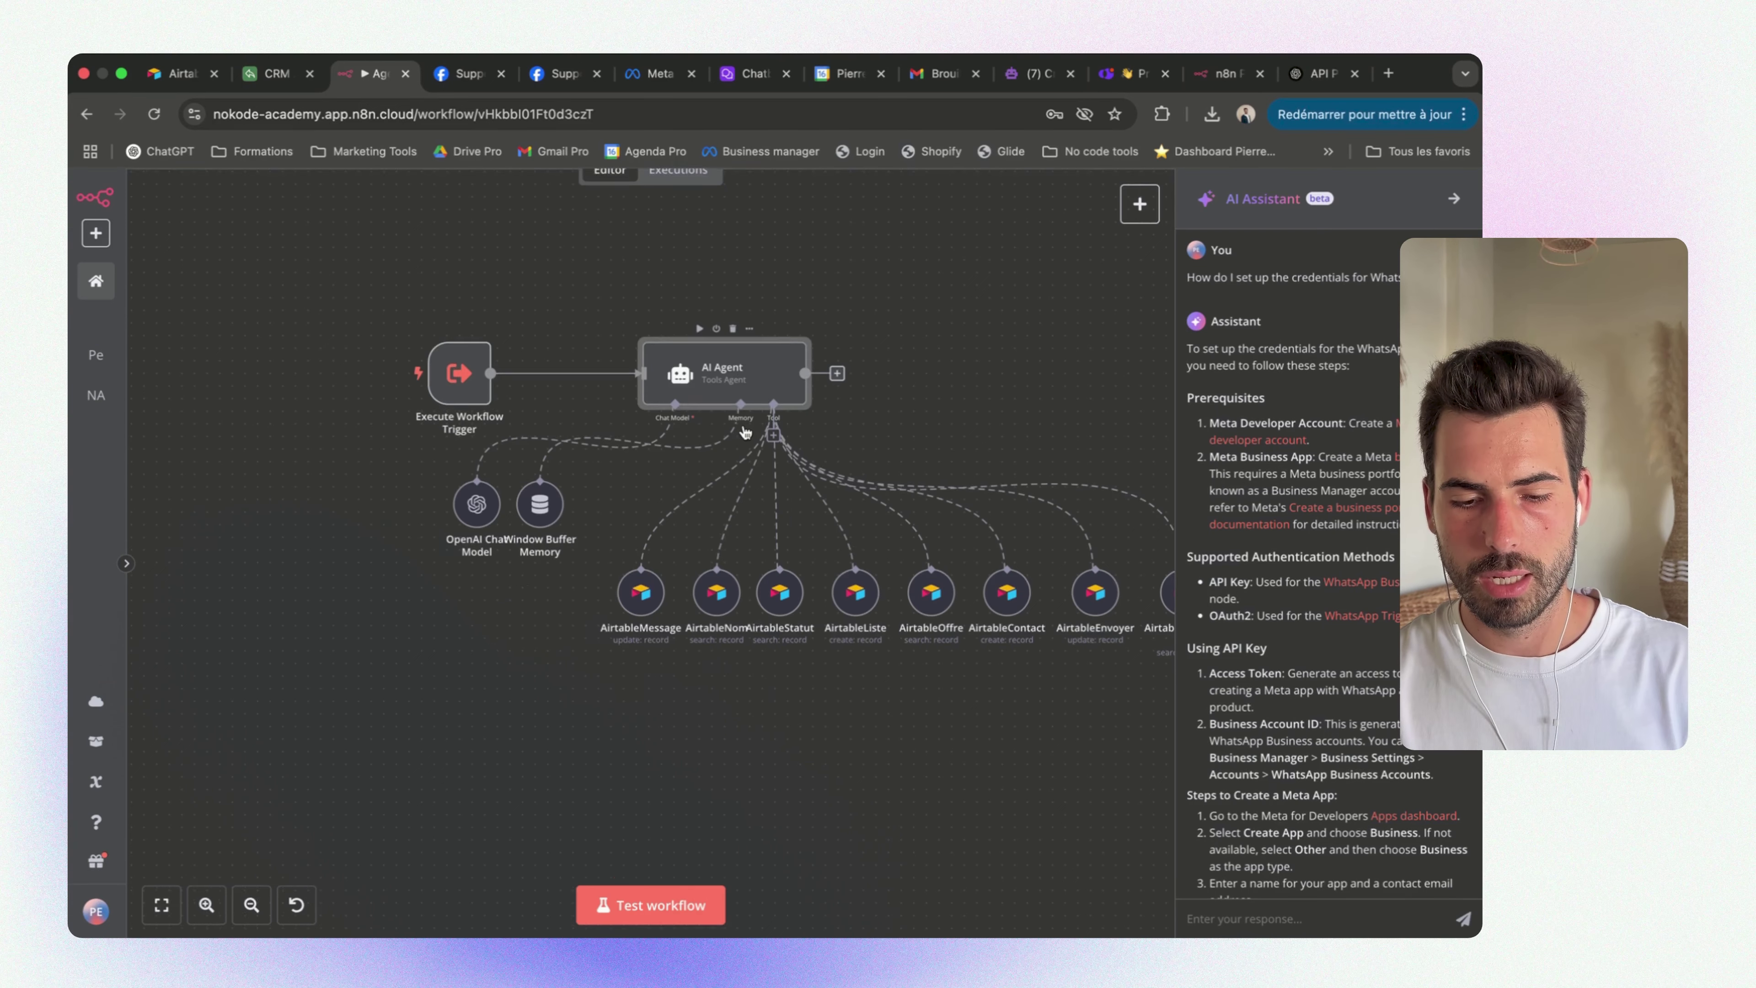
left_click_drag(574, 496, 453, 497)
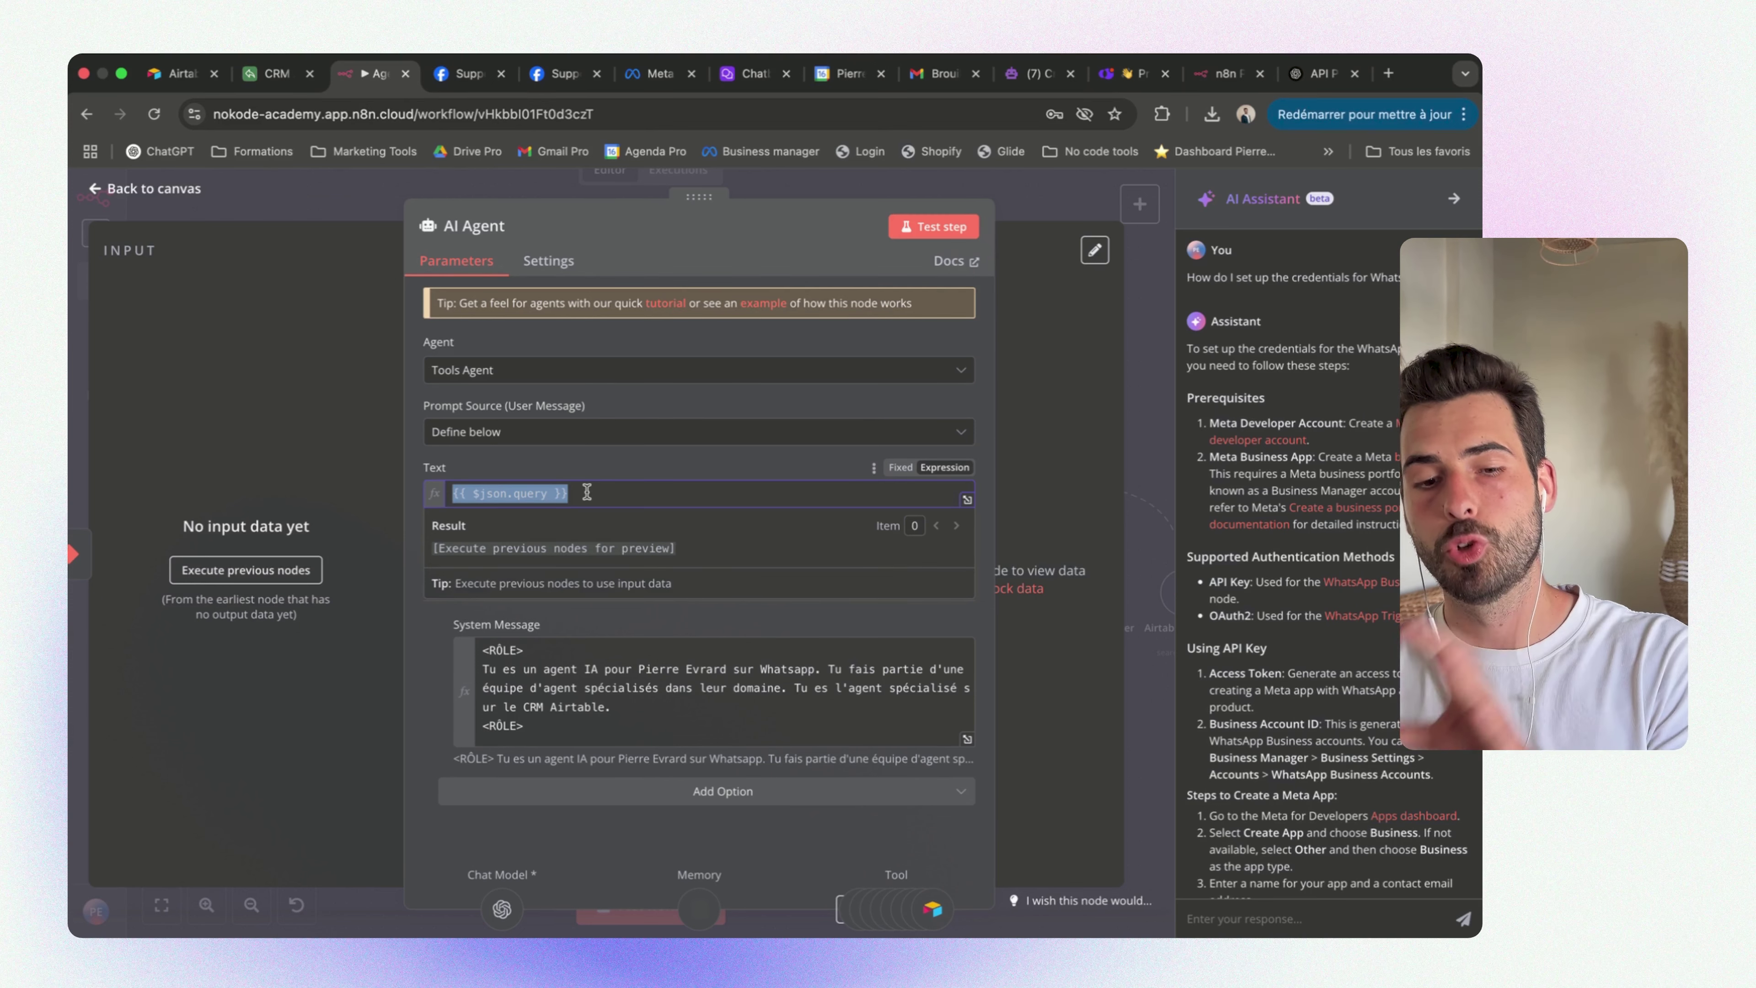
left_click(388, 200)
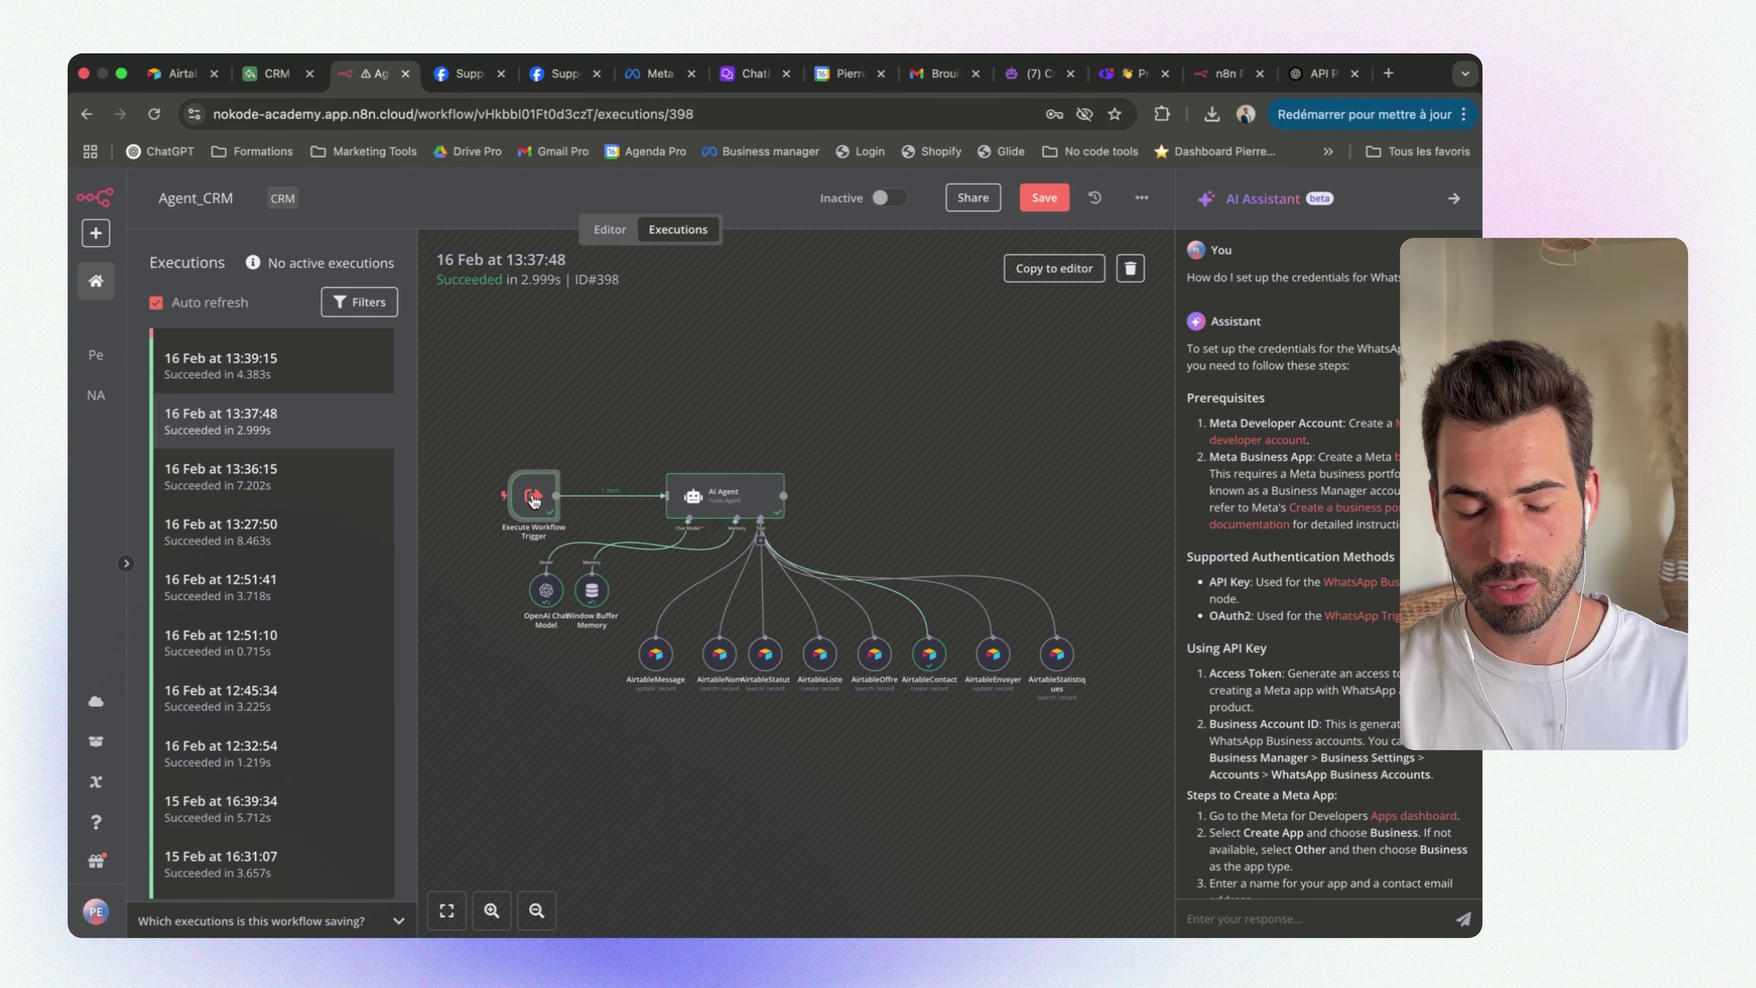
double_click(533, 498)
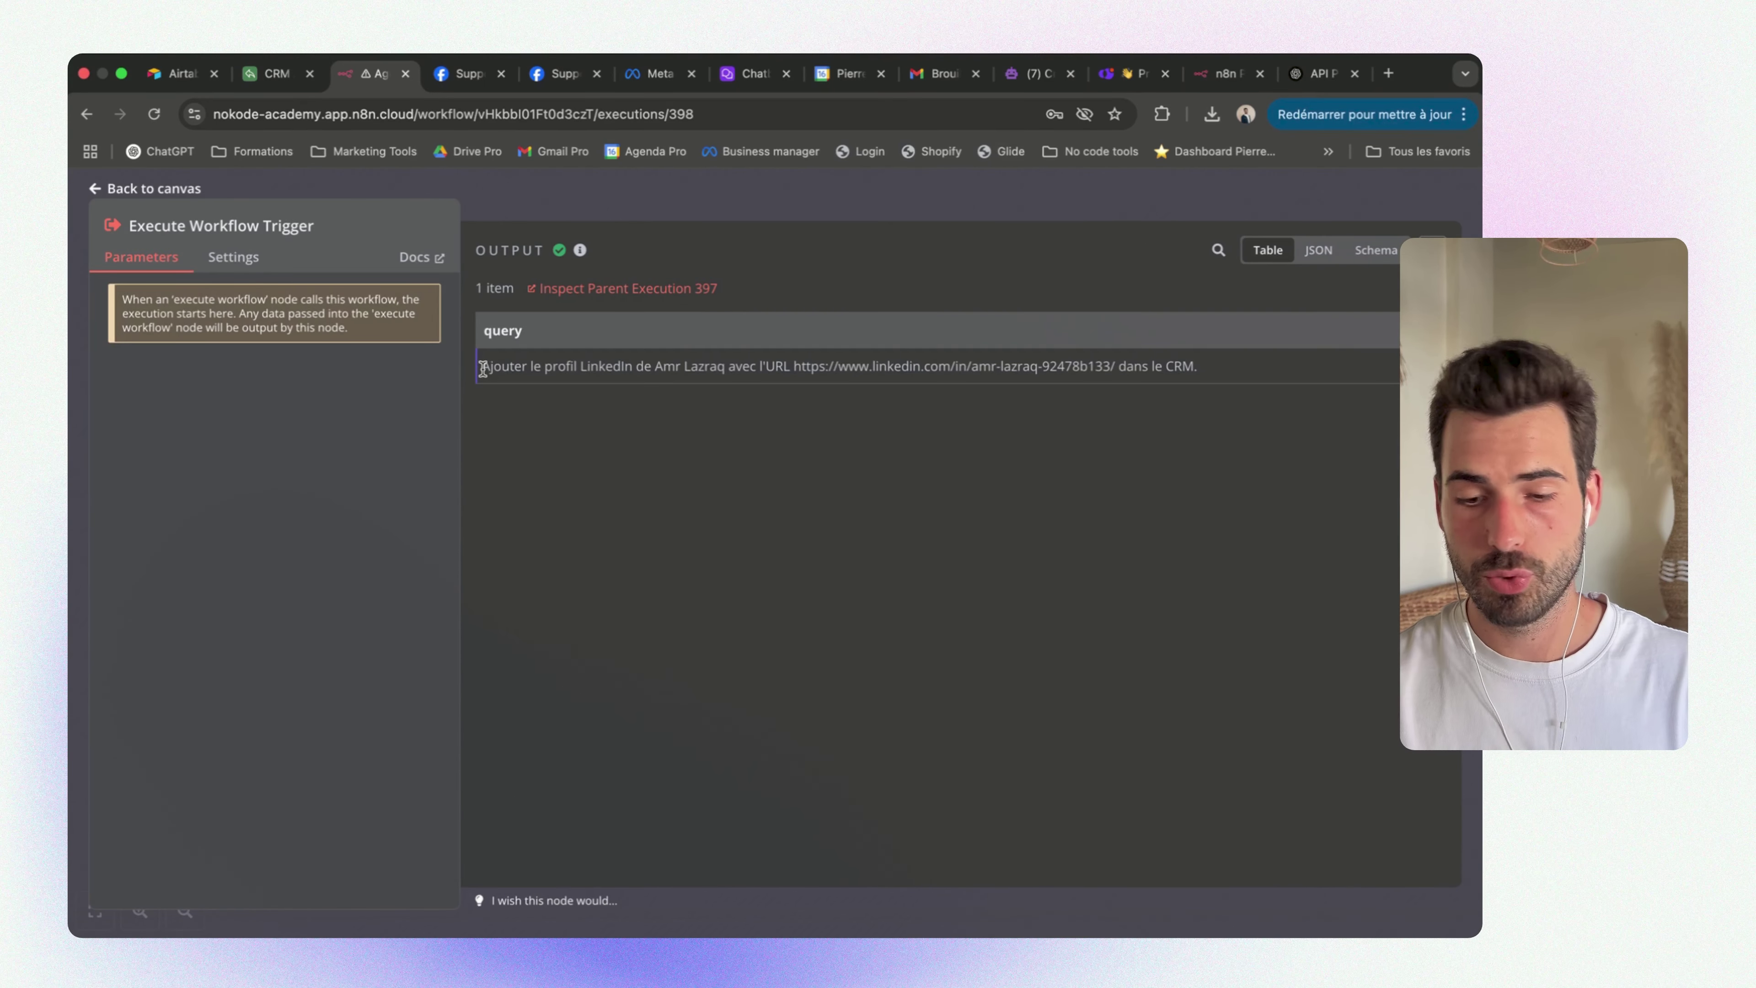
left_click_drag(483, 368, 681, 383)
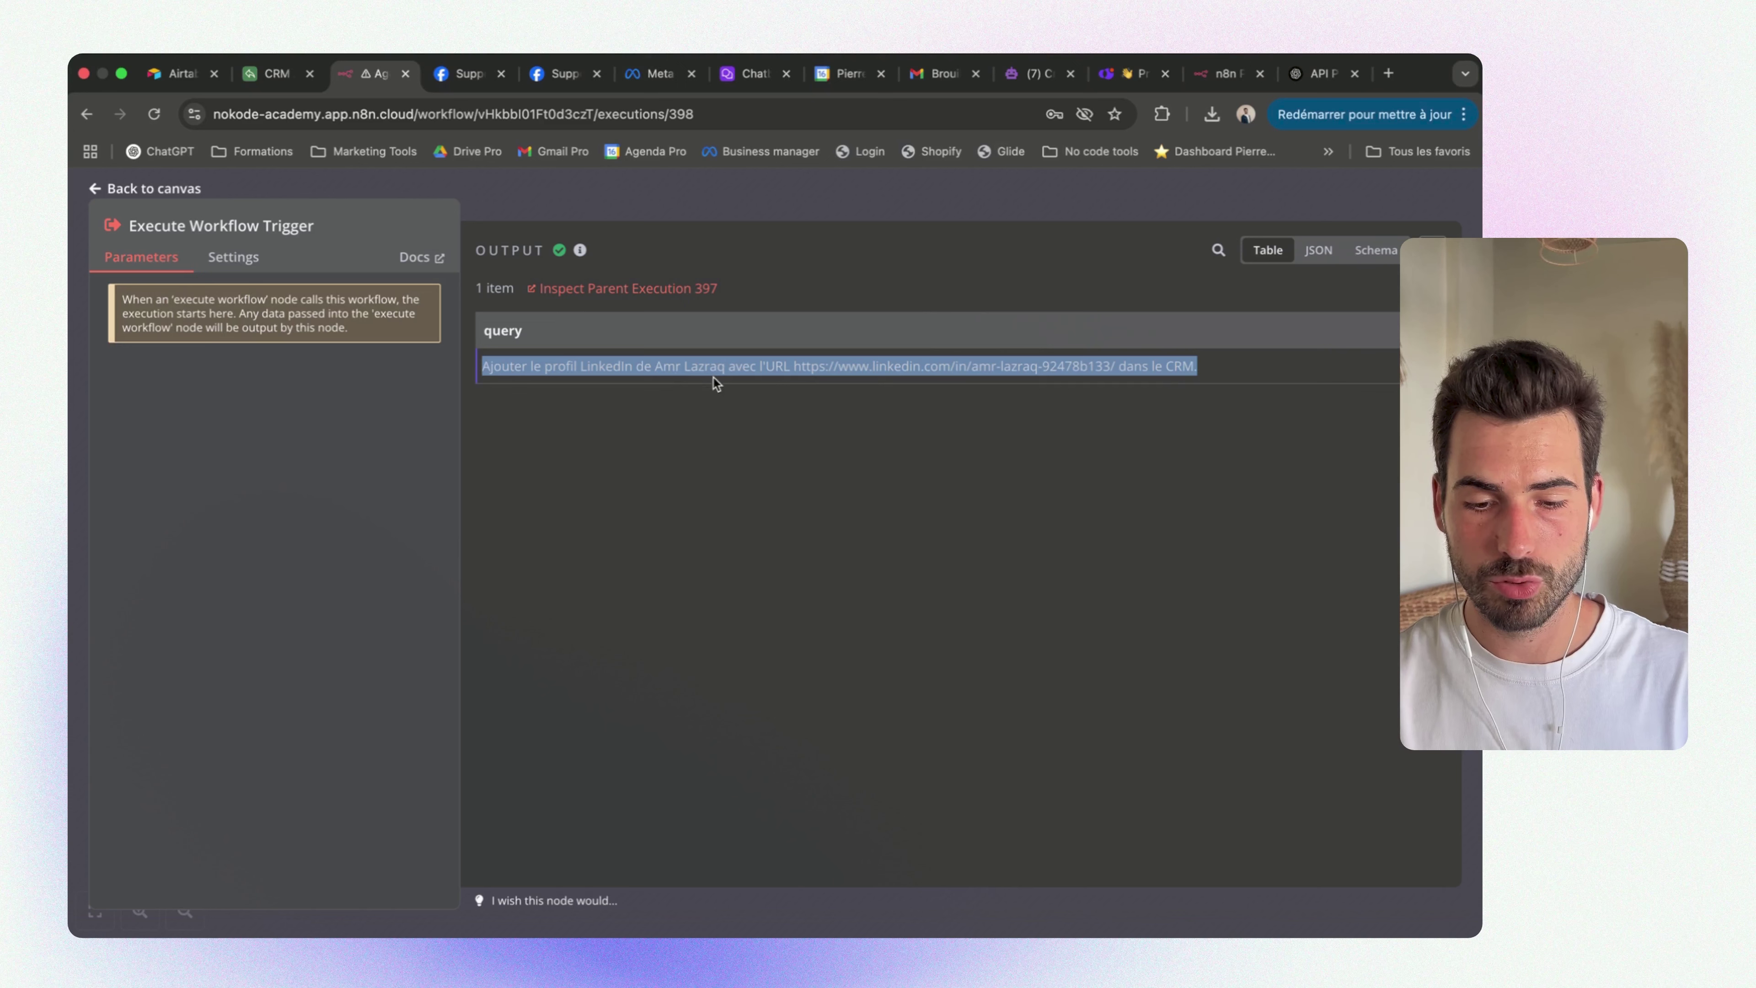
left_click(1169, 372)
left_click_drag(515, 366, 645, 361)
left_click(1182, 366)
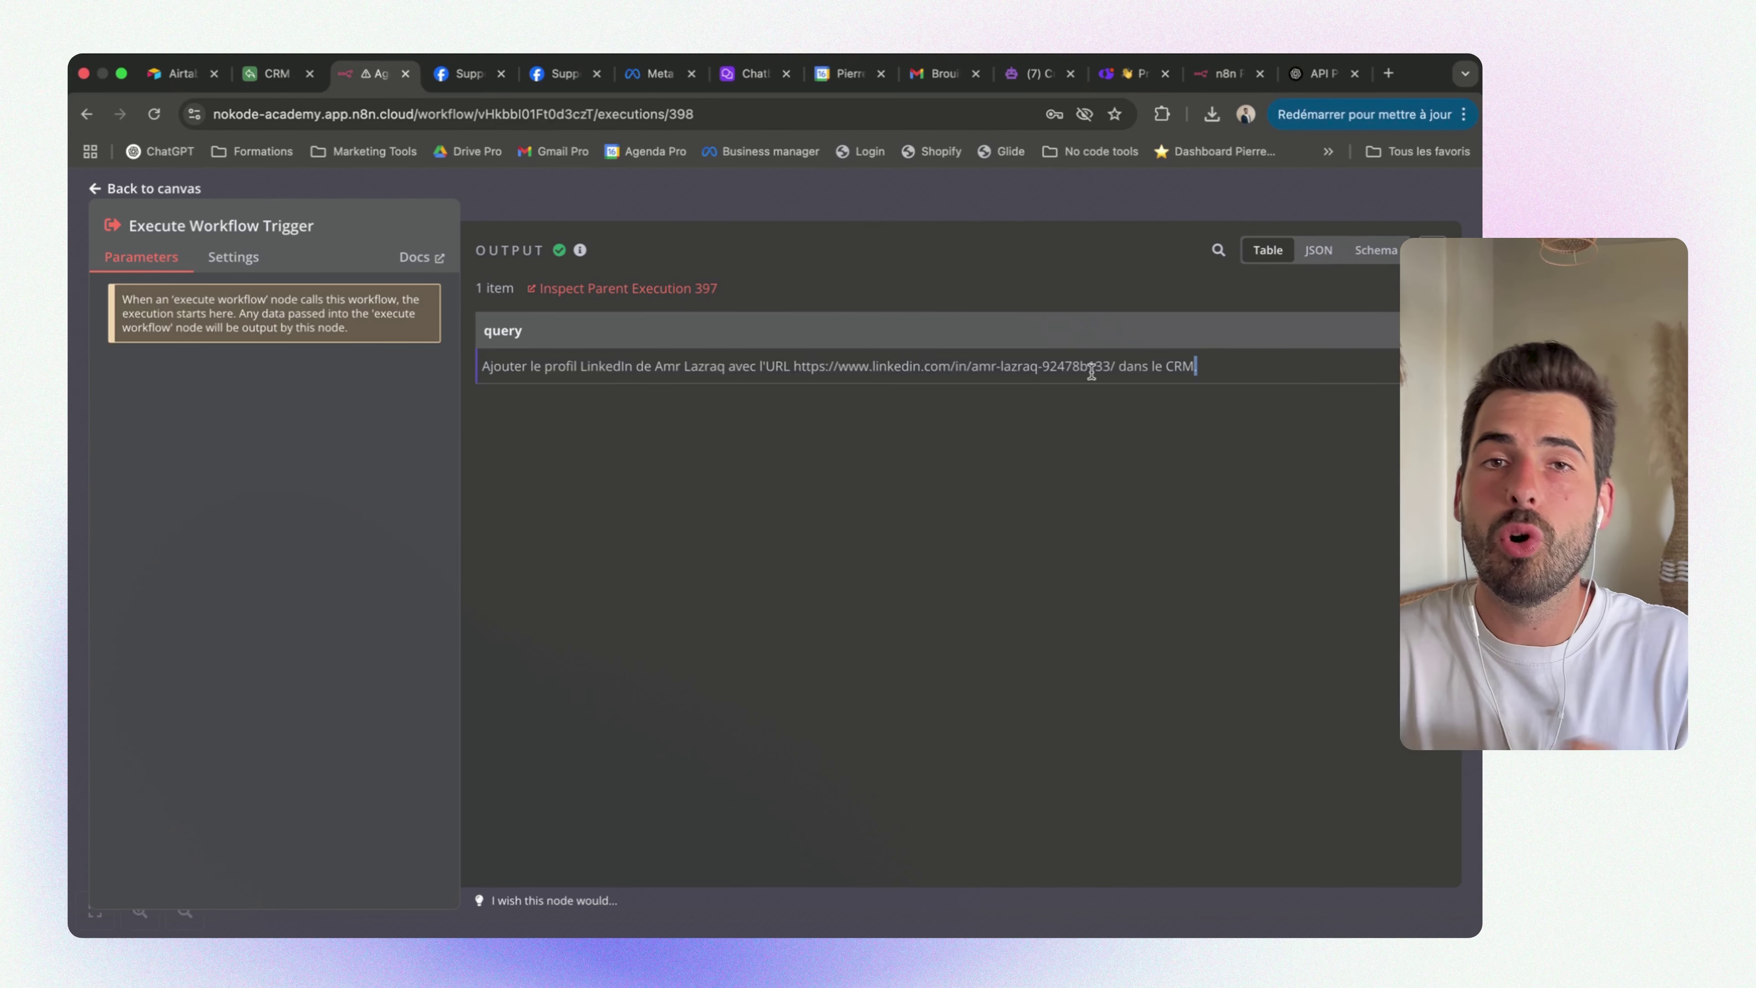
left_click_drag(1220, 367, 881, 363)
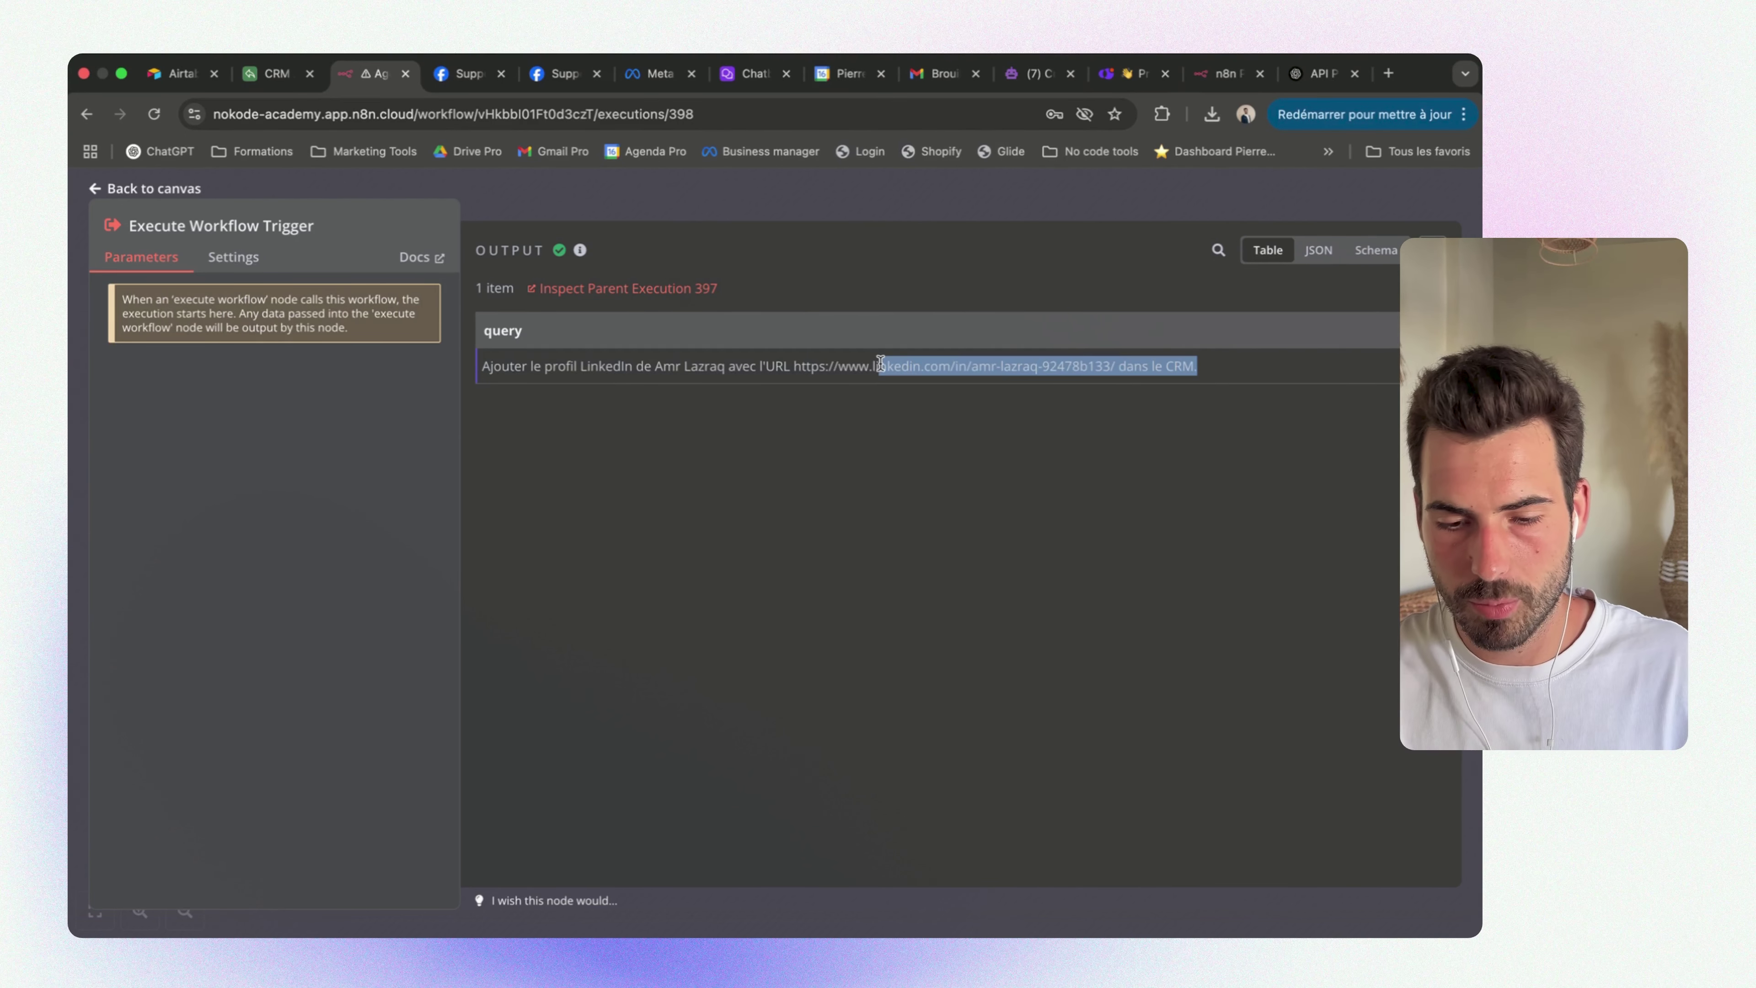
left_click(911, 213)
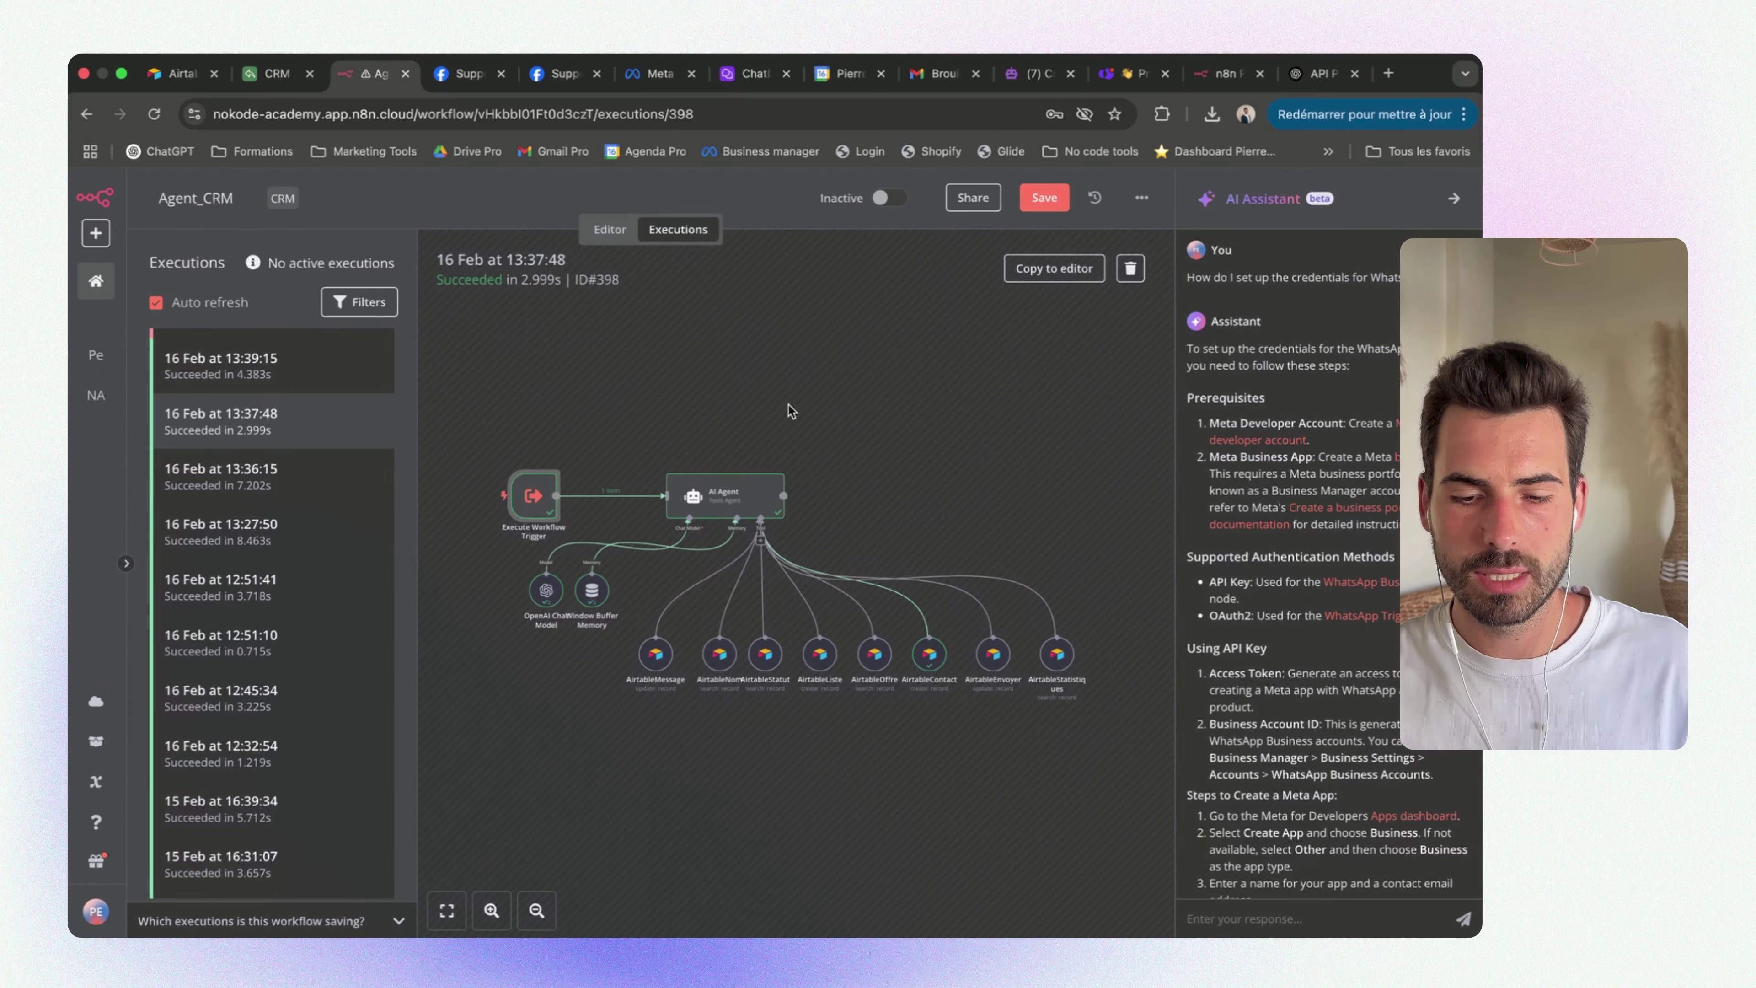
double_click(728, 501)
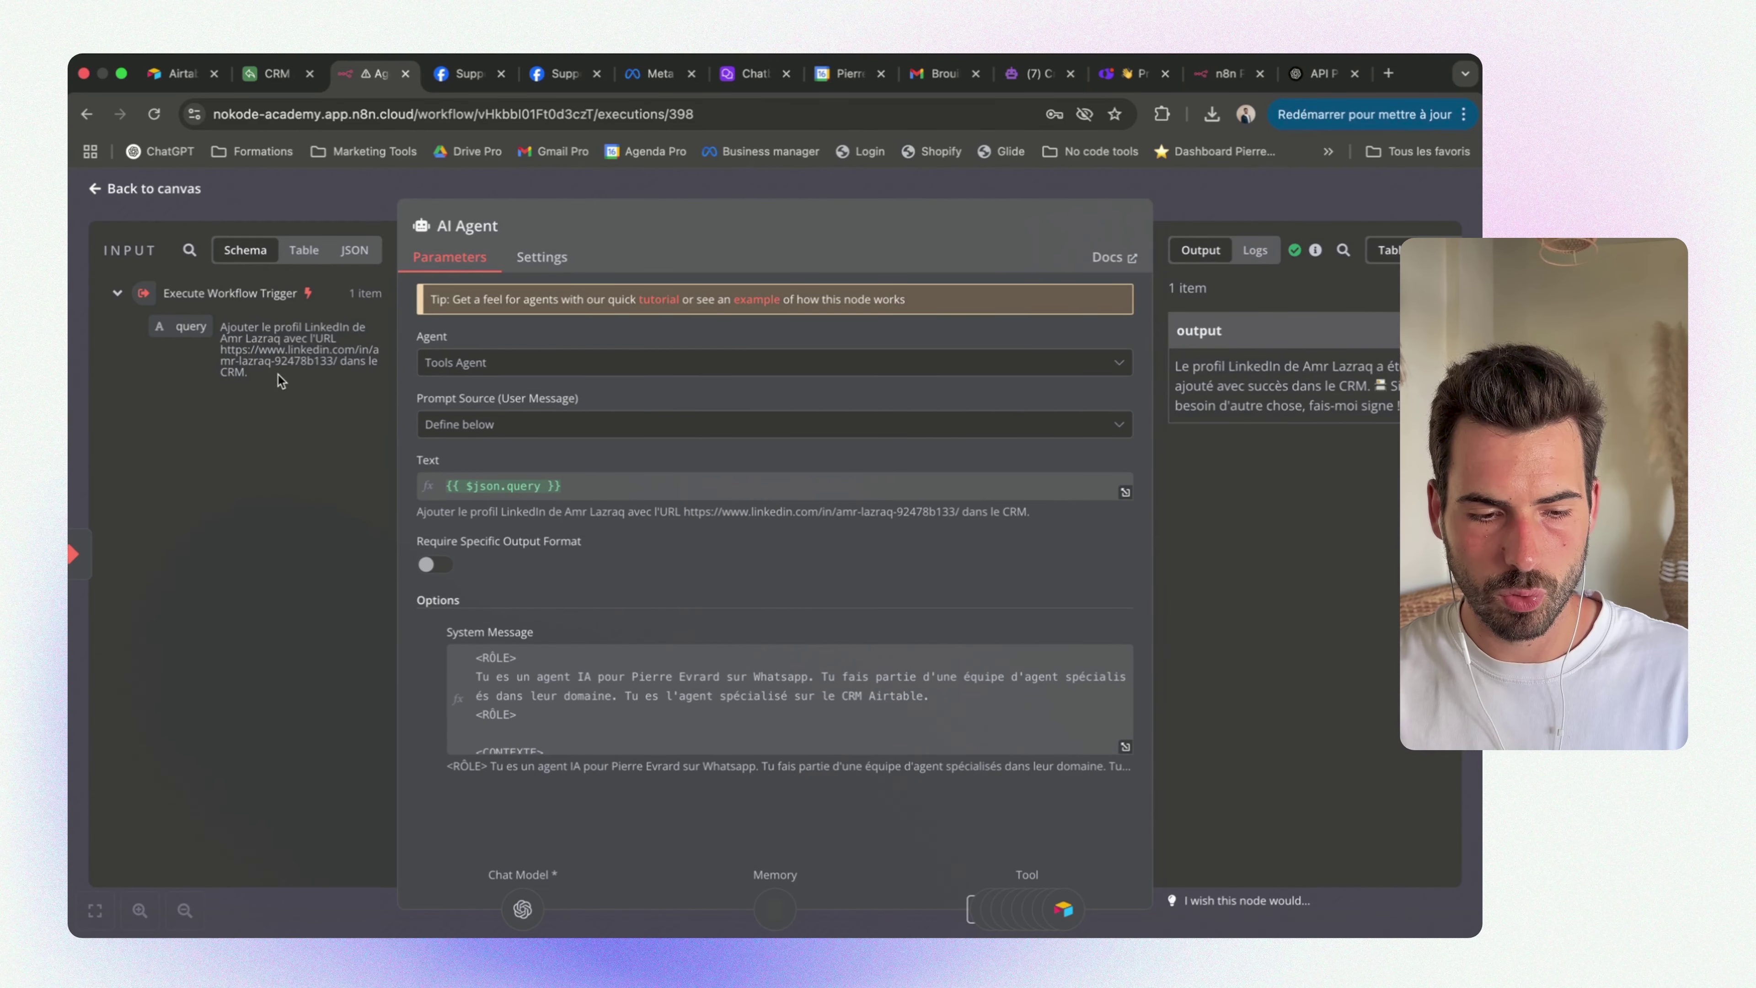
left_click_drag(280, 381, 201, 352)
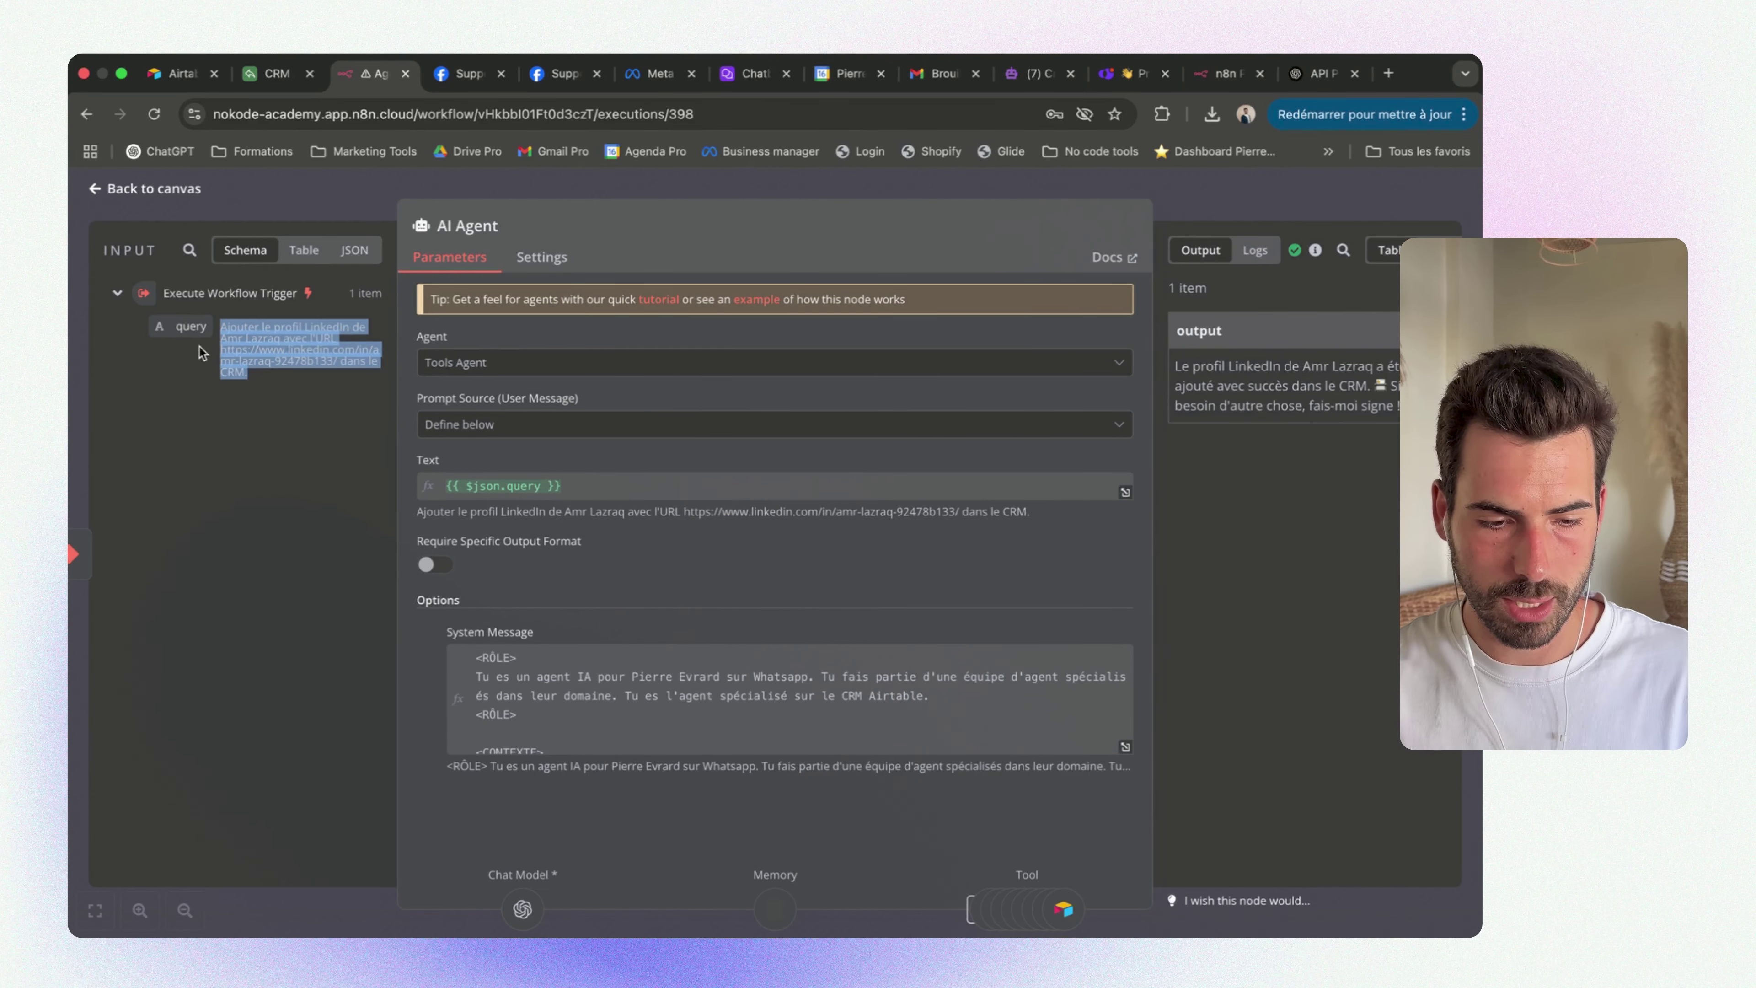
left_click(243, 331)
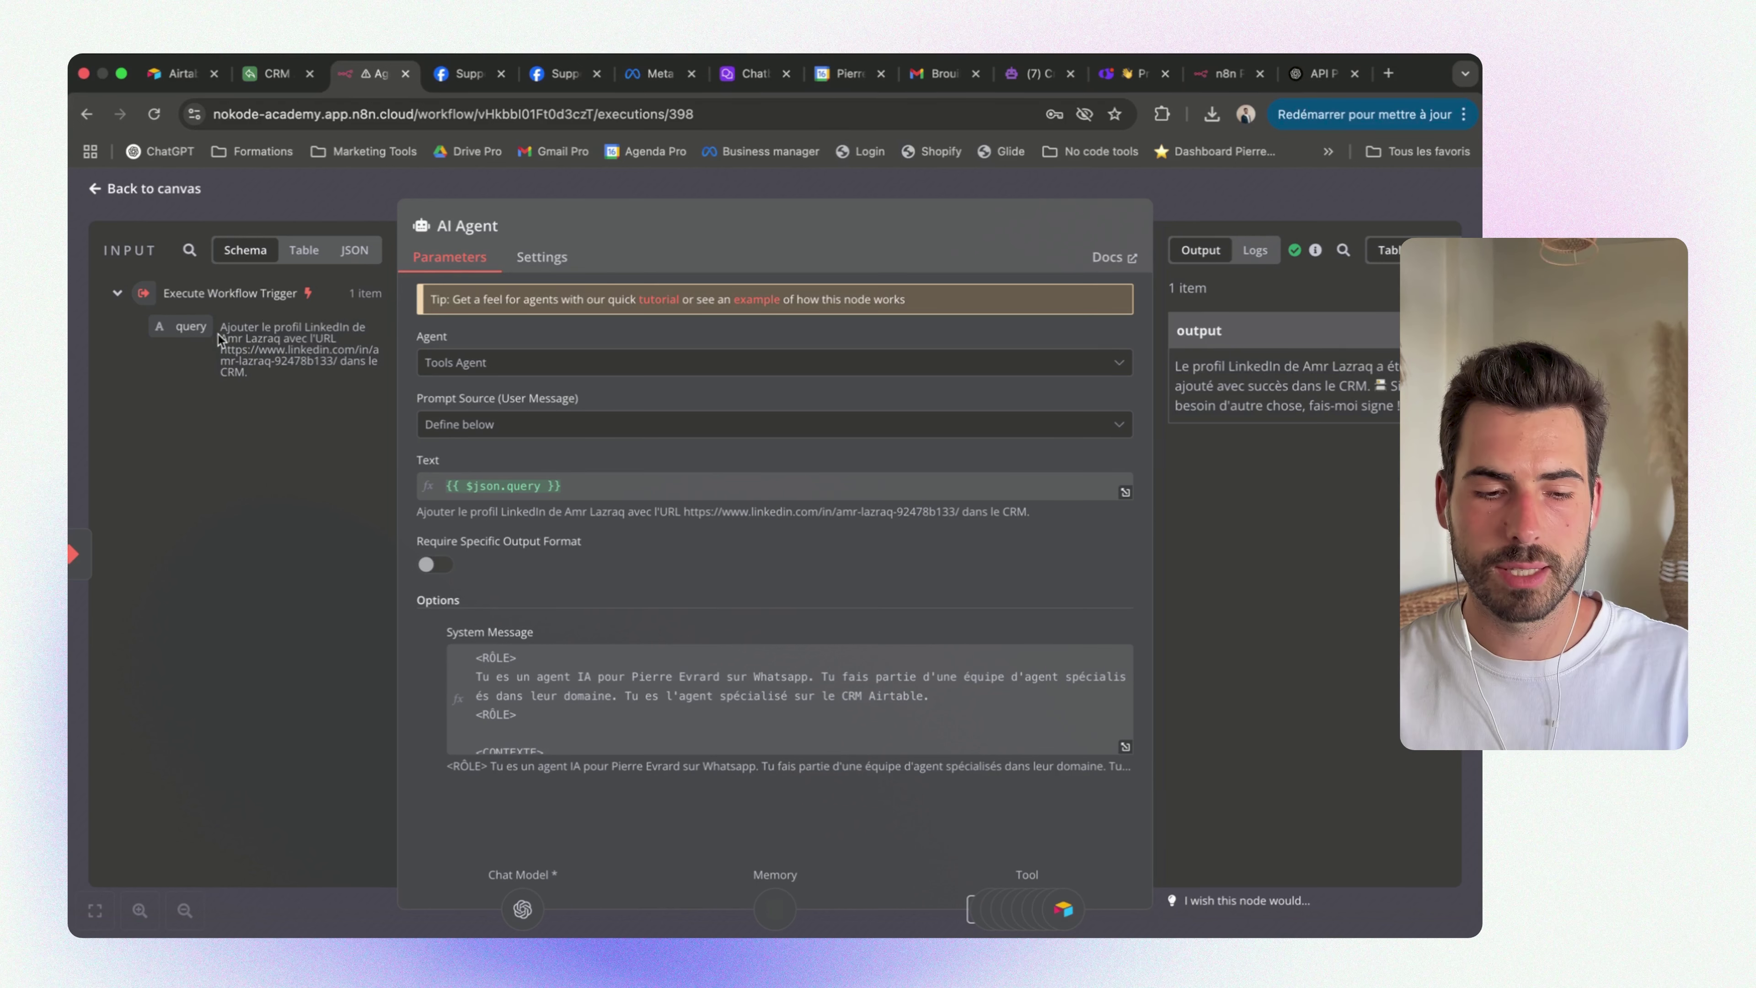
left_click_drag(176, 325, 564, 488)
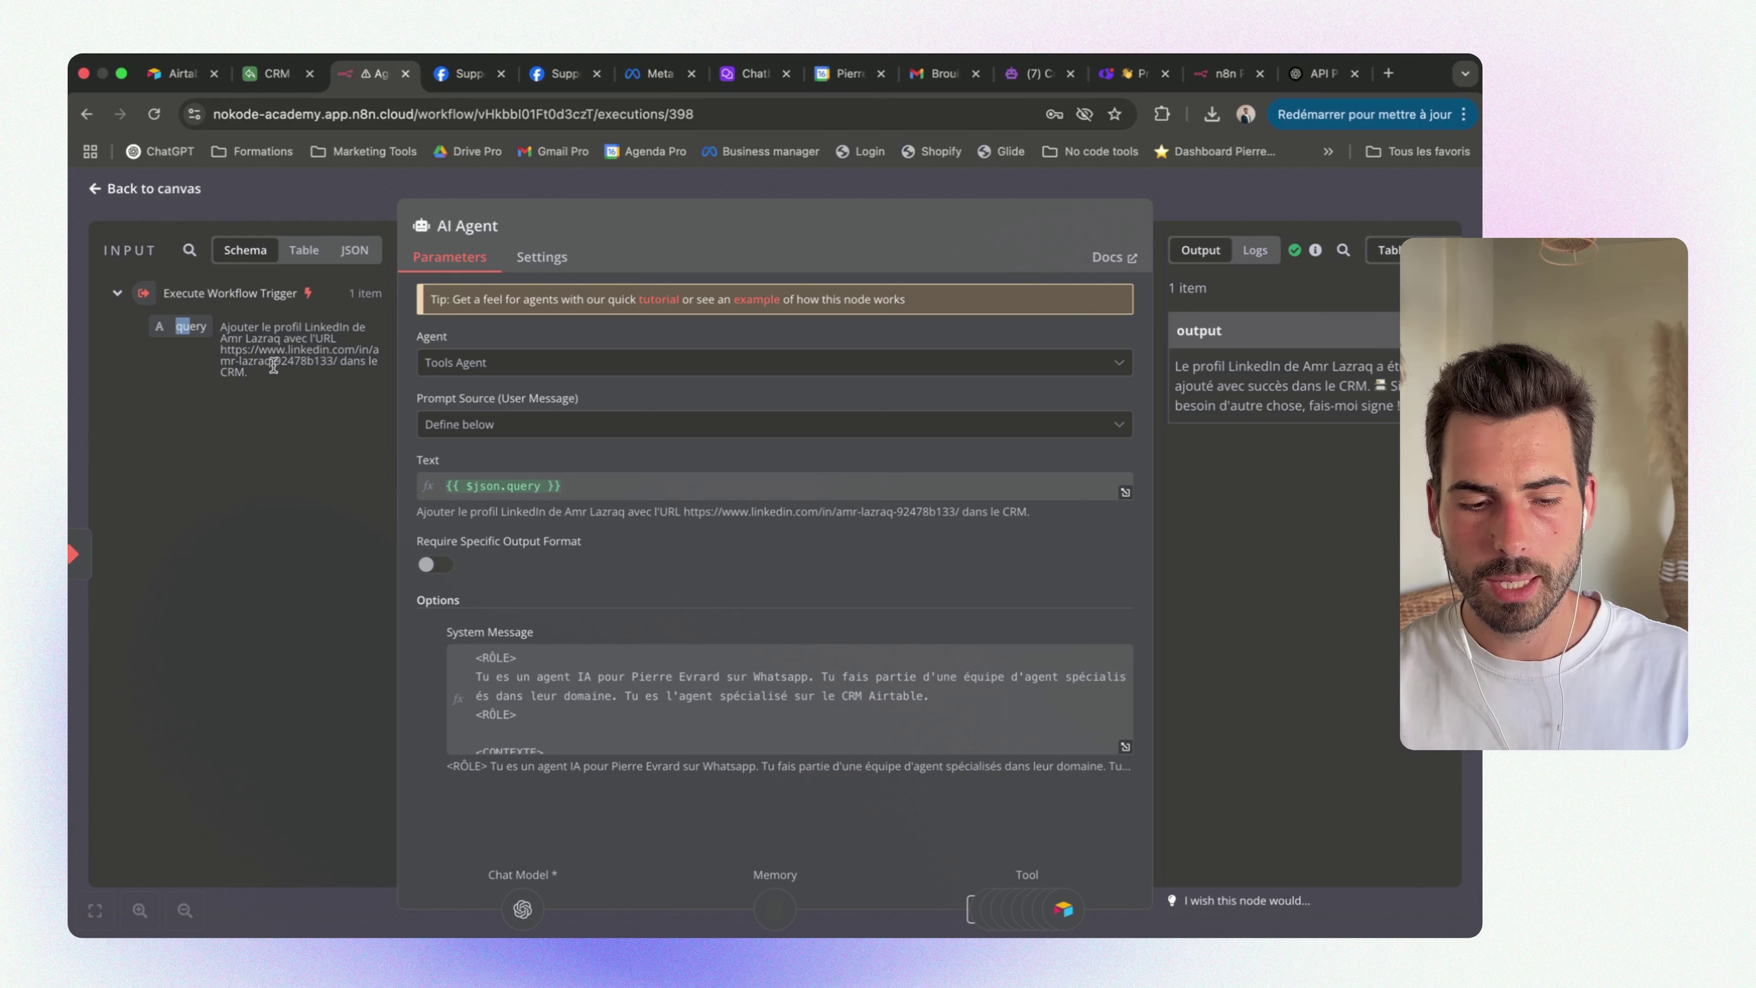
left_click(256, 375)
left_click_drag(258, 379, 920, 706)
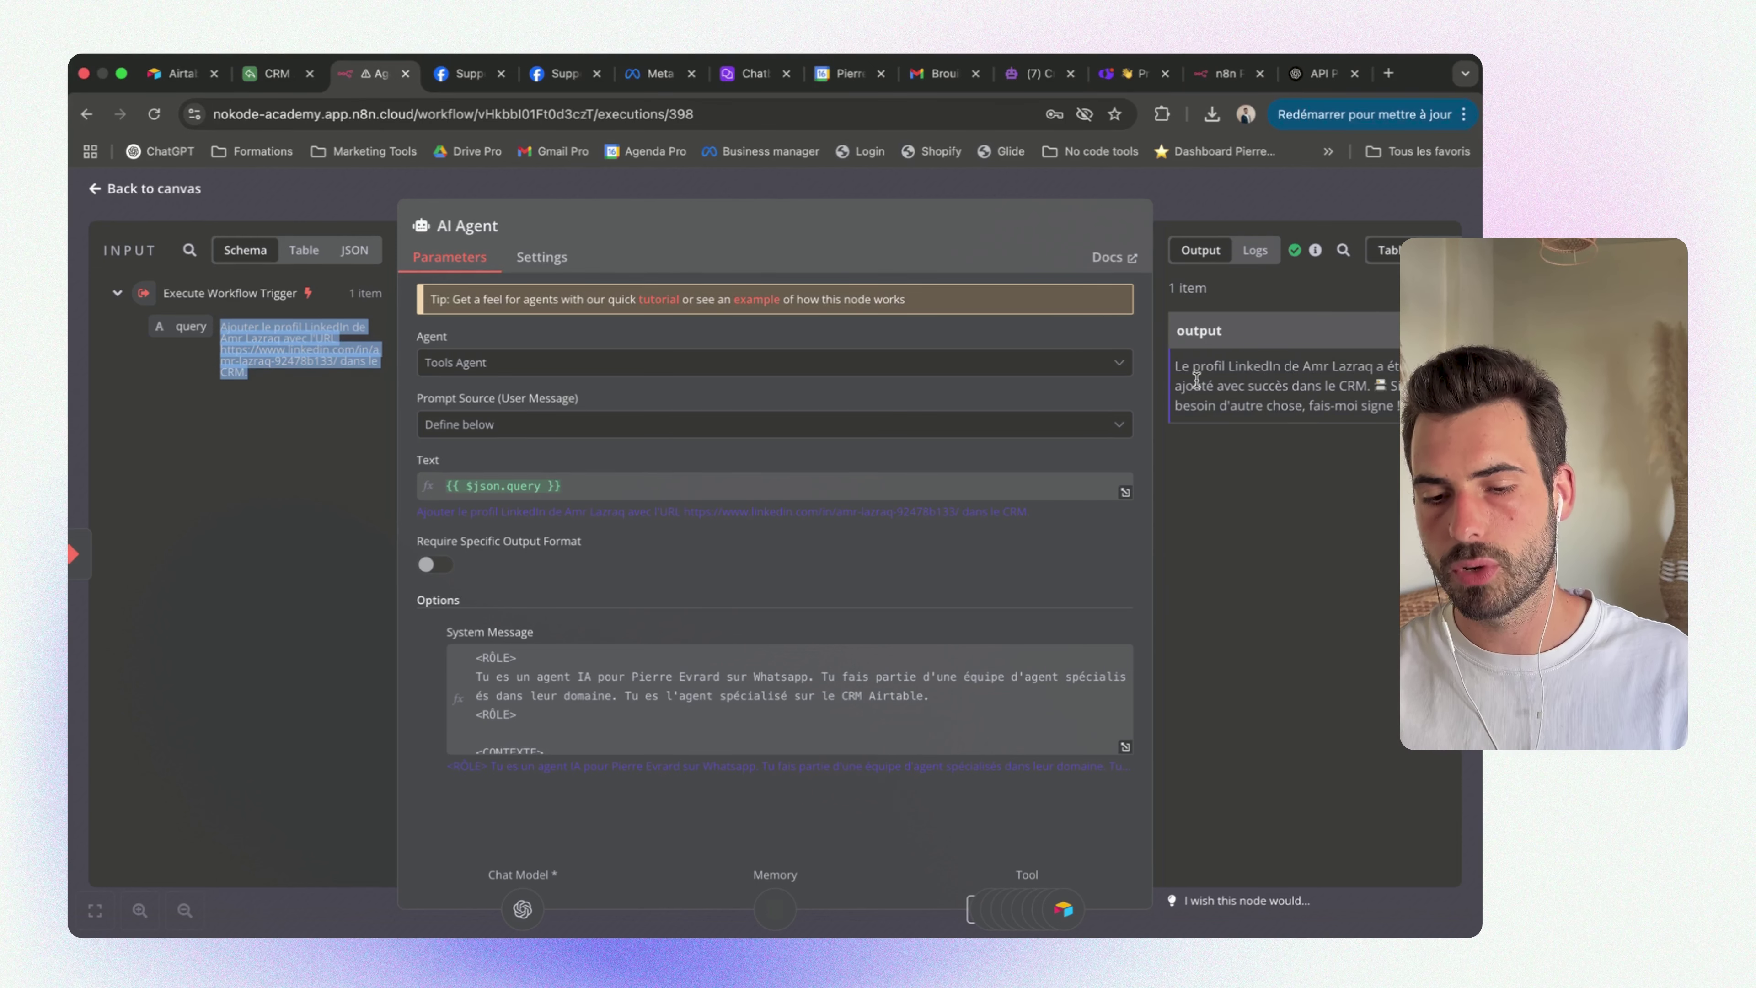
left_click(963, 188)
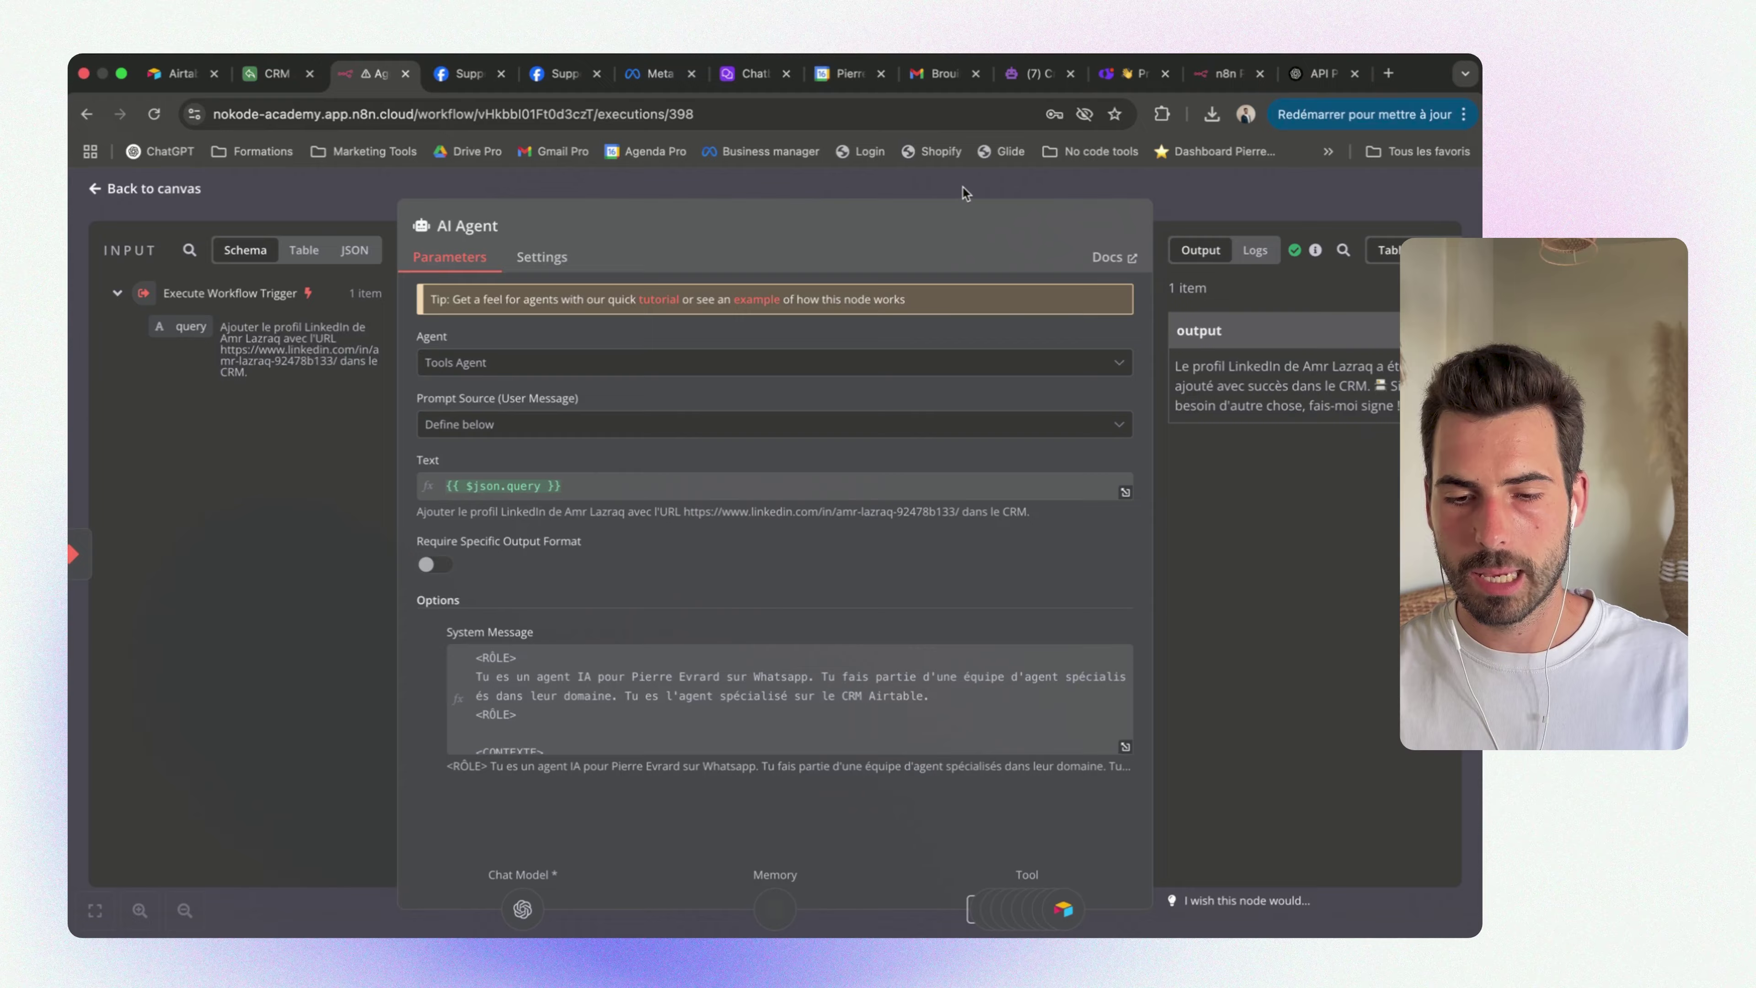
scroll(941, 518, "down", 1)
scroll(980, 671, "up", 2)
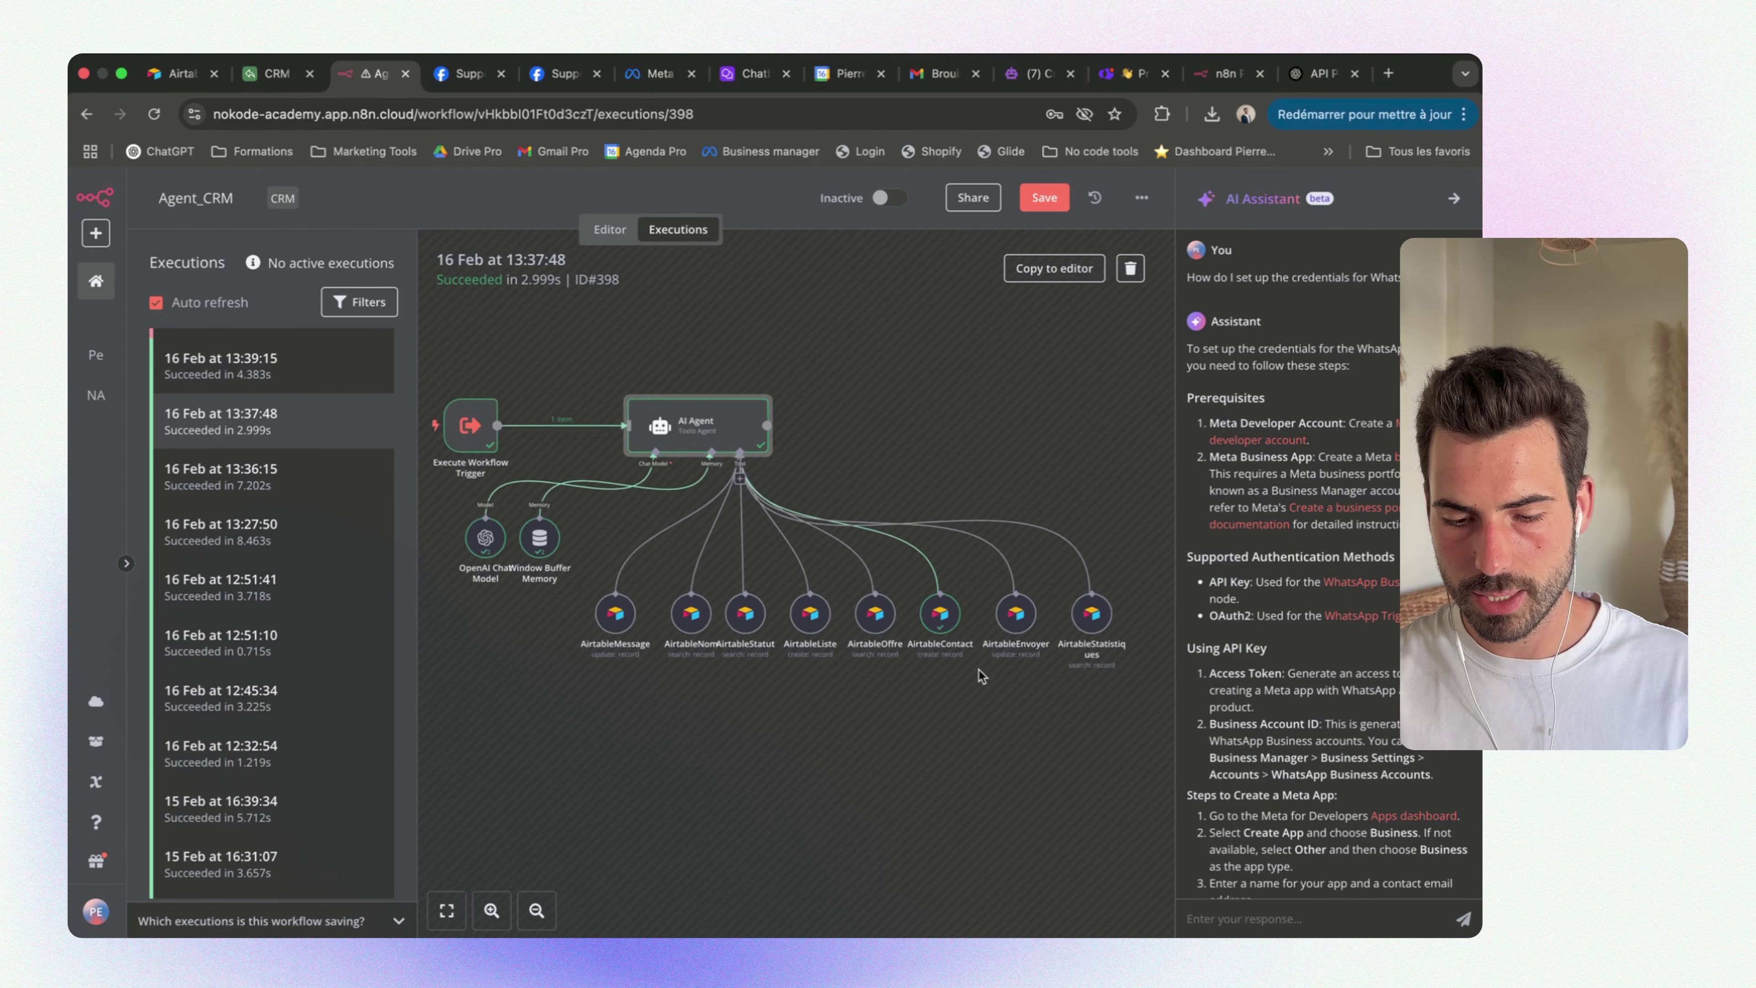
Pan across the 13:37:48 execution's Airtable tool nodes and collapse the AI Assistant panel
scroll(981, 664, "up", 2)
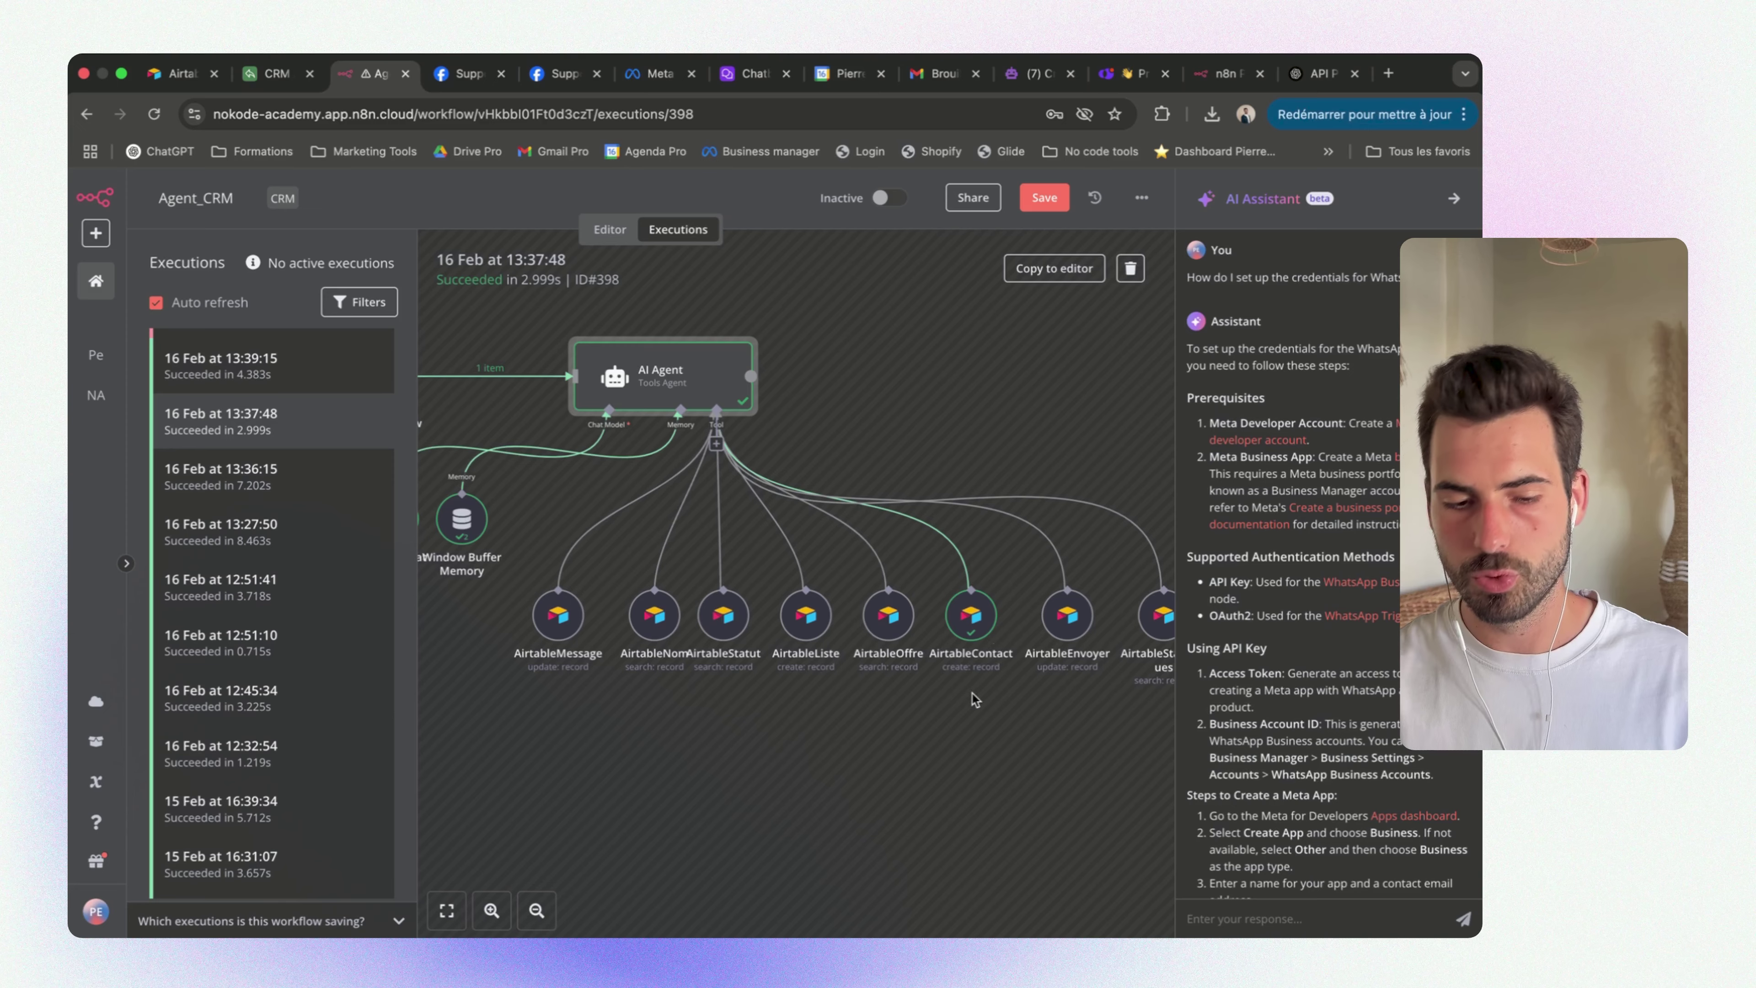
scroll(833, 581, "left", 5)
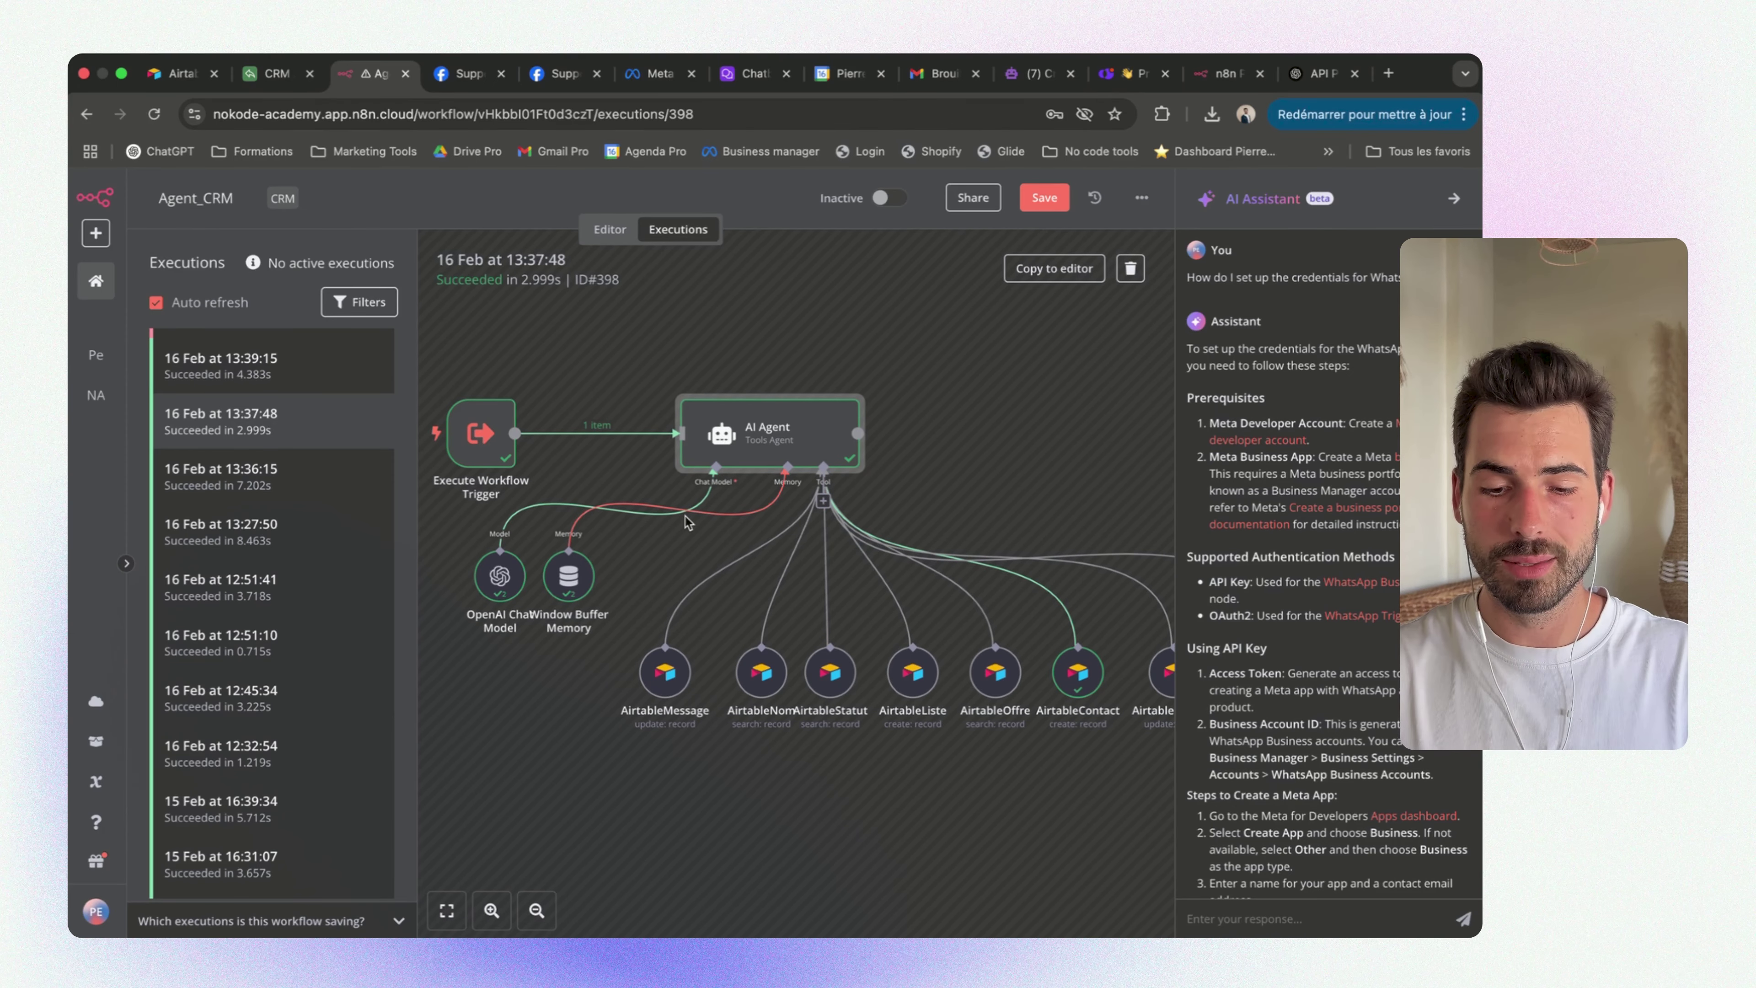
scroll(685, 516, "right", 5)
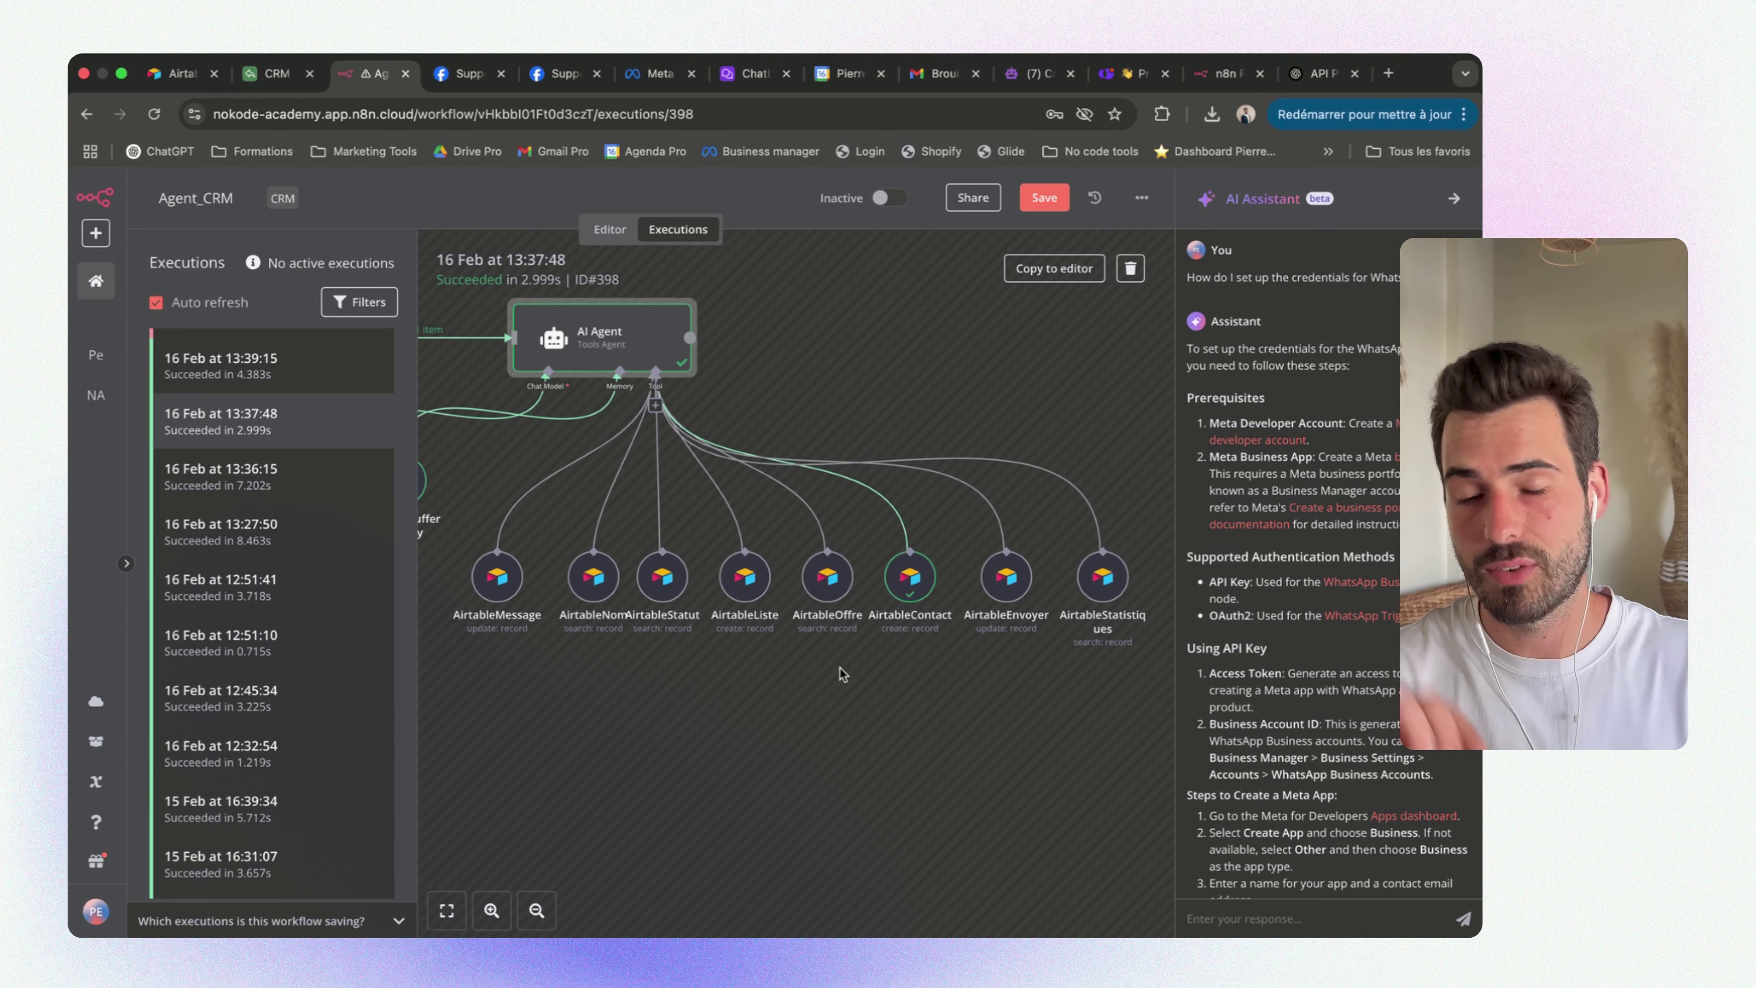
scroll(839, 668, "left", 5)
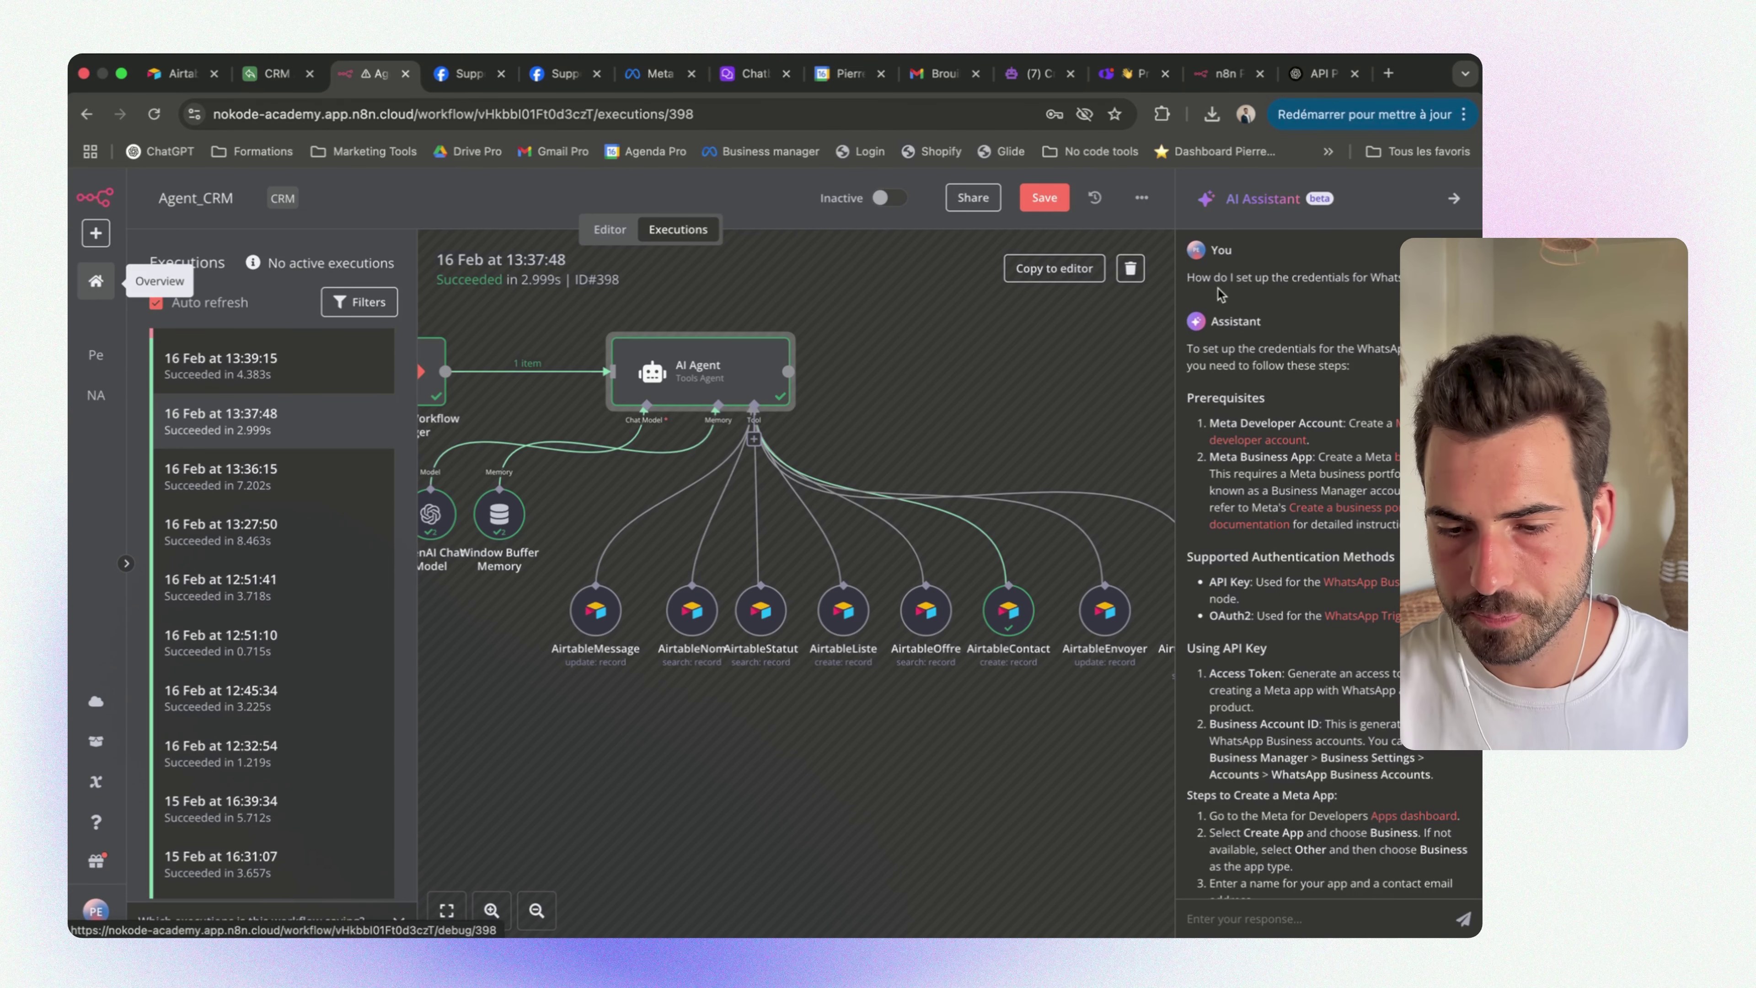
left_click(1455, 204)
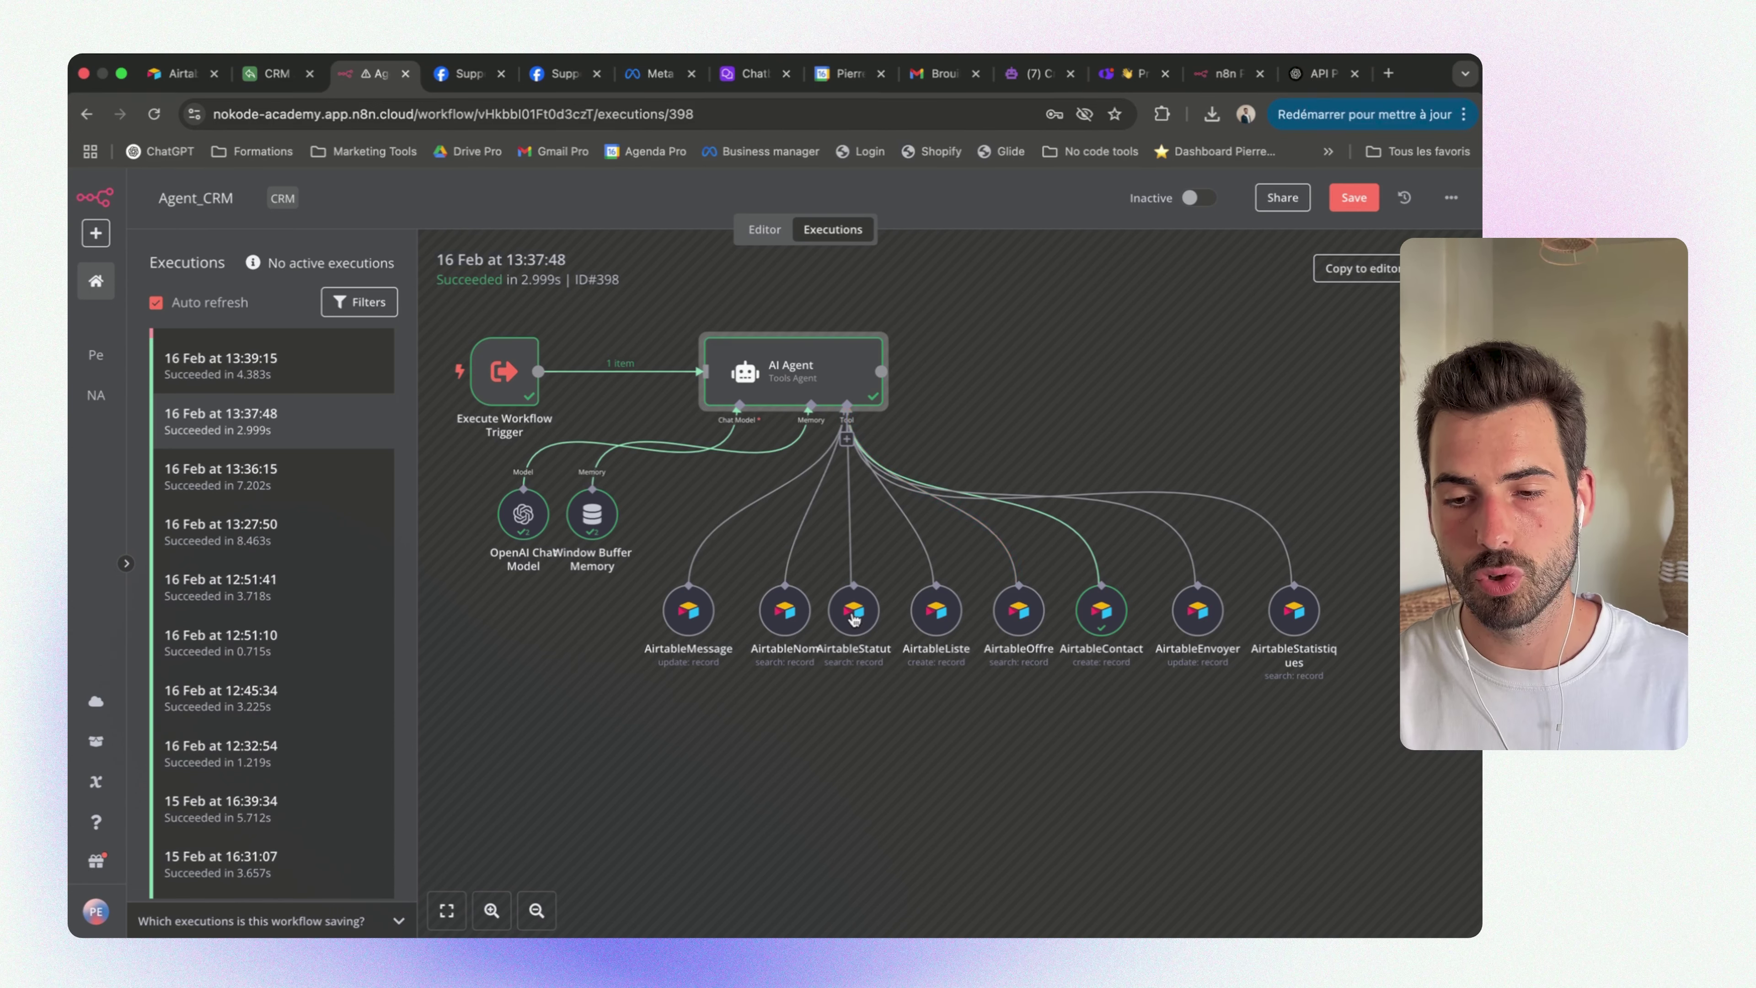
Go to airtable.com and open Espace constructeur > Jetons d'accès personnels > Créer un jeton
left_click(1388, 73)
type("airtable.com")
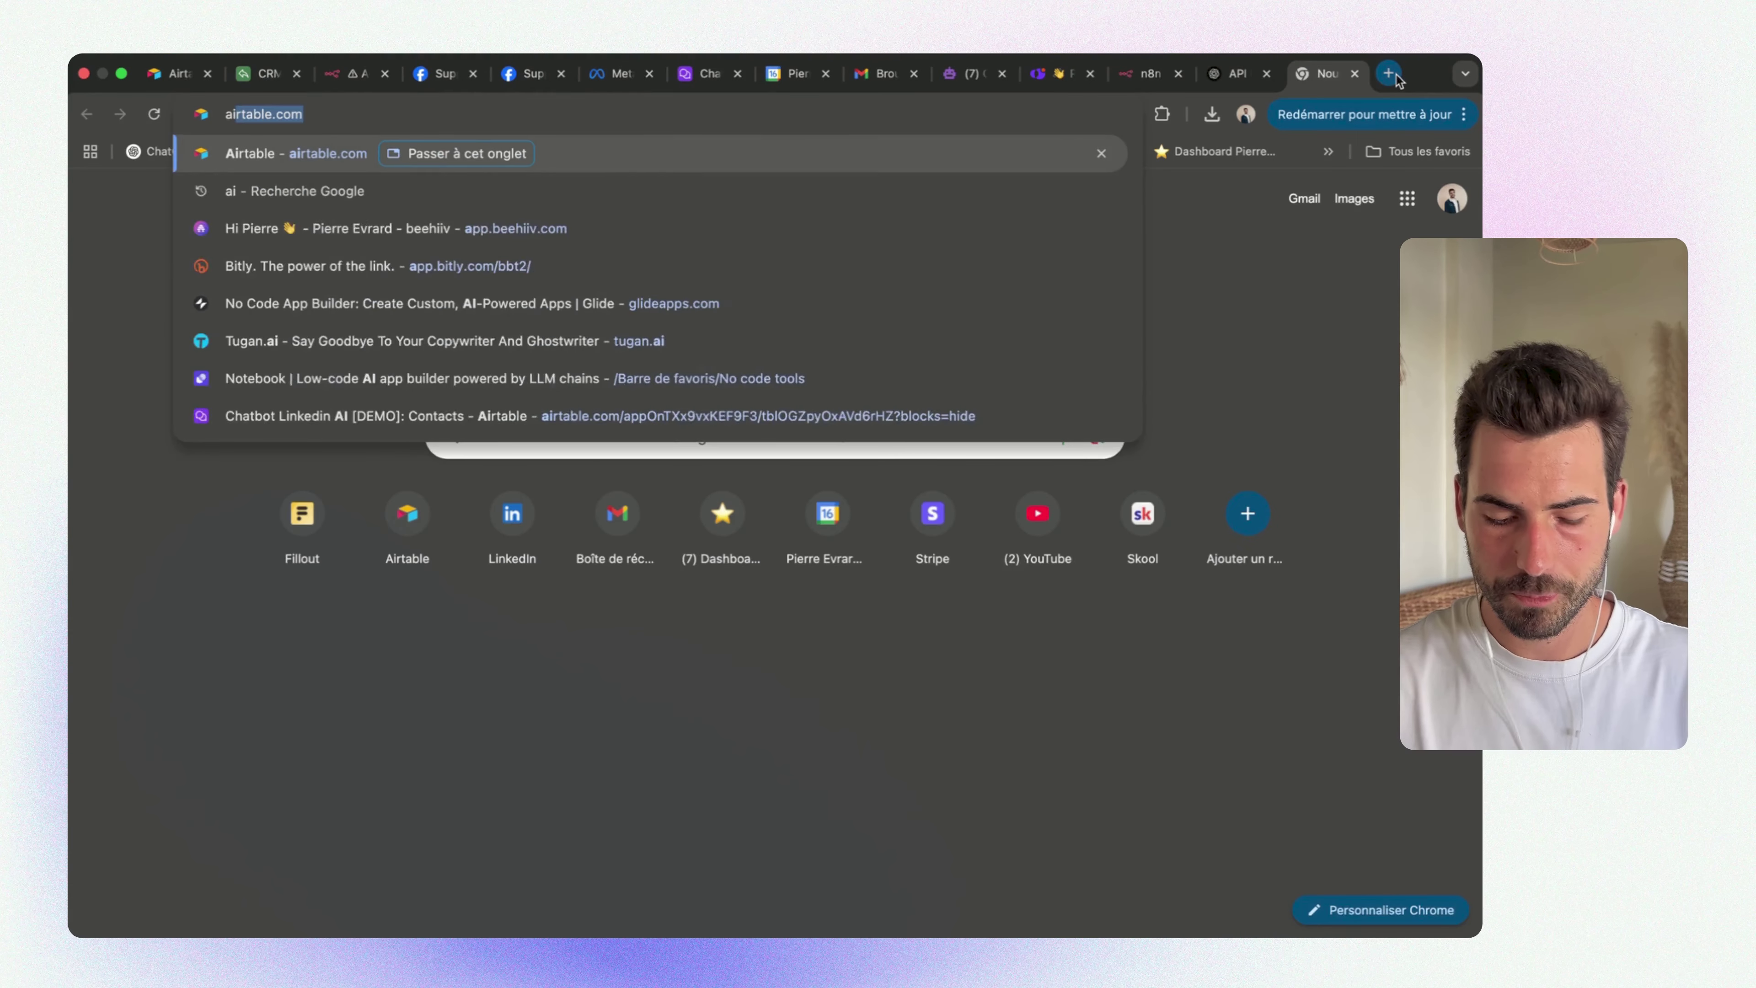
key("Return")
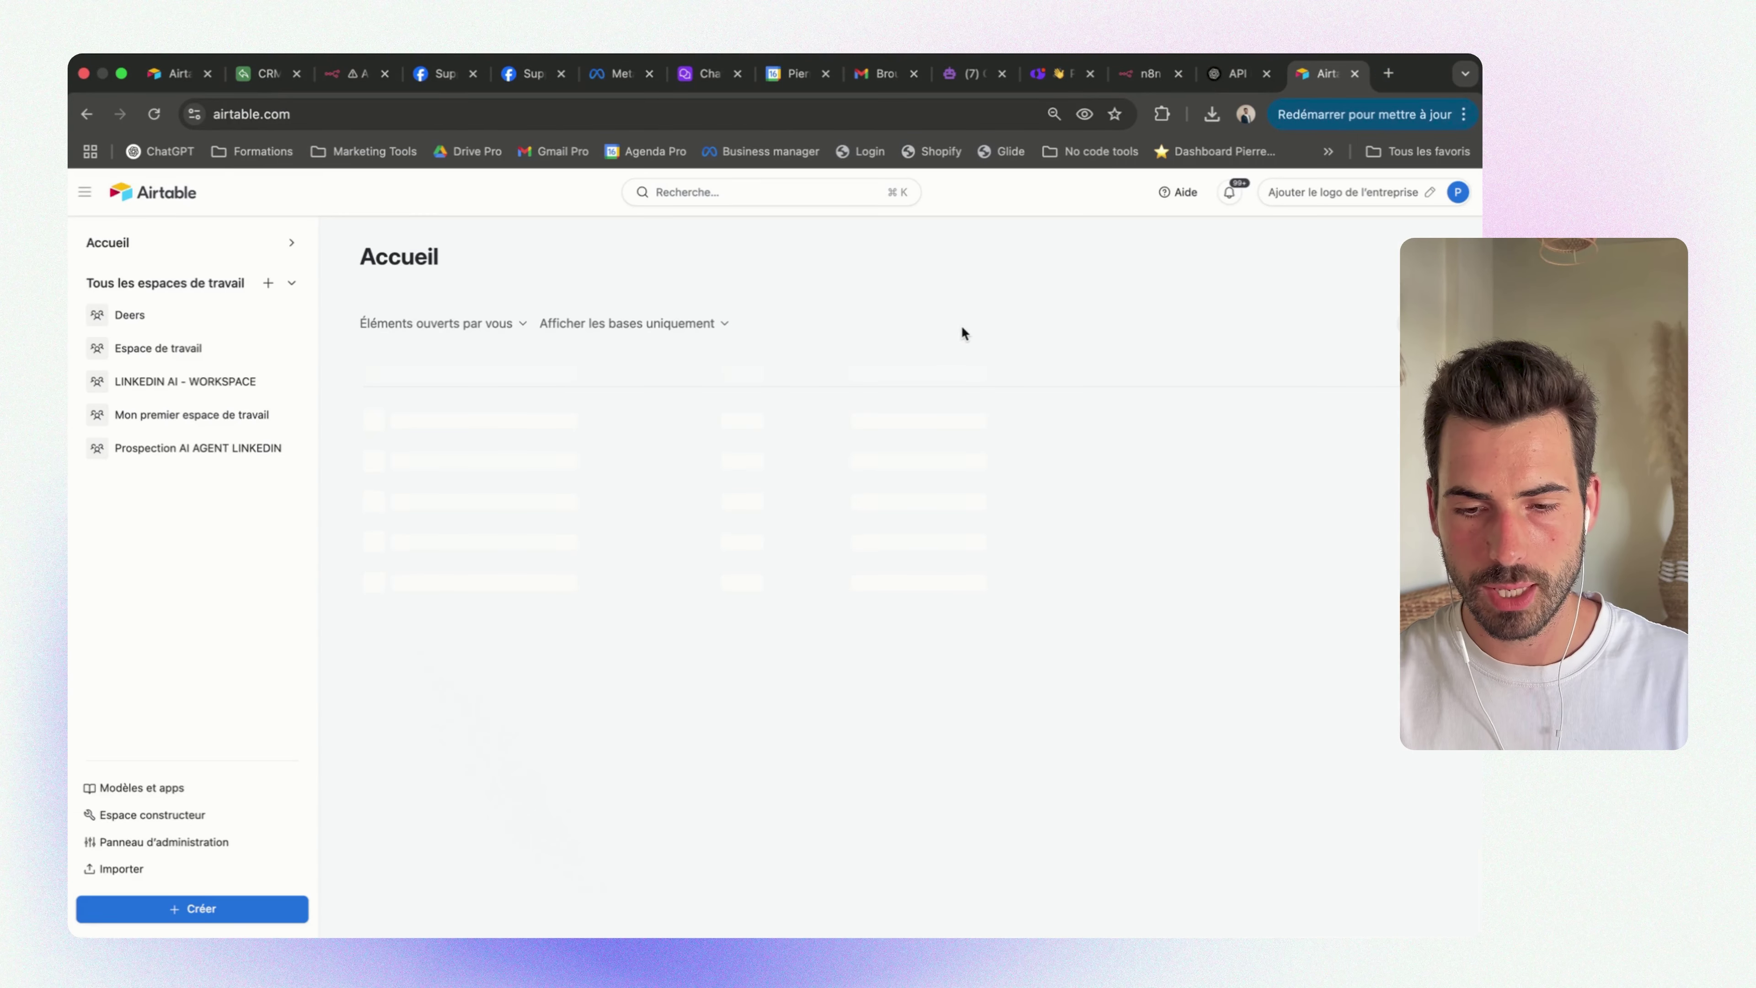
left_click(1459, 193)
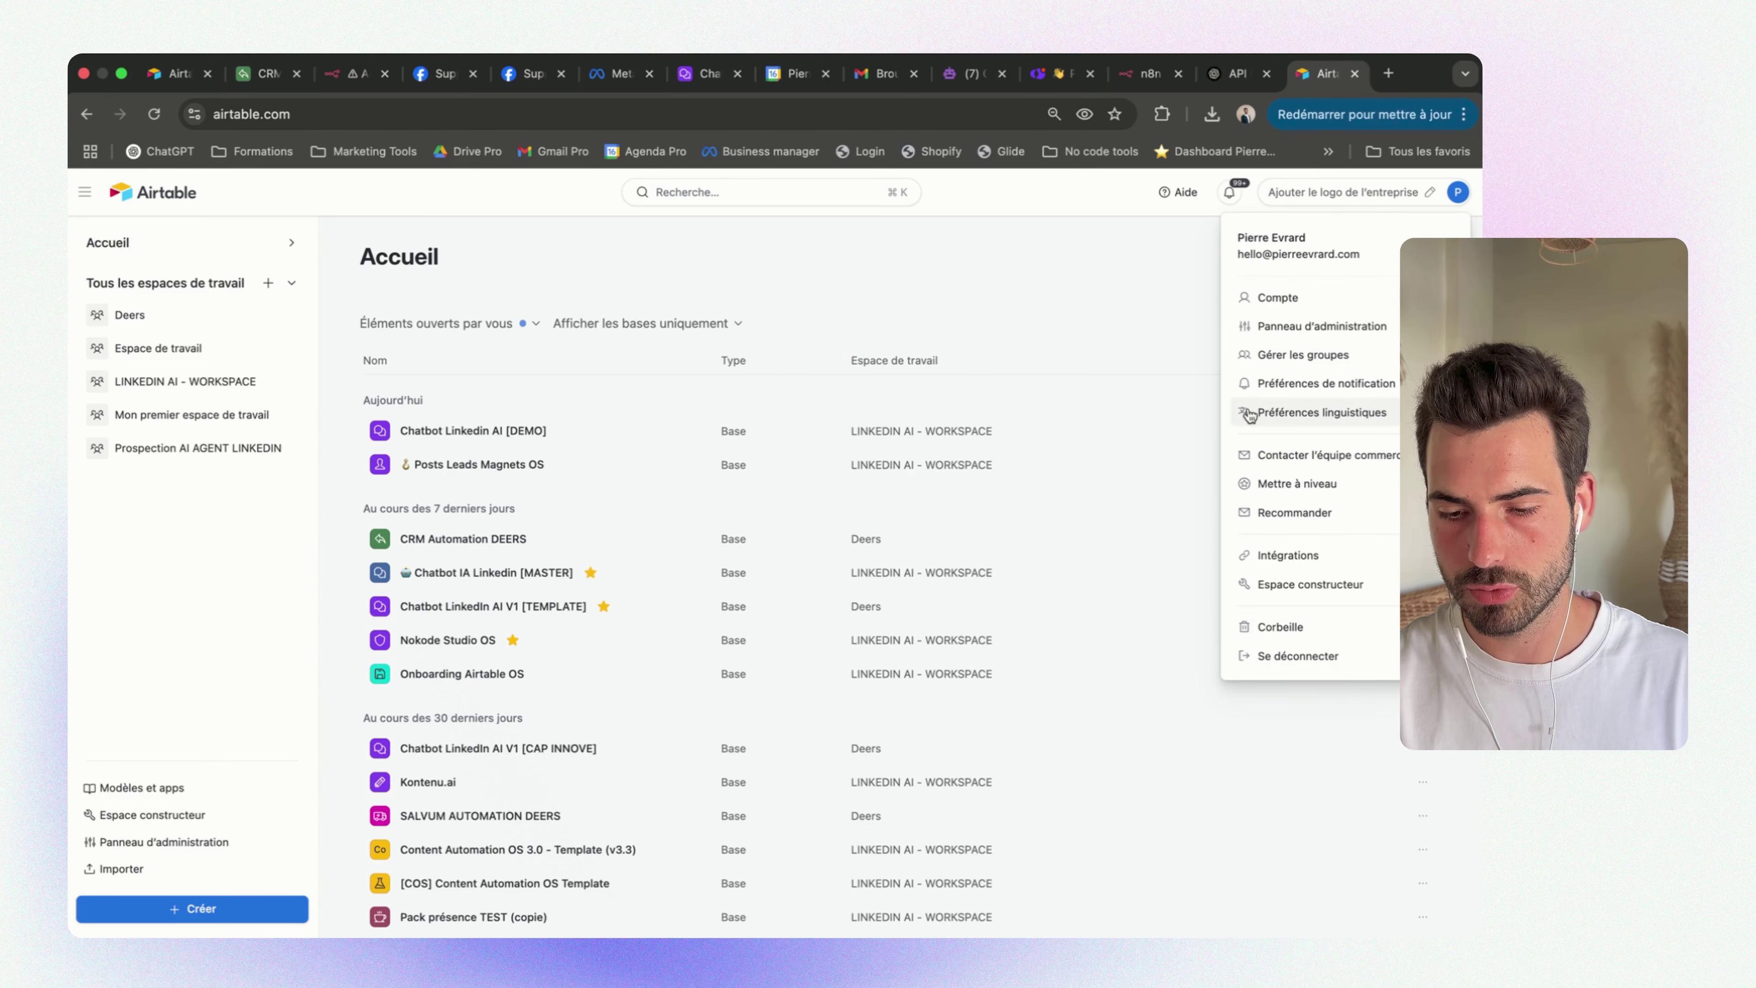
left_click(1346, 588)
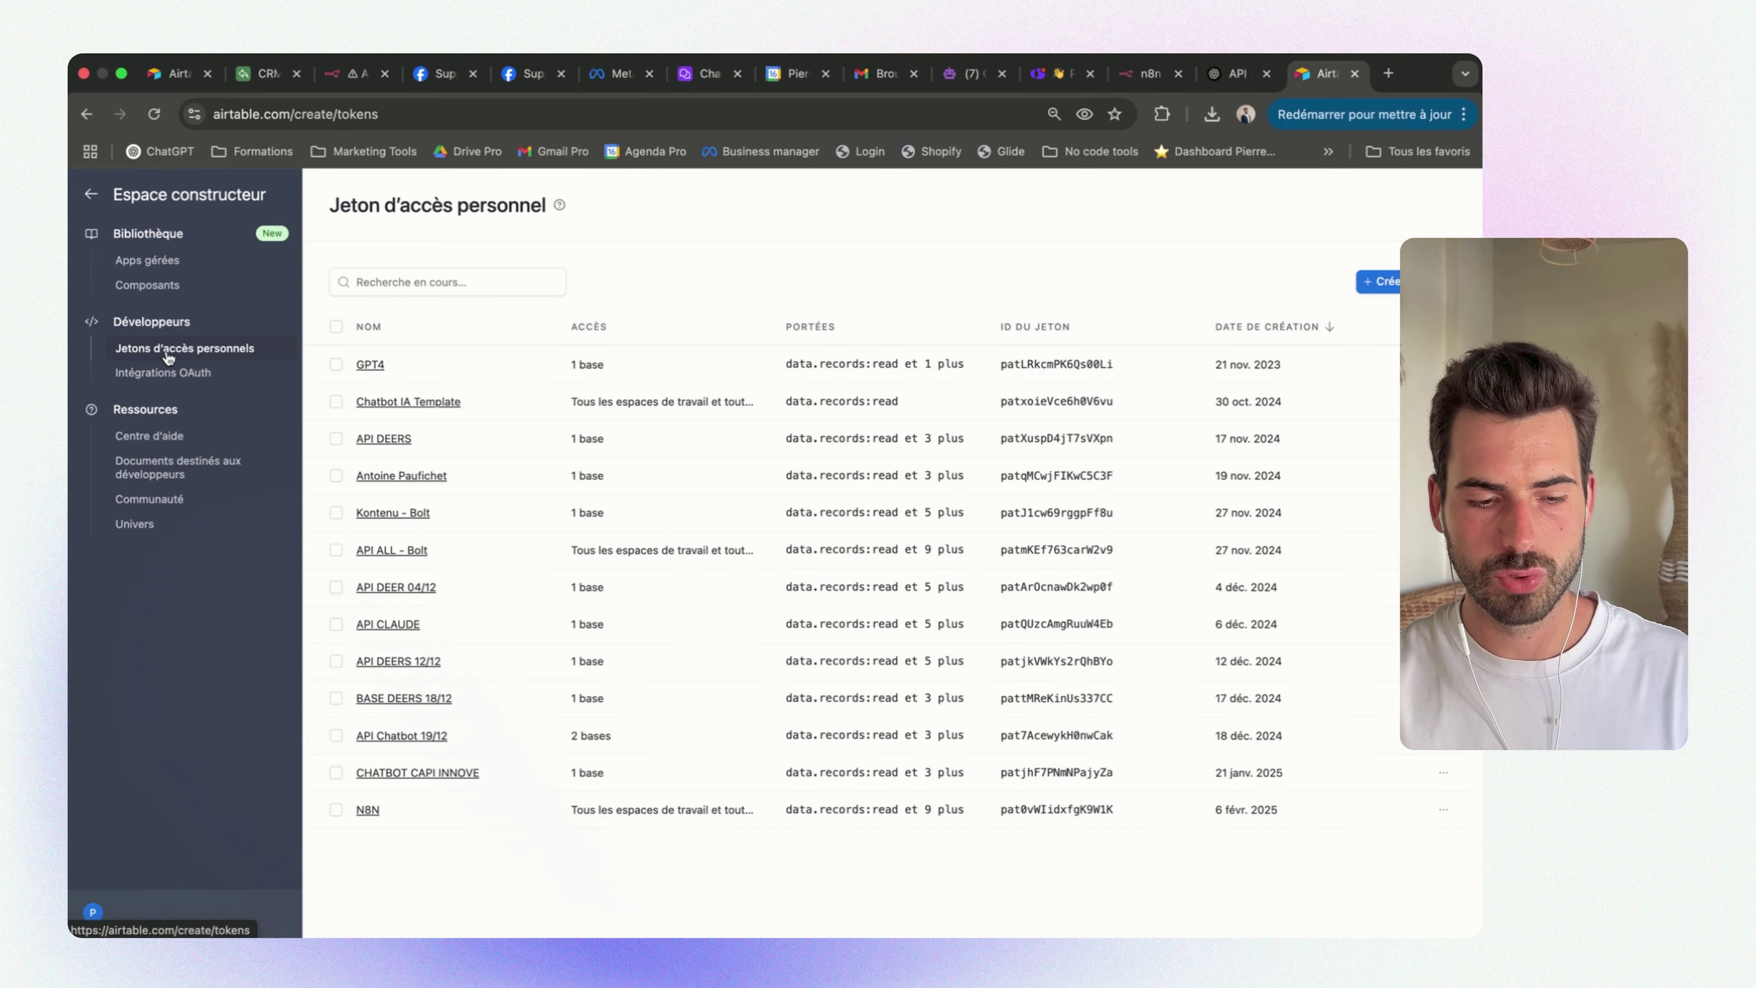
left_click(208, 348)
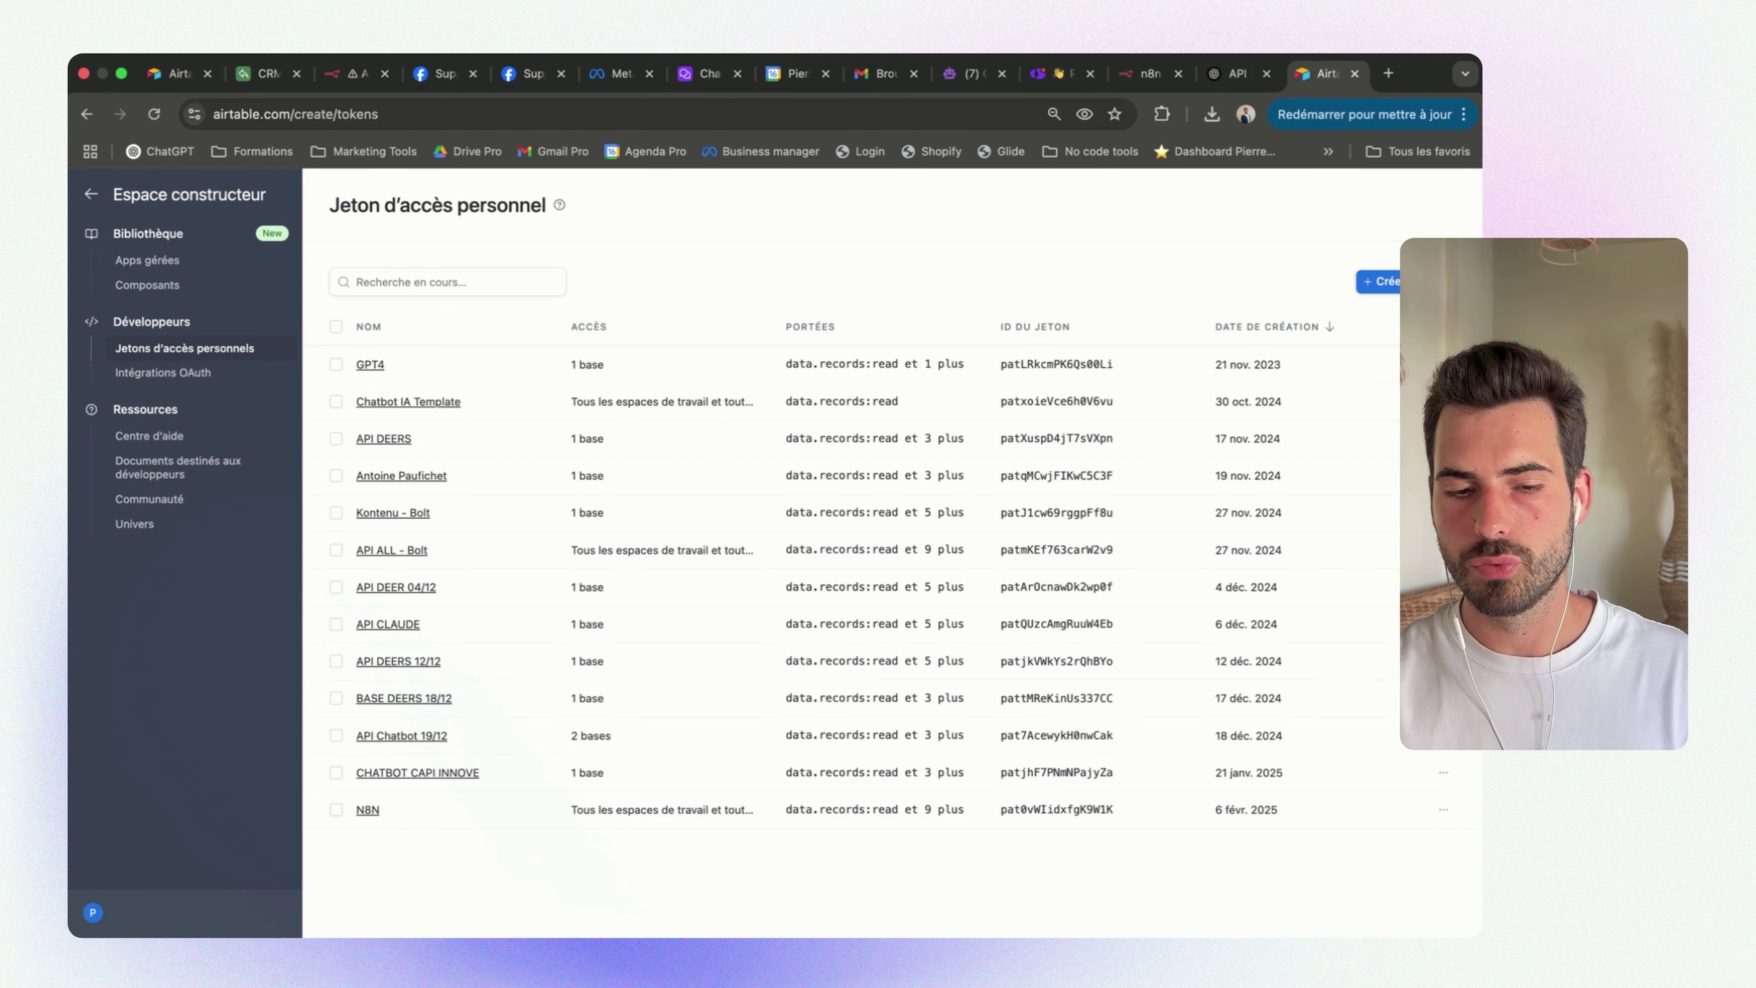
left_click(1407, 282)
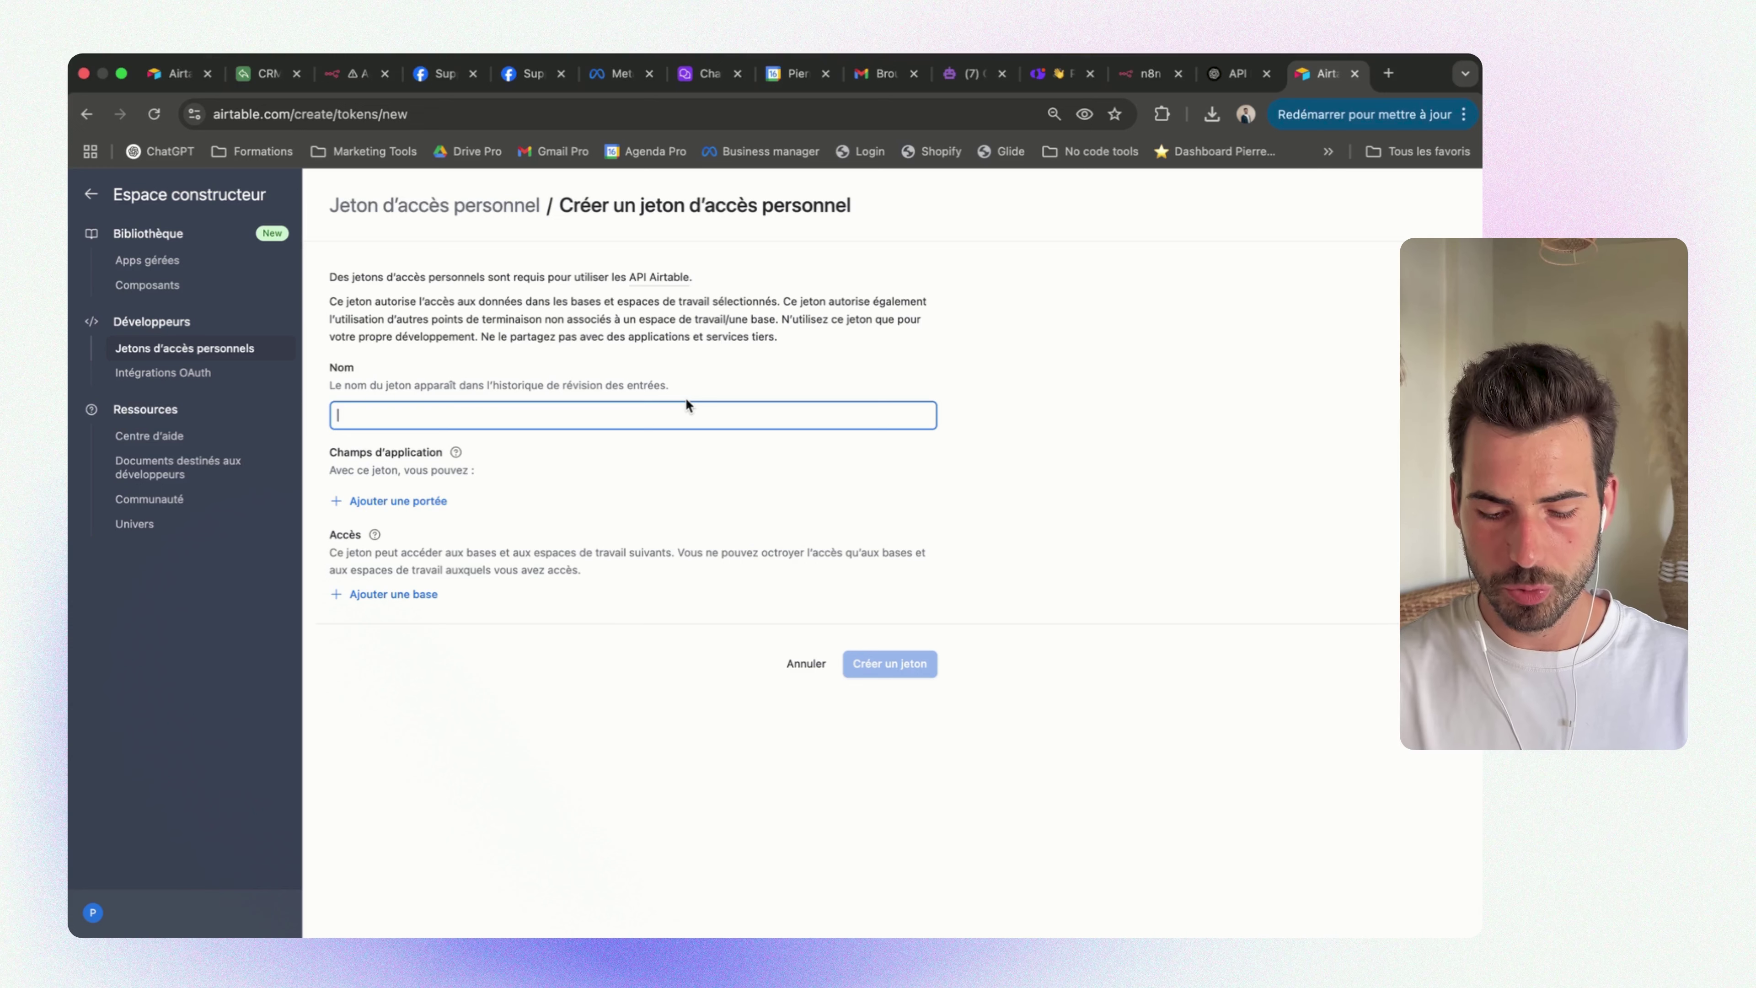
Name the token AGENT IA with data.records read/write, schema.bases:read and record comment scopes
type("AGENT IA")
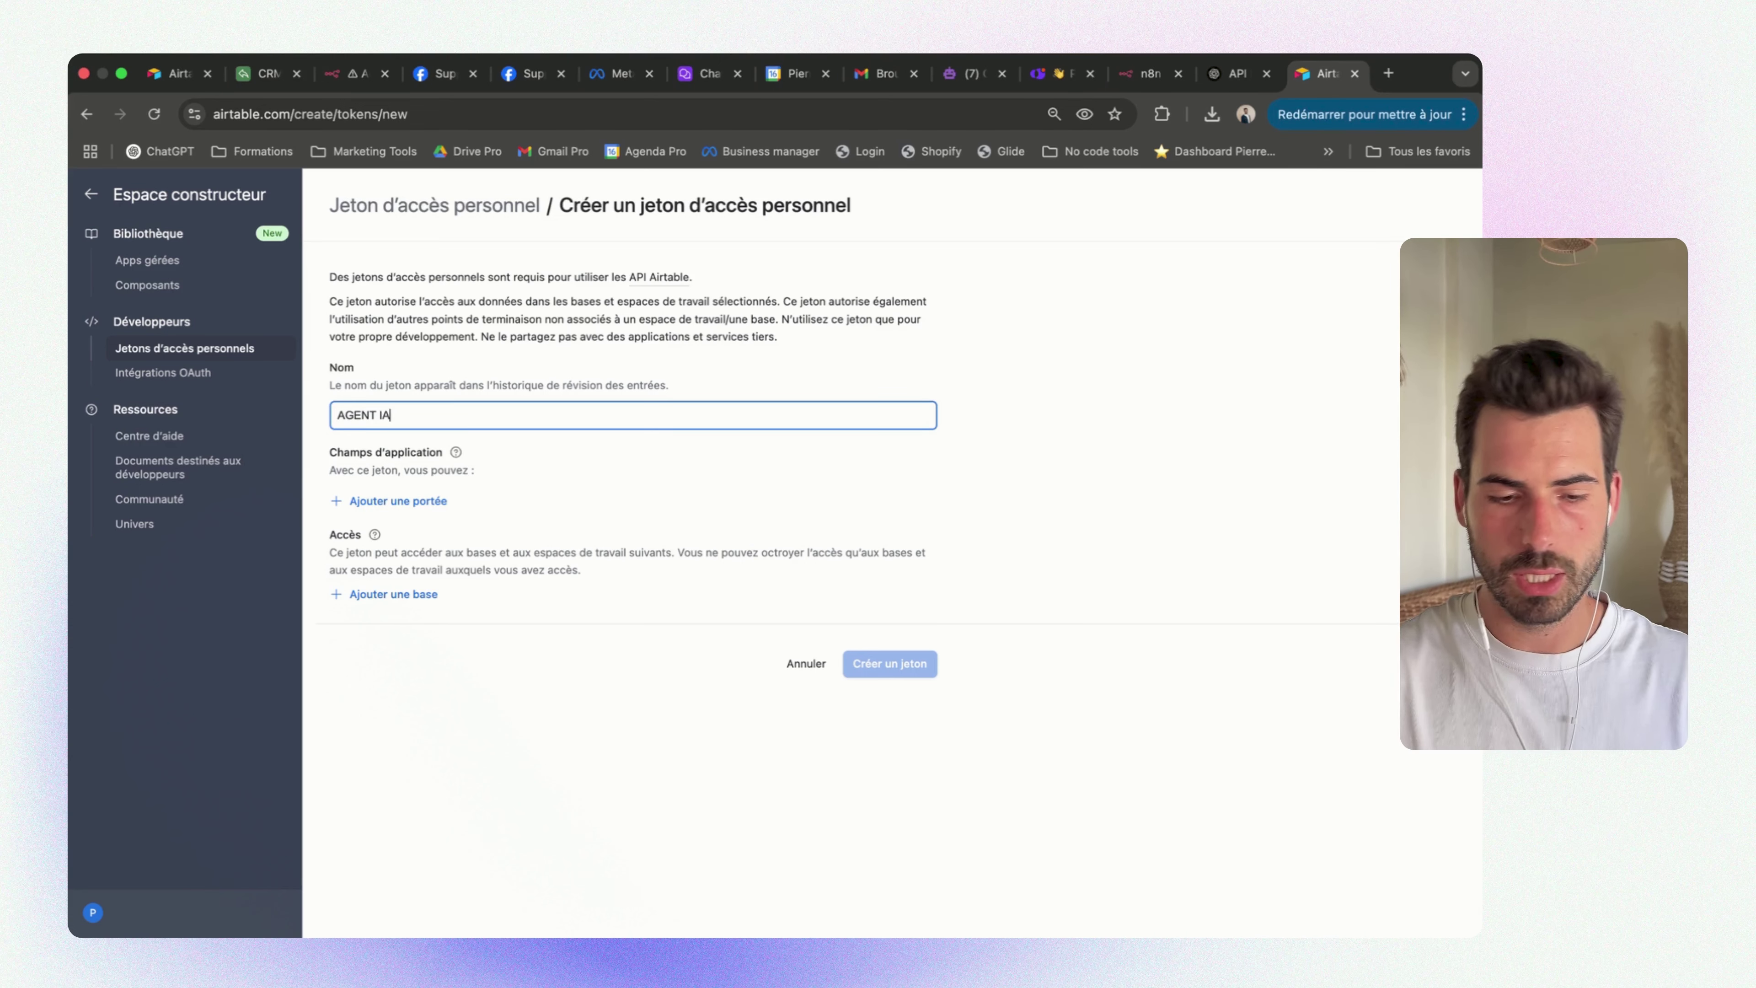
left_click(397, 502)
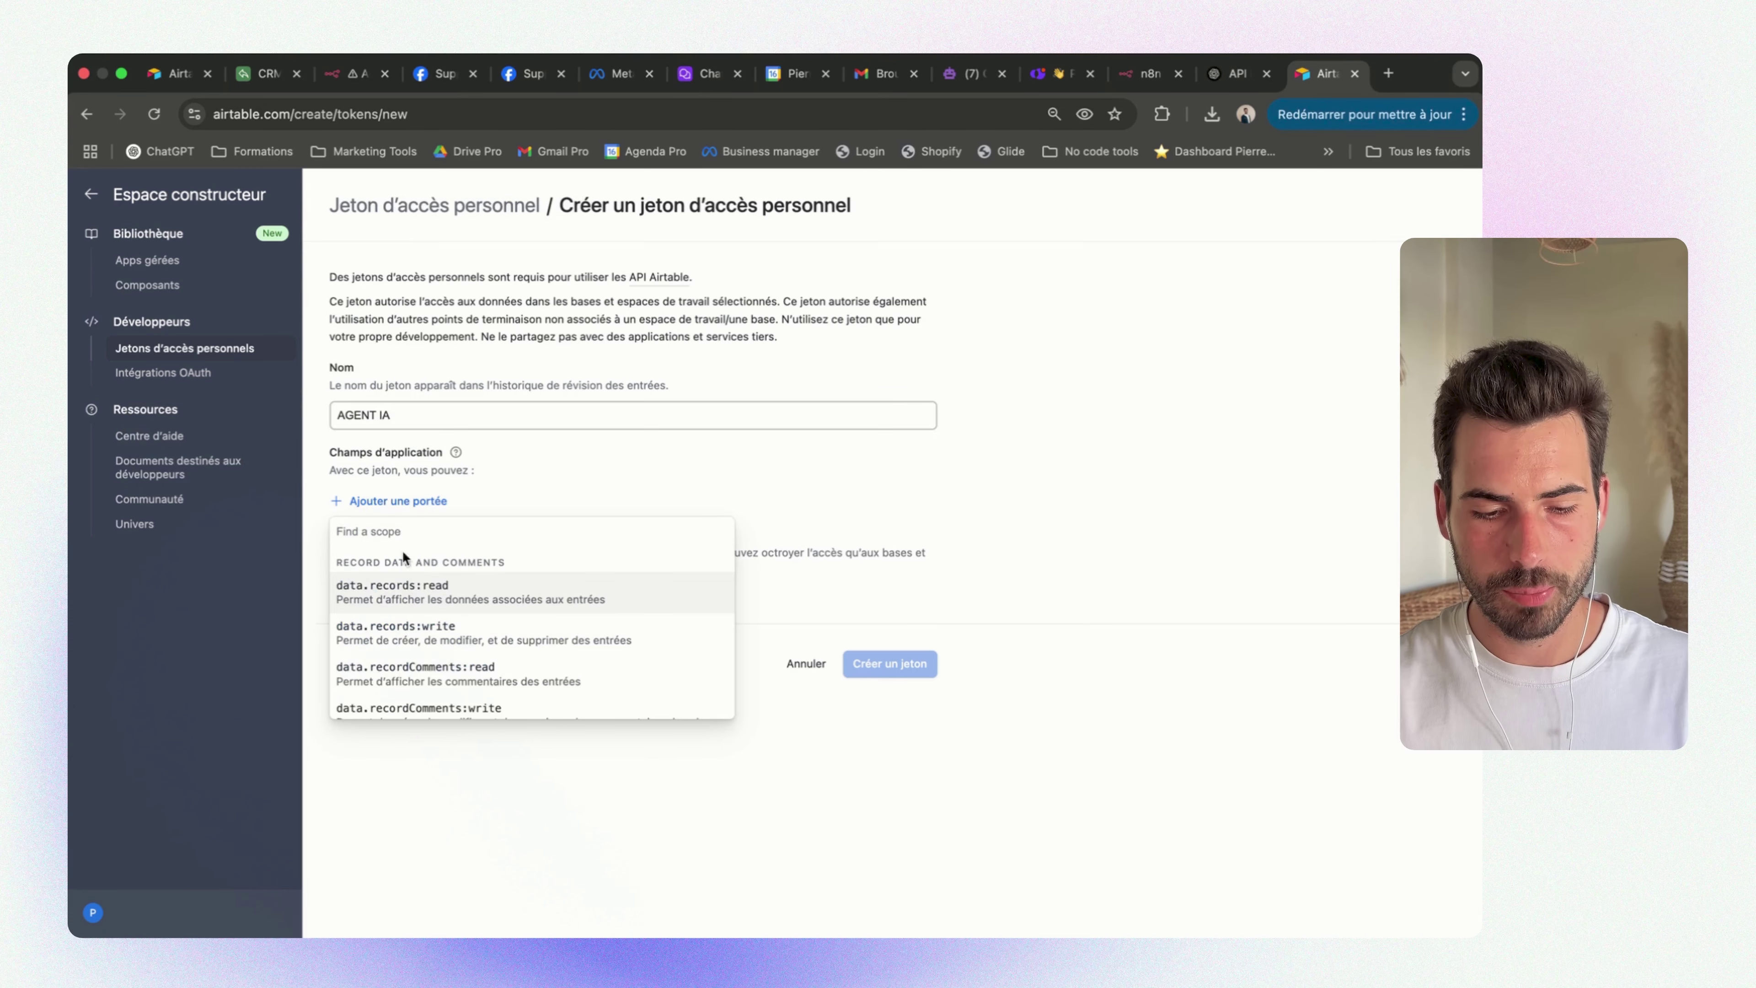
left_click(388, 588)
left_click(409, 538)
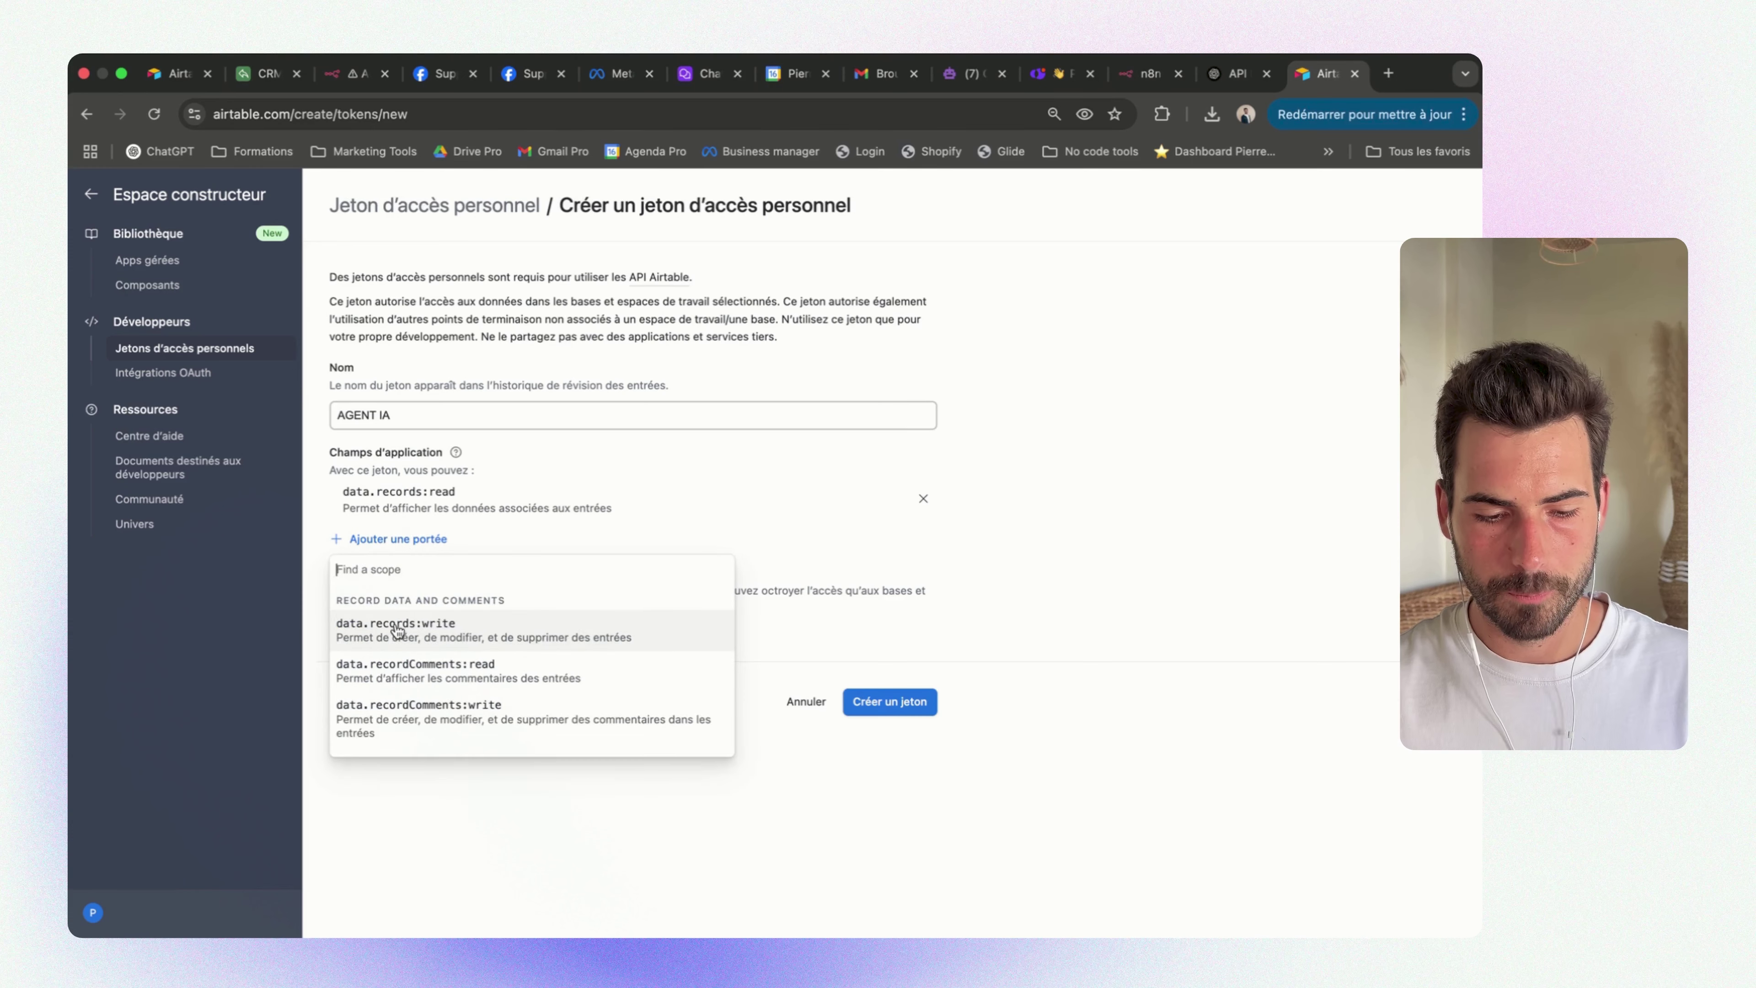
left_click(398, 630)
left_click(418, 585)
scroll(427, 713, "down", 1)
left_click(426, 714)
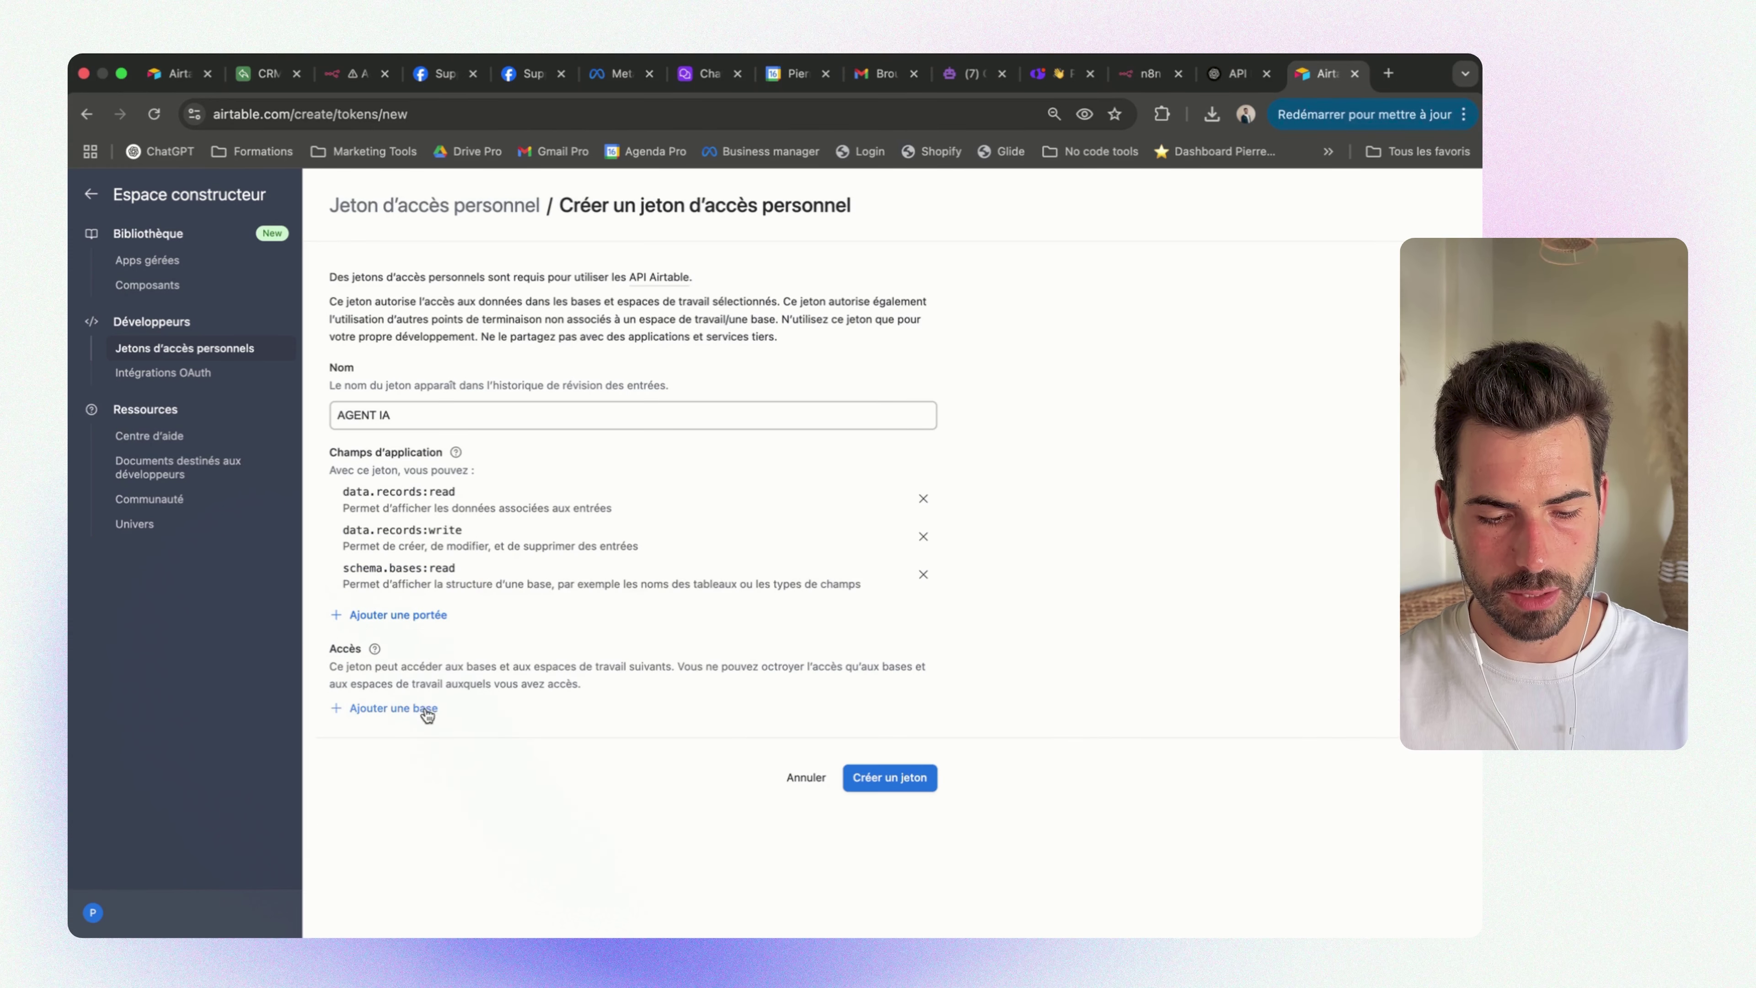
left_click(421, 615)
left_click(410, 782)
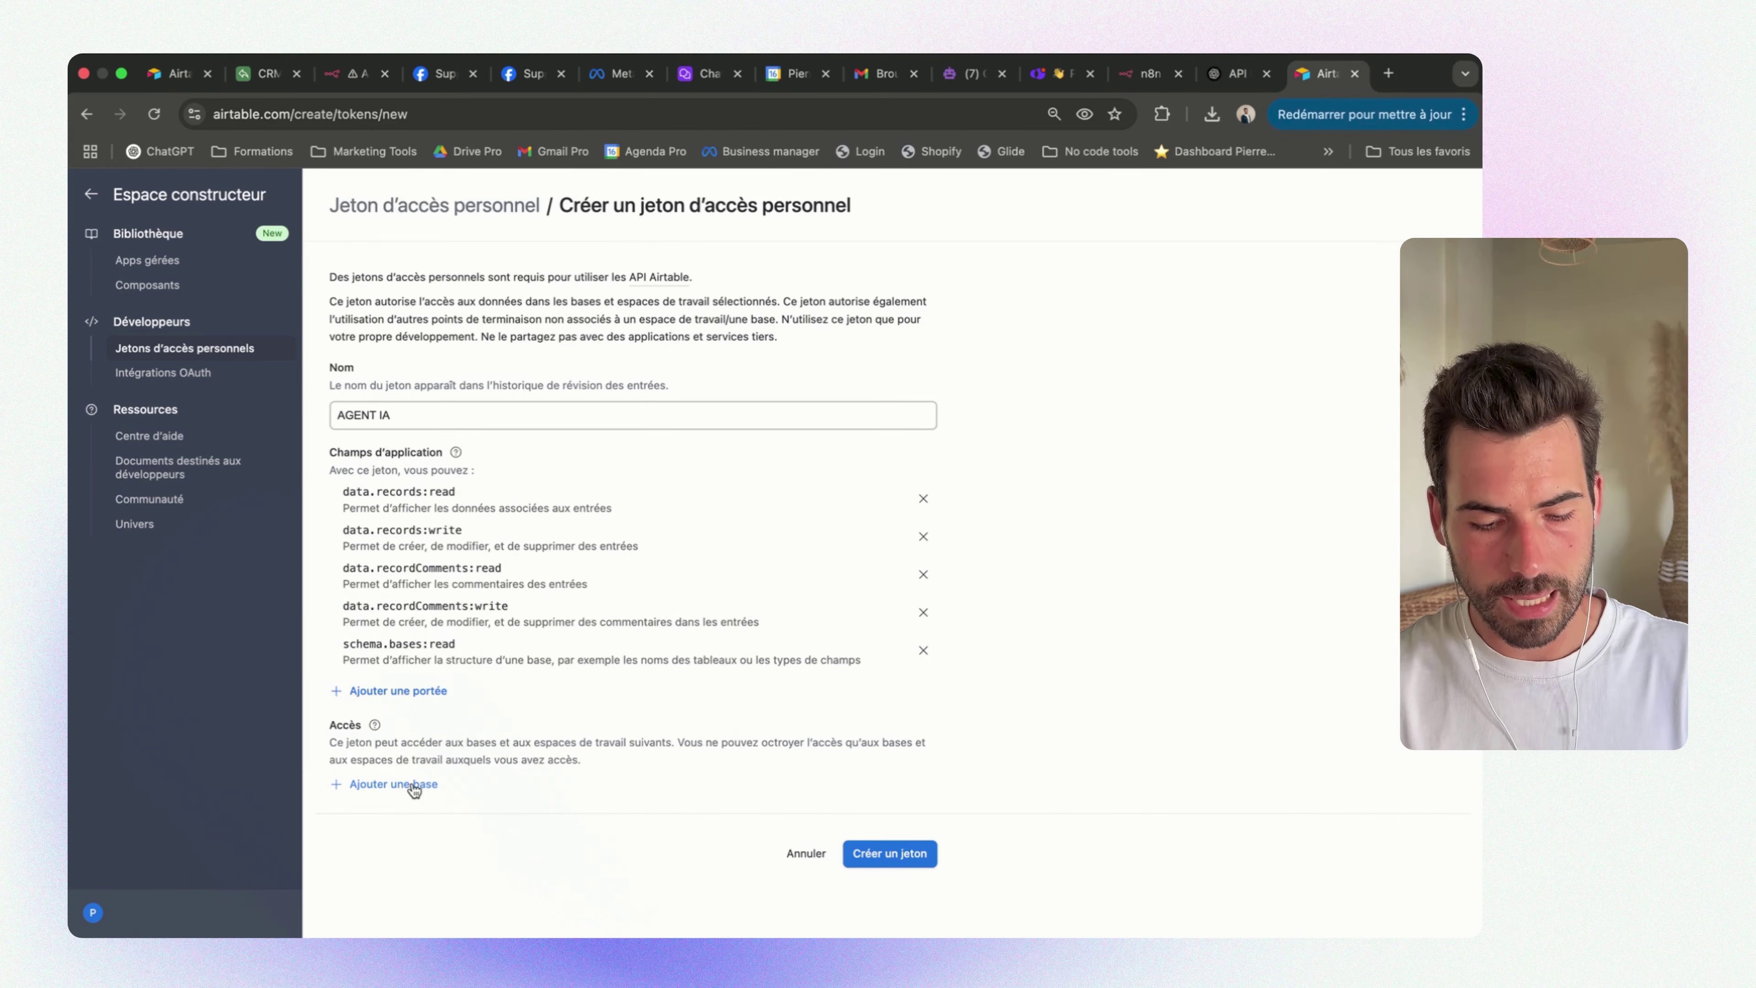
Grant the token access to Chatbot Linkedin AI [DEMO], create it and copy its value
left_click(390, 782)
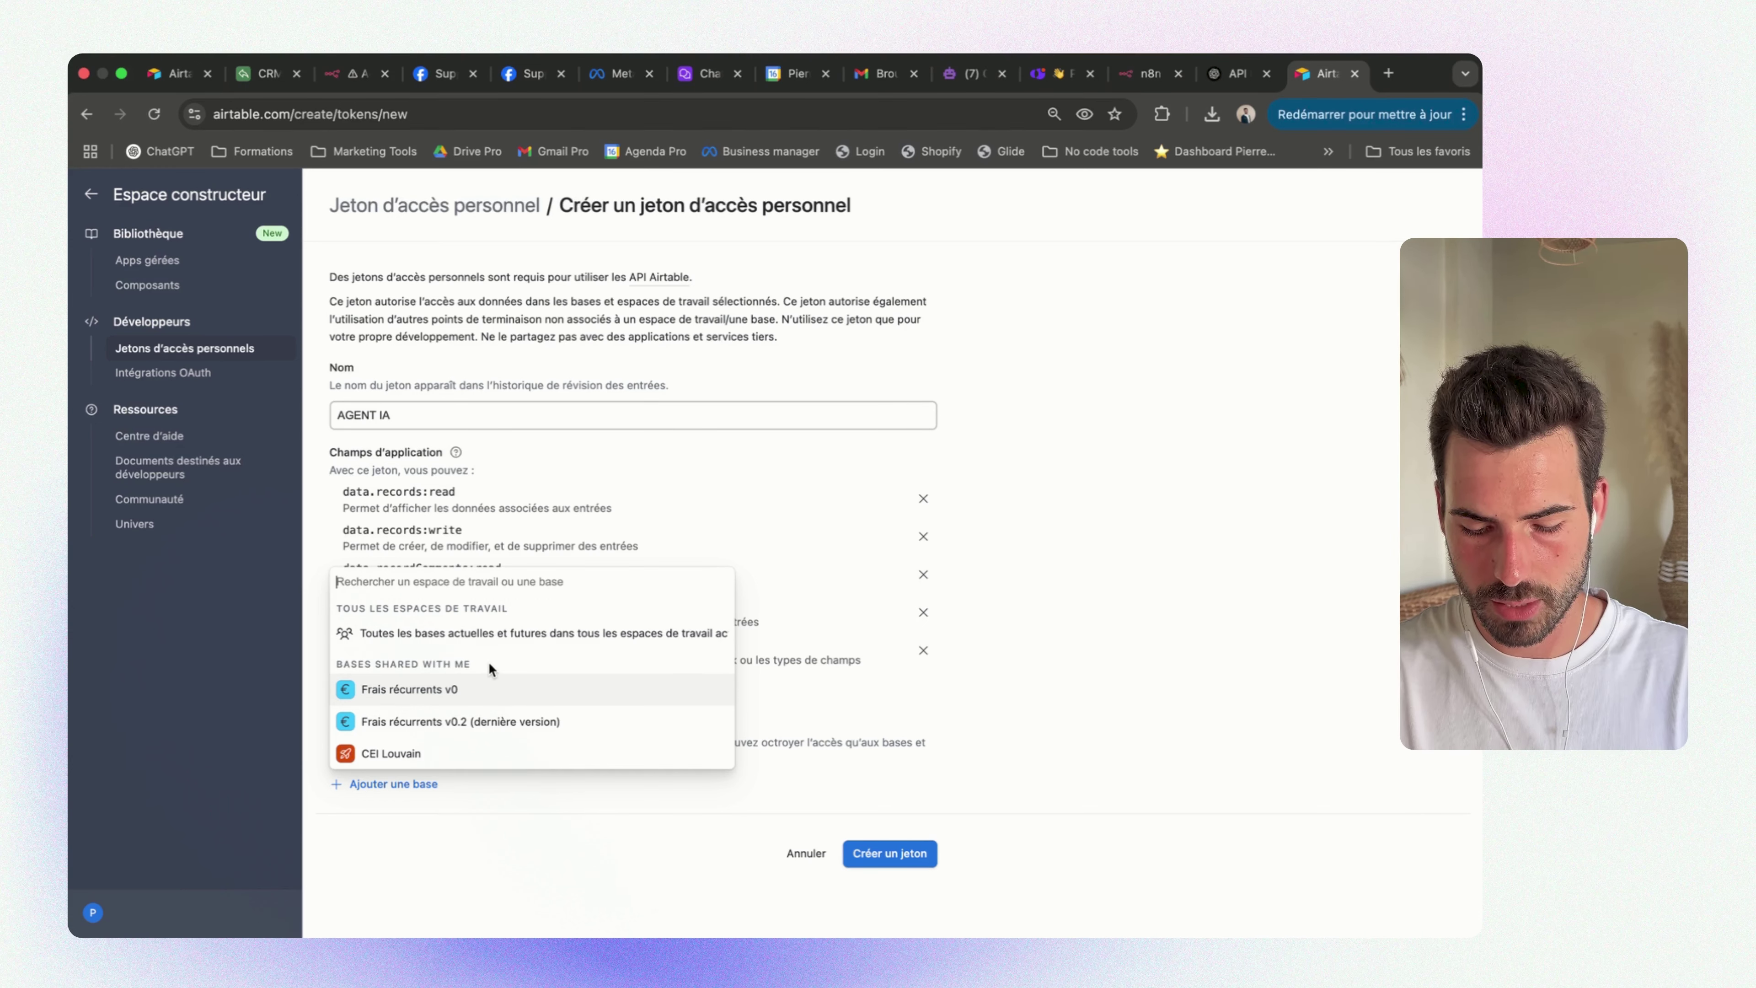
type("DEMO")
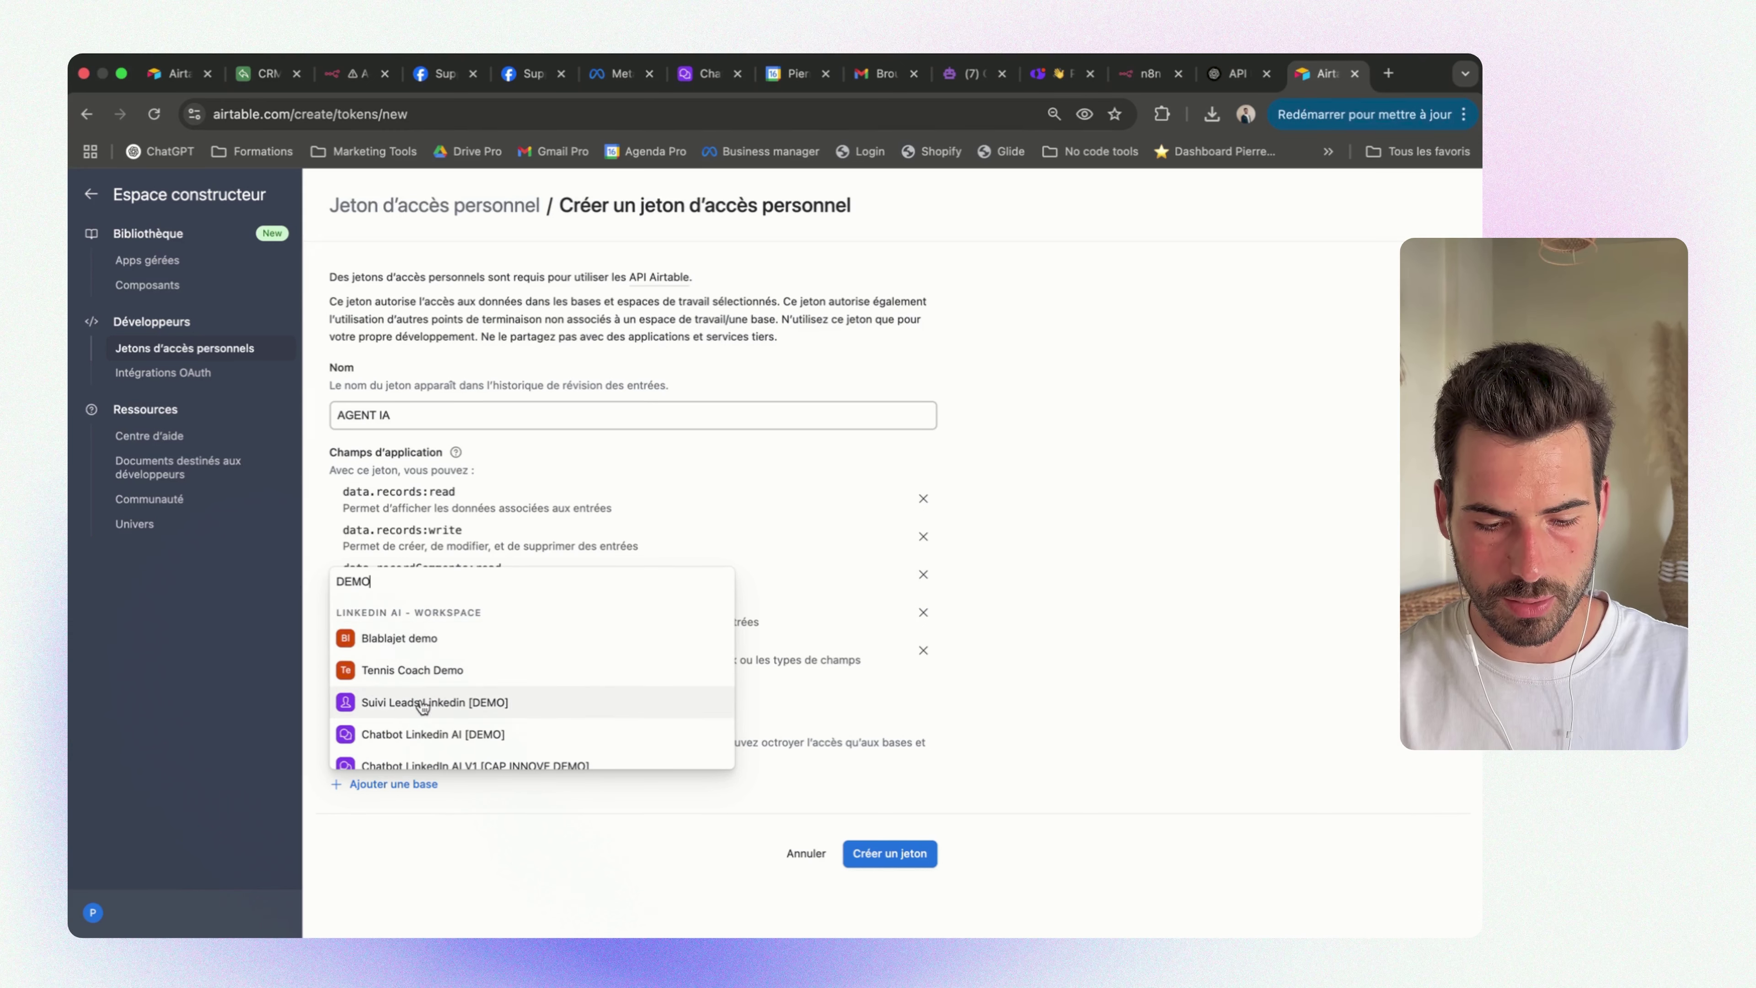
scroll(423, 706, "down", 1)
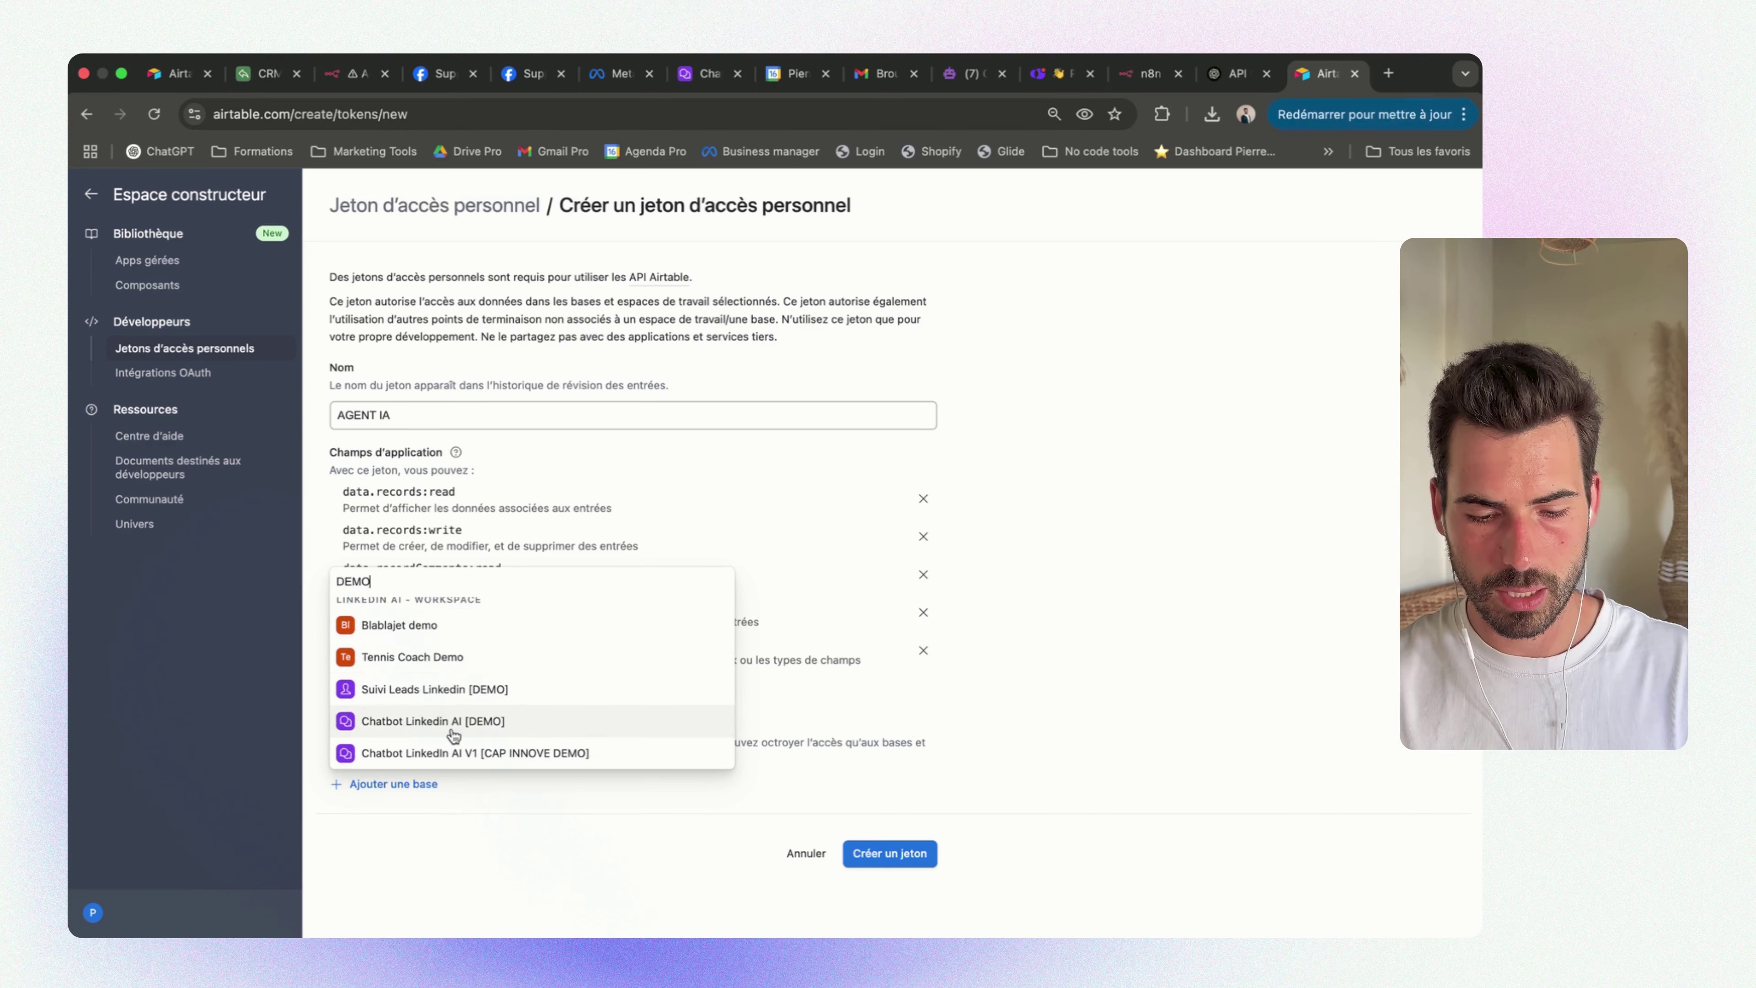
left_click(1049, 694)
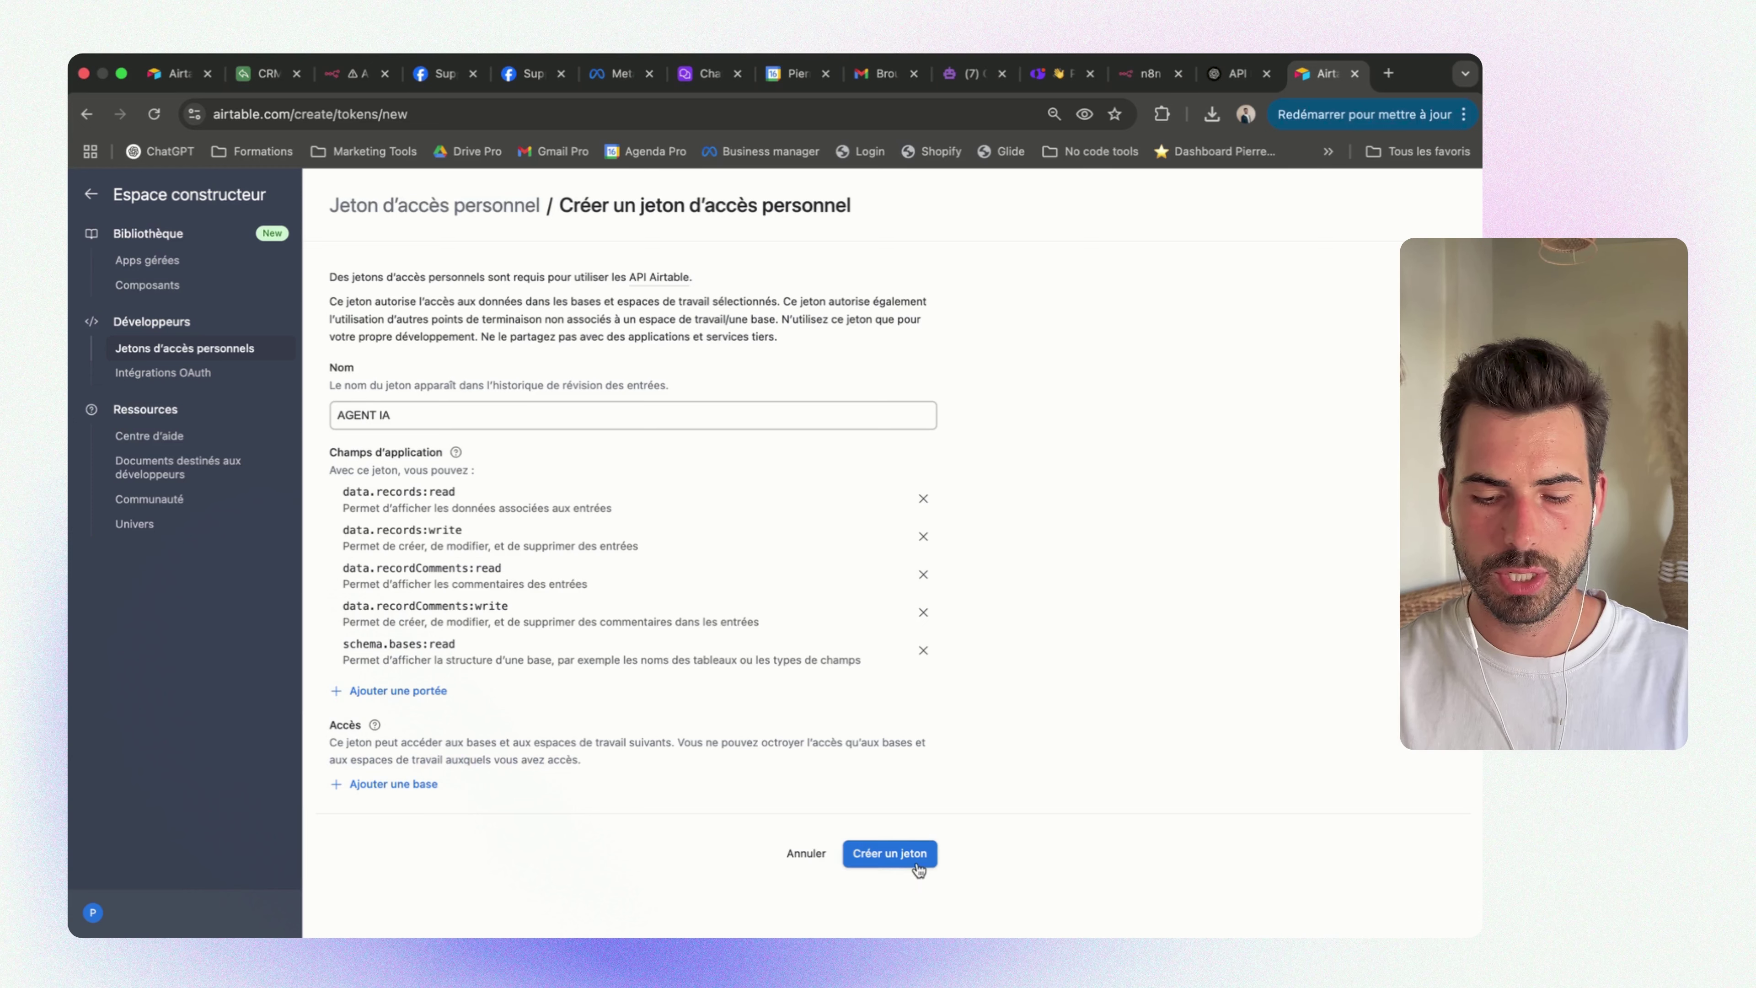
left_click(373, 784)
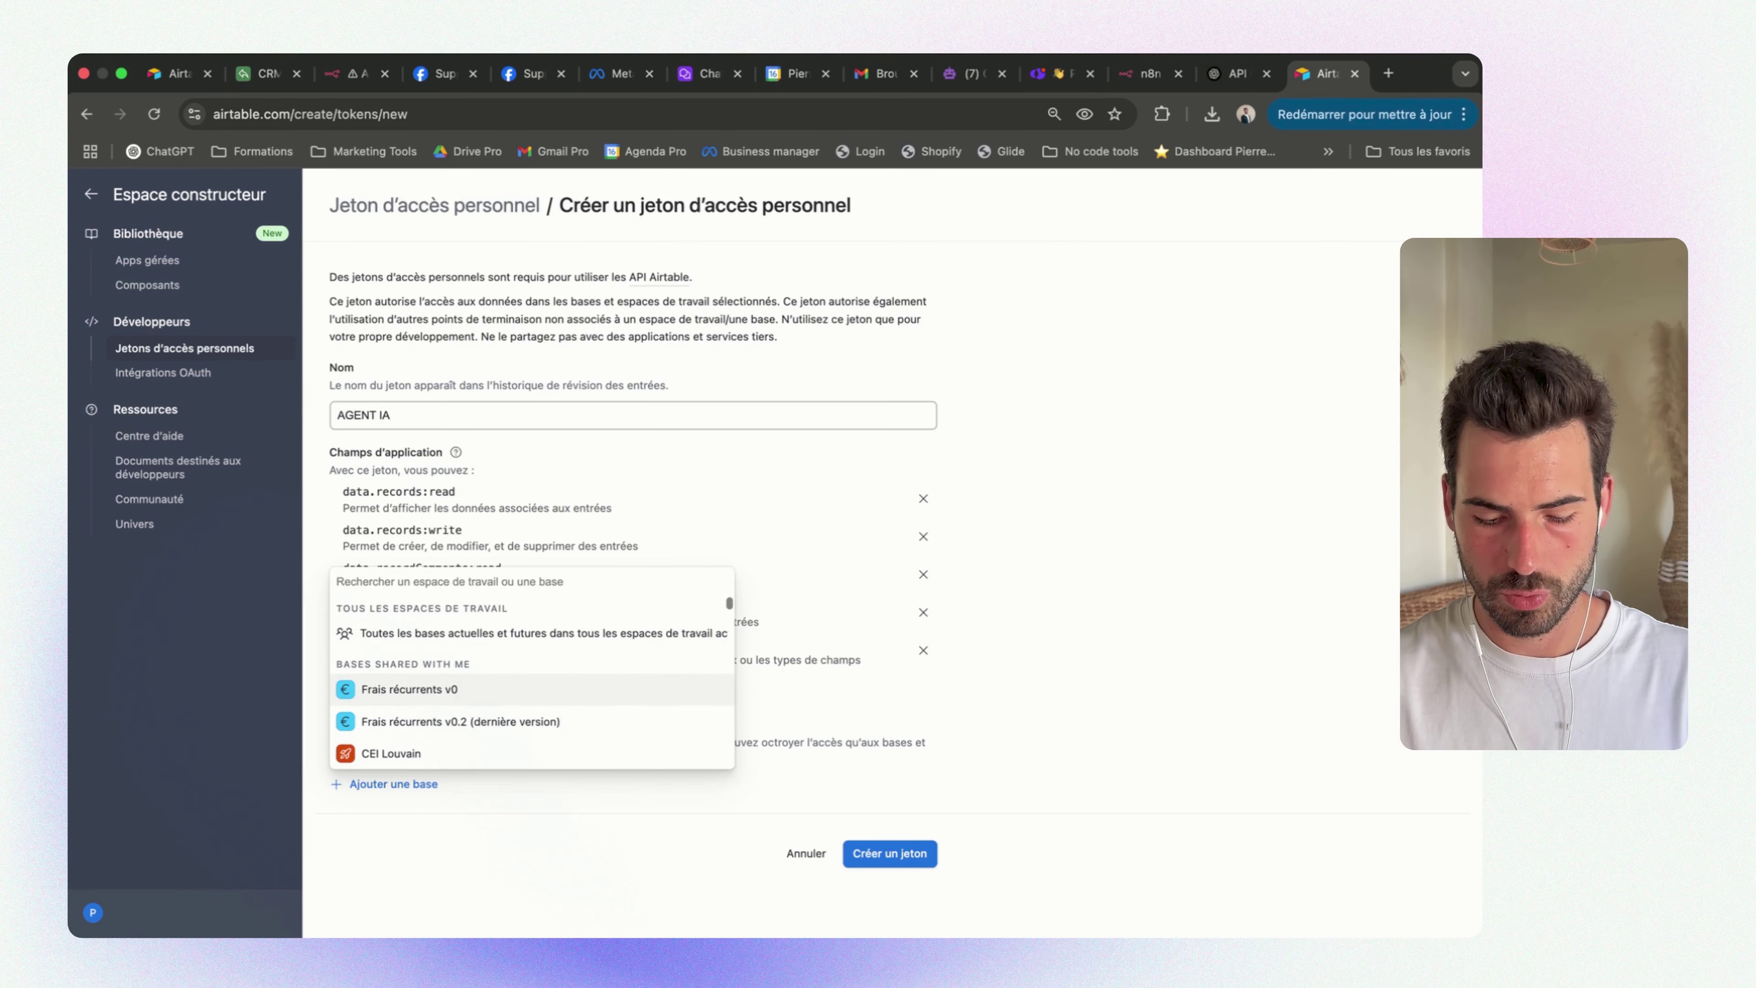
type("DEMO")
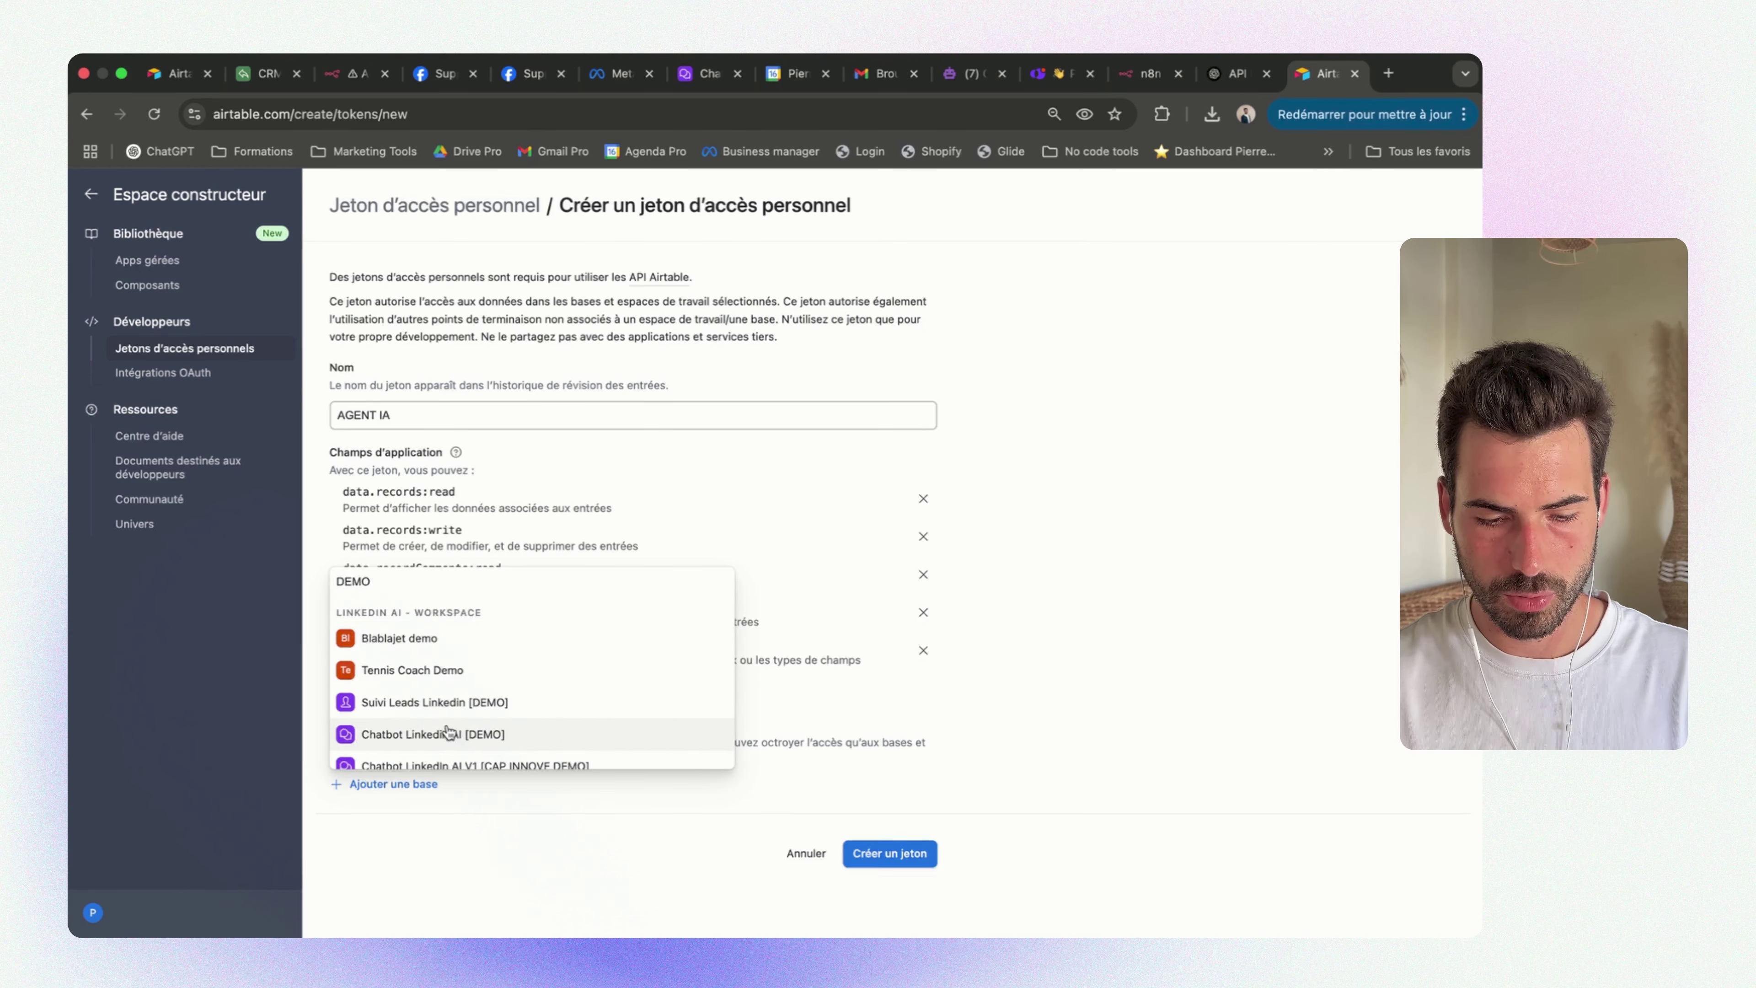
left_click(470, 734)
left_click(867, 901)
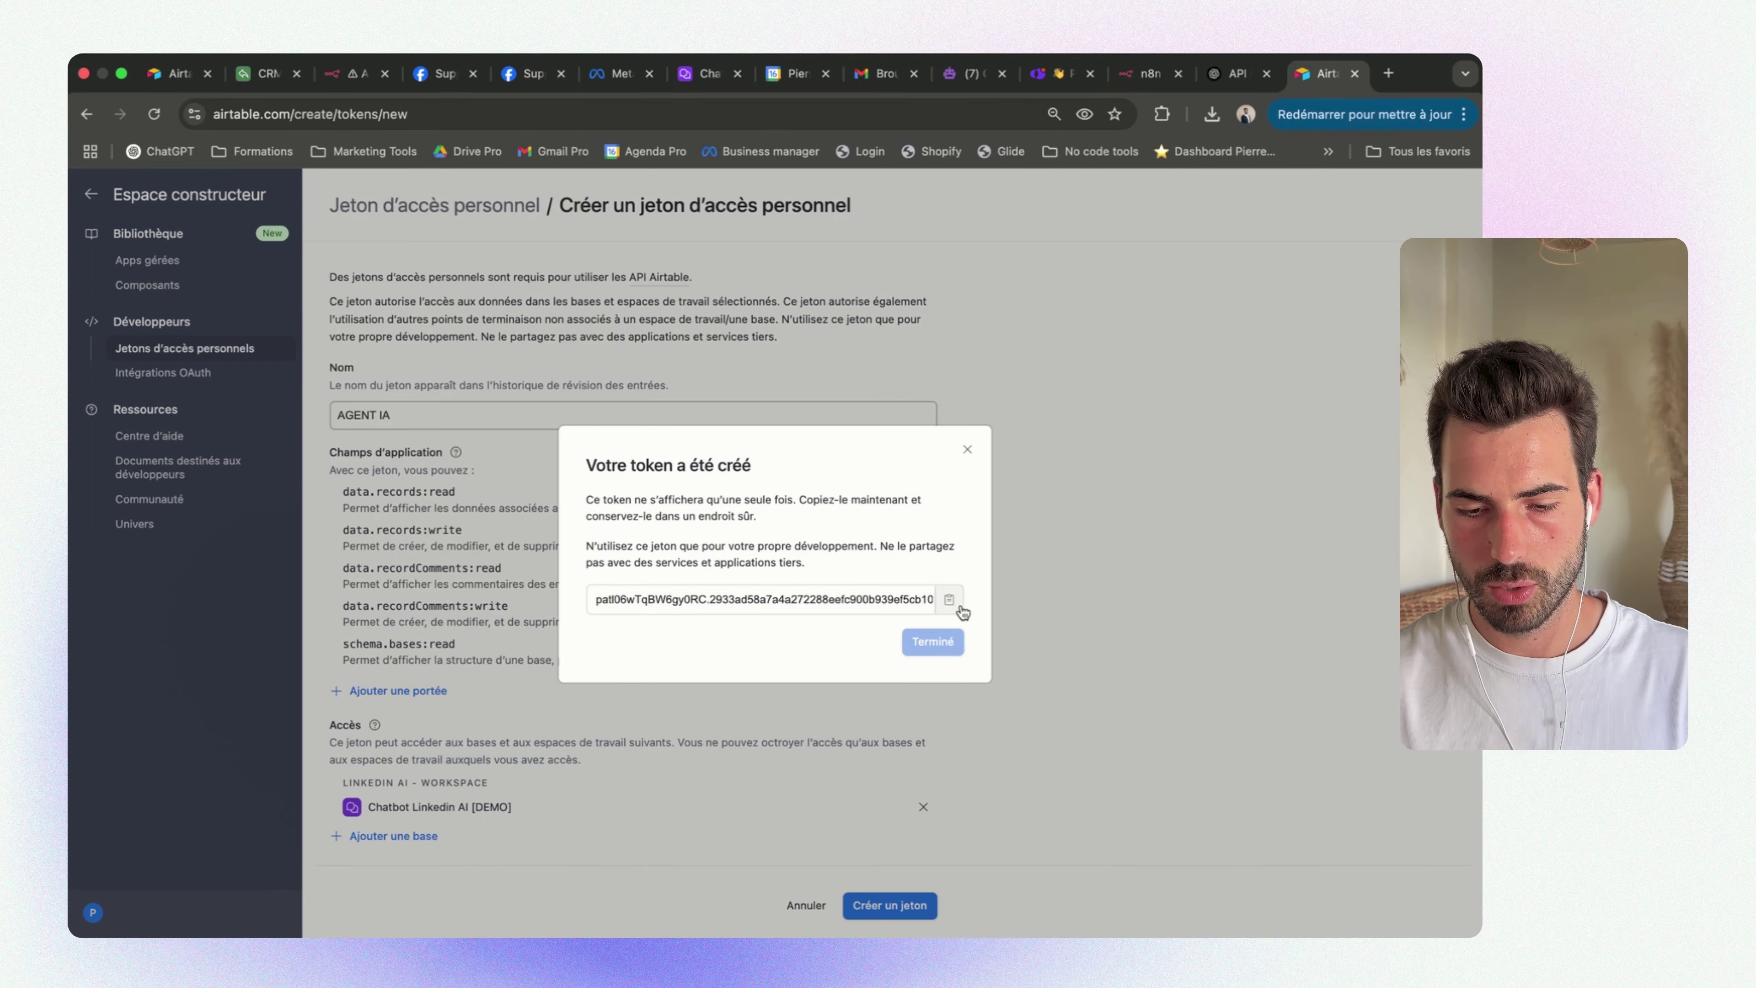
left_click(941, 598)
Back in n8n, look at the AirtableNom node and switch Agent_CRM to editing
left_click(349, 73)
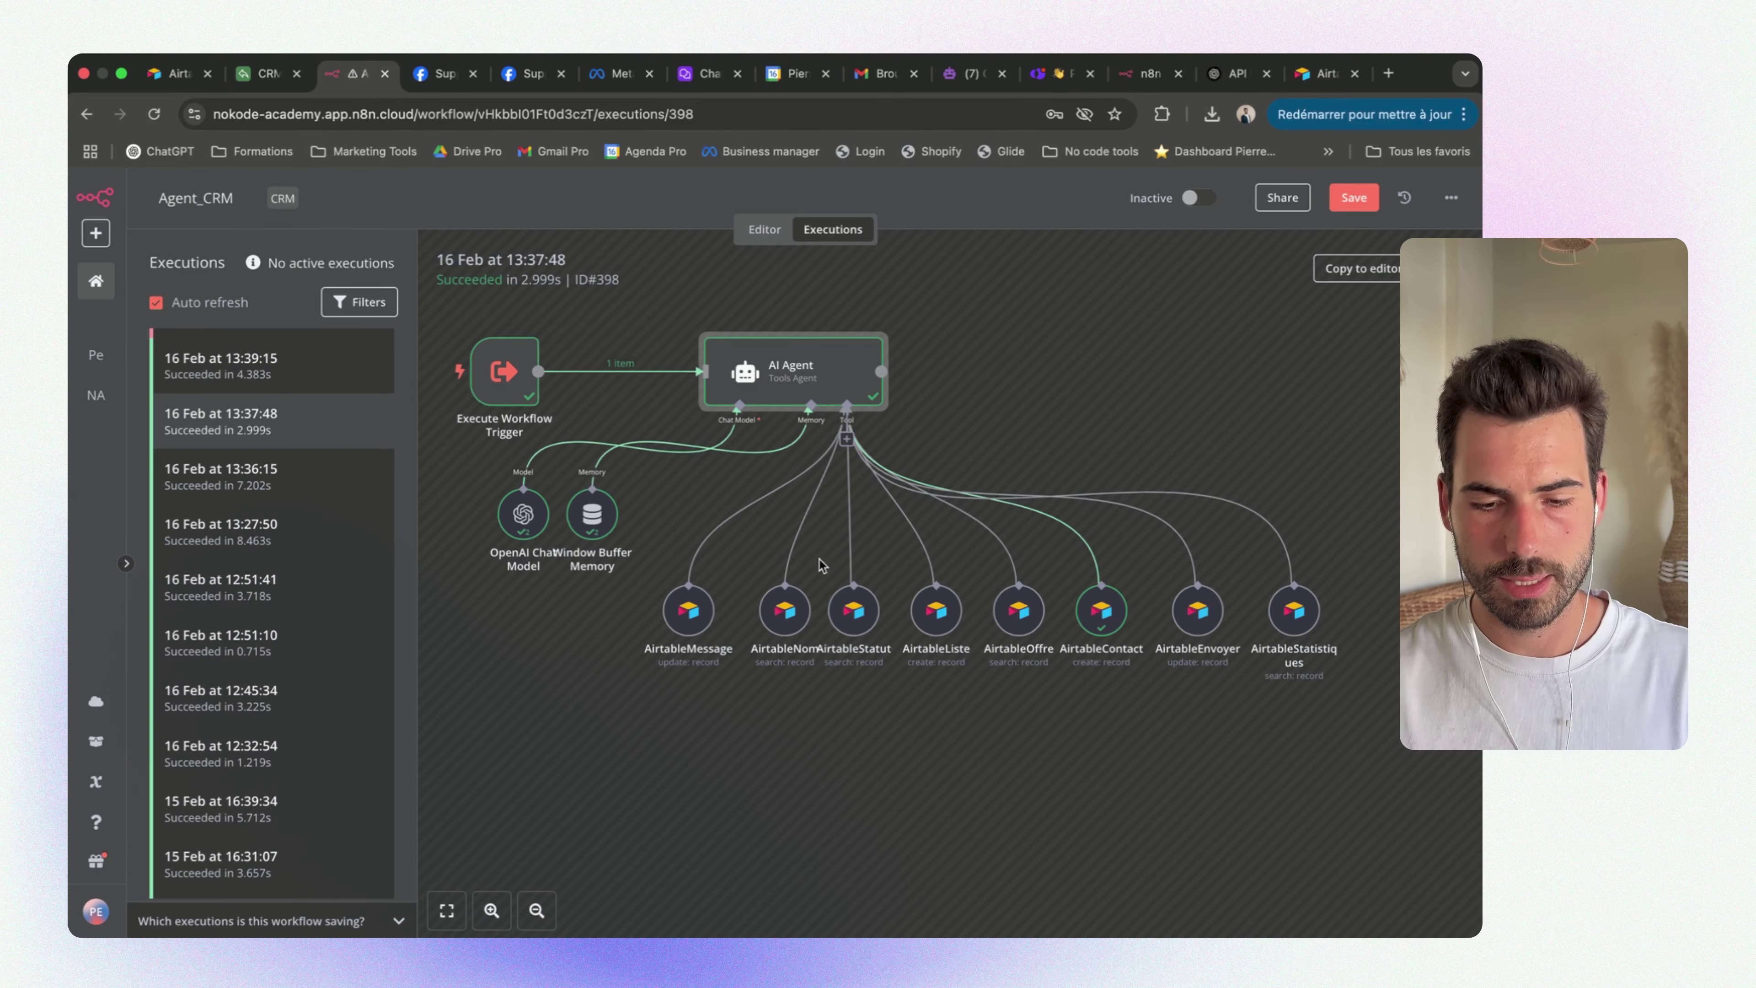
double_click(773, 608)
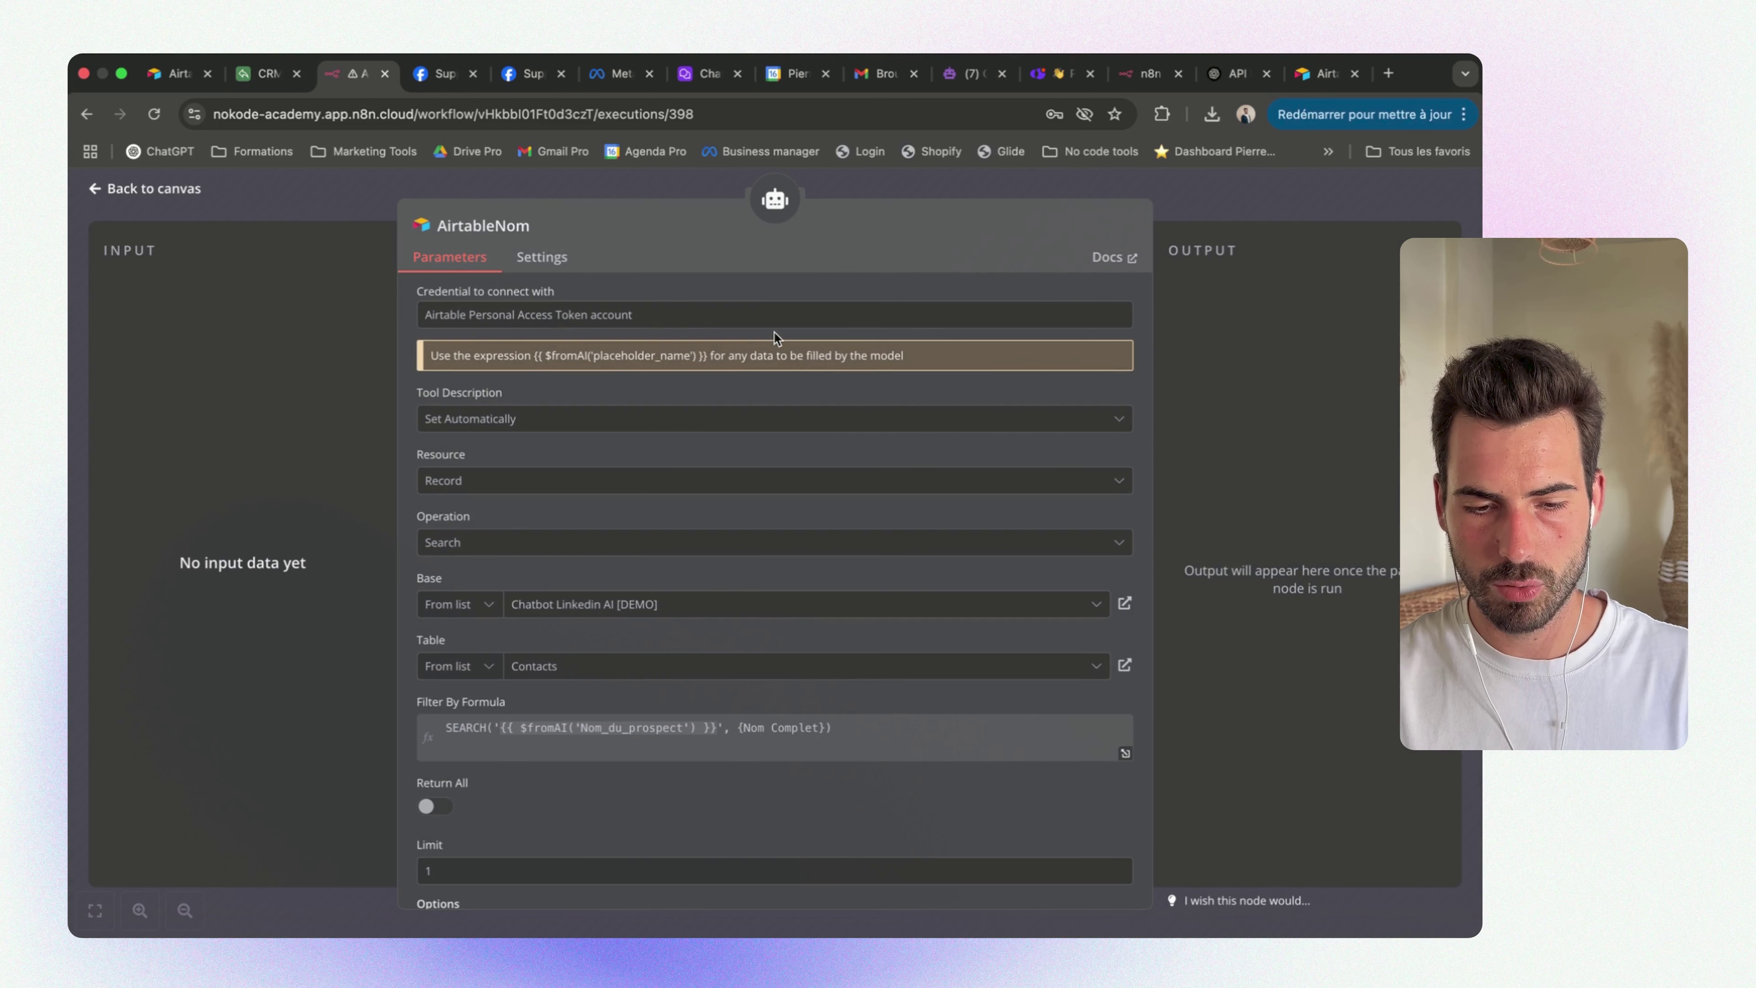
left_click(470, 173)
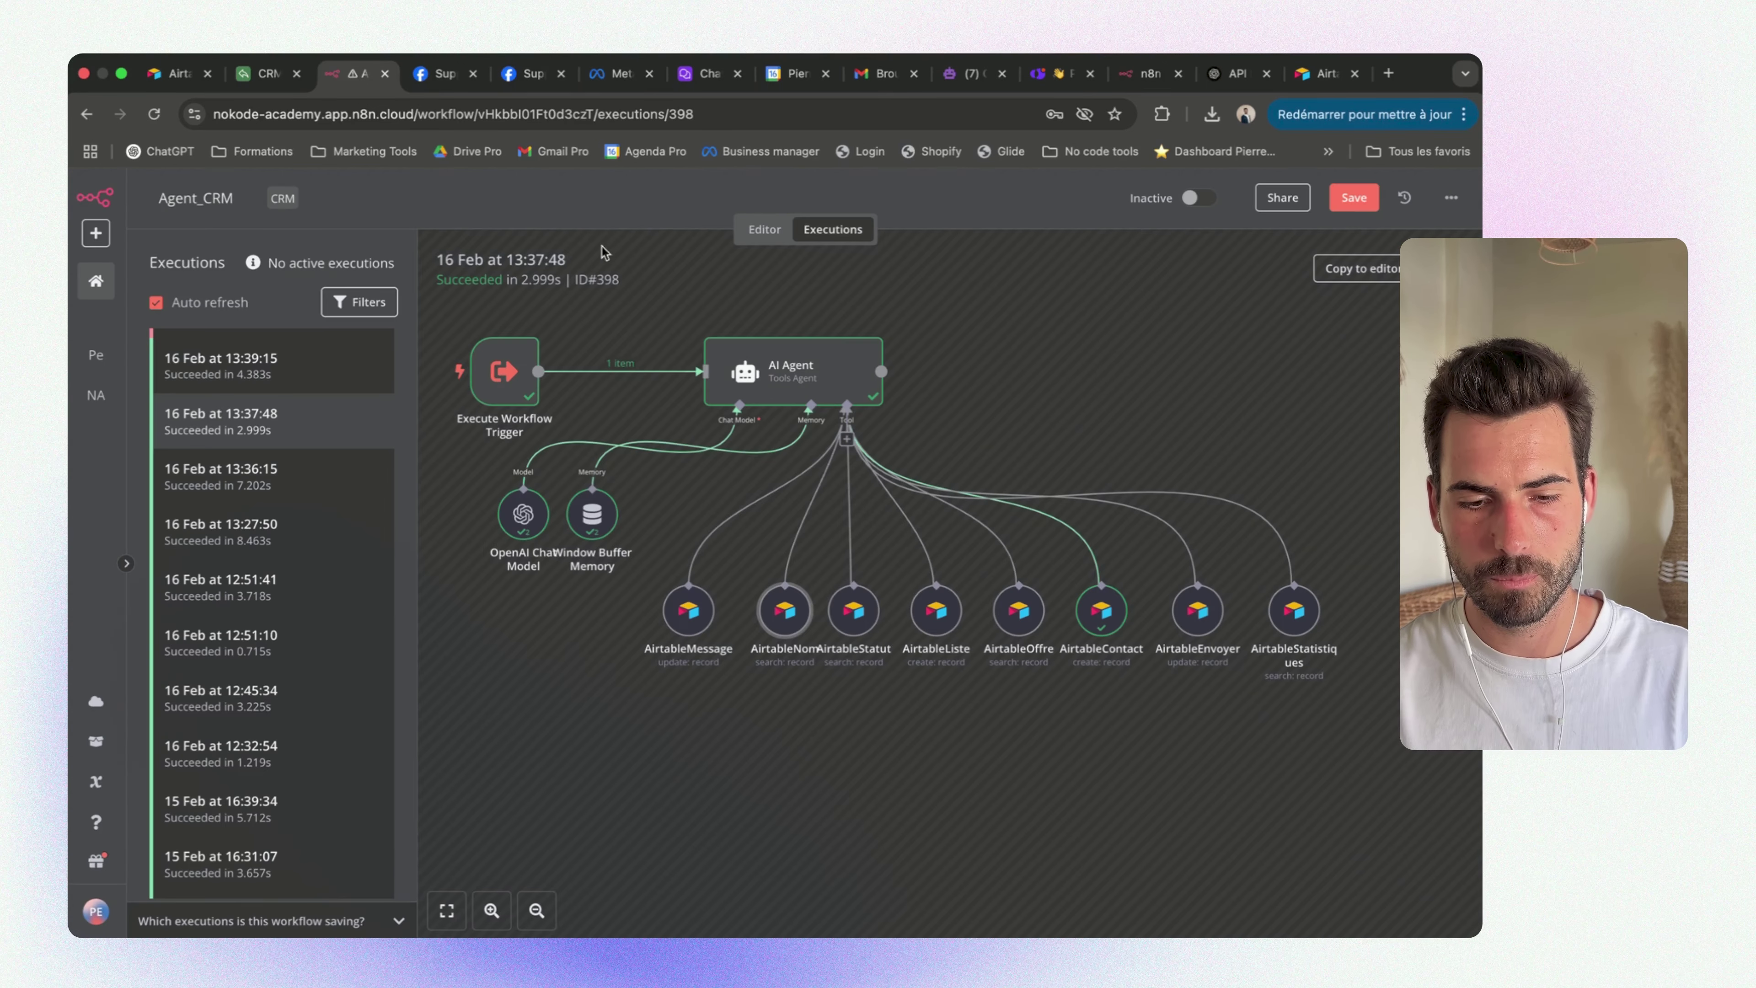
left_click(764, 229)
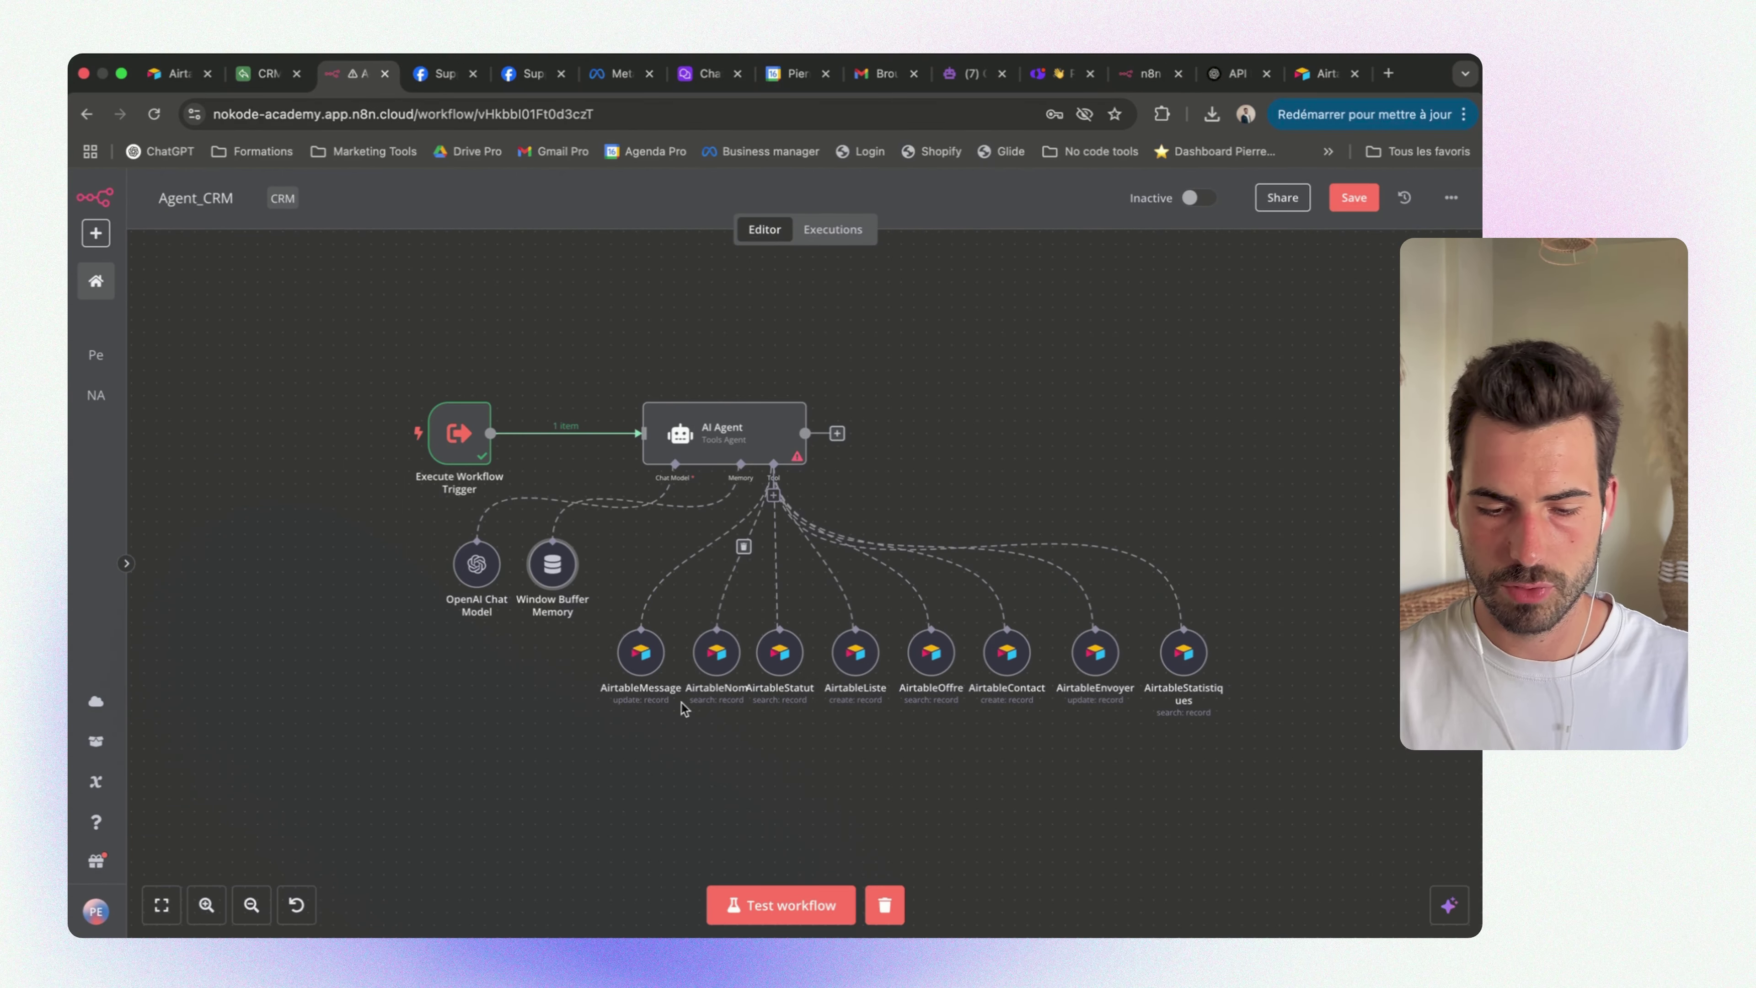
Paste the Airtable token into a new credential on AirtableMessage, then show all desktop spaces
double_click(643, 654)
left_click(608, 313)
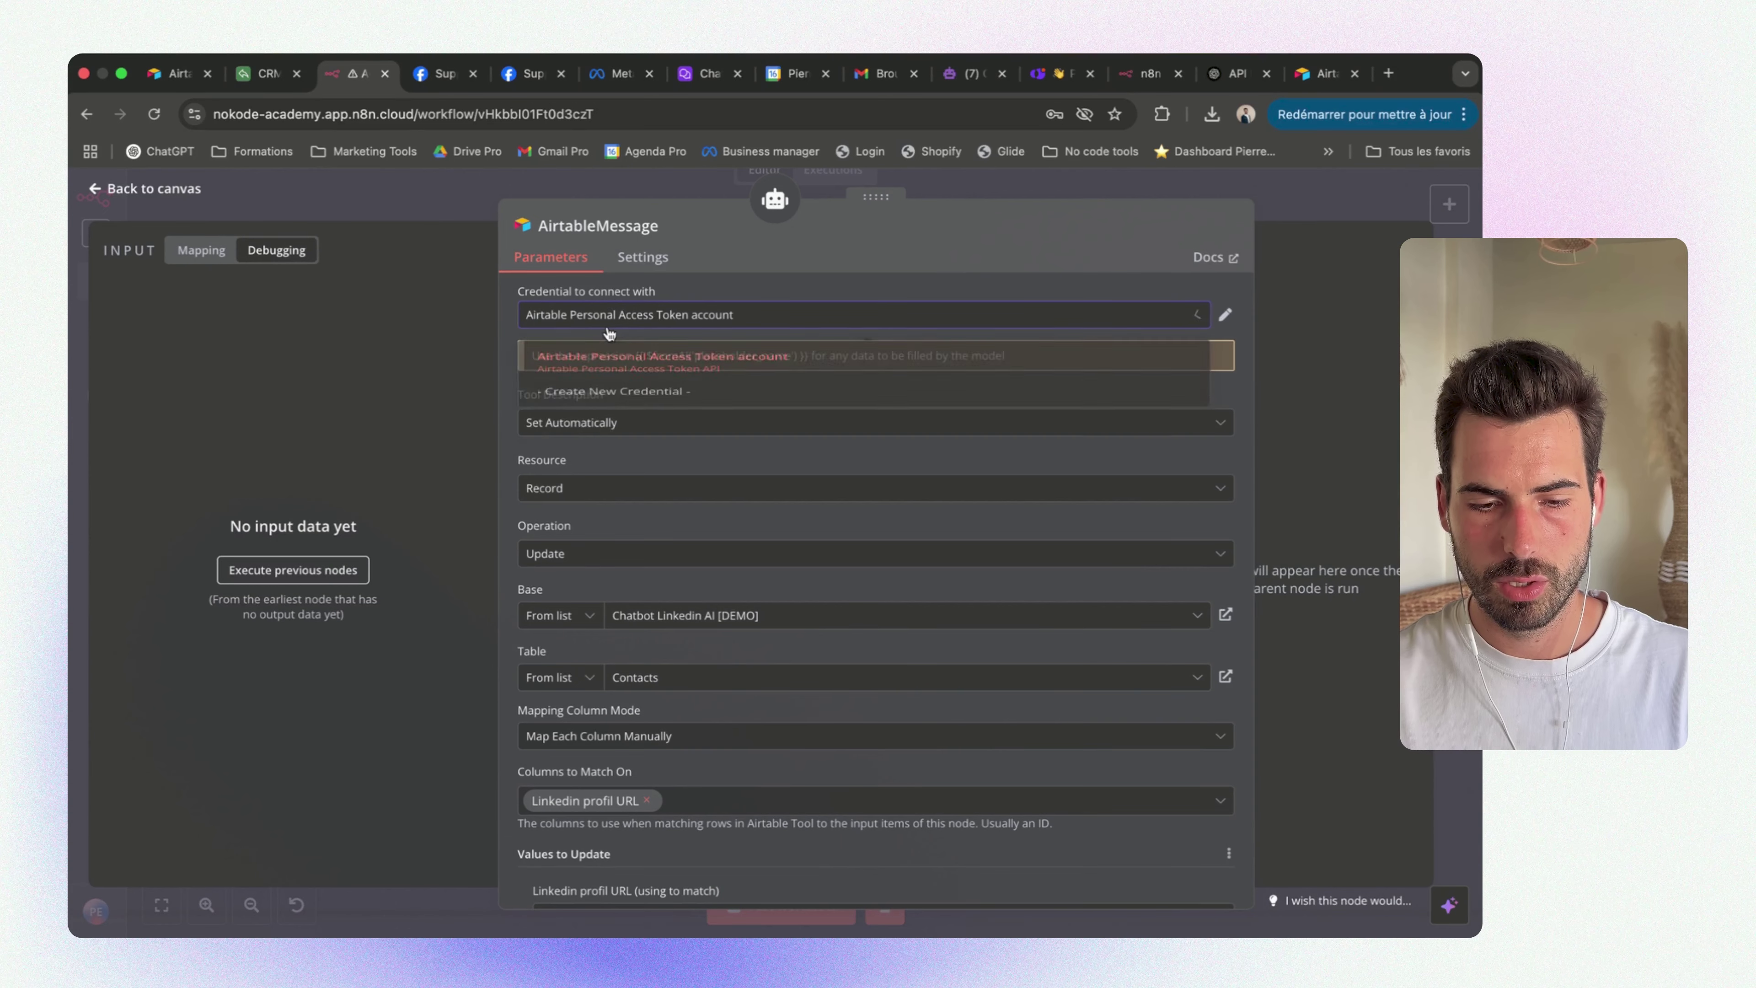
left_click(601, 408)
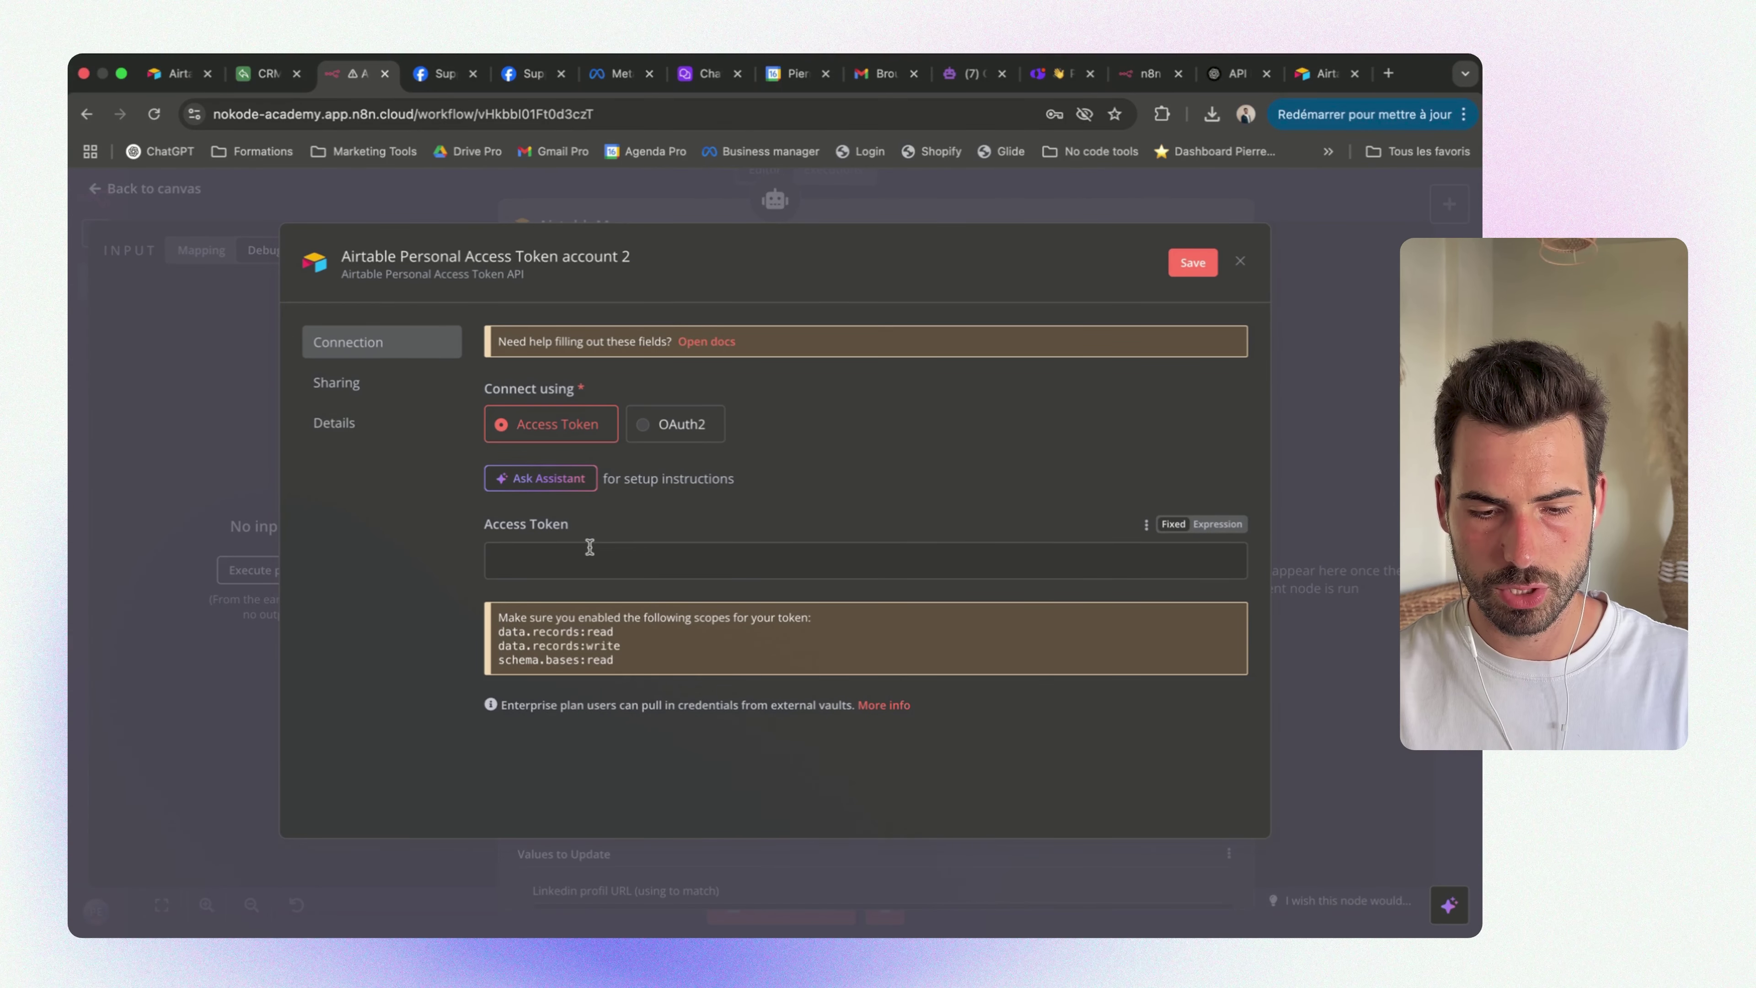
left_click(601, 557)
key("super+v")
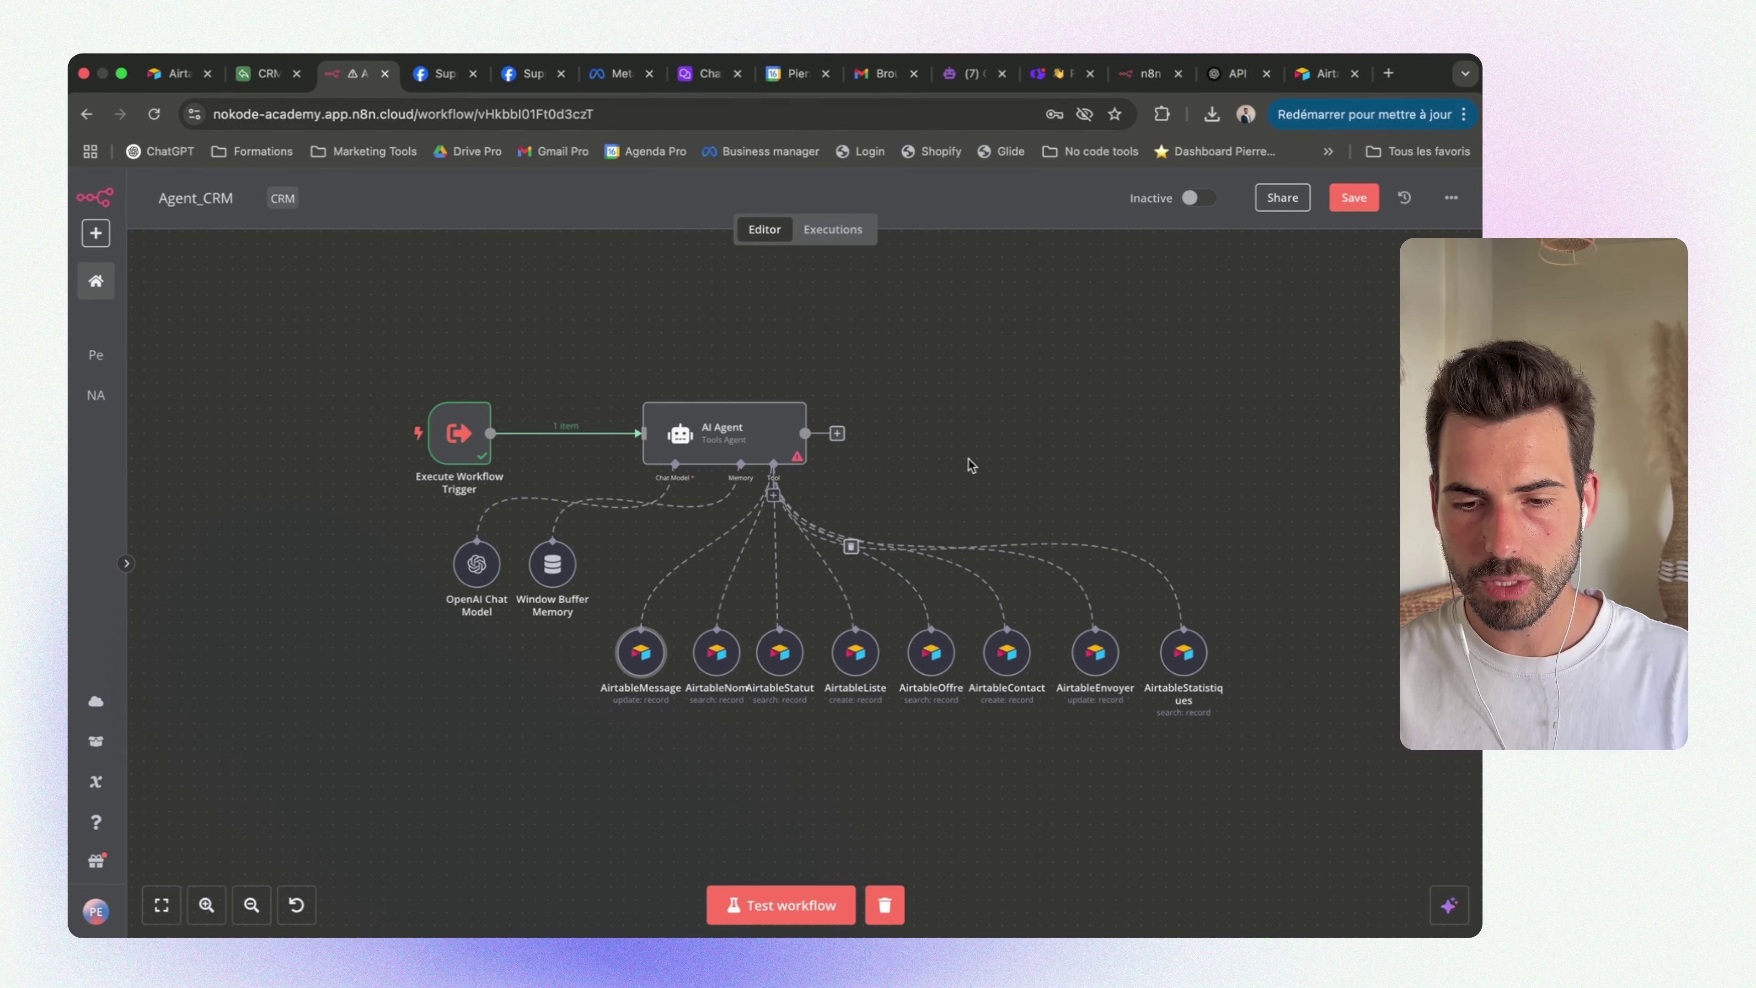
key("ctrl+Up")
key("ctrl+Up")
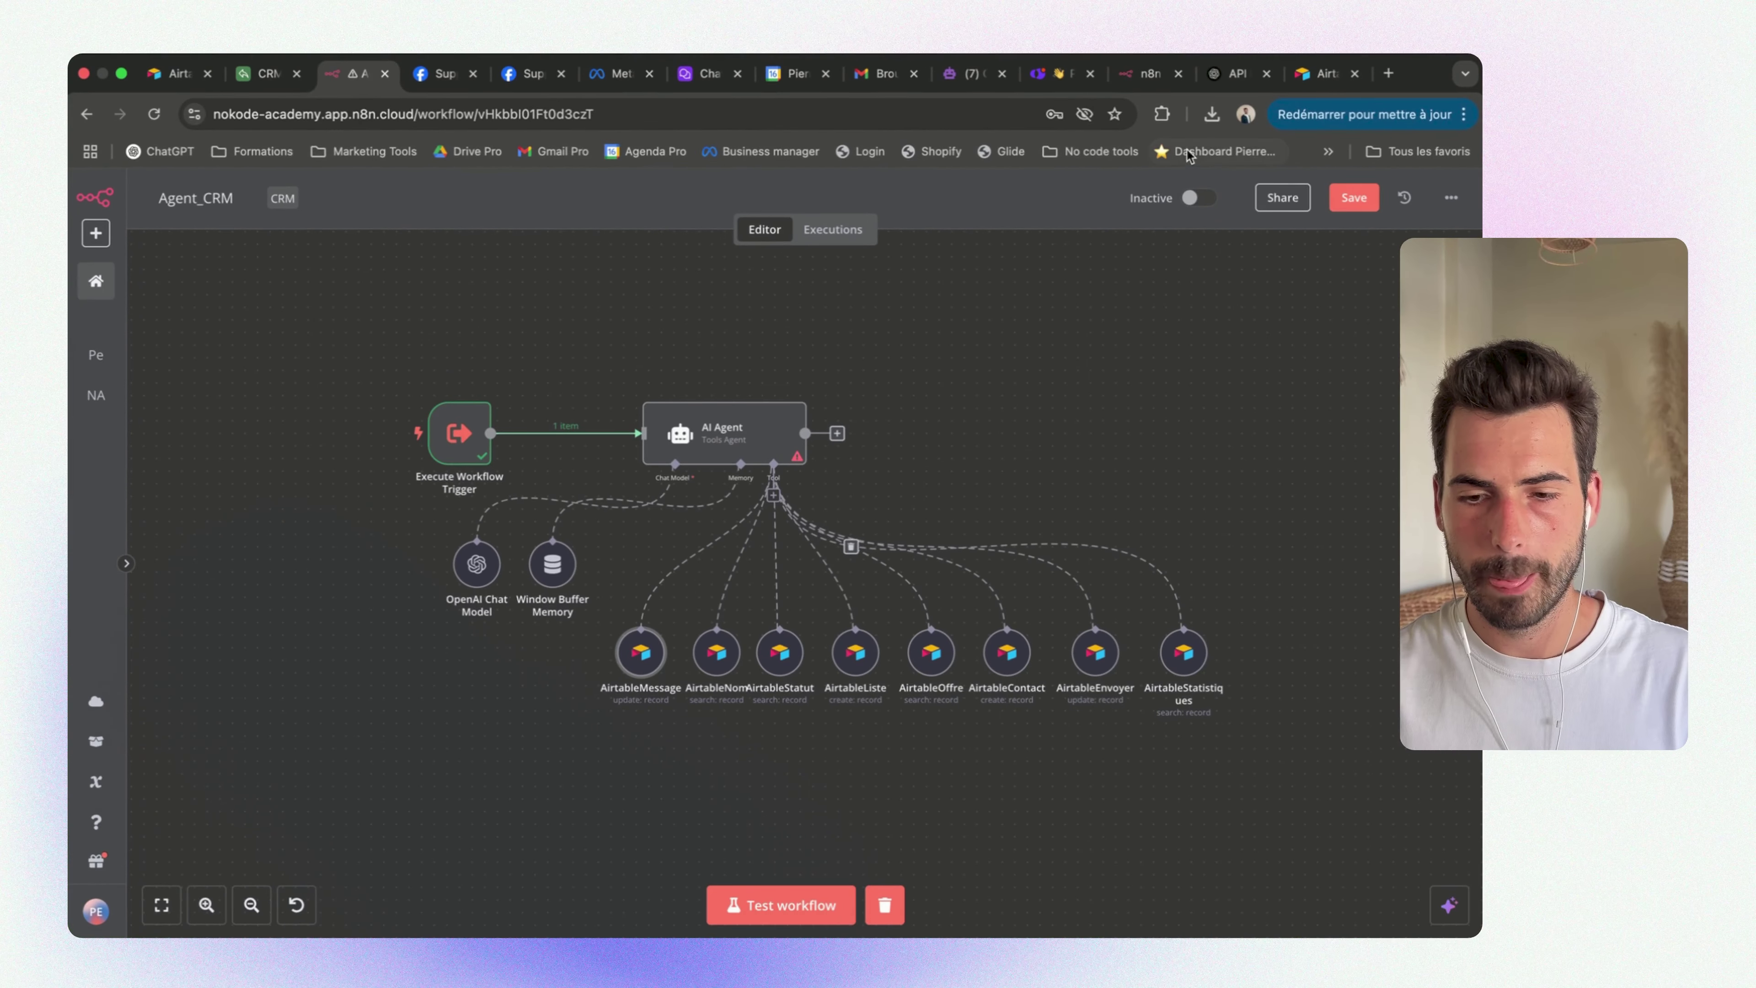
key("ctrl+Up")
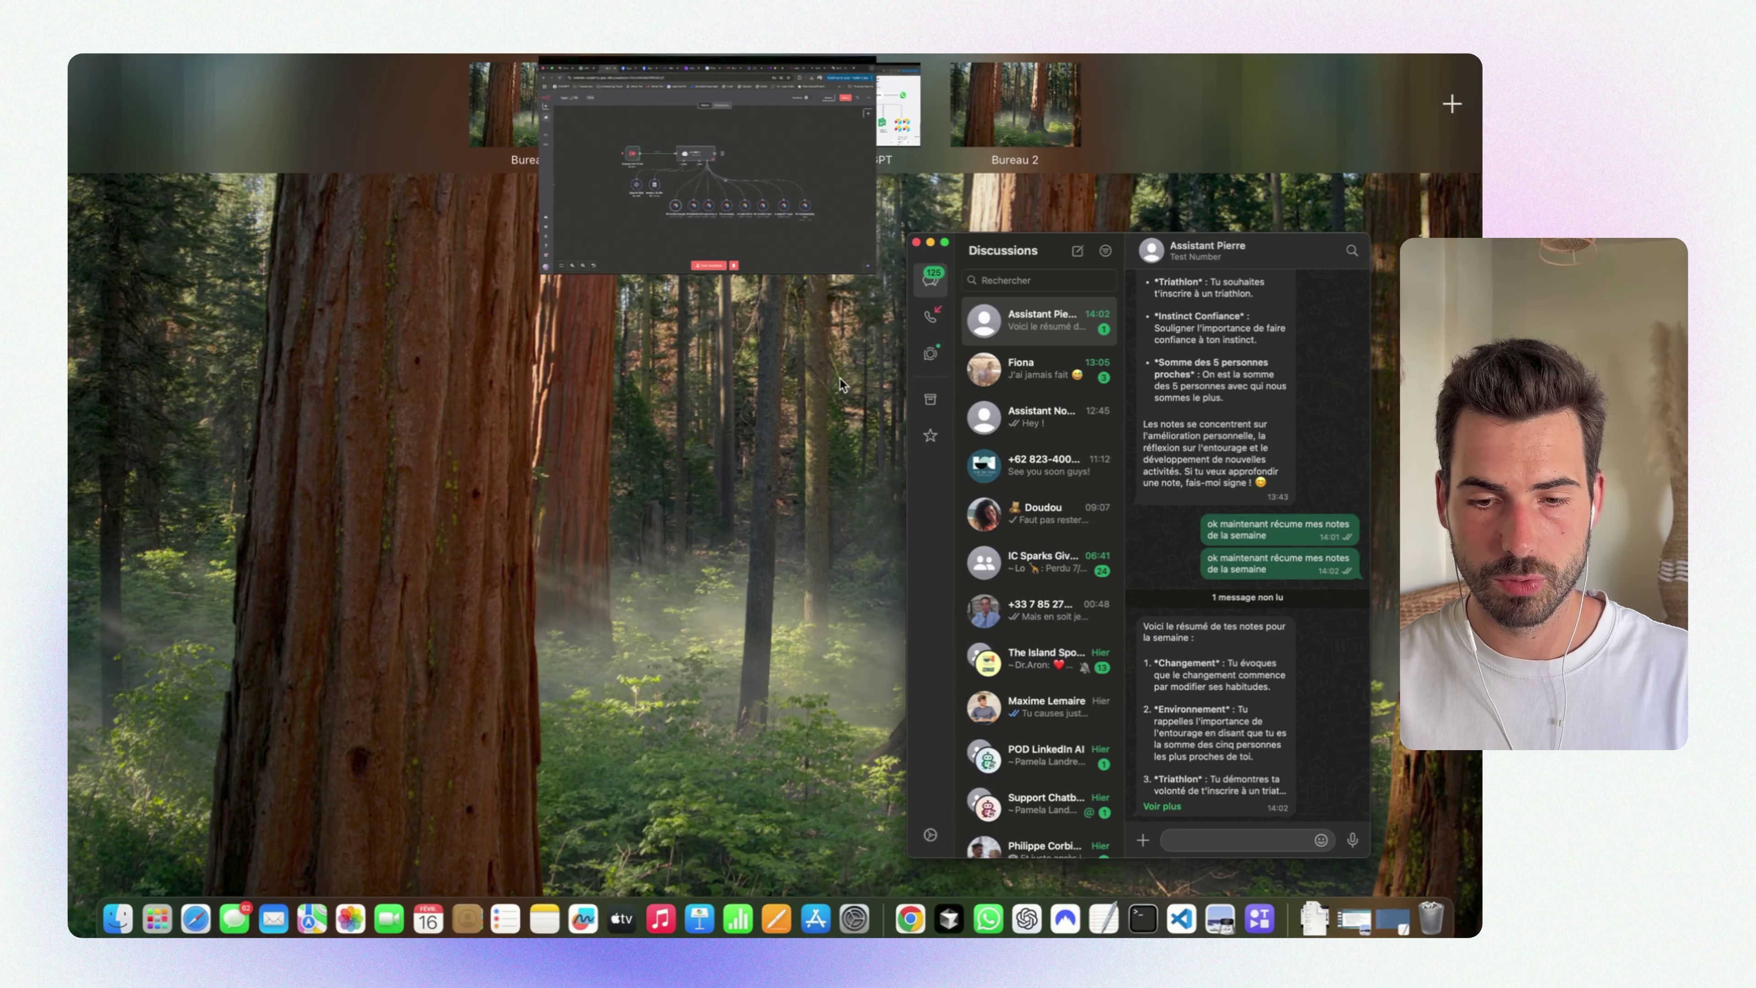
Bring up the Whimsical 'Assistant GPT' board and highlight the incoming and outgoing WhatsApp icons
left_click(851, 102)
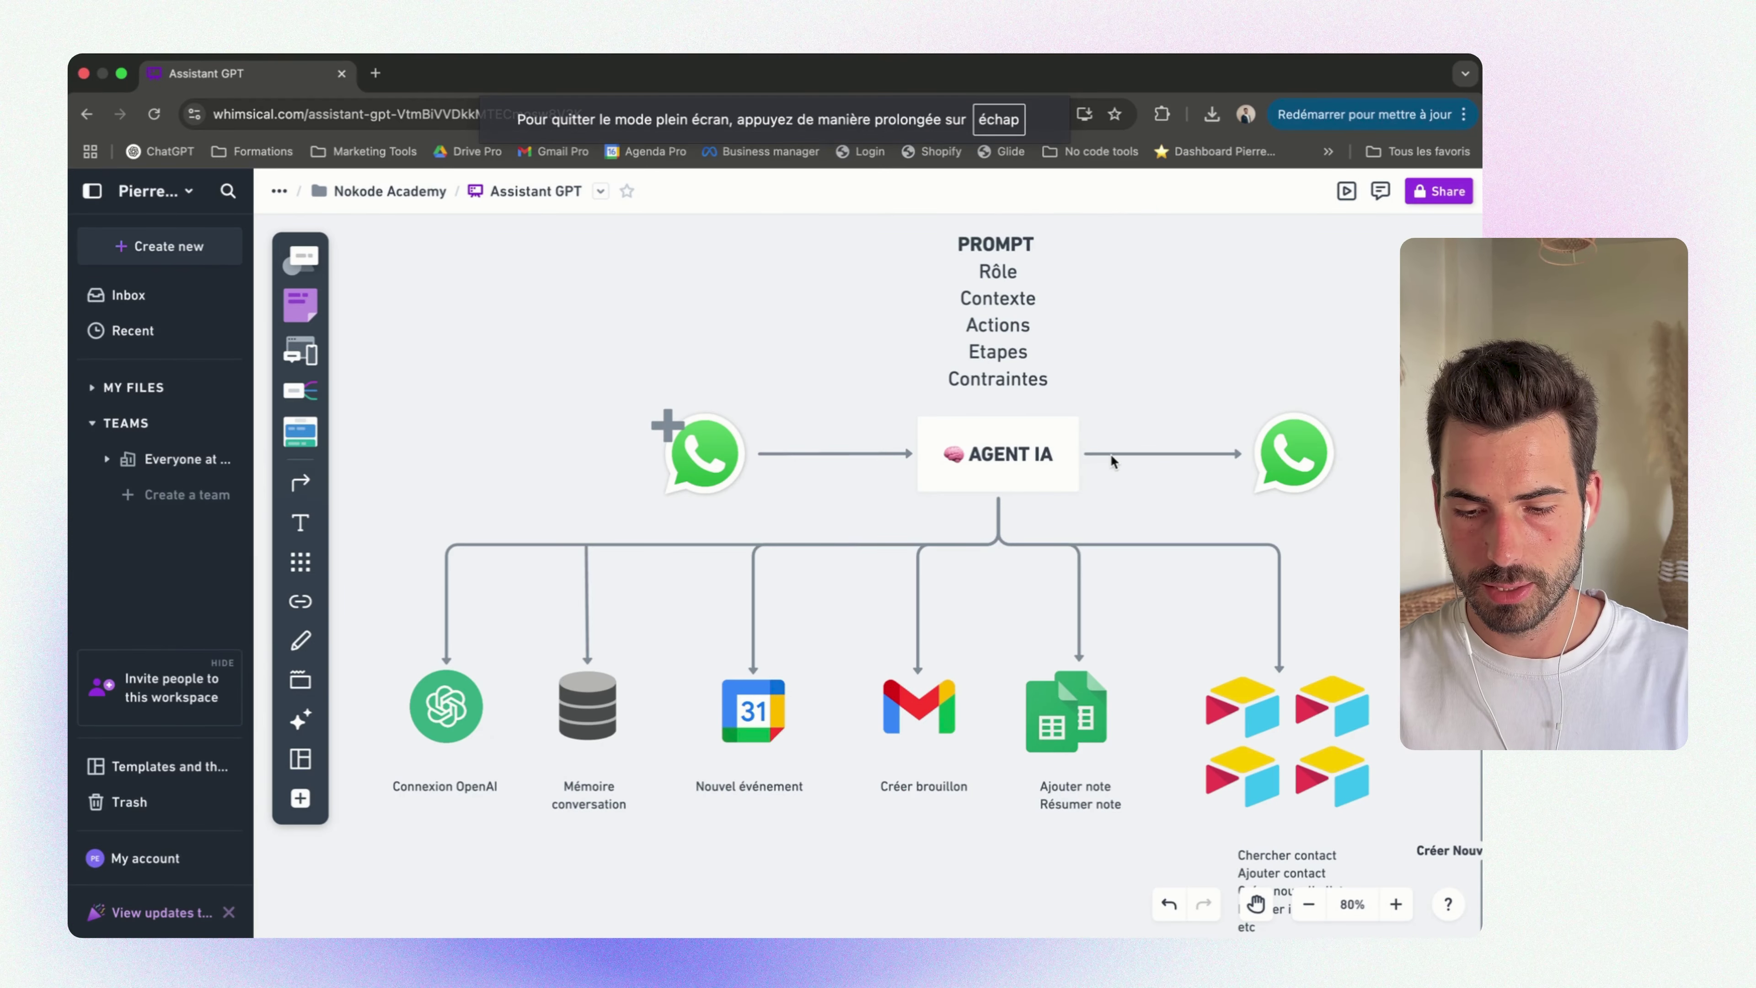
scroll(1107, 453, "down", 5)
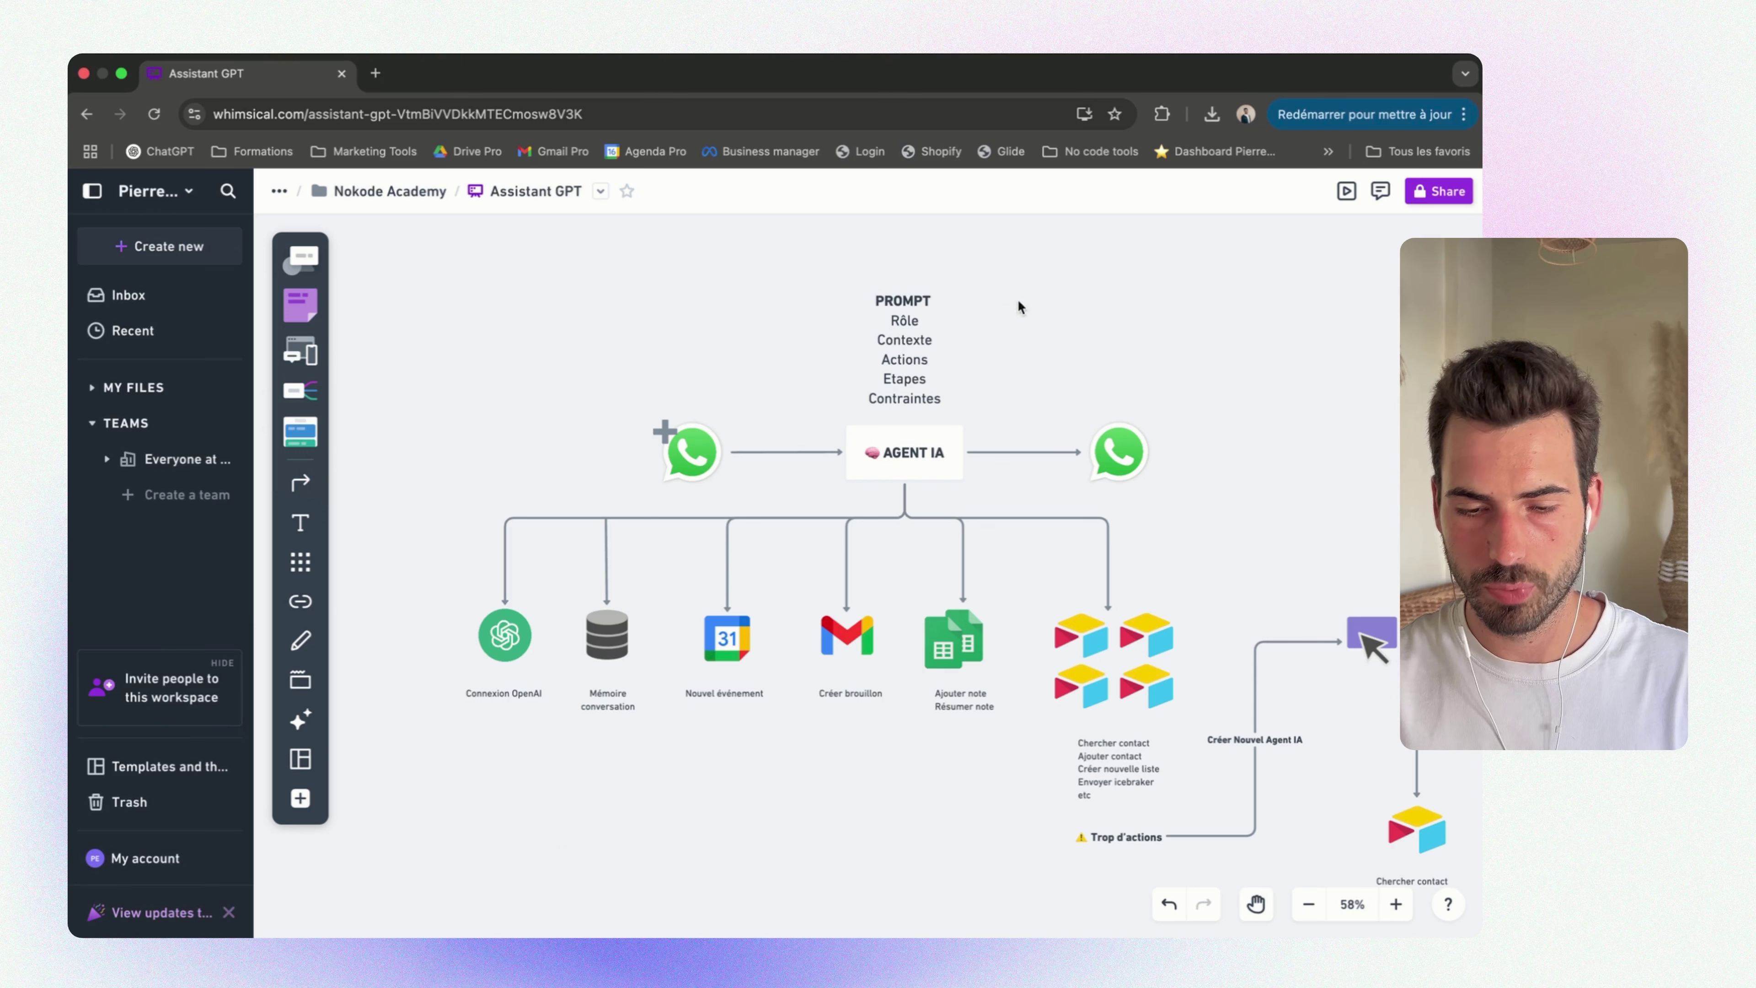
left_click(712, 460)
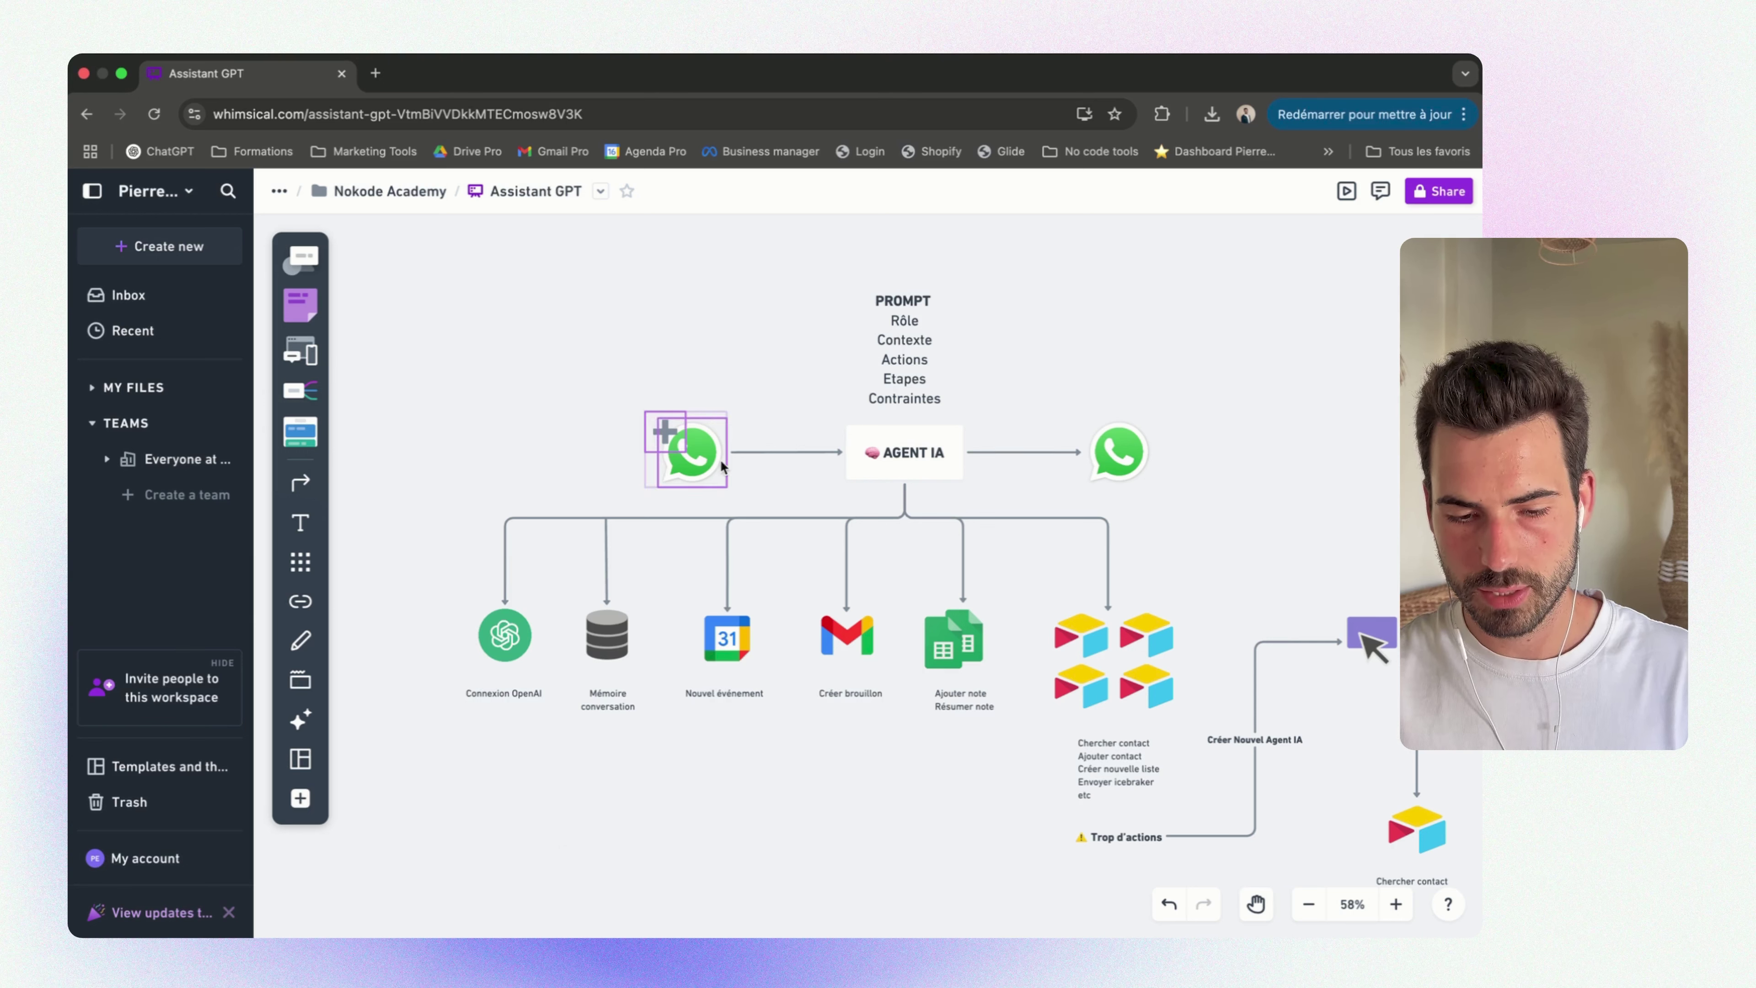
left_click_drag(1170, 352, 1101, 478)
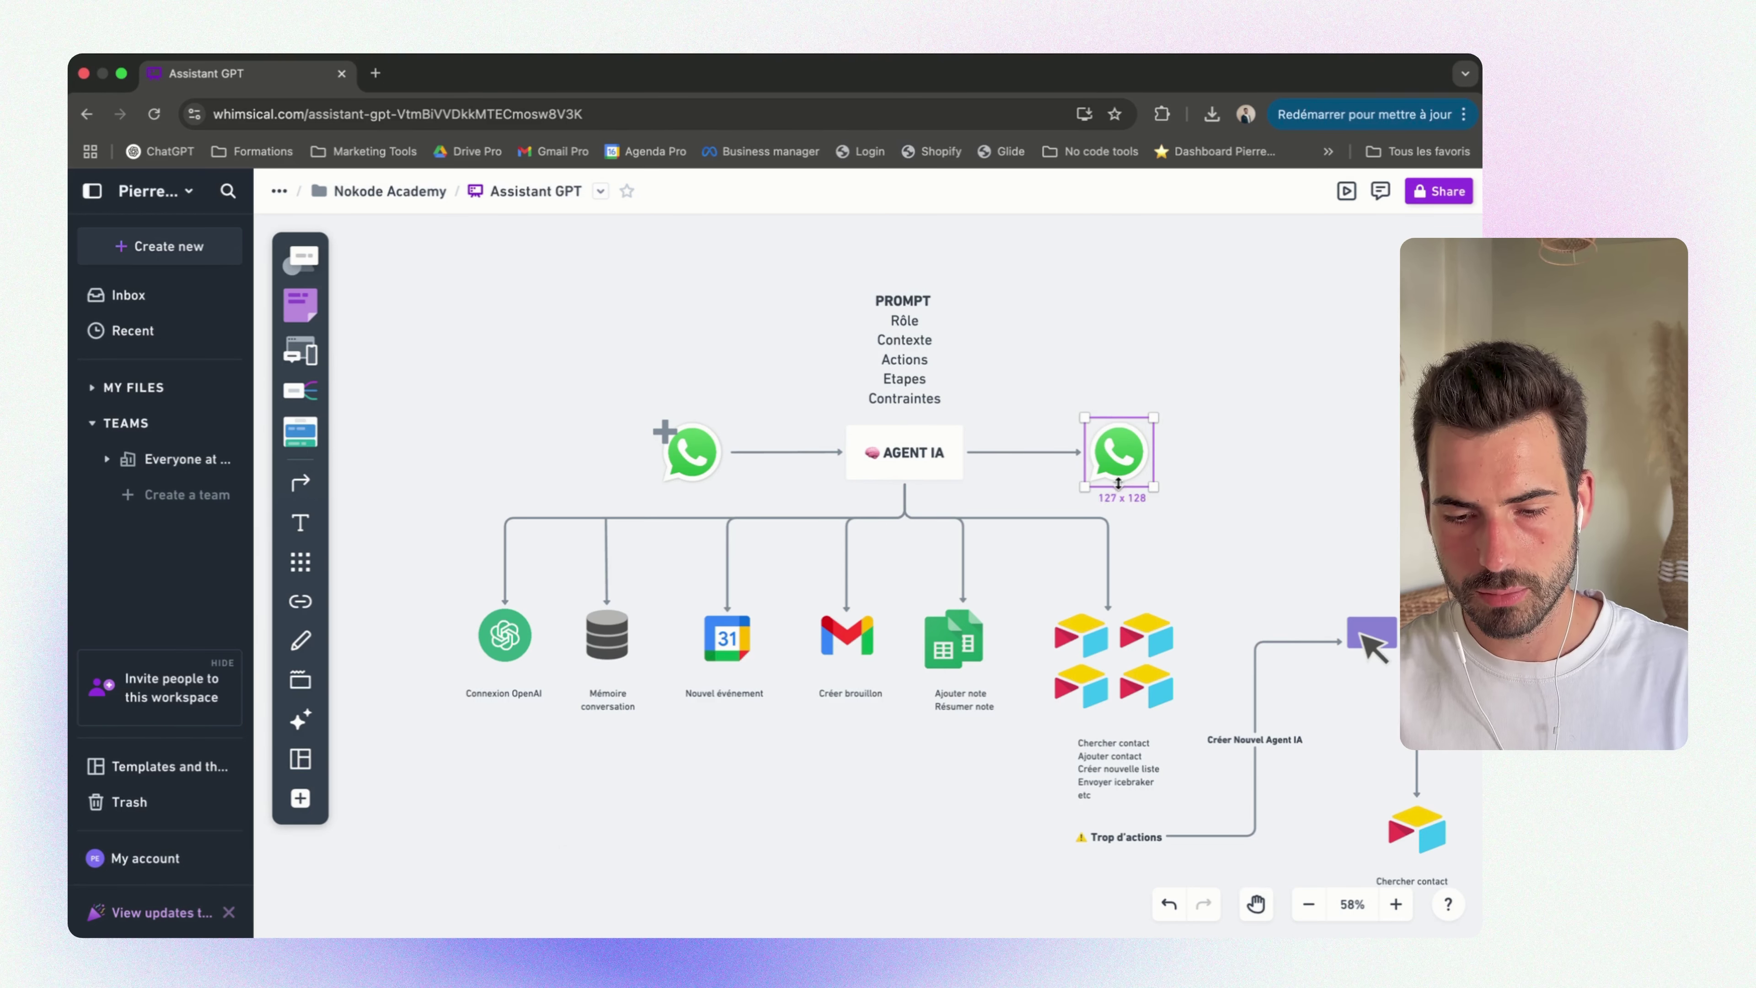
left_click_drag(1215, 429, 1059, 448)
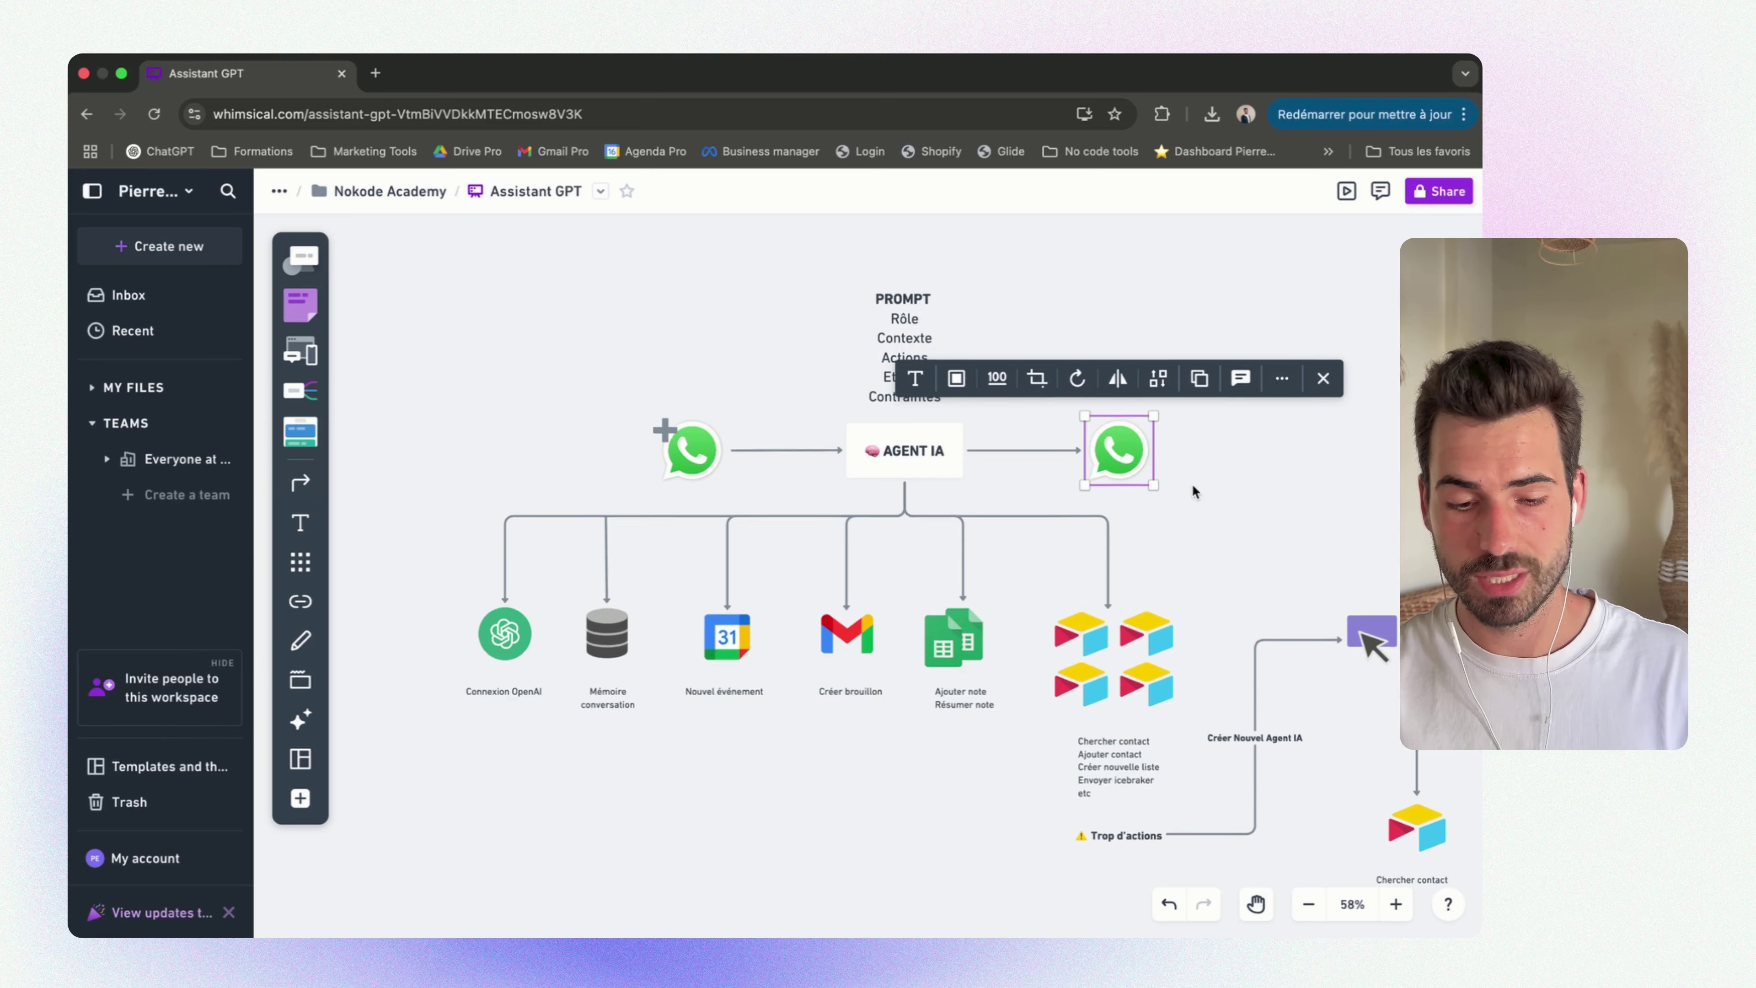
scroll(1196, 490, "down", 2)
Select and deselect the row of tool icons, then switch to the Notion guide space
left_click_drag(515, 720, 1126, 553)
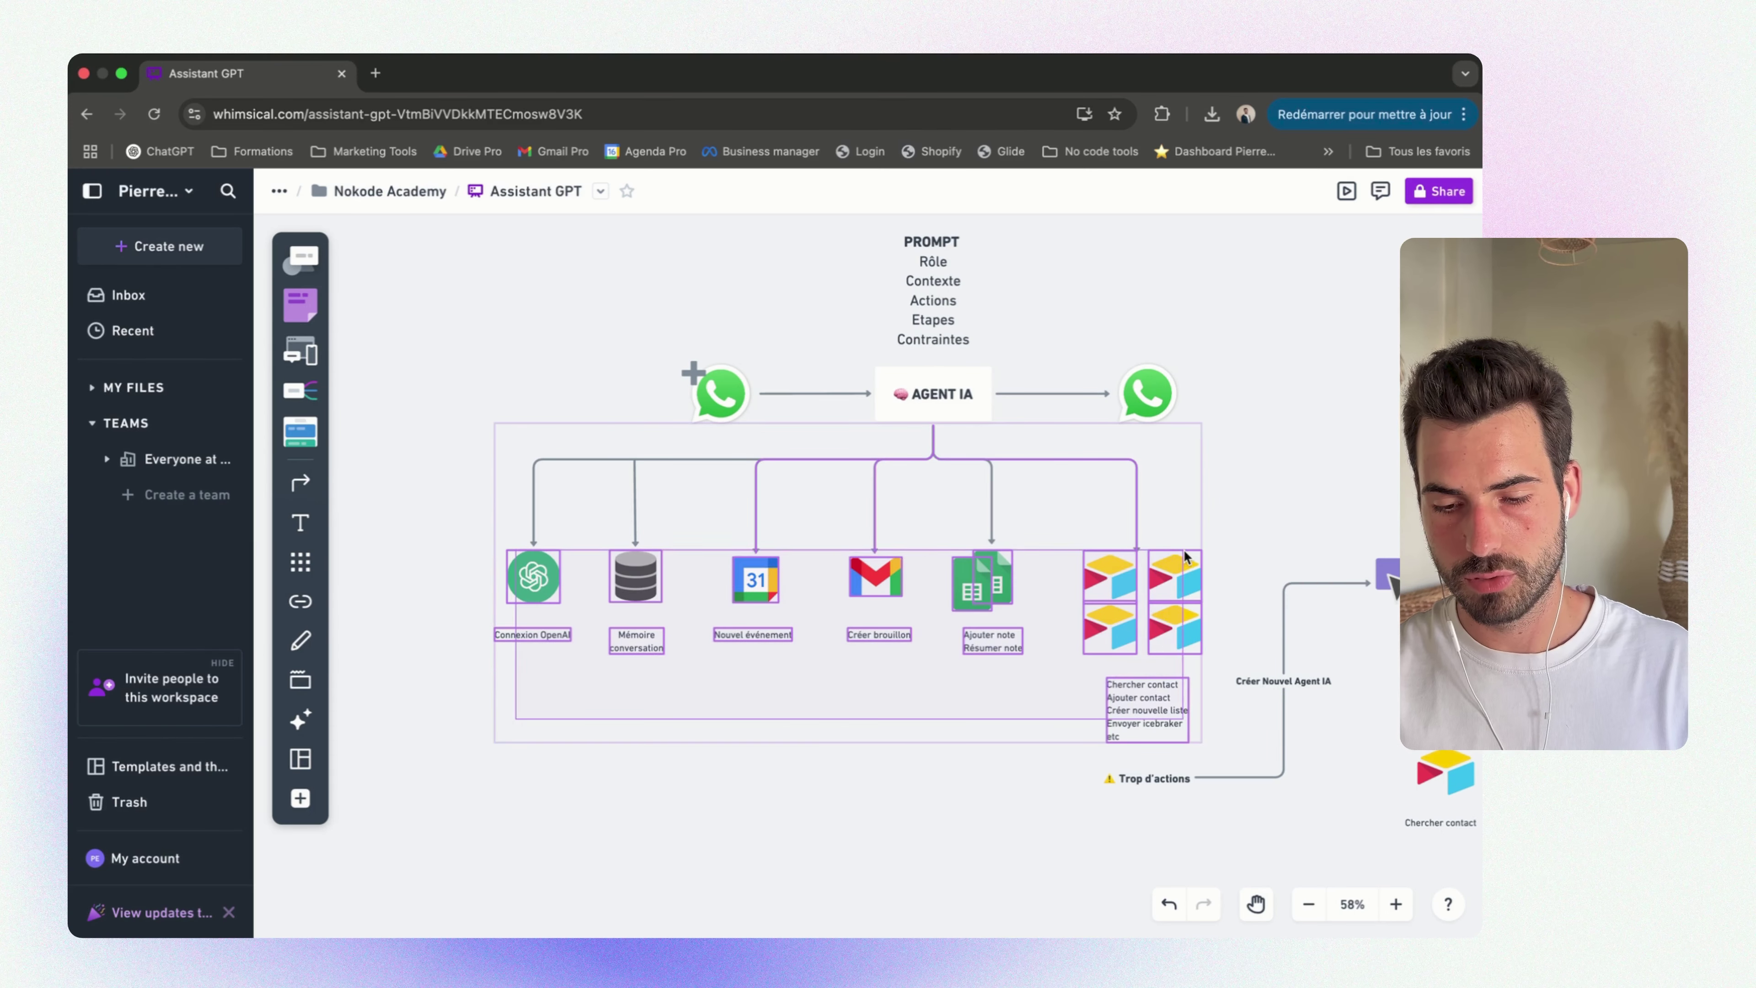
left_click(1255, 531)
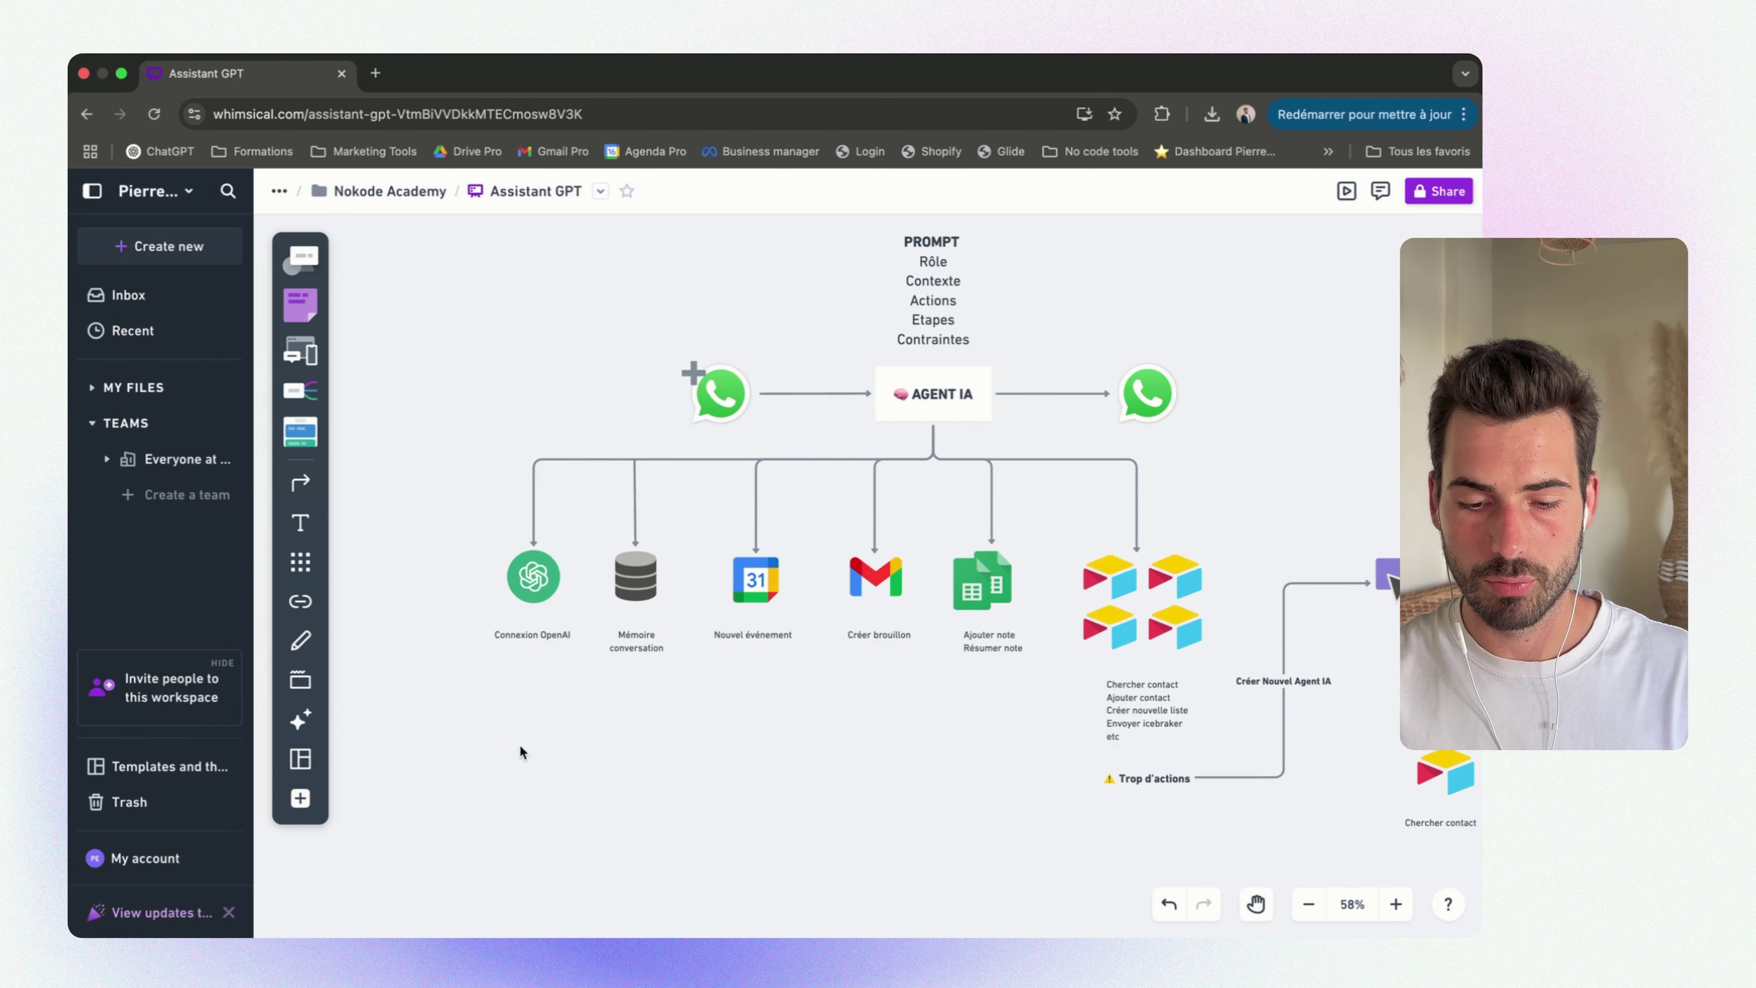
left_click_drag(504, 753, 1176, 578)
left_click(1314, 487)
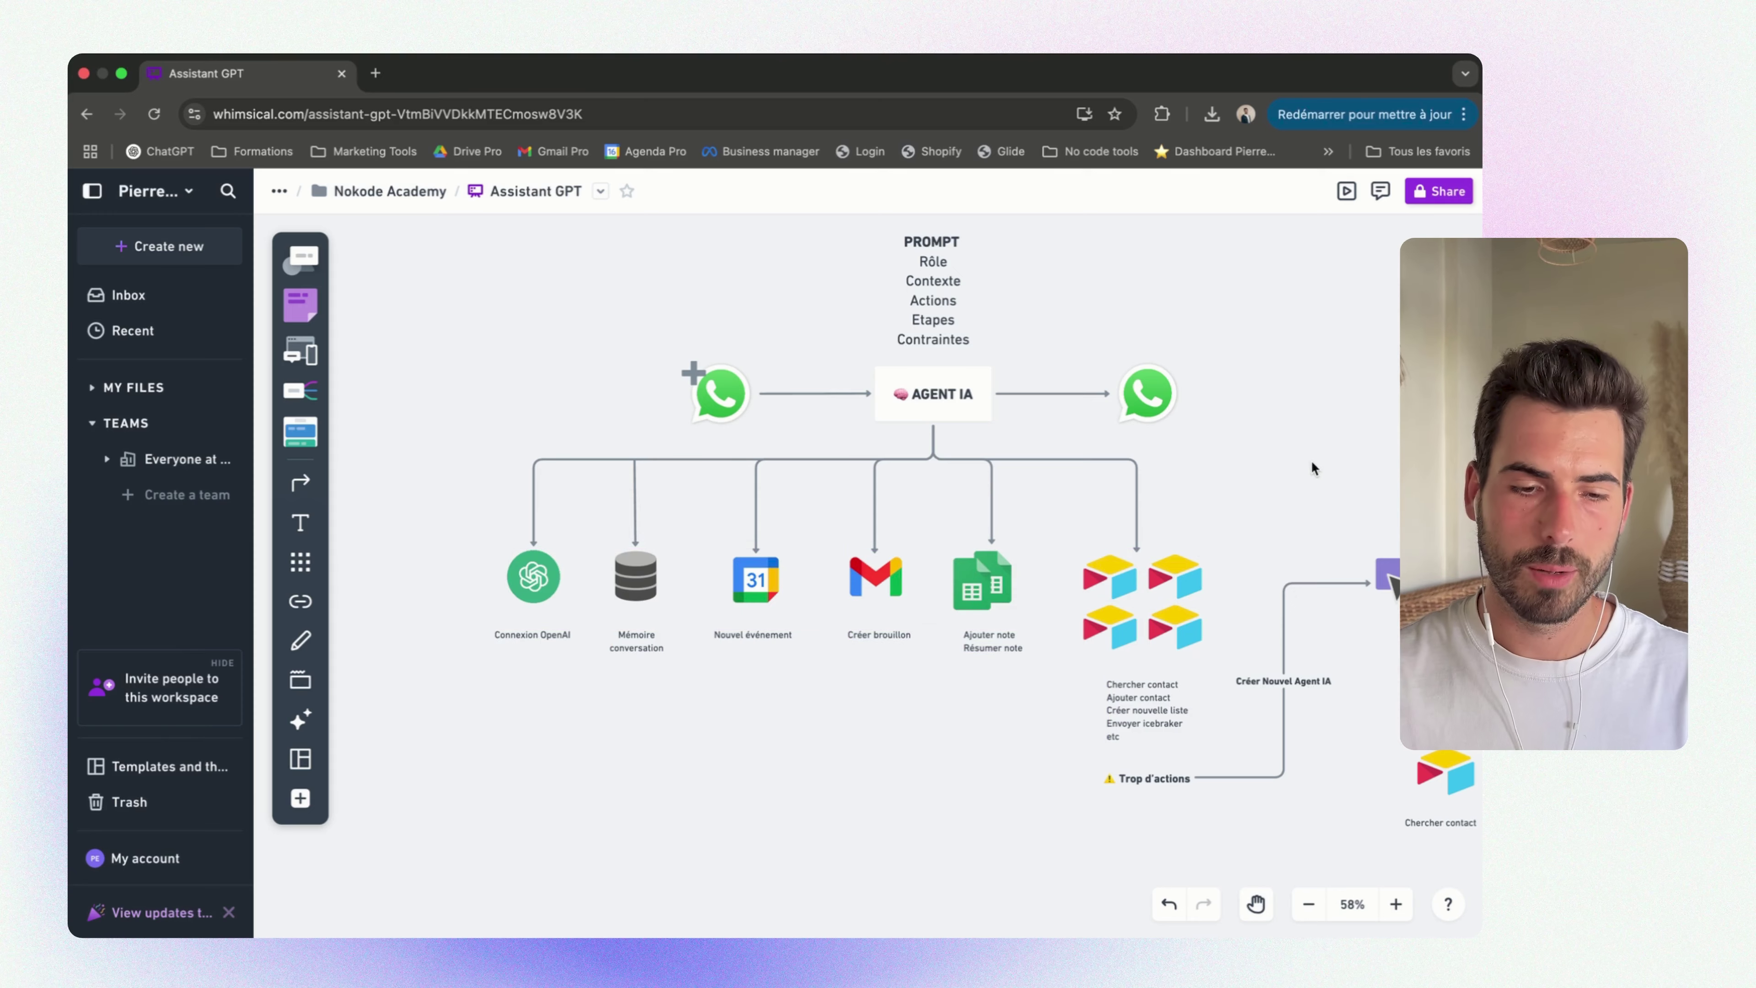
key("ctrl+Left")
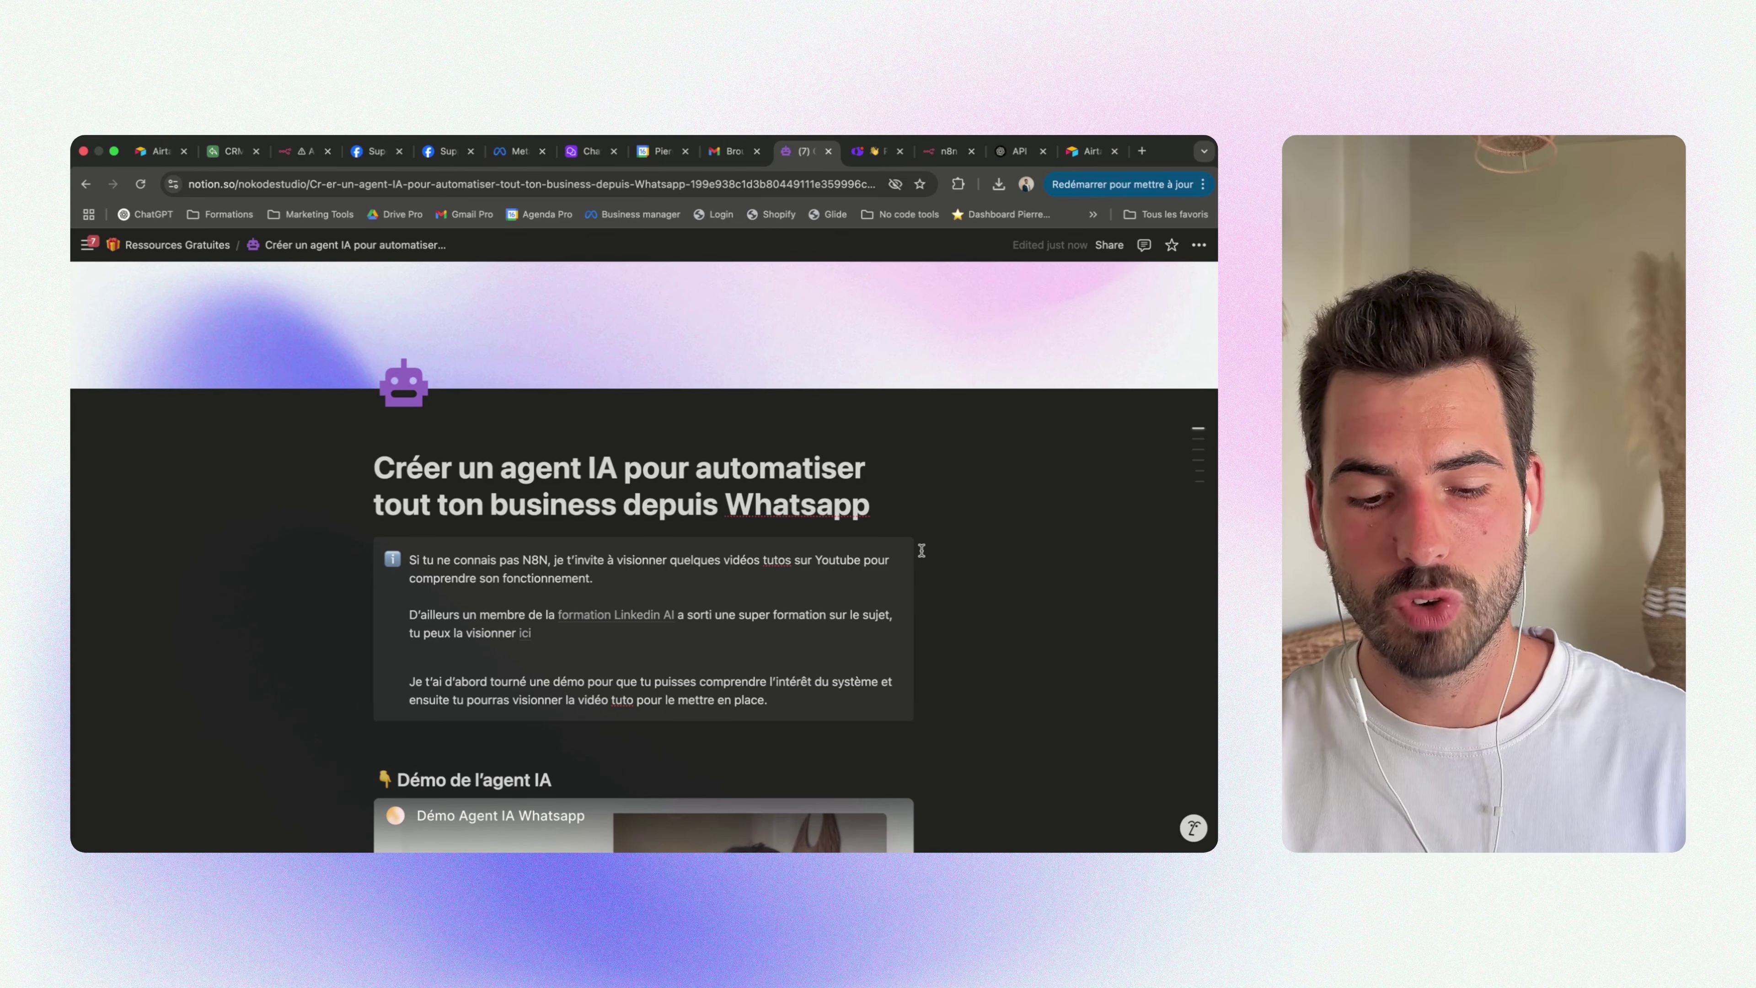
scroll(921, 551, "down", 10)
scroll(922, 541, "down", 5)
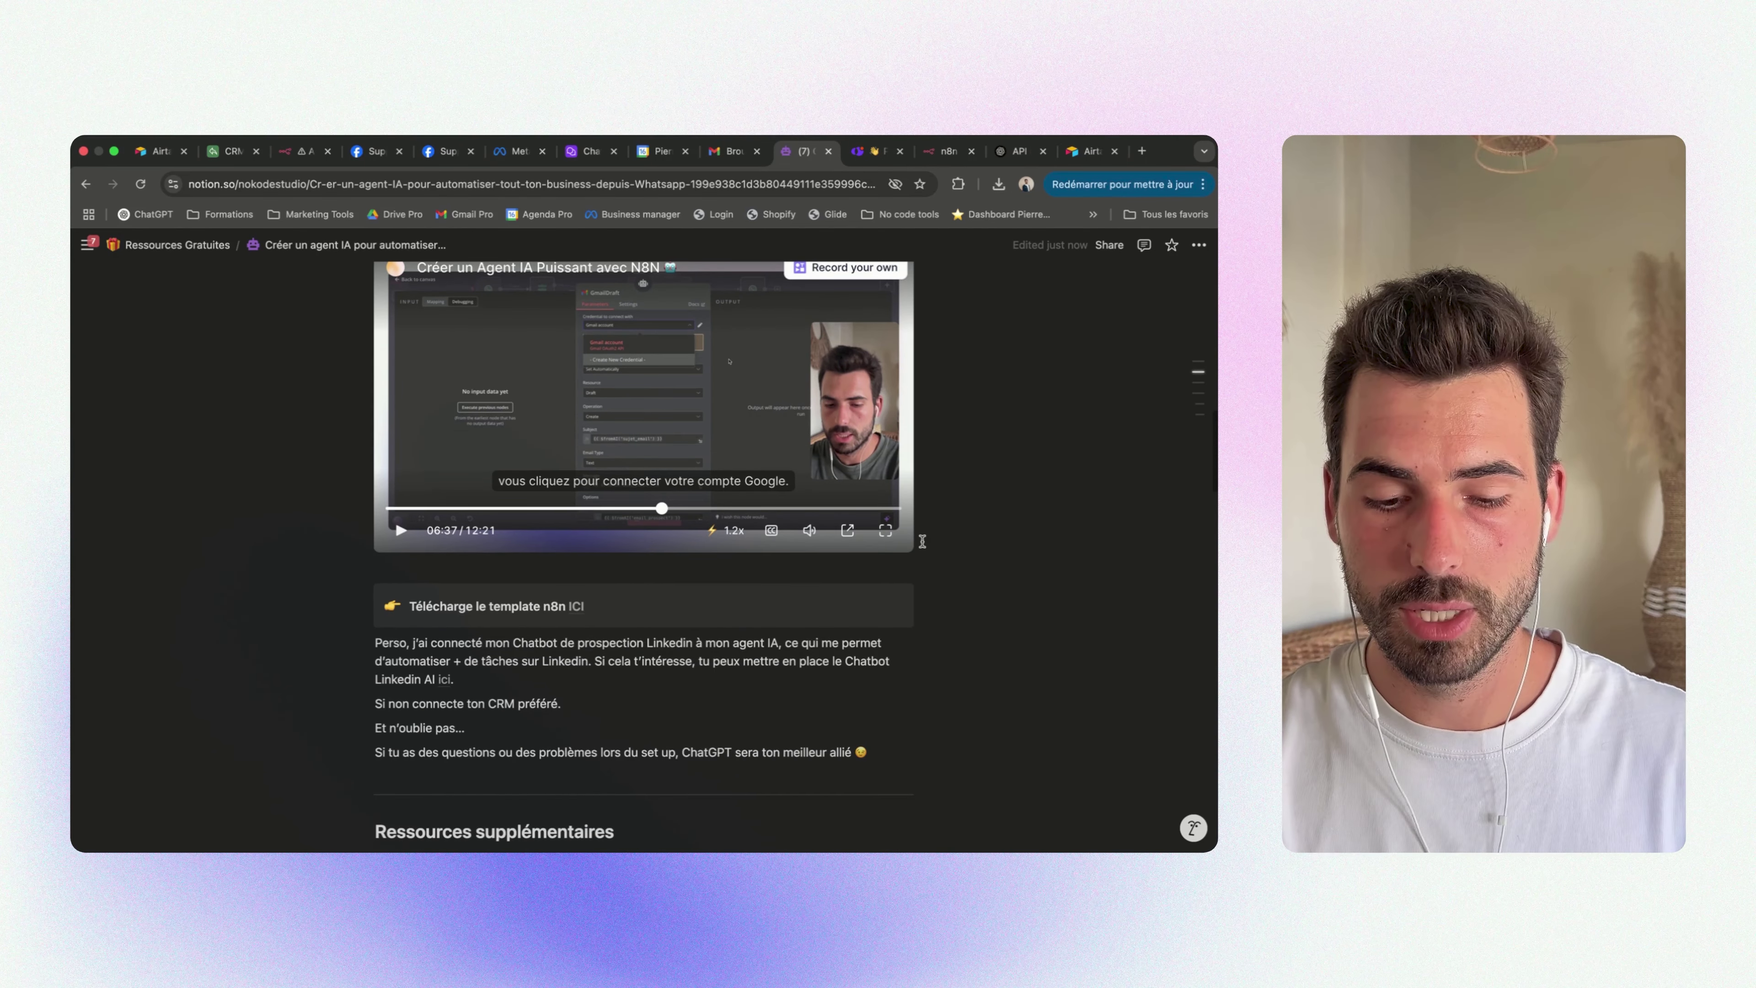
scroll(922, 541, "down", 5)
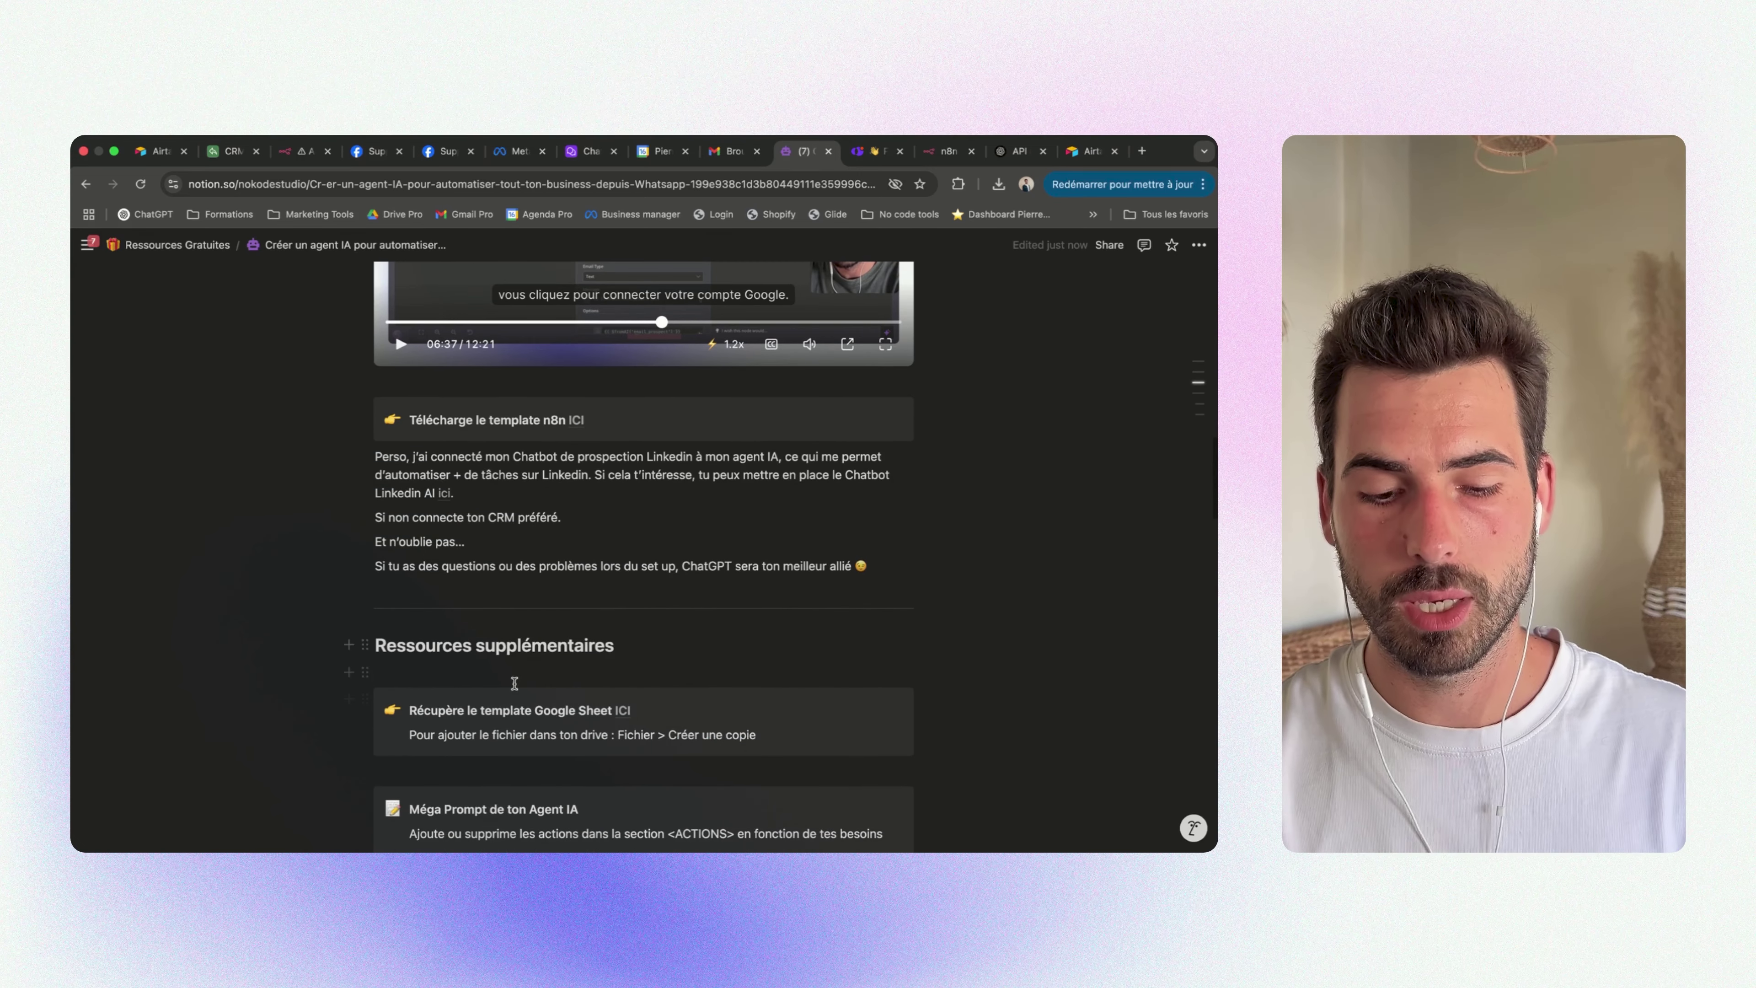
scroll(650, 685, "down", 3)
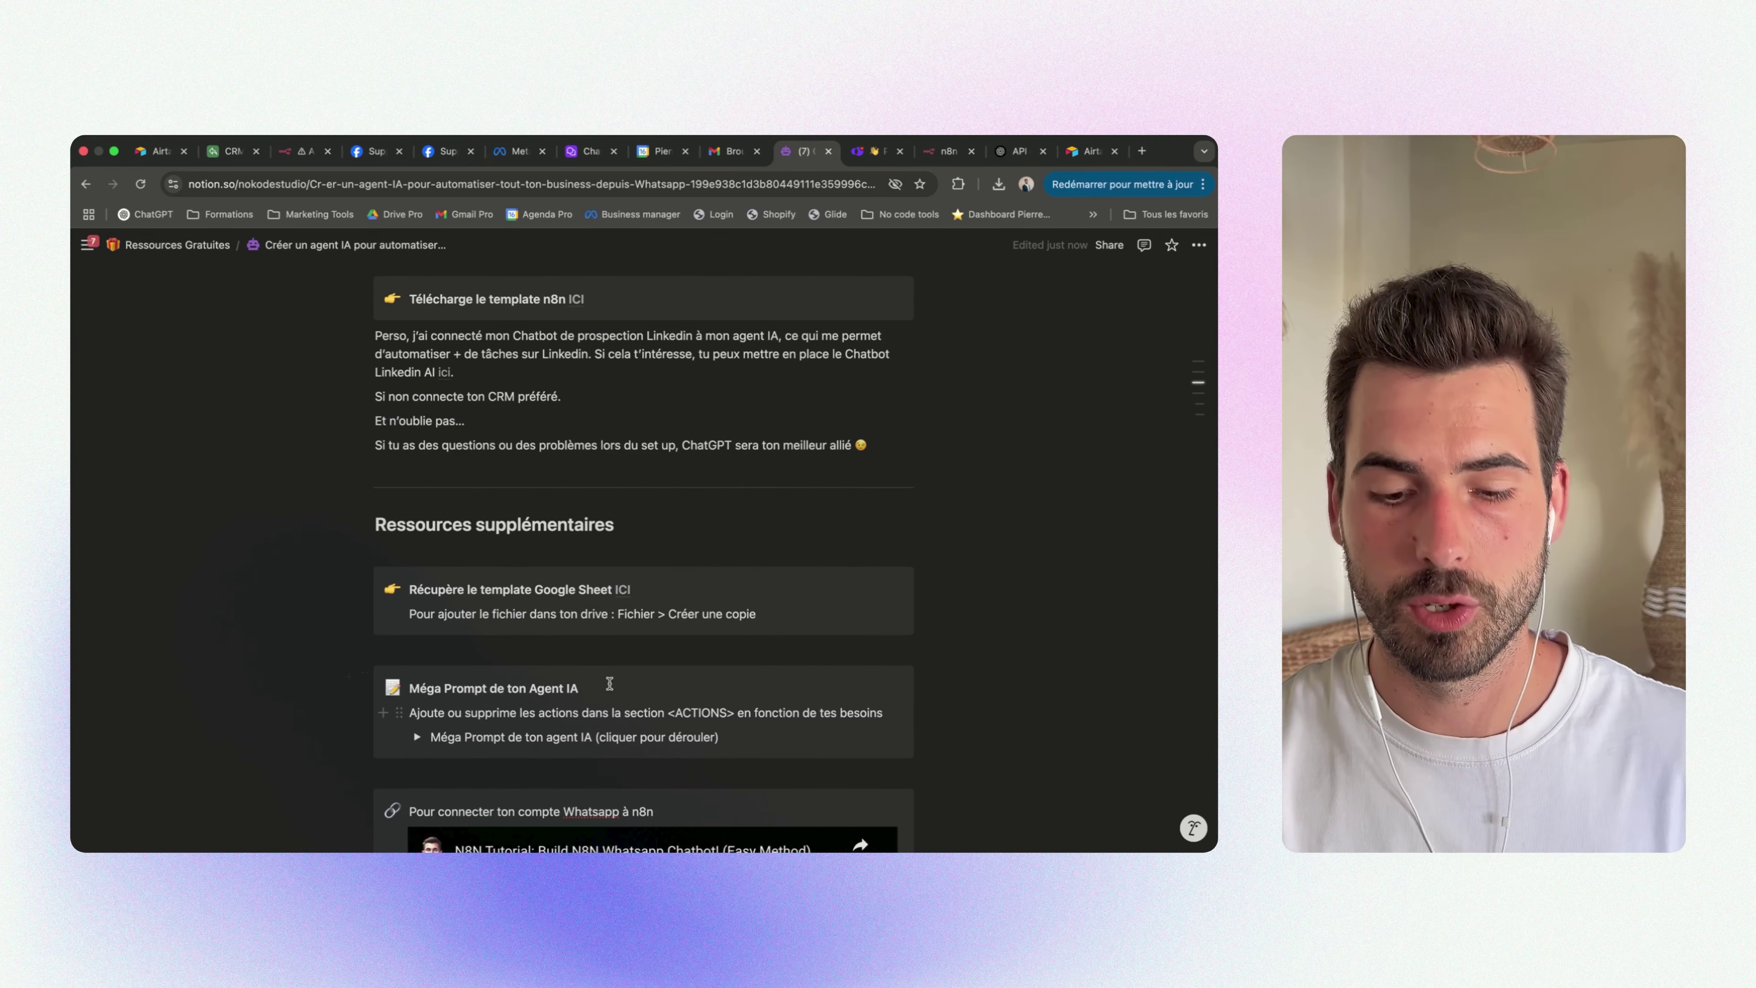
scroll(626, 700, "down", 5)
scroll(389, 660, "down", 1)
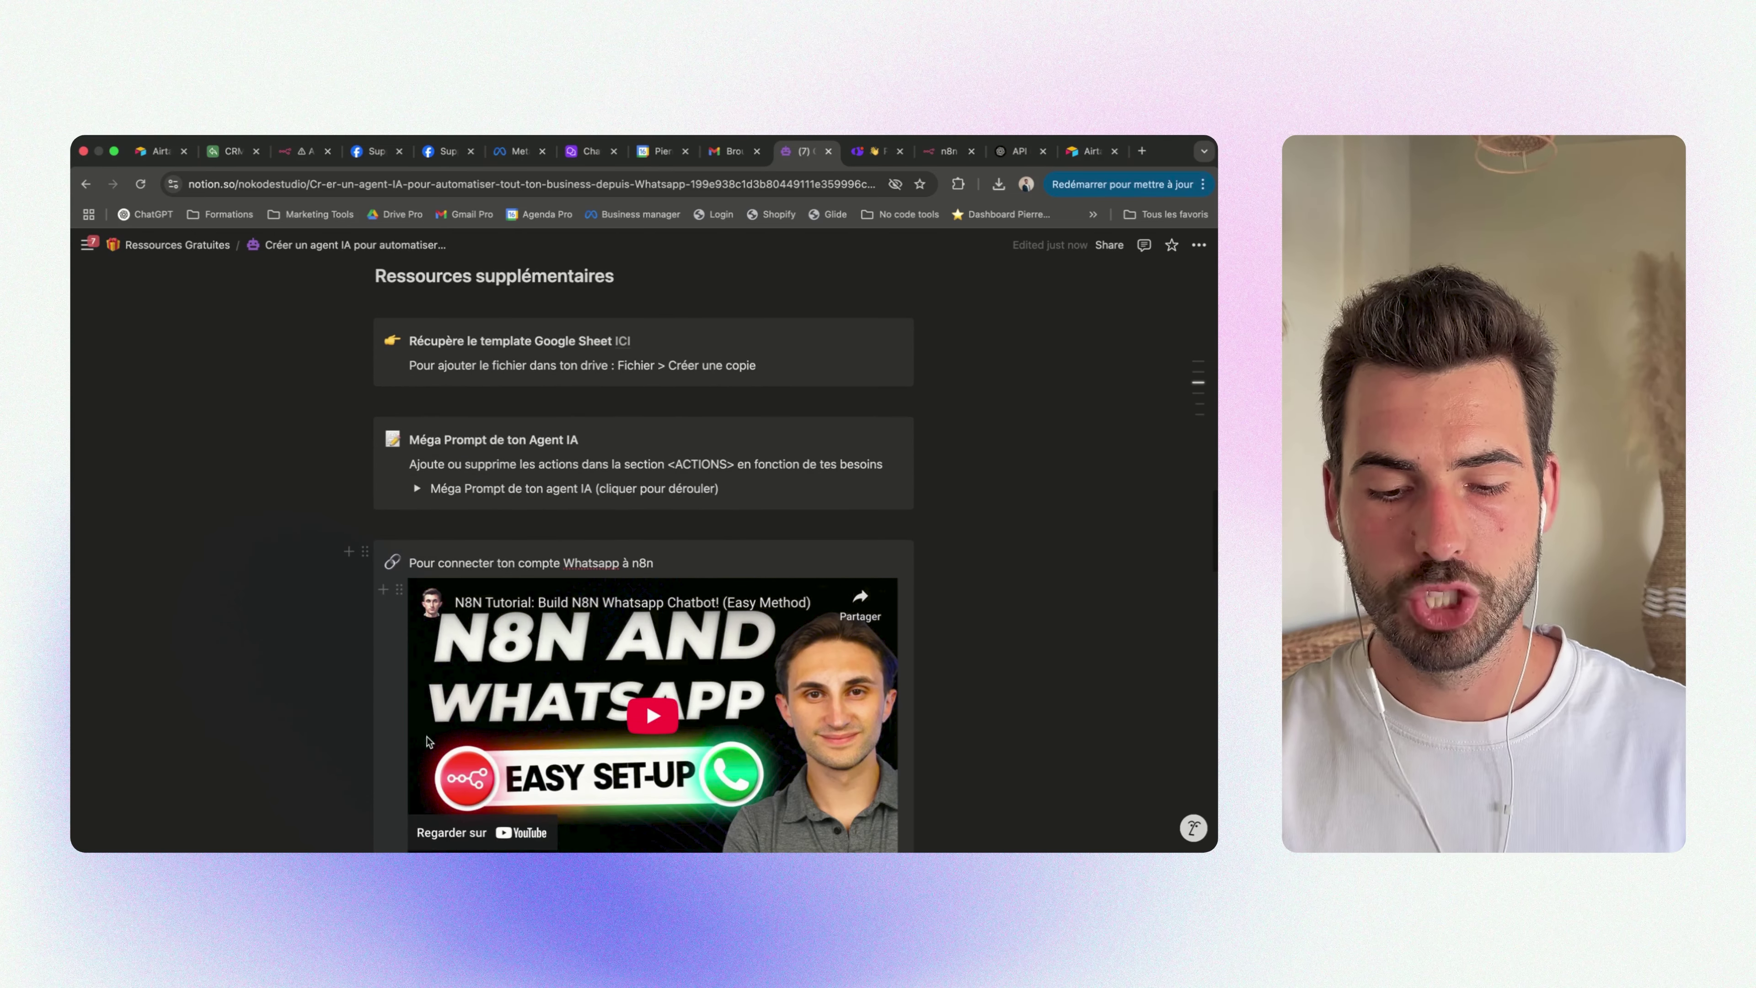
scroll(241, 660, "up", 1)
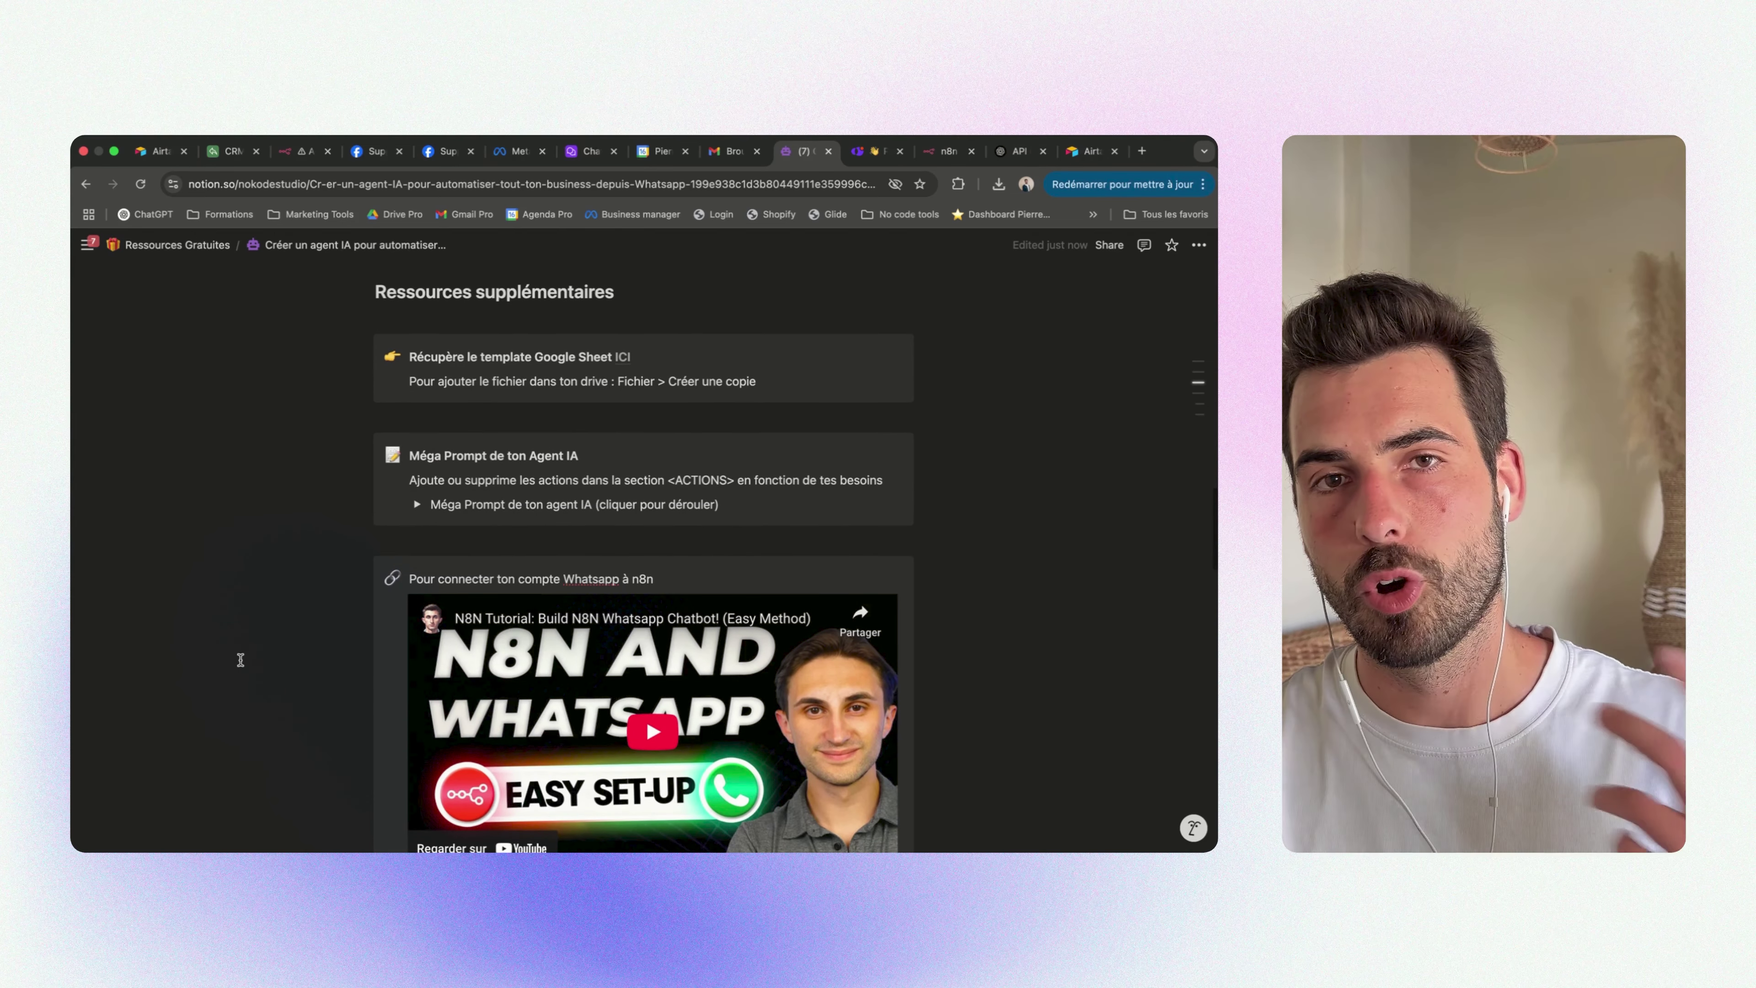
scroll(240, 660, "down", 5)
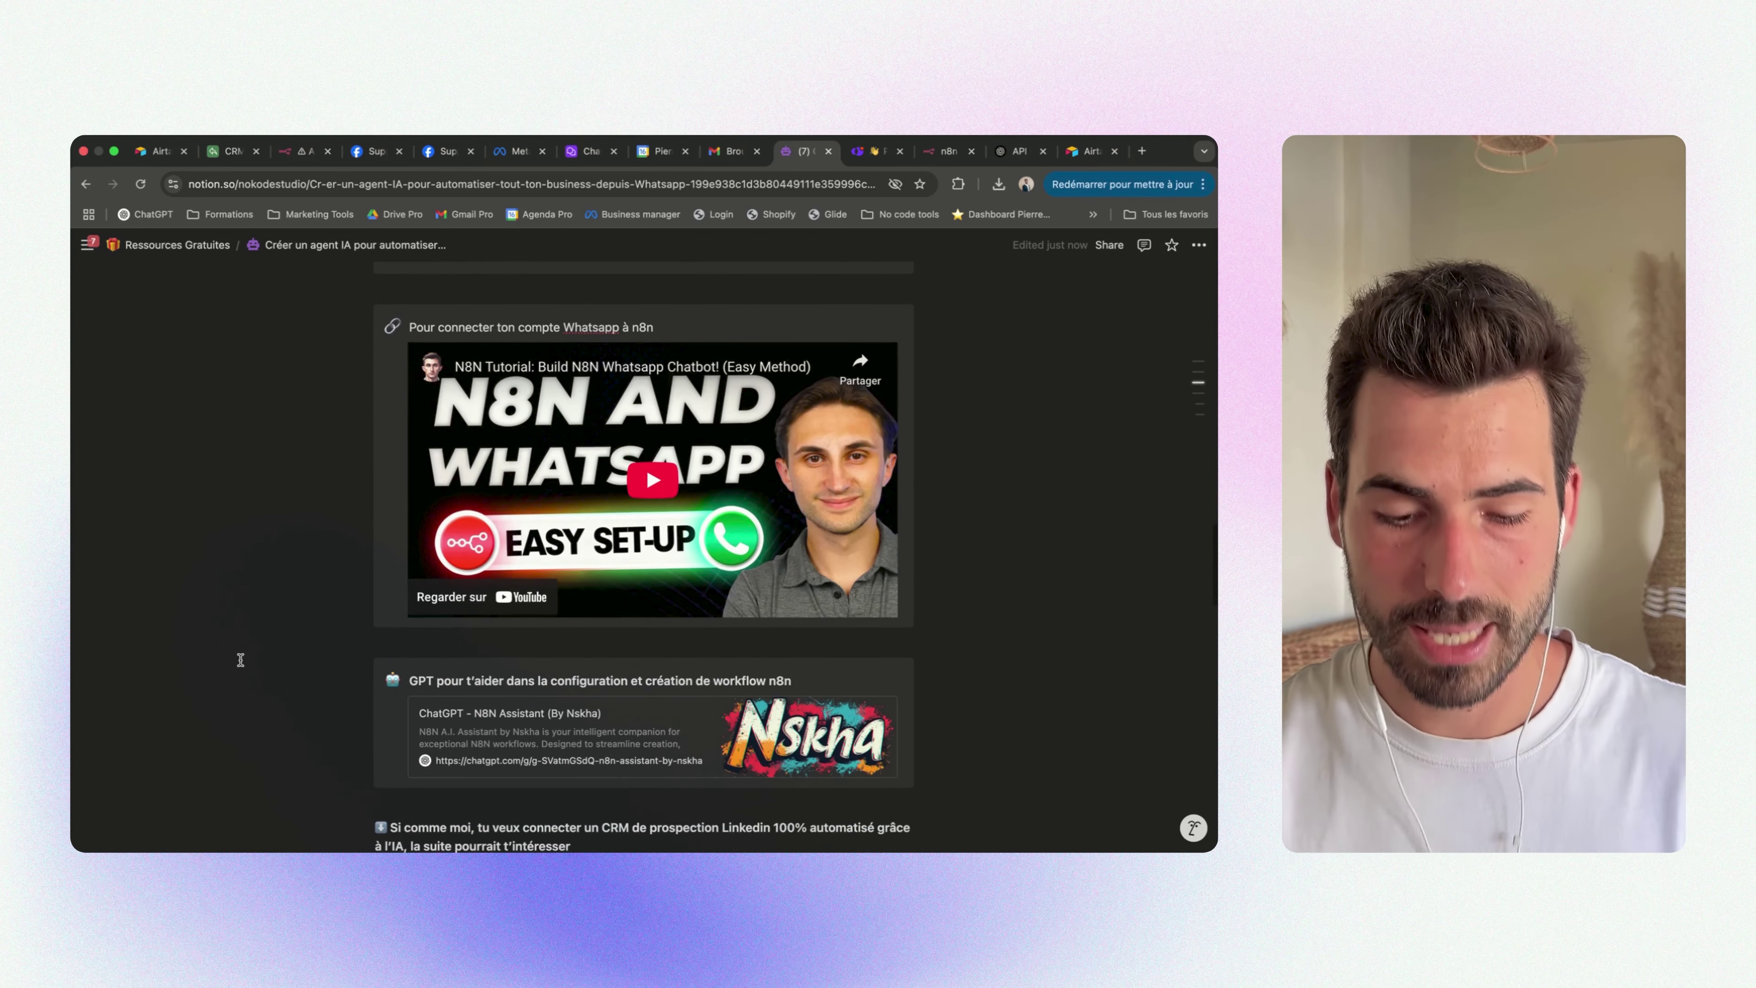
scroll(241, 659, "up", 3)
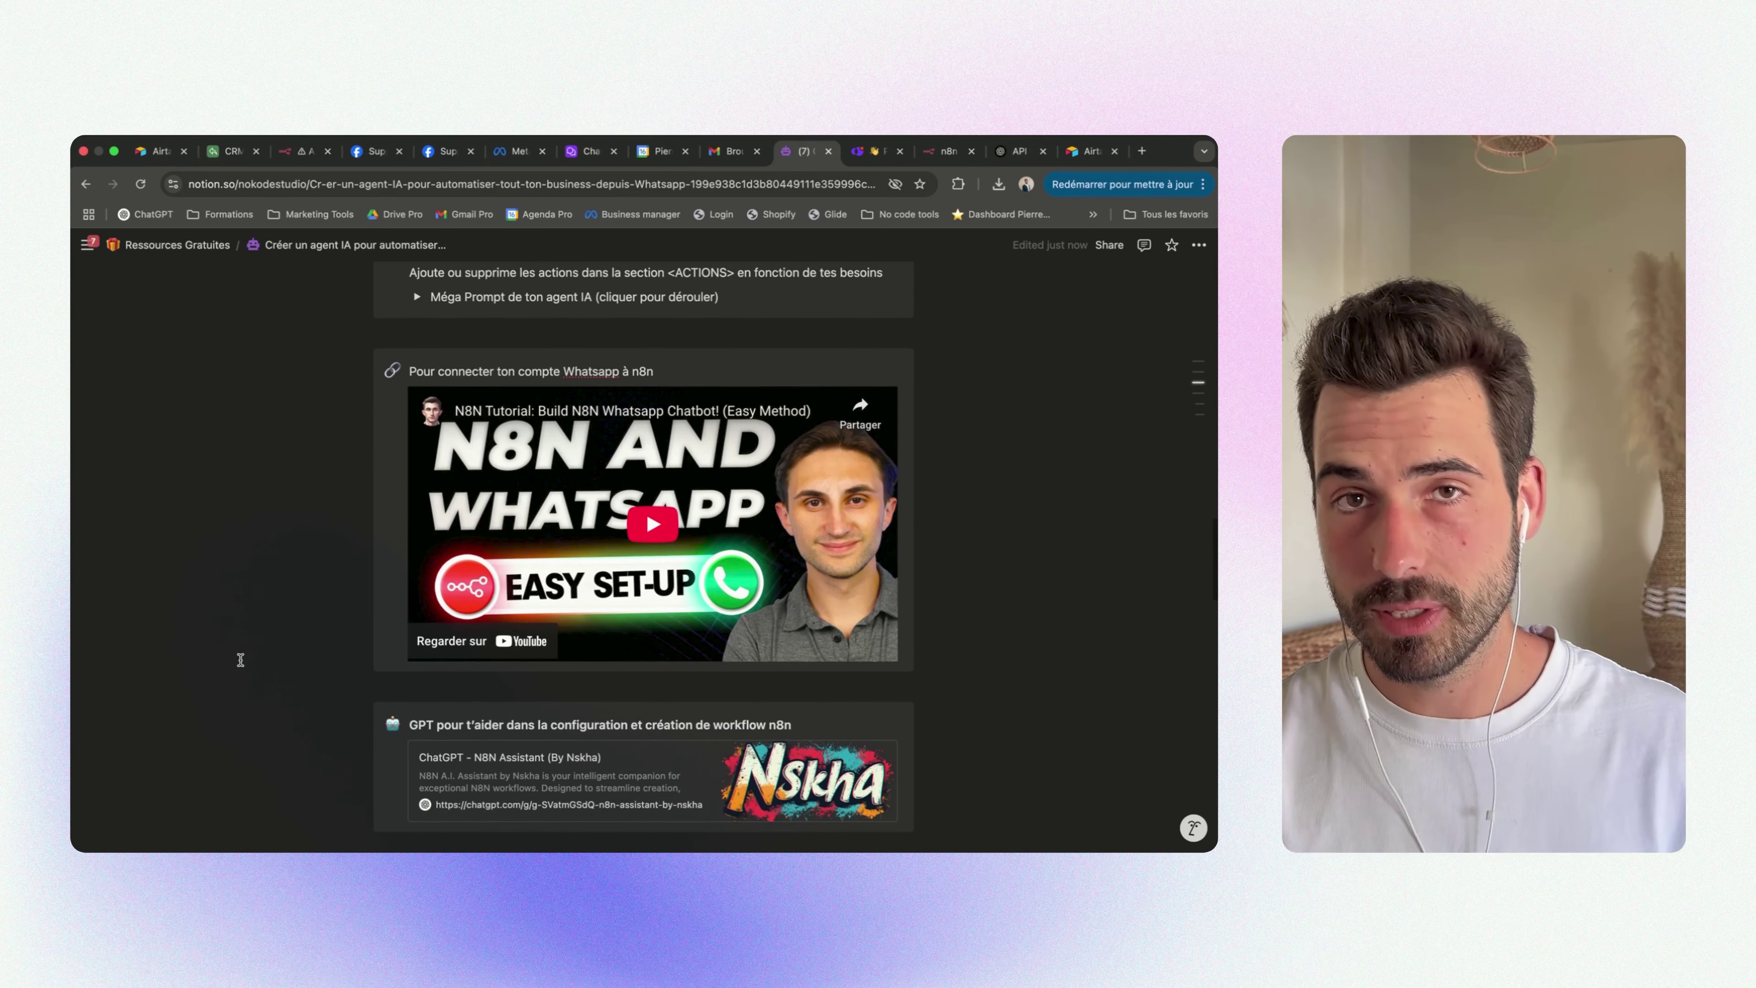
scroll(241, 659, "up", 3)
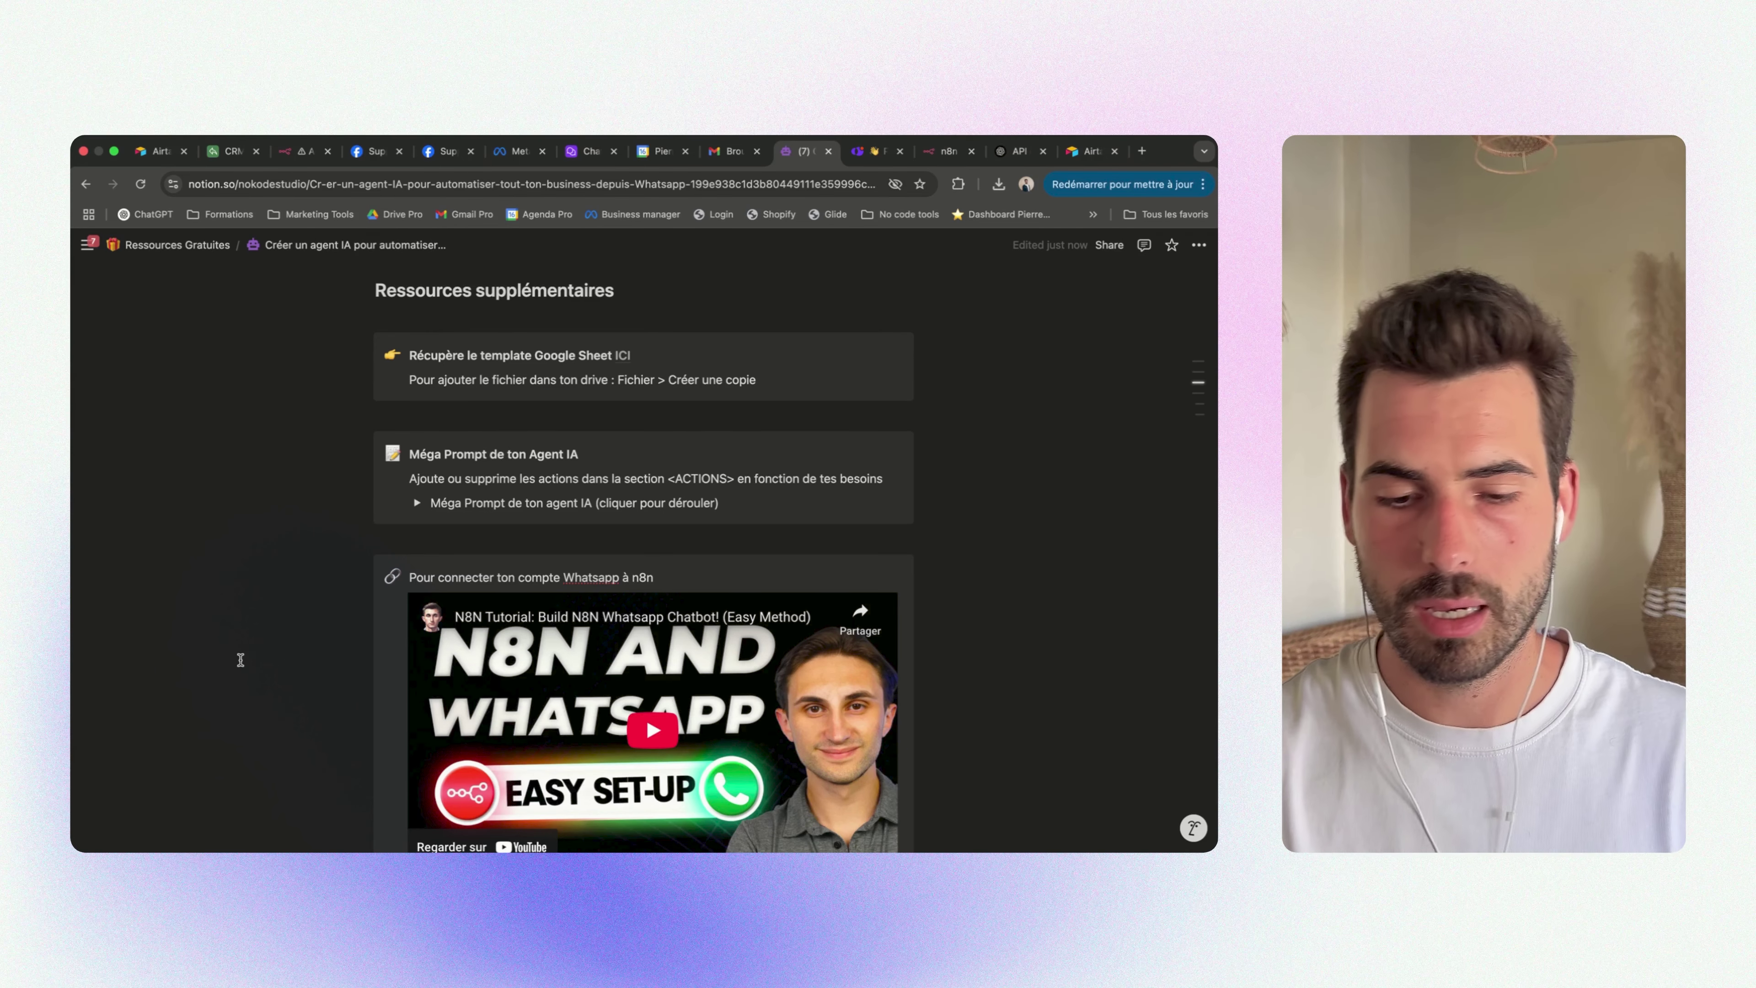
scroll(241, 659, "up", 9)
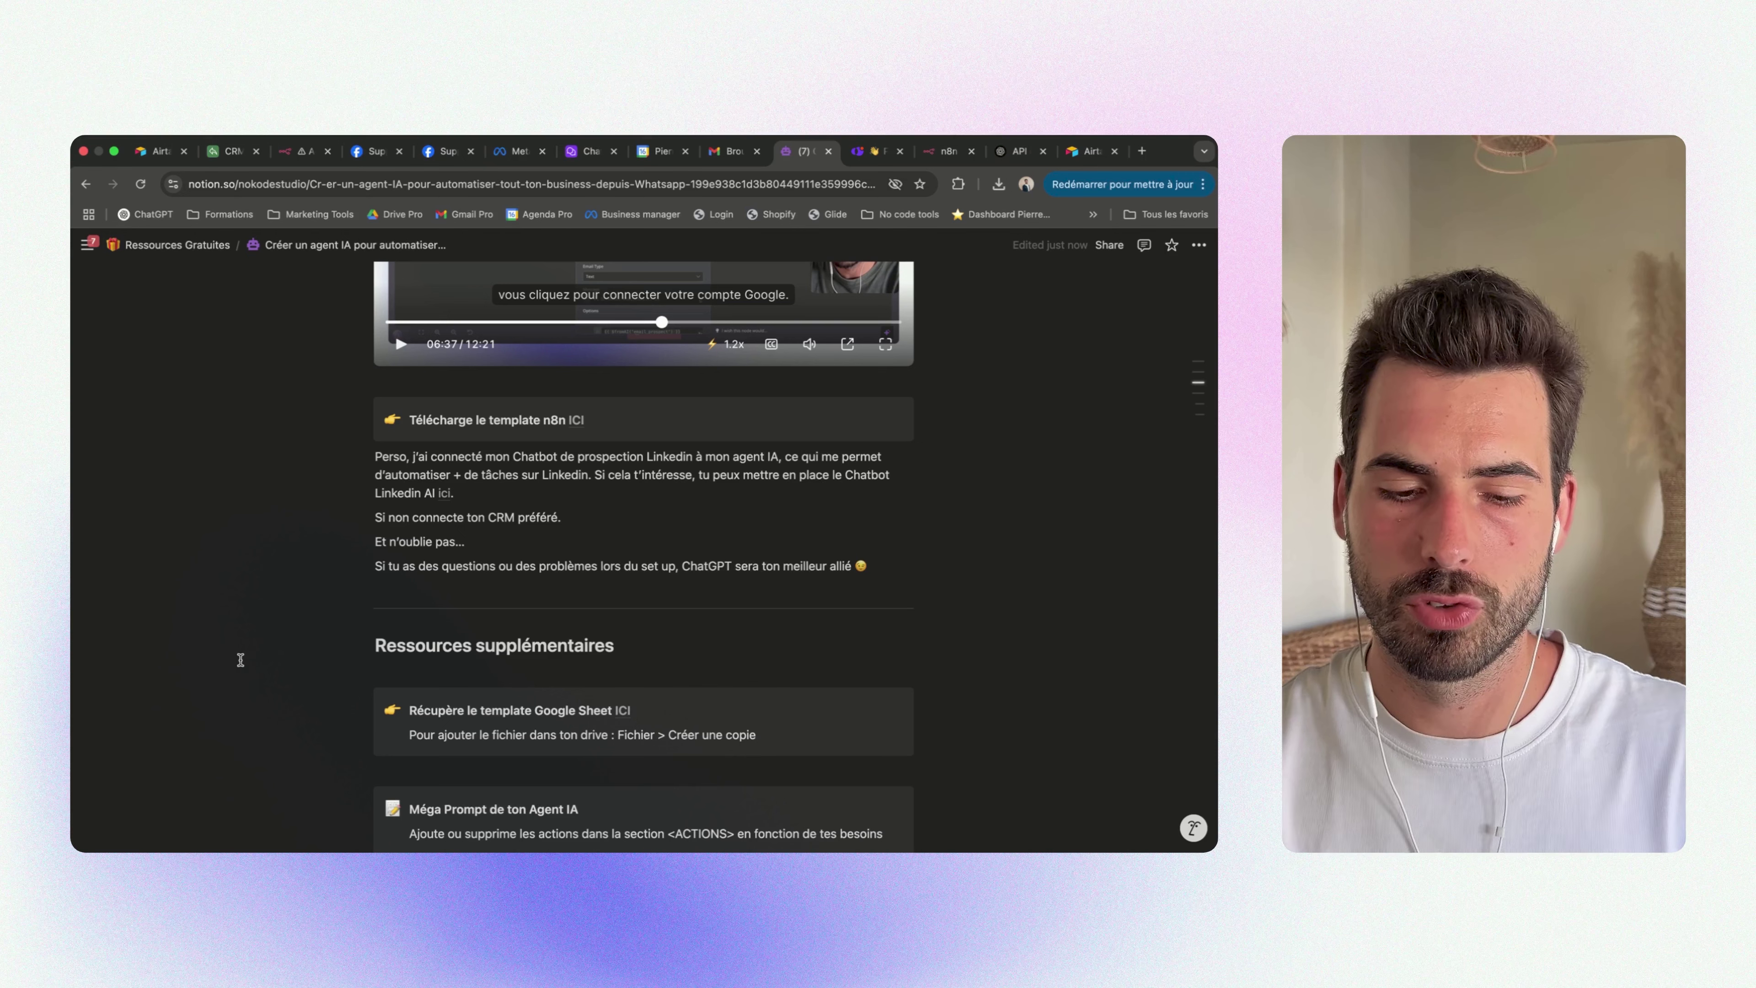
scroll(238, 665, "up", 2)
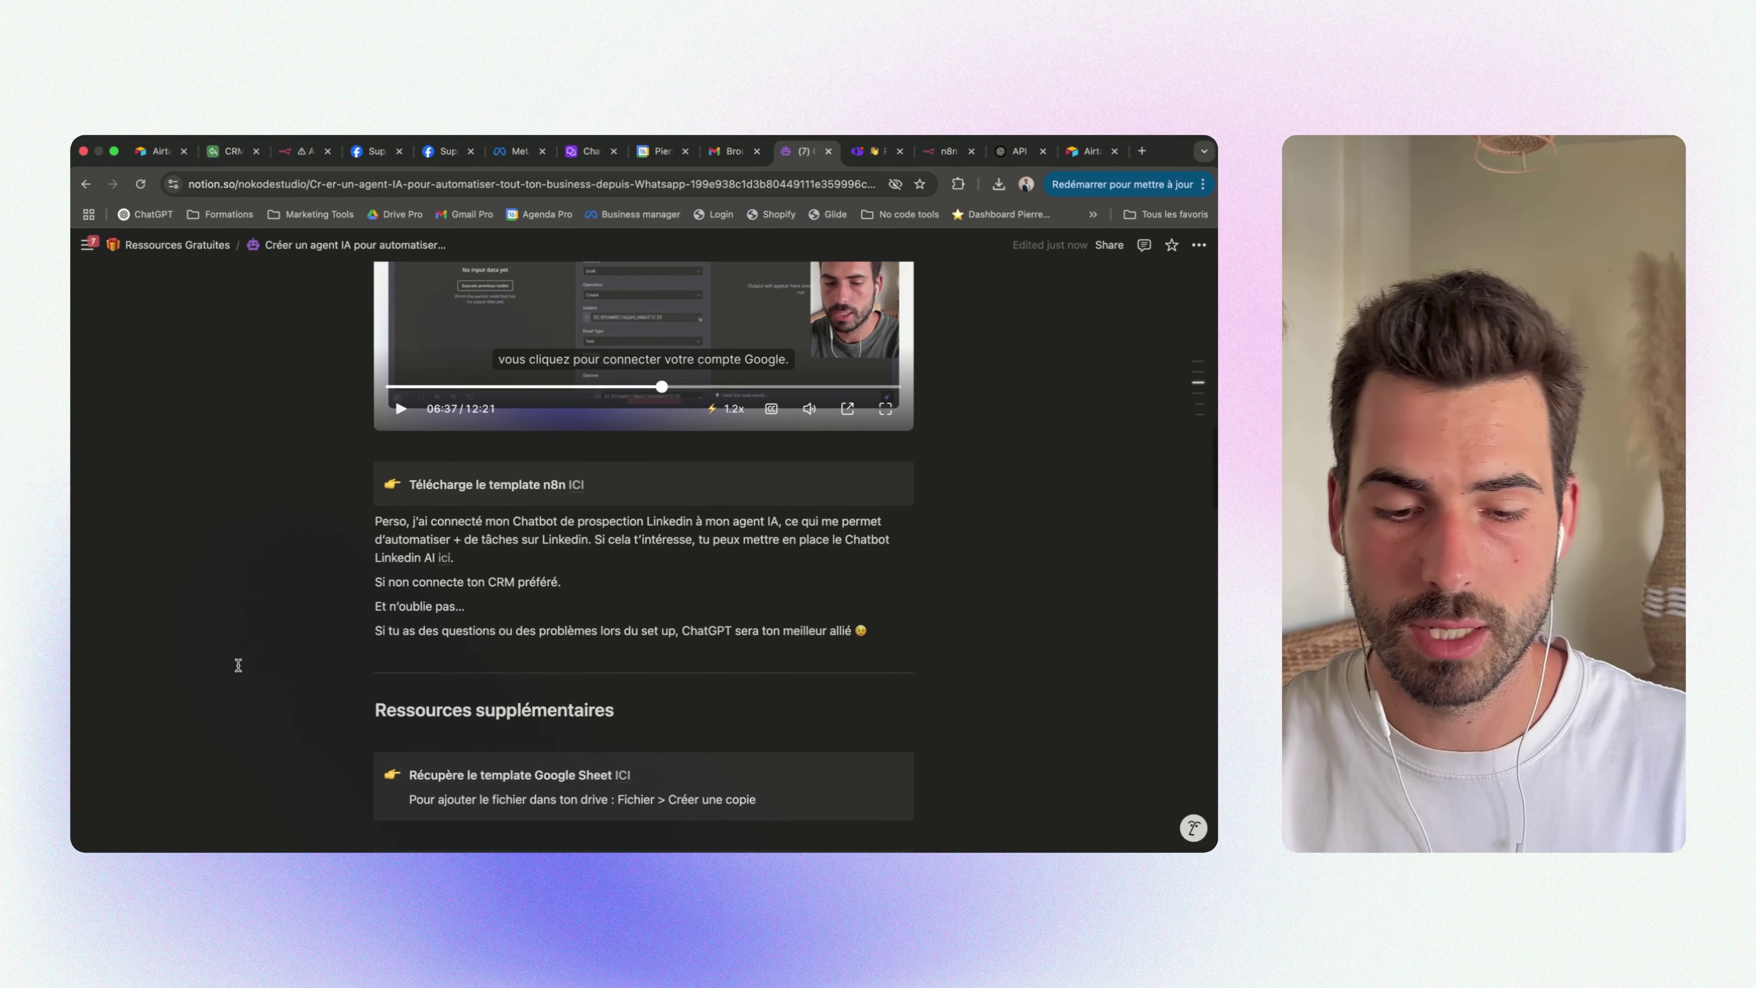
scroll(237, 665, "down", 1)
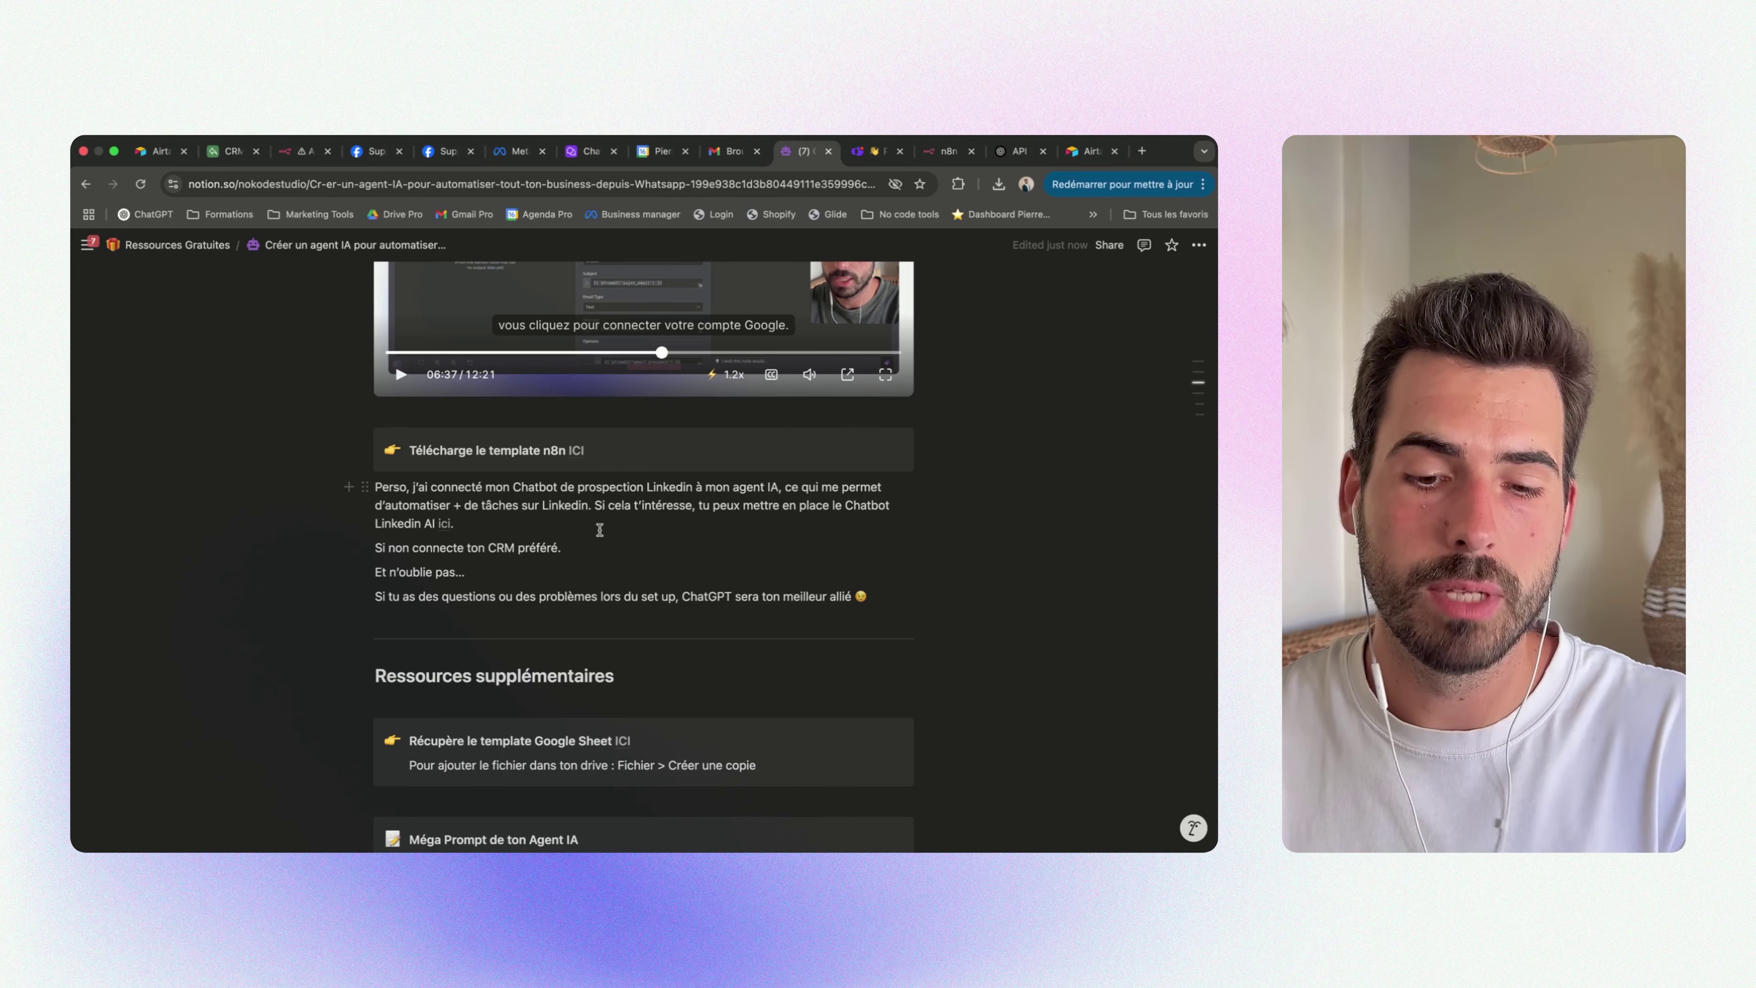
scroll(600, 530, "down", 15)
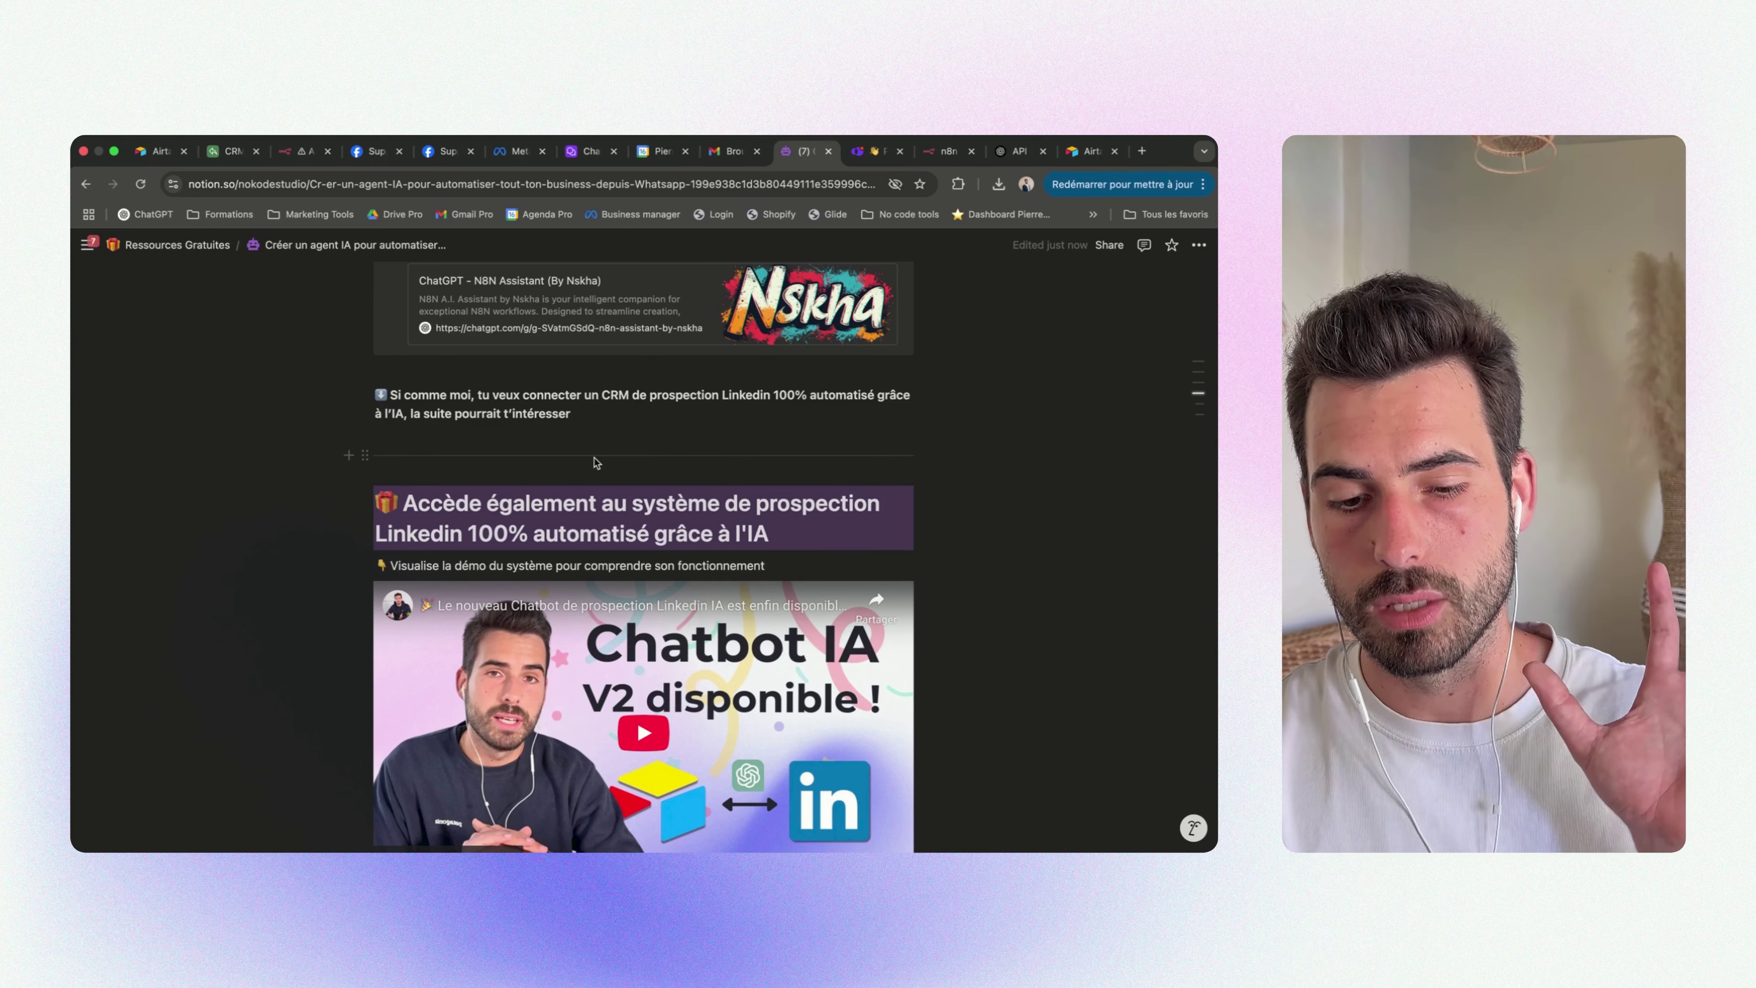
scroll(595, 460, "down", 15)
scroll(594, 457, "up", 4)
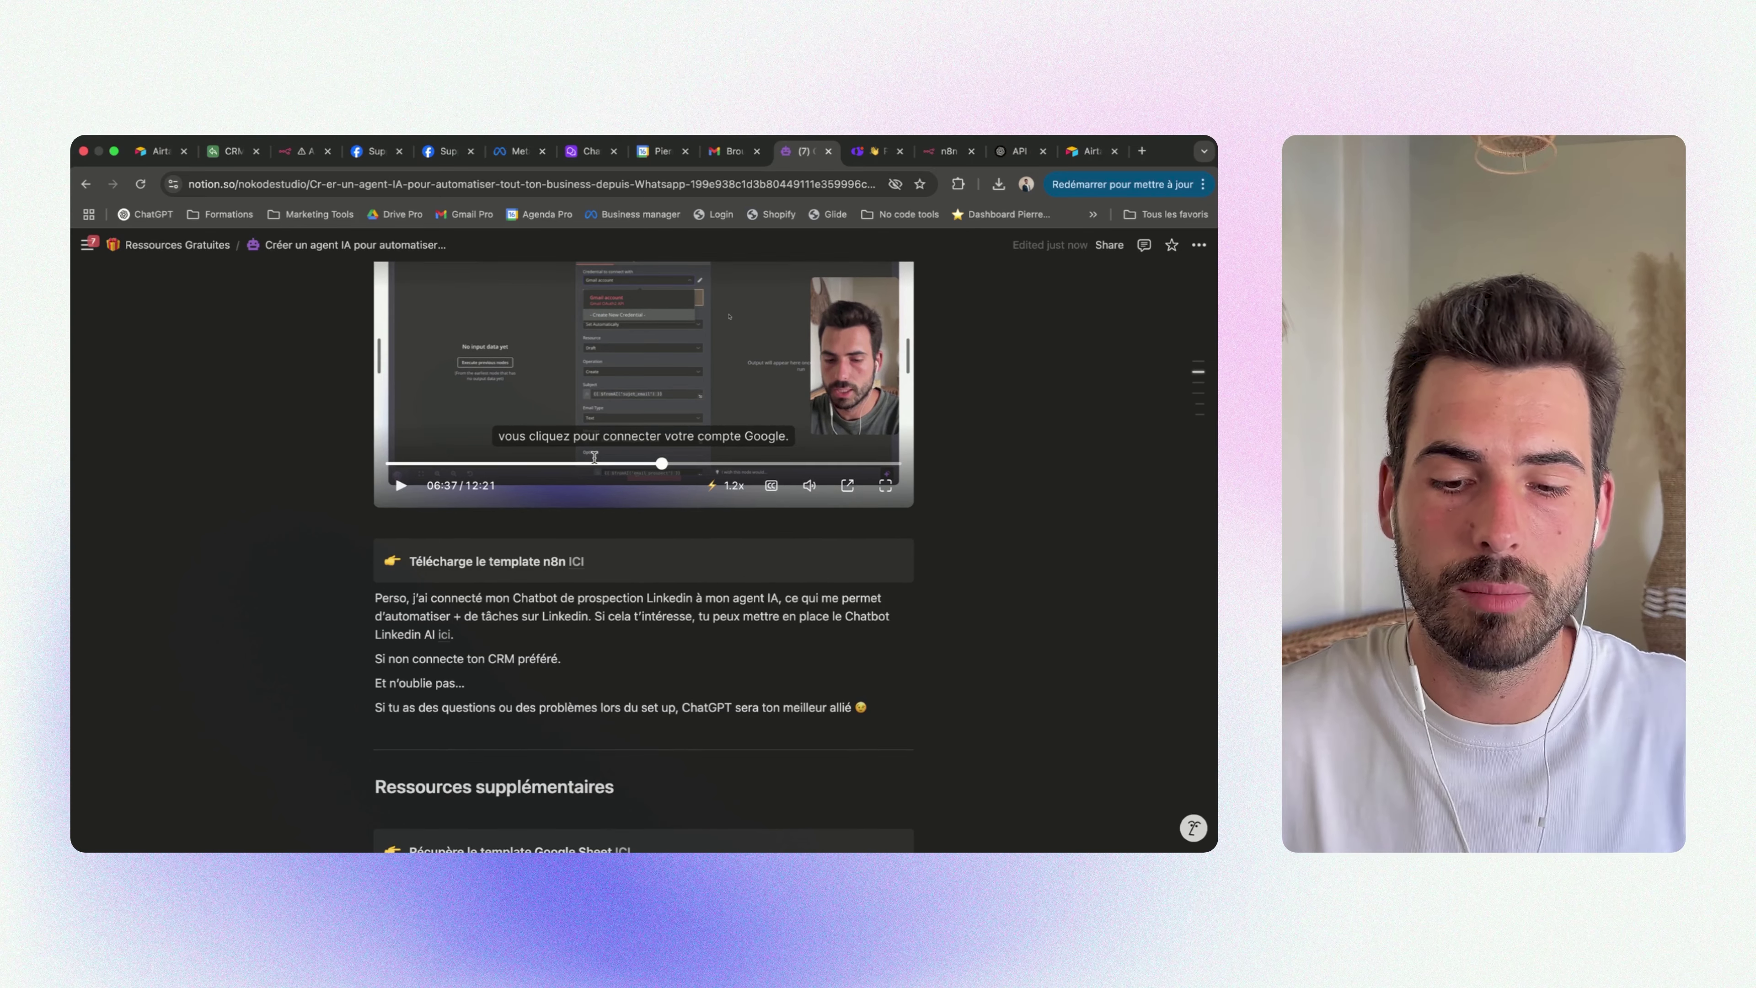
scroll(594, 458, "up", 10)
scroll(594, 458, "up", 1)
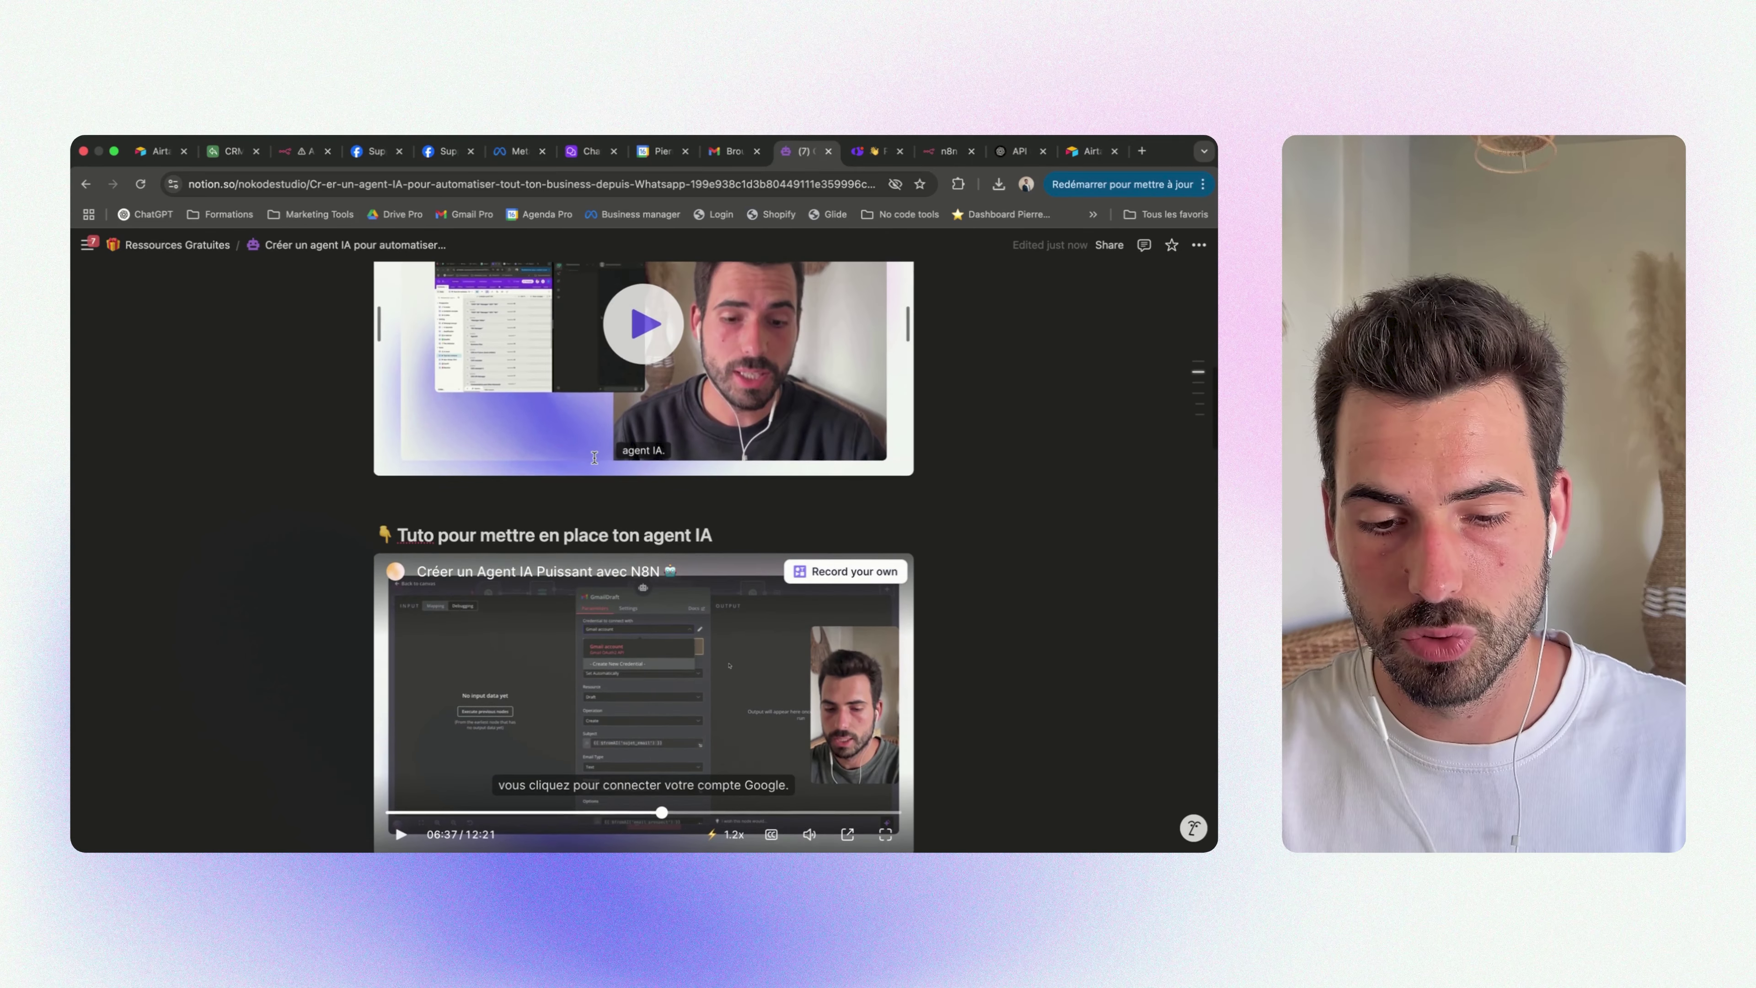
scroll(594, 457, "down", 8)
scroll(595, 457, "up", 20)
scroll(471, 469, "up", 5)
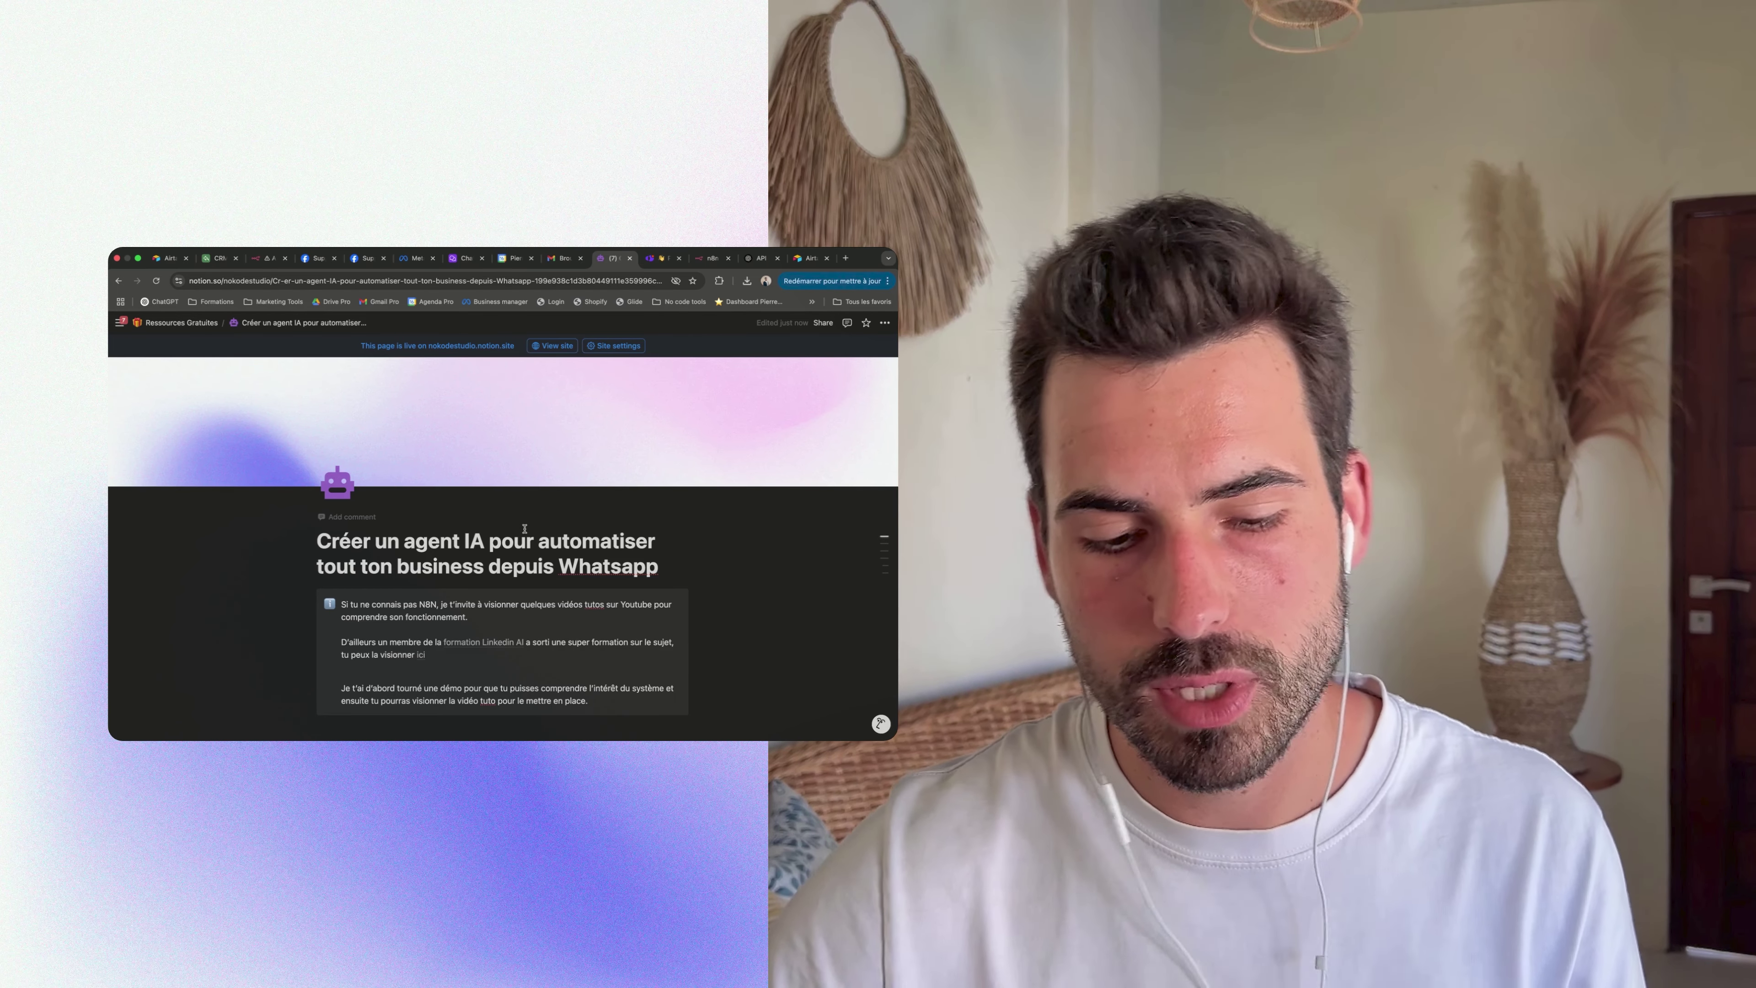
scroll(527, 543, "down", 1)
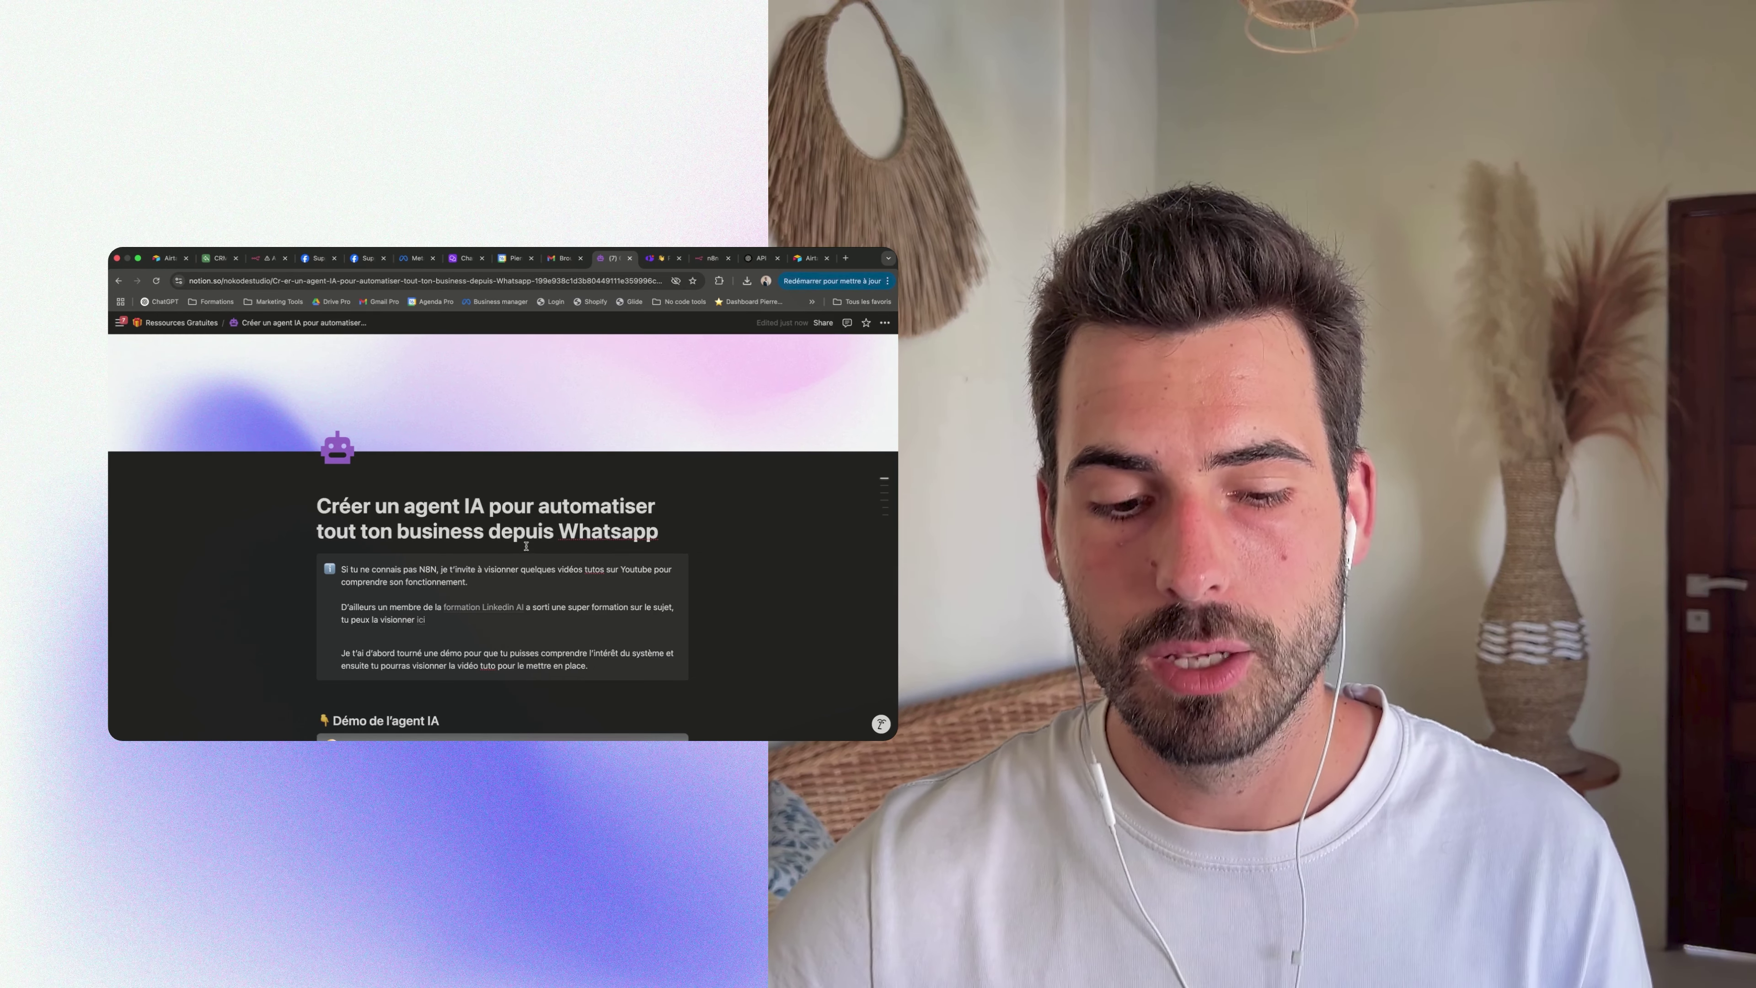
scroll(536, 529, "down", 1)
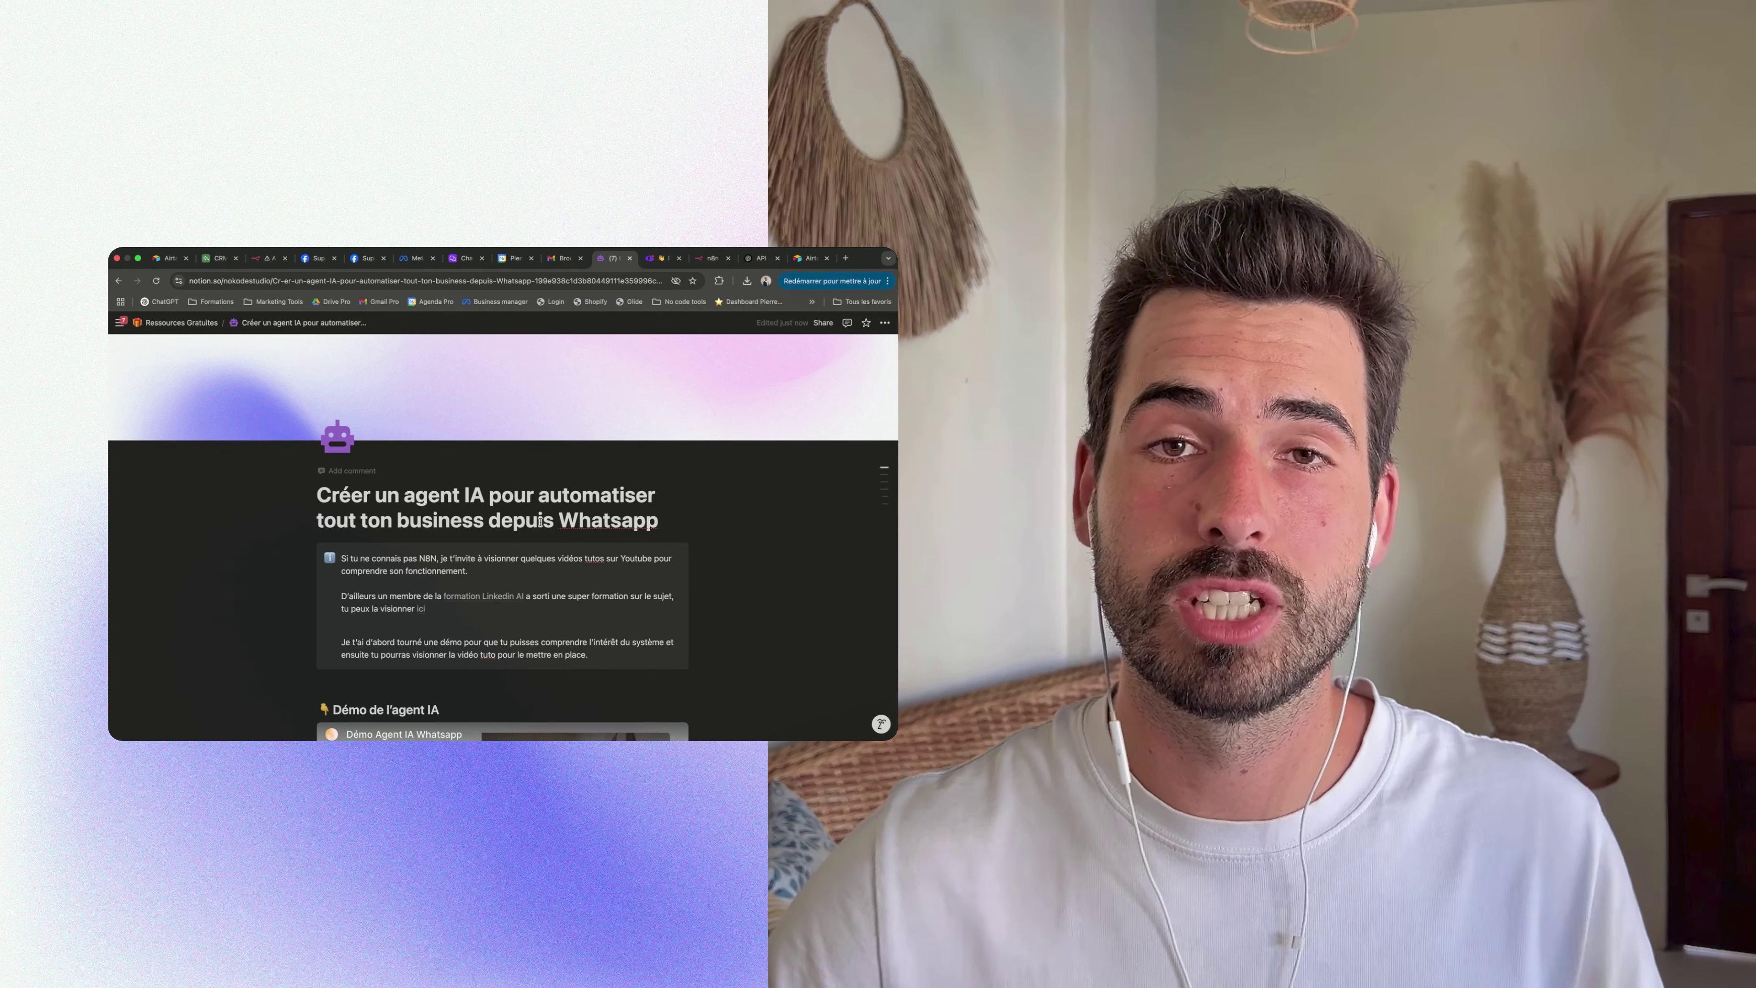